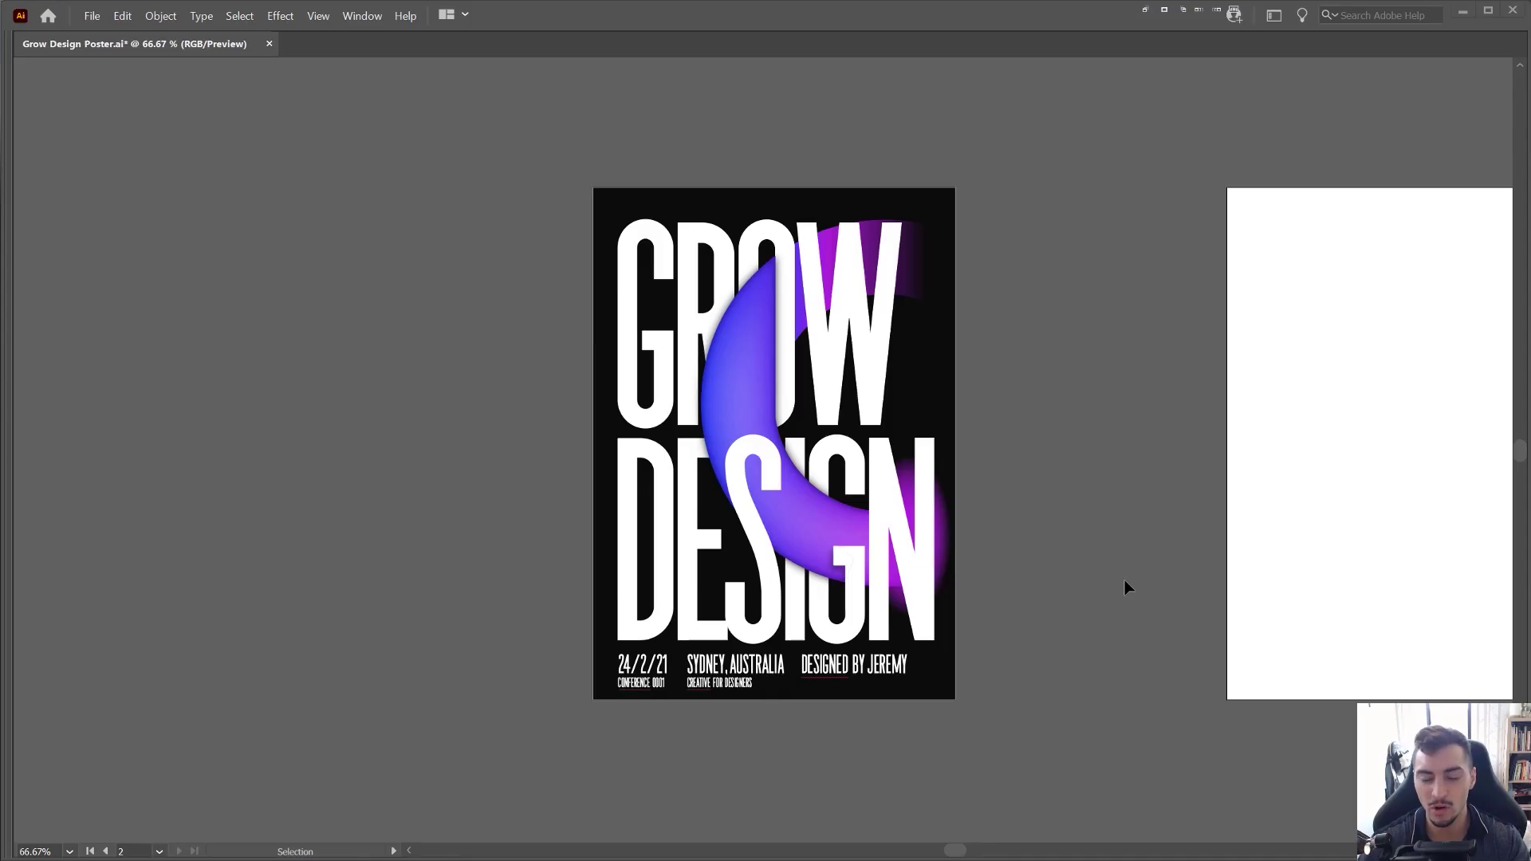
- Examine the finished GROW DESIGN poster, including its lettering and the gradient ring interwoven with the letters
{"action": "scroll", "coordinate": [961, 424], "scroll_direction": "up", "scroll_amount": 1}
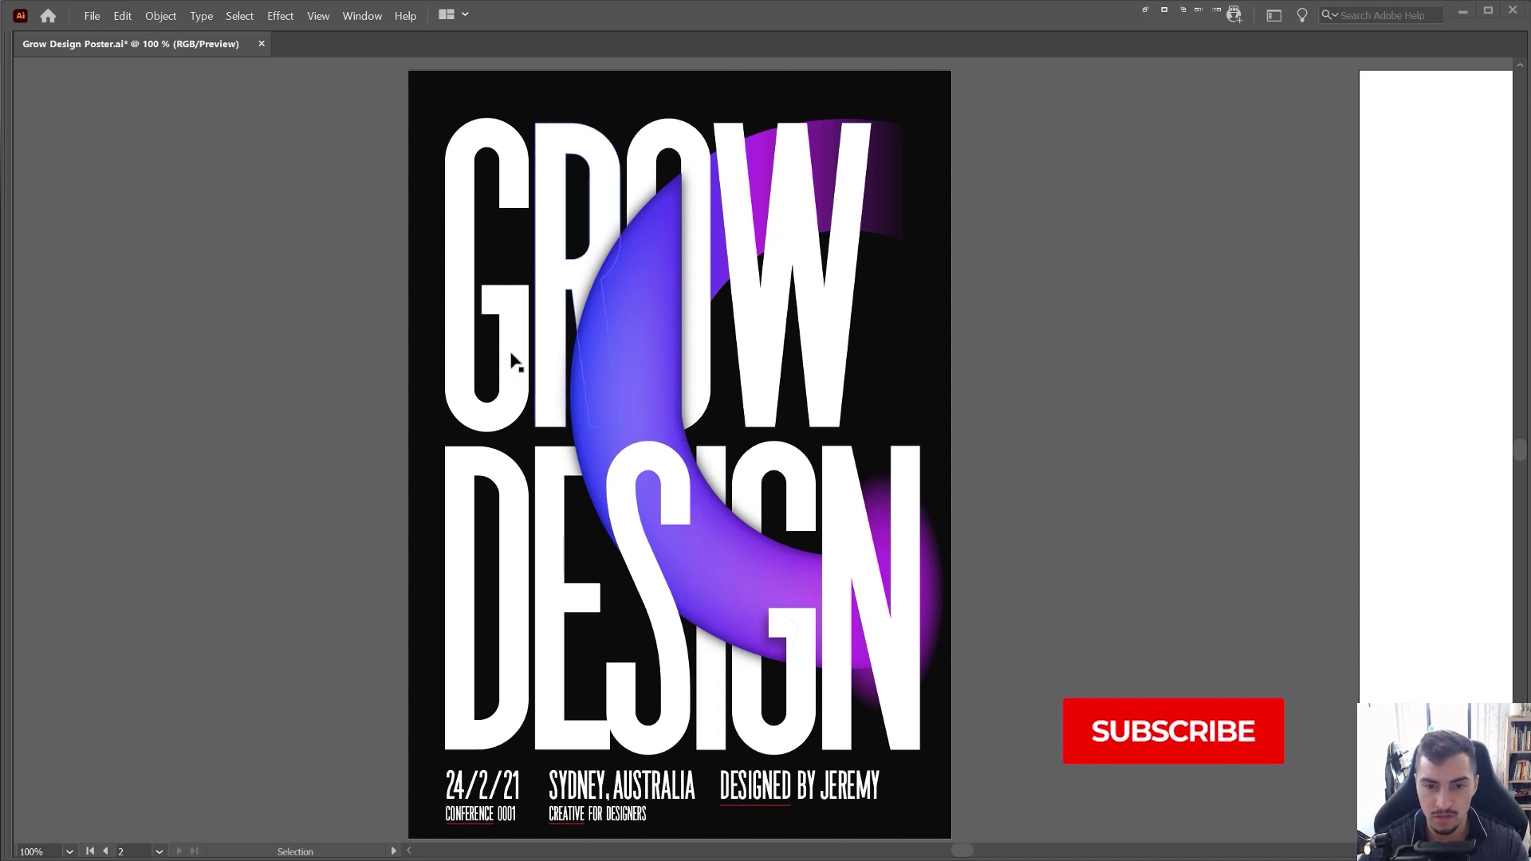
{"action": "scroll", "coordinate": [663, 743], "scroll_direction": "down", "scroll_amount": 1}
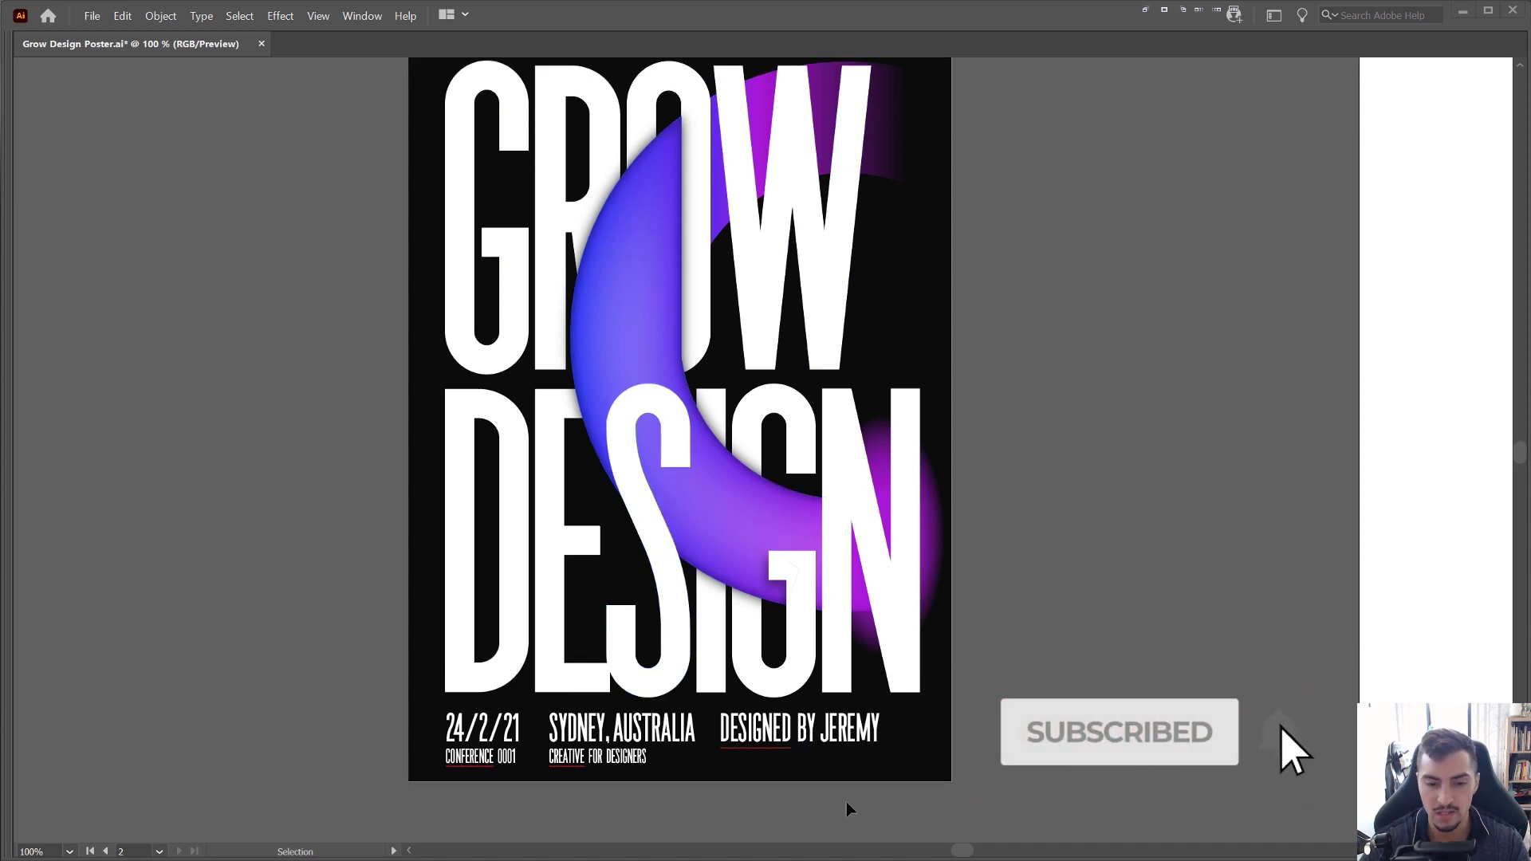
{"action": "scroll", "coordinate": [845, 710], "scroll_direction": "down", "scroll_amount": 1}
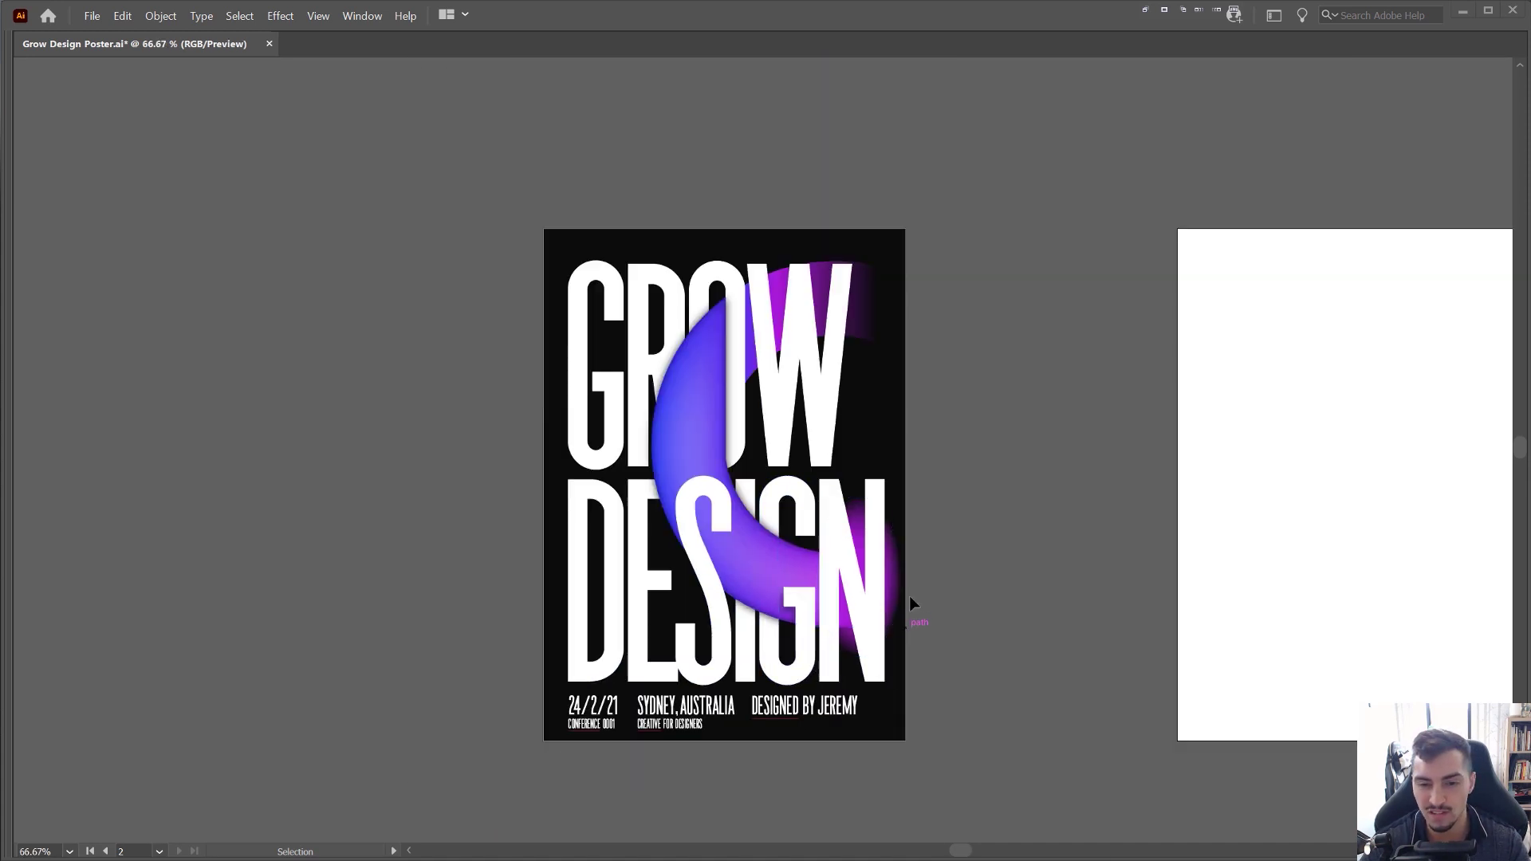
{"action": "scroll", "coordinate": [909, 609], "scroll_direction": "up", "scroll_amount": 1}
{"action": "scroll", "coordinate": [727, 490], "scroll_direction": "up", "scroll_amount": 2}
{"action": "scroll", "coordinate": [728, 491], "scroll_direction": "down", "scroll_amount": 2}
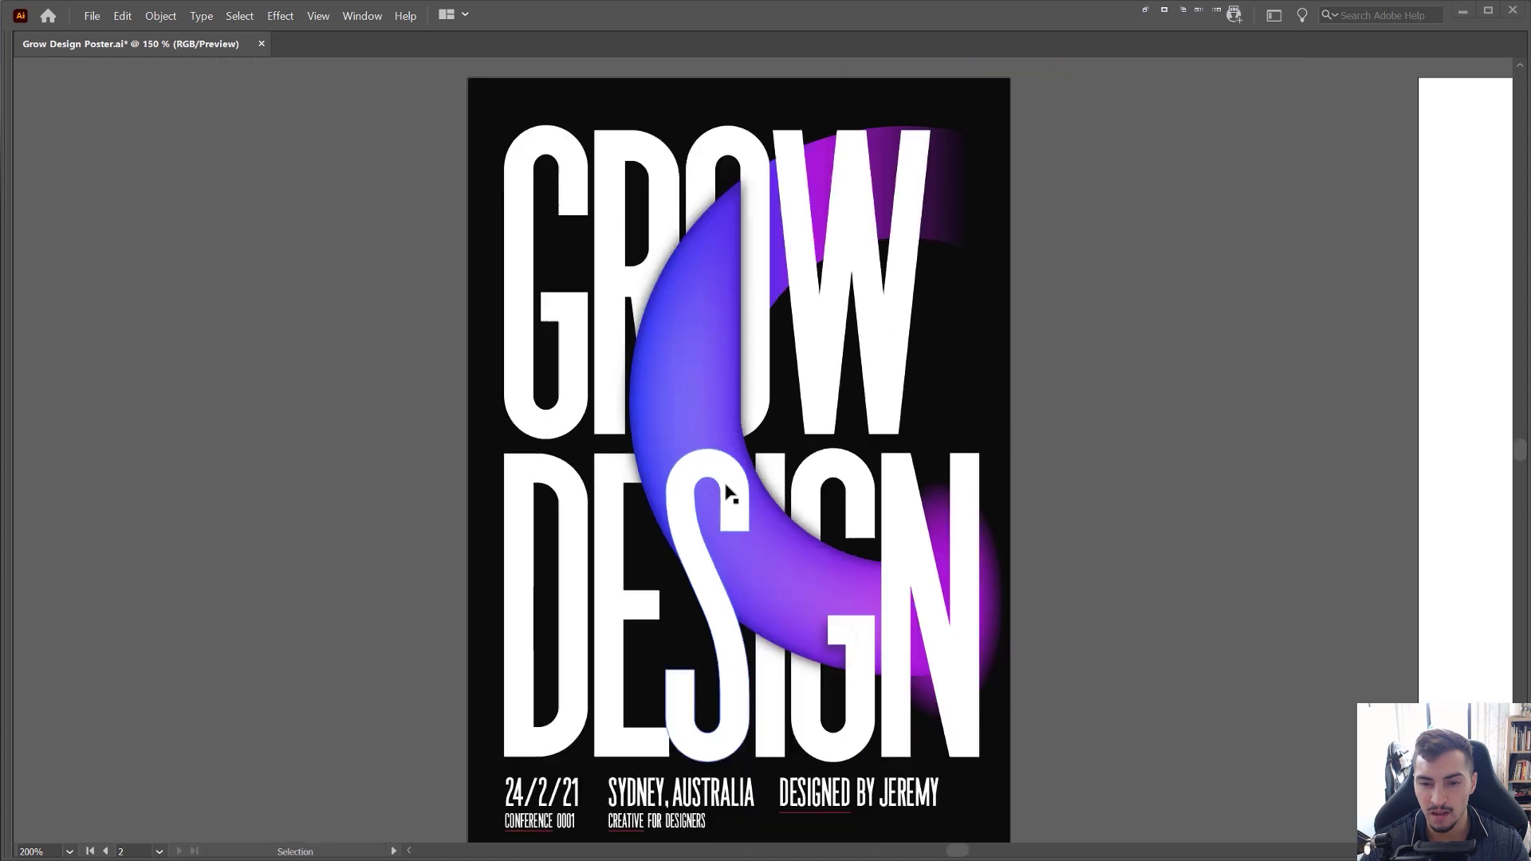
- Show the hidden panels and draw a rectangle about 595 × 842 pt that covers the blank white artboard
{"action": "key", "text": "Tab"}
{"action": "scroll", "coordinate": [771, 169], "scroll_direction": "down", "scroll_amount": 2}
{"action": "left_click_drag", "start_coordinate": [1286, 128], "coordinate": [1315, 132]}
{"action": "left_click_drag", "start_coordinate": [999, 414], "coordinate": [605, 390]}
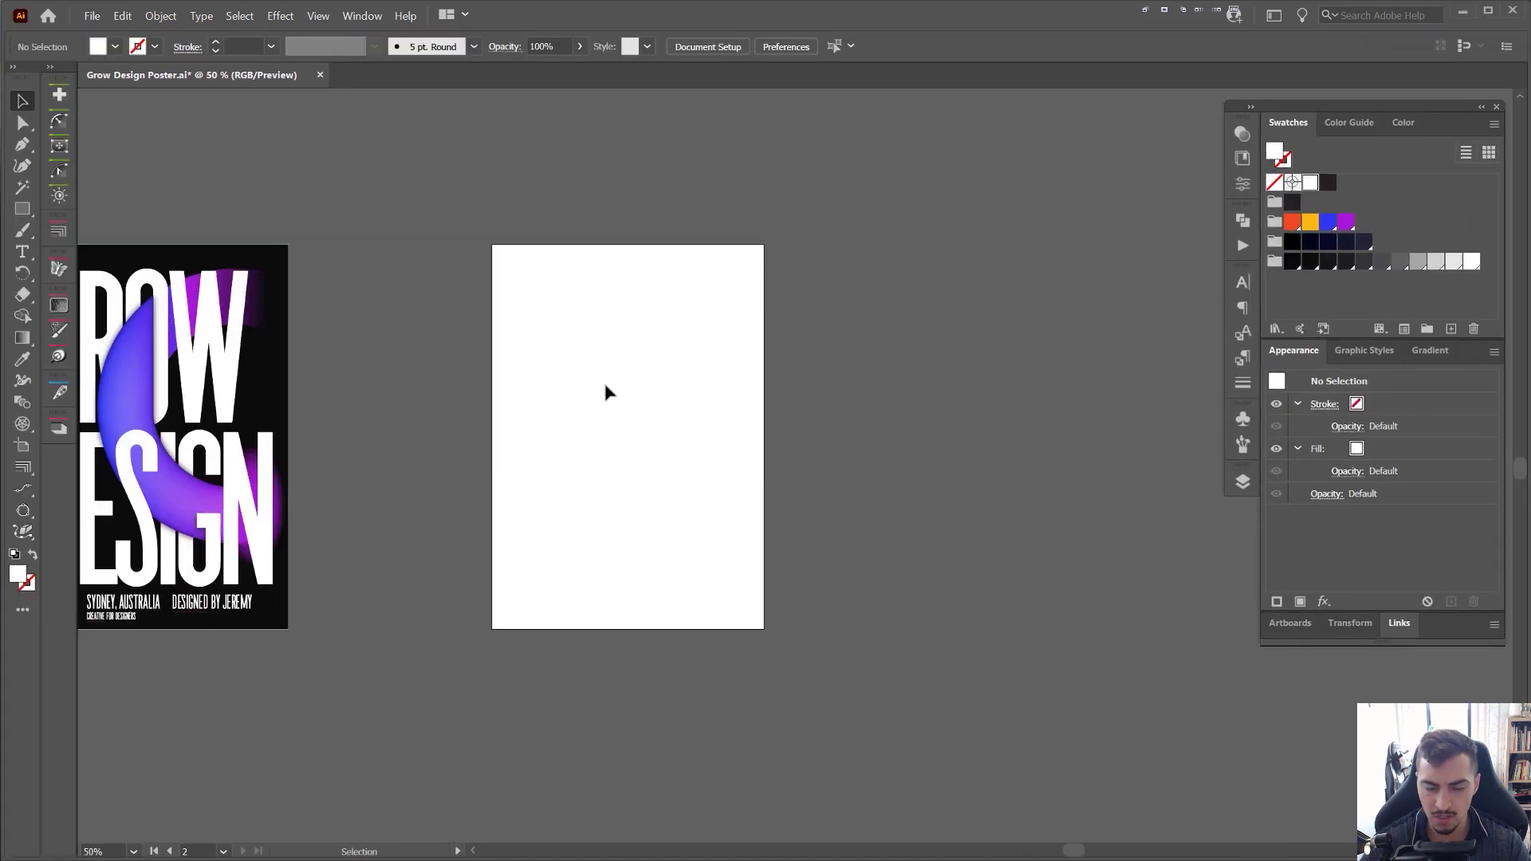
{"action": "scroll", "coordinate": [610, 388], "scroll_direction": "up", "scroll_amount": 2}
{"action": "scroll", "coordinate": [598, 352], "scroll_direction": "down", "scroll_amount": 1}
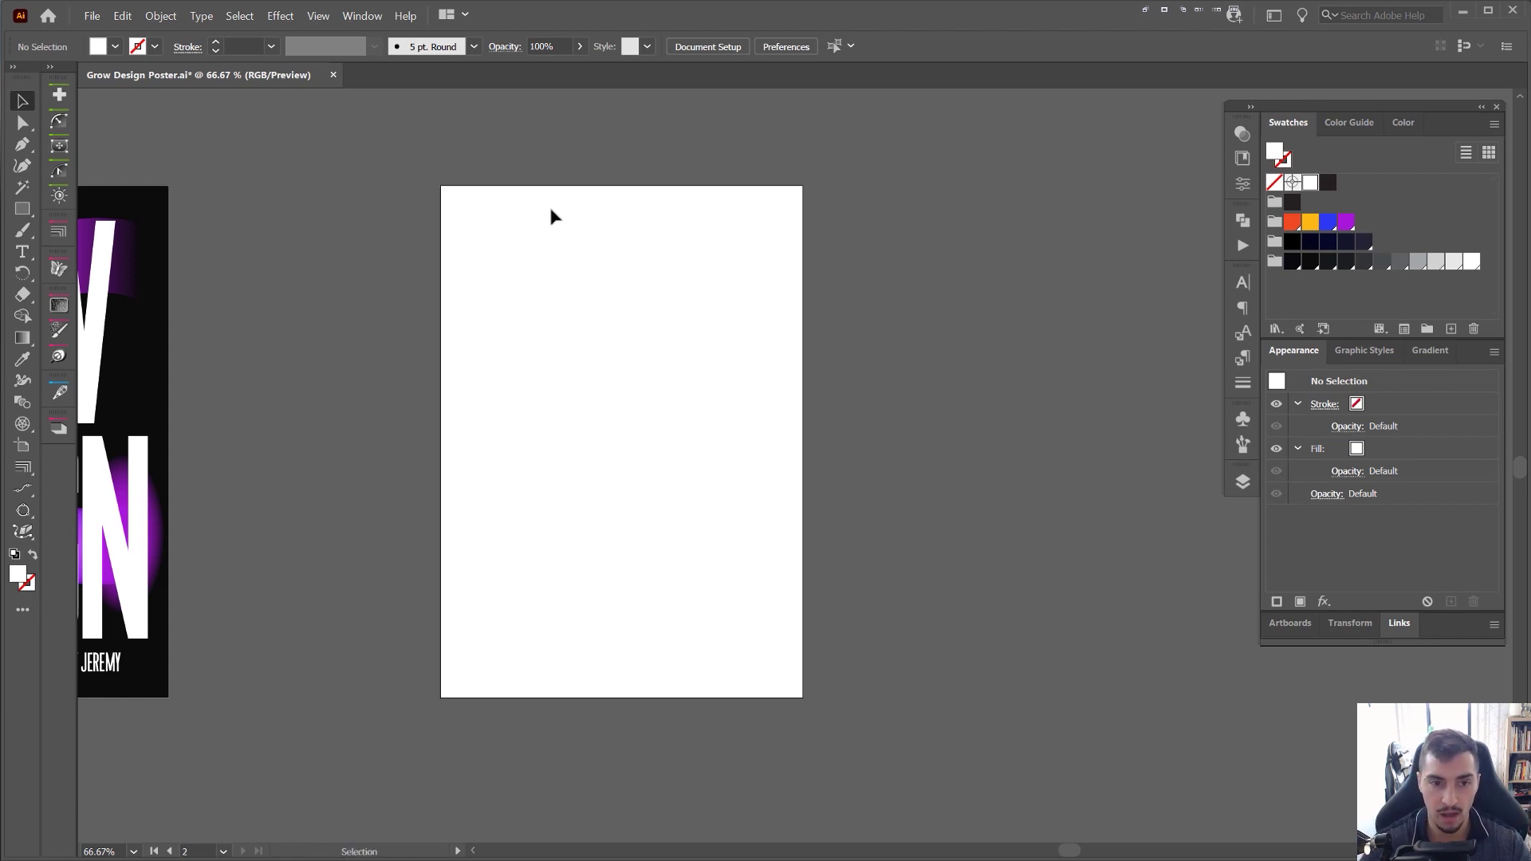
{"action": "key", "text": "m"}
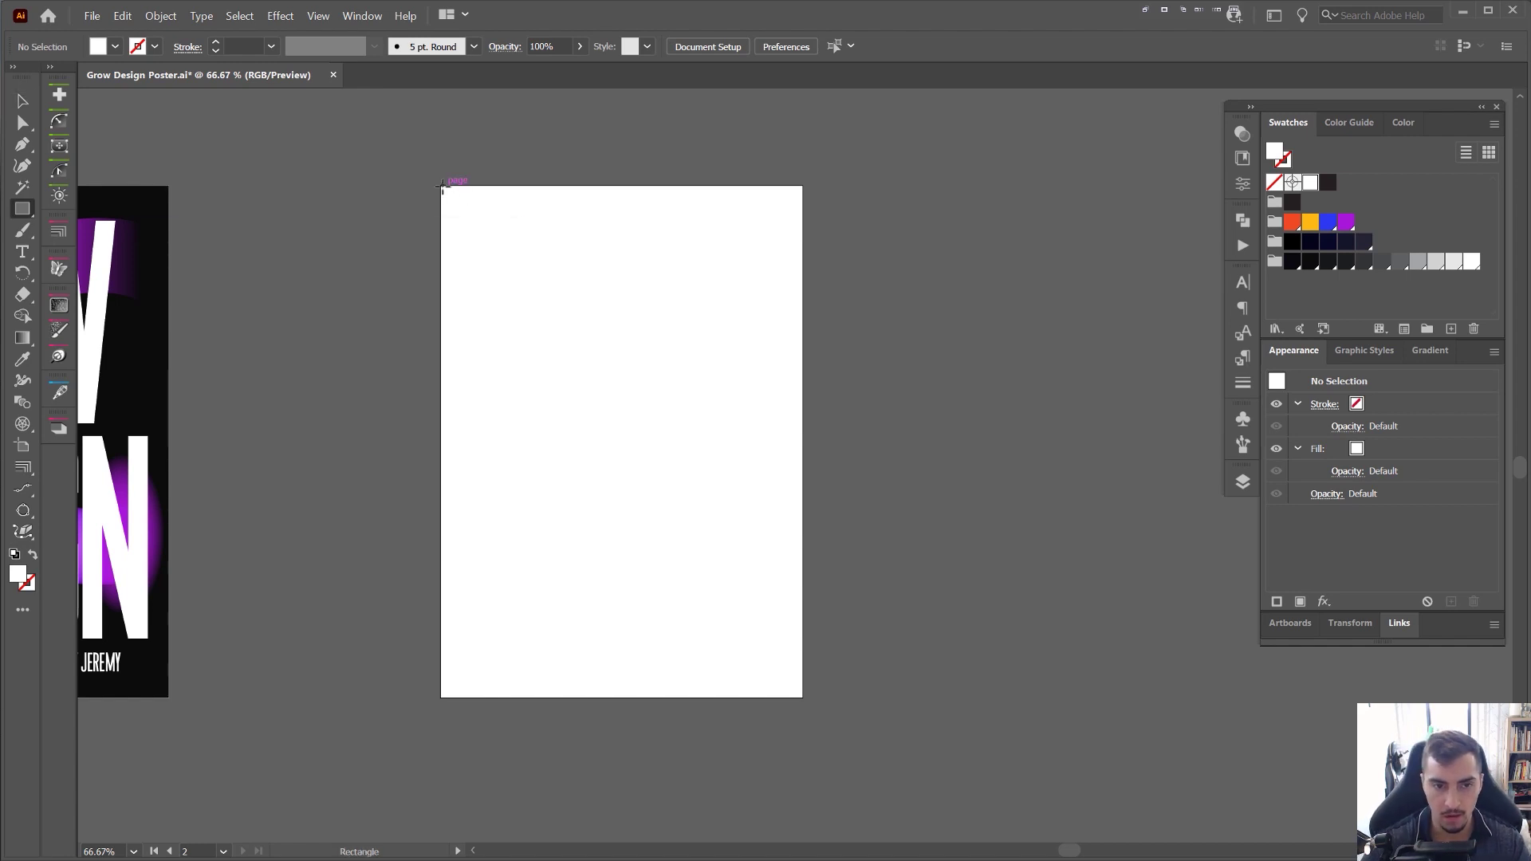
{"action": "left_click_drag", "start_coordinate": [442, 185], "coordinate": [803, 699]}
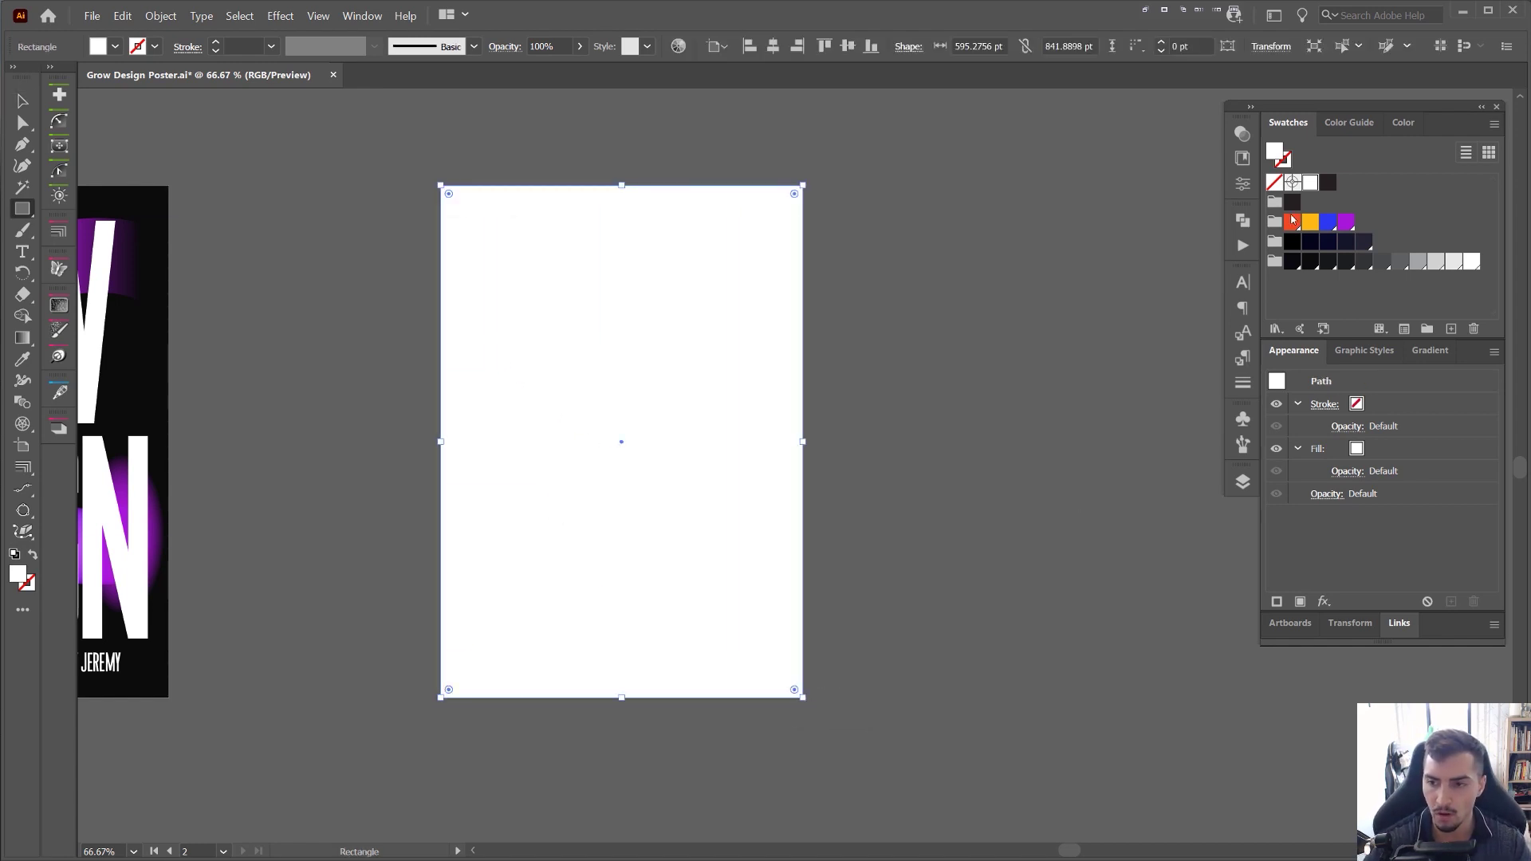
- Fill the artboard-sized rectangle with the near-black swatch from the grey colour group
{"action": "left_click", "coordinate": [1310, 264]}
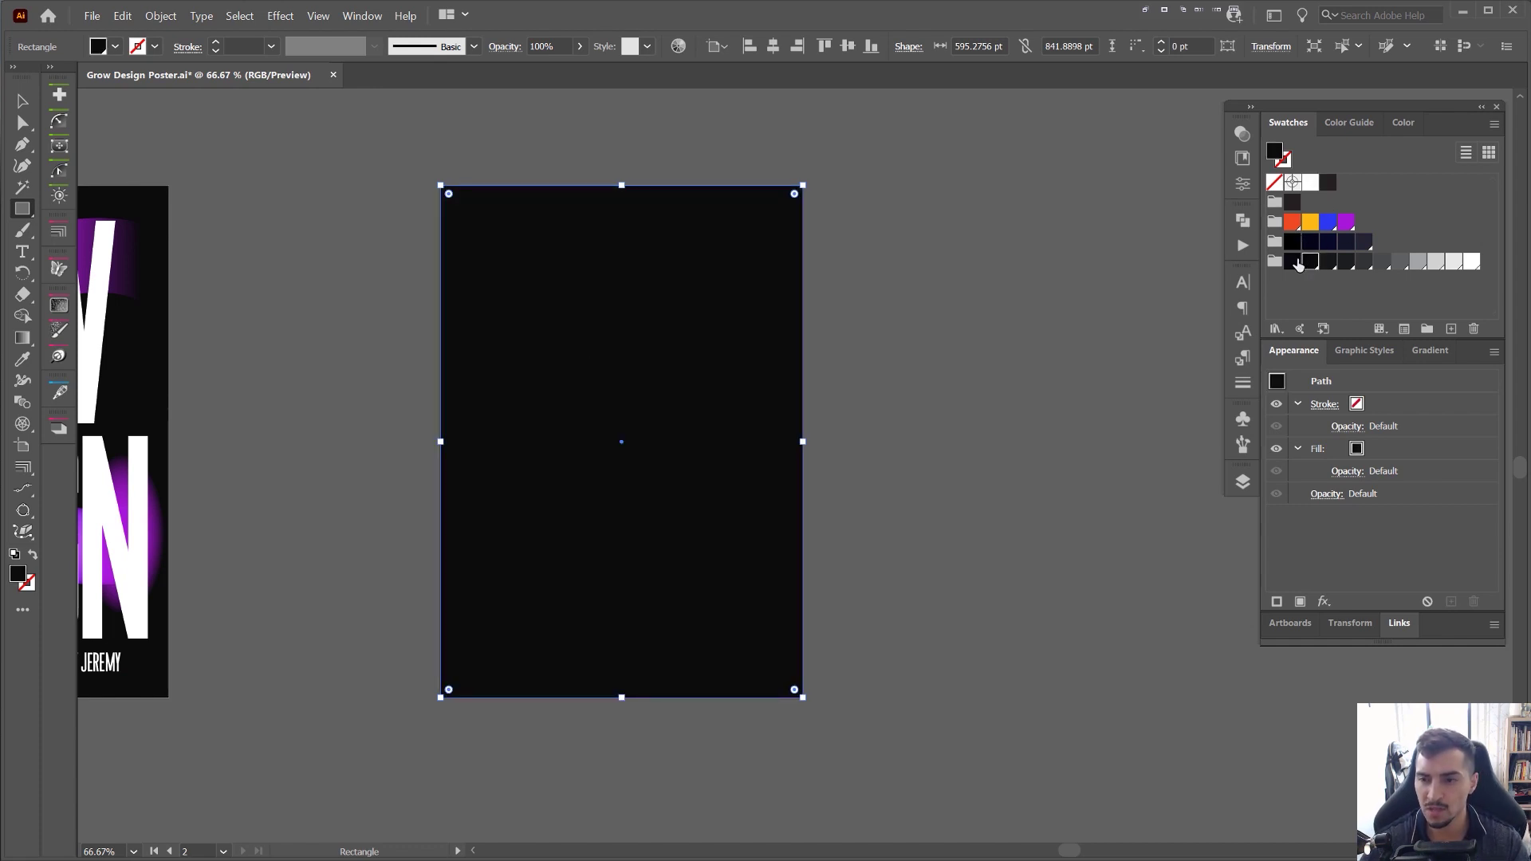
{"action": "left_click", "coordinate": [1328, 263]}
{"action": "left_click", "coordinate": [1311, 263]}
{"action": "key", "text": "v"}
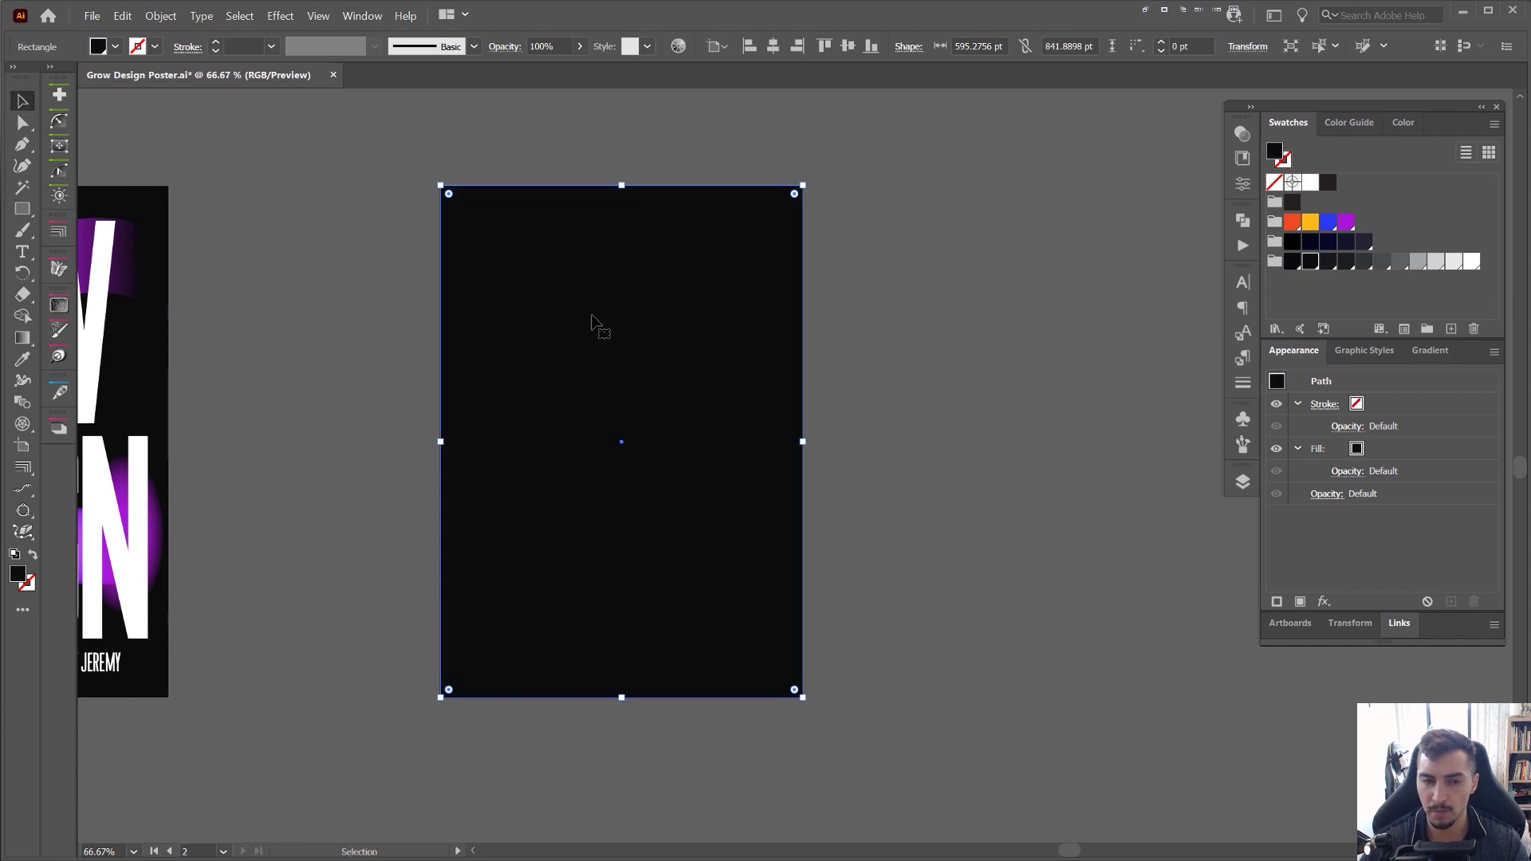
- Transfer the black rectangle from the DESIGN layer to the BG layer and lock the BG layer
{"action": "left_click", "coordinate": [1243, 482]}
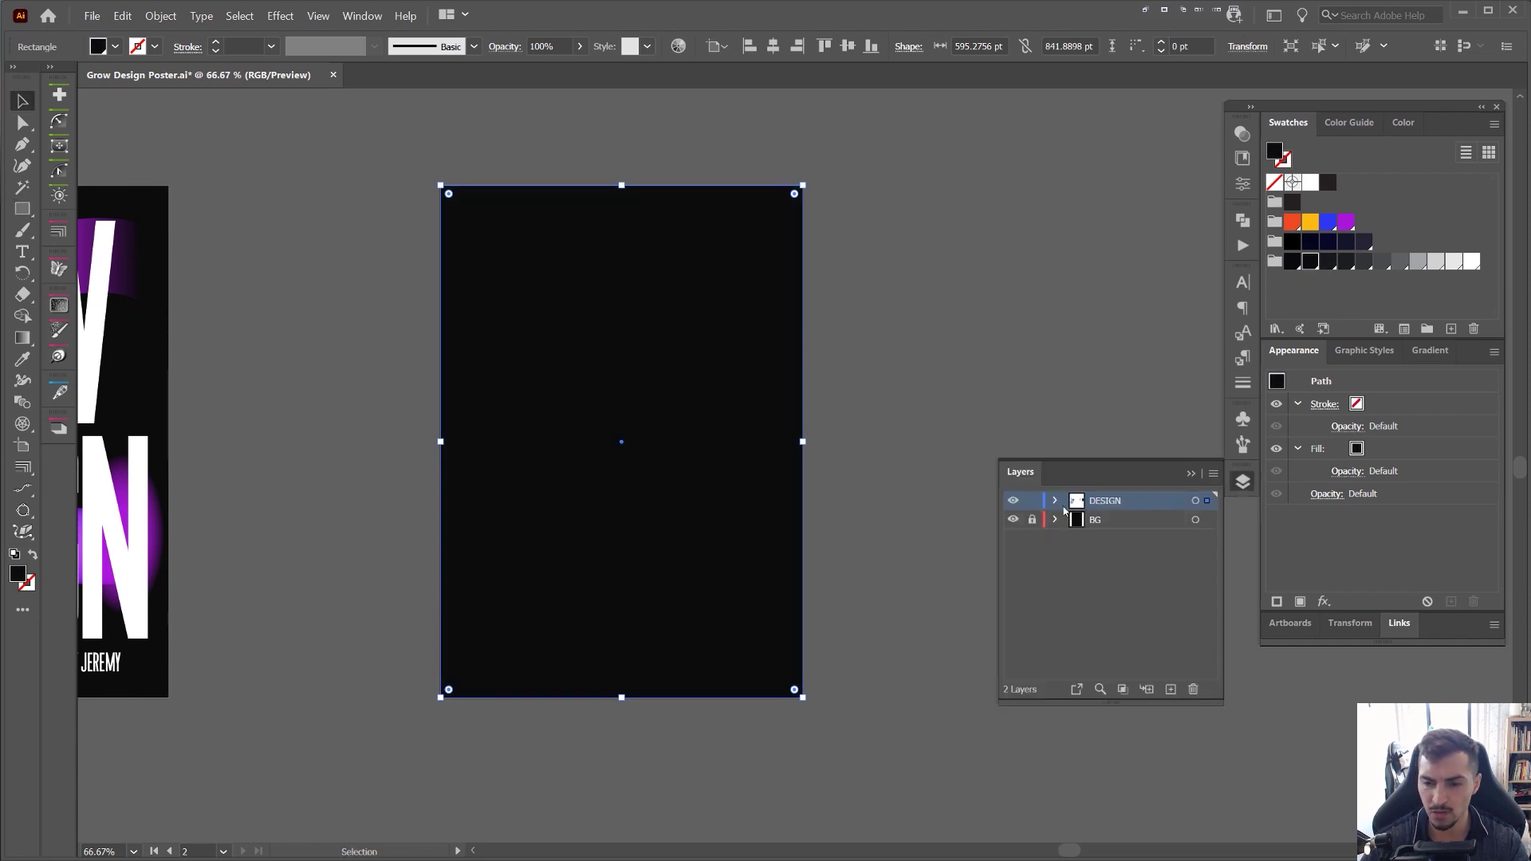
{"action": "left_click_drag", "start_coordinate": [1209, 512], "coordinate": [1208, 520]}
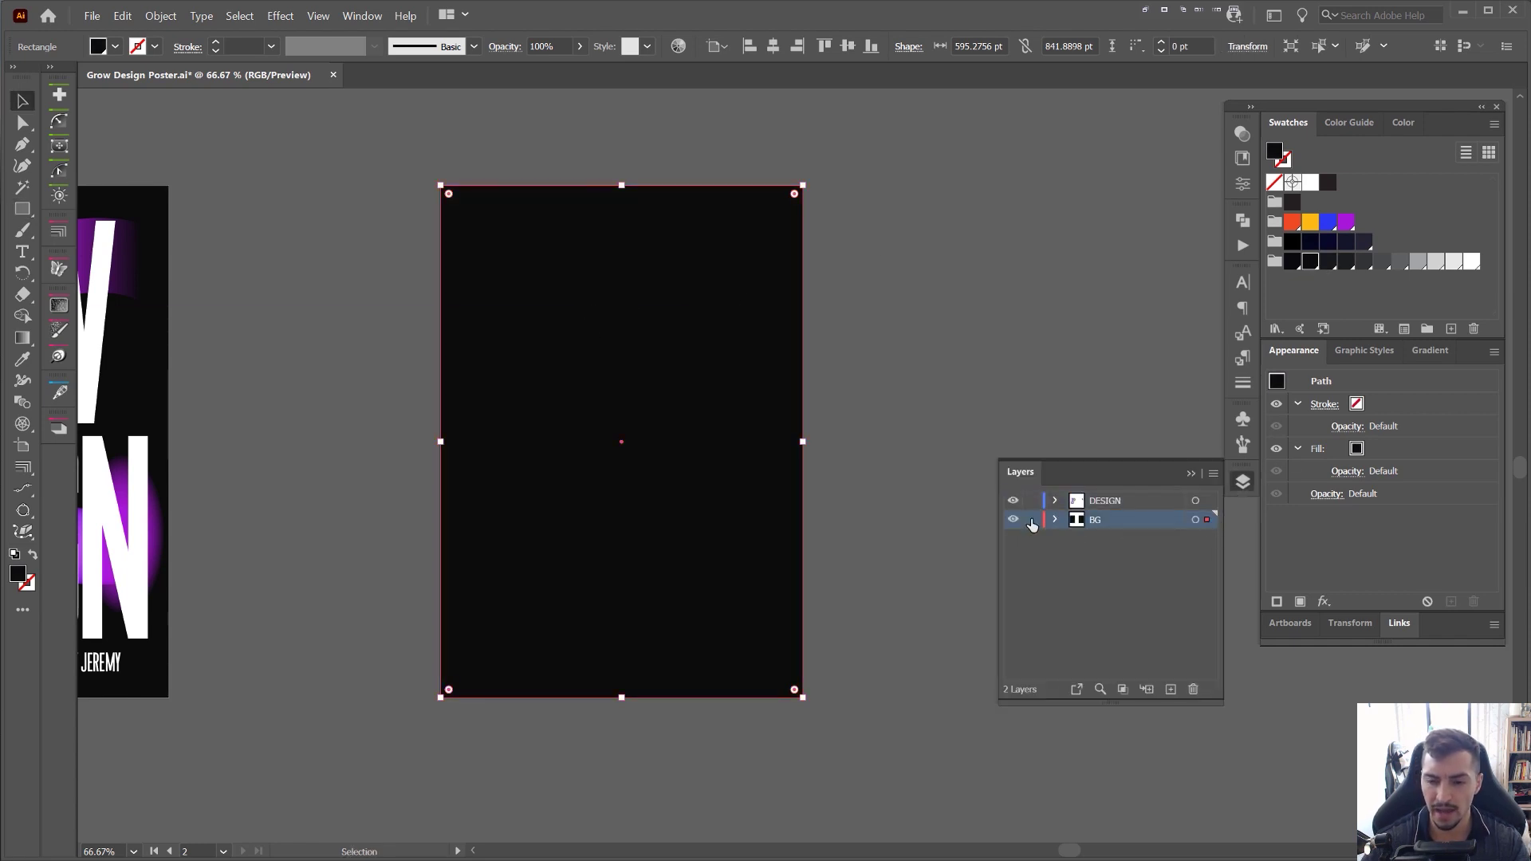
{"action": "left_click", "coordinate": [1031, 521]}
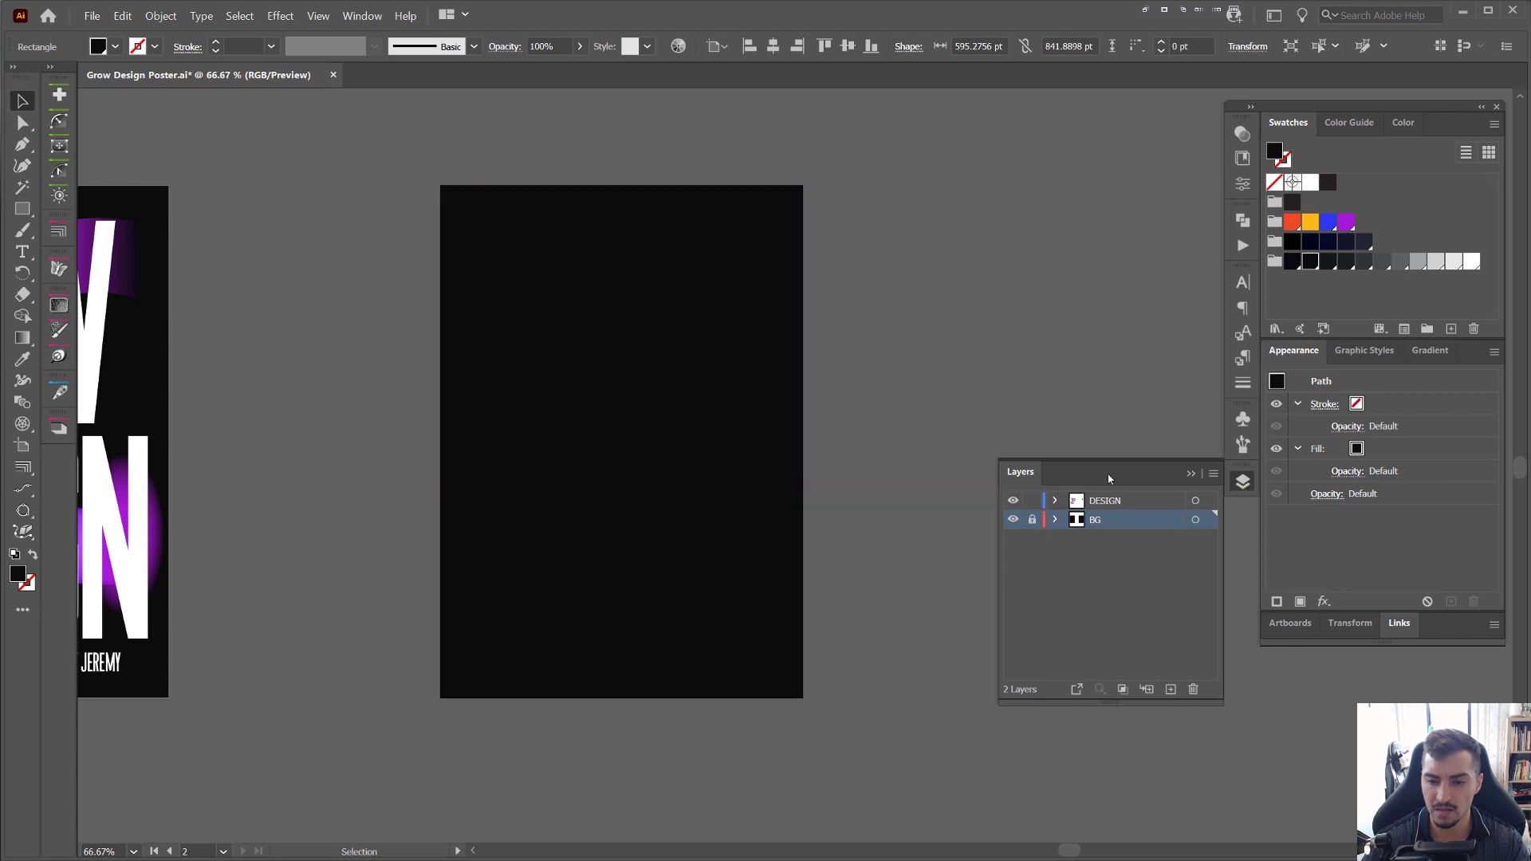
{"action": "left_click", "coordinate": [1239, 482]}
- Place a line of placeholder text near the upper-left corner of the black artboard and fill it white
{"action": "left_click_drag", "start_coordinate": [529, 246], "coordinate": [670, 256]}
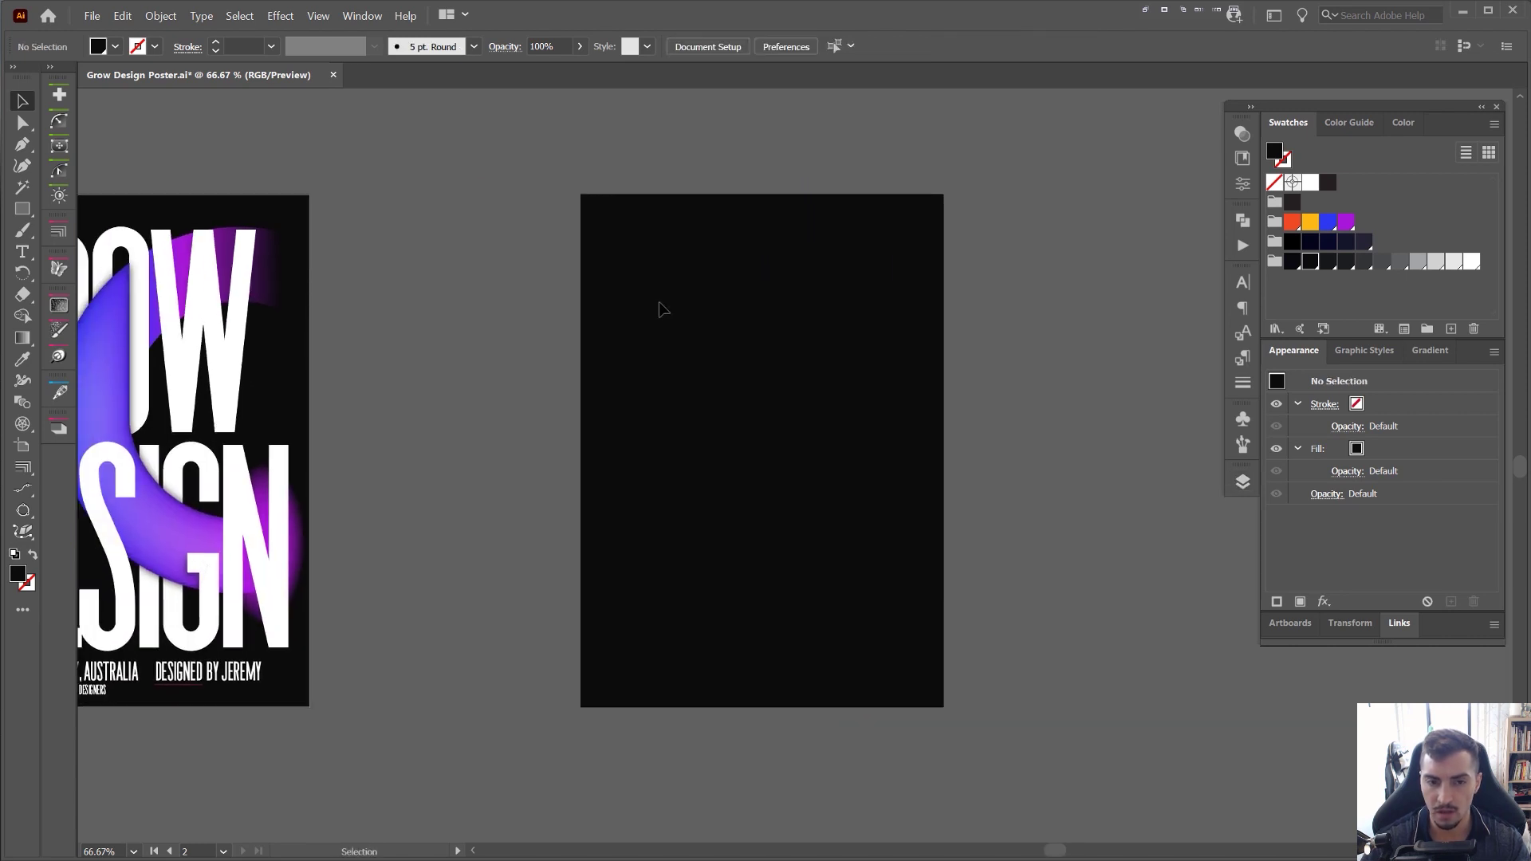
{"action": "scroll", "coordinate": [484, 344], "scroll_direction": "left", "scroll_amount": 6}
{"action": "scroll", "coordinate": [717, 334], "scroll_direction": "right", "scroll_amount": 4}
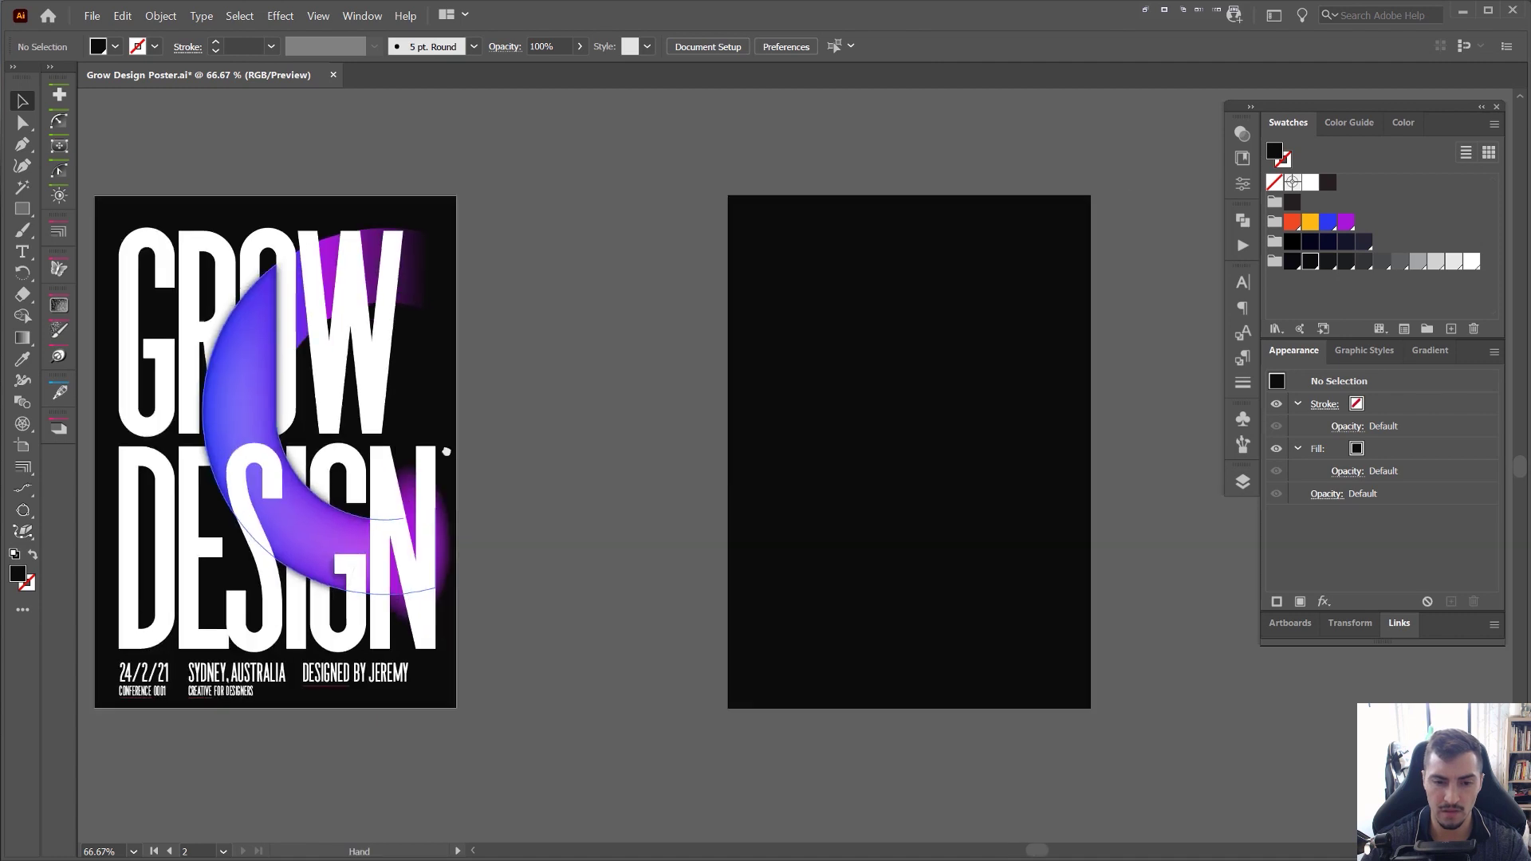
{"action": "key", "text": "t"}
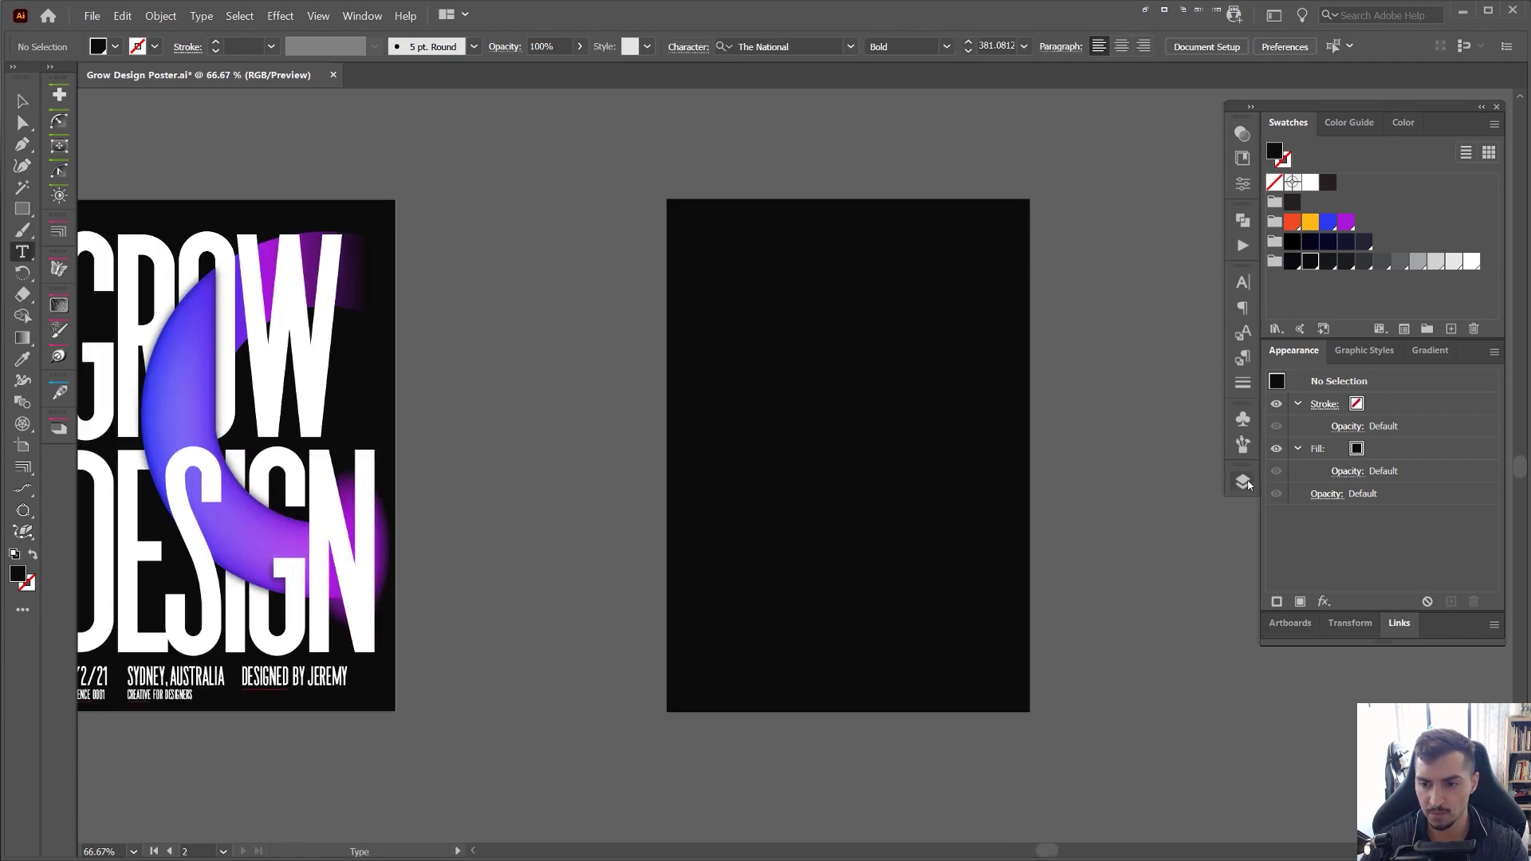
{"action": "left_click", "coordinate": [1244, 482]}
{"action": "left_click", "coordinate": [1242, 483]}
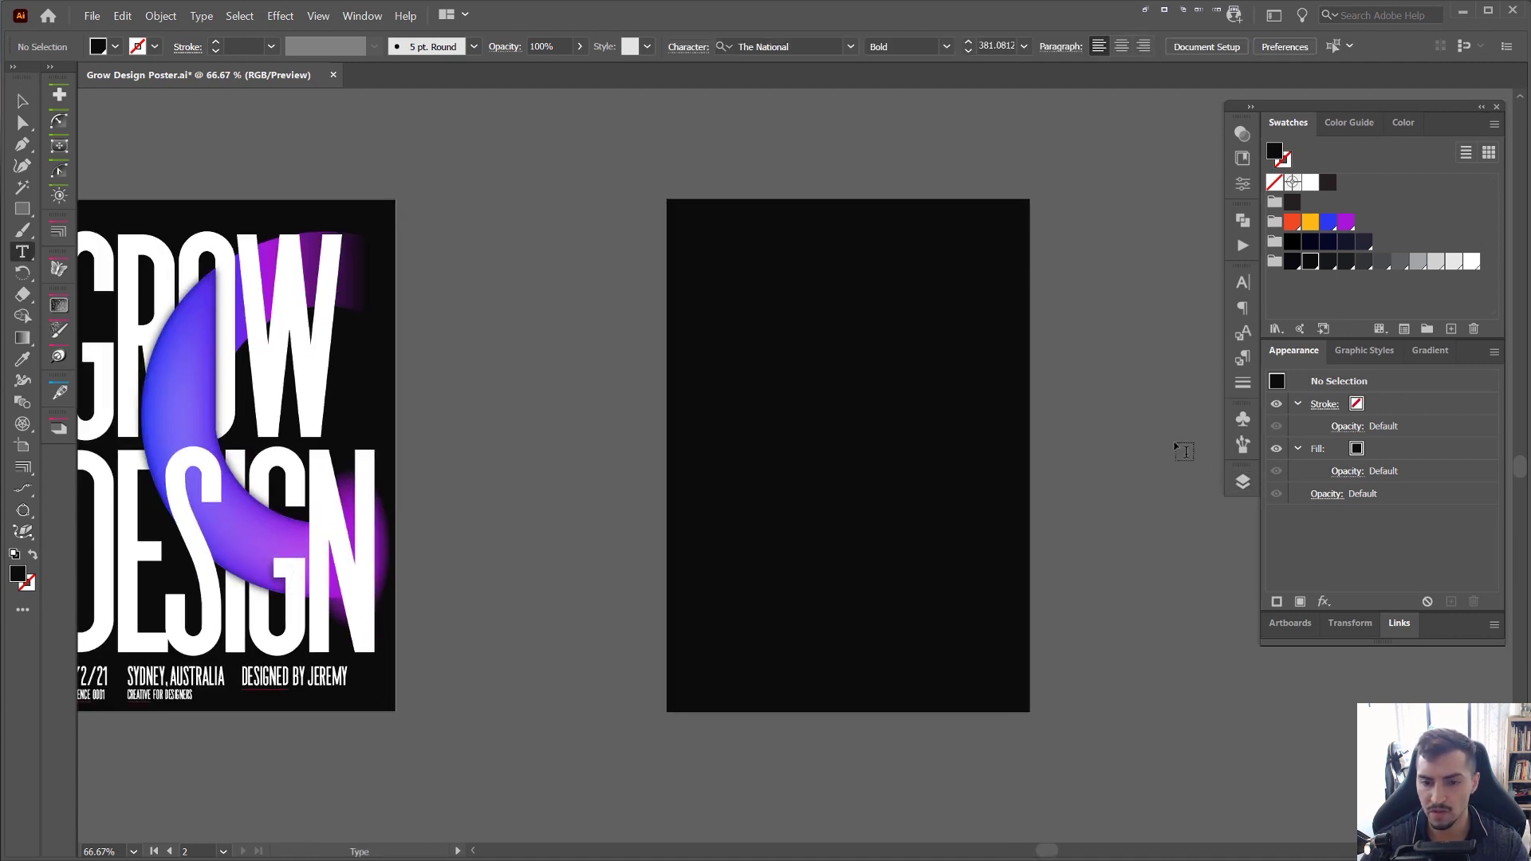
{"action": "scroll", "coordinate": [783, 387], "scroll_direction": "right", "scroll_amount": 4}
{"action": "left_click", "coordinate": [590, 360]}
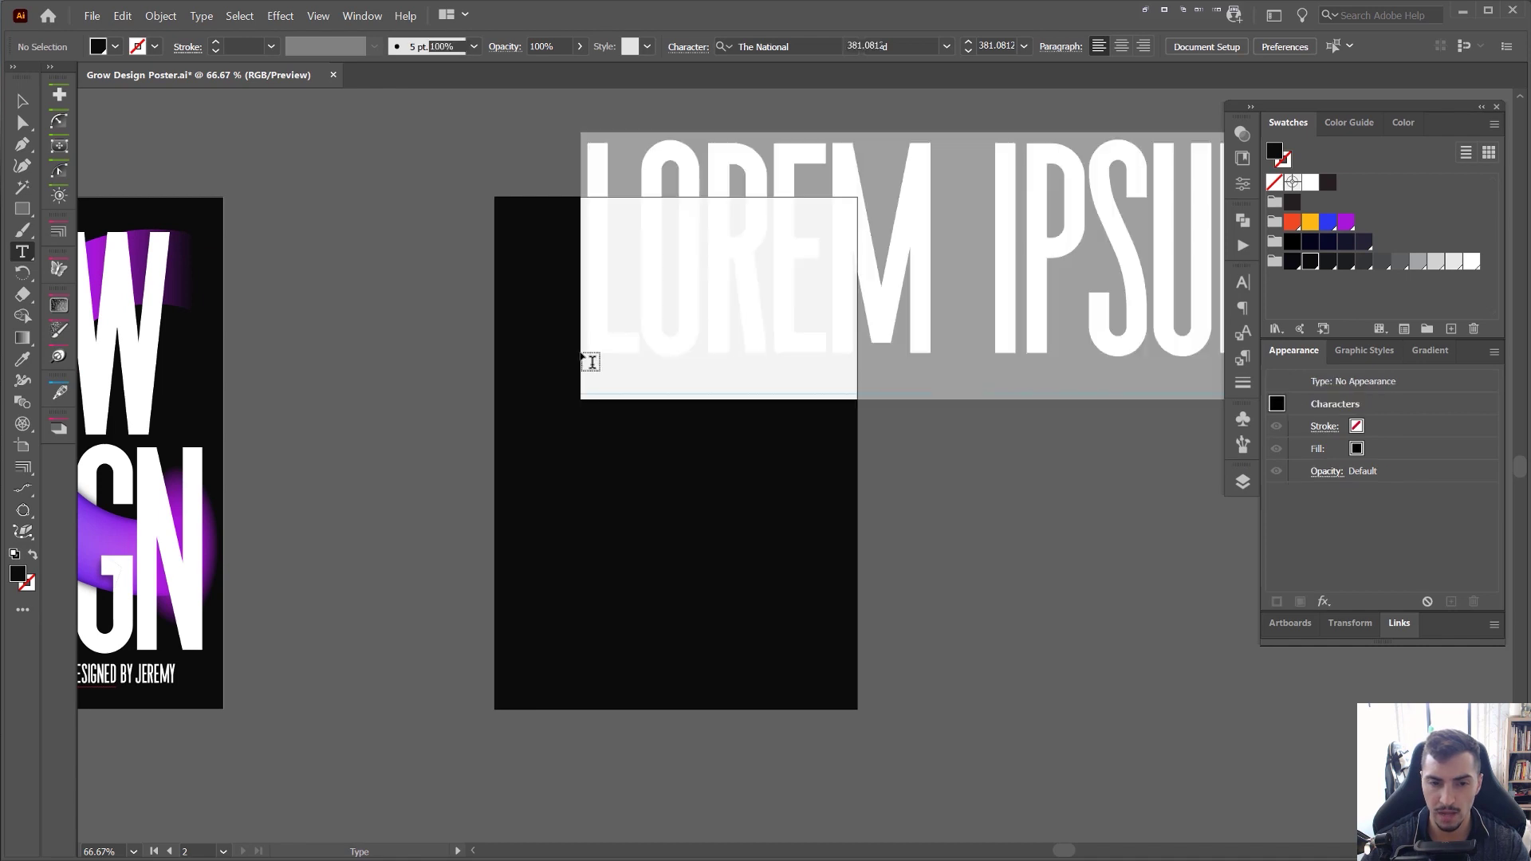
{"action": "left_click", "coordinate": [16, 99]}
{"action": "left_click_drag", "start_coordinate": [813, 185], "coordinate": [742, 257]}
{"action": "left_click", "coordinate": [1314, 182]}
- Replace the placeholder text with GROW on the first line and DESIGN on the second
{"action": "key", "text": "t"}
{"action": "left_click", "coordinate": [686, 246]}
{"action": "key", "text": "ctrl+a"}
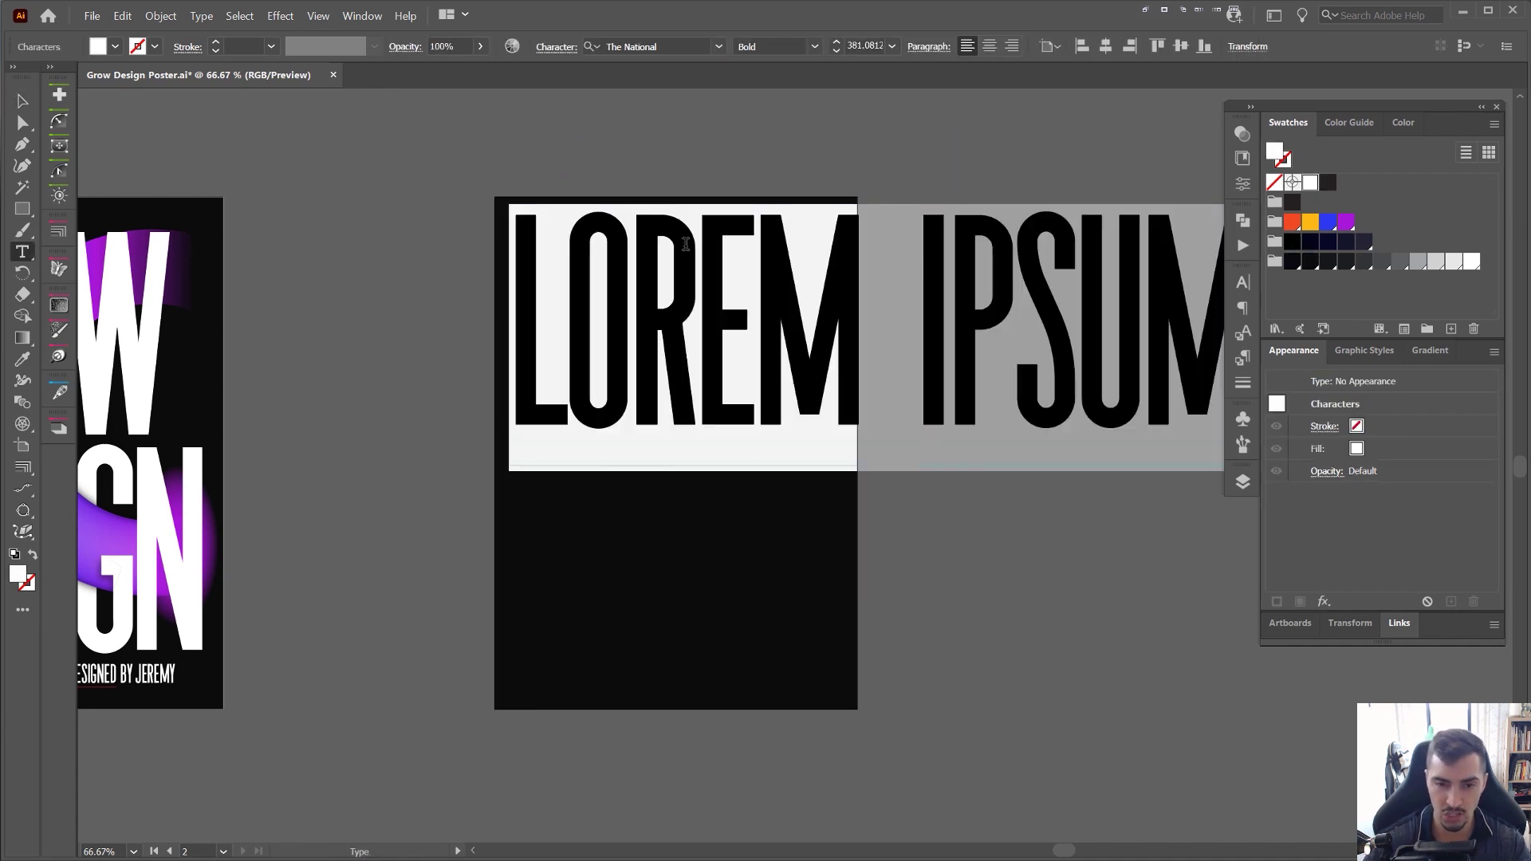
{"action": "type", "text": "GROW"}
{"action": "key", "text": "Return"}
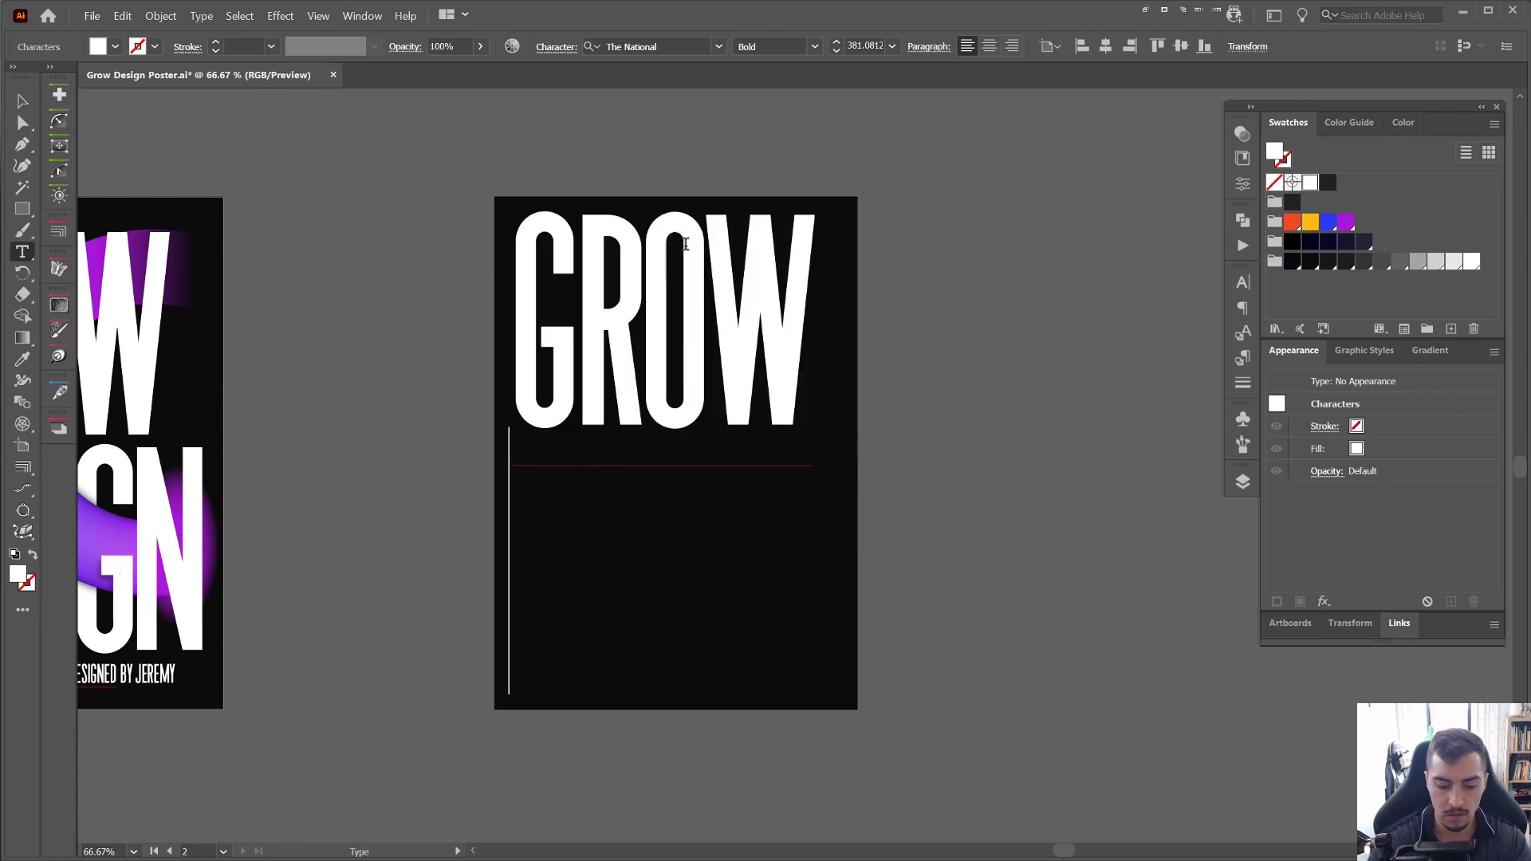
{"action": "type", "text": "DESIGN"}
{"action": "key", "text": "Escape"}
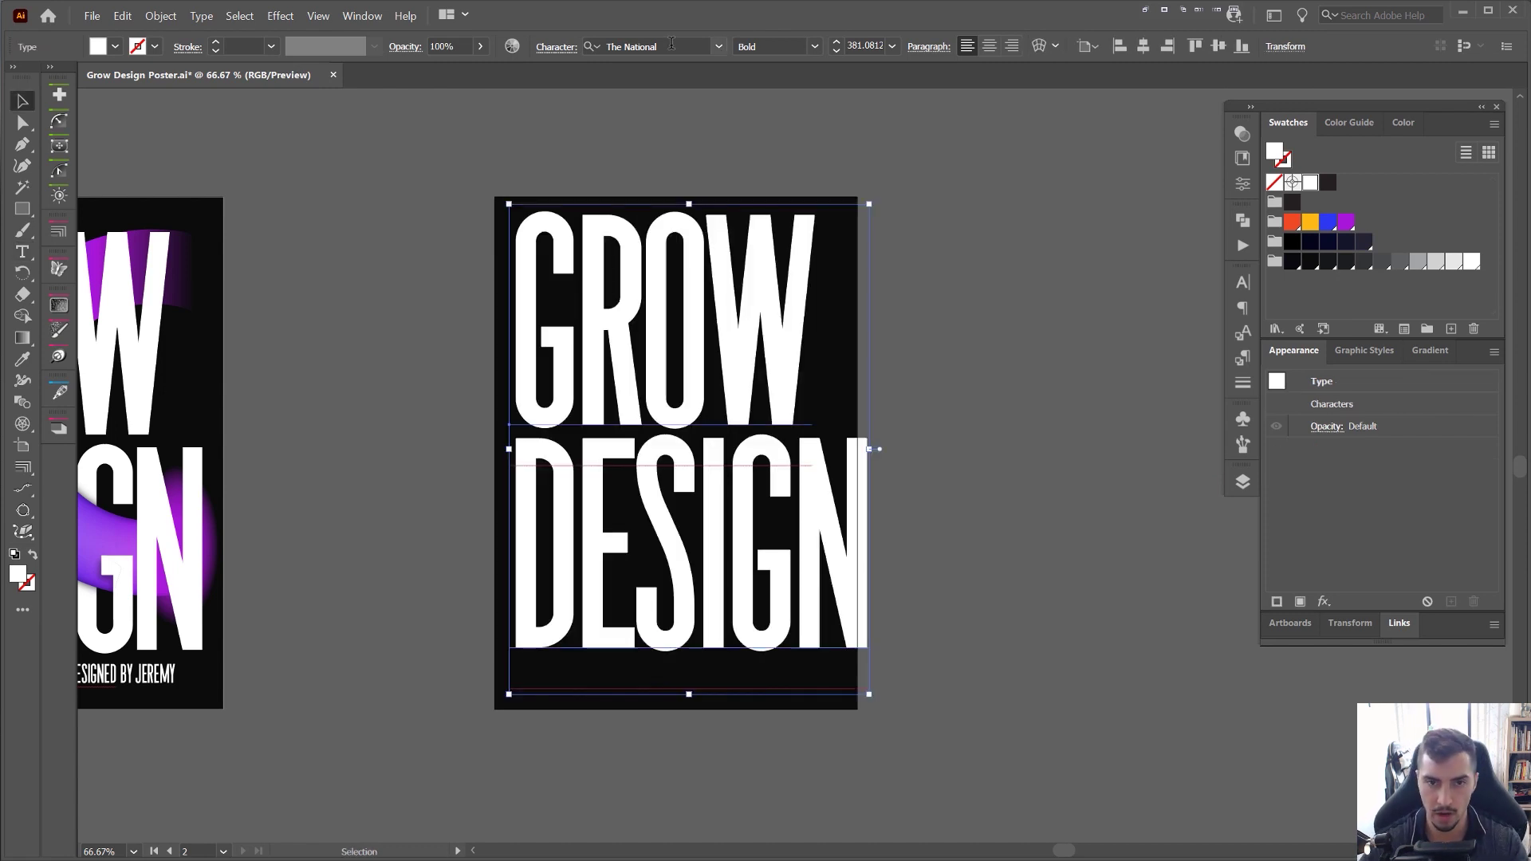
- Preview the other styles of The National on the headline and keep Bold
{"action": "left_click", "coordinate": [814, 47]}
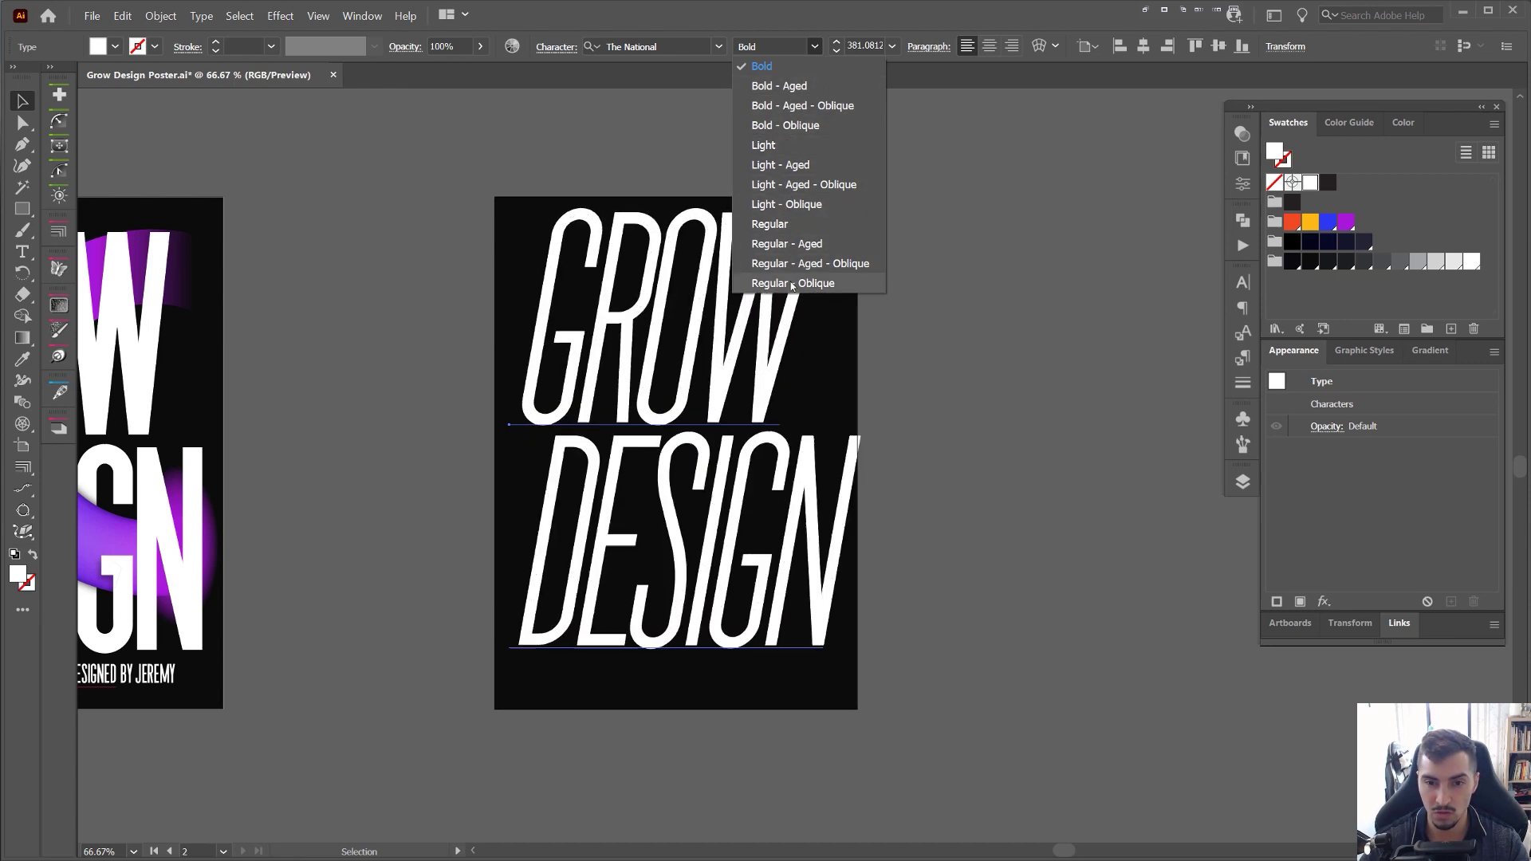
{"action": "left_click", "coordinate": [815, 75]}
{"action": "left_click", "coordinate": [872, 371]}
{"action": "left_click", "coordinate": [691, 404]}
- Scale the GROW DESIGN headline down proportionally to about 362 pt so it fits within the artboard's width
{"action": "key", "text": "t"}
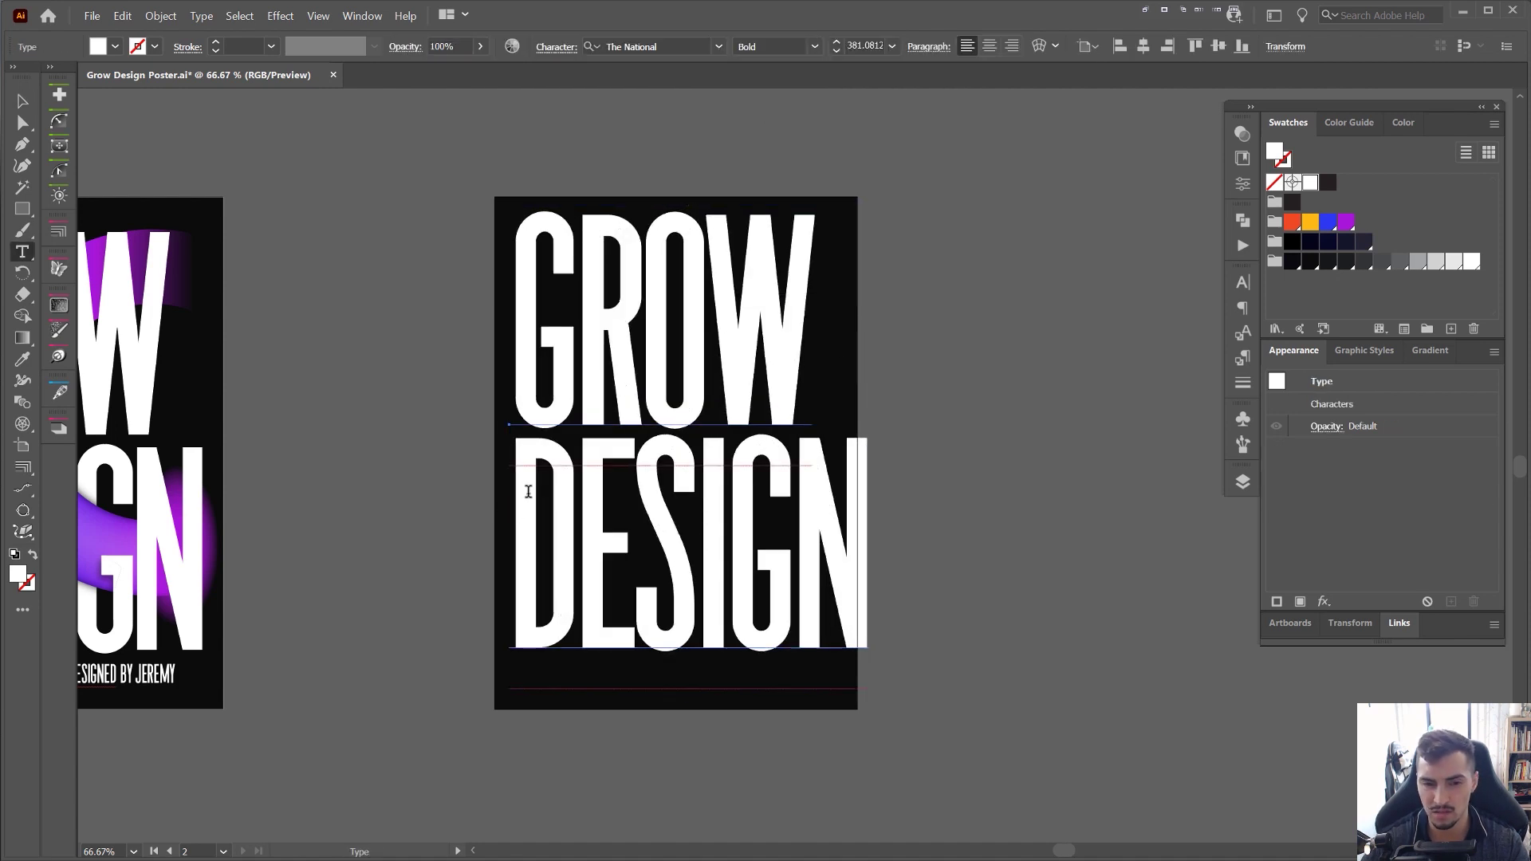
{"action": "left_click_drag", "start_coordinate": [528, 491], "coordinate": [1074, 489]}
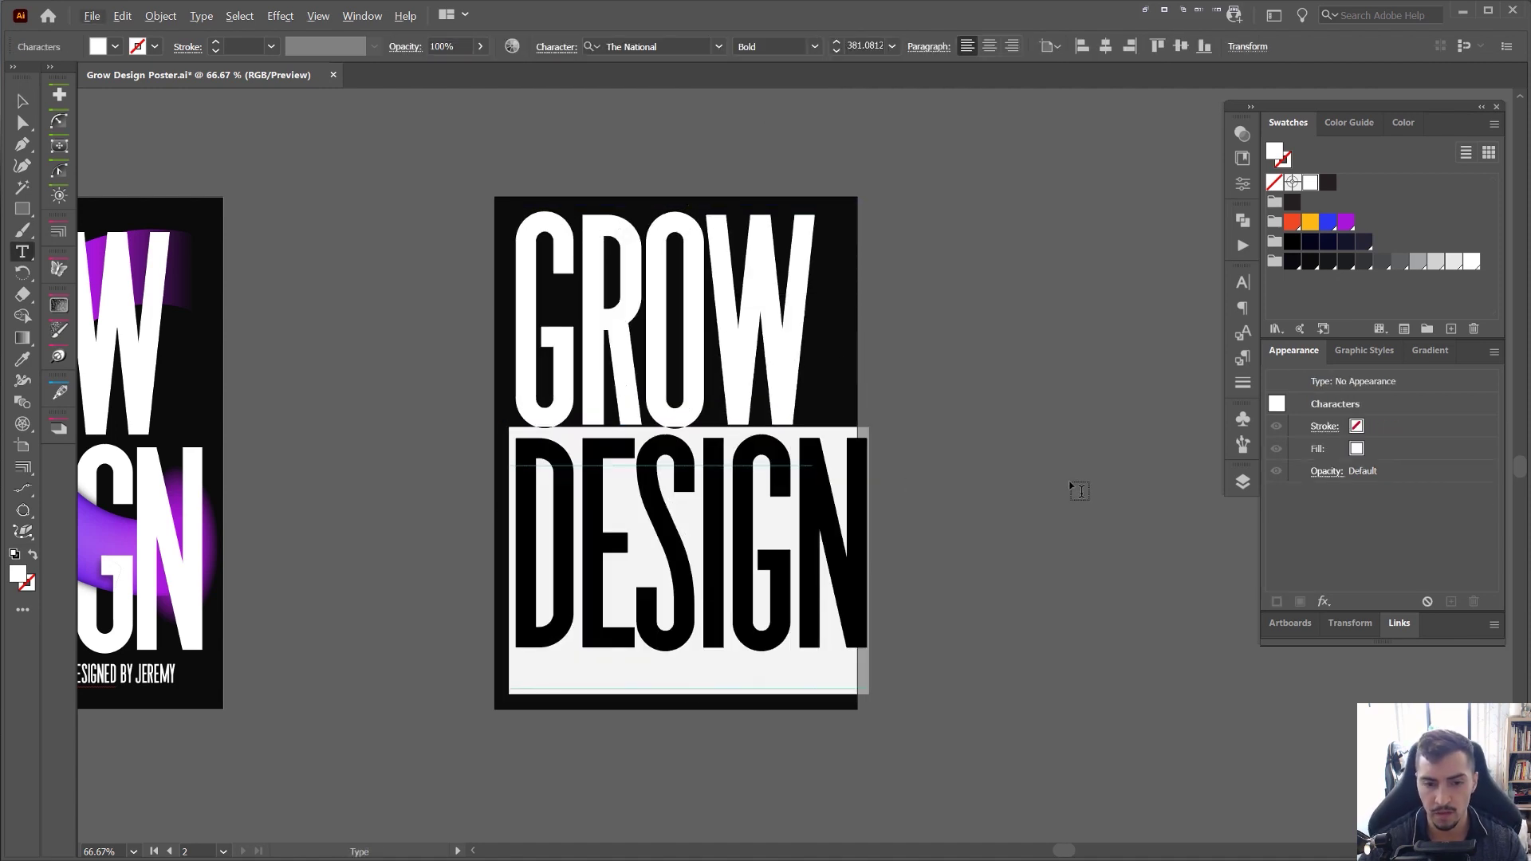
{"action": "key", "text": "Escape"}
{"action": "left_click_drag", "start_coordinate": [873, 450], "coordinate": [855, 449]}
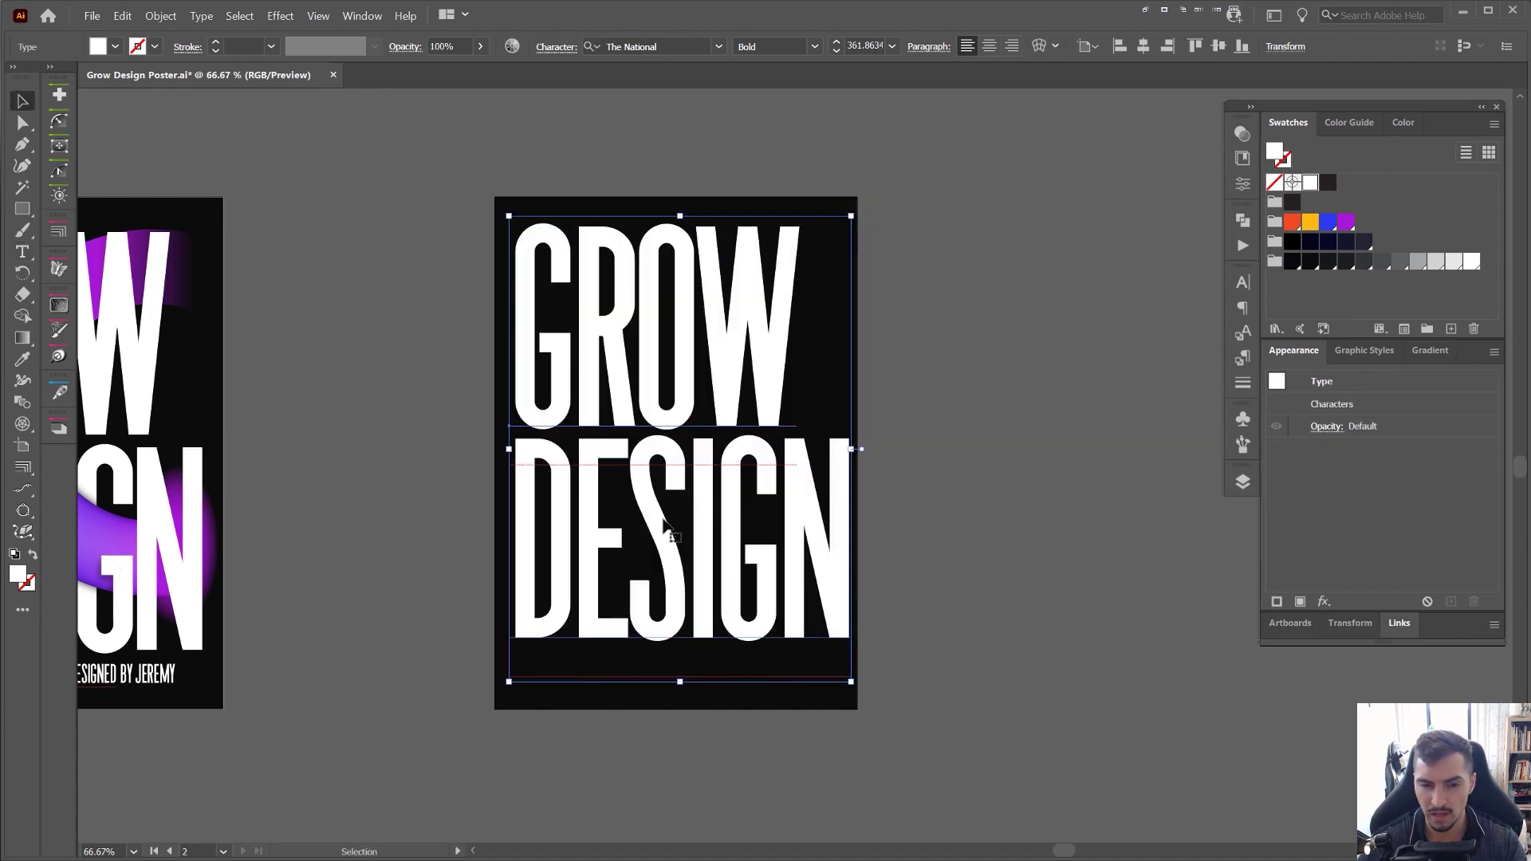
- Tighten the letter spacing across the whole word DESIGN
{"action": "scroll", "coordinate": [730, 519], "scroll_direction": "up", "scroll_amount": 1}
{"action": "key", "text": "t"}
{"action": "left_click_drag", "start_coordinate": [399, 488], "coordinate": [959, 499]}
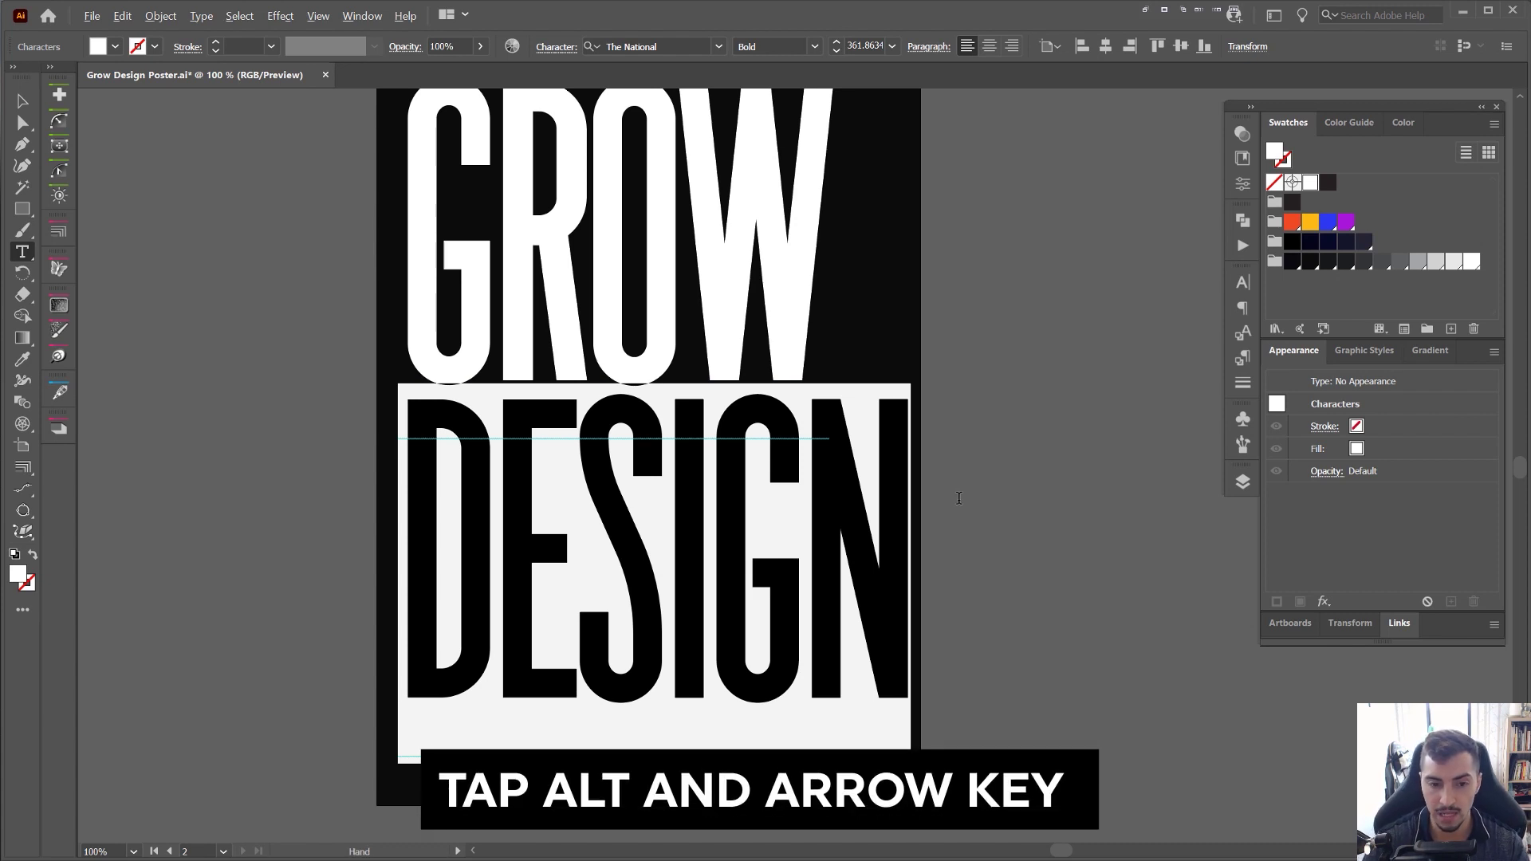
{"action": "key", "text": "alt+Left"}
{"action": "scroll", "coordinate": [959, 497], "scroll_direction": "up", "scroll_amount": 1}
{"action": "scroll", "coordinate": [551, 506], "scroll_direction": "up", "scroll_amount": 3}
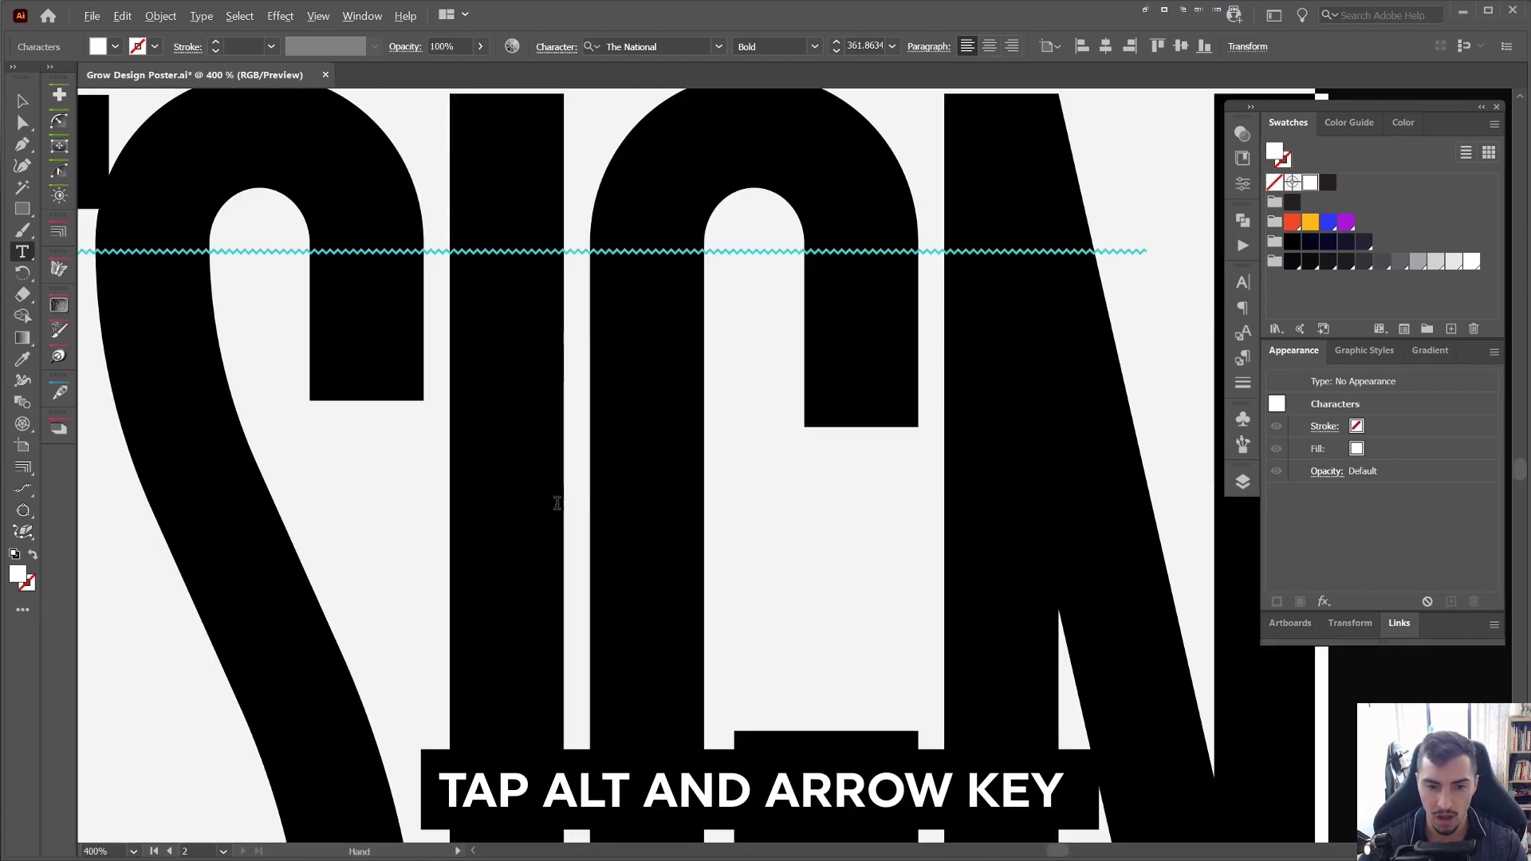
{"action": "scroll", "coordinate": [562, 462], "scroll_direction": "up", "scroll_amount": 2}
{"action": "scroll", "coordinate": [562, 462], "scroll_direction": "down", "scroll_amount": 7}
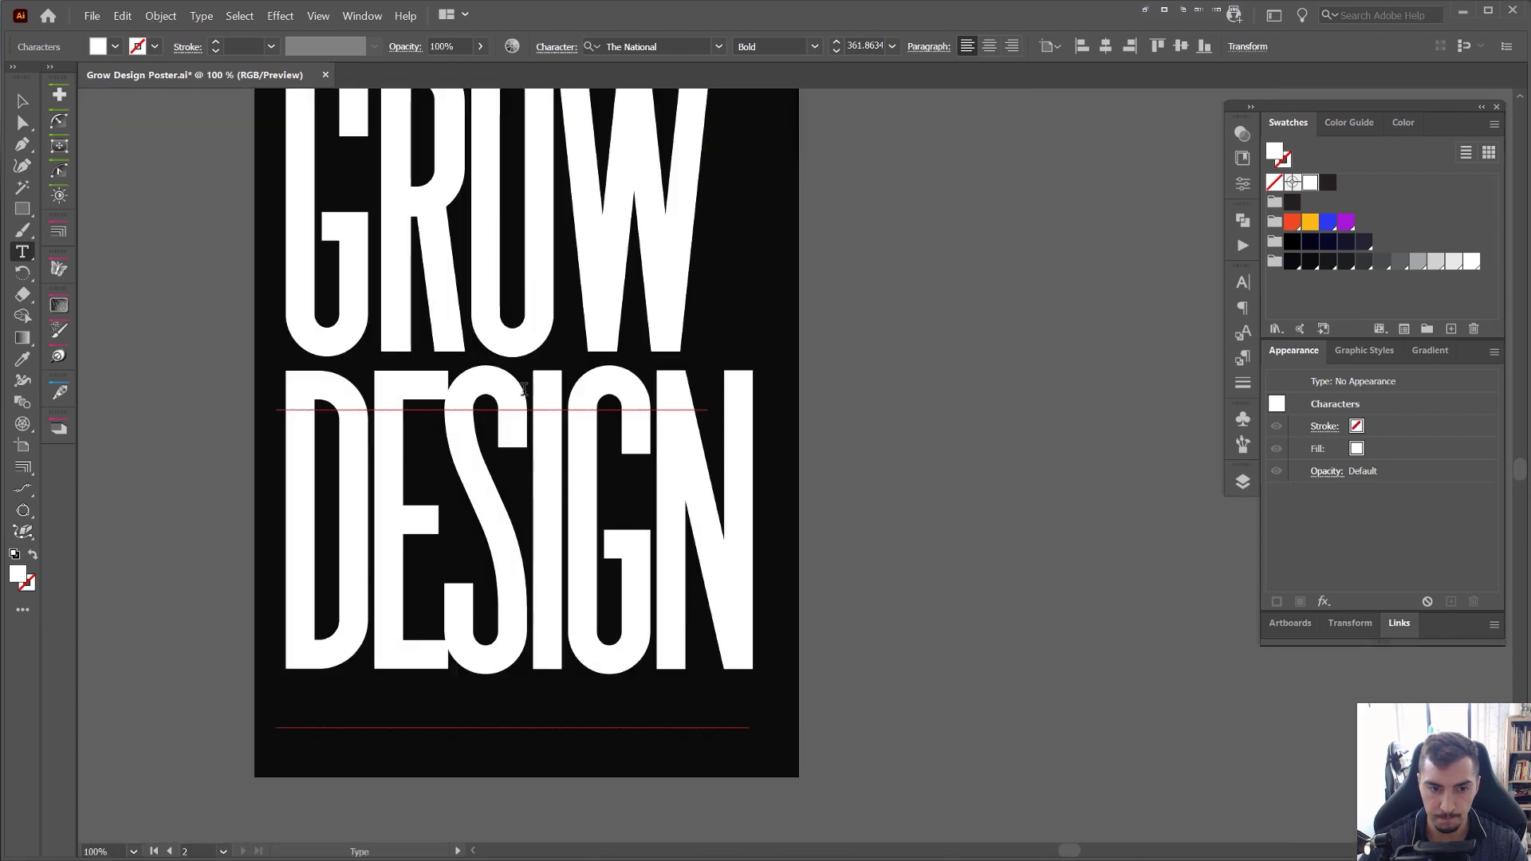
- Kern the G and R of GROW closer together to match the tighter spacing of DESIGN
{"action": "scroll", "coordinate": [256, 265], "scroll_direction": "up", "scroll_amount": 3}
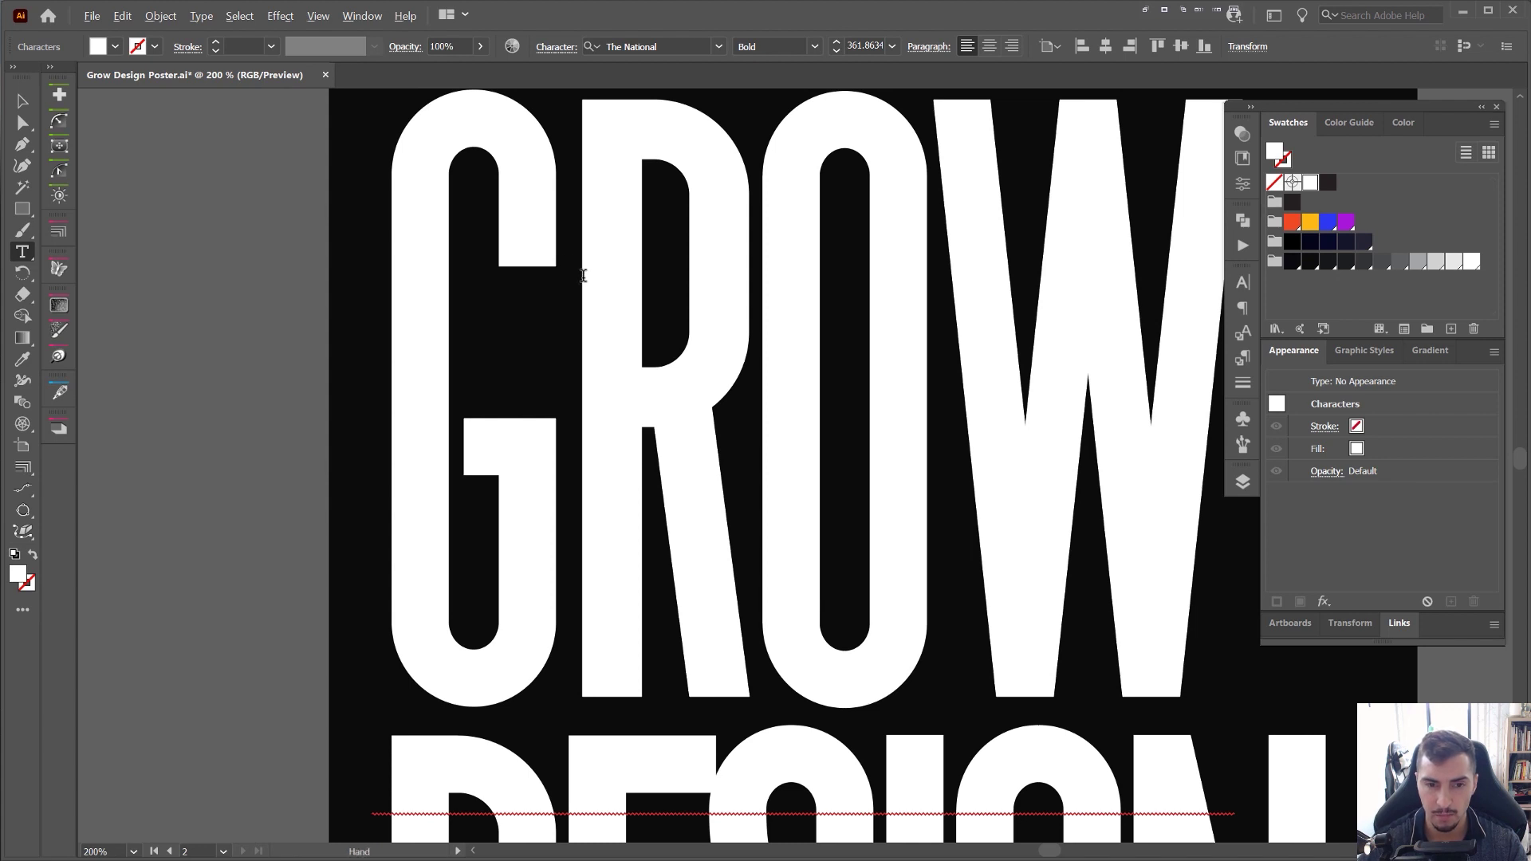
{"action": "left_click", "coordinate": [583, 275]}
{"action": "key", "text": "alt+Left"}
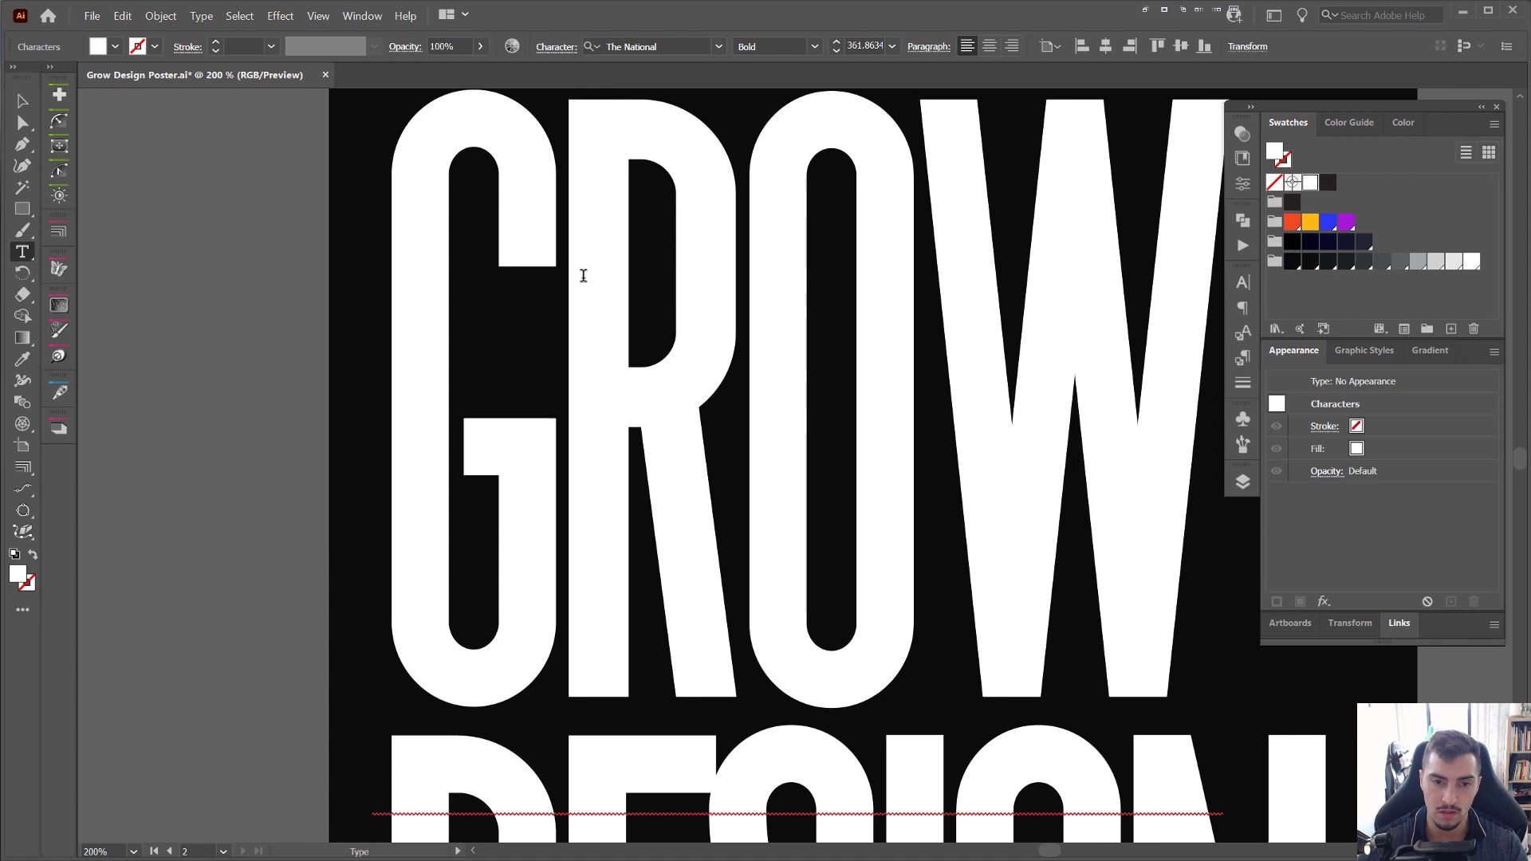
{"action": "key", "text": "alt+Right"}
{"action": "key", "text": "alt+Left"}
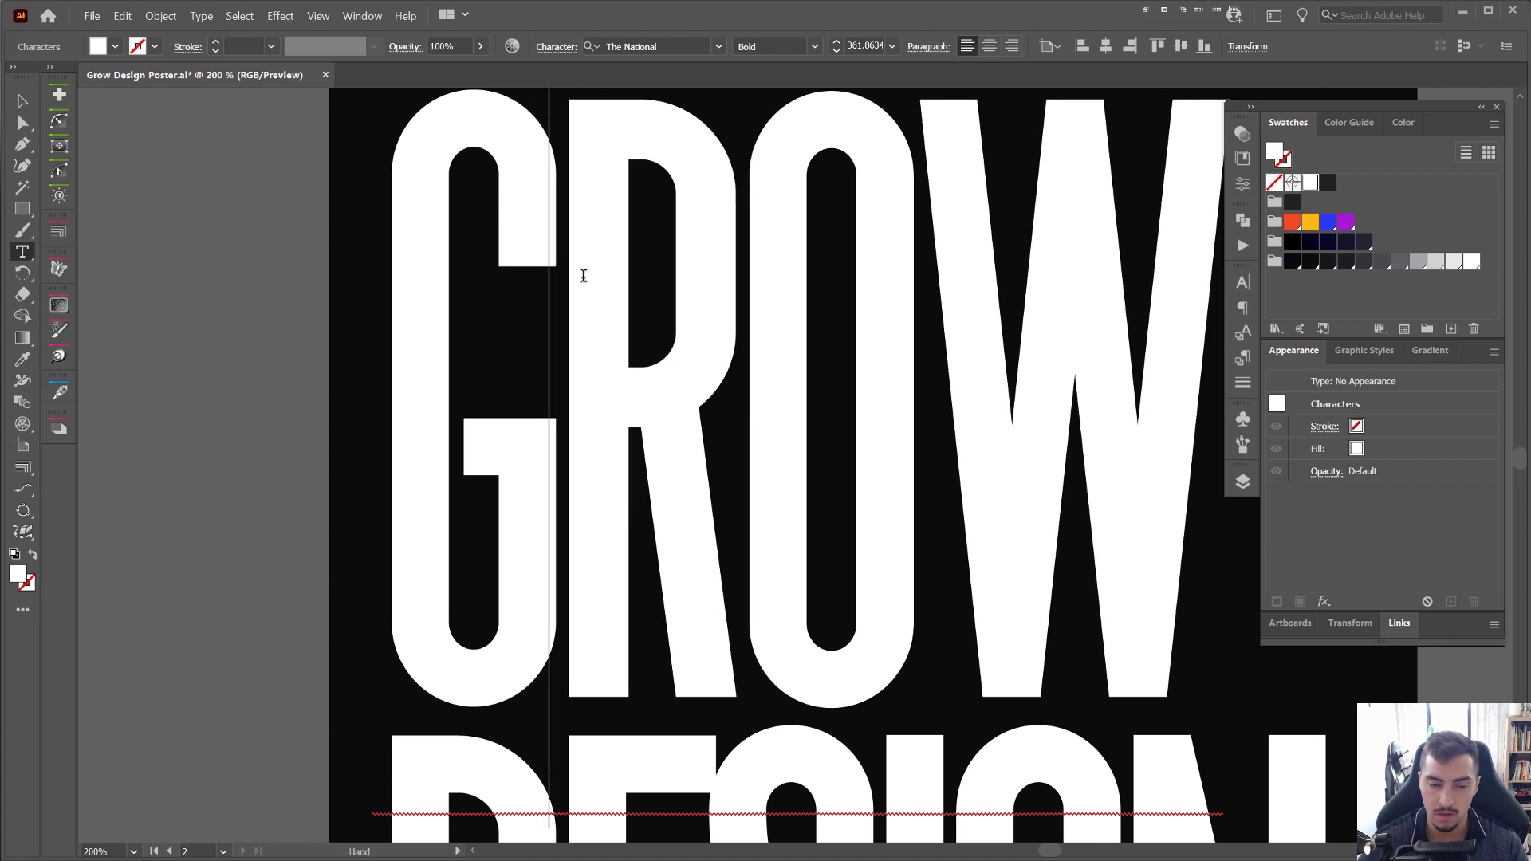
{"action": "key", "text": "Escape"}
{"action": "key", "text": "ctrl+1"}
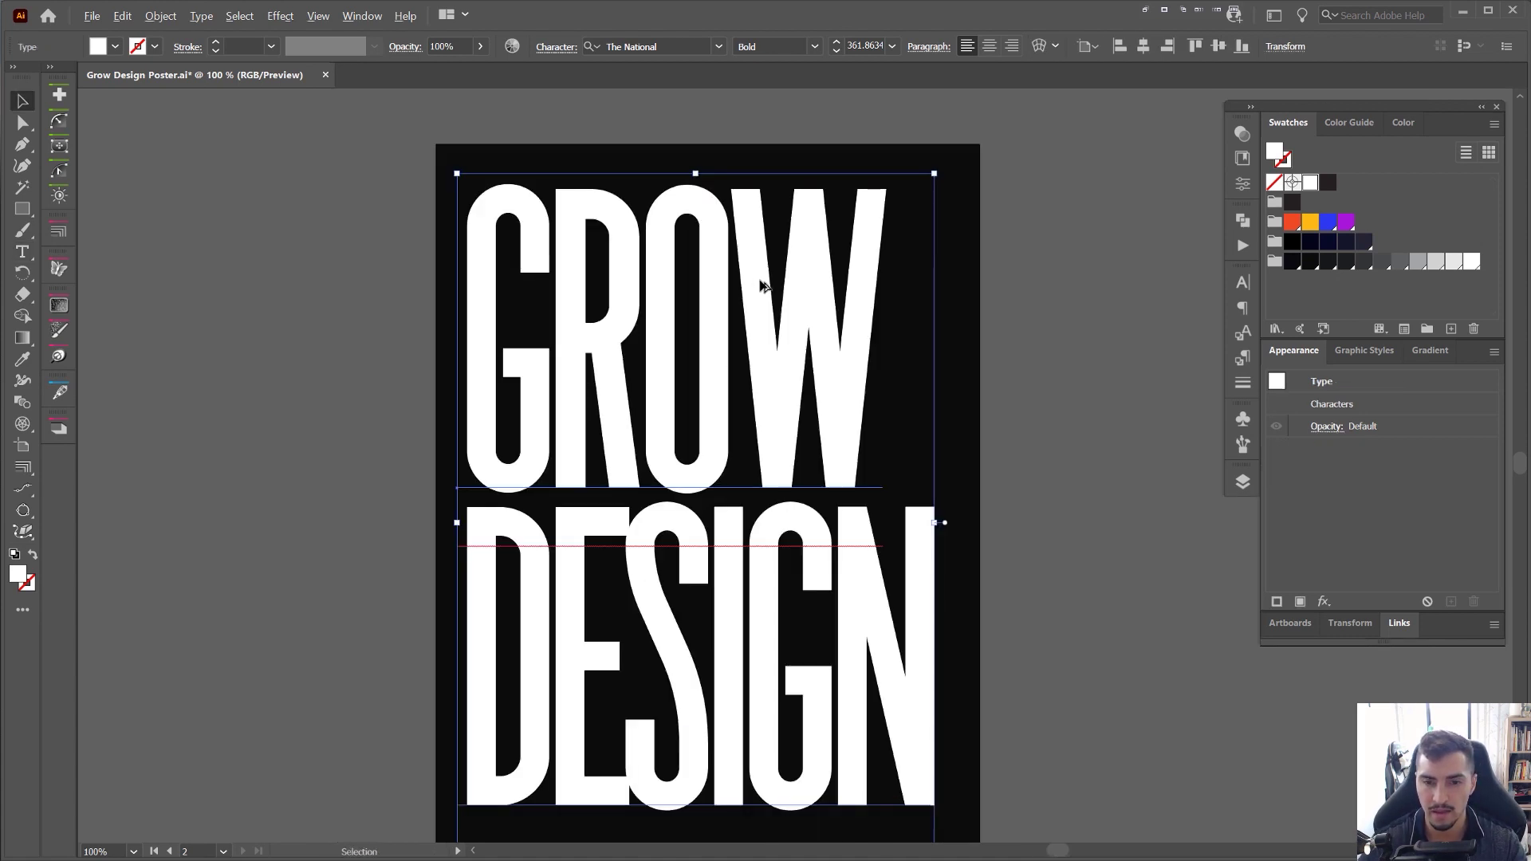
- Convert the GROW DESIGN headline text to outlines
{"action": "scroll", "coordinate": [759, 283], "scroll_direction": "up", "scroll_amount": 2}
{"action": "scroll", "coordinate": [716, 309], "scroll_direction": "down", "scroll_amount": 3}
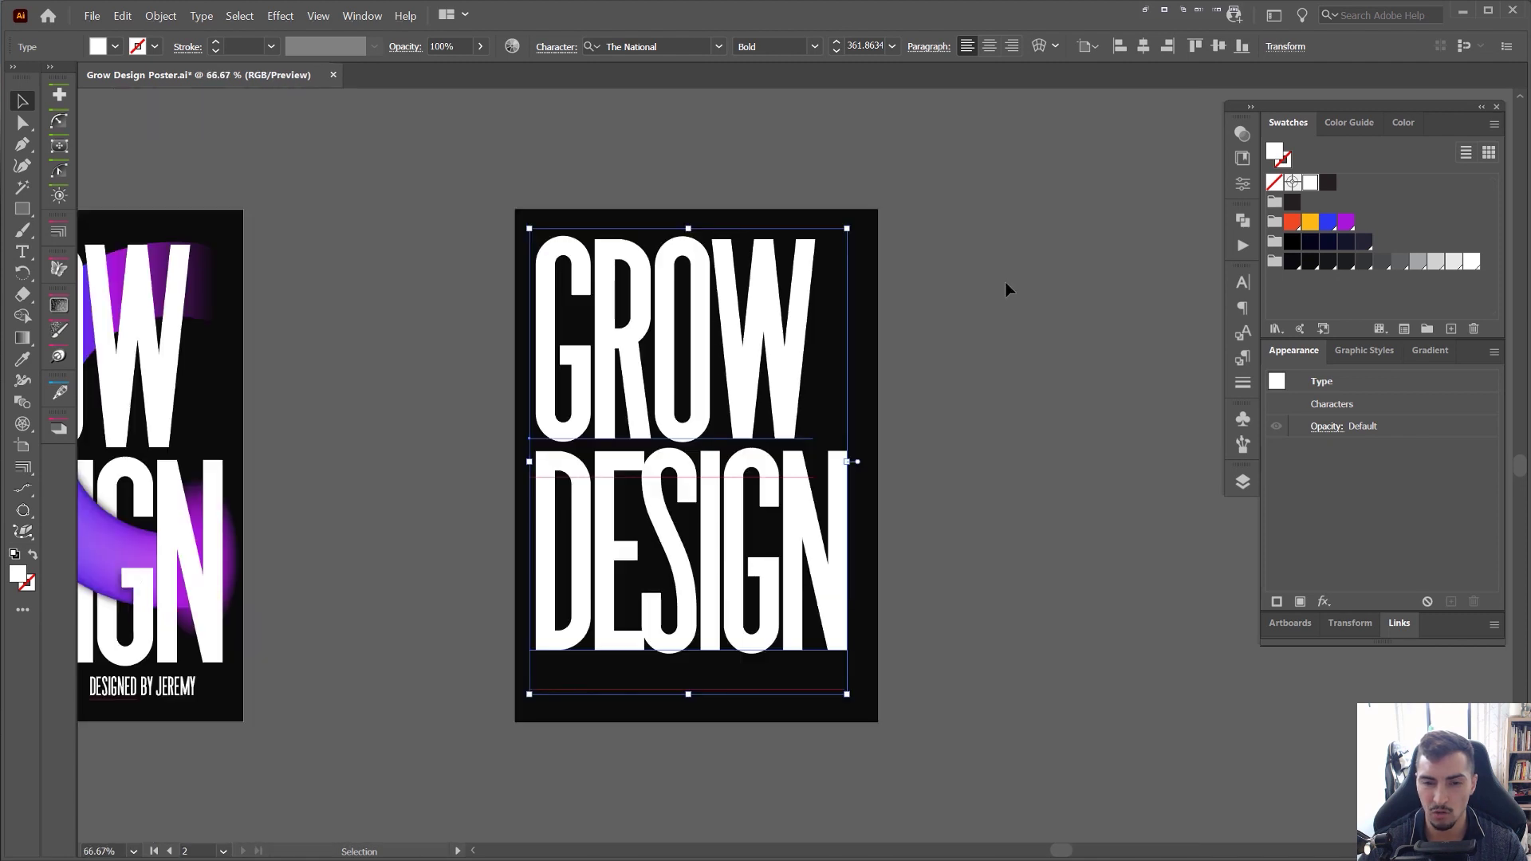
{"action": "left_click", "coordinate": [975, 388]}
{"action": "left_click_drag", "start_coordinate": [756, 376], "coordinate": [822, 359]}
{"action": "left_click", "coordinate": [819, 338]}
{"action": "scroll", "coordinate": [966, 328], "scroll_direction": "up", "scroll_amount": 1}
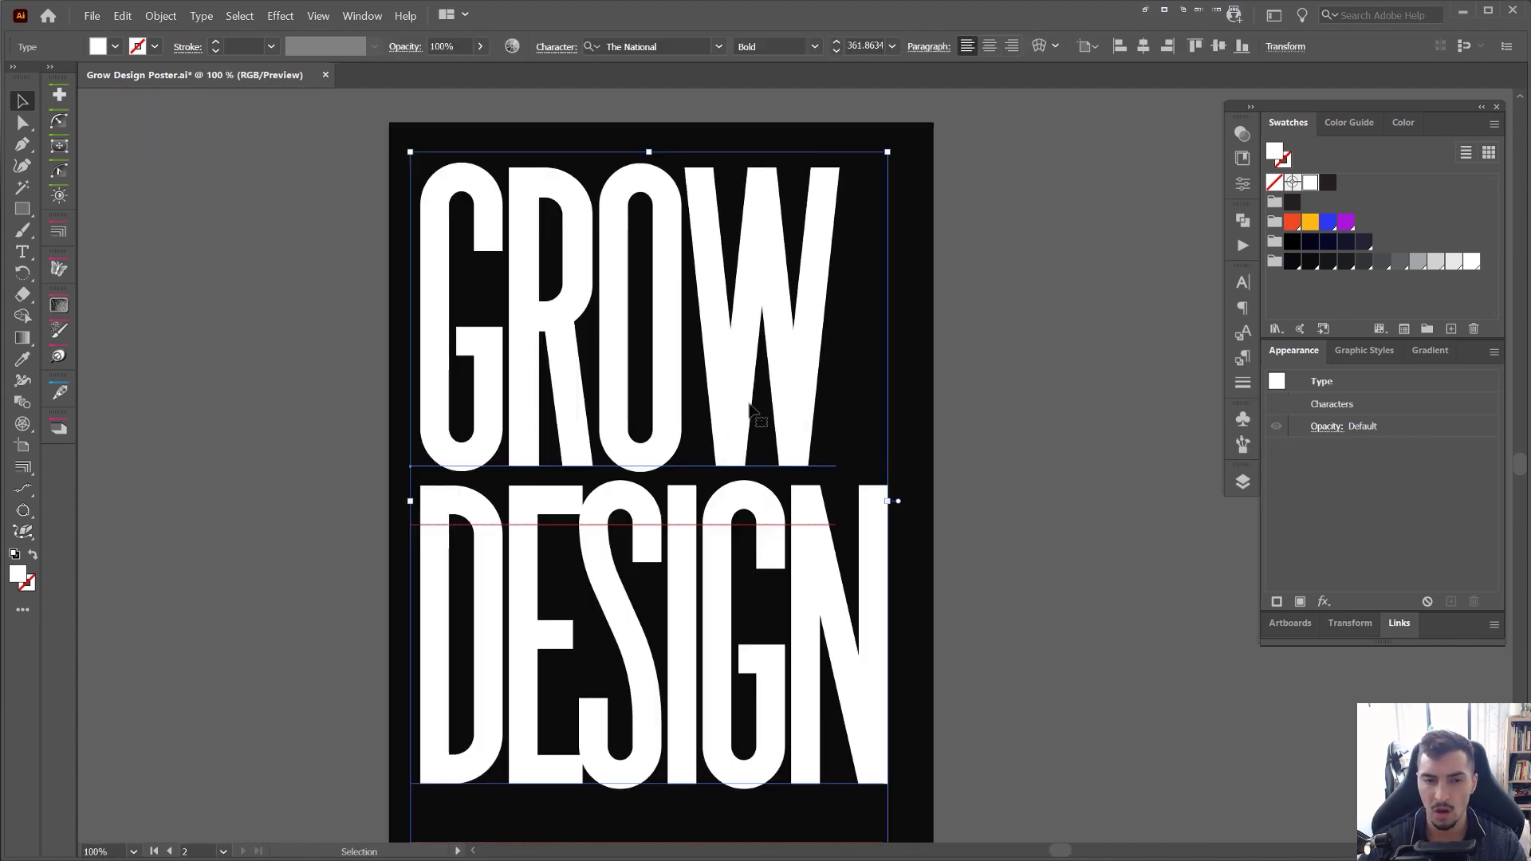
{"action": "left_click", "coordinate": [202, 16]}
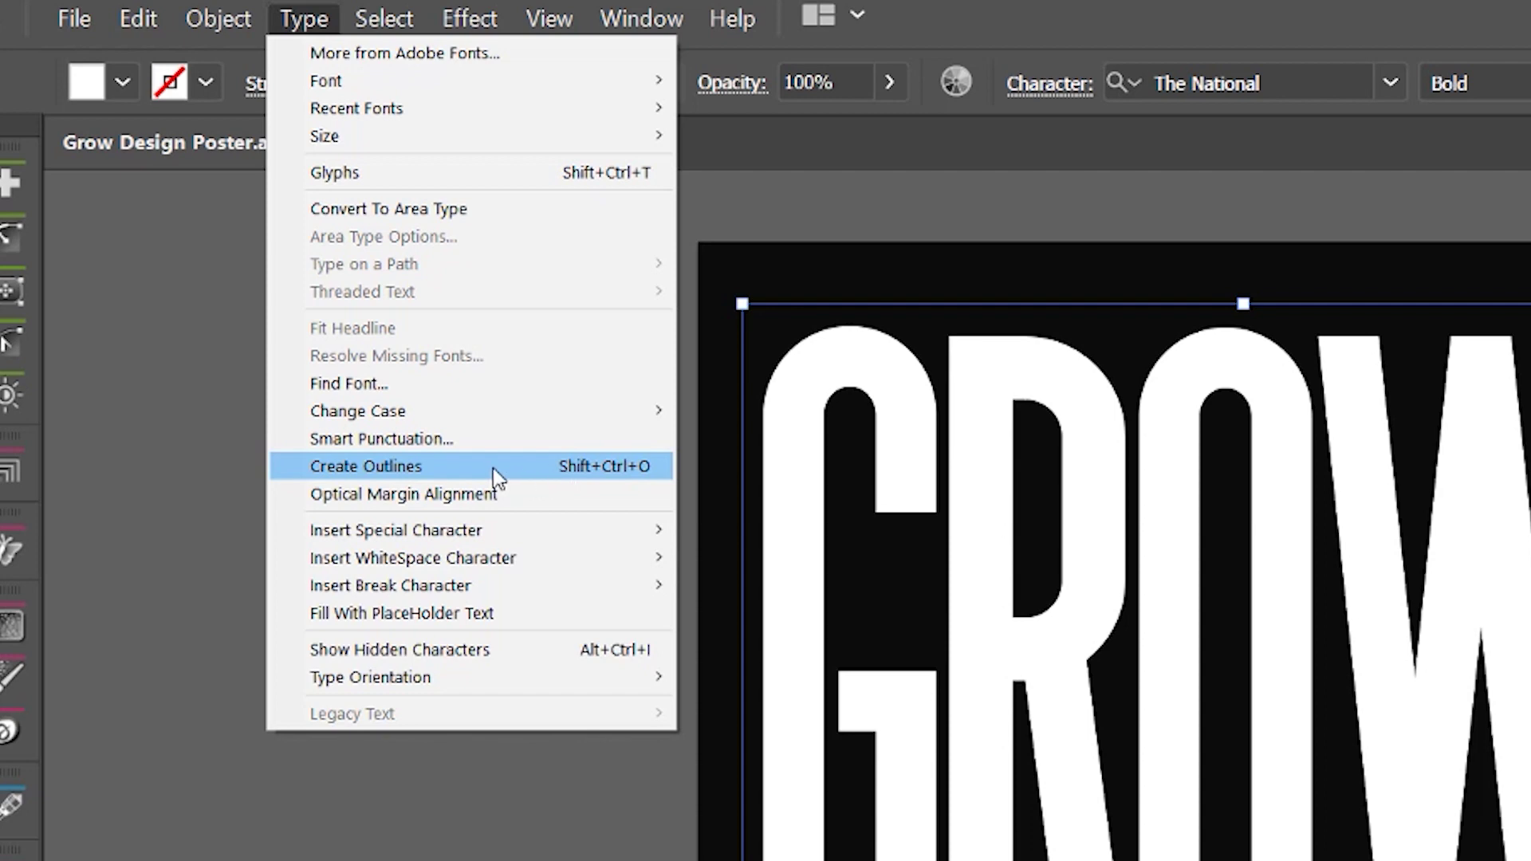
{"action": "left_click", "coordinate": [607, 470]}
{"action": "left_click", "coordinate": [1527, 718]}
{"action": "left_click", "coordinate": [1514, 667]}
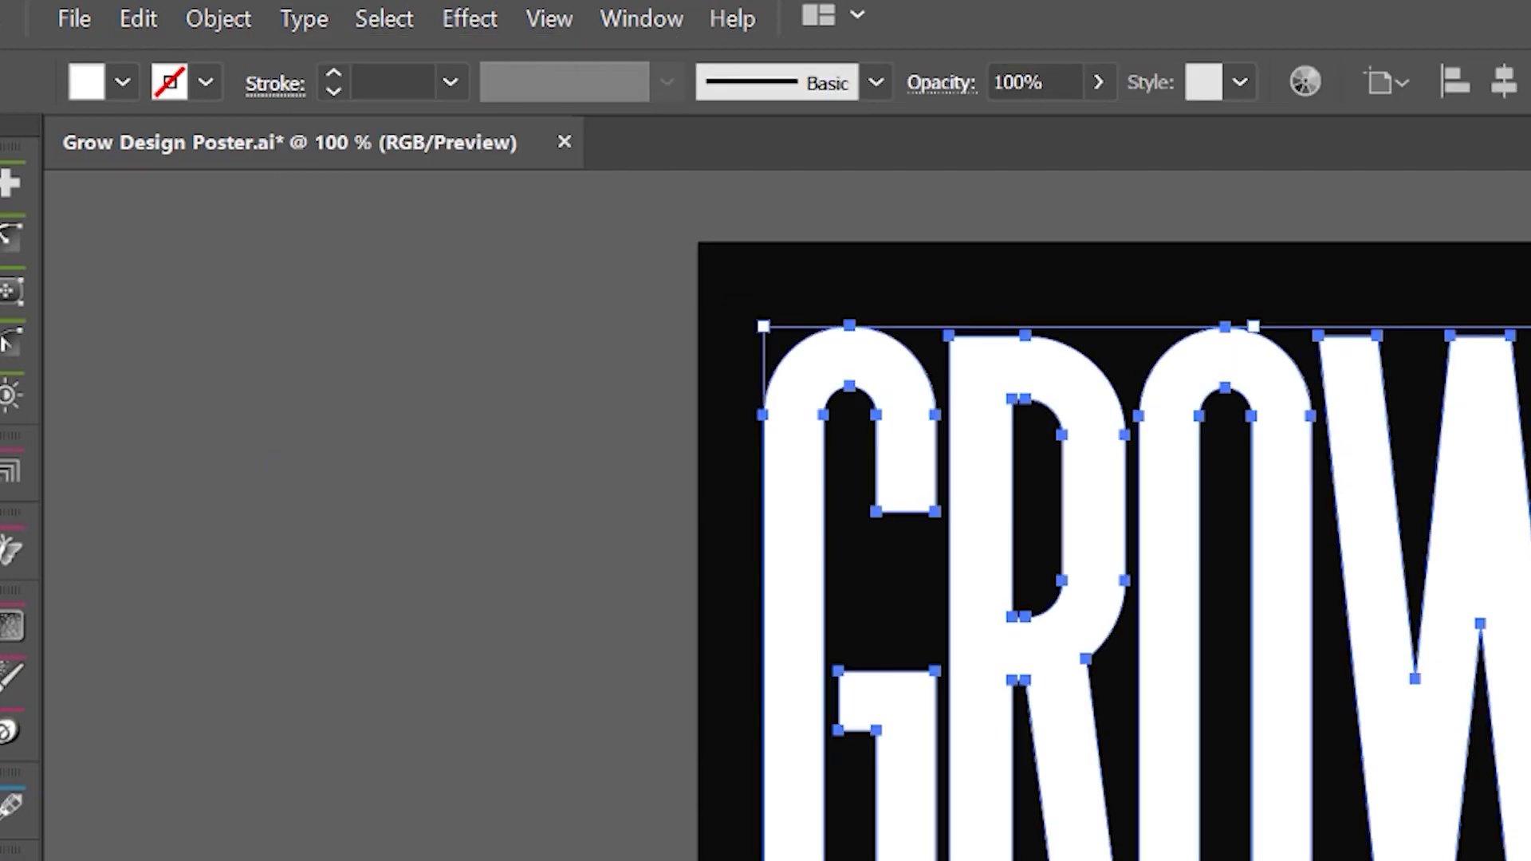
- Ungroup the outlined headline into separate letter shapes
{"action": "left_click_drag", "start_coordinate": [1515, 668], "coordinate": [1530, 601]}
{"action": "key", "text": "ctrl+z"}
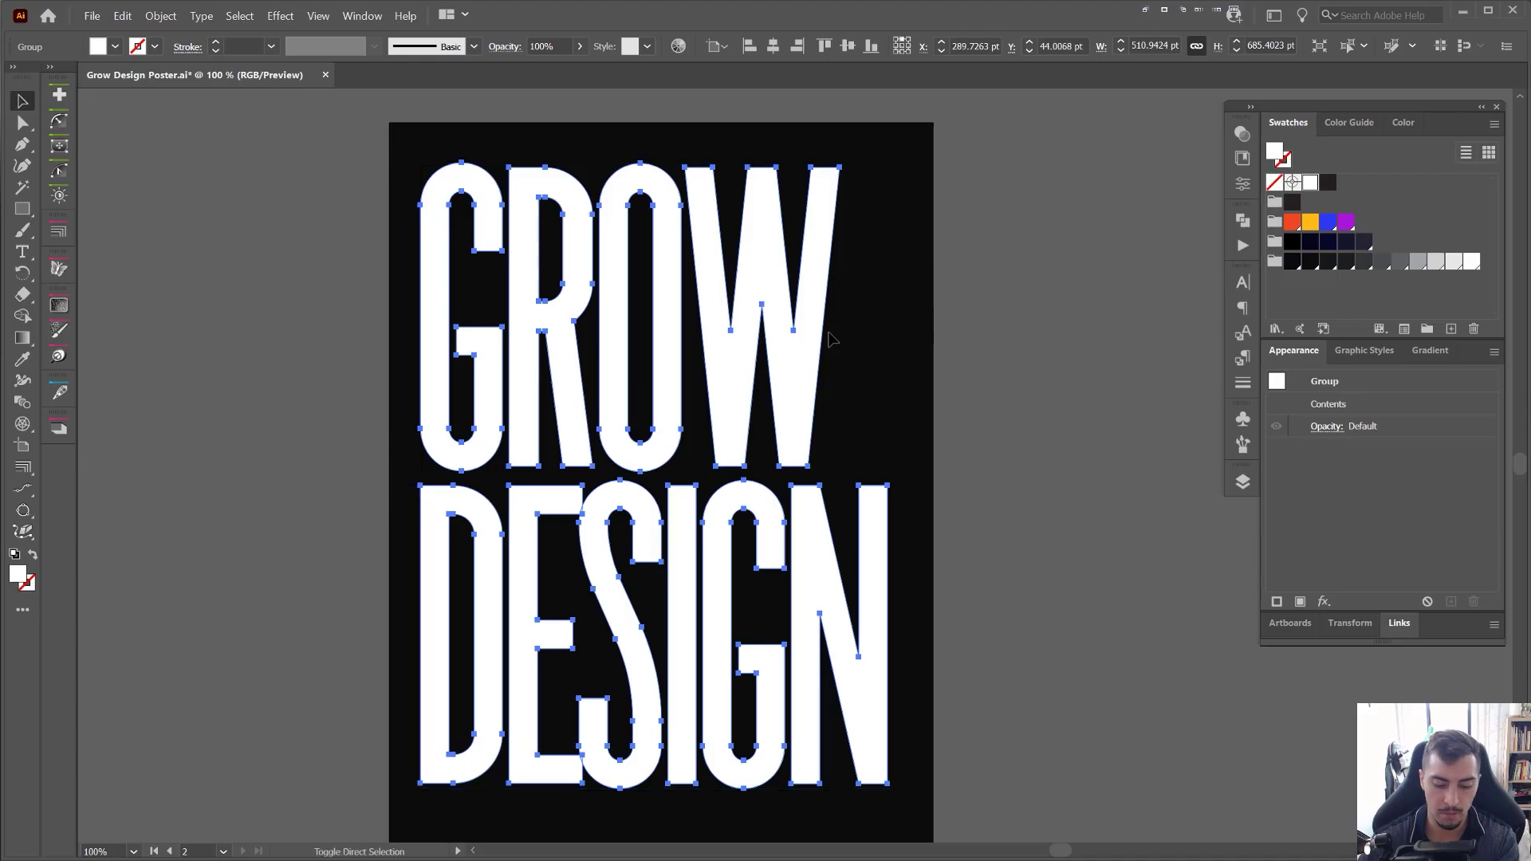
{"action": "key", "text": "ctrl+8"}
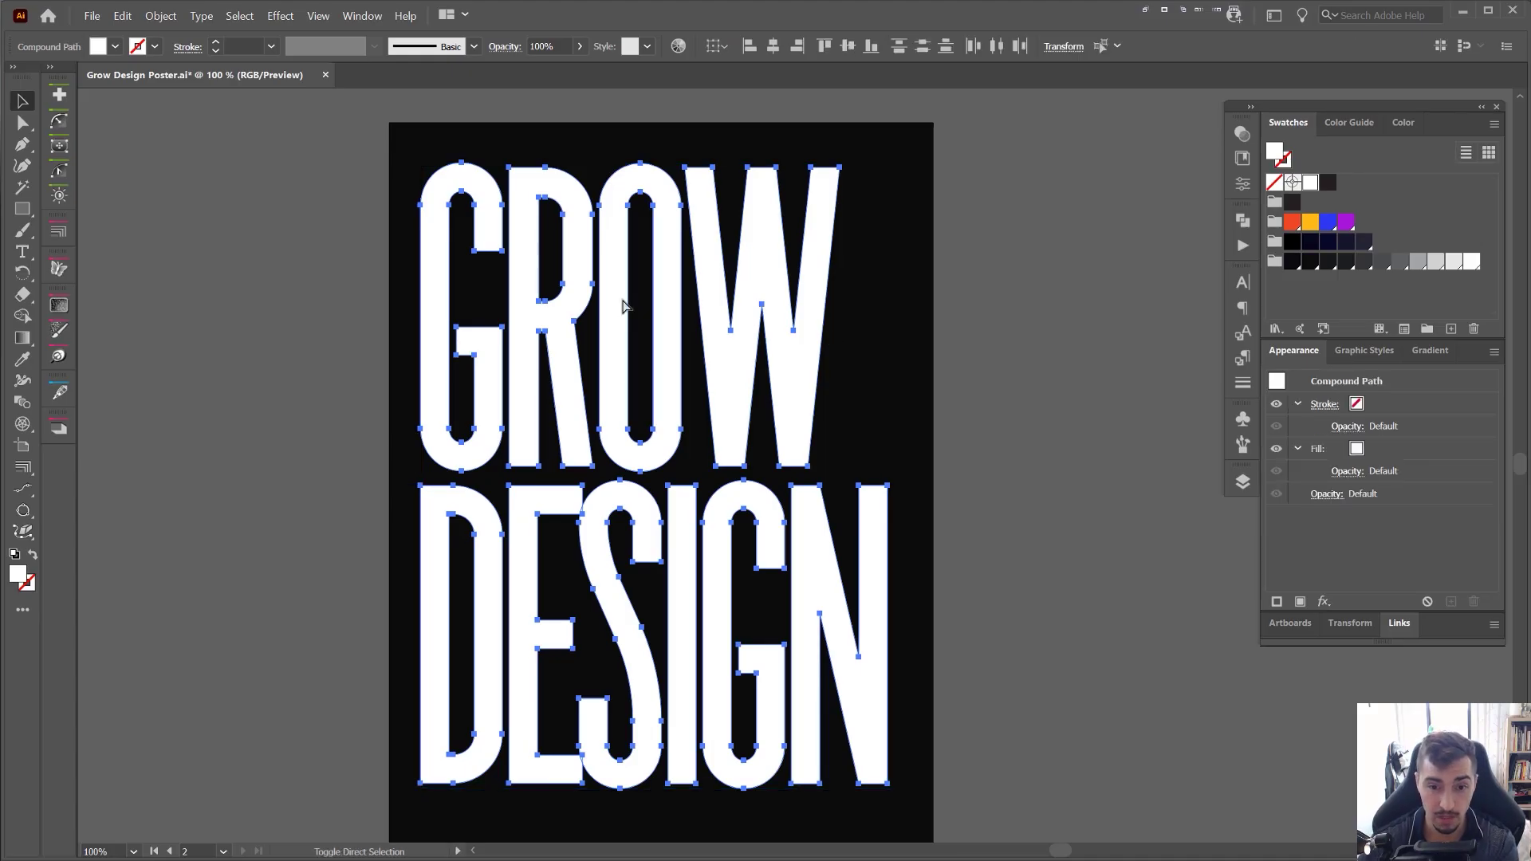
{"action": "left_click", "coordinate": [158, 18]}
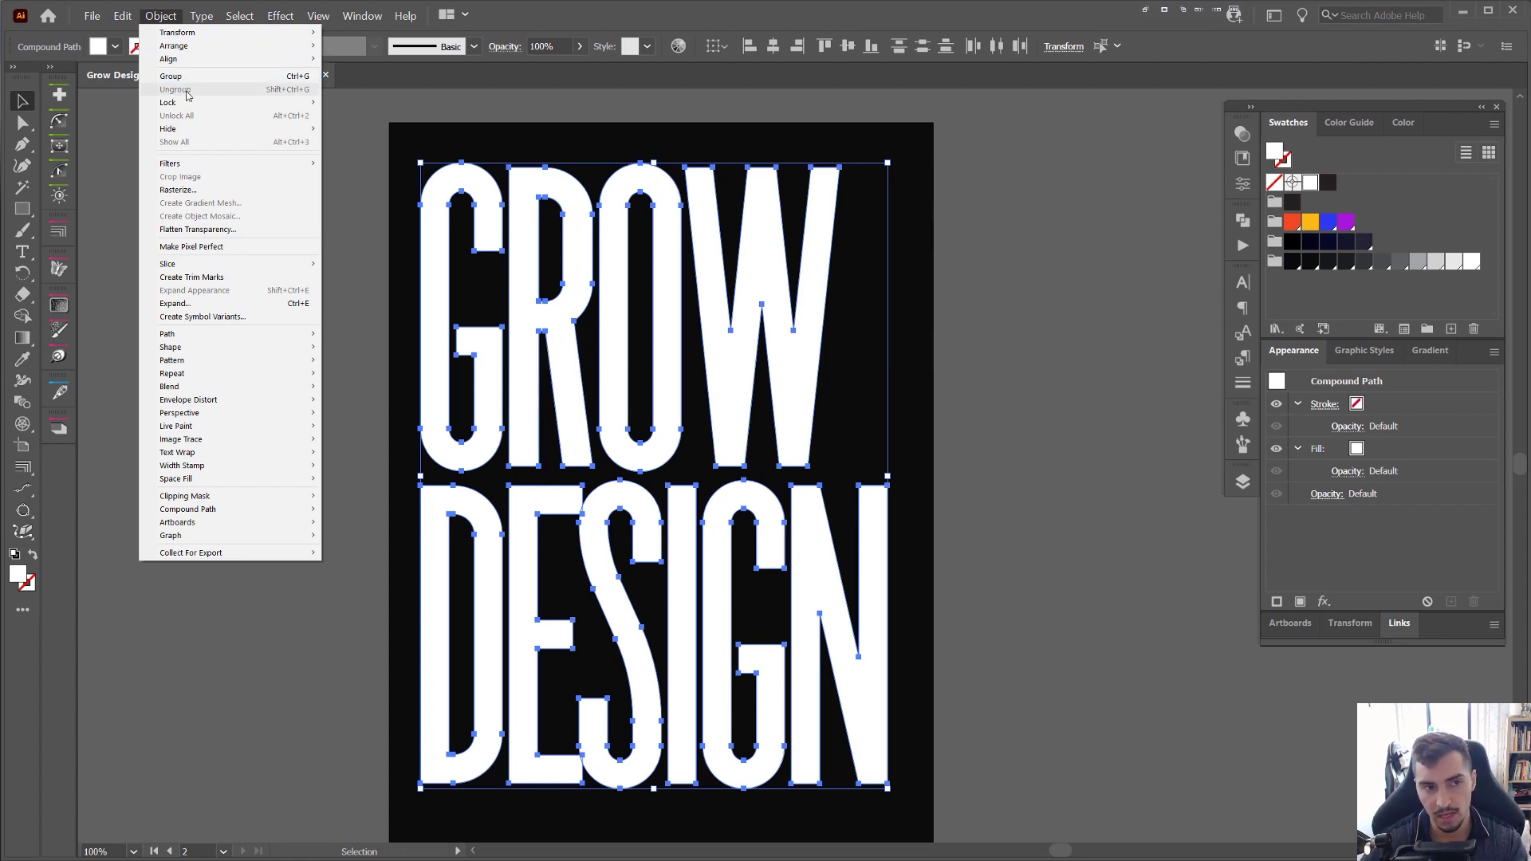
{"action": "left_click", "coordinate": [935, 204]}
- Move the W, N and second G out of place to test that the letters are separate, and undo the moves
{"action": "left_click_drag", "start_coordinate": [799, 329], "coordinate": [882, 294]}
{"action": "left_click_drag", "start_coordinate": [870, 544], "coordinate": [971, 635]}
{"action": "left_click_drag", "start_coordinate": [741, 508], "coordinate": [831, 419]}
{"action": "key", "text": "ctrl+z"}
{"action": "key", "text": "ctrl+z"}
{"action": "key", "text": "ctrl+z"}
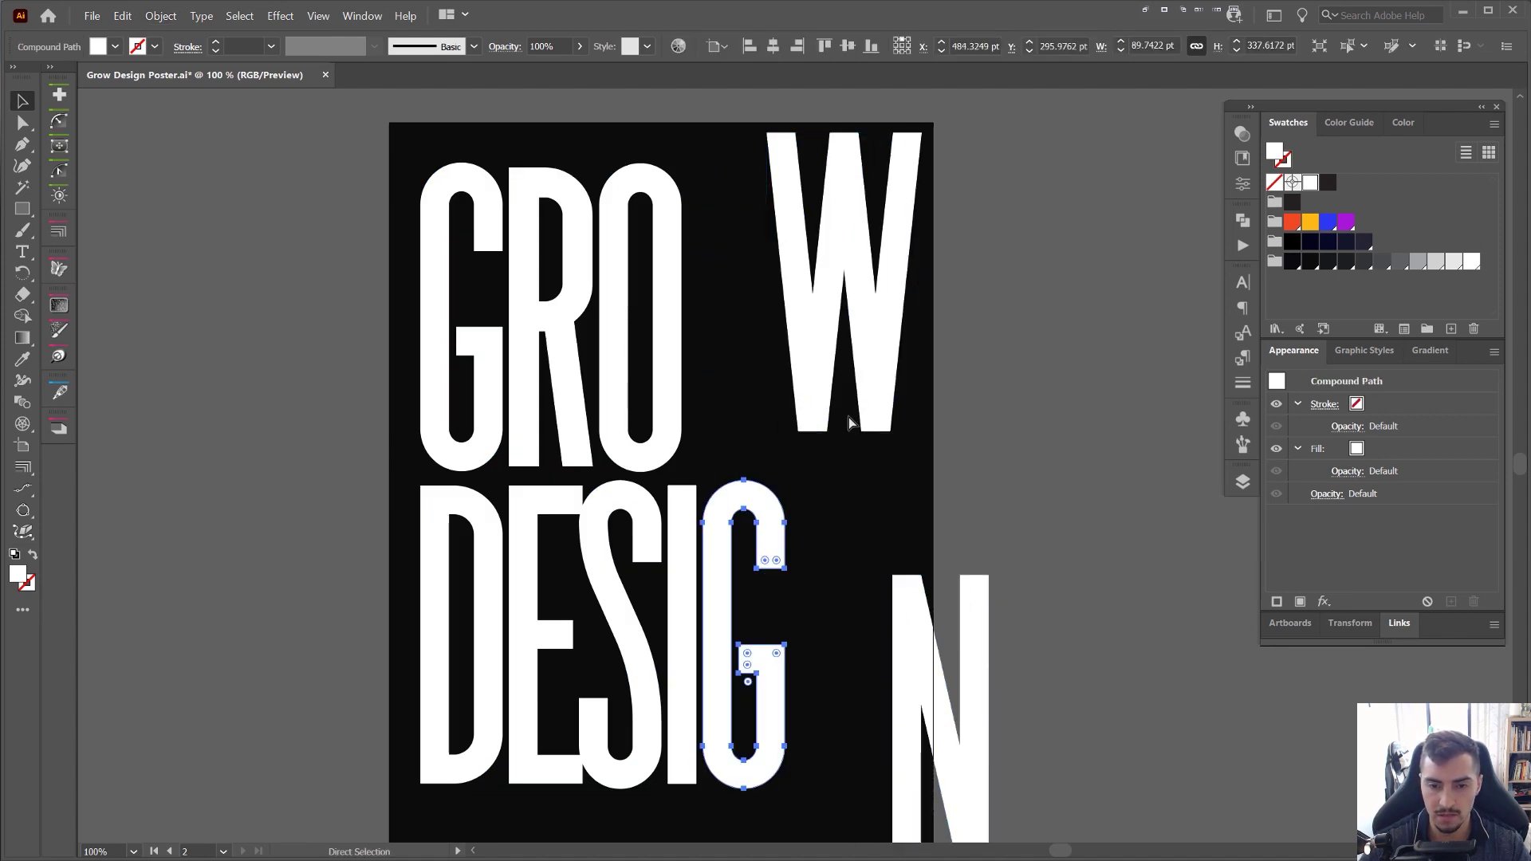
- Start a new text line in the empty area below DESIGN with its font size reduced to about 61 pt
{"action": "left_click", "coordinate": [1040, 289]}
{"action": "scroll", "coordinate": [1040, 289], "scroll_direction": "down", "scroll_amount": 1}
{"action": "left_click_drag", "start_coordinate": [1040, 288], "coordinate": [1033, 263]}
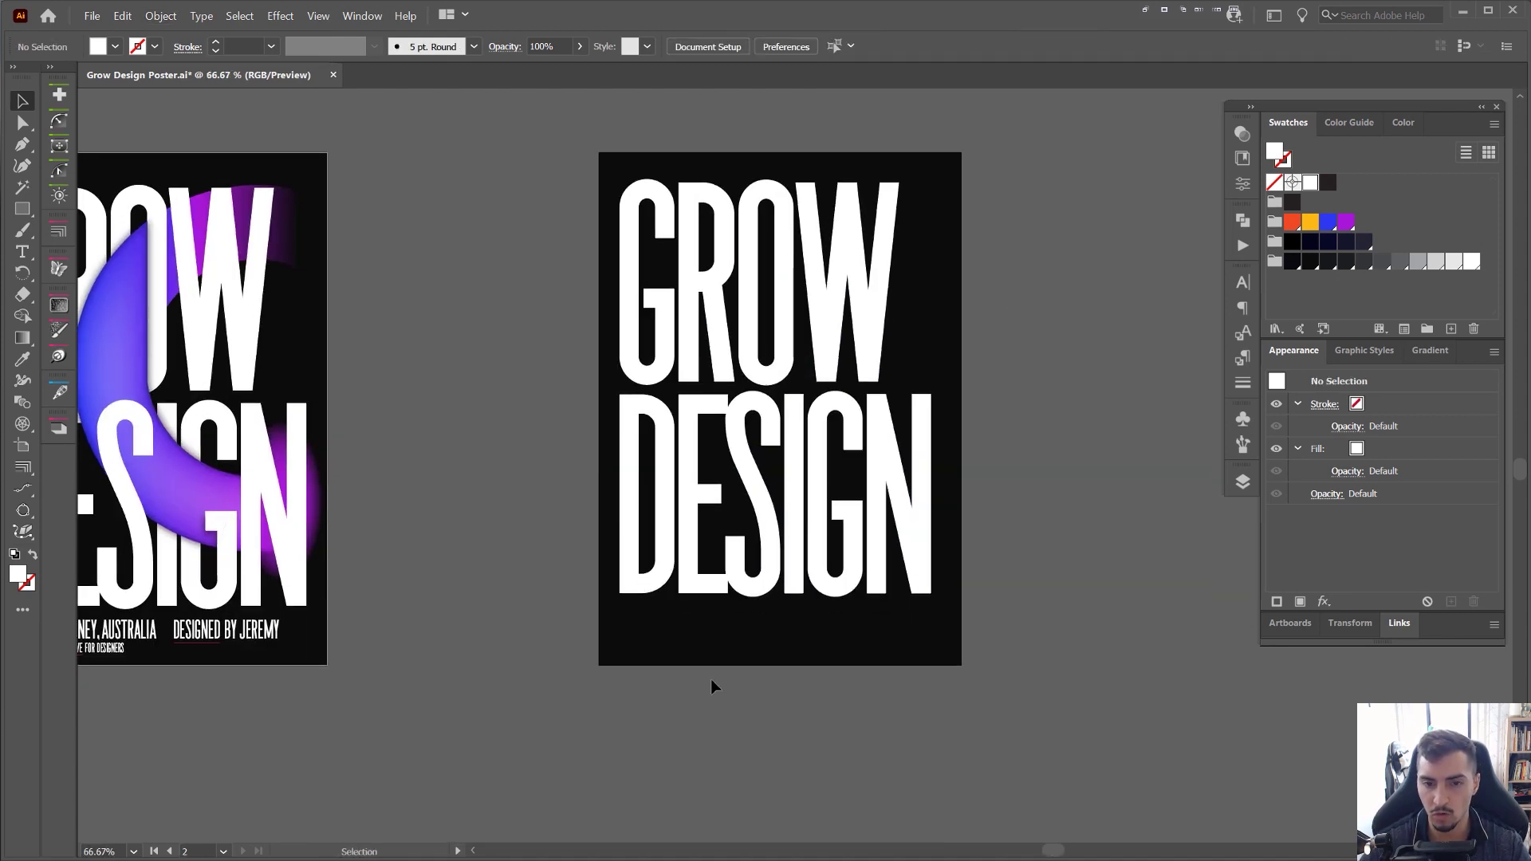
{"action": "left_click_drag", "start_coordinate": [509, 697], "coordinate": [687, 584]}
{"action": "key", "text": "t"}
{"action": "scroll", "coordinate": [702, 541], "scroll_direction": "up", "scroll_amount": 3}
{"action": "left_click", "coordinate": [653, 512]}
{"action": "key", "text": "ctrl+alt+shift+comma"}
{"action": "key", "text": "ctrl+alt+shift+comma"}
{"action": "key", "text": "ctrl+alt+shift+comma"}
{"action": "key", "text": "ctrl+alt+shift+comma"}
{"action": "key", "text": "ctrl+alt+shift+comma"}
{"action": "key", "text": "ctrl+alt+shift+comma"}
{"action": "key", "text": "ctrl+alt+shift+comma"}
{"action": "key", "text": "ctrl+alt+shift+comma"}
{"action": "key", "text": "ctrl+alt+shift+comma"}
{"action": "key", "text": "ctrl+alt+shift+comma"}
{"action": "key", "text": "ctrl+alt+shift+comma"}
{"action": "key", "text": "ctrl+alt+shift+comma"}
{"action": "key", "text": "ctrl+alt+shift+comma"}
{"action": "key", "text": "ctrl+alt+shift+comma"}
{"action": "key", "text": "ctrl+alt+shift+comma"}
{"action": "key", "text": "ctrl+alt+shift+comma"}
{"action": "key", "text": "ctrl+alt+shift+comma"}
{"action": "key", "text": "ctrl+alt+shift+comma"}
{"action": "key", "text": "ctrl+alt+shift+comma"}
{"action": "key", "text": "ctrl+alt+shift+comma"}
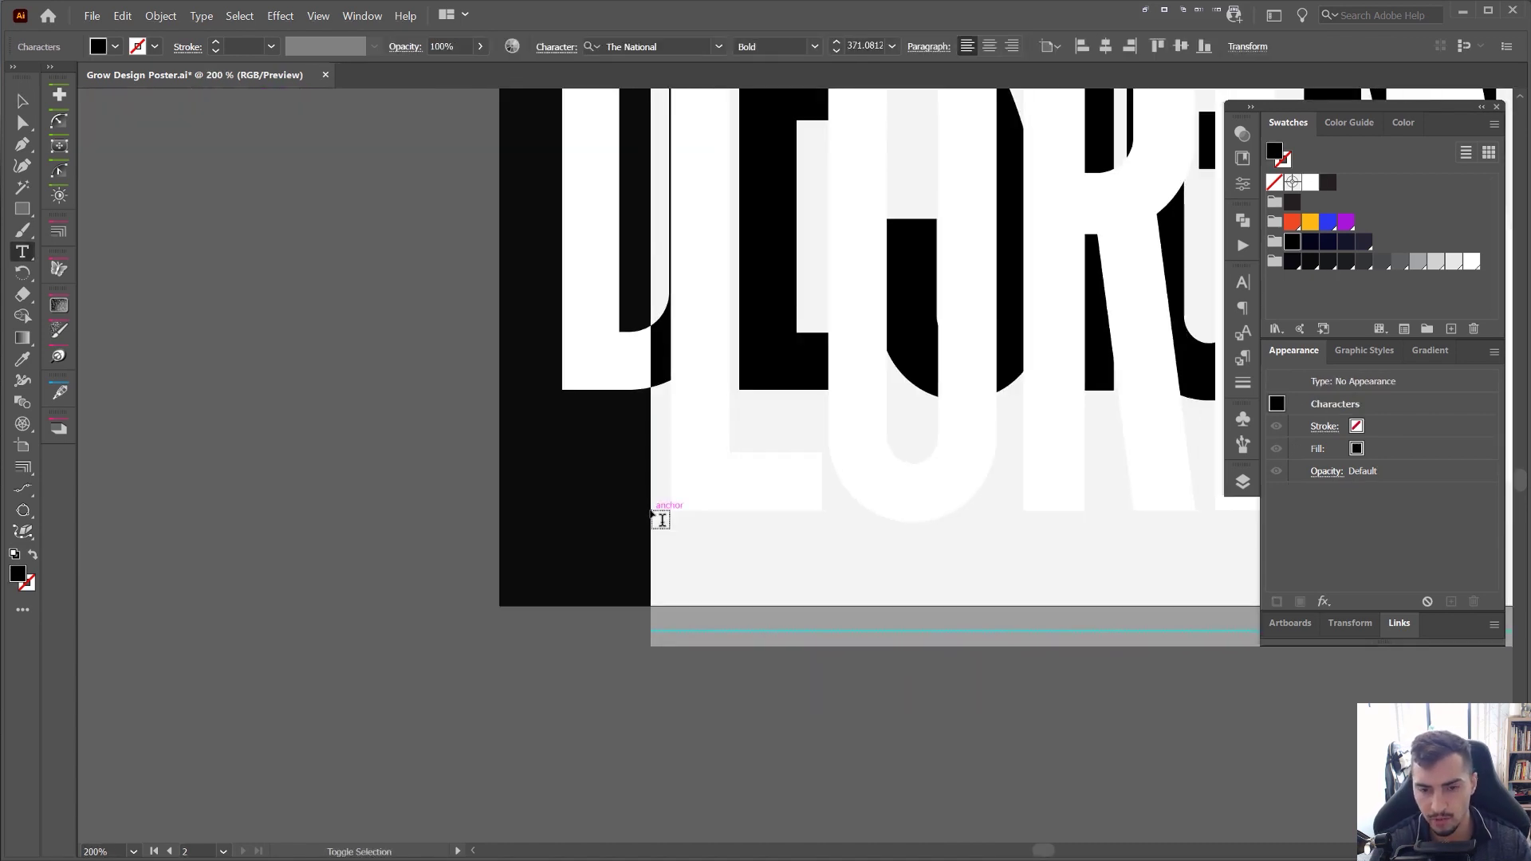
{"action": "key", "text": "ctrl+alt+shift+comma"}
{"action": "key", "text": "ctrl+alt+shift+comma"}
{"action": "key", "text": "ctrl+alt+shift+comma"}
{"action": "key", "text": "ctrl+alt+shift+comma"}
{"action": "key", "text": "ctrl+alt+shift+comma"}
{"action": "key", "text": "ctrl+alt+shift+comma"}
{"action": "key", "text": "ctrl+alt+shift+comma"}
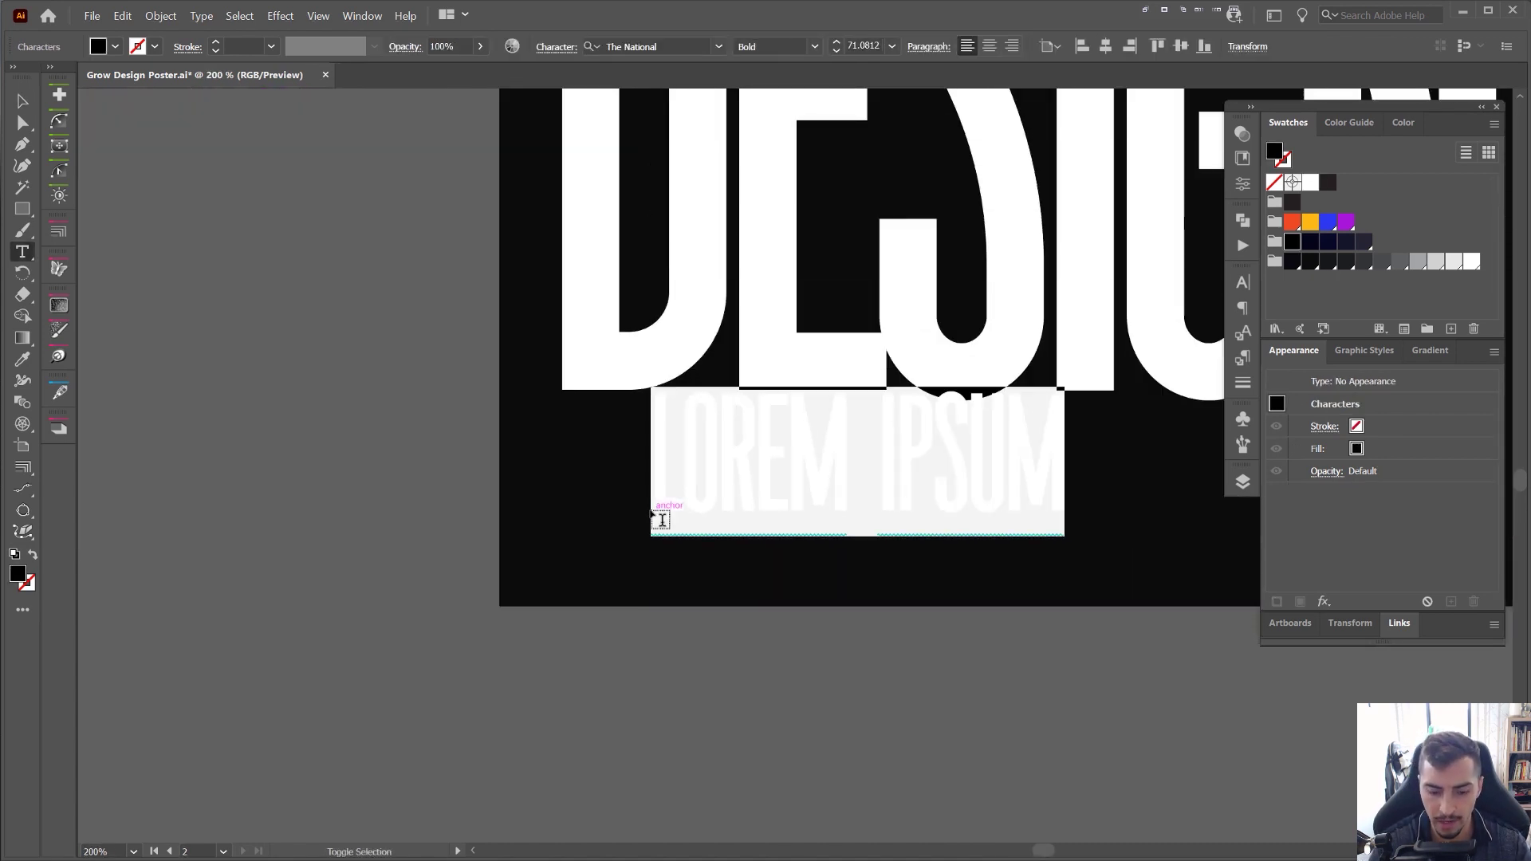
- Replace the placeholder text with SYDNEY, AUSTRALIA and fill it white
{"action": "type", "text": "DES"}
{"action": "key", "text": "BackSpace"}
{"action": "key", "text": "BackSpace"}
{"action": "key", "text": "BackSpace"}
{"action": "type", "text": "SYDNERY"}
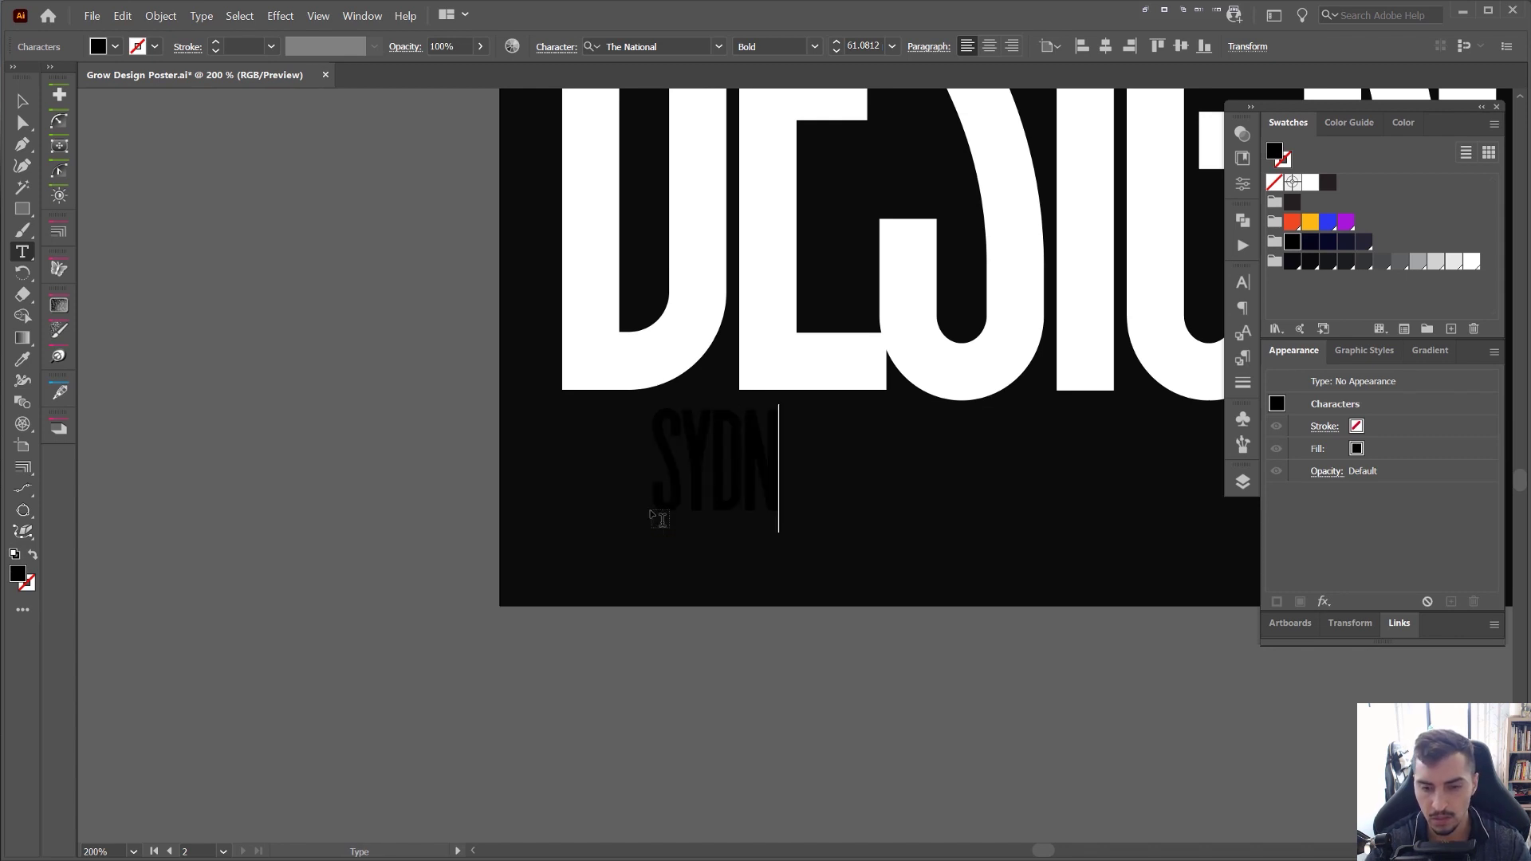
{"action": "key", "text": "Escape"}
{"action": "left_click", "coordinate": [1310, 182]}
{"action": "left_click", "coordinate": [893, 476]}
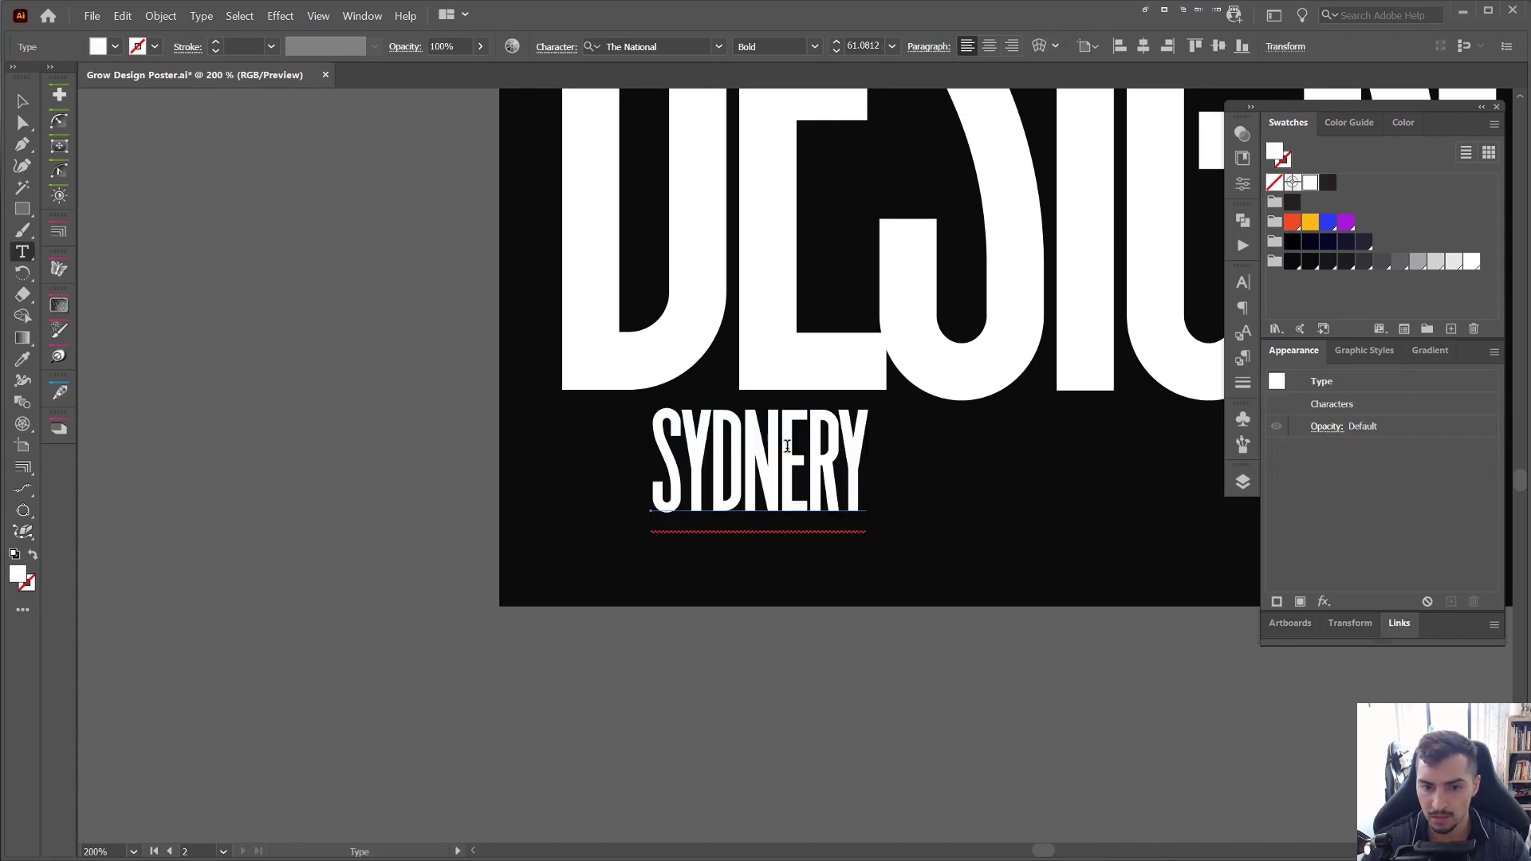
{"action": "double_click", "coordinate": [829, 443]}
{"action": "key", "text": "BackSpace"}
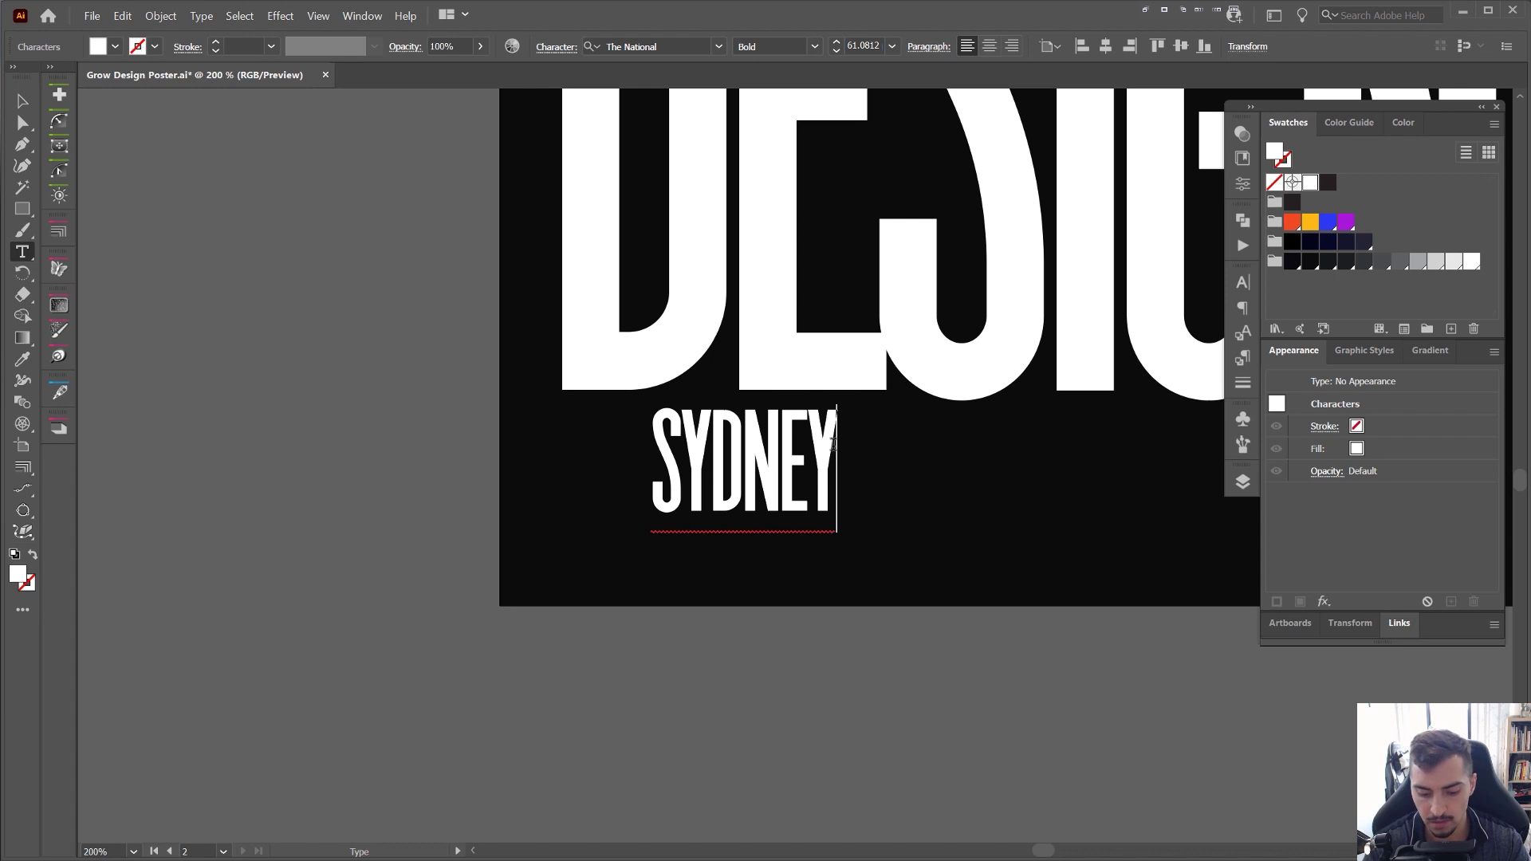
{"action": "type", "text": ", AUSTRALIA"}
{"action": "key", "text": "Escape"}
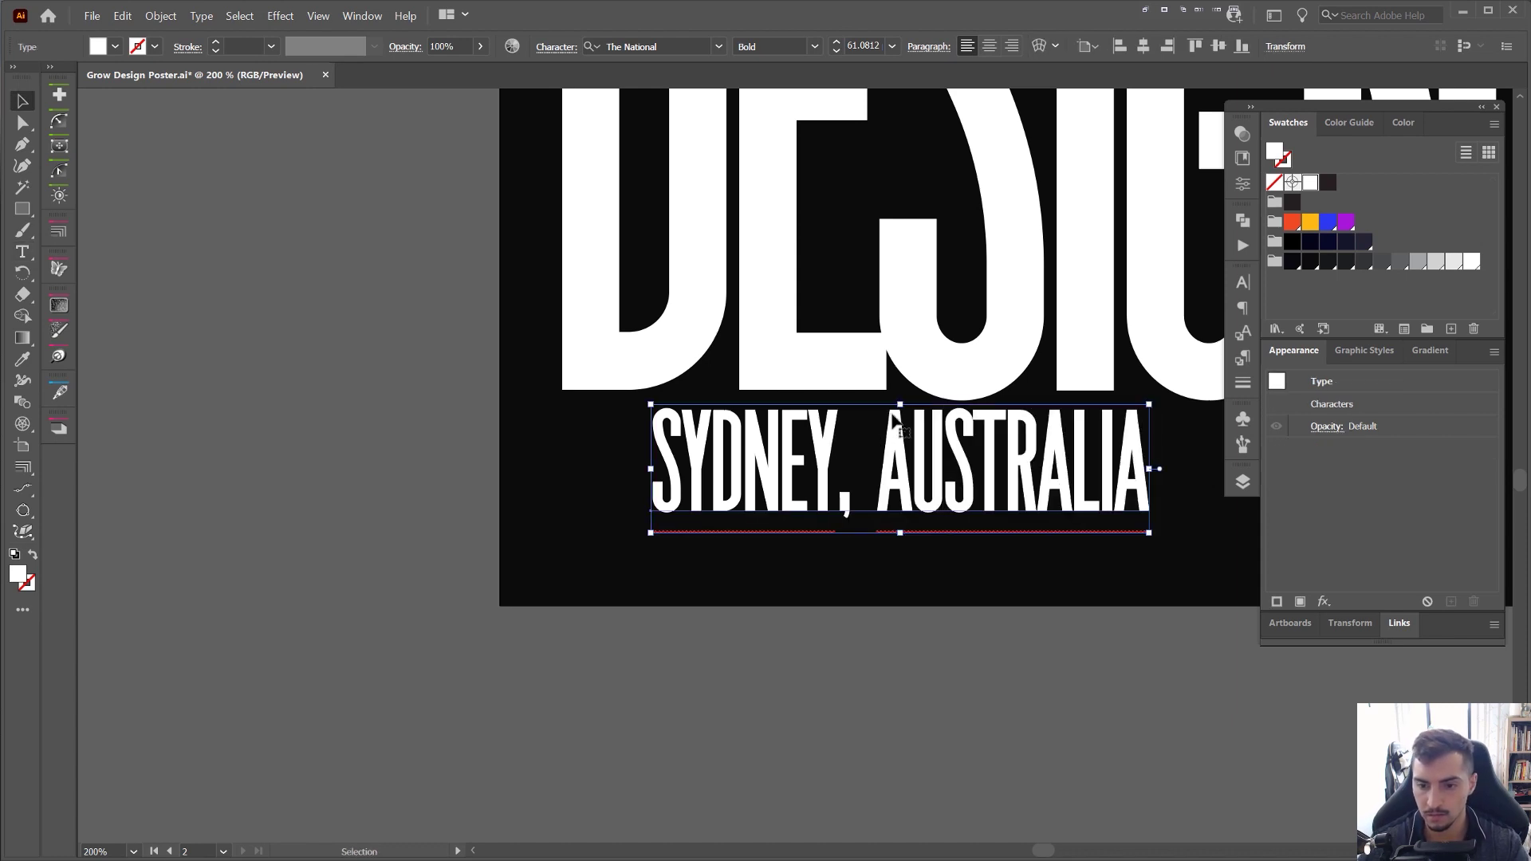
- Close up the gap between the comma and AUSTRALIA
{"action": "scroll", "coordinate": [897, 436], "scroll_direction": "up", "scroll_amount": 2}
{"action": "key", "text": "t"}
{"action": "left_click", "coordinate": [870, 480]}
{"action": "key", "text": "alt+Left"}
{"action": "key", "text": "alt+Left"}
{"action": "key", "text": "alt+Left"}
{"action": "key", "text": "alt+Left"}
{"action": "key", "text": "alt+Left"}
{"action": "key", "text": "alt+Left"}
{"action": "key", "text": "alt+Left"}
{"action": "key", "text": "alt+Left"}
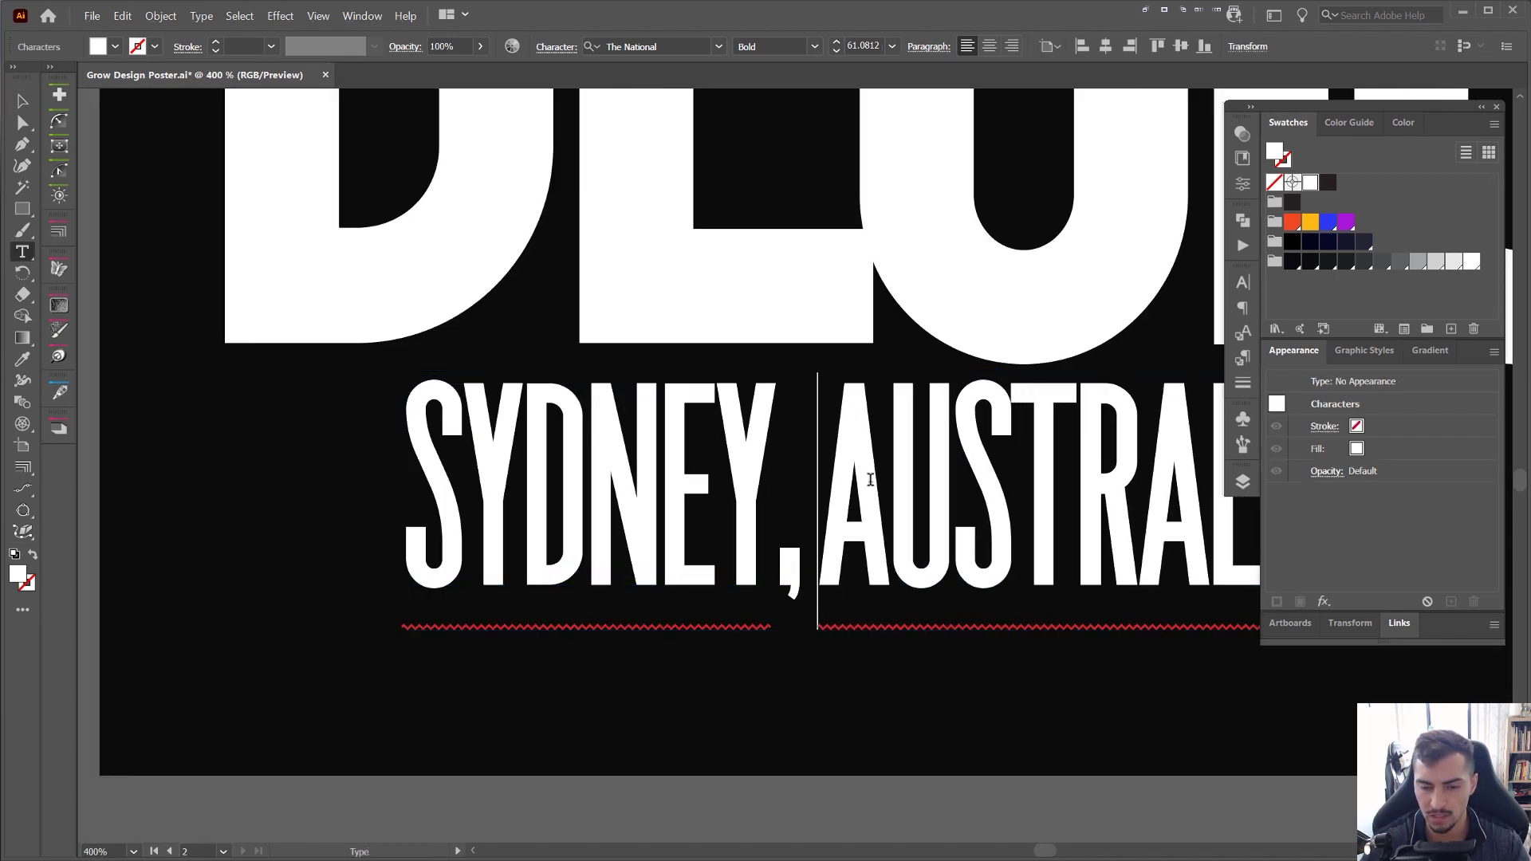
{"action": "key", "text": "ctrl+z"}
{"action": "scroll", "coordinate": [873, 482], "scroll_direction": "down", "scroll_amount": 1}
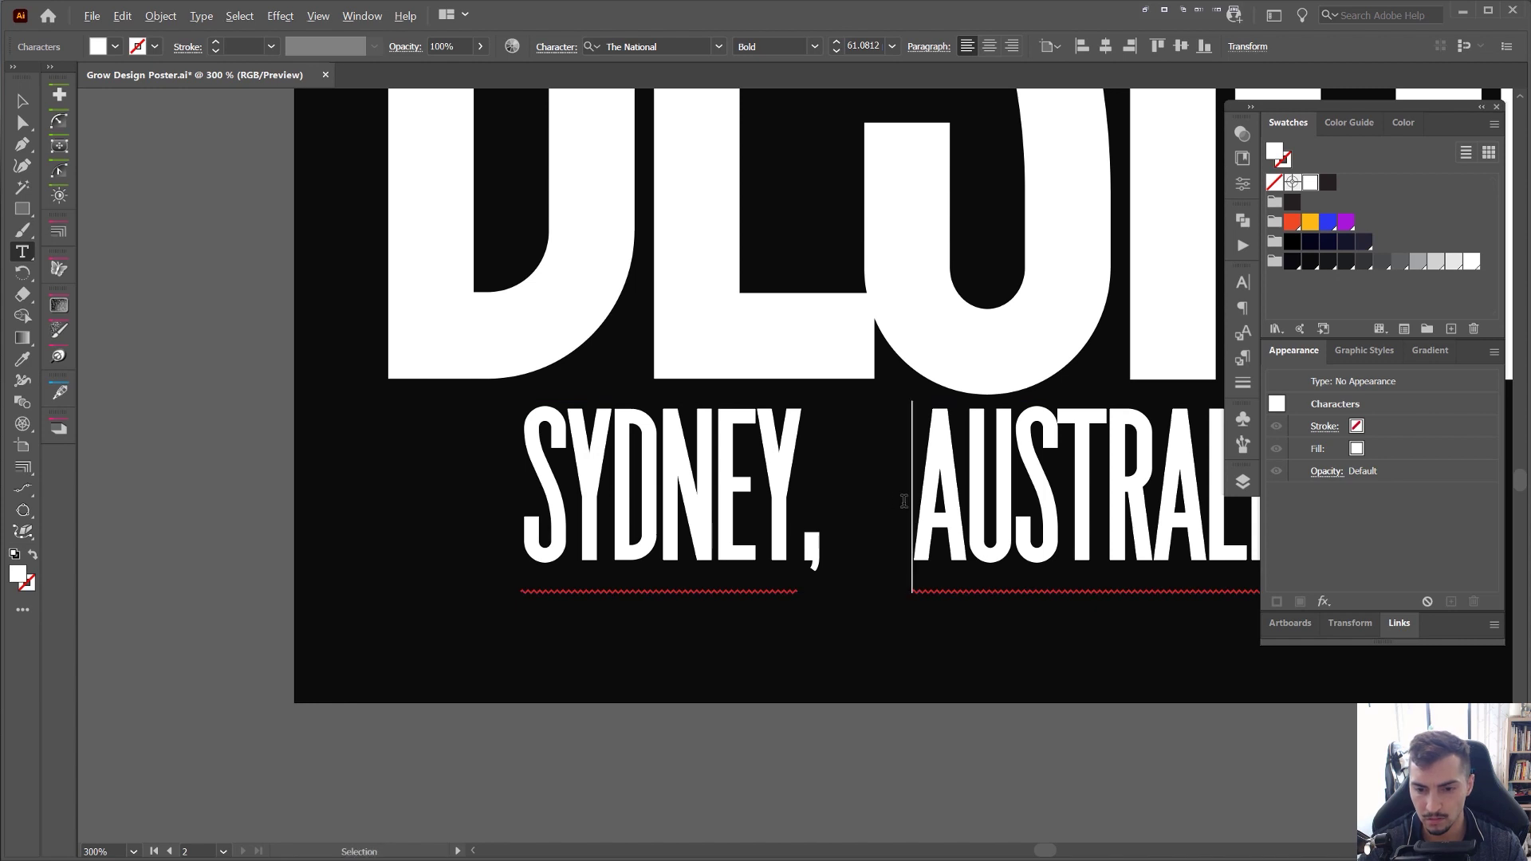
{"action": "key", "text": "BackSpace"}
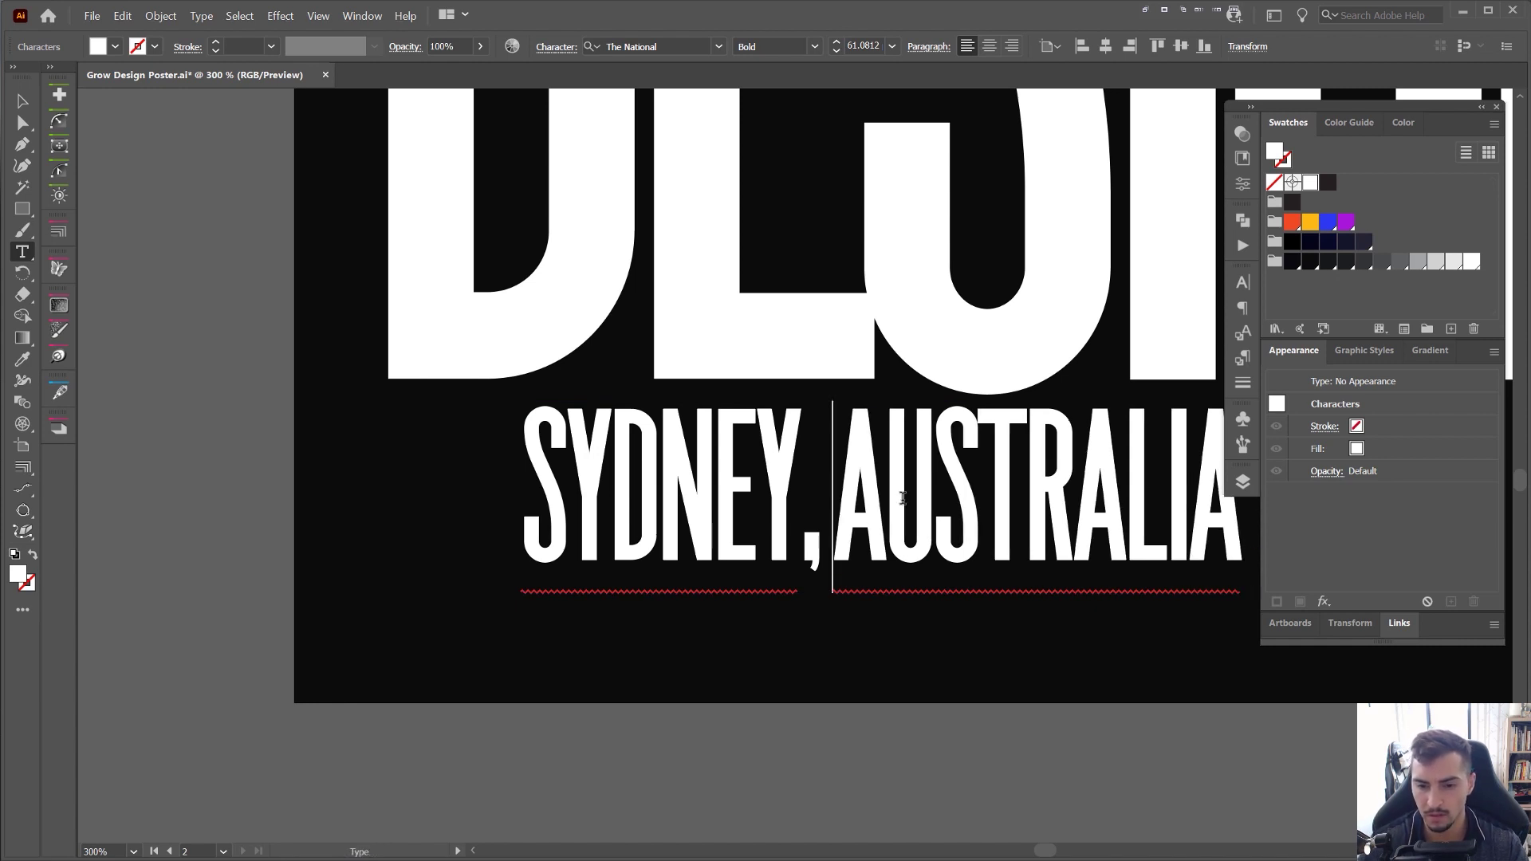
- Scale the SYDNEY, AUSTRALIA line down proportionally to about 44 pt and position it beneath DESIGN
{"action": "key", "text": "Escape"}
{"action": "left_click_drag", "start_coordinate": [896, 498], "coordinate": [703, 503]}
{"action": "left_click", "coordinate": [1055, 512]}
{"action": "left_click", "coordinate": [1042, 516]}
{"action": "left_click_drag", "start_coordinate": [1048, 502], "coordinate": [850, 501]}
{"action": "left_click_drag", "start_coordinate": [672, 472], "coordinate": [720, 440]}
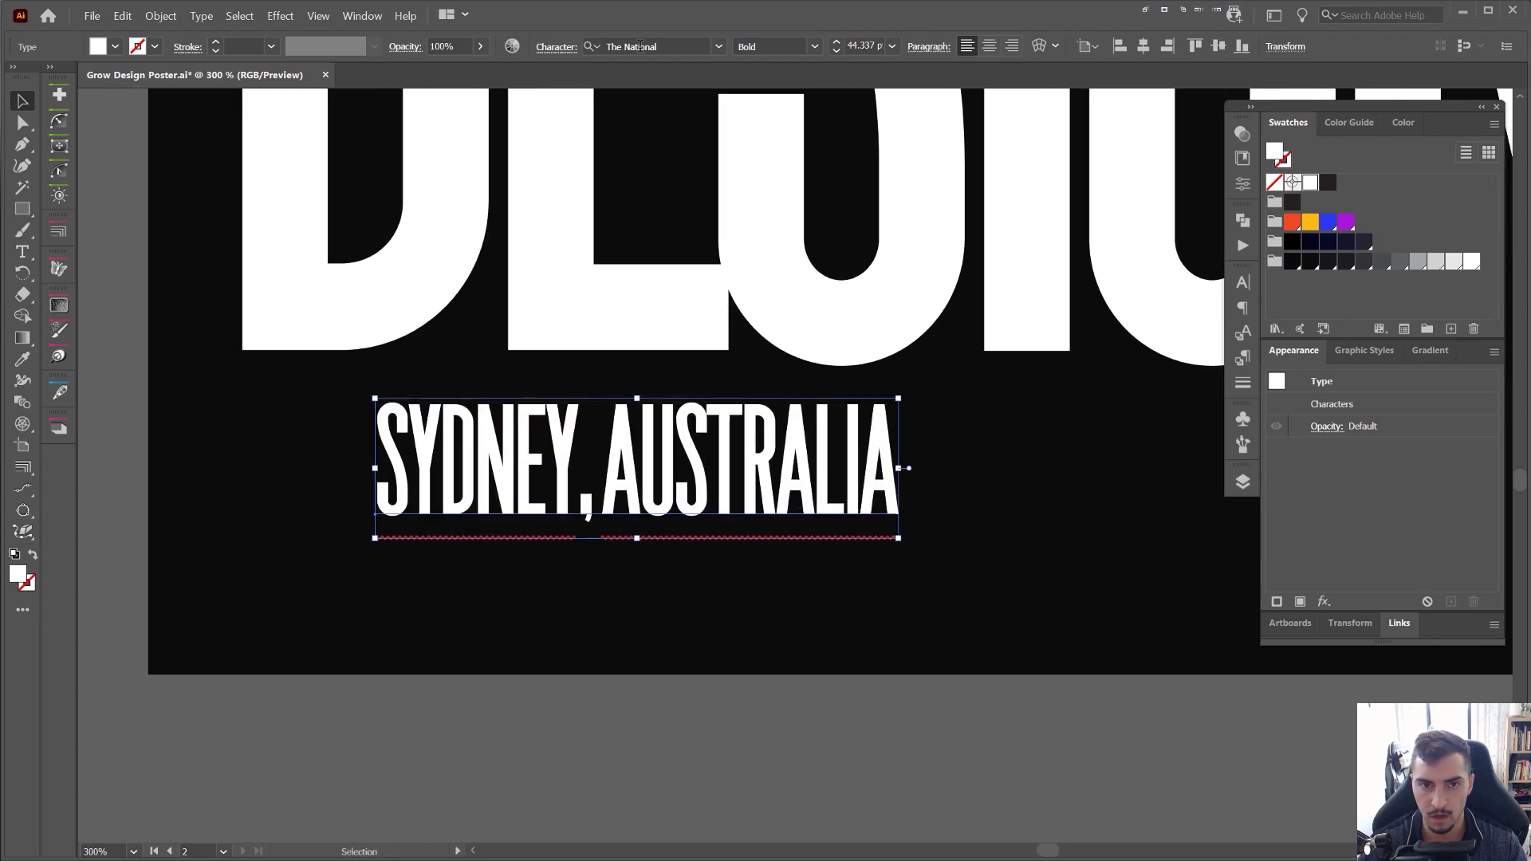
- Try the Regular style on the SYDNEY, AUSTRALIA line and undo the change
{"action": "left_click", "coordinate": [815, 47]}
{"action": "left_click", "coordinate": [800, 225]}
{"action": "scroll", "coordinate": [823, 383], "scroll_direction": "down", "scroll_amount": 3}
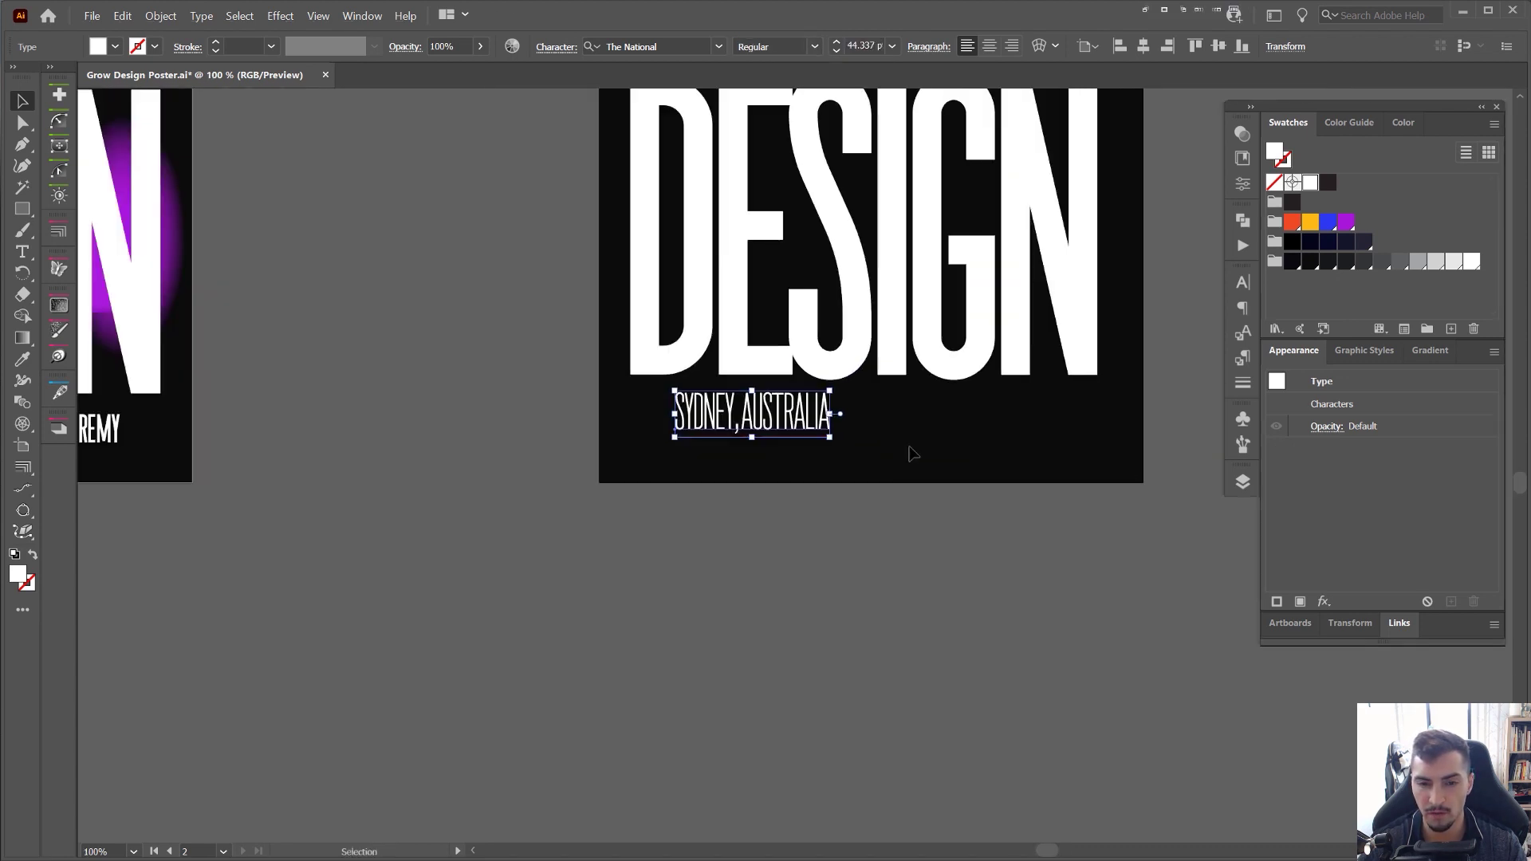
{"action": "left_click", "coordinate": [905, 446]}
{"action": "left_click_drag", "start_coordinate": [909, 409], "coordinate": [874, 505]}
{"action": "scroll", "coordinate": [774, 516], "scroll_direction": "up", "scroll_amount": 1}
{"action": "left_click", "coordinate": [772, 516]}
{"action": "key", "text": "ctrl+z"}
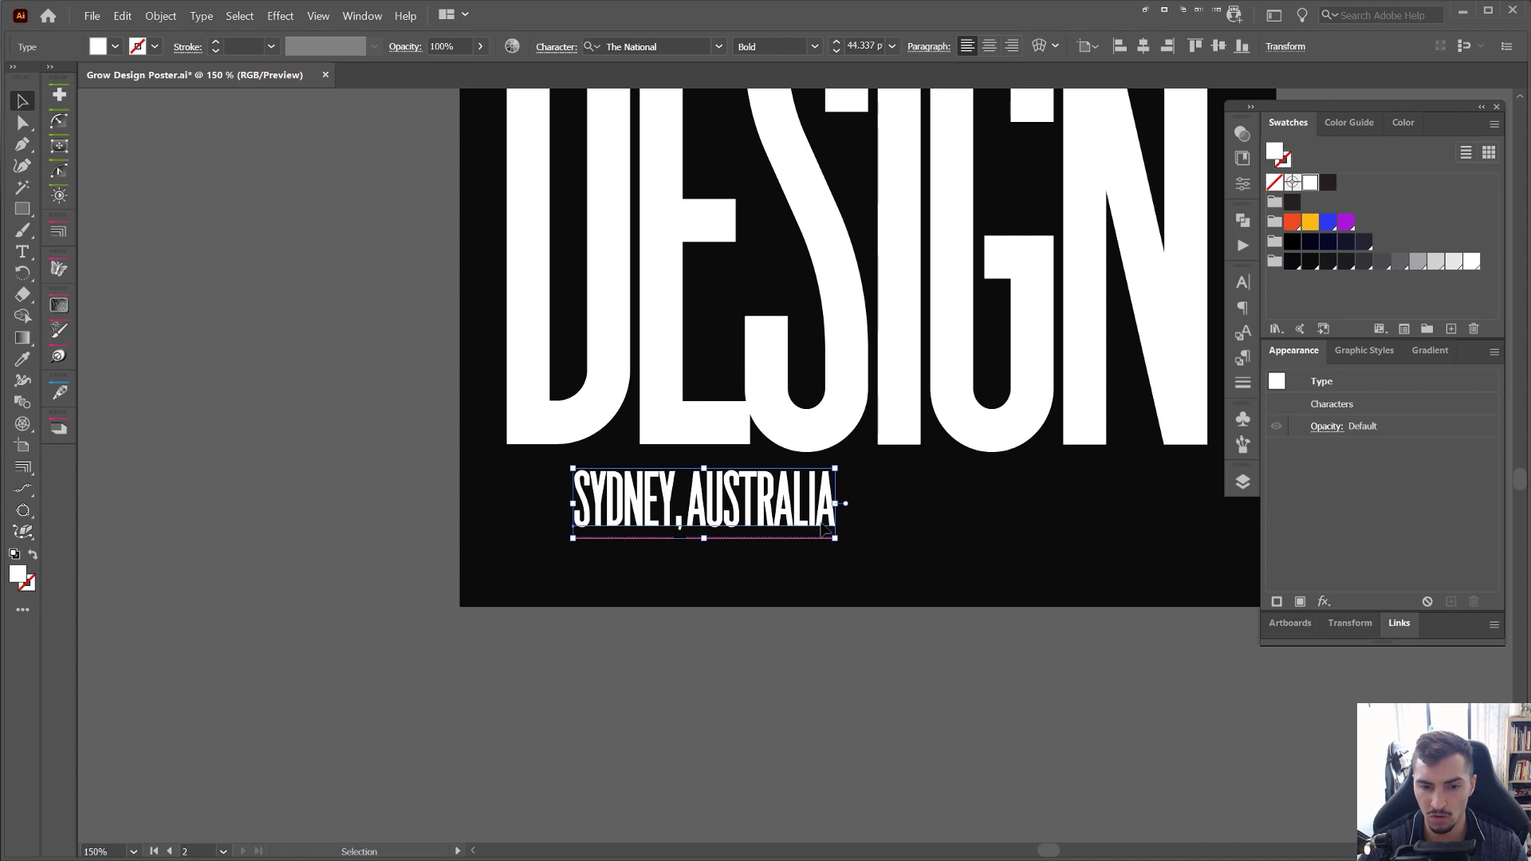
- Align the SYDNEY, AUSTRALIA line with the left edge of the D in DESIGN and scale it to about 36 pt
{"action": "key", "text": "ctrl+z"}
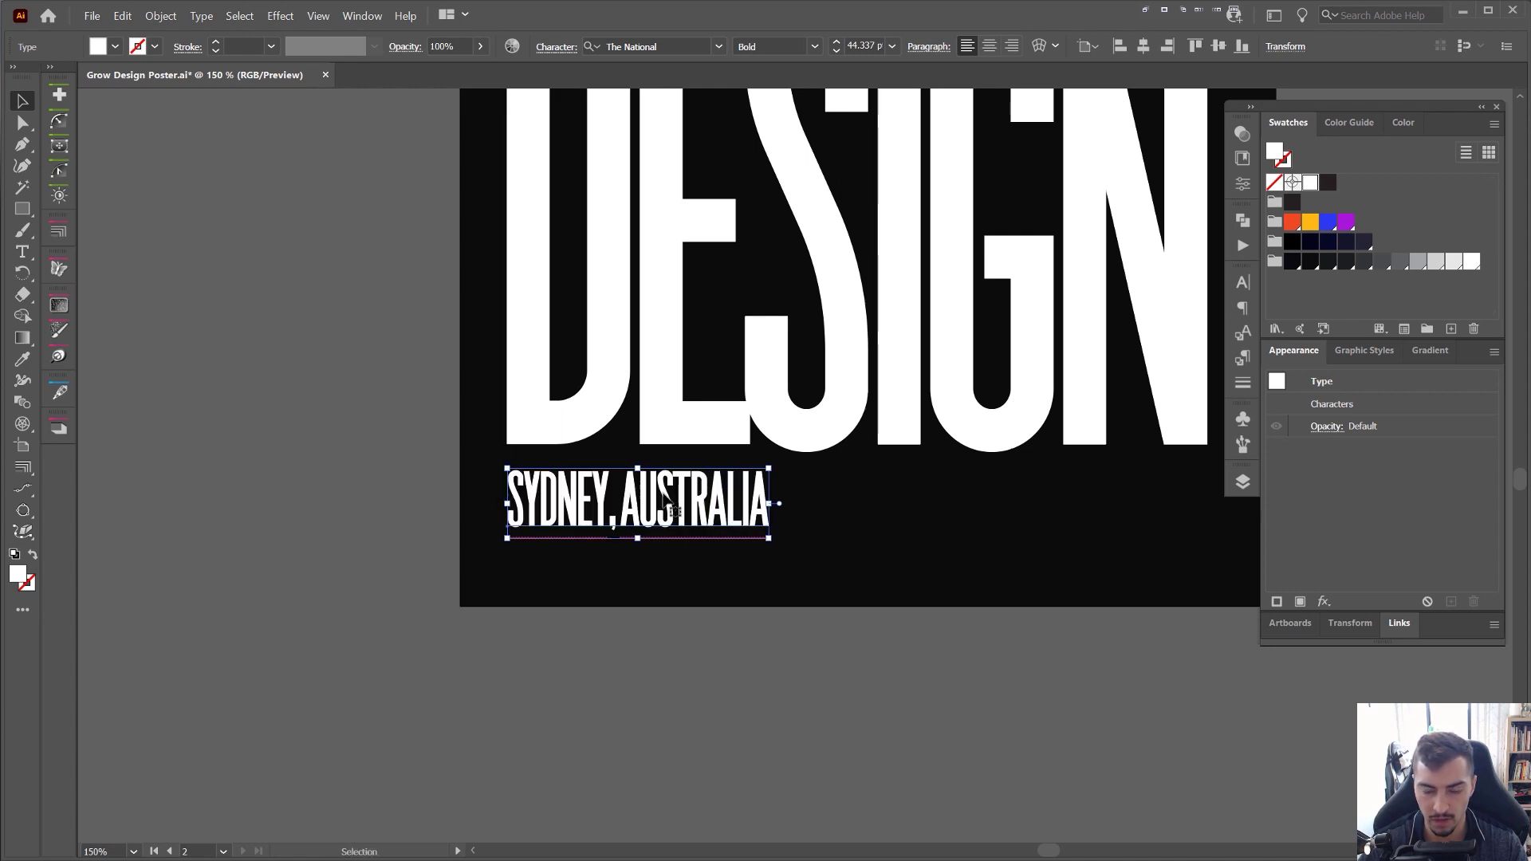
{"action": "left_click_drag", "start_coordinate": [771, 504], "coordinate": [637, 562]}
{"action": "scroll", "coordinate": [637, 562], "scroll_direction": "up", "scroll_amount": 1}
- Duplicate the SYDNEY, AUSTRALIA line directly below itself and change the copy to CONFERENCE 2021
{"action": "double_click", "coordinate": [640, 564]}
{"action": "key", "text": "ctrl+a"}
{"action": "type", "text": "CONFER"}
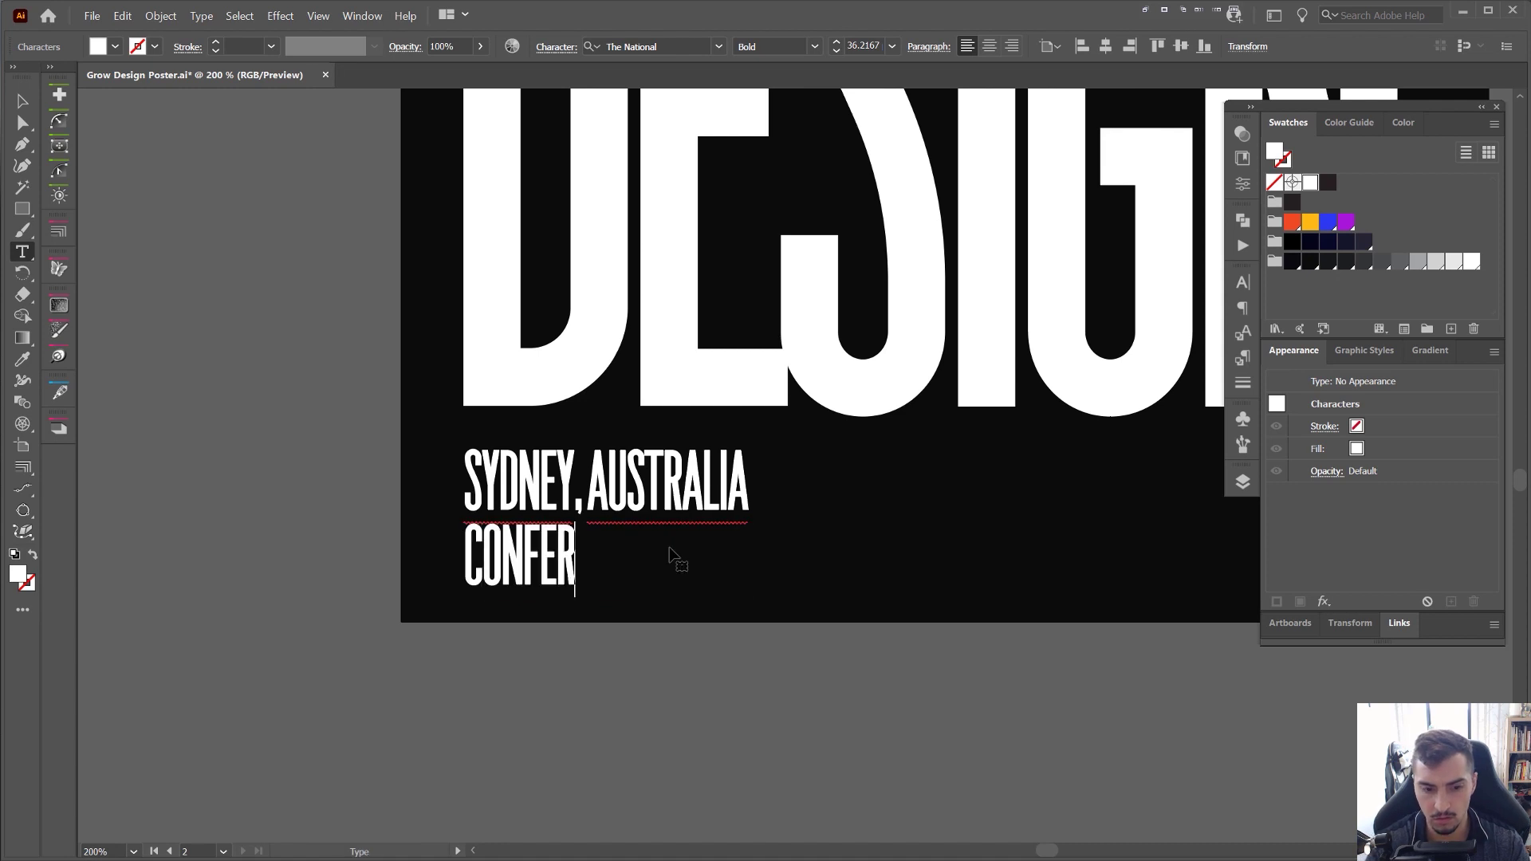
{"action": "type", "text": "ENCE 200"}
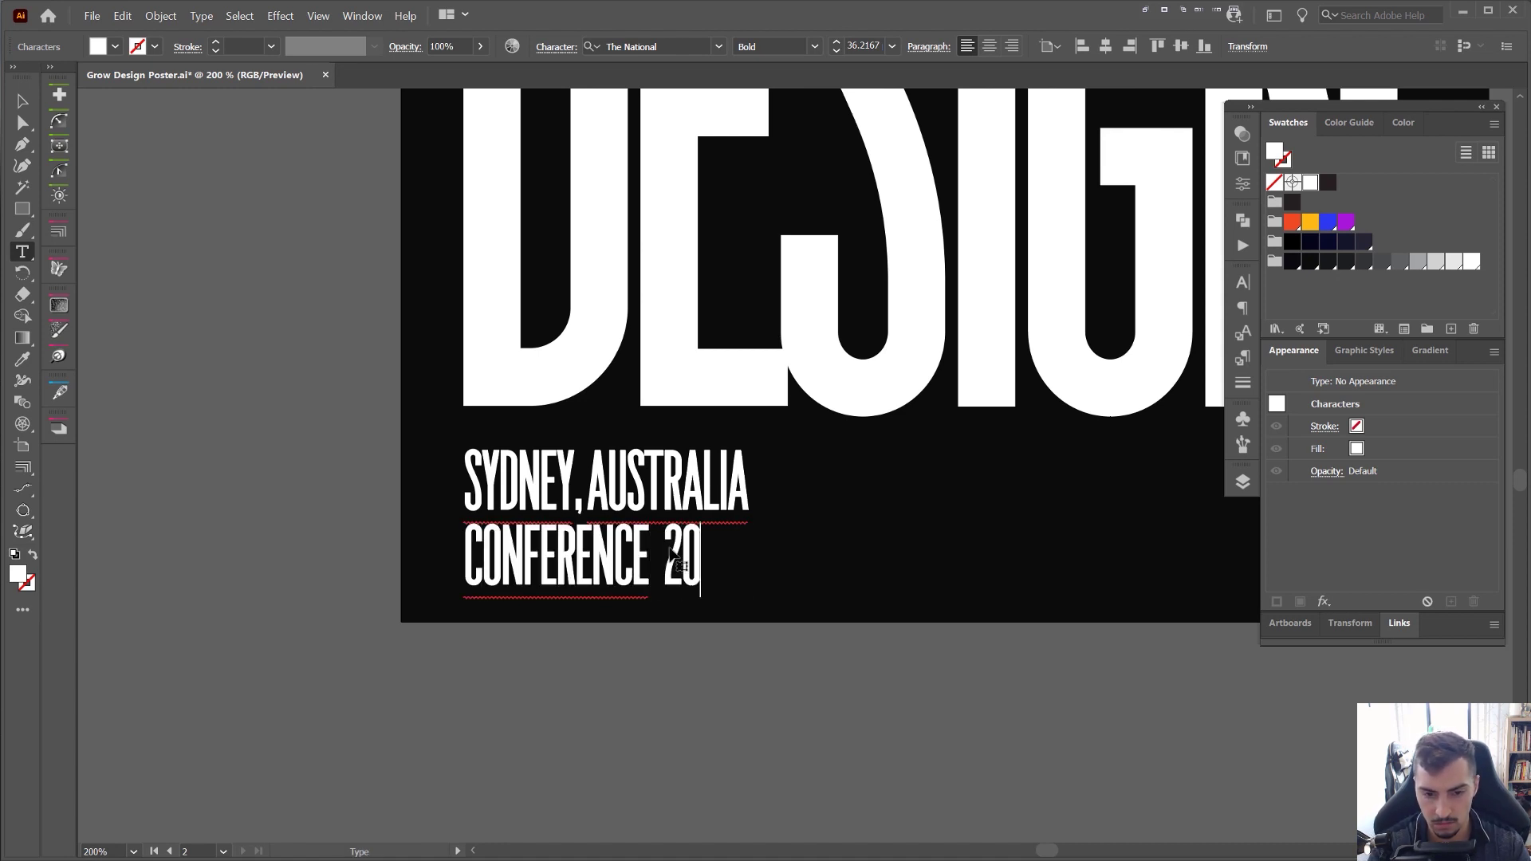
{"action": "key", "text": "BackSpace"}
{"action": "type", "text": "21"}
{"action": "key", "text": "Escape"}
- Scale both small text lines down together to about 25 pt, keeping them aligned with the D in DESIGN
{"action": "left_click_drag", "start_coordinate": [672, 556], "coordinate": [680, 557]}
{"action": "left_click", "coordinate": [702, 496], "text": "shift"}
{"action": "left_click_drag", "start_coordinate": [753, 524], "coordinate": [606, 554]}
{"action": "left_click", "coordinate": [705, 485]}
{"action": "left_click", "coordinate": [800, 499]}
{"action": "left_click_drag", "start_coordinate": [827, 501], "coordinate": [604, 554]}
- Turn off Auto Spell Check for the document's text
{"action": "right_click", "coordinate": [575, 488]}
{"action": "mouse_move", "coordinate": [705, 607]}
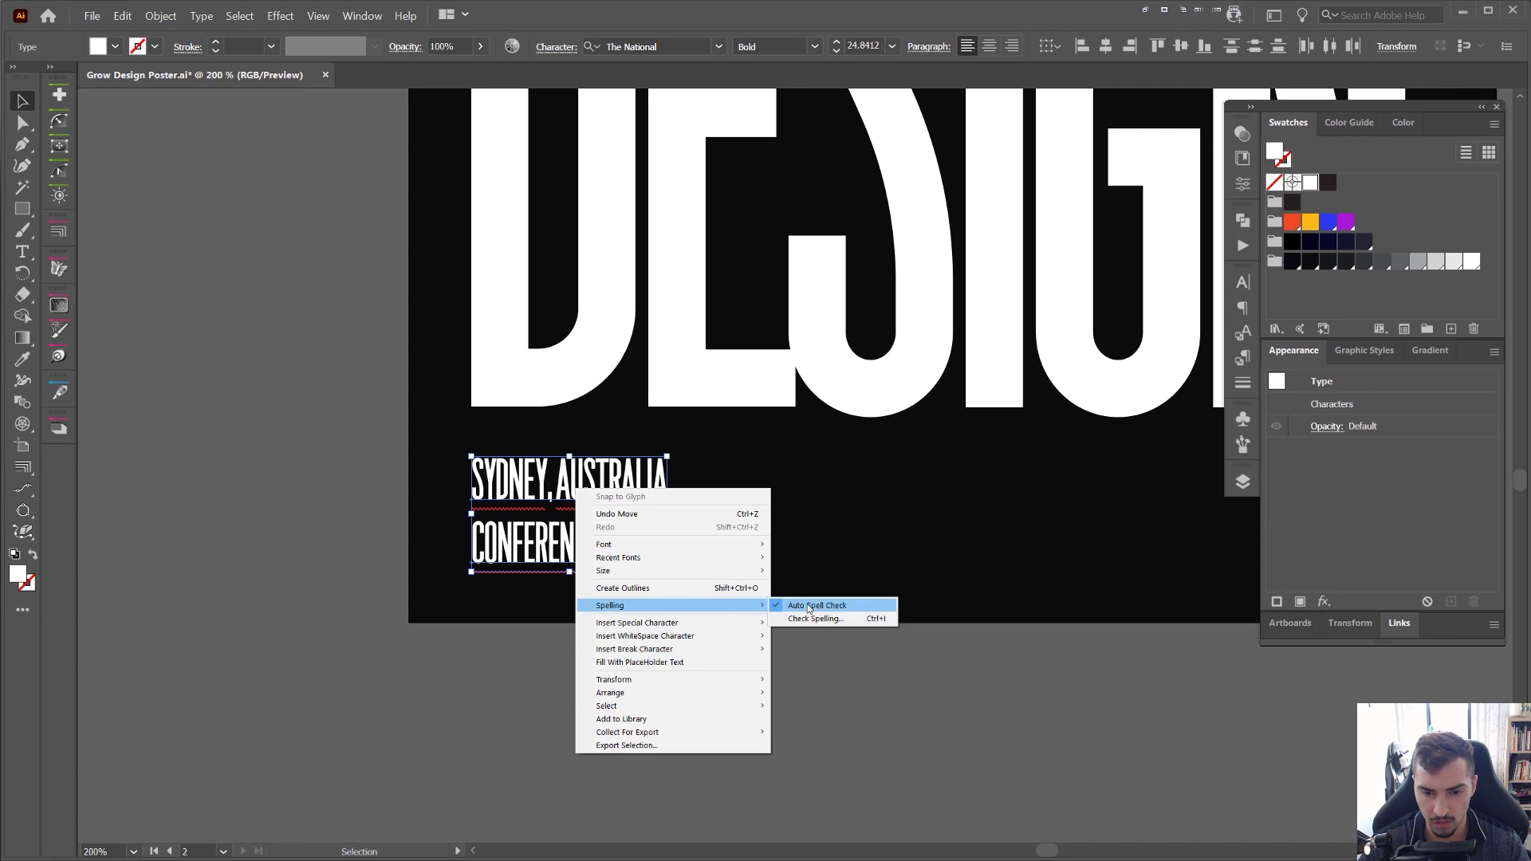
{"action": "left_click", "coordinate": [810, 608]}
{"action": "left_click", "coordinate": [893, 506]}
- Enlarge both small text lines together to about 28 pt and place them under the D in DESIGN
{"action": "left_click_drag", "start_coordinate": [676, 535], "coordinate": [517, 599]}
{"action": "left_click_drag", "start_coordinate": [461, 613], "coordinate": [460, 607]}
{"action": "left_click", "coordinate": [557, 556]}
{"action": "left_click_drag", "start_coordinate": [574, 526], "coordinate": [474, 622]}
{"action": "left_click_drag", "start_coordinate": [511, 572], "coordinate": [534, 571]}
{"action": "scroll", "coordinate": [705, 557], "scroll_direction": "down", "scroll_amount": 2}
- Duplicate the two-line text block horizontally to make a second column beneath DESIGN
{"action": "left_click", "coordinate": [696, 582]}
{"action": "scroll", "coordinate": [696, 582], "scroll_direction": "down", "scroll_amount": 1}
{"action": "scroll", "coordinate": [699, 581], "scroll_direction": "up", "scroll_amount": 1}
{"action": "left_click_drag", "start_coordinate": [669, 552], "coordinate": [714, 550]}
{"action": "left_click_drag", "start_coordinate": [721, 548], "coordinate": [721, 548]}
{"action": "scroll", "coordinate": [709, 551], "scroll_direction": "up", "scroll_amount": 1}
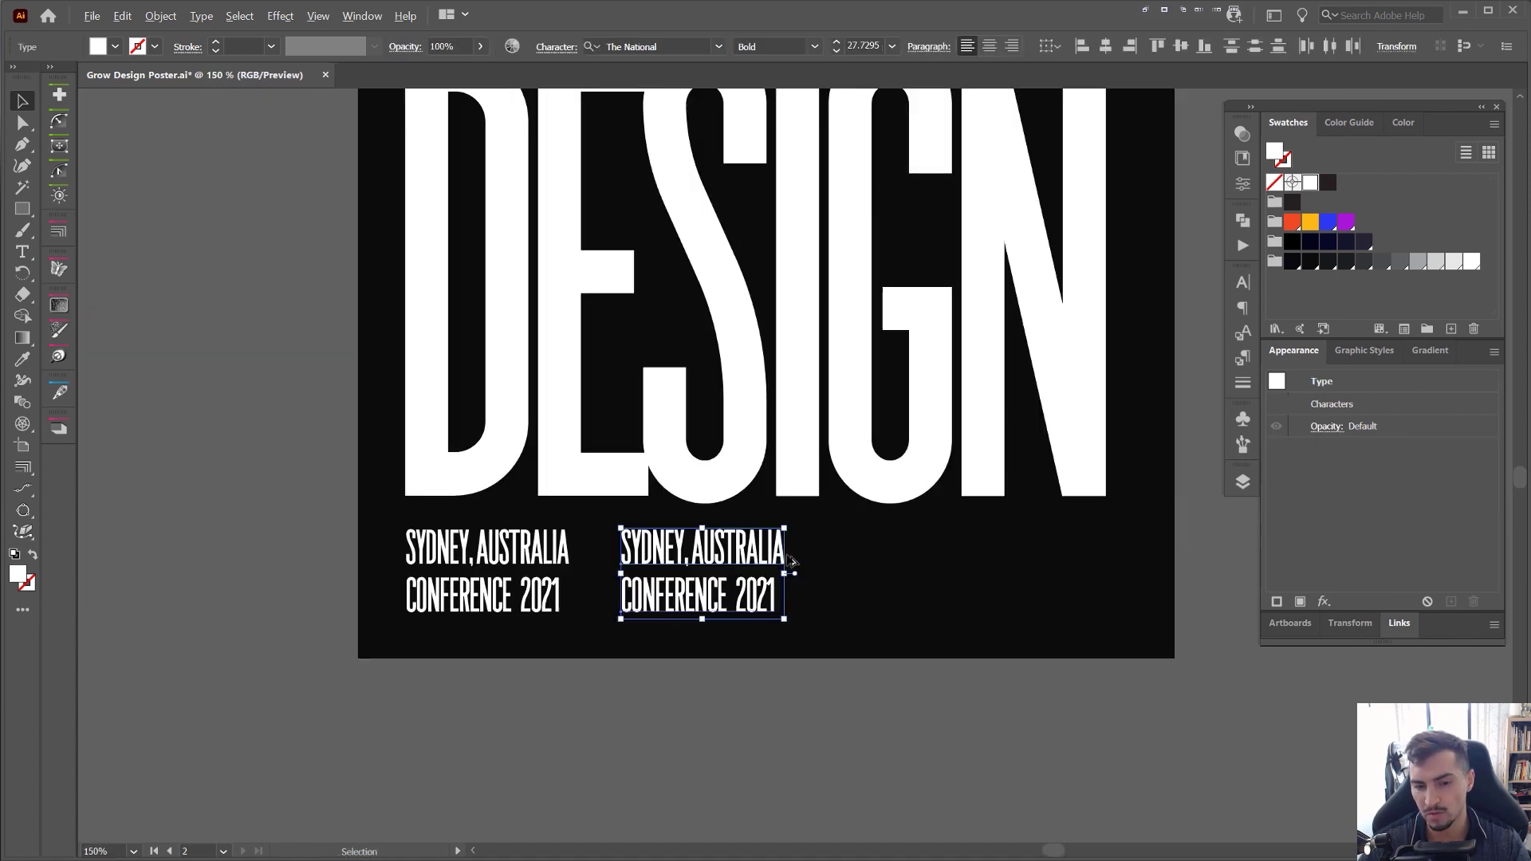
- Change the first line of the second text column to 25/02/21
{"action": "left_click", "coordinate": [798, 558]}
{"action": "key", "text": "t"}
{"action": "left_click", "coordinate": [692, 551]}
{"action": "scroll", "coordinate": [693, 550], "scroll_direction": "up", "scroll_amount": 1}
{"action": "triple_click", "coordinate": [754, 548]}
{"action": "type", "text": "25"}
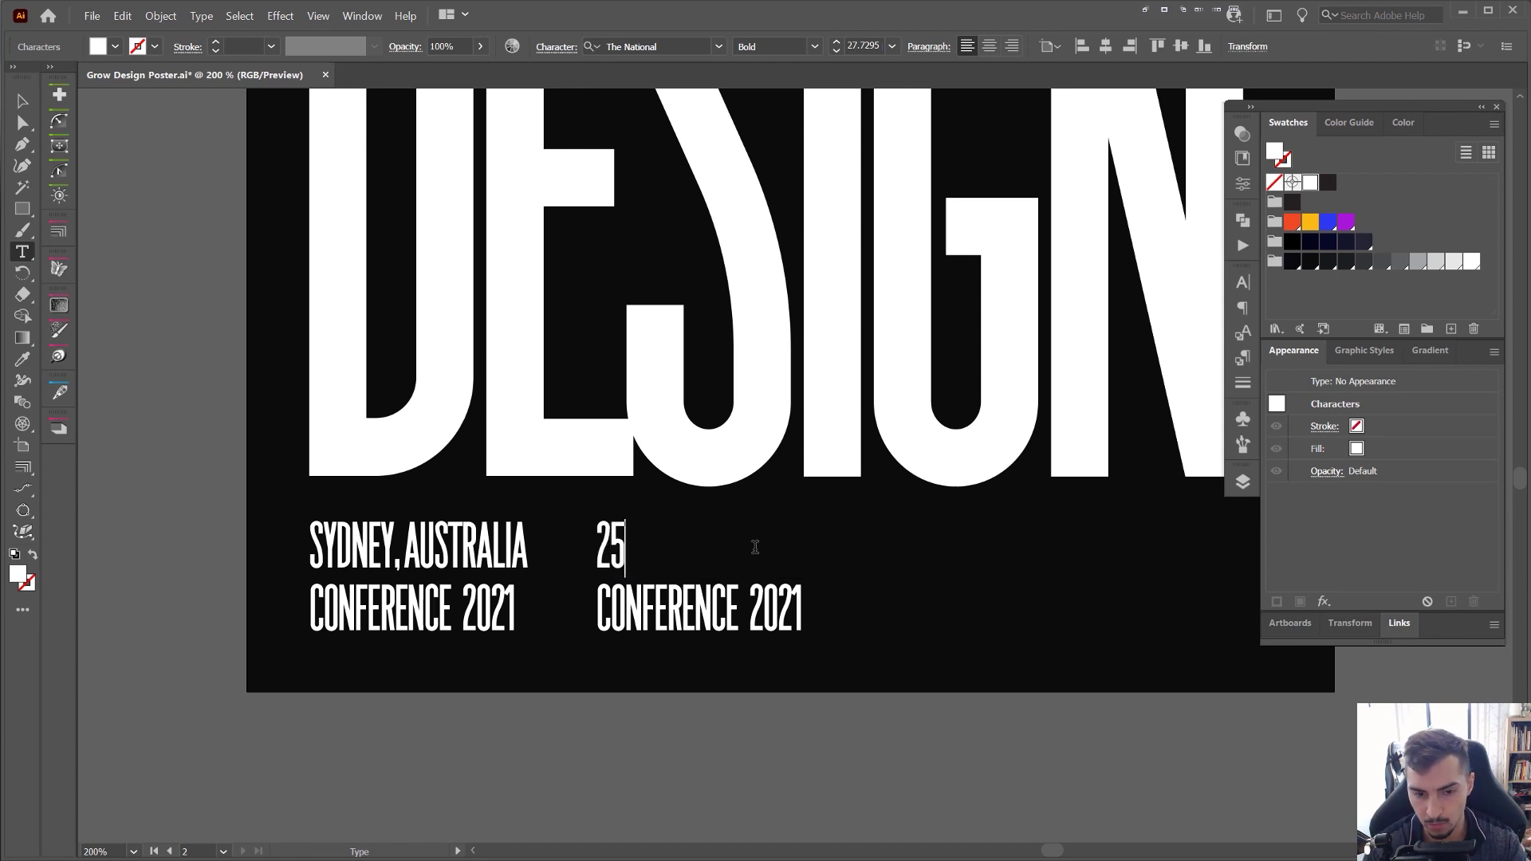
{"action": "type", "text": "/02/21"}
- Change the second line of the second text column to CREATED FOR DESIGNERS
{"action": "triple_click", "coordinate": [712, 590]}
{"action": "type", "text": "C"}
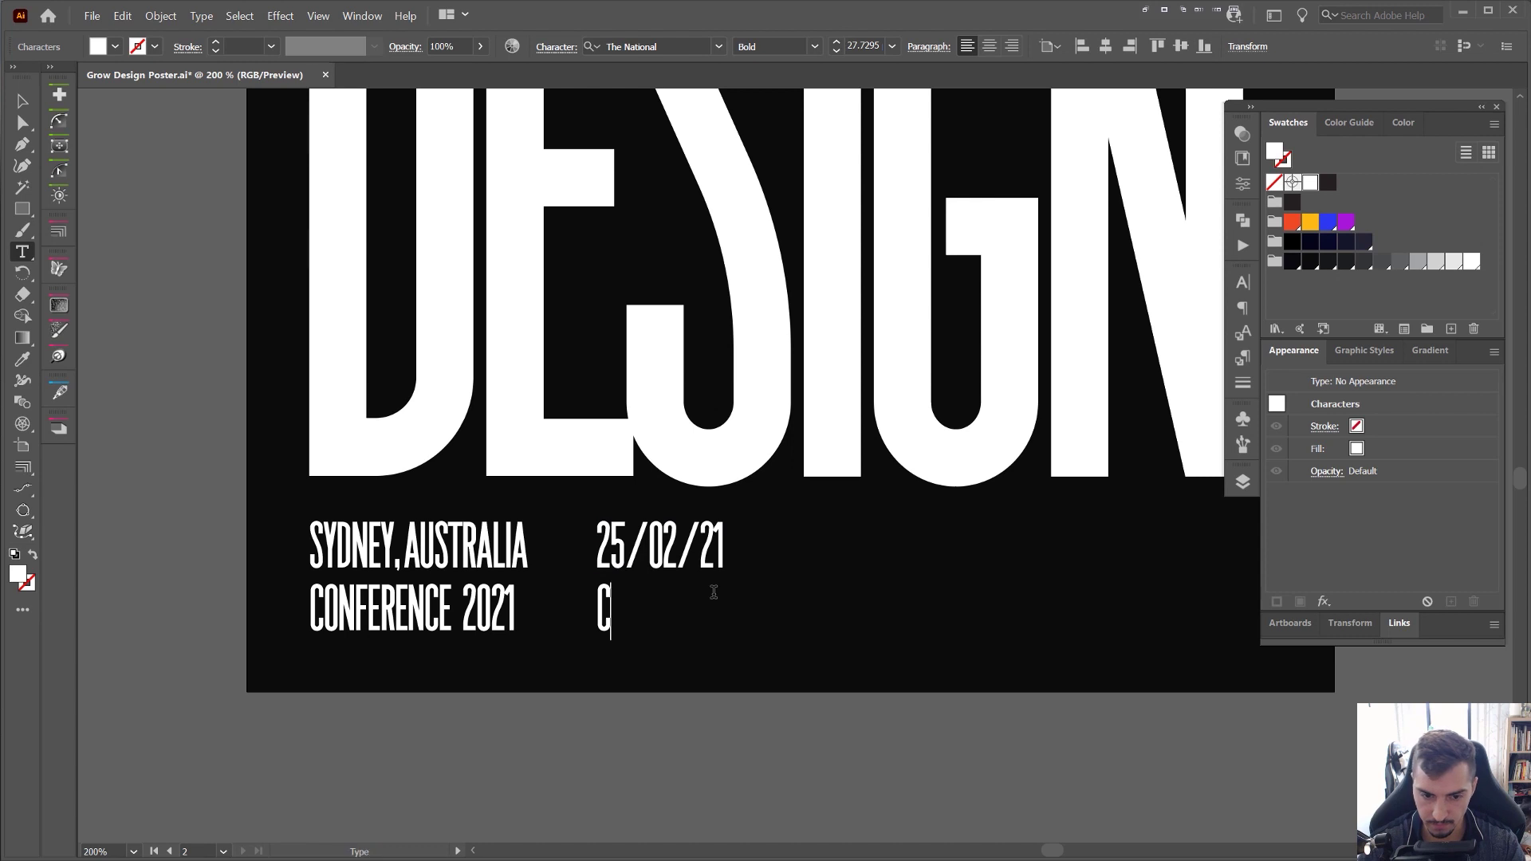
{"action": "type", "text": "REATED FOR DESIGNERS"}
{"action": "left_click", "coordinate": [18, 110]}
{"action": "left_click", "coordinate": [911, 542]}
{"action": "left_click_drag", "start_coordinate": [911, 542], "coordinate": [487, 594]}
{"action": "left_click", "coordinate": [912, 535]}
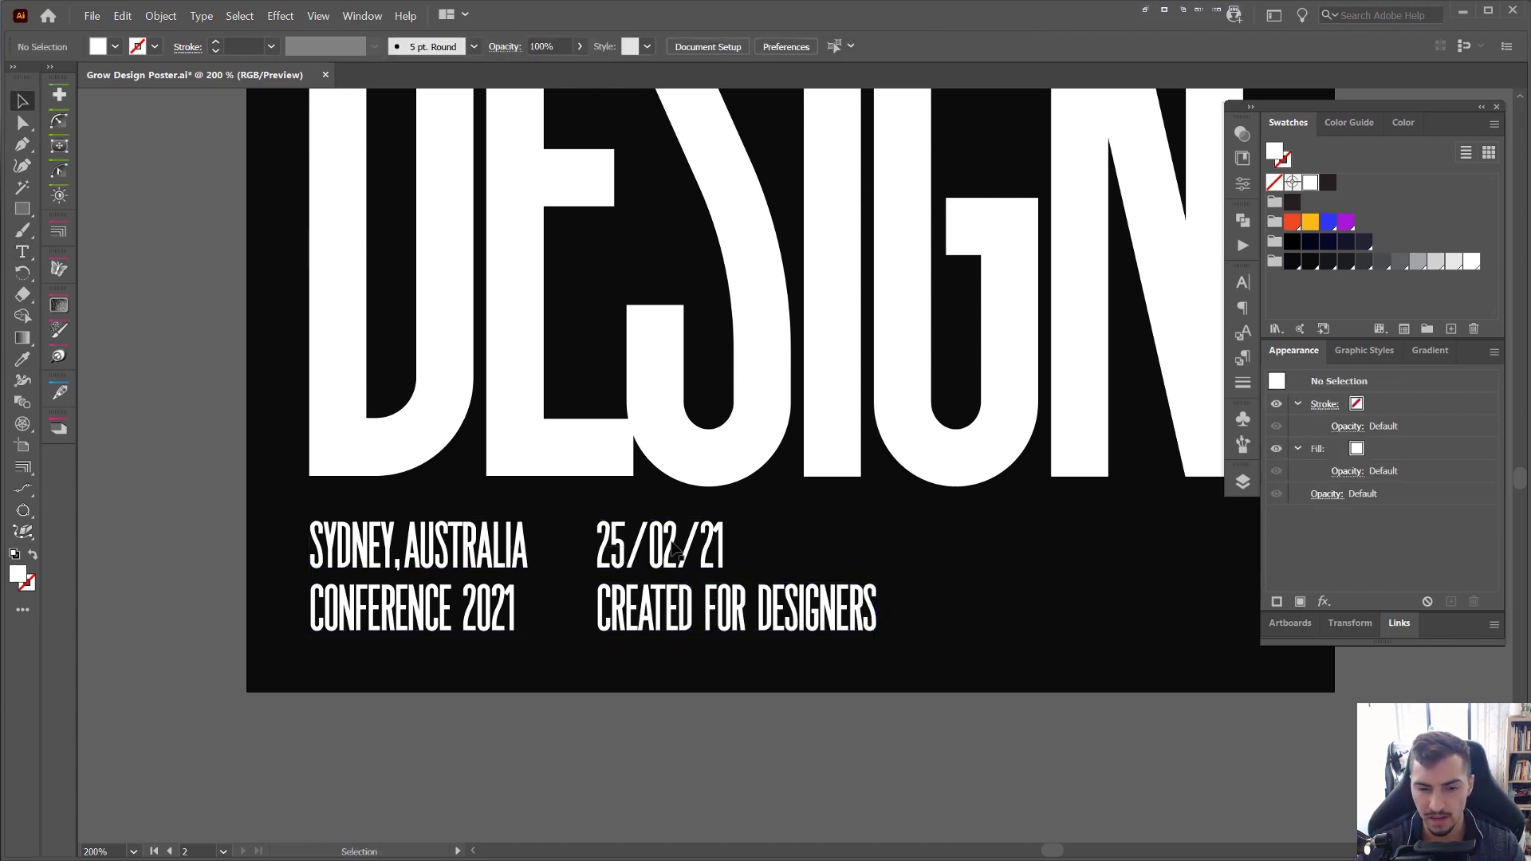
- Try a third text column by duplicating the 25/02/21 and CREATED FOR DESIGNERS block under the end of DESIGN
{"action": "left_click", "coordinate": [829, 632]}
{"action": "left_click_drag", "start_coordinate": [829, 632], "coordinate": [847, 556]}
{"action": "key", "text": "ctrl+z"}
{"action": "key", "text": "ctrl+z"}
{"action": "left_click_drag", "start_coordinate": [960, 515], "coordinate": [569, 640]}
{"action": "left_click_drag", "start_coordinate": [644, 566], "coordinate": [974, 538]}
{"action": "left_click_drag", "start_coordinate": [1080, 539], "coordinate": [853, 539]}
- Hide all panels and toolbars to enlarge the working area
{"action": "key", "text": "Tab"}
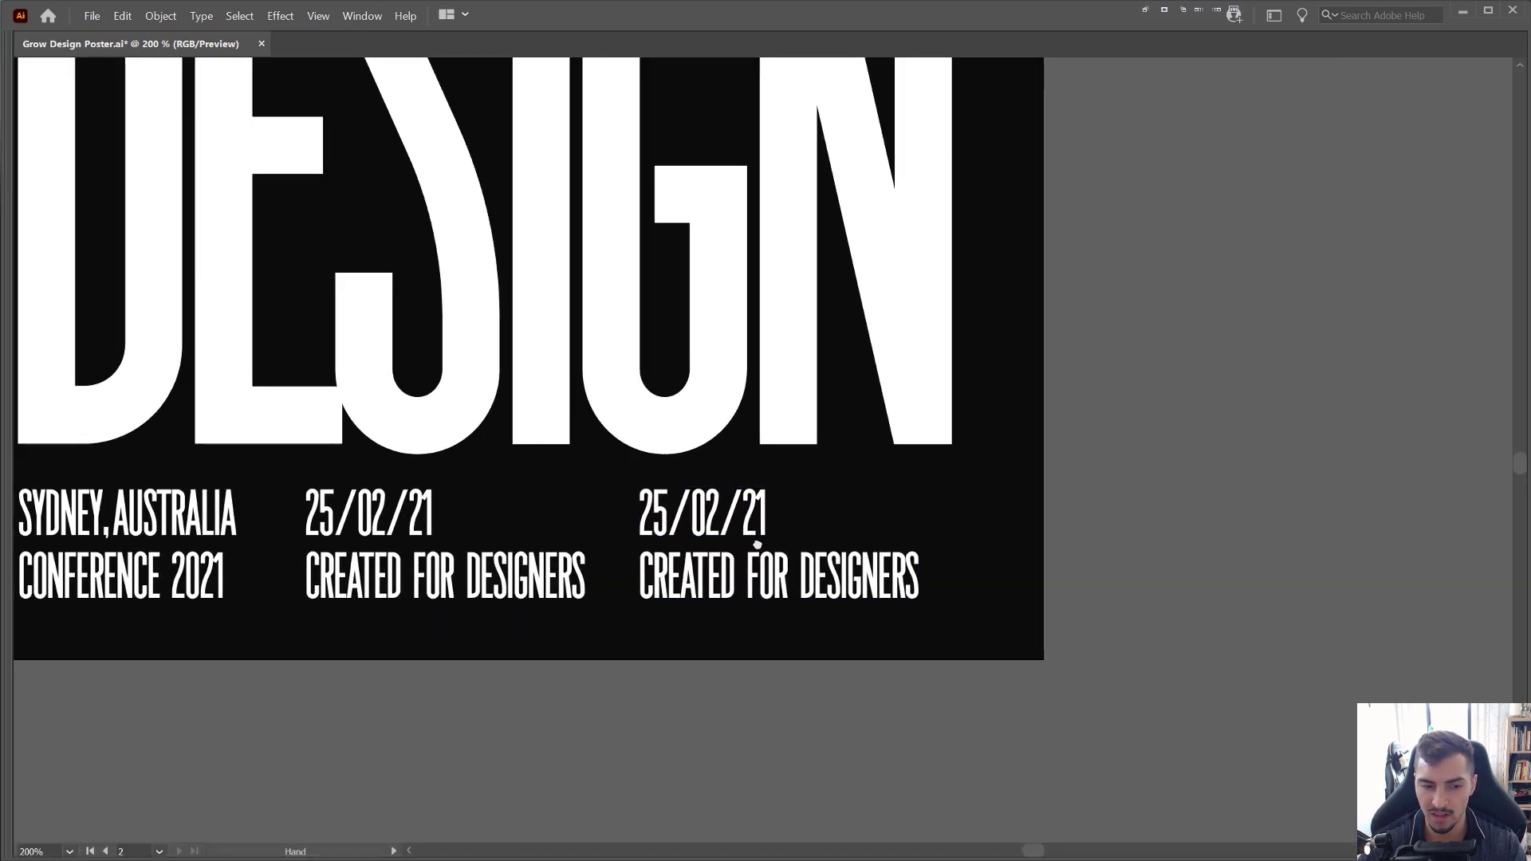
{"action": "left_click_drag", "start_coordinate": [304, 546], "coordinate": [583, 496]}
- Delete the duplicated third text column
{"action": "left_click_drag", "start_coordinate": [1186, 481], "coordinate": [962, 603]}
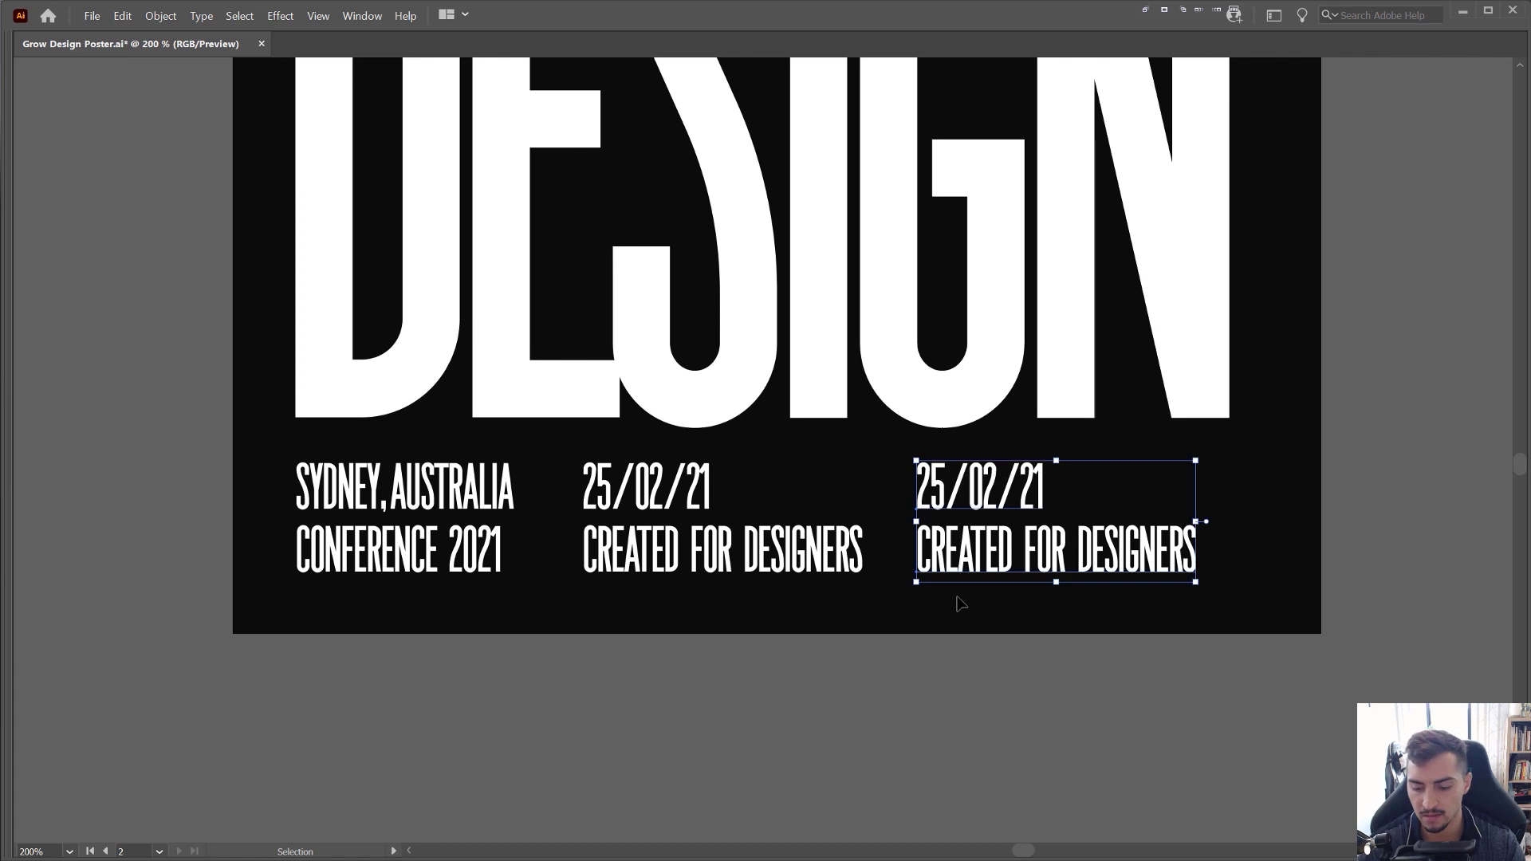
{"action": "key", "text": "Delete"}
- Compare the new poster with the finished reference and examine how the gradient ring weaves through its letters
{"action": "key", "text": "ctrl+minus"}
{"action": "key", "text": "ctrl+minus"}
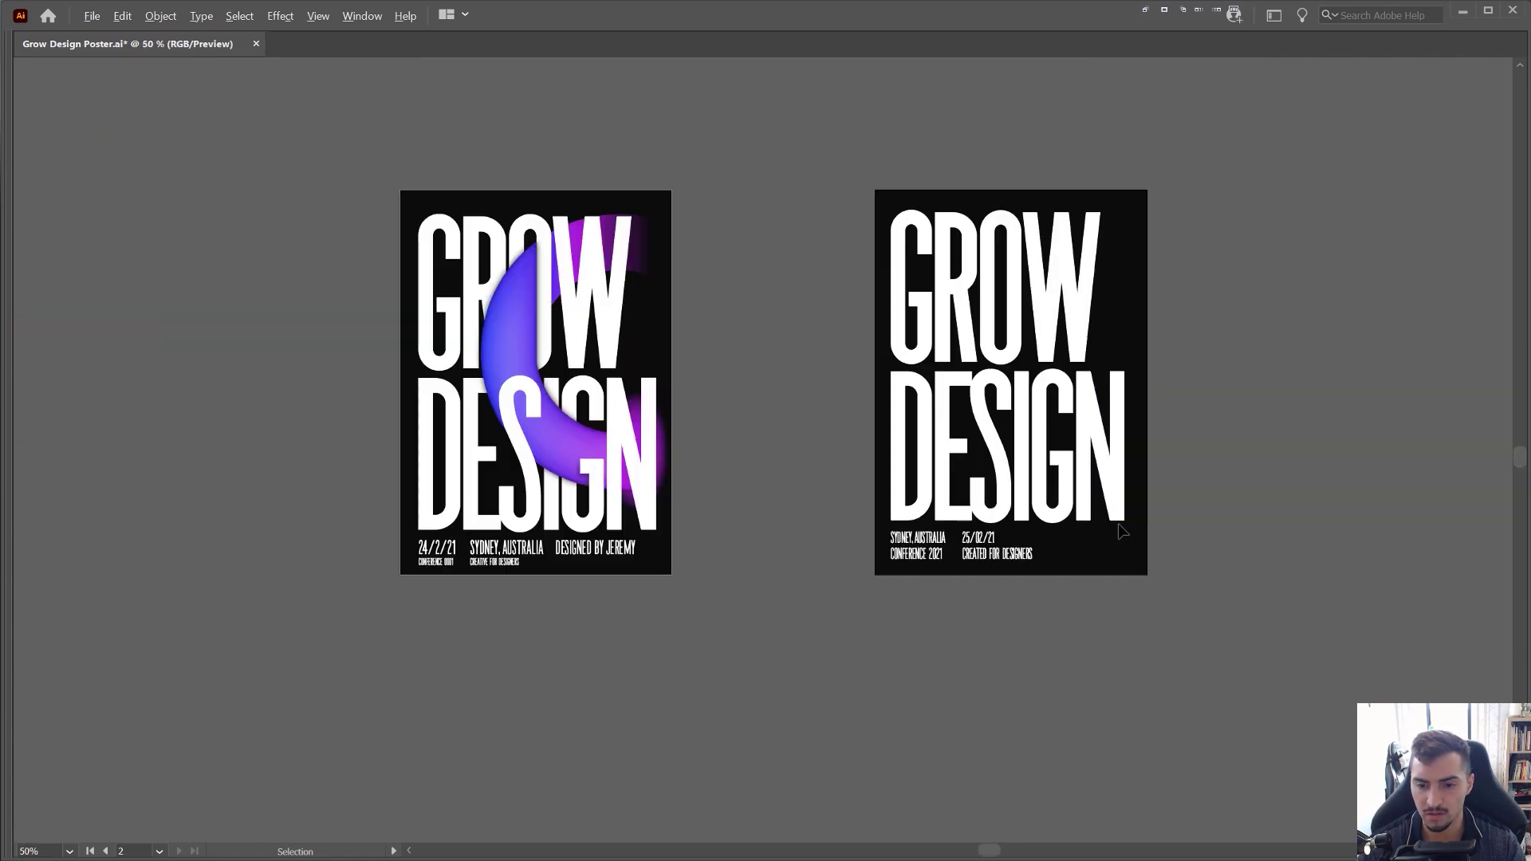
{"action": "key", "text": "ctrl+minus"}
{"action": "scroll", "coordinate": [1095, 505], "scroll_direction": "up", "scroll_amount": 1, "text": "alt"}
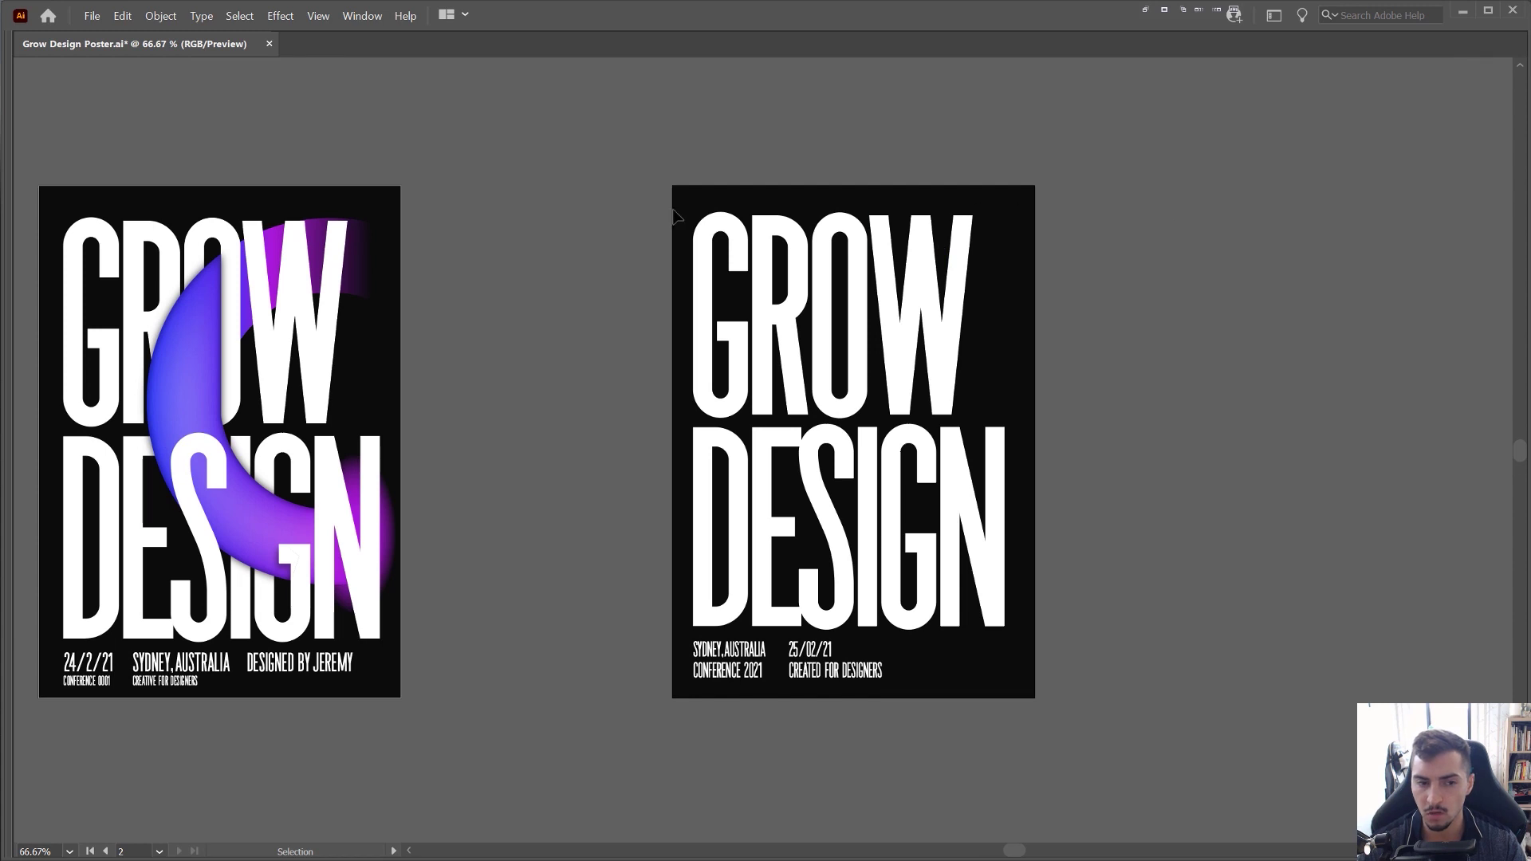
{"action": "left_click_drag", "start_coordinate": [279, 351], "coordinate": [721, 376]}
{"action": "scroll", "coordinate": [714, 380], "scroll_direction": "up", "scroll_amount": 3, "text": "alt"}
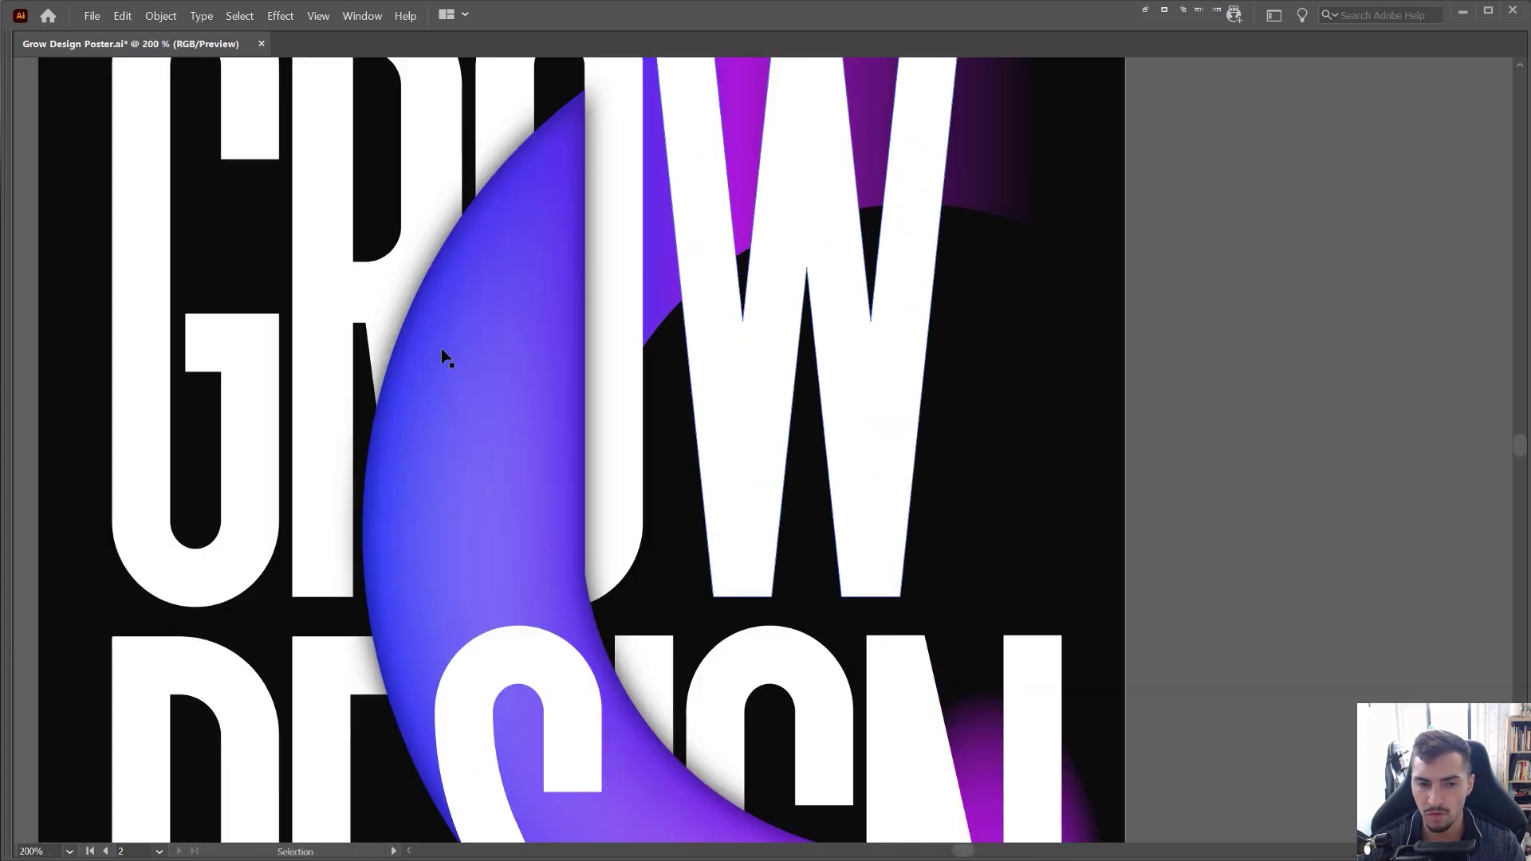
{"action": "key", "text": "ctrl+minus"}
{"action": "key", "text": "ctrl+minus"}
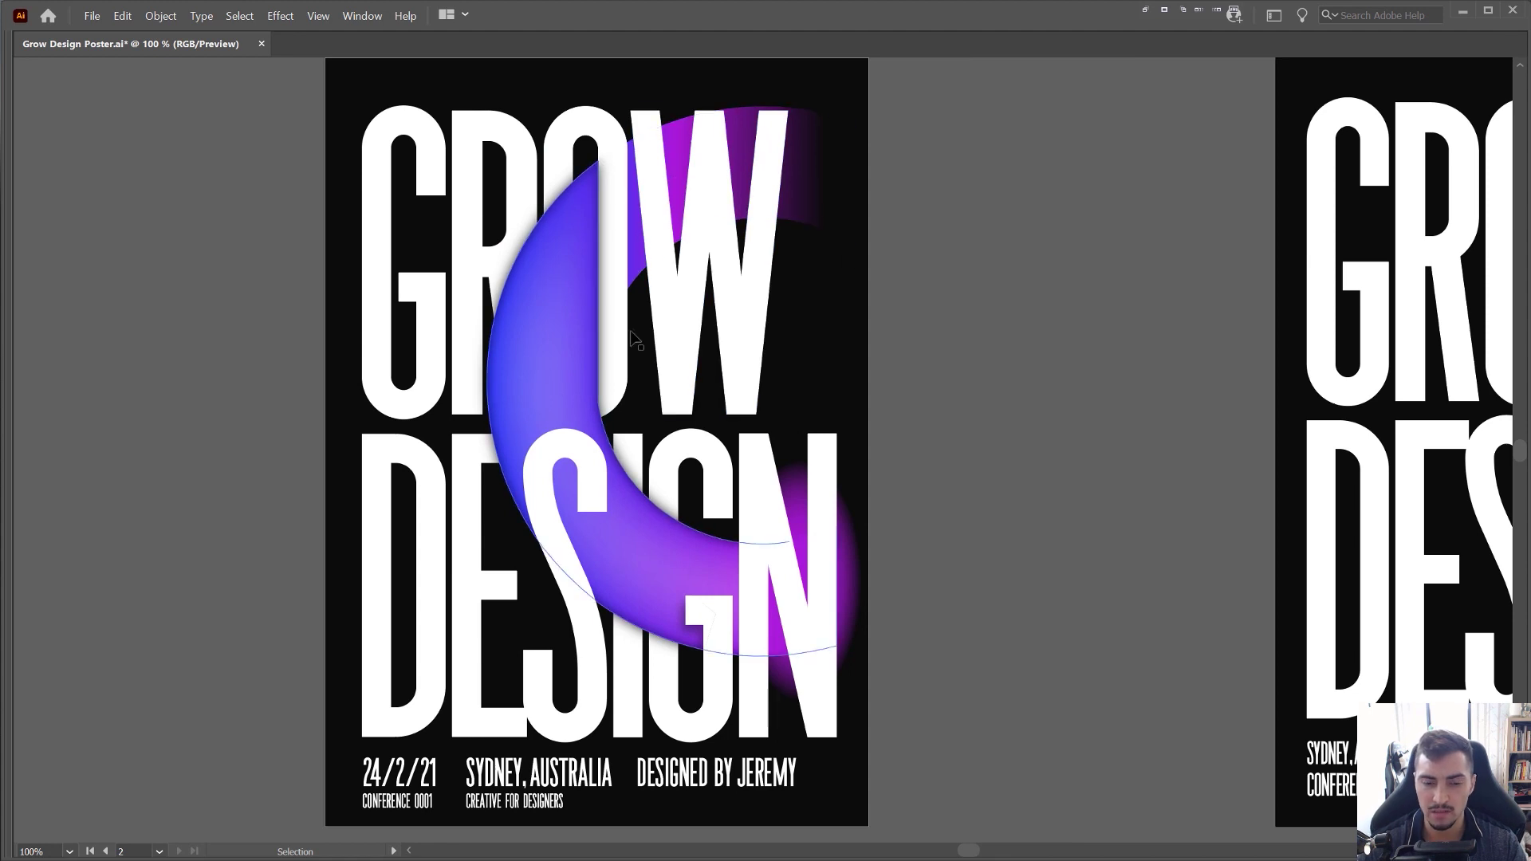
- Bring back the hidden panels and toolbars while returning to the new poster
{"action": "left_click_drag", "start_coordinate": [1117, 198], "coordinate": [356, 236]}
{"action": "key", "text": "Tab"}
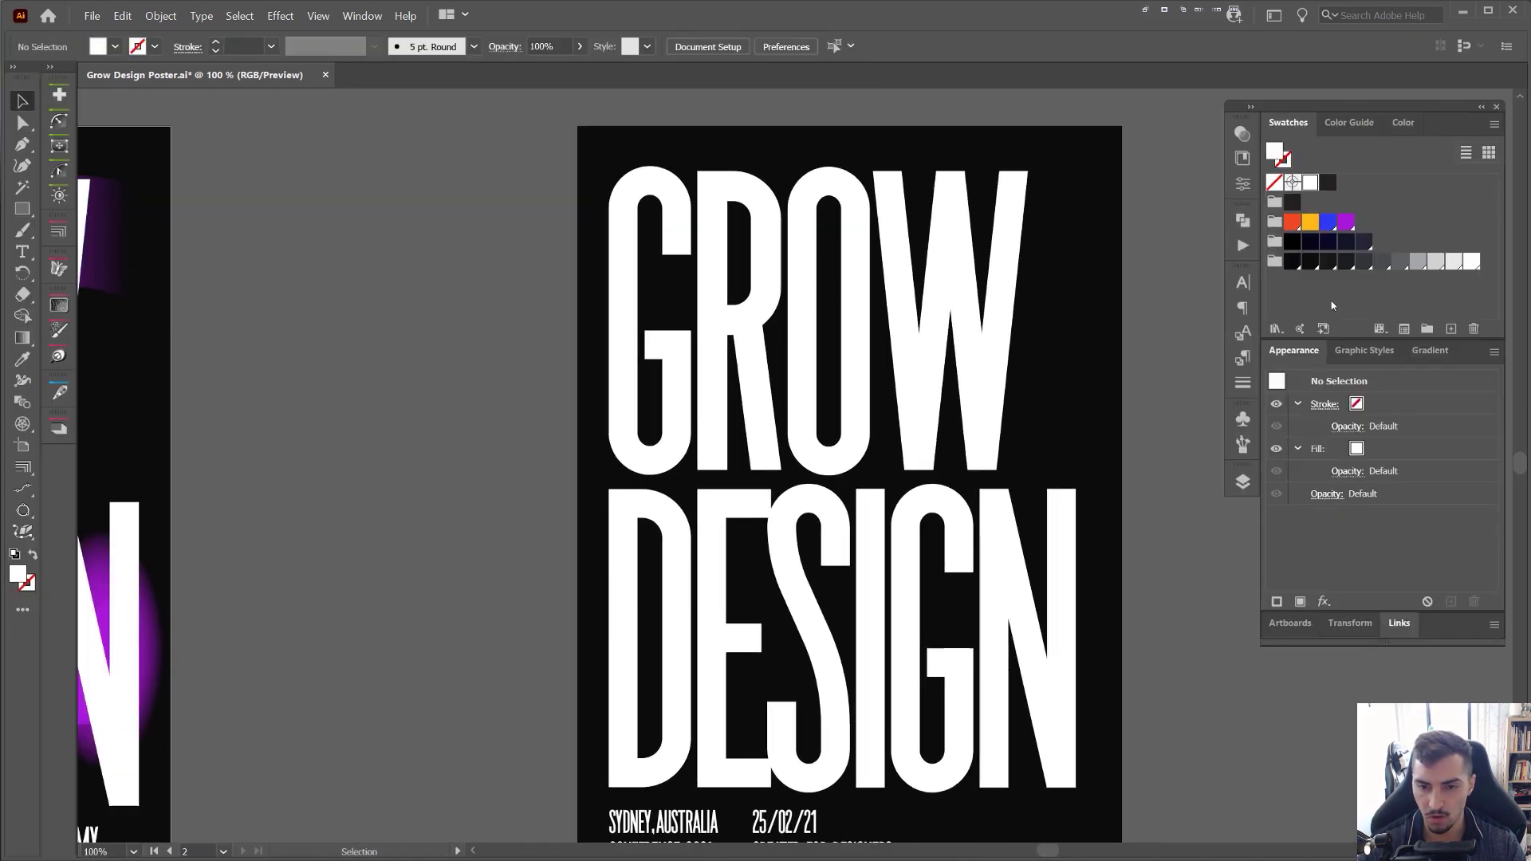
{"action": "key", "text": "ctrl+minus"}
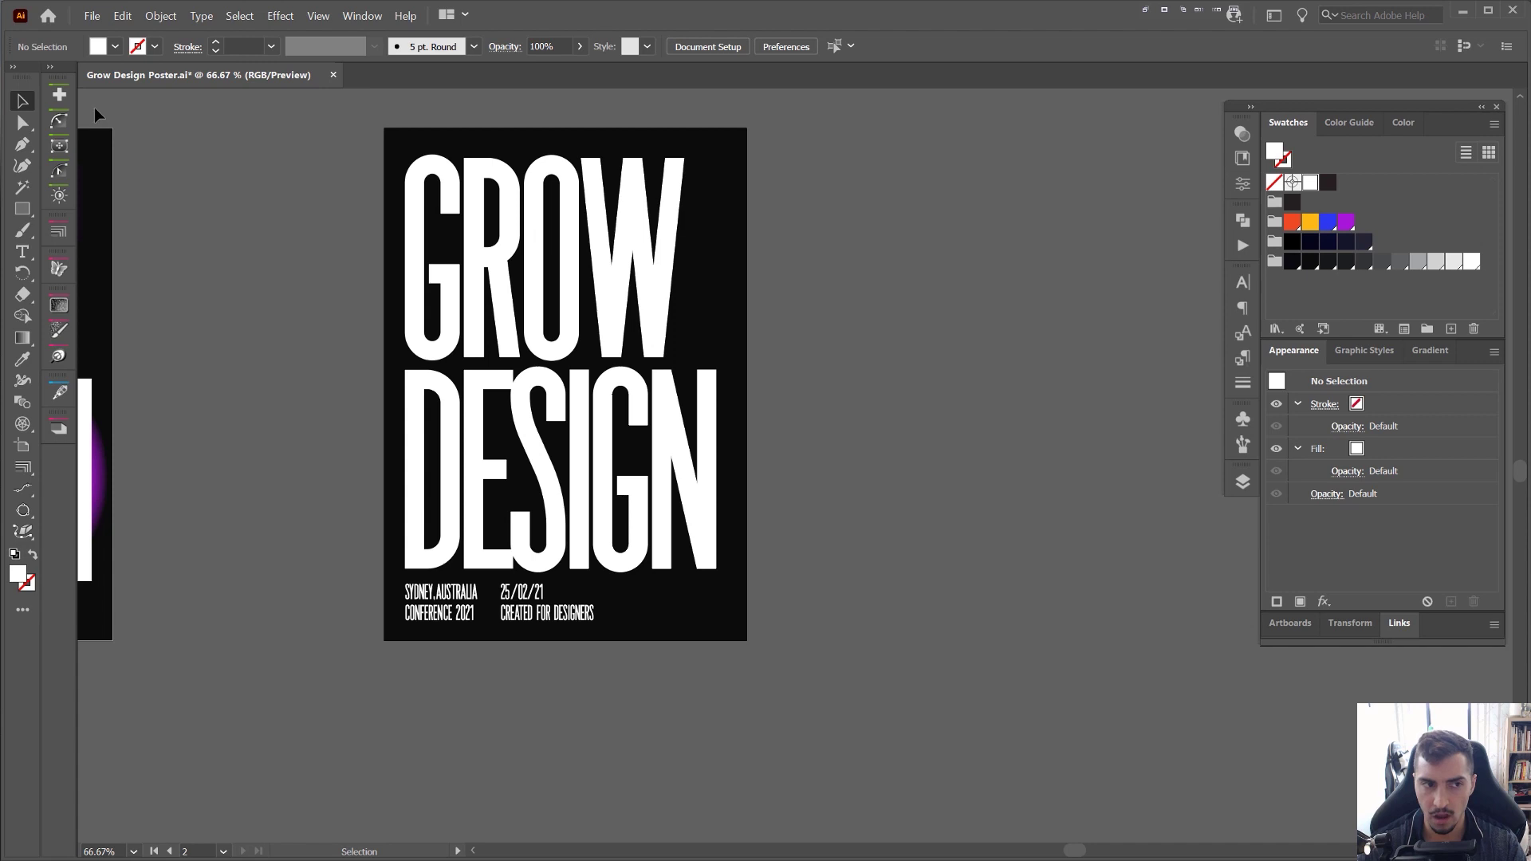
- Try a white ring about 625 pt wide beside the poster with the Dynamic Shapes tool, and delete it
{"action": "left_click", "coordinate": [66, 142]}
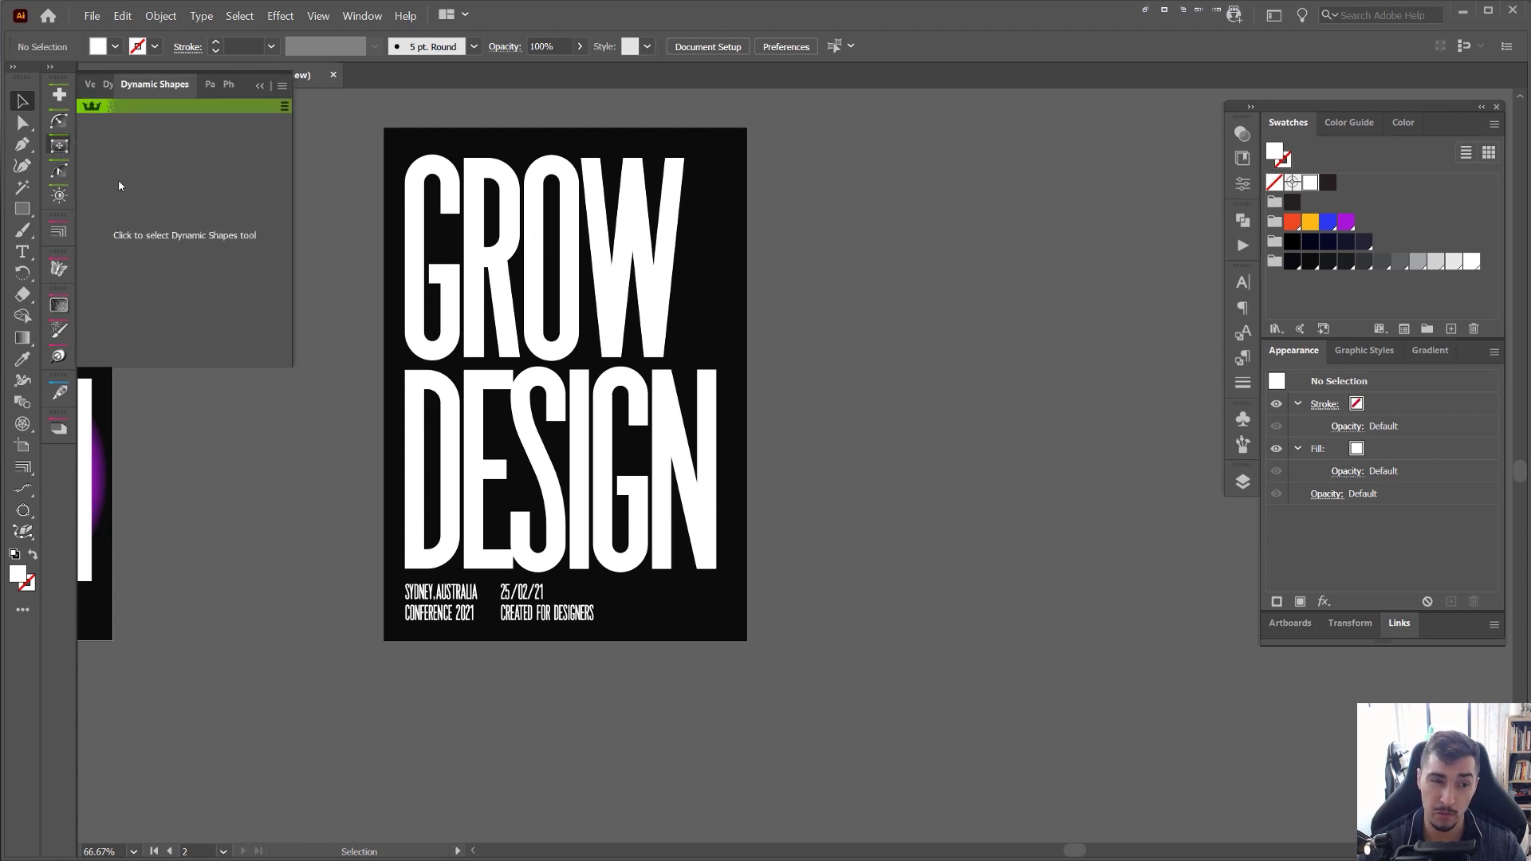
{"action": "left_click", "coordinate": [170, 189]}
{"action": "left_click", "coordinate": [272, 132]}
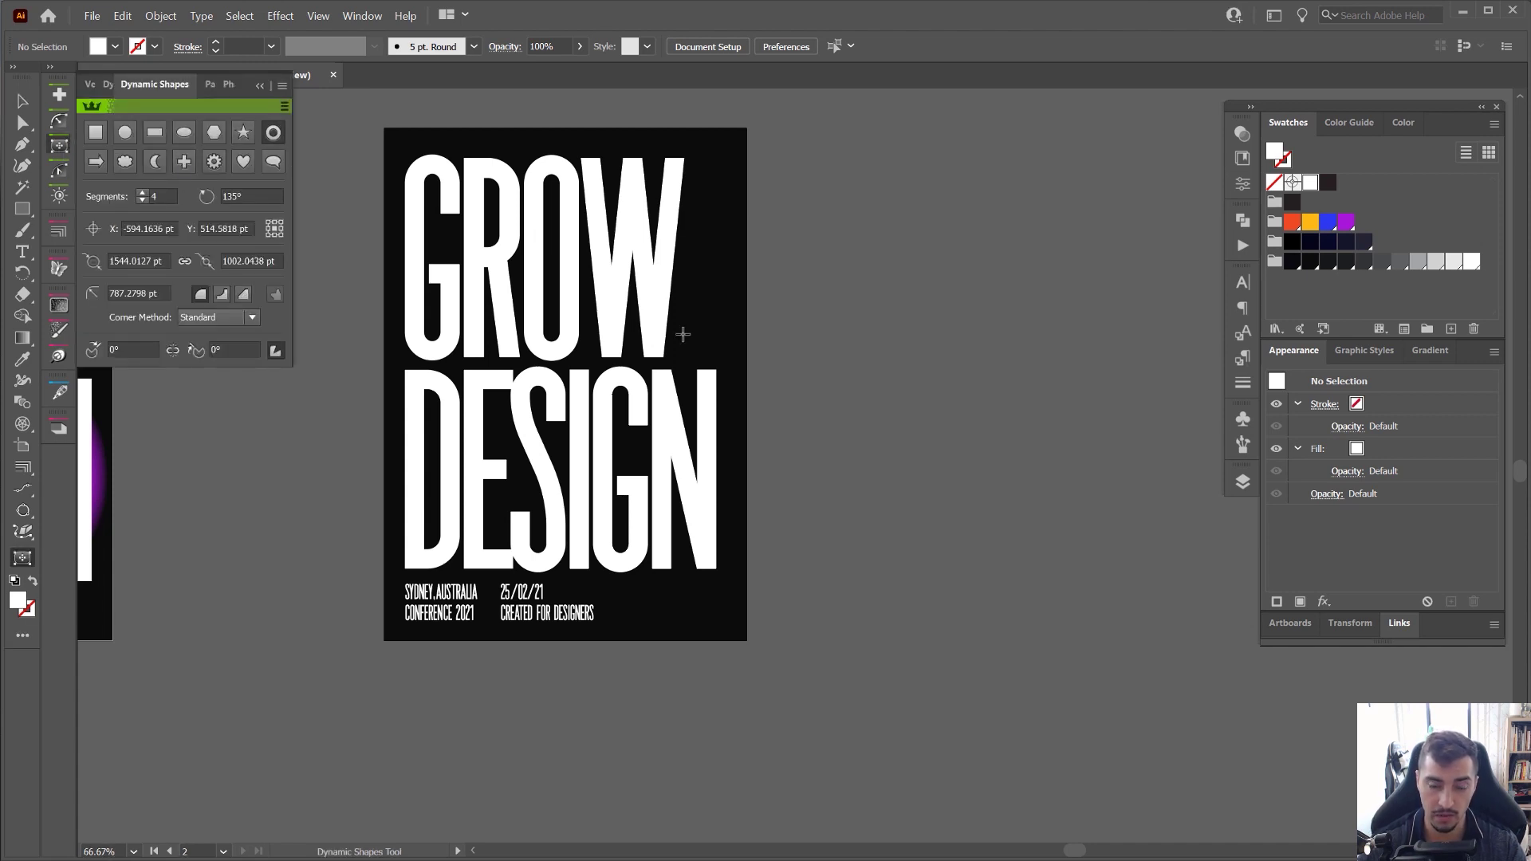
{"action": "left_click_drag", "start_coordinate": [819, 386], "coordinate": [962, 519]}
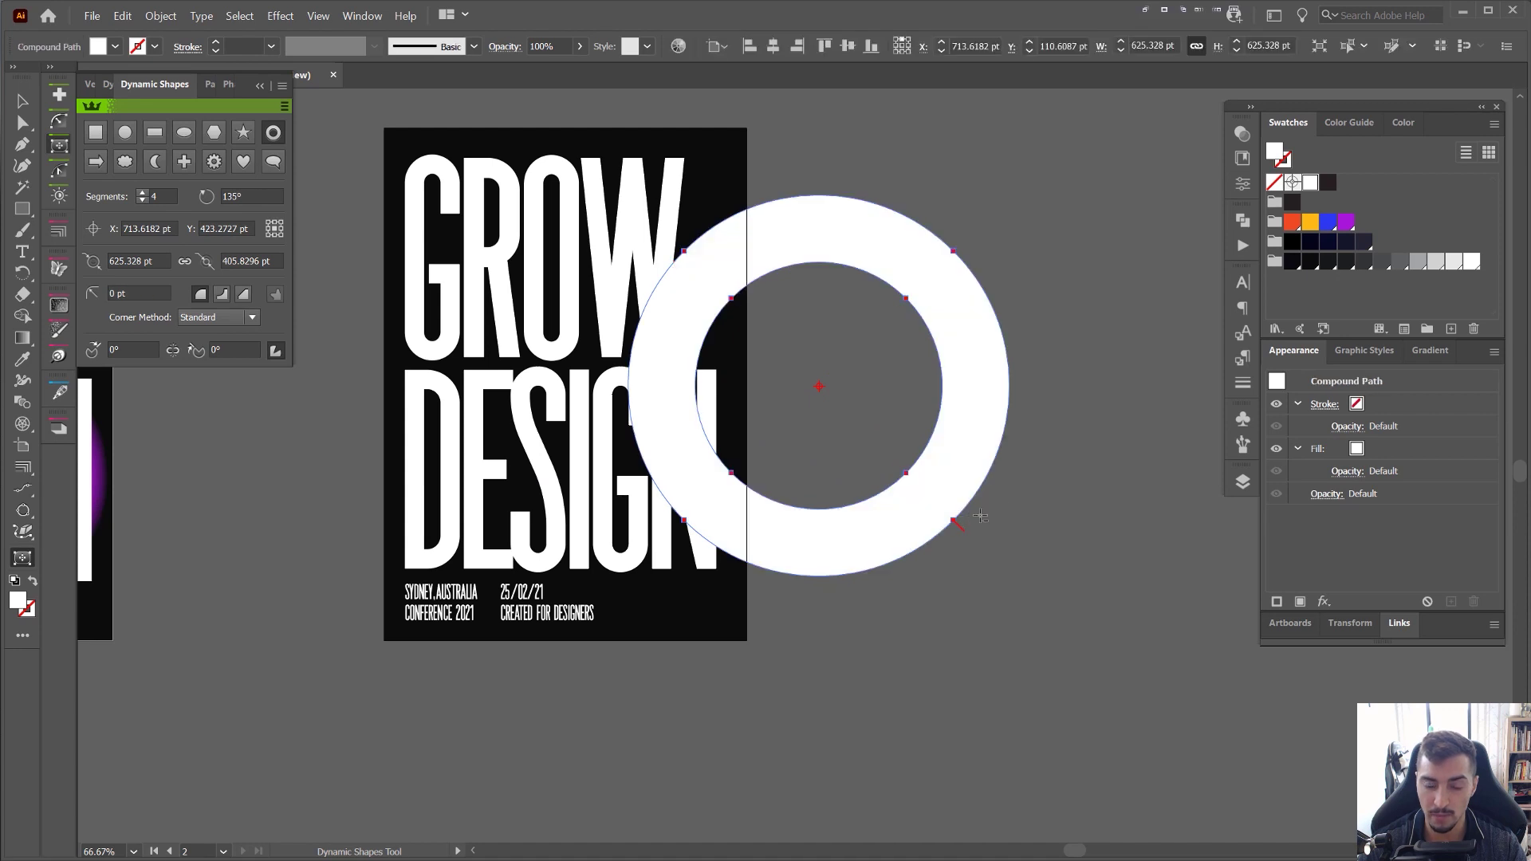
{"action": "key", "text": "v"}
{"action": "left_click", "coordinate": [970, 512]}
{"action": "left_click_drag", "start_coordinate": [970, 367], "coordinate": [1107, 393]}
{"action": "left_click", "coordinate": [992, 194]}
{"action": "left_click_drag", "start_coordinate": [992, 201], "coordinate": [793, 213]}
{"action": "left_click", "coordinate": [817, 275]}
{"action": "key", "text": "Delete"}
- Draw a white circle about 630 pt wide beside the poster, with a concentric copy about 379 pt wide inside it
{"action": "key", "text": "l"}
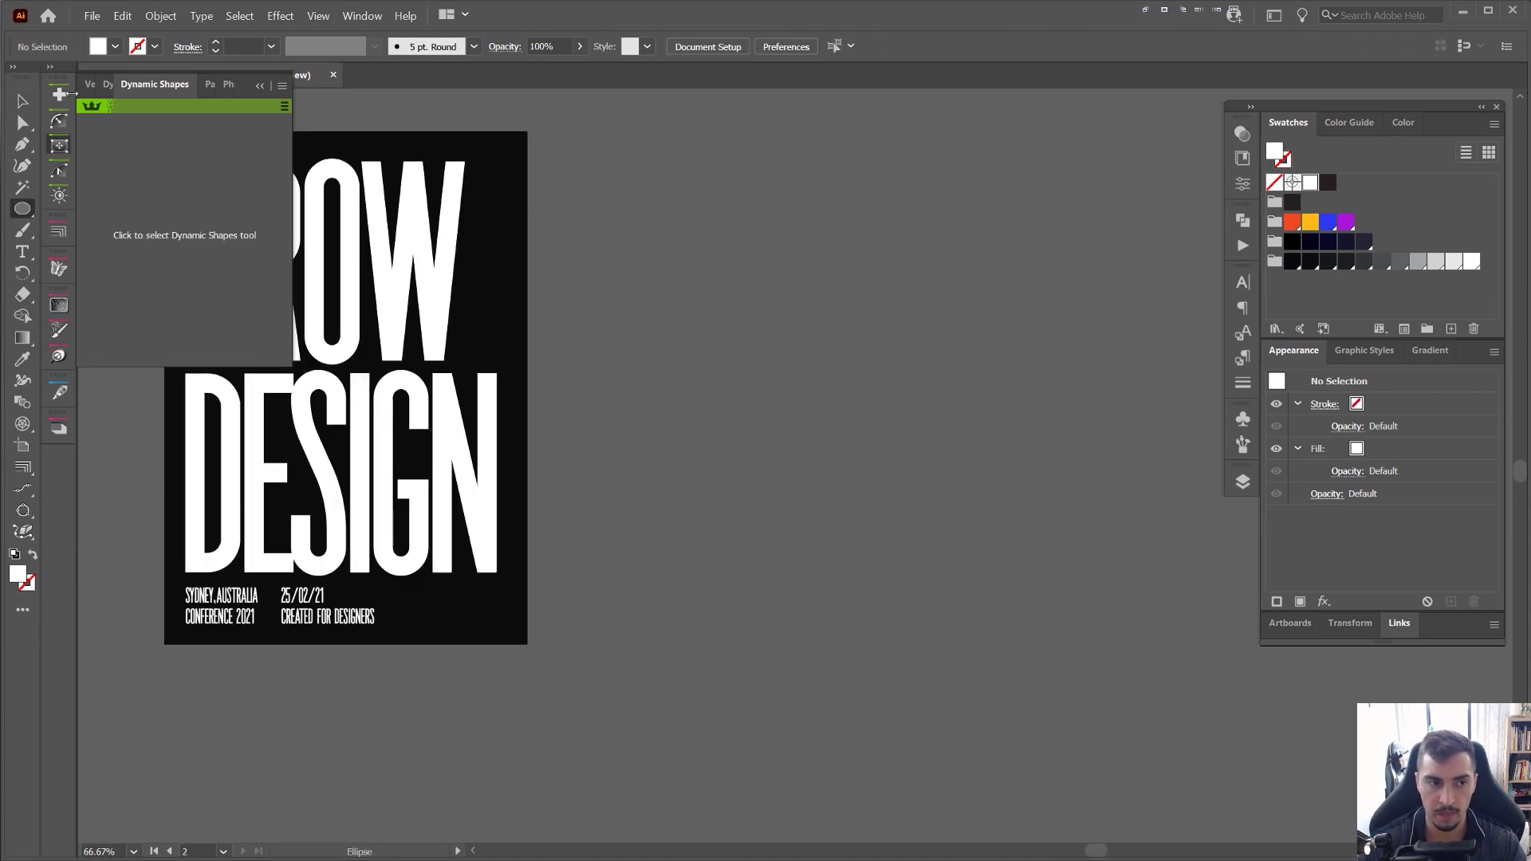
{"action": "left_click_drag", "start_coordinate": [764, 418], "coordinate": [955, 610]}
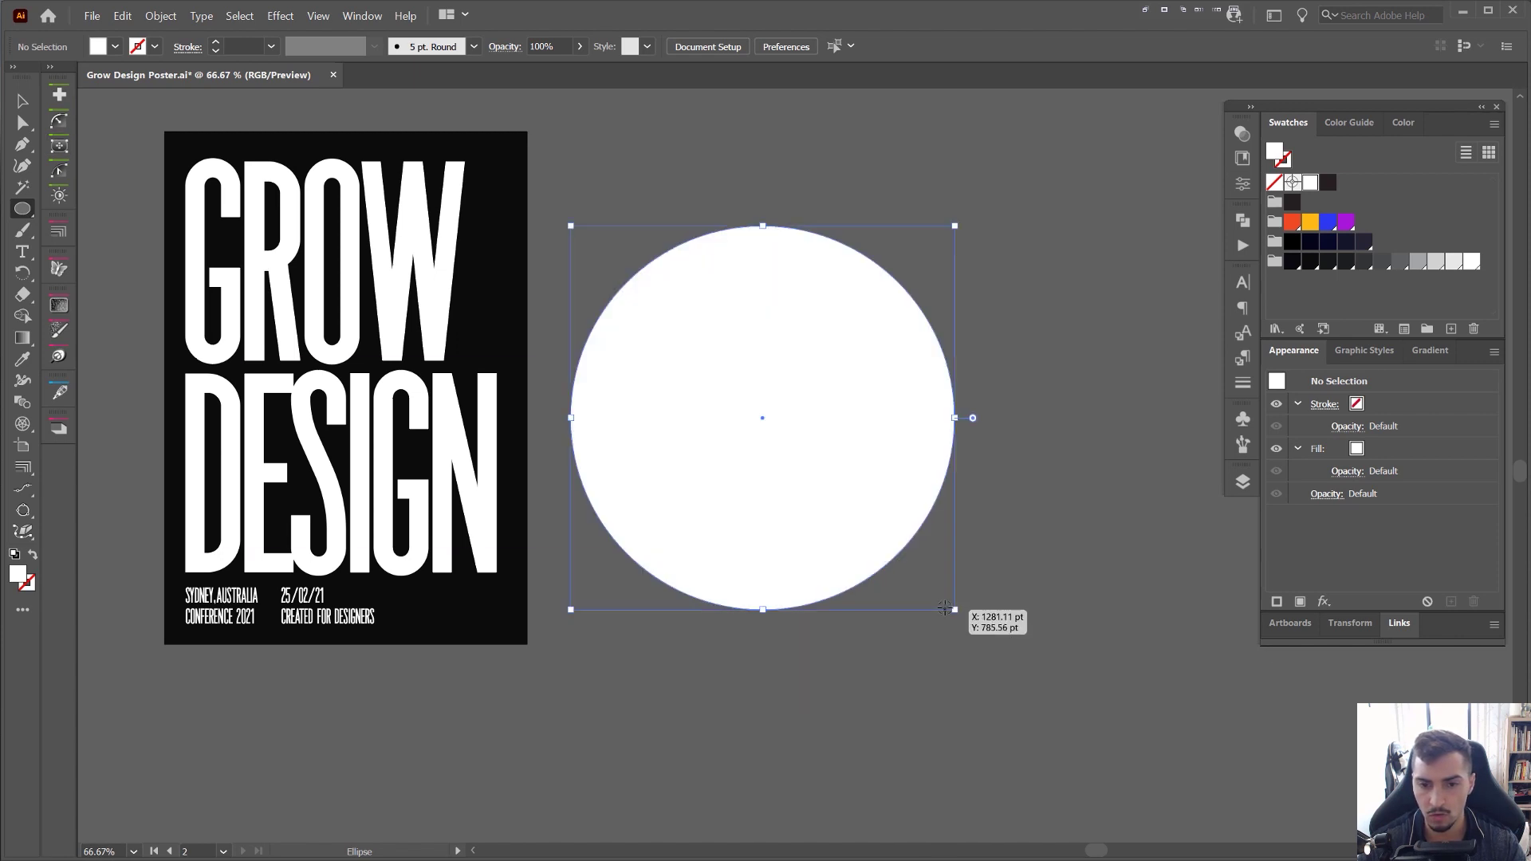
{"action": "key", "text": "v"}
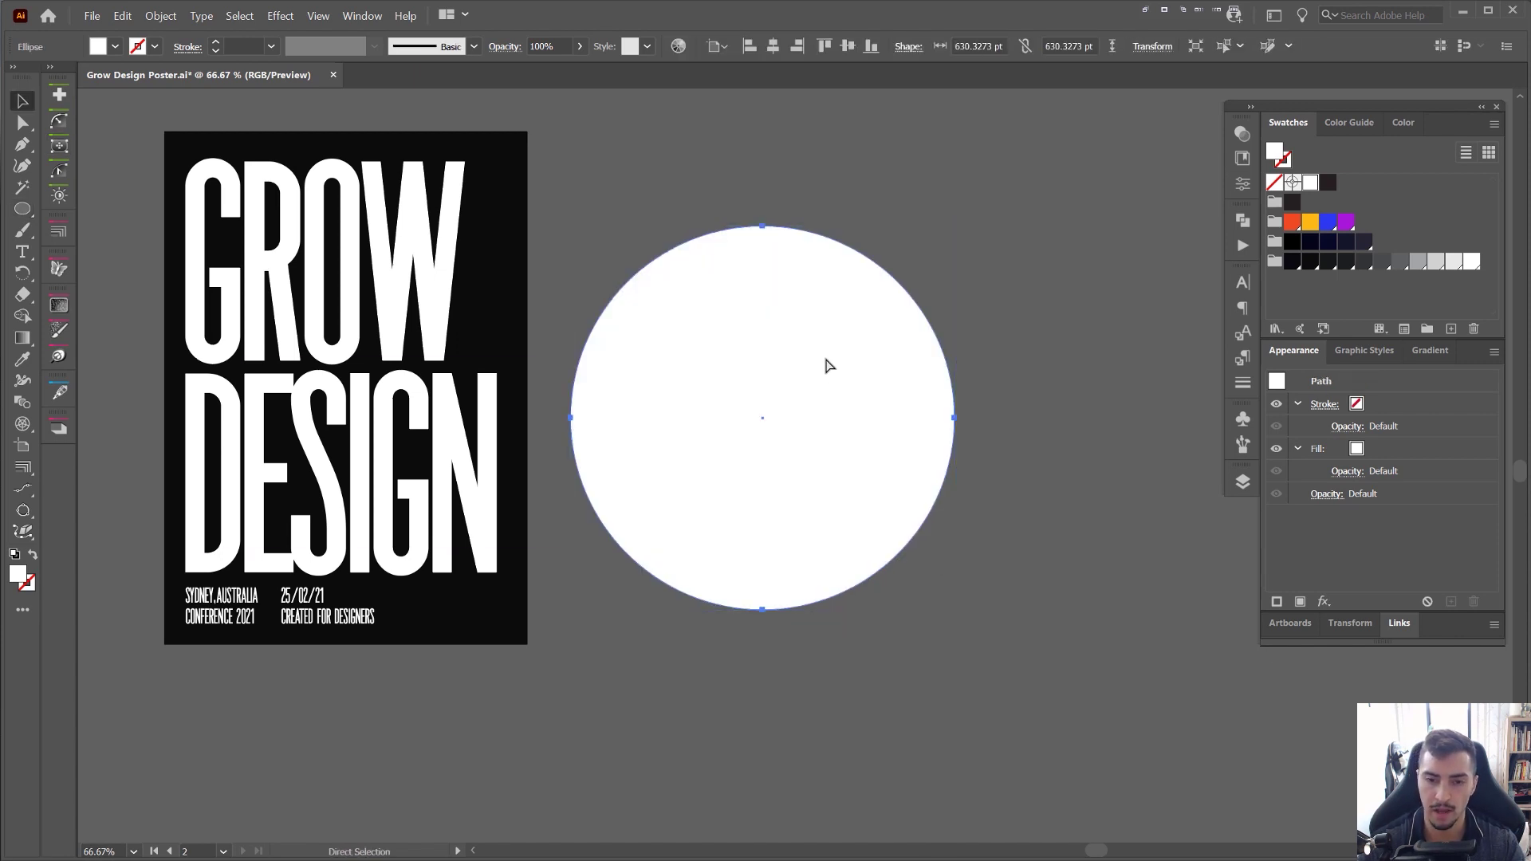
{"action": "key", "text": "v"}
{"action": "left_click_drag", "start_coordinate": [763, 228], "coordinate": [807, 305]}
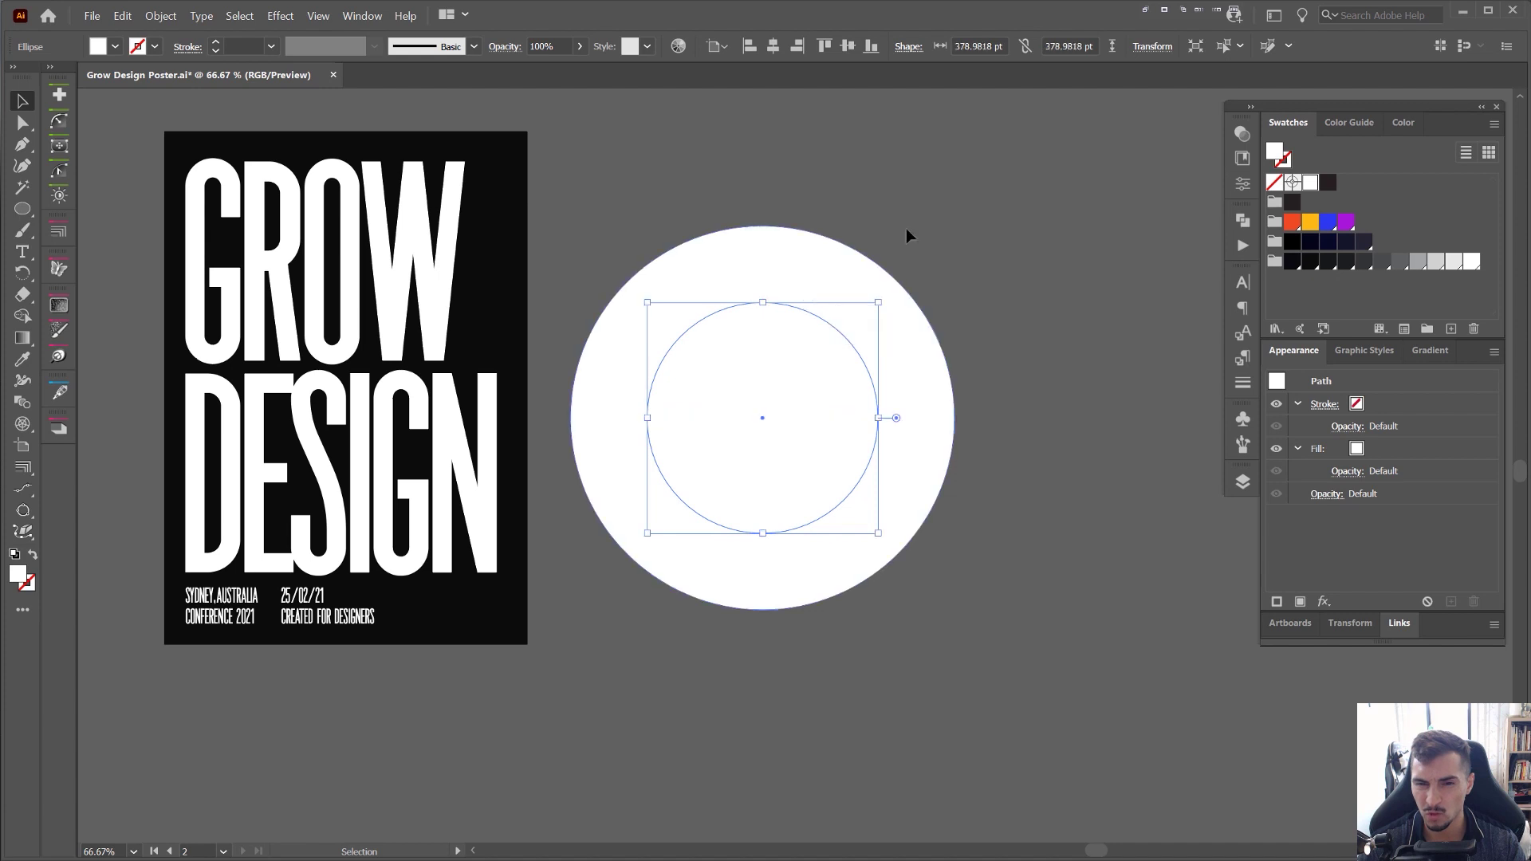
- Cut the inner circle out of the outer one with Shape Builder to leave a ring
{"action": "left_click", "coordinate": [743, 361], "text": "shift"}
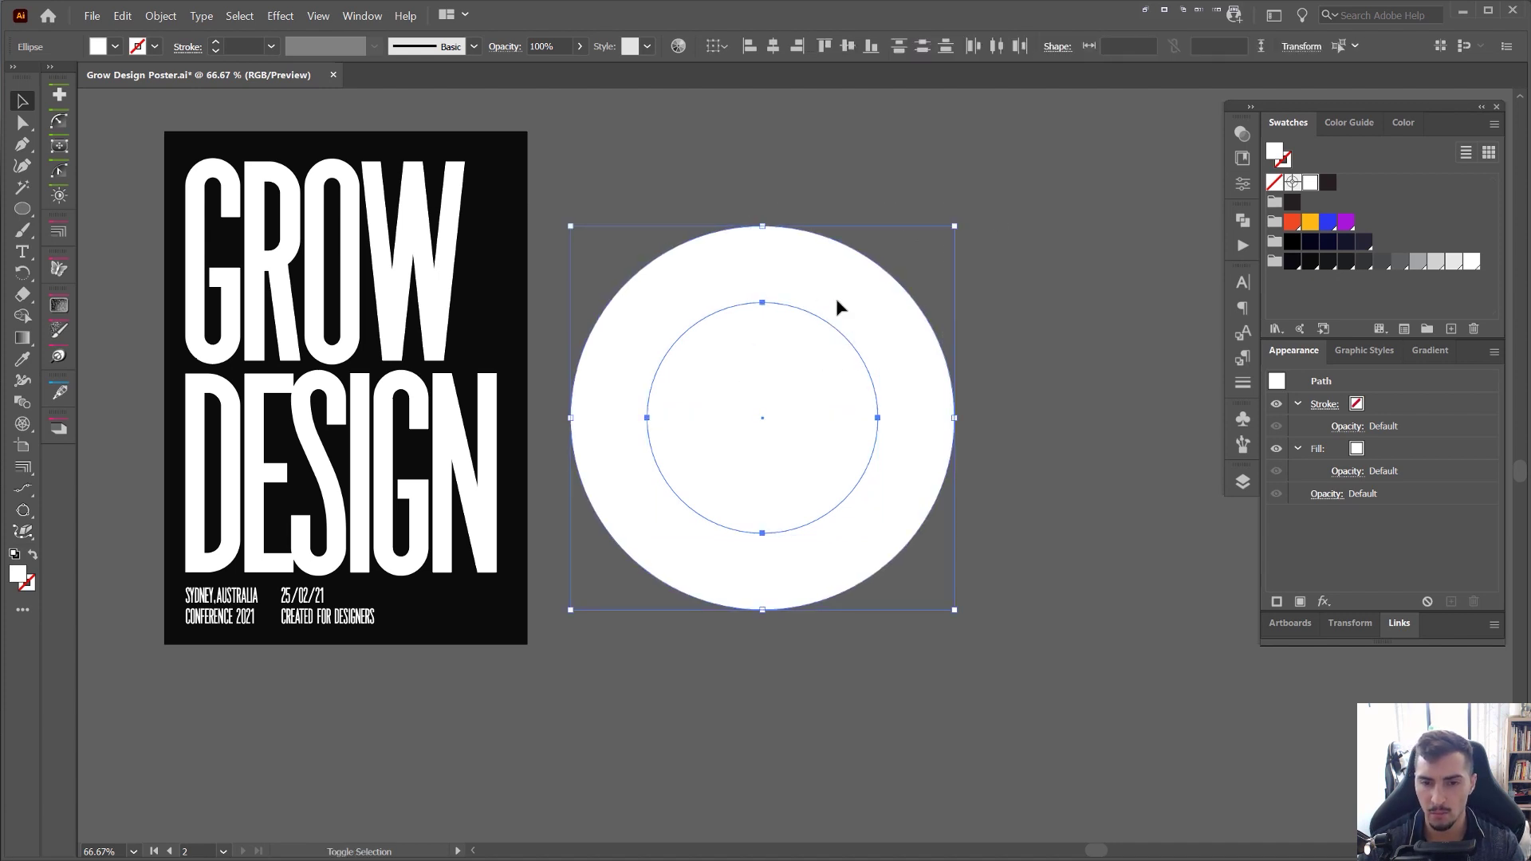
{"action": "key", "text": "shift+m"}
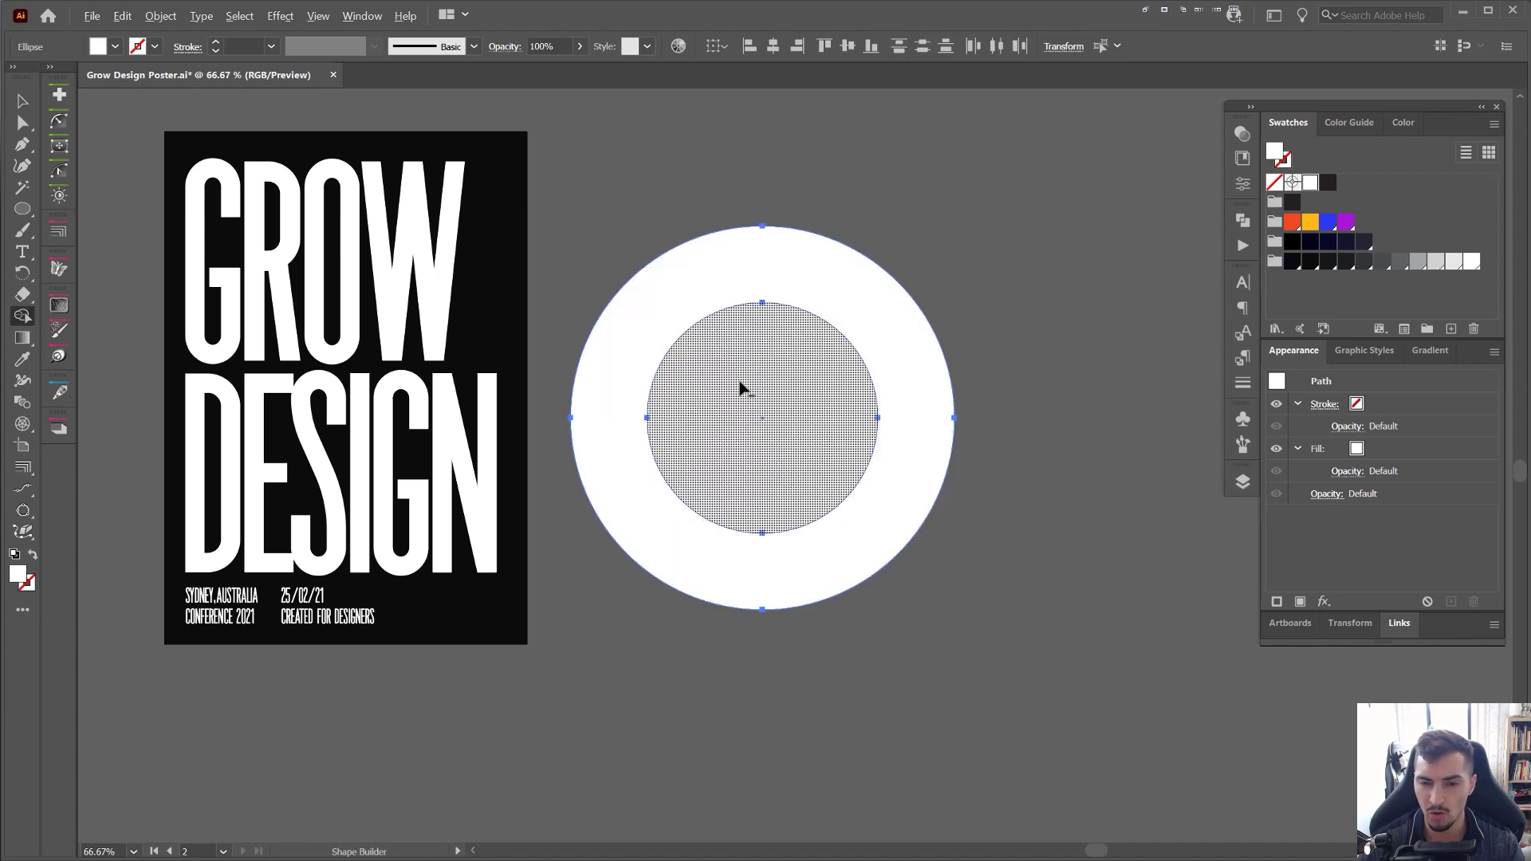
{"action": "left_click", "coordinate": [768, 399], "text": "alt"}
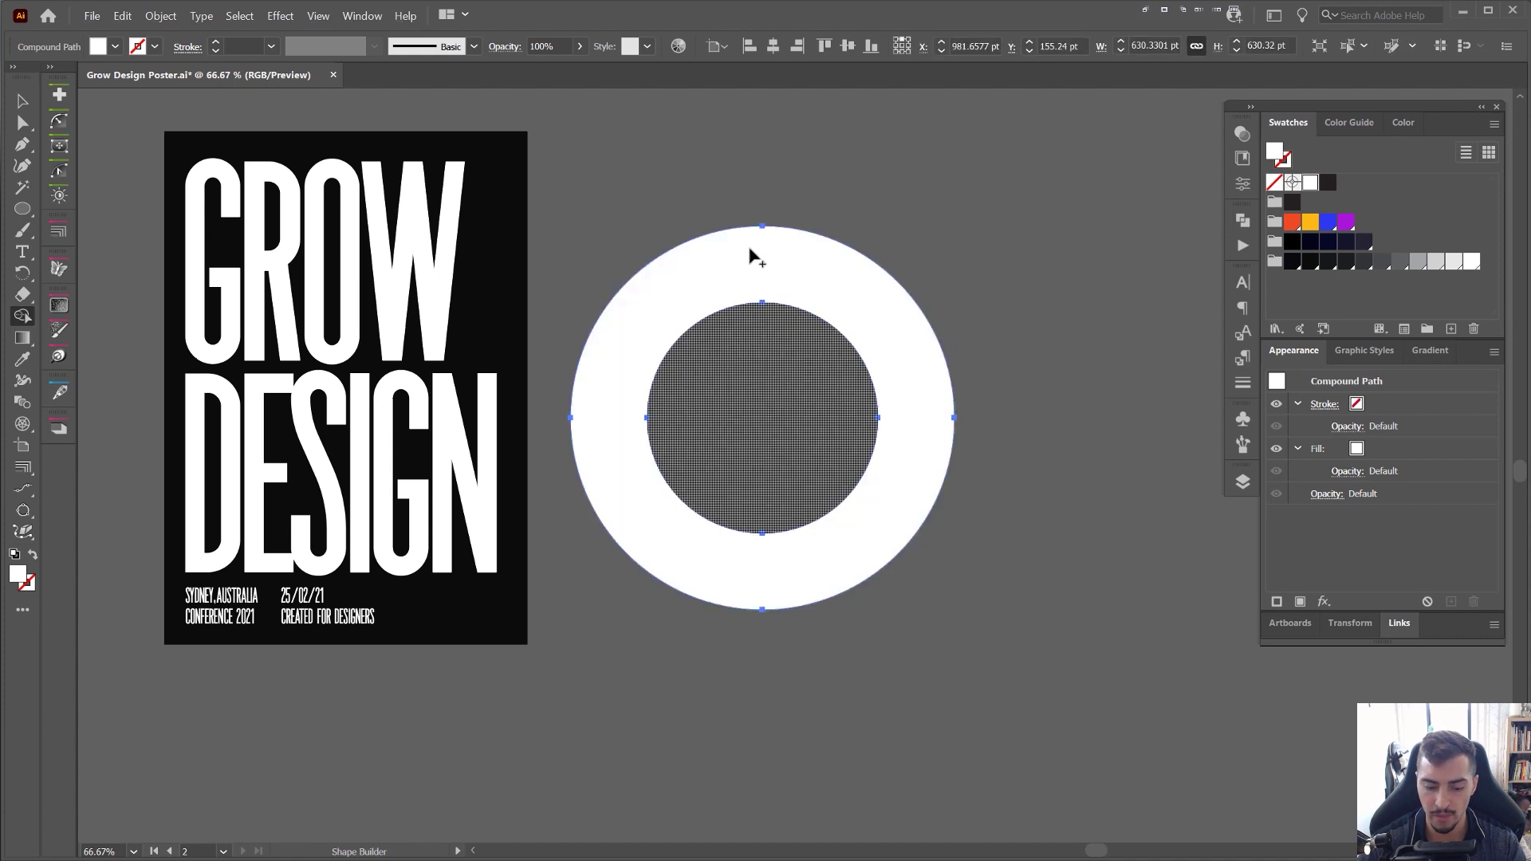
{"action": "key", "text": "v"}
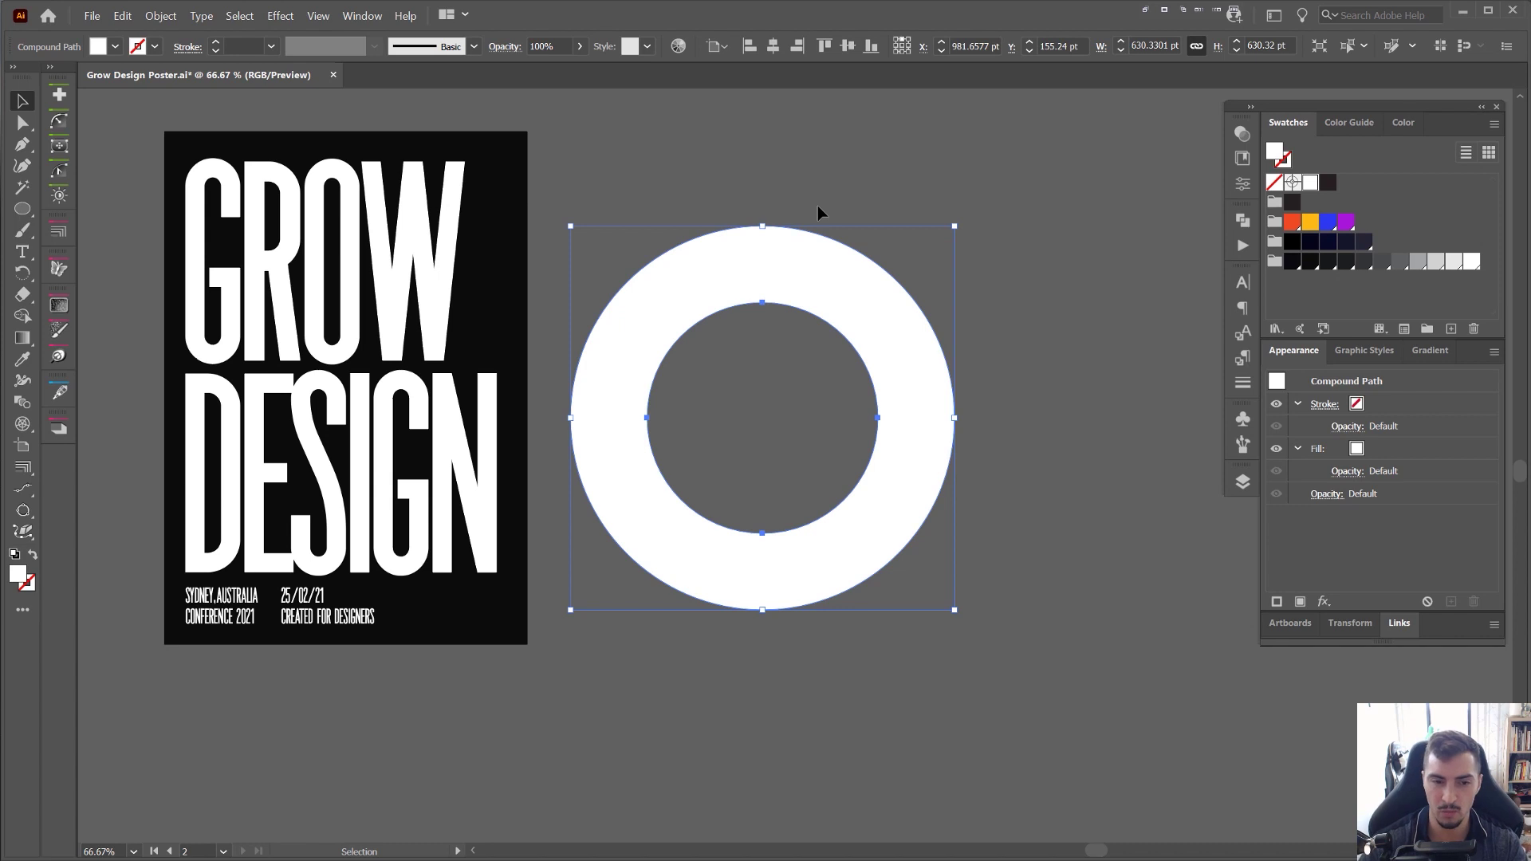
- Fill the ring with a linear gradient running from blue to purple, with the blue stop at 100% opacity
{"action": "left_click", "coordinate": [823, 158]}
{"action": "left_click_drag", "start_coordinate": [815, 151], "coordinate": [868, 146]}
{"action": "left_click_drag", "start_coordinate": [851, 263], "coordinate": [868, 280]}
{"action": "left_click", "coordinate": [871, 281]}
{"action": "left_click", "coordinate": [1433, 351]}
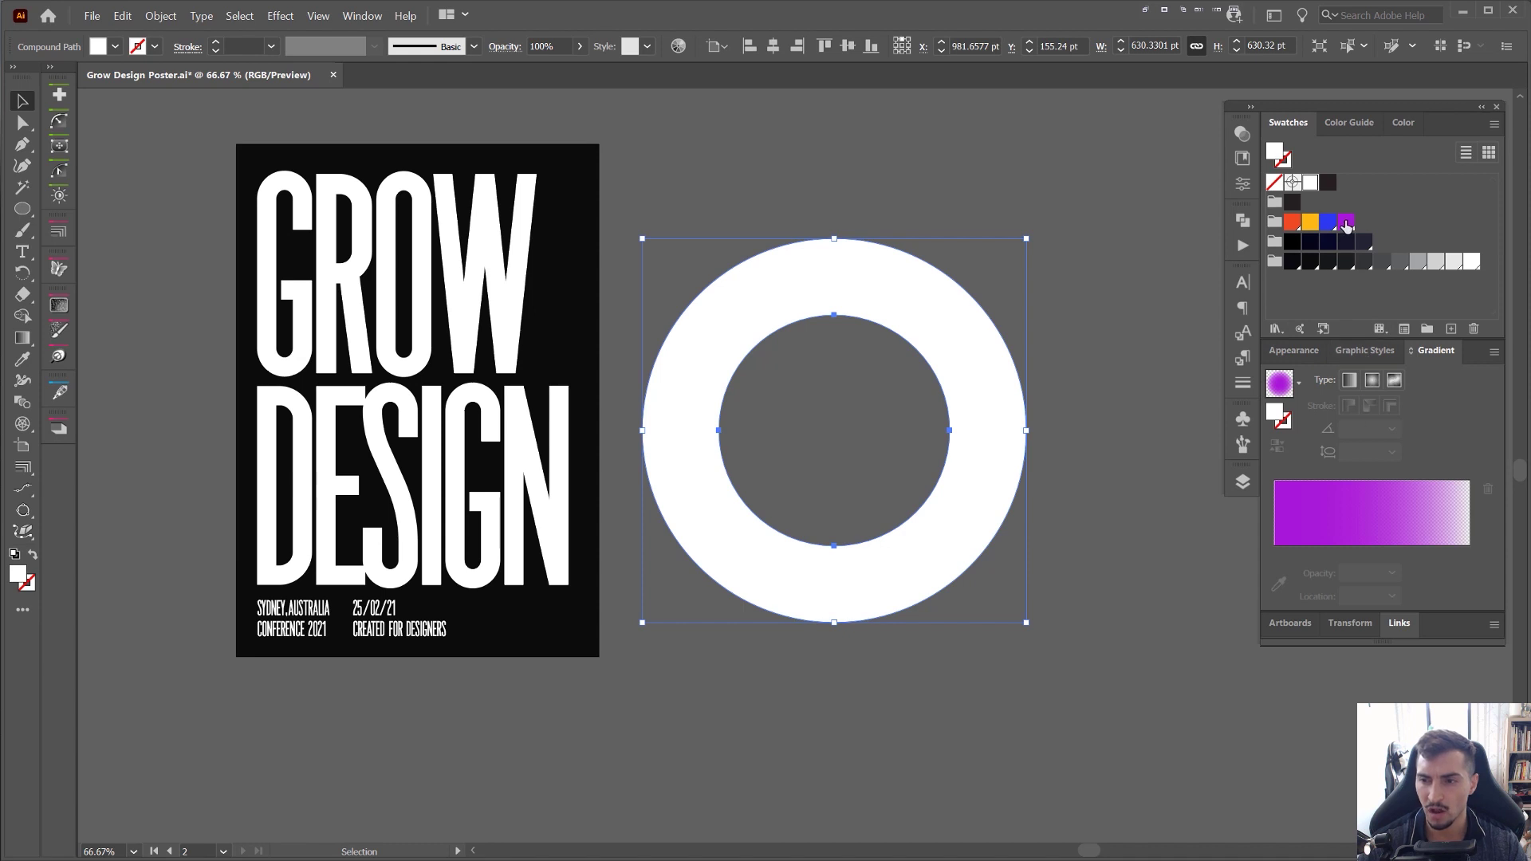
{"action": "left_click", "coordinate": [1279, 384]}
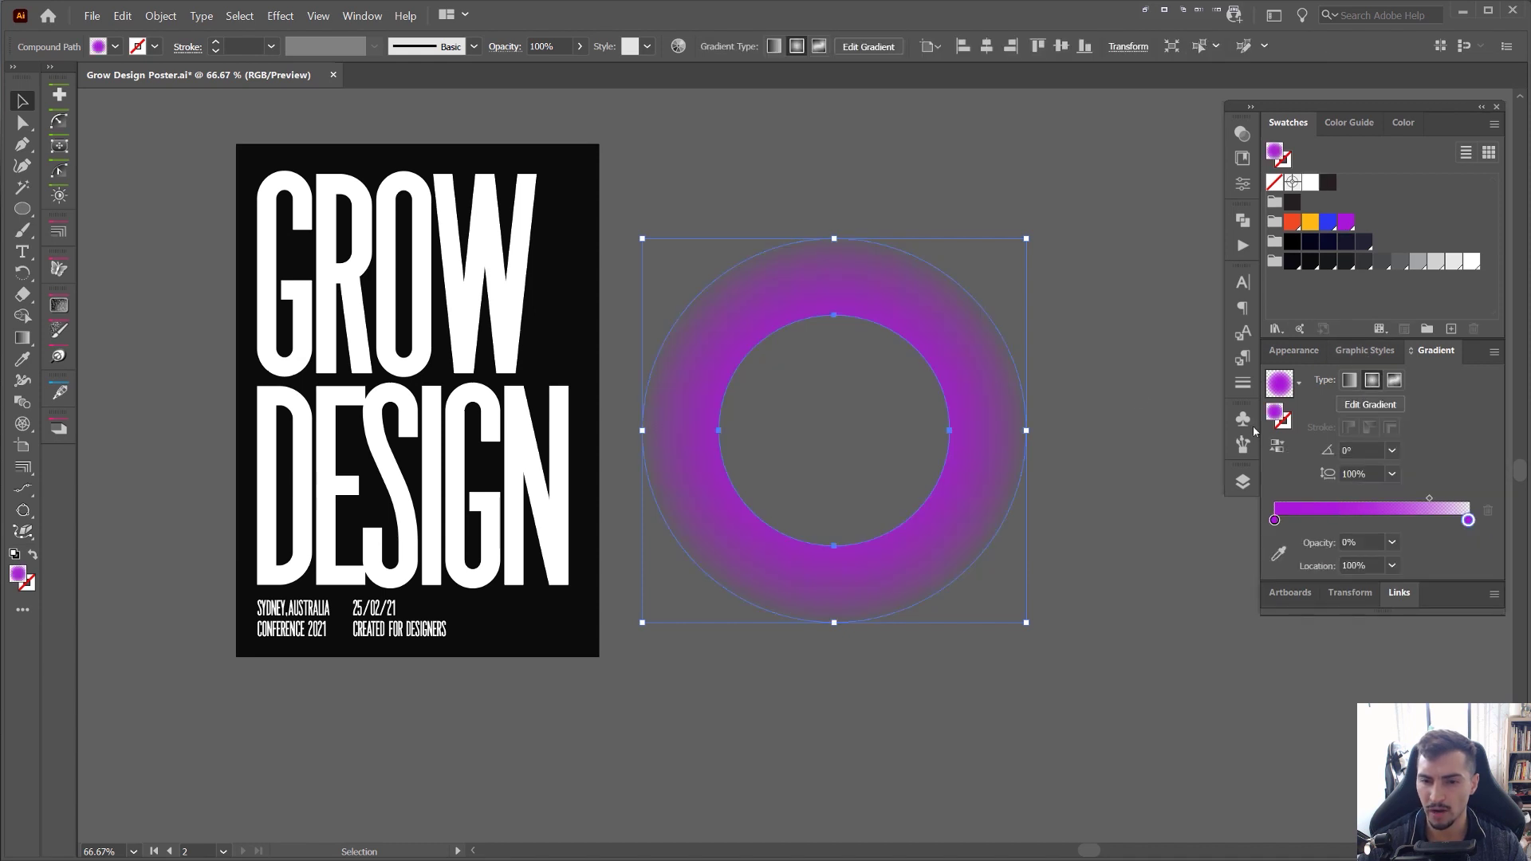
{"action": "left_click", "coordinate": [1349, 381]}
{"action": "left_click", "coordinate": [1363, 238]}
{"action": "left_click_drag", "start_coordinate": [1466, 520], "coordinate": [1275, 520]}
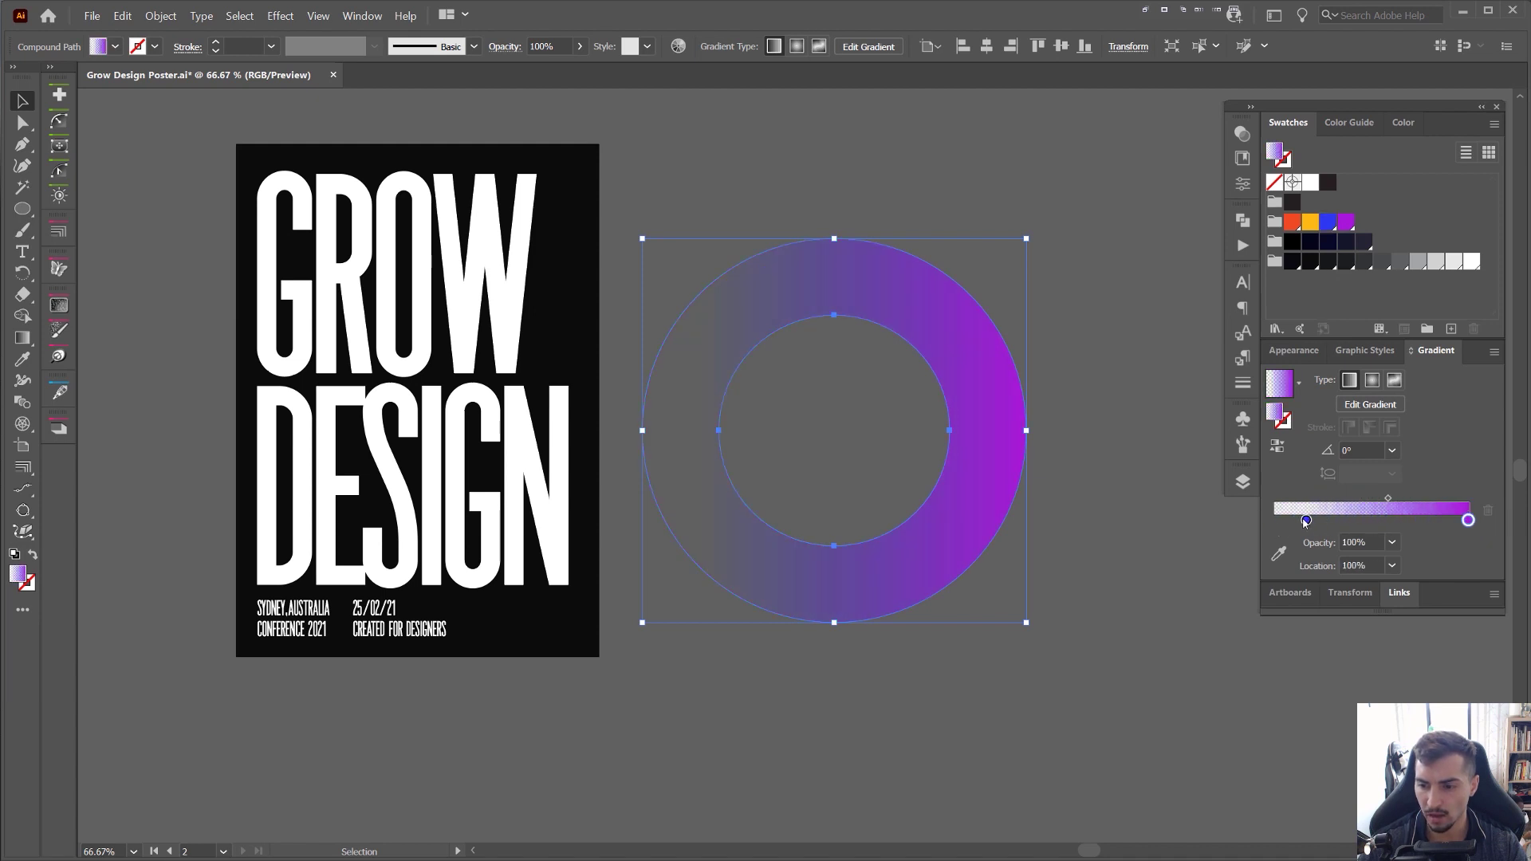
{"action": "left_click", "coordinate": [1361, 542]}
{"action": "type", "text": "100"}
{"action": "key", "text": "Return"}
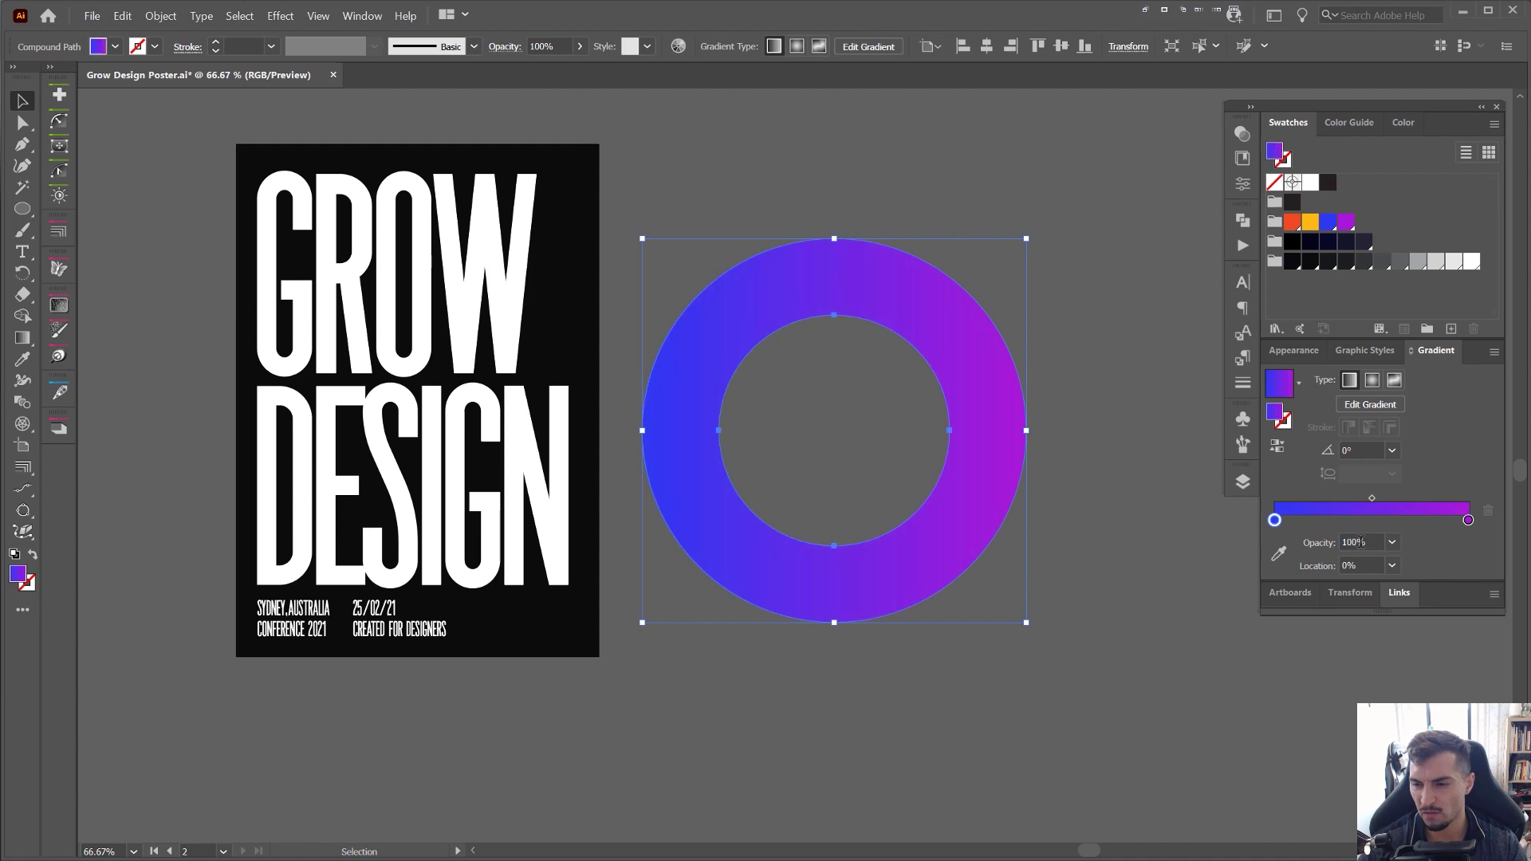
- Duplicate the gradient ring, keeping a spare beside the new poster and moving the other onto its lettering
{"action": "left_click", "coordinate": [941, 204]}
{"action": "scroll", "coordinate": [913, 233], "scroll_direction": "down", "scroll_amount": 2}
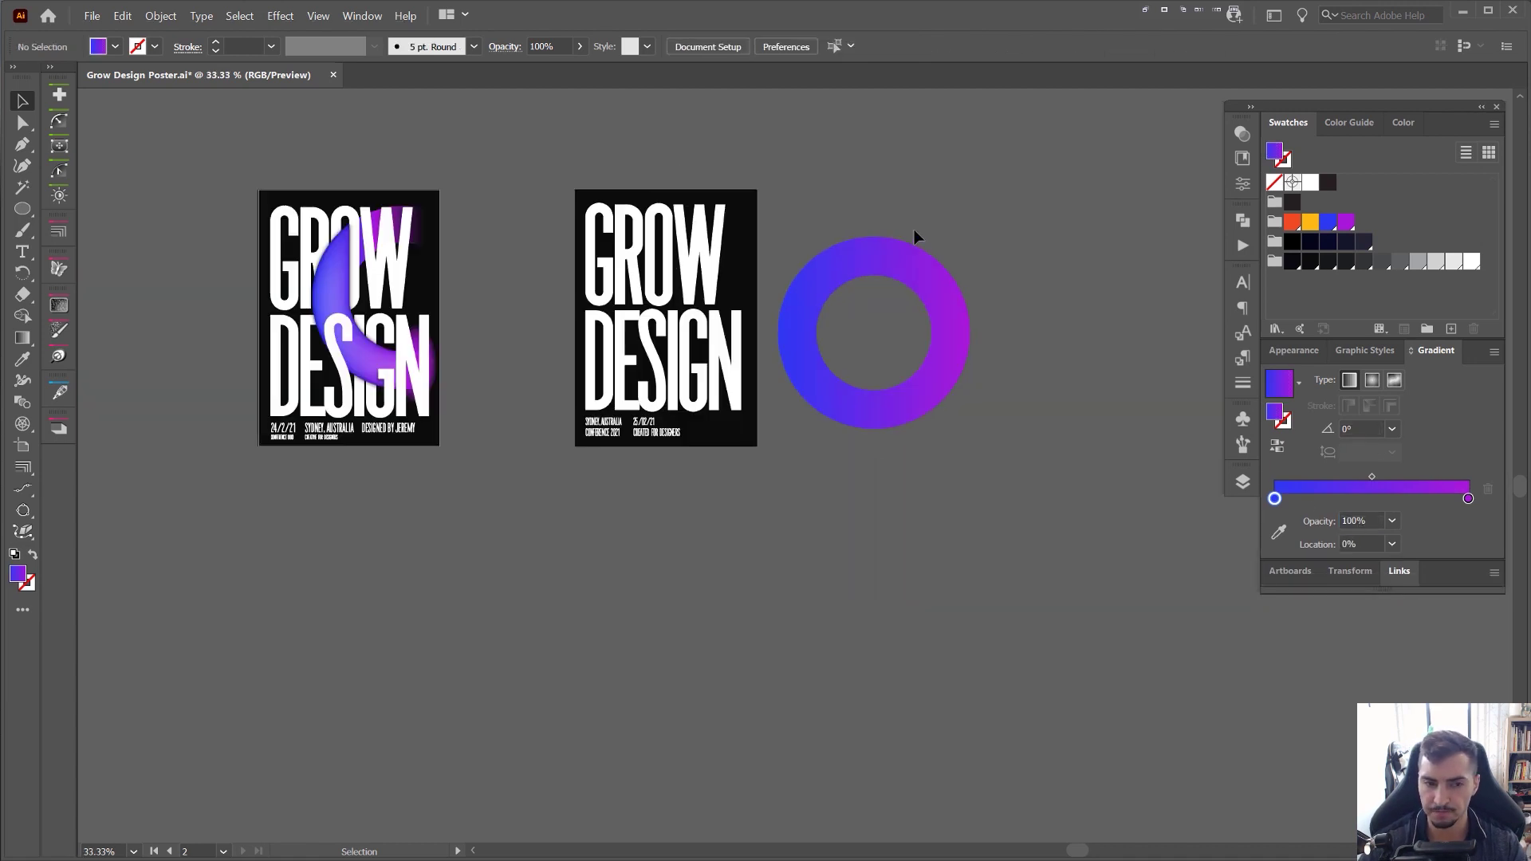
{"action": "scroll", "coordinate": [890, 218], "scroll_direction": "up", "scroll_amount": 3}
{"action": "scroll", "coordinate": [1080, 230], "scroll_direction": "down", "scroll_amount": 1}
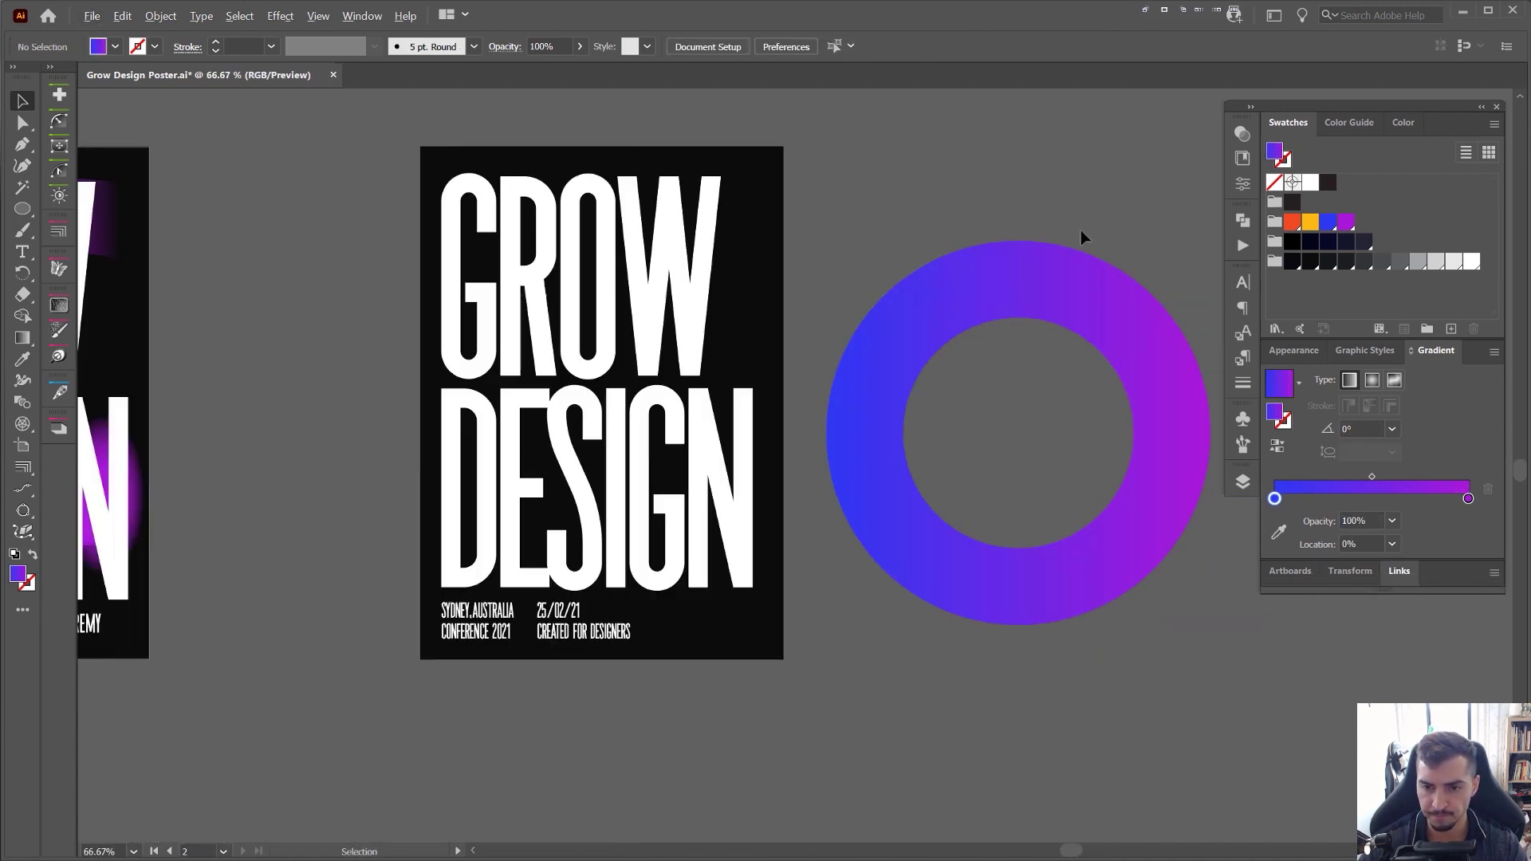
{"action": "left_click", "coordinate": [1111, 287]}
{"action": "left_click_drag", "start_coordinate": [1113, 289], "coordinate": [719, 285]}
{"action": "left_click_drag", "start_coordinate": [665, 290], "coordinate": [1133, 293]}
{"action": "left_click_drag", "start_coordinate": [1013, 273], "coordinate": [782, 272]}
{"action": "left_click_drag", "start_coordinate": [925, 272], "coordinate": [973, 272]}
{"action": "left_click_drag", "start_coordinate": [450, 156], "coordinate": [1149, 219]}
{"action": "left_click_drag", "start_coordinate": [1055, 356], "coordinate": [884, 329]}
- Position the ring over the GROW DESIGN lettering so it extends past the poster's right edge, and compare it with the reference poster
{"action": "scroll", "coordinate": [612, 286], "scroll_direction": "up", "scroll_amount": 3}
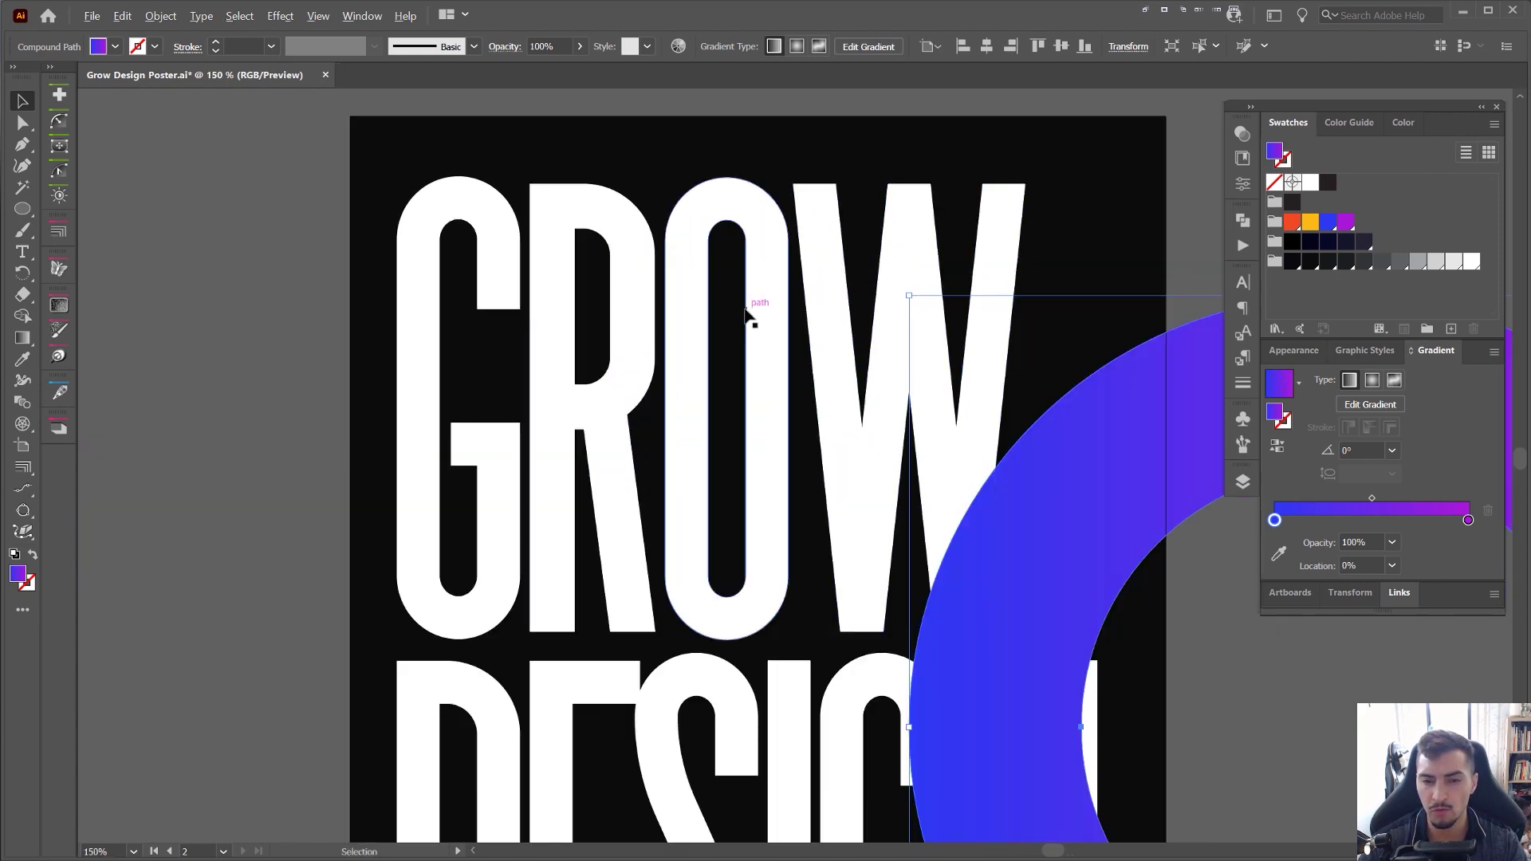
{"action": "scroll", "coordinate": [742, 289], "scroll_direction": "up", "scroll_amount": 1}
{"action": "scroll", "coordinate": [749, 231], "scroll_direction": "up", "scroll_amount": 1}
{"action": "scroll", "coordinate": [742, 272], "scroll_direction": "up", "scroll_amount": 1}
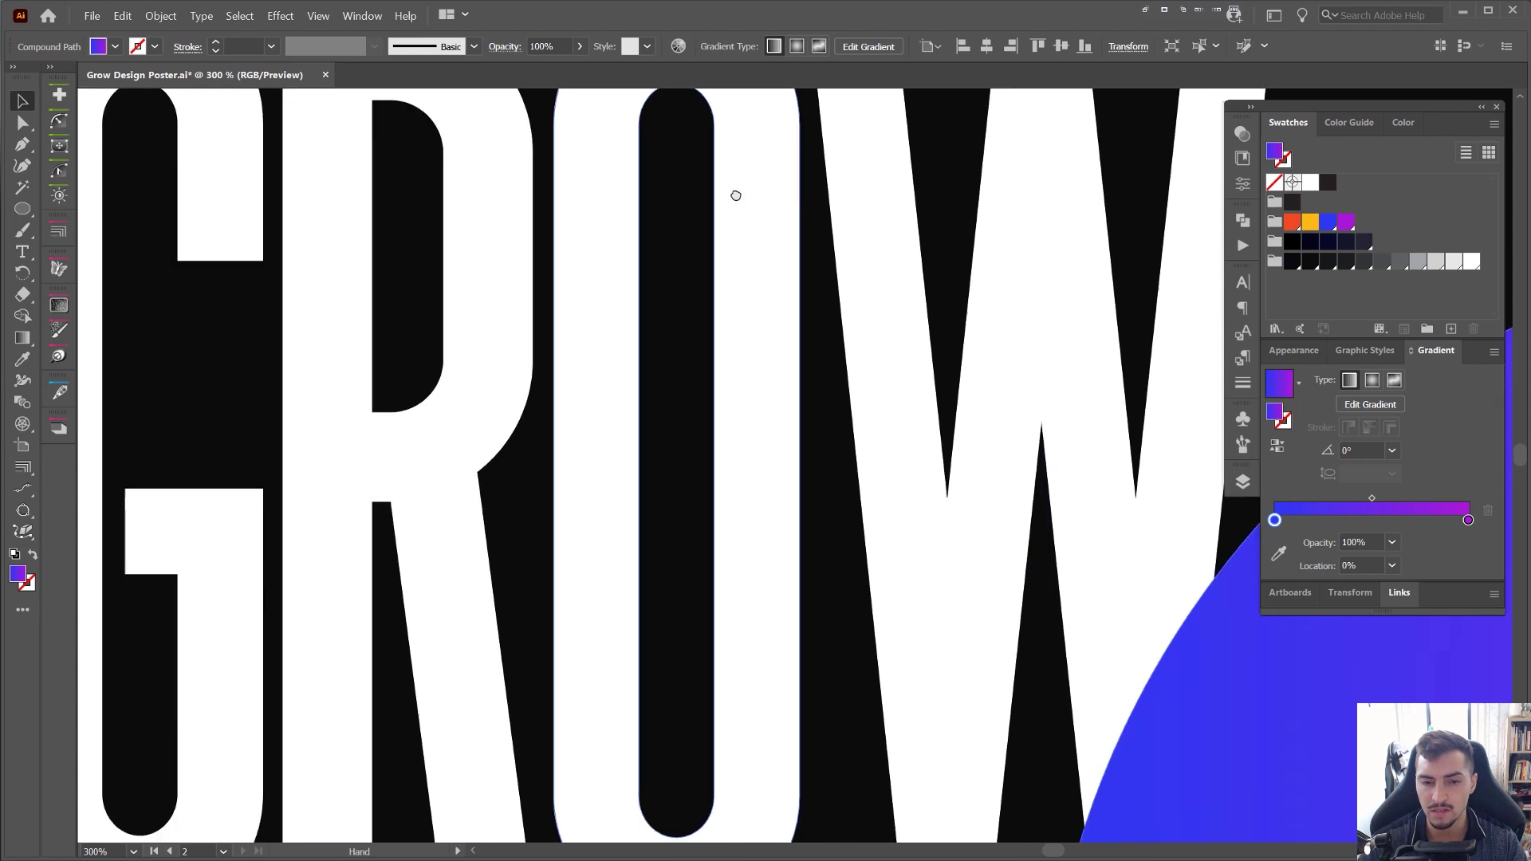
{"action": "key", "text": "ctrl+0"}
{"action": "left_click_drag", "start_coordinate": [835, 361], "coordinate": [758, 310]}
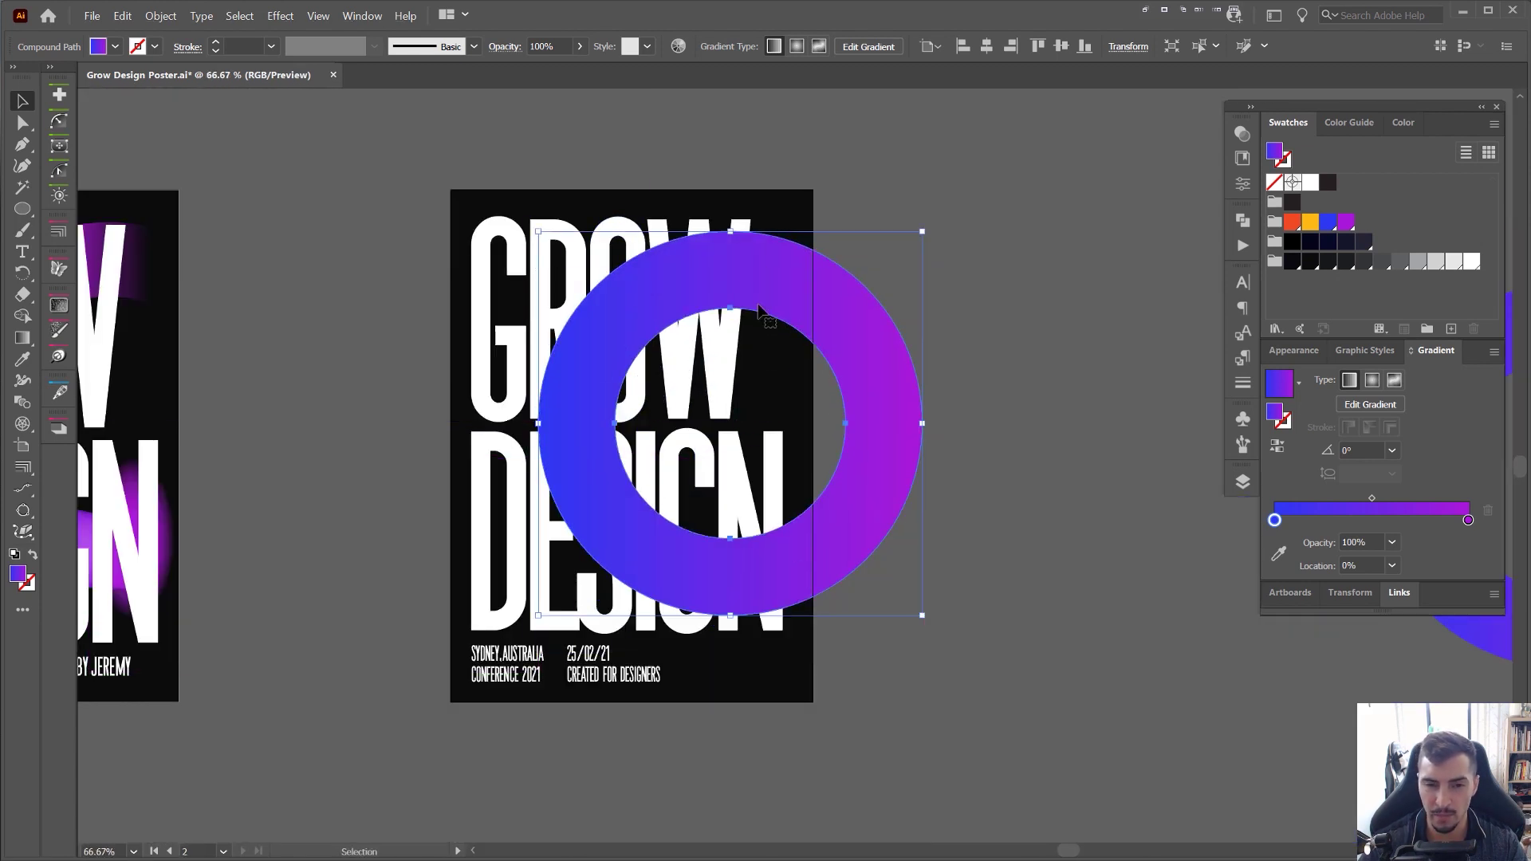
{"action": "scroll", "coordinate": [696, 313], "scroll_direction": "up", "scroll_amount": 1}
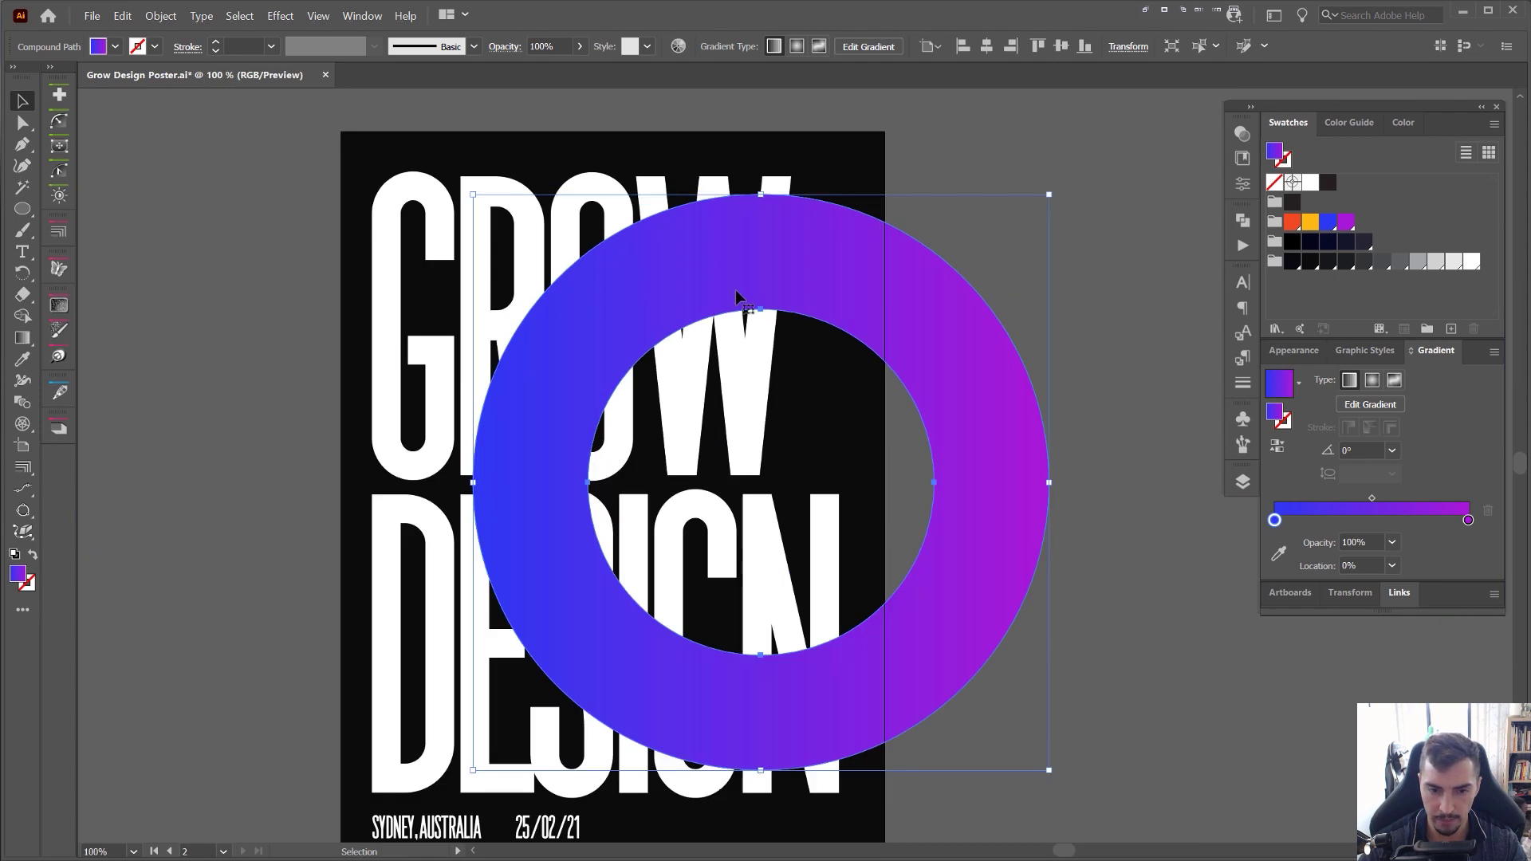
{"action": "key", "text": "shift+Down"}
{"action": "mouse_move", "coordinate": [1040, 496]}
{"action": "left_mouse_down"}
{"action": "mouse_move", "coordinate": [1074, 490]}
{"action": "mouse_move", "coordinate": [1048, 488]}
{"action": "left_mouse_up"}
{"action": "left_click", "coordinate": [1138, 289]}
{"action": "scroll", "coordinate": [1138, 289], "scroll_direction": "down", "scroll_amount": 2}
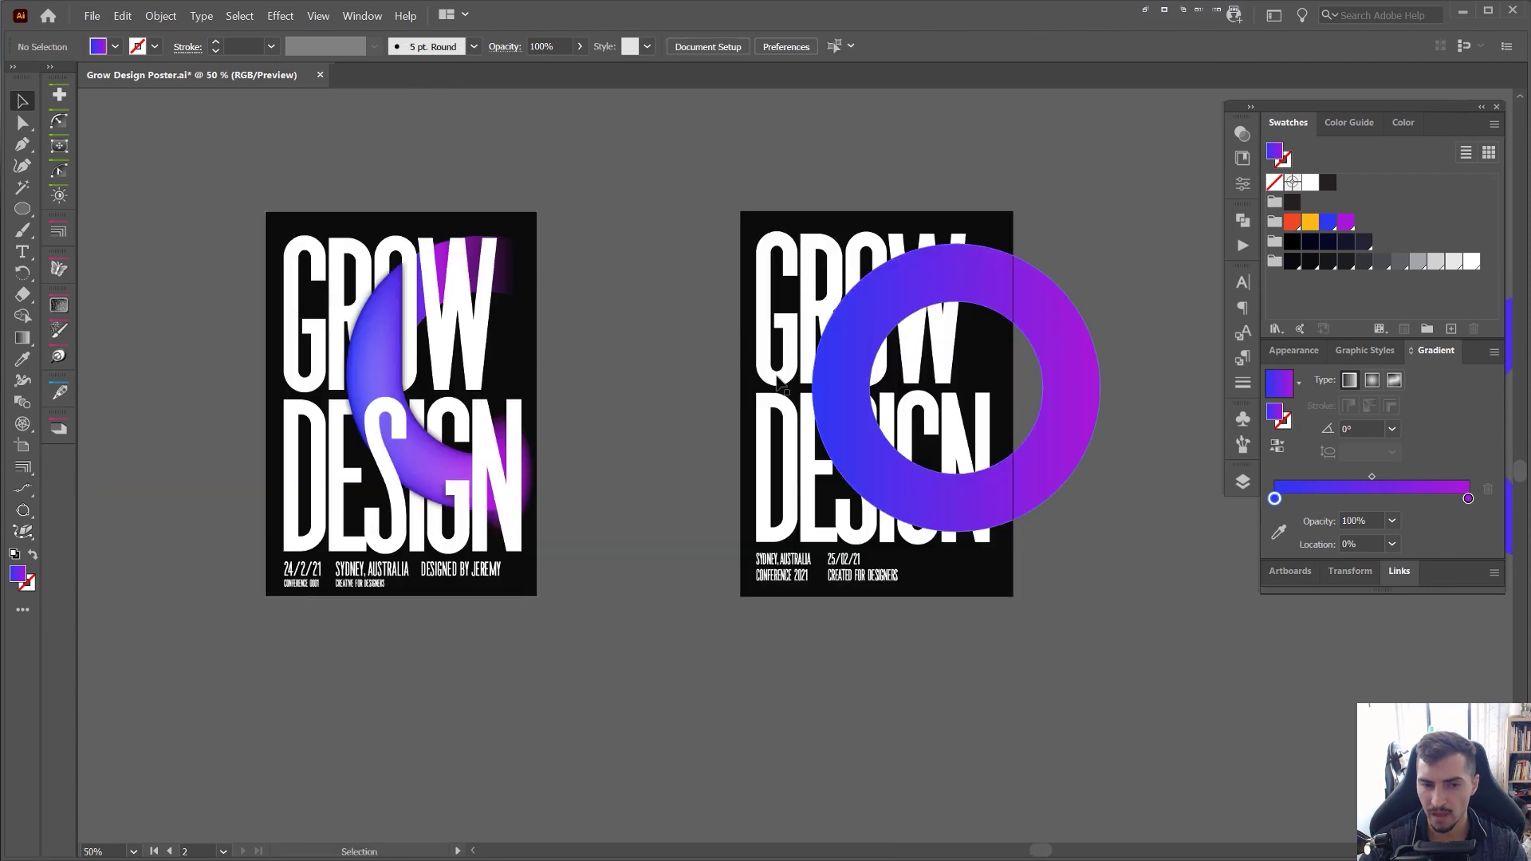
{"action": "scroll", "coordinate": [539, 369], "scroll_direction": "up", "scroll_amount": 6}
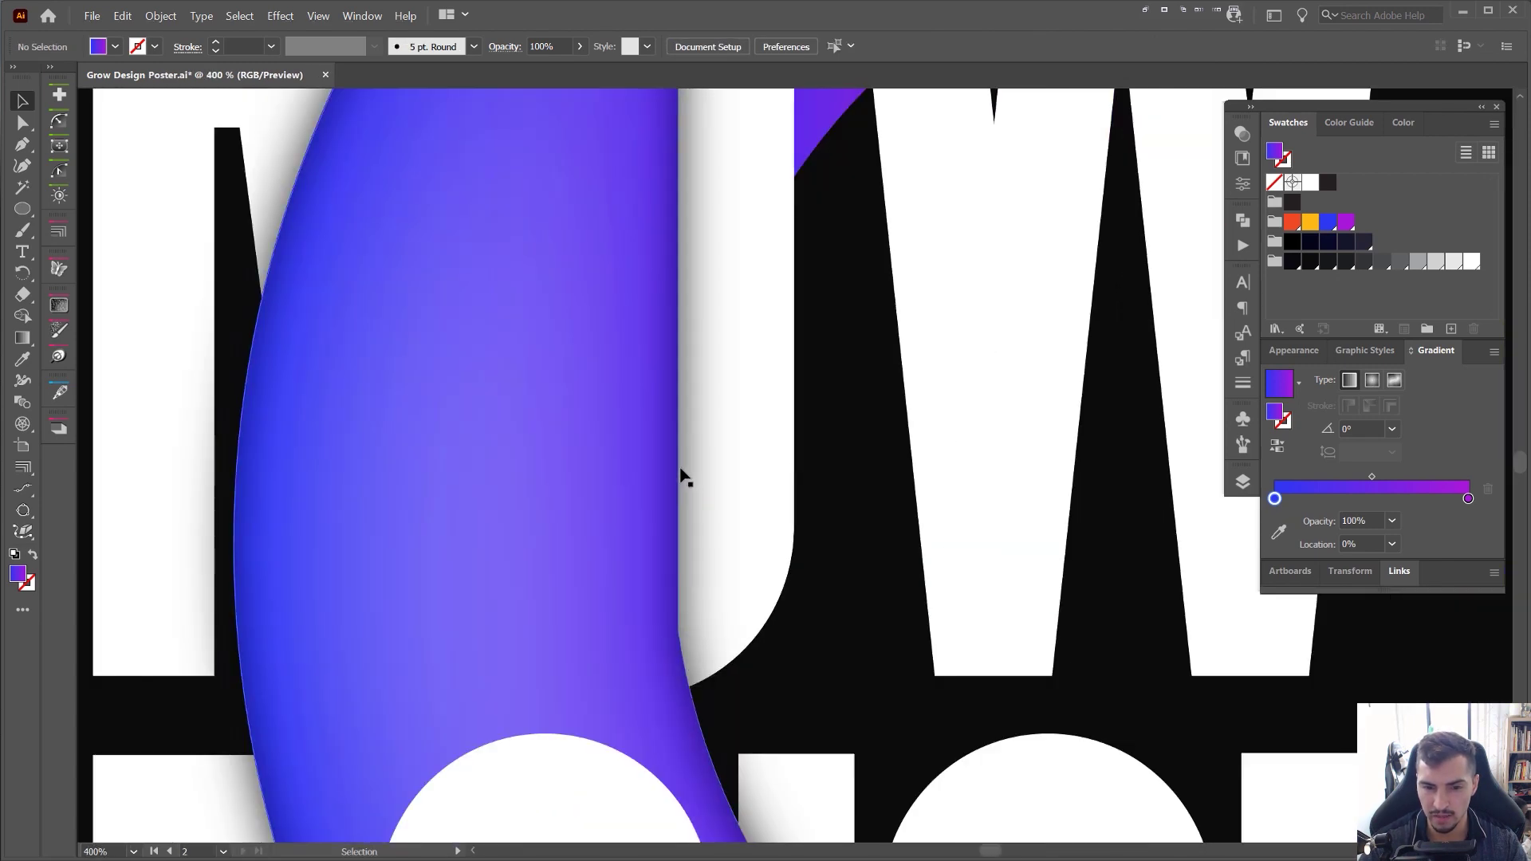
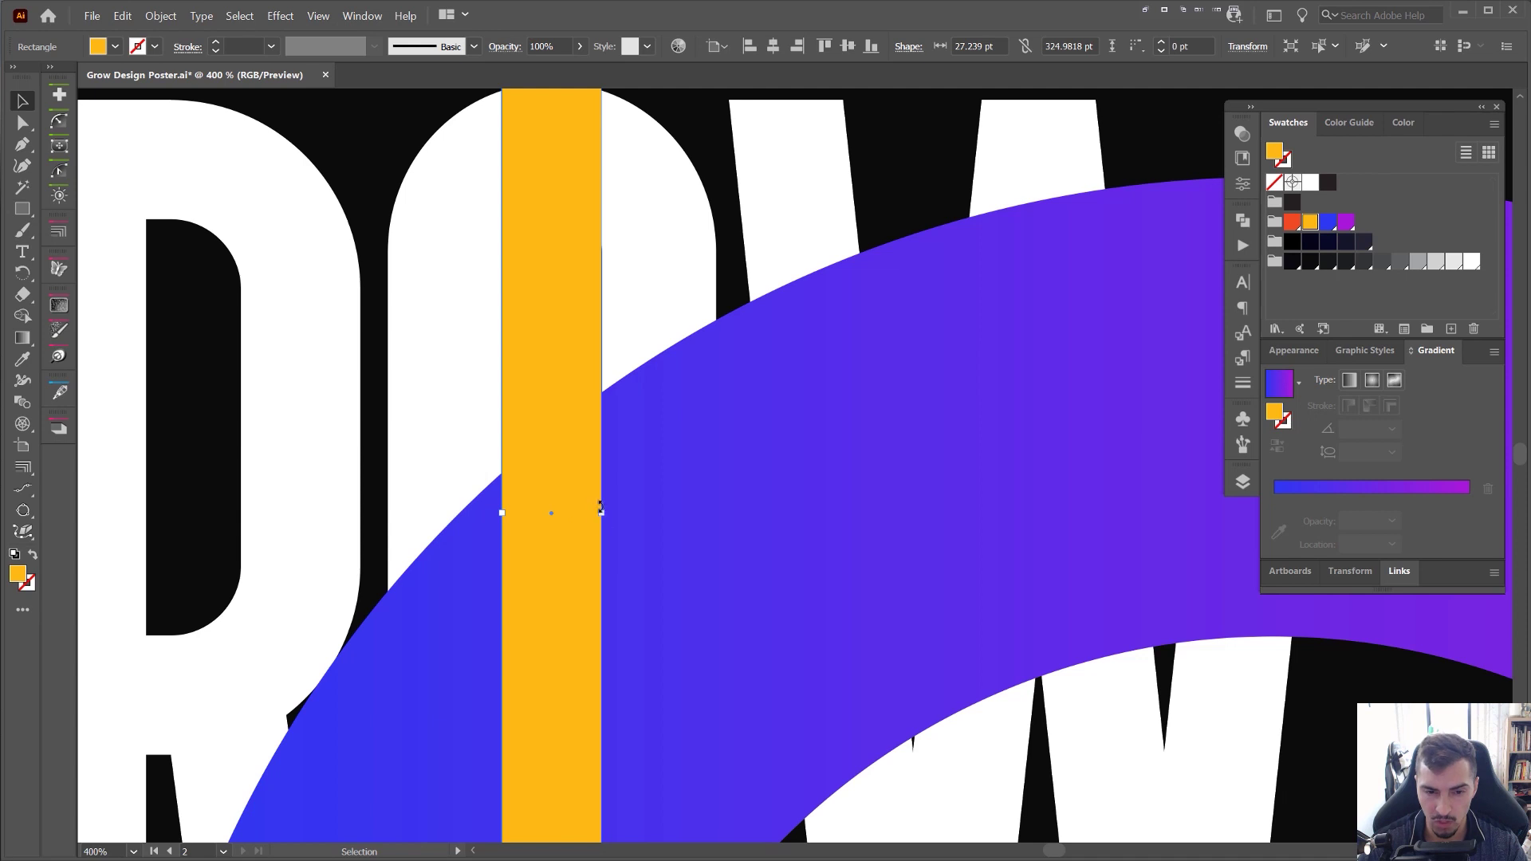
- Adjust the yellow rectangle's right edge to line up with the inner right edge of the letter O in GROW
{"action": "scroll", "coordinate": [593, 511], "scroll_direction": "up", "scroll_amount": 3}
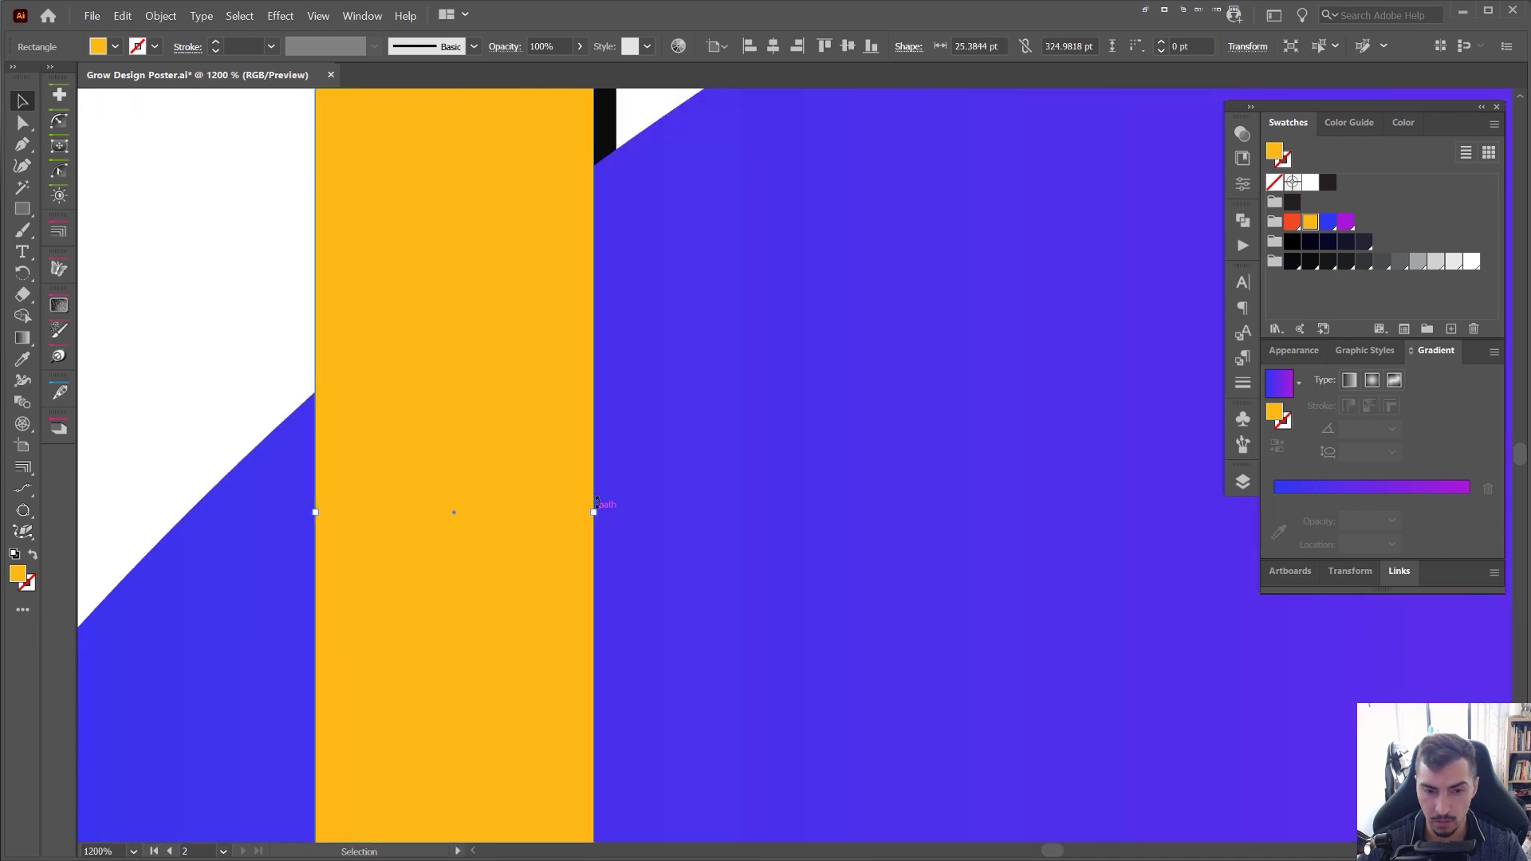
{"action": "scroll", "coordinate": [606, 527], "scroll_direction": "up", "scroll_amount": 3}
{"action": "key", "text": "Tab"}
{"action": "left_click_drag", "start_coordinate": [508, 658], "coordinate": [531, 650]}
{"action": "scroll", "coordinate": [564, 270], "scroll_direction": "up", "scroll_amount": 5}
{"action": "scroll", "coordinate": [883, 335], "scroll_direction": "up", "scroll_amount": 3}
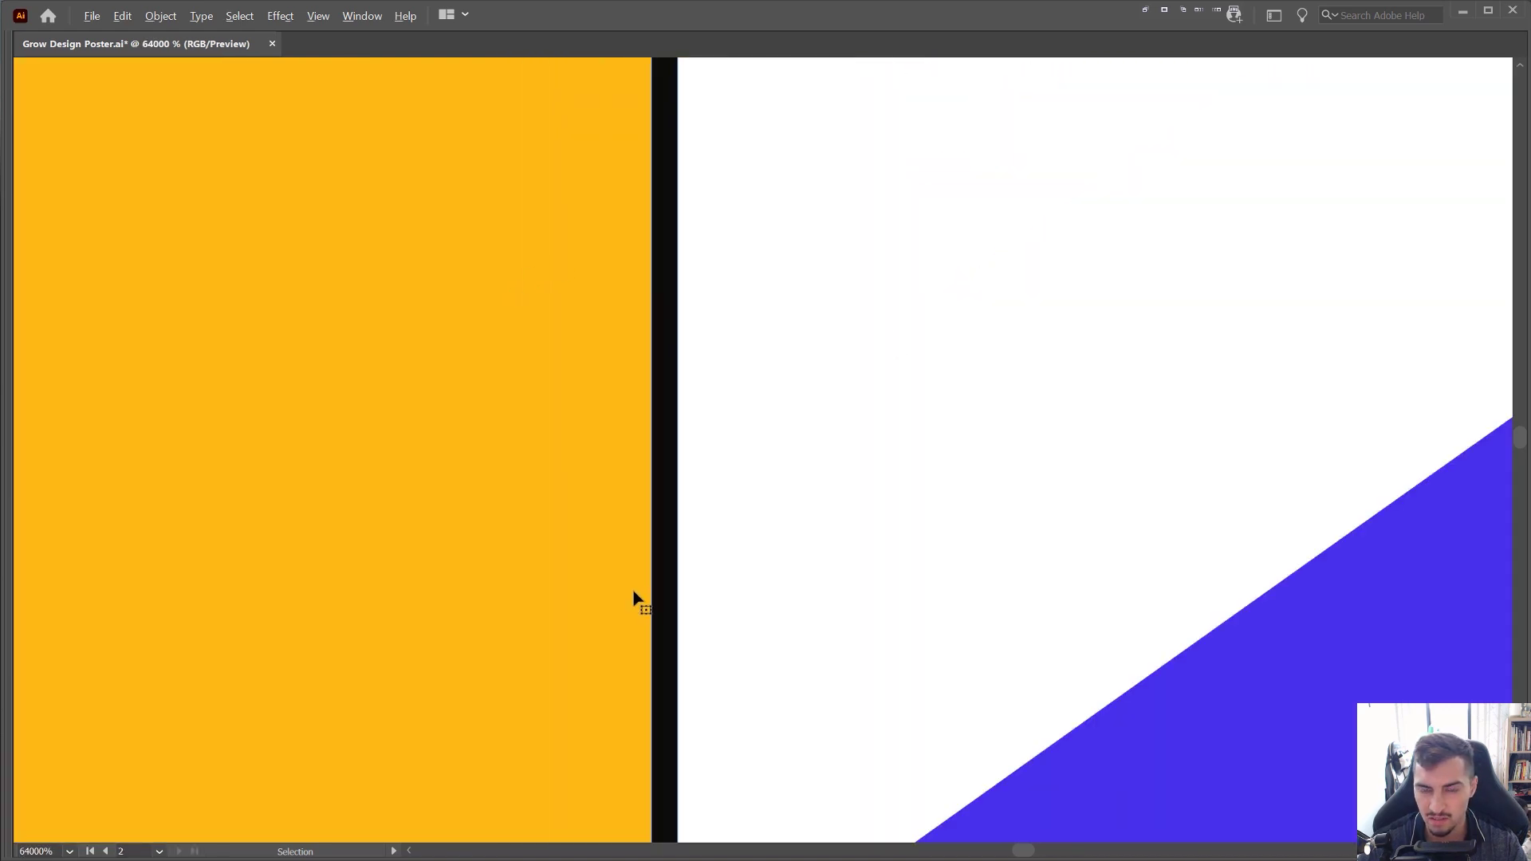
{"action": "scroll", "coordinate": [689, 556], "scroll_direction": "down", "scroll_amount": 10}
{"action": "scroll", "coordinate": [714, 473], "scroll_direction": "up", "scroll_amount": 2}
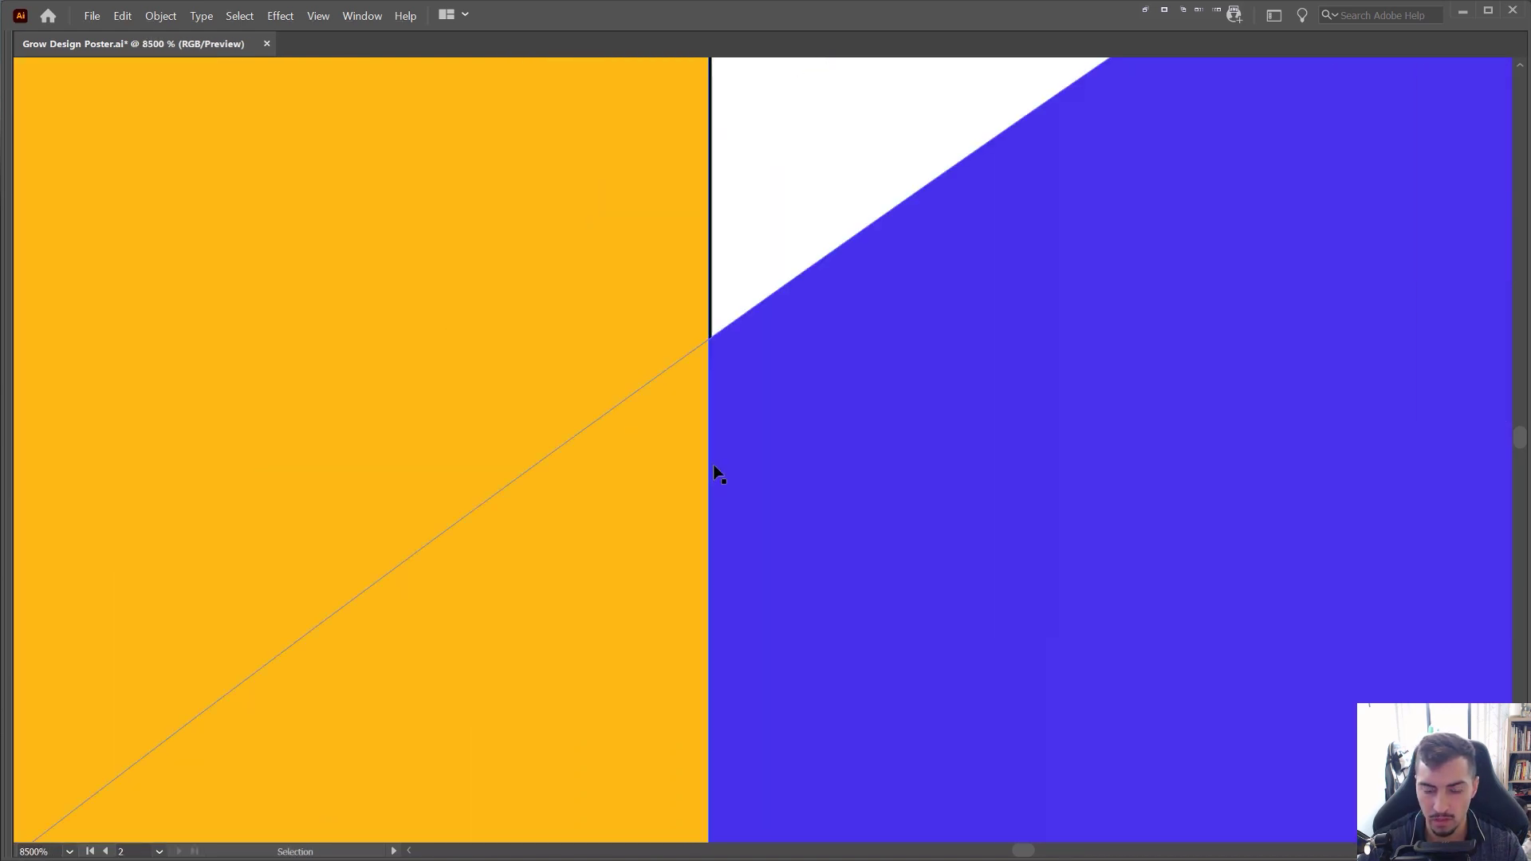
{"action": "left_click_drag", "start_coordinate": [713, 385], "coordinate": [715, 304]}
{"action": "scroll", "coordinate": [714, 304], "scroll_direction": "down", "scroll_amount": 2}
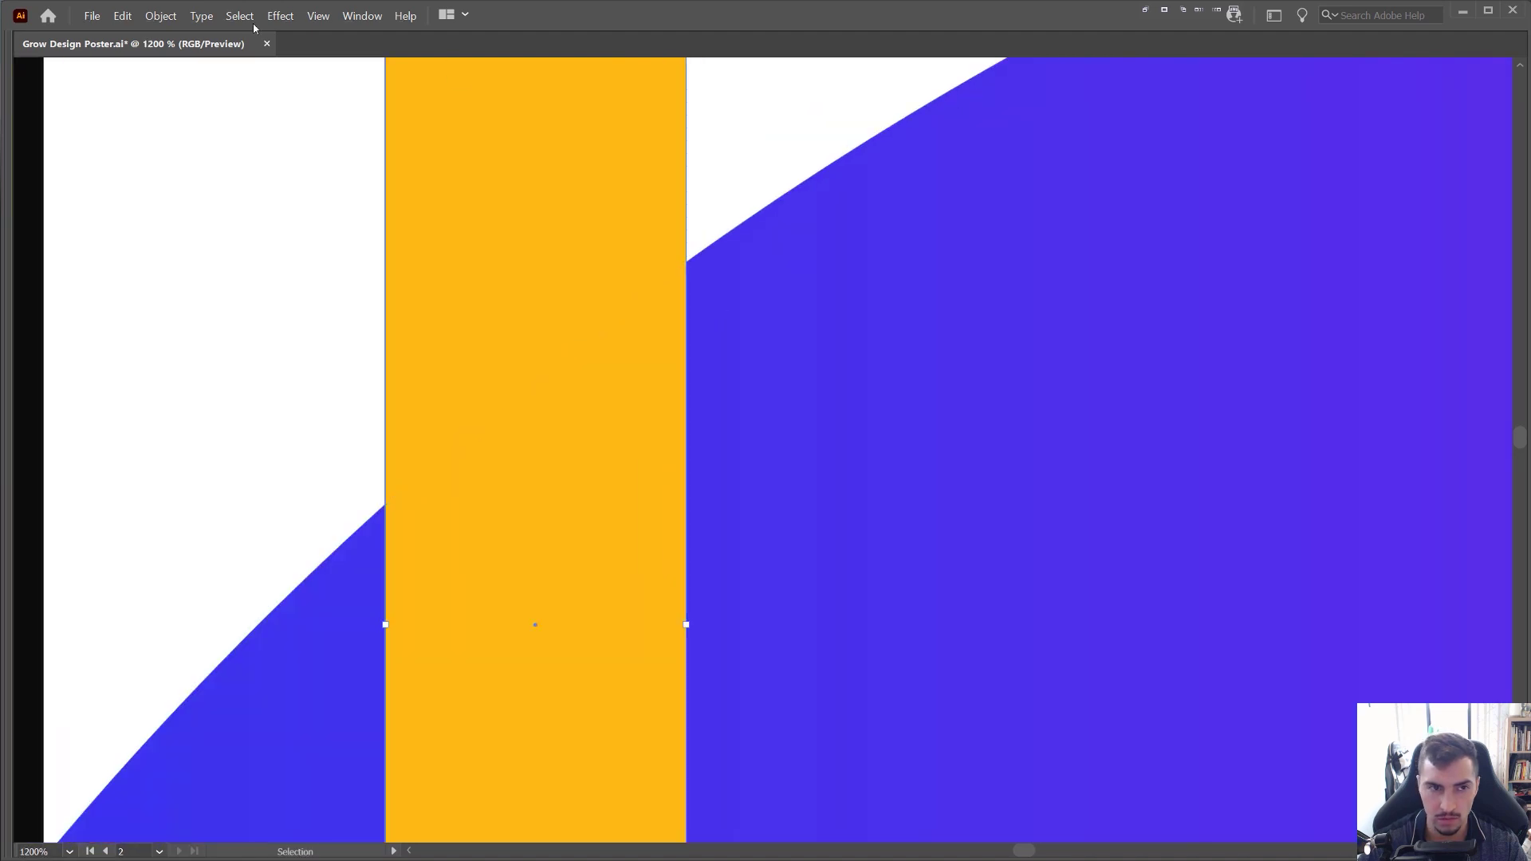
- Fine-tune the yellow rectangle's right edge at high magnification so it sits exactly on the O's inner edge
{"action": "key", "text": "ctrl+y"}
{"action": "key", "text": "ctrl+y"}
{"action": "key", "text": "v"}
{"action": "key", "text": "alt+v"}
{"action": "key", "text": "Escape"}
{"action": "scroll", "coordinate": [686, 625], "scroll_direction": "up", "scroll_amount": 5}
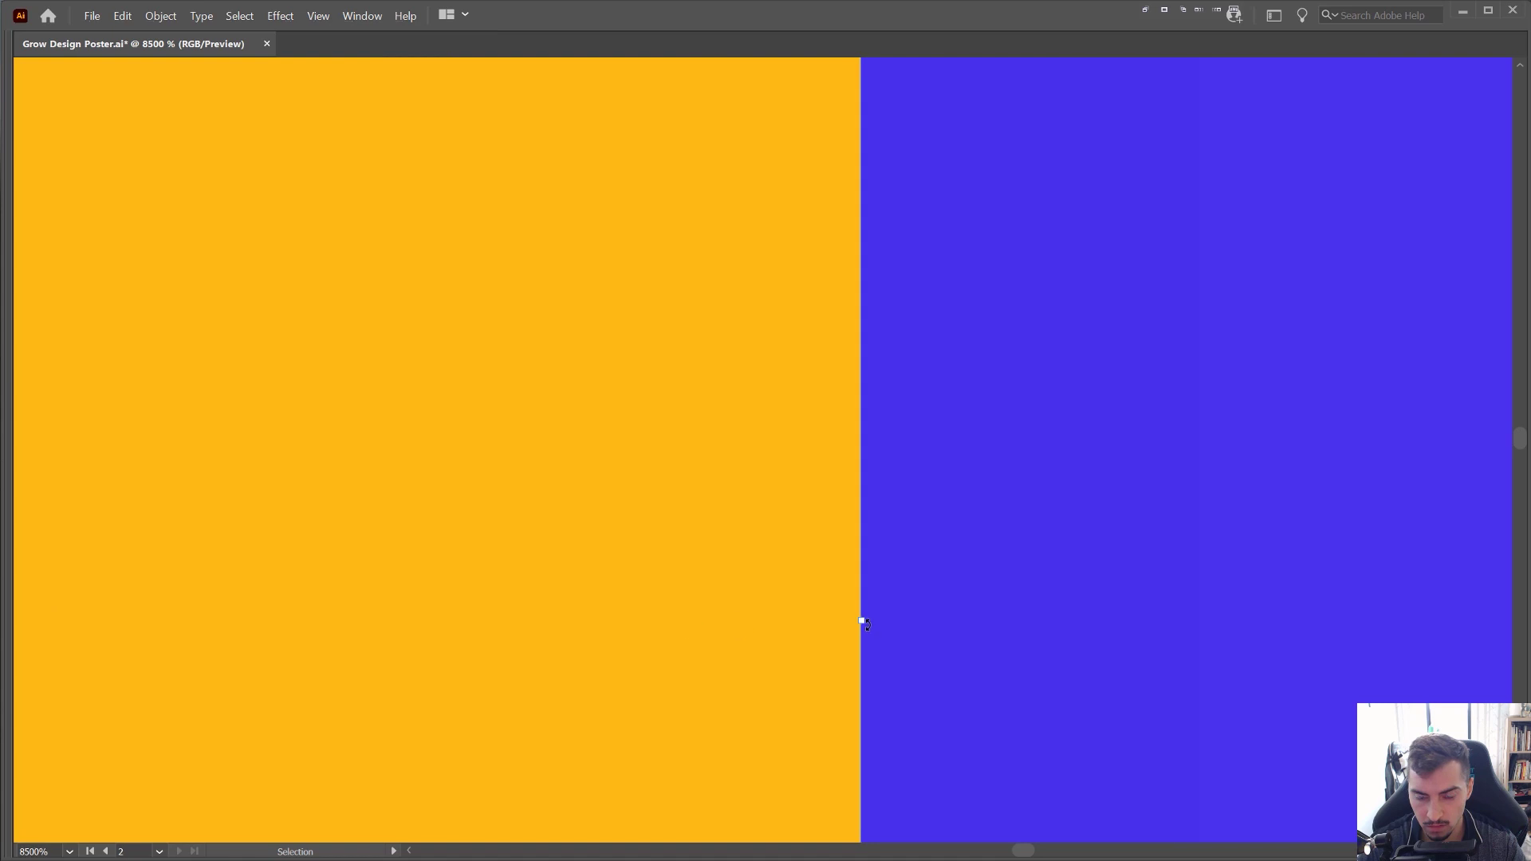
{"action": "left_click_drag", "start_coordinate": [863, 622], "coordinate": [861, 622]}
{"action": "scroll", "coordinate": [885, 642], "scroll_direction": "down", "scroll_amount": 4}
- Examine in outline view how the yellow rectangle's edges line up with the inside of the letter O, and return to the preview
{"action": "left_click_drag", "start_coordinate": [905, 239], "coordinate": [786, 782]}
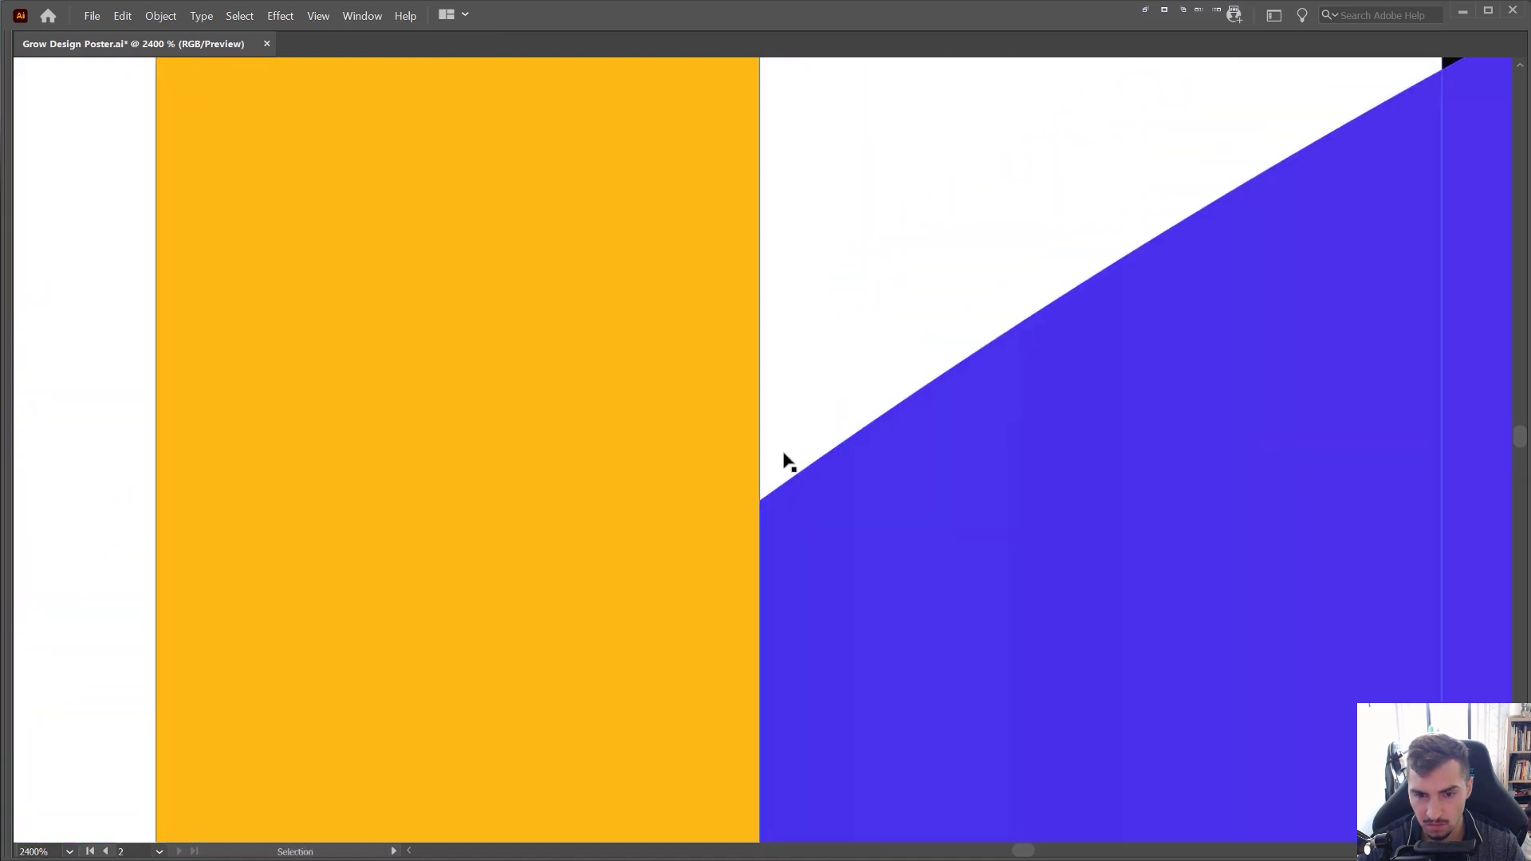
{"action": "scroll", "coordinate": [758, 491], "scroll_direction": "up", "scroll_amount": 4}
{"action": "scroll", "coordinate": [865, 463], "scroll_direction": "up", "scroll_amount": 5}
{"action": "key", "text": "ctrl+y"}
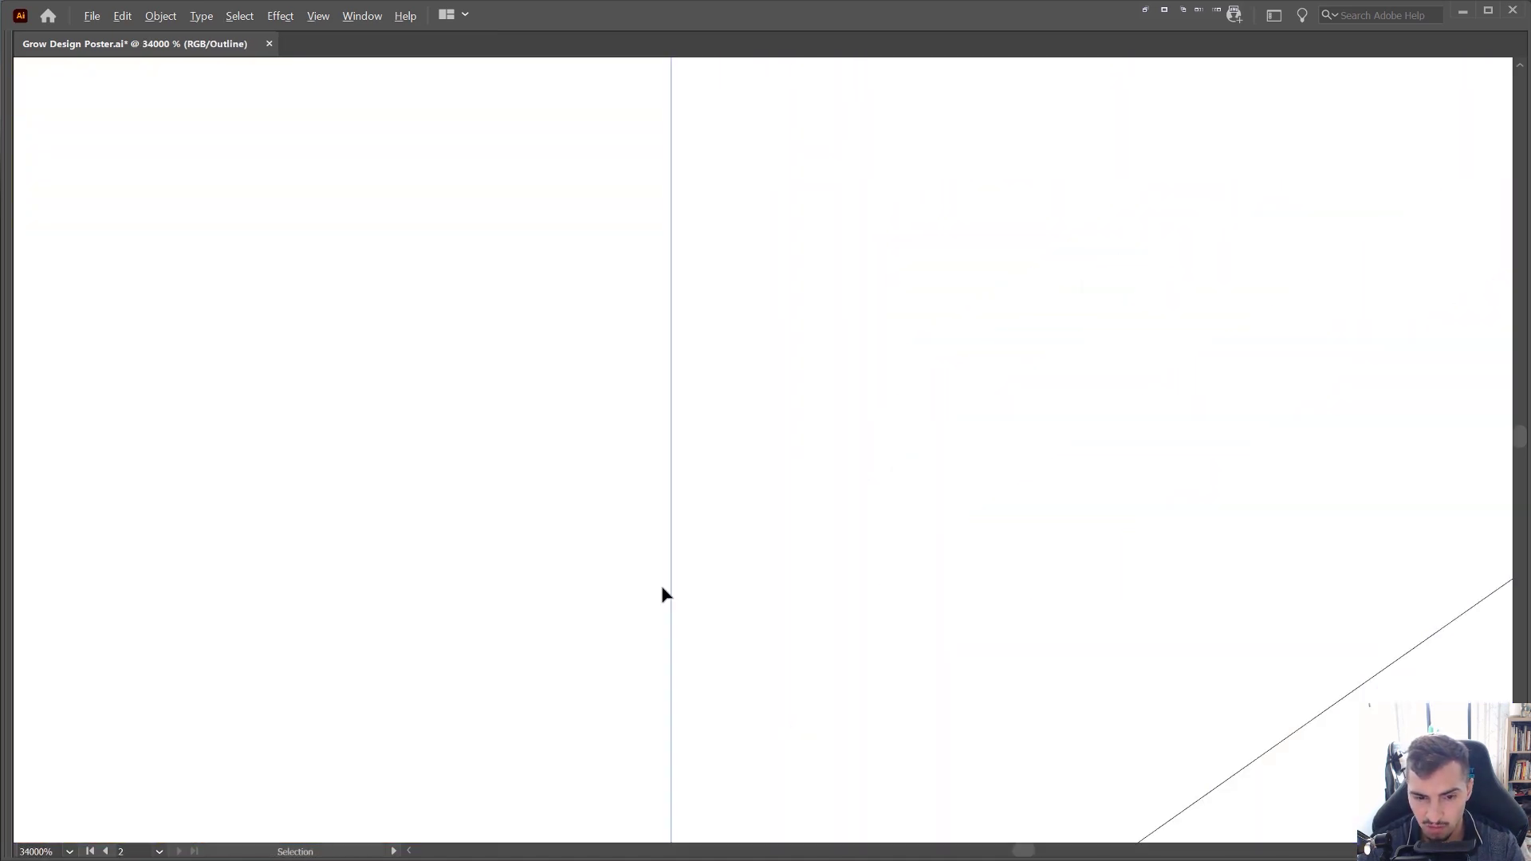
{"action": "scroll", "coordinate": [662, 590], "scroll_direction": "down", "scroll_amount": 8}
{"action": "key", "text": "a"}
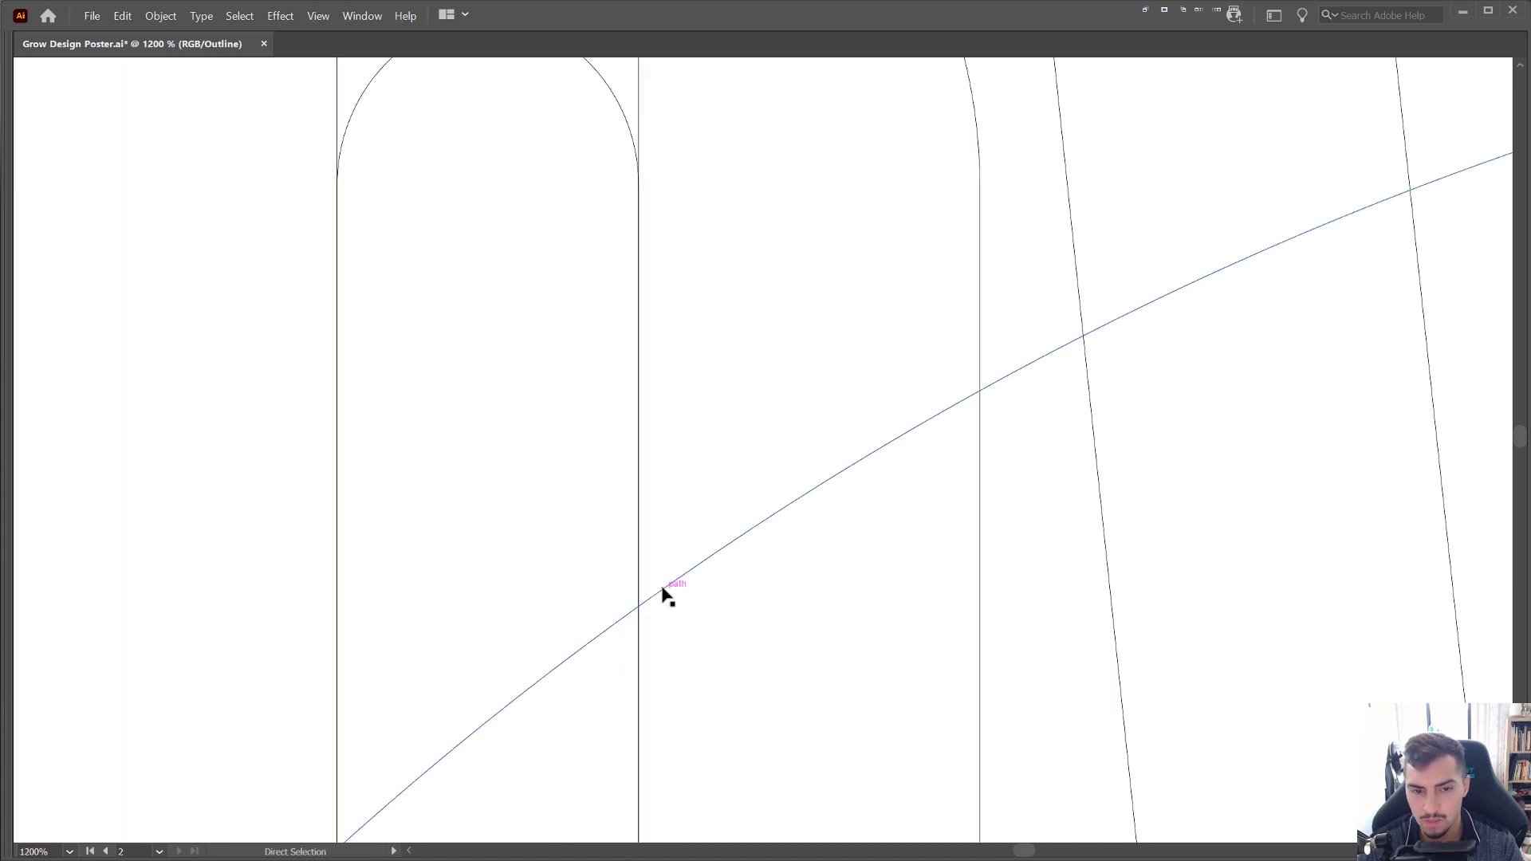
{"action": "key", "text": "ctrl+t"}
{"action": "key", "text": "ctrl+t"}
{"action": "key", "text": "ctrl+y"}
{"action": "scroll", "coordinate": [678, 582], "scroll_direction": "down", "scroll_amount": 6}
{"action": "key", "text": "v"}
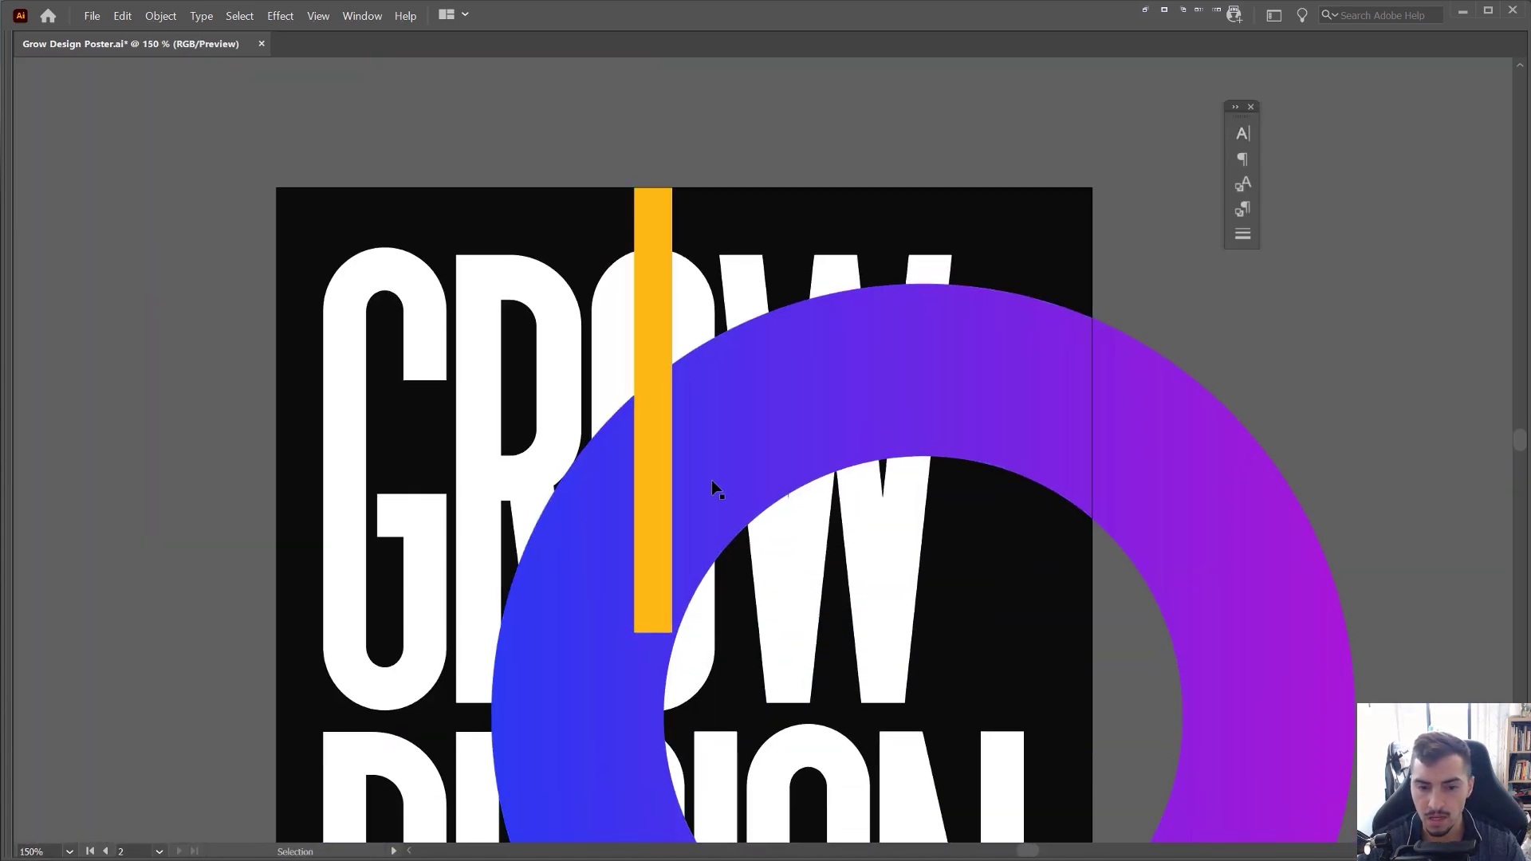
- Lengthen the yellow rectangle downward so it crosses the whole ring to just below its lower edge
{"action": "left_click_drag", "start_coordinate": [693, 673], "coordinate": [663, 701]}
{"action": "left_click_drag", "start_coordinate": [742, 258], "coordinate": [715, 461]}
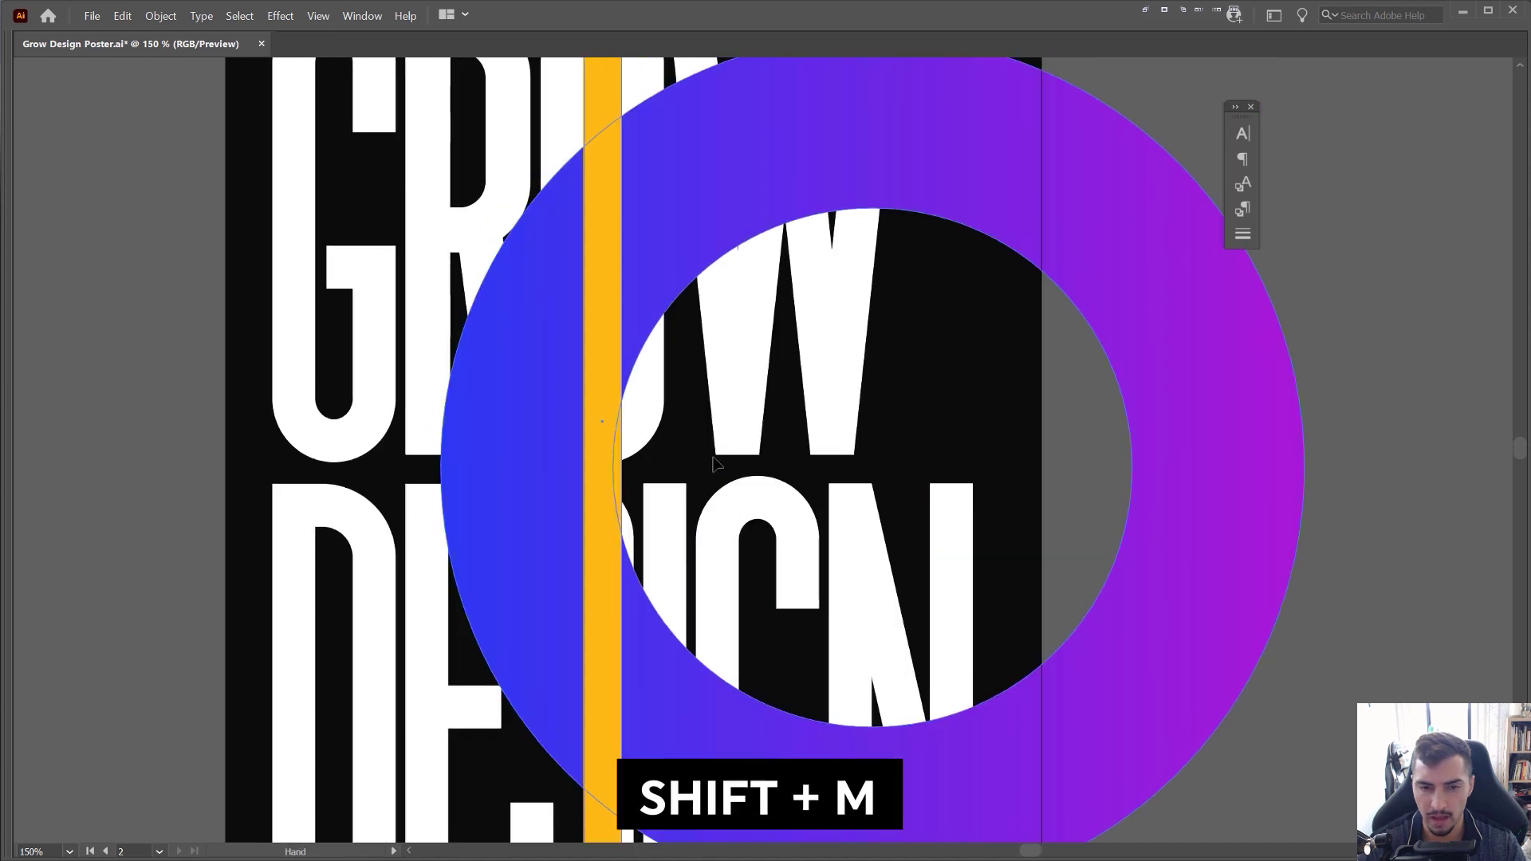
{"action": "scroll", "coordinate": [712, 431], "scroll_direction": "down", "scroll_amount": 2}
- Trim away the parts of the yellow rectangle that lie outside the ring with the Shape Builder
{"action": "left_click", "coordinate": [719, 266]}
{"action": "left_click", "coordinate": [658, 347], "text": "shift"}
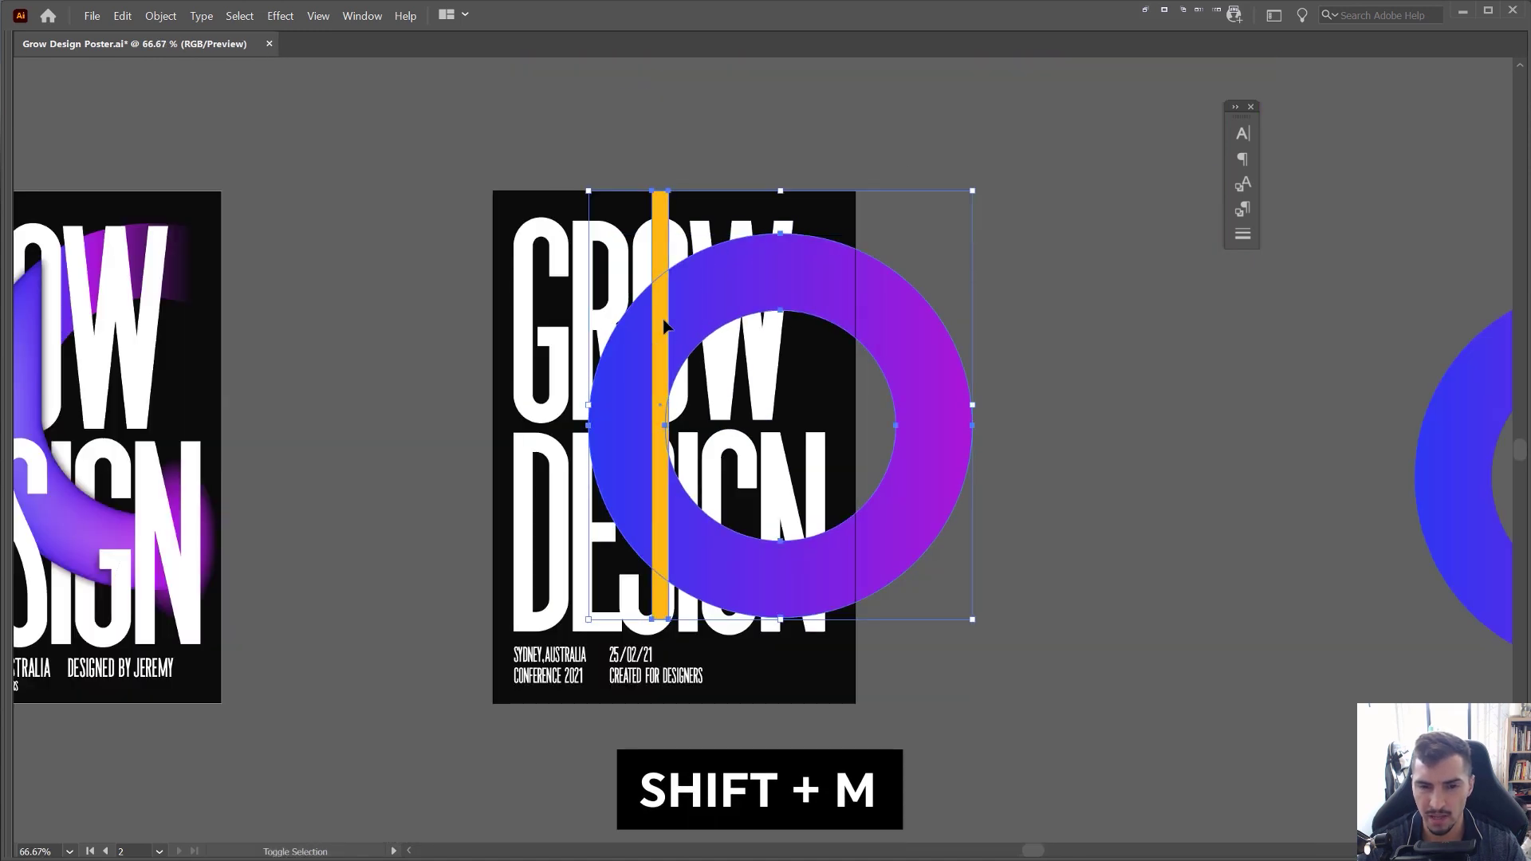
{"action": "key", "text": "shift+m"}
{"action": "scroll", "coordinate": [692, 285], "scroll_direction": "up", "scroll_amount": 2}
{"action": "scroll", "coordinate": [710, 130], "scroll_direction": "down", "scroll_amount": 1}
{"action": "key", "text": "alt+v"}
{"action": "key", "text": "Escape"}
{"action": "key", "text": "v"}
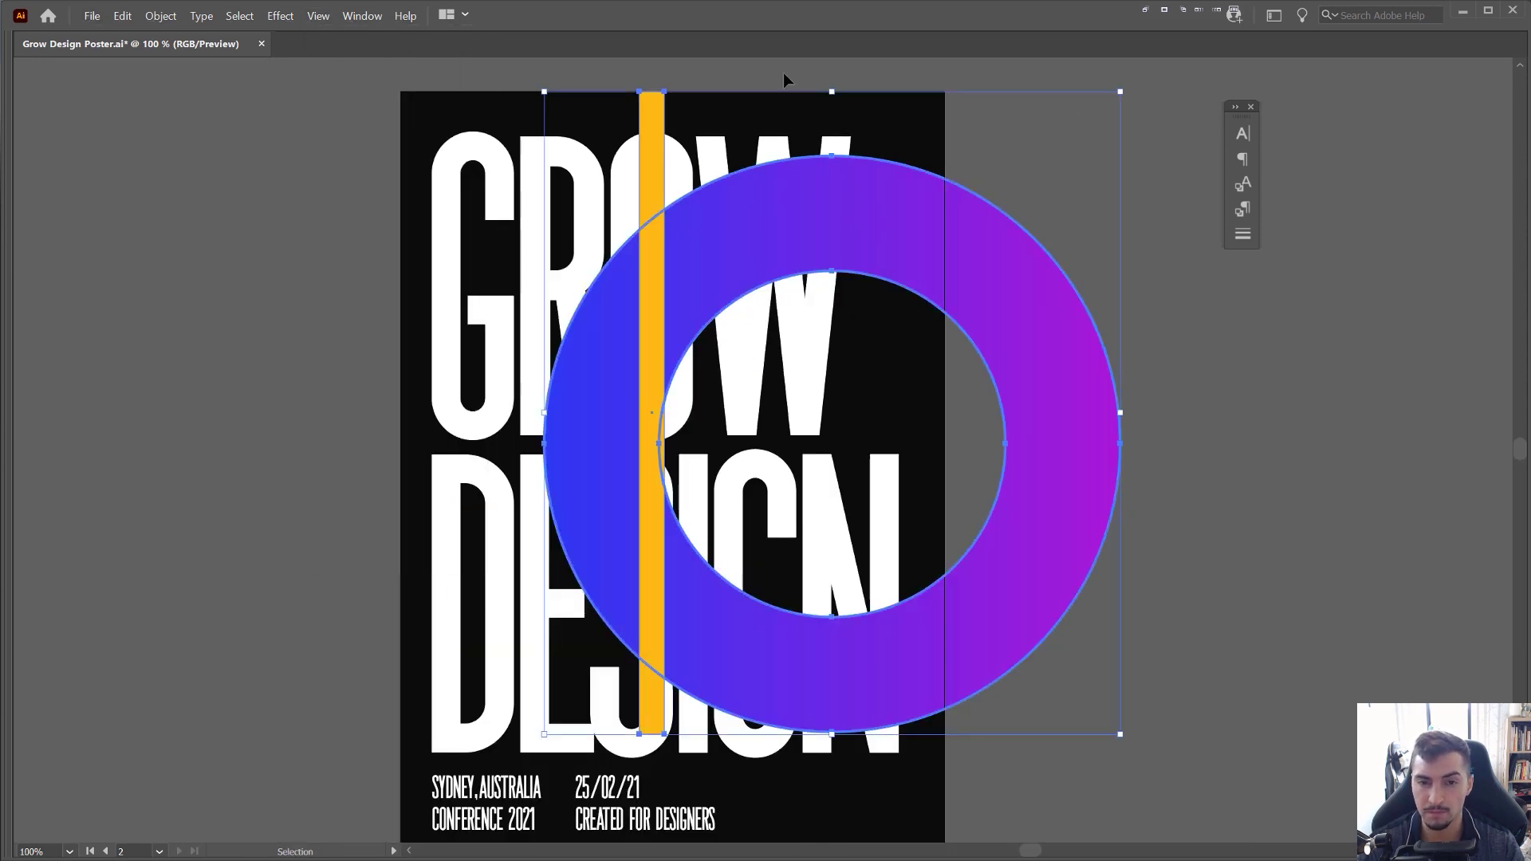
{"action": "key", "text": "shift+m"}
{"action": "left_click", "coordinate": [651, 159], "text": "alt"}
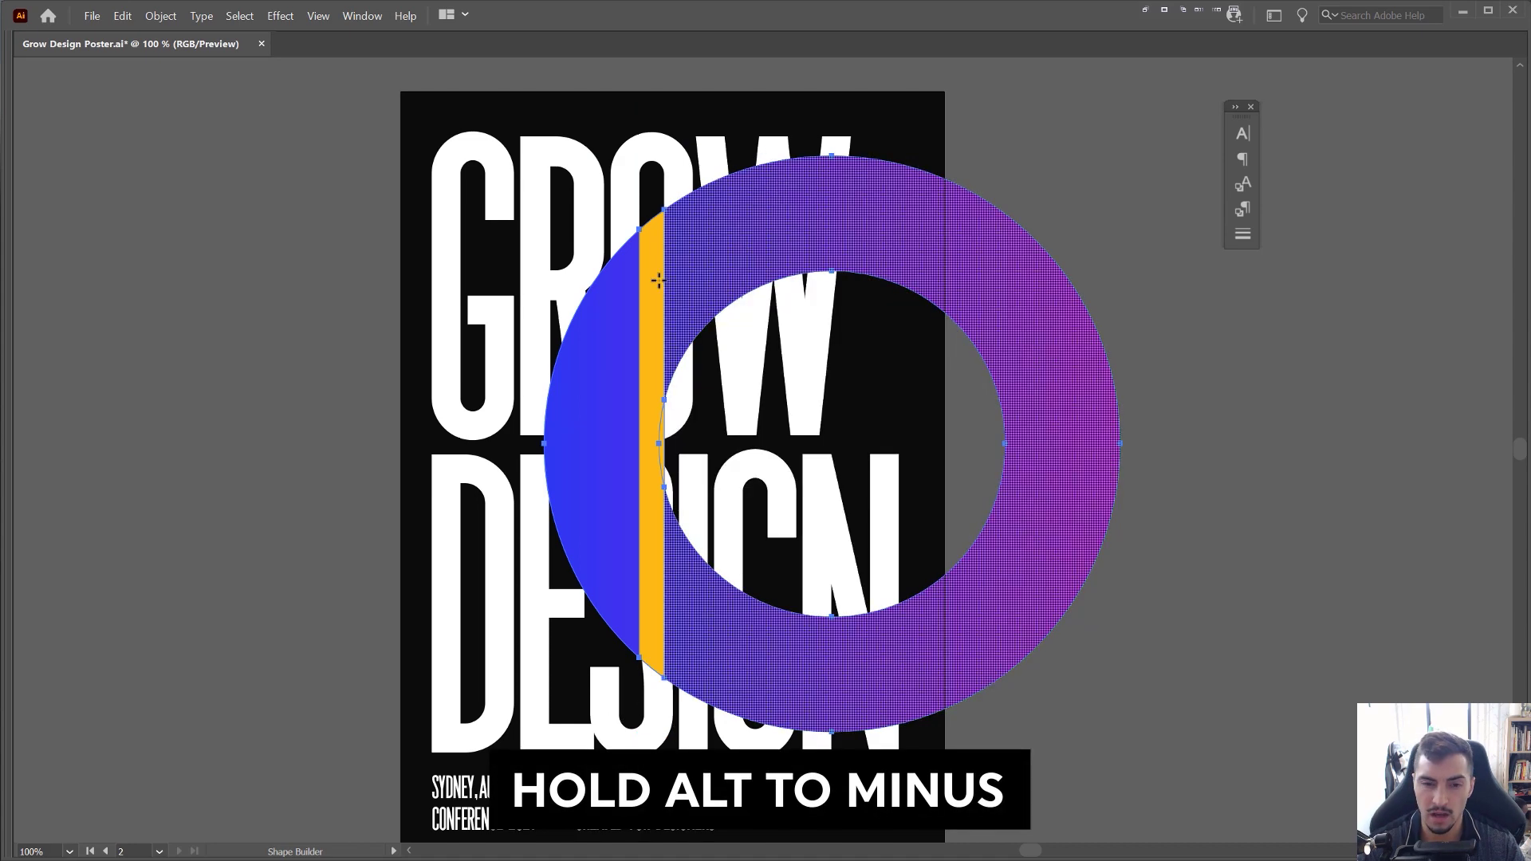
- Draw a rectangle from the poster's right edge over the overhanging part of the ring and give it the yellow strip's fill
{"action": "scroll", "coordinate": [839, 212], "scroll_direction": "up", "scroll_amount": 1}
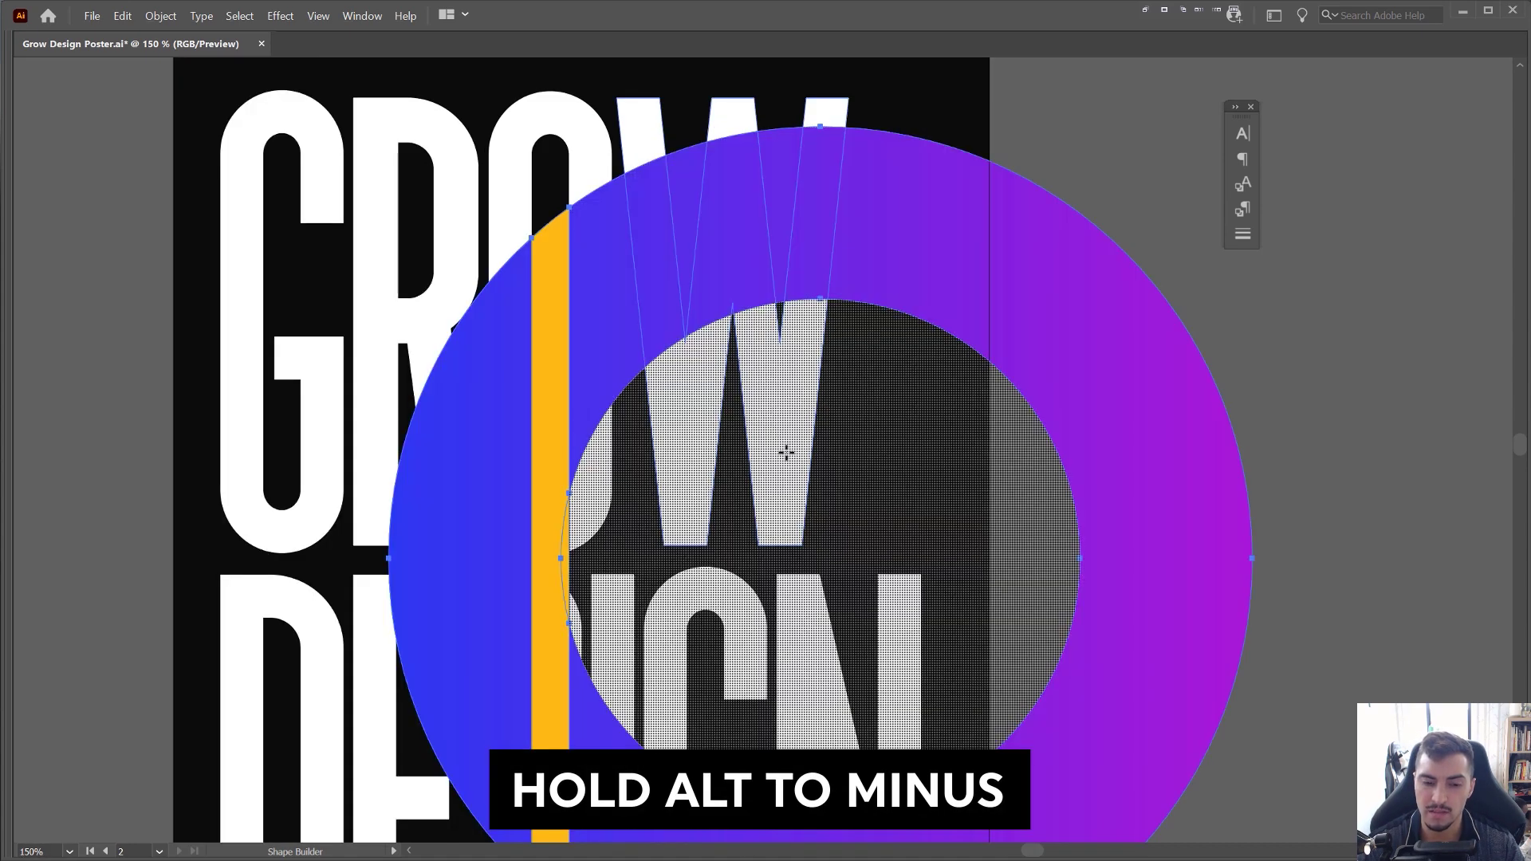
{"action": "left_click_drag", "start_coordinate": [799, 454], "coordinate": [813, 351]}
{"action": "scroll", "coordinate": [913, 236], "scroll_direction": "down", "scroll_amount": 2}
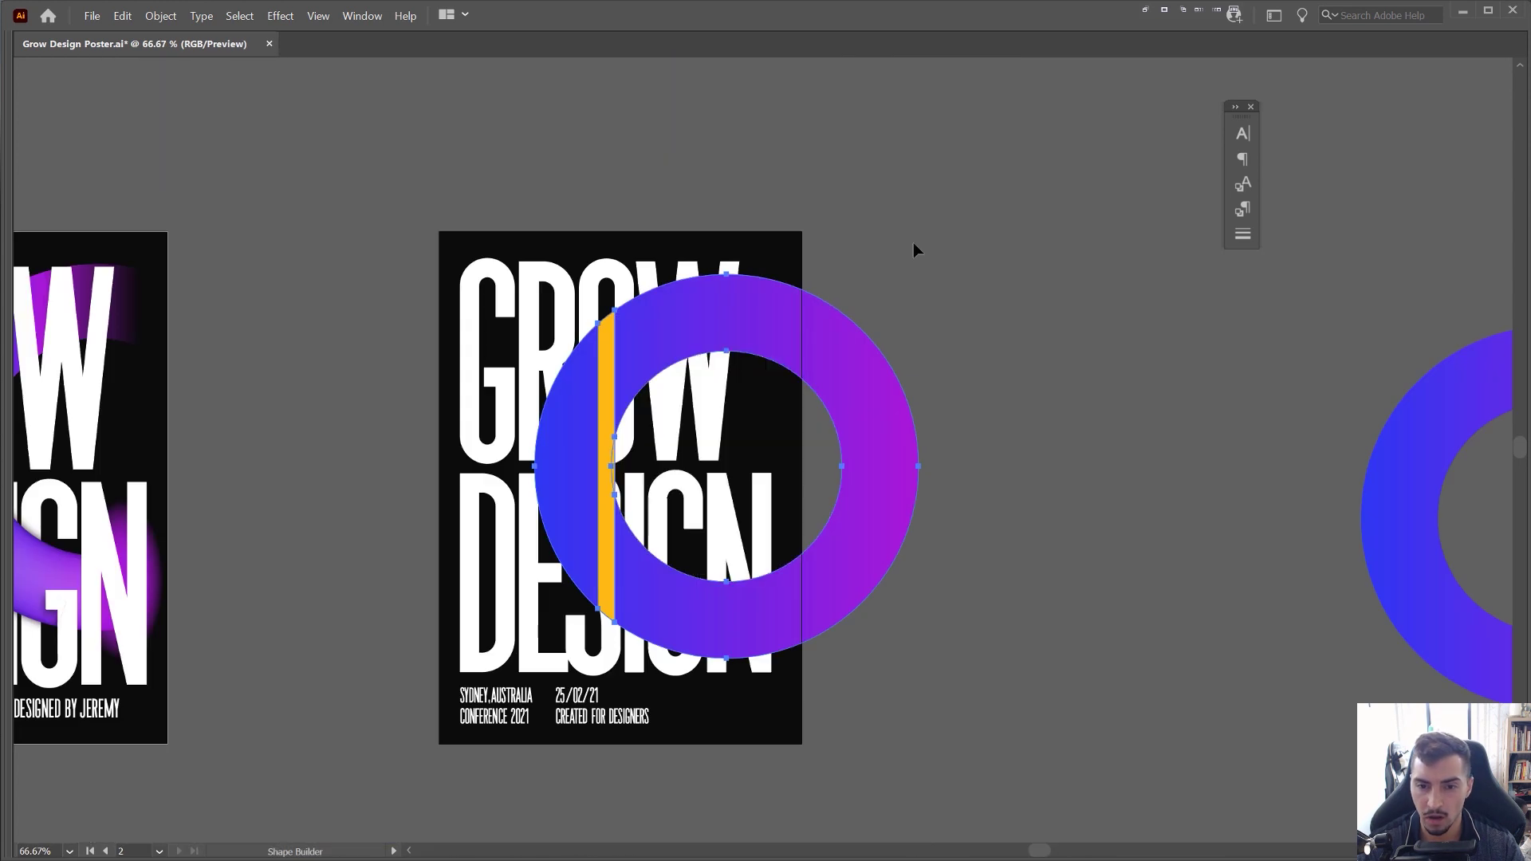
{"action": "key", "text": "m"}
{"action": "left_click_drag", "start_coordinate": [990, 209], "coordinate": [801, 689]}
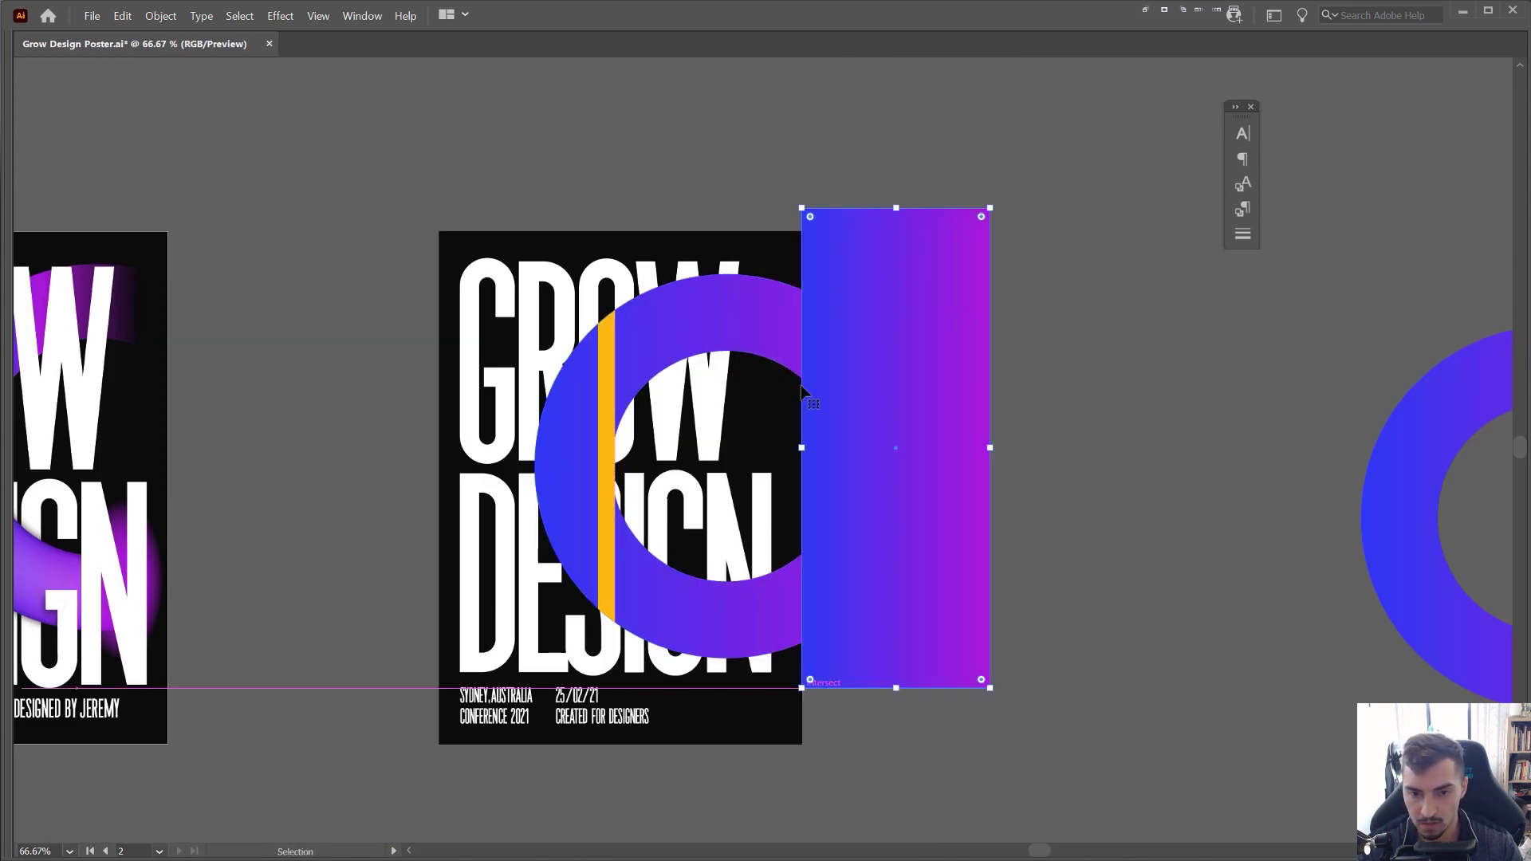
{"action": "key", "text": "i"}
{"action": "left_click", "coordinate": [606, 342]}
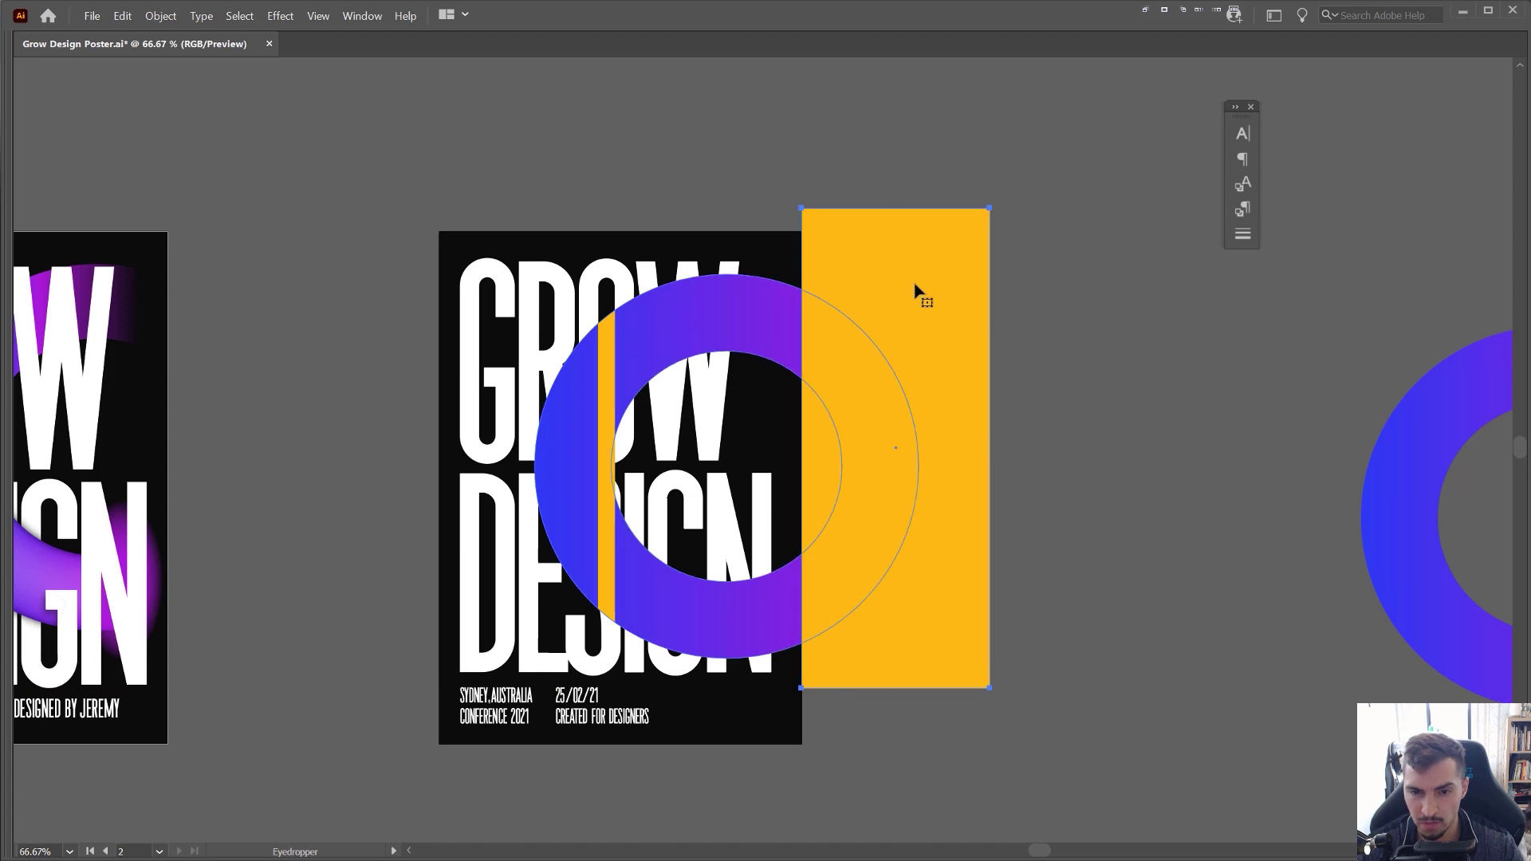
- Split off the ring's upper section between the yellow strip and the poster's right edge with the Shape Builder
{"action": "left_click", "coordinate": [668, 338], "text": "shift"}
{"action": "key", "text": "shift+m"}
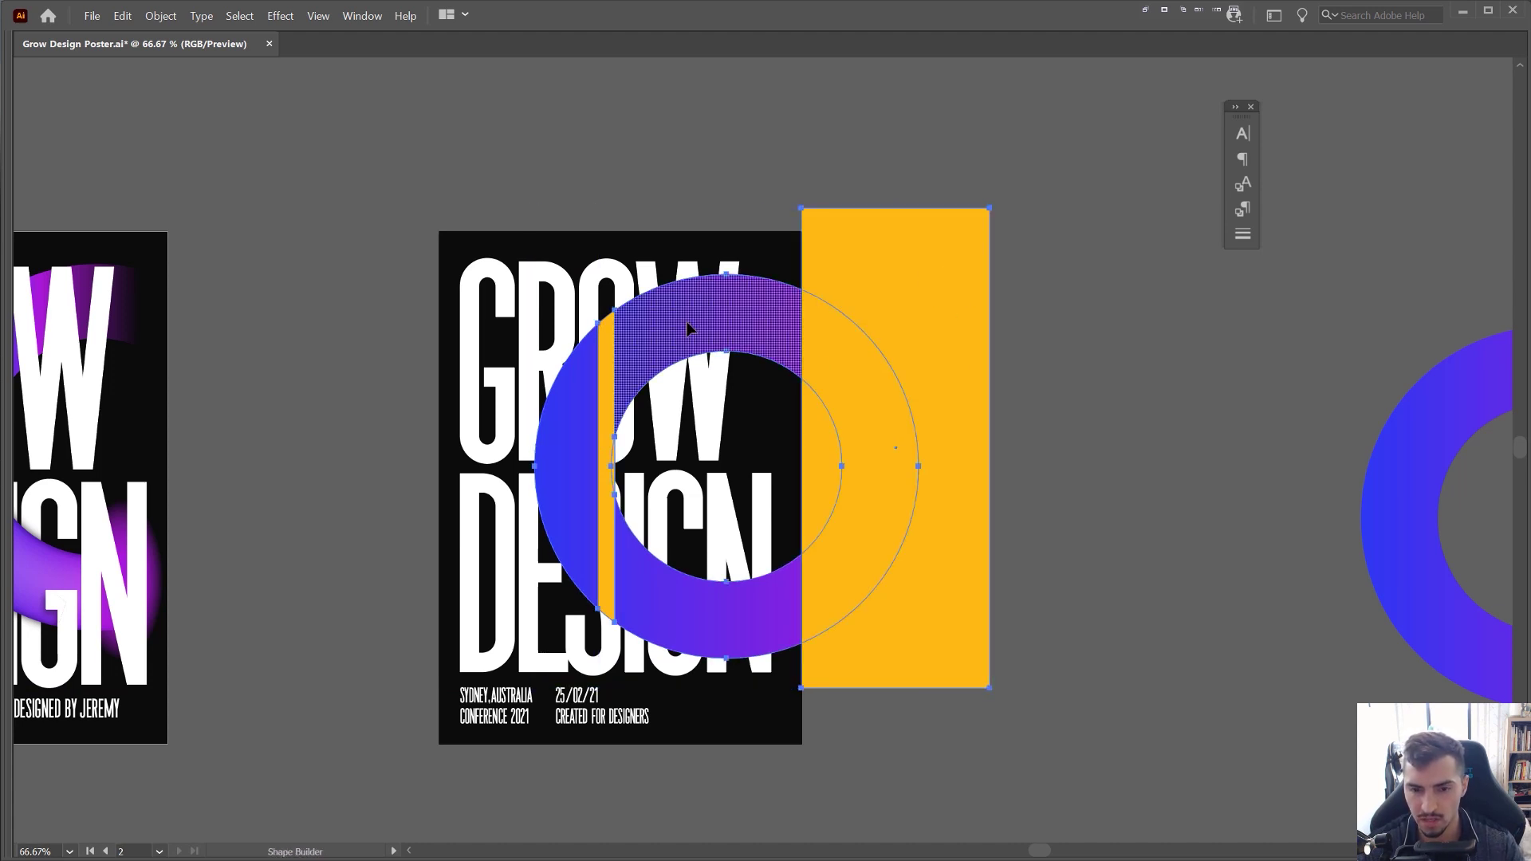
{"action": "scroll", "coordinate": [671, 339], "scroll_direction": "up", "scroll_amount": 3, "text": "alt"}
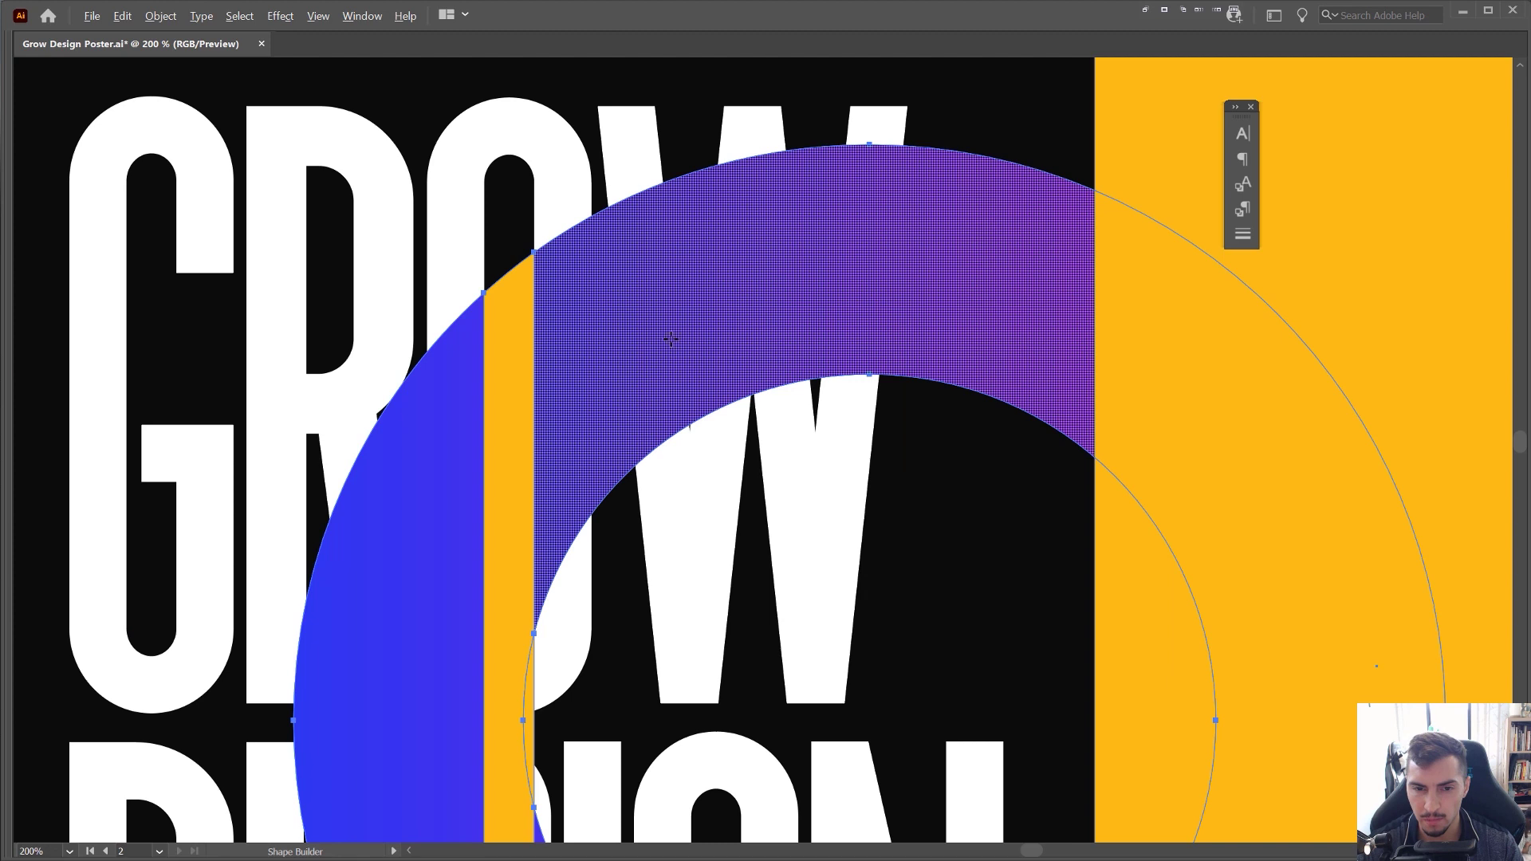
{"action": "left_click", "coordinate": [683, 298]}
{"action": "scroll", "coordinate": [684, 298], "scroll_direction": "down", "scroll_amount": 3, "text": "alt"}
{"action": "left_click_drag", "start_coordinate": [1021, 435], "coordinate": [937, 441]}
{"action": "key", "text": "v"}
- Try removing the large yellow block beside the poster, and undo the removal
{"action": "left_click", "coordinate": [1129, 227]}
{"action": "left_click", "coordinate": [1046, 260]}
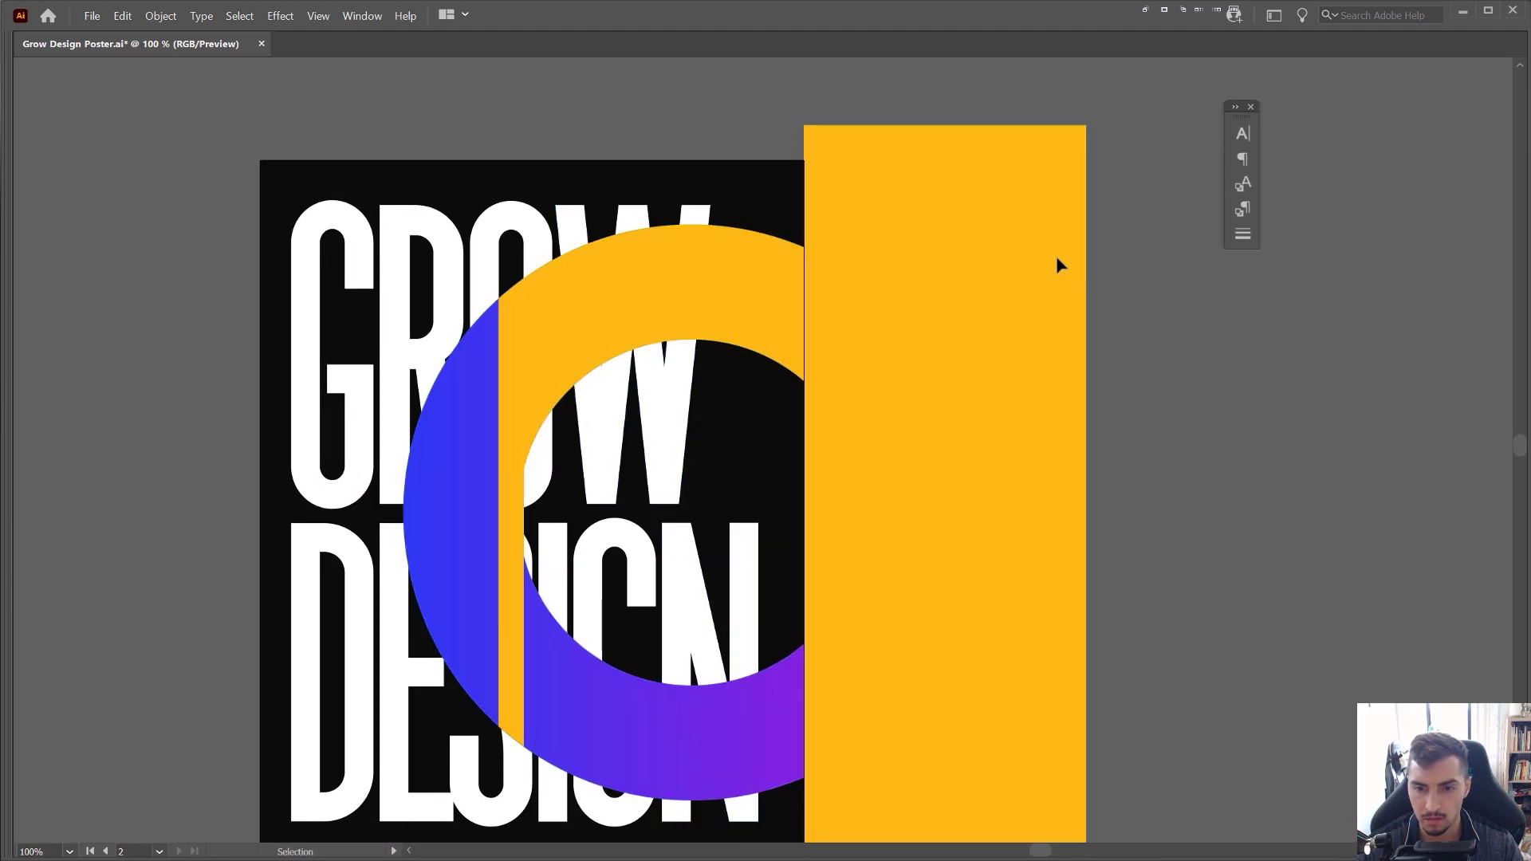
{"action": "left_click_drag", "start_coordinate": [1056, 260], "coordinate": [1332, 284]}
{"action": "key", "text": "Delete"}
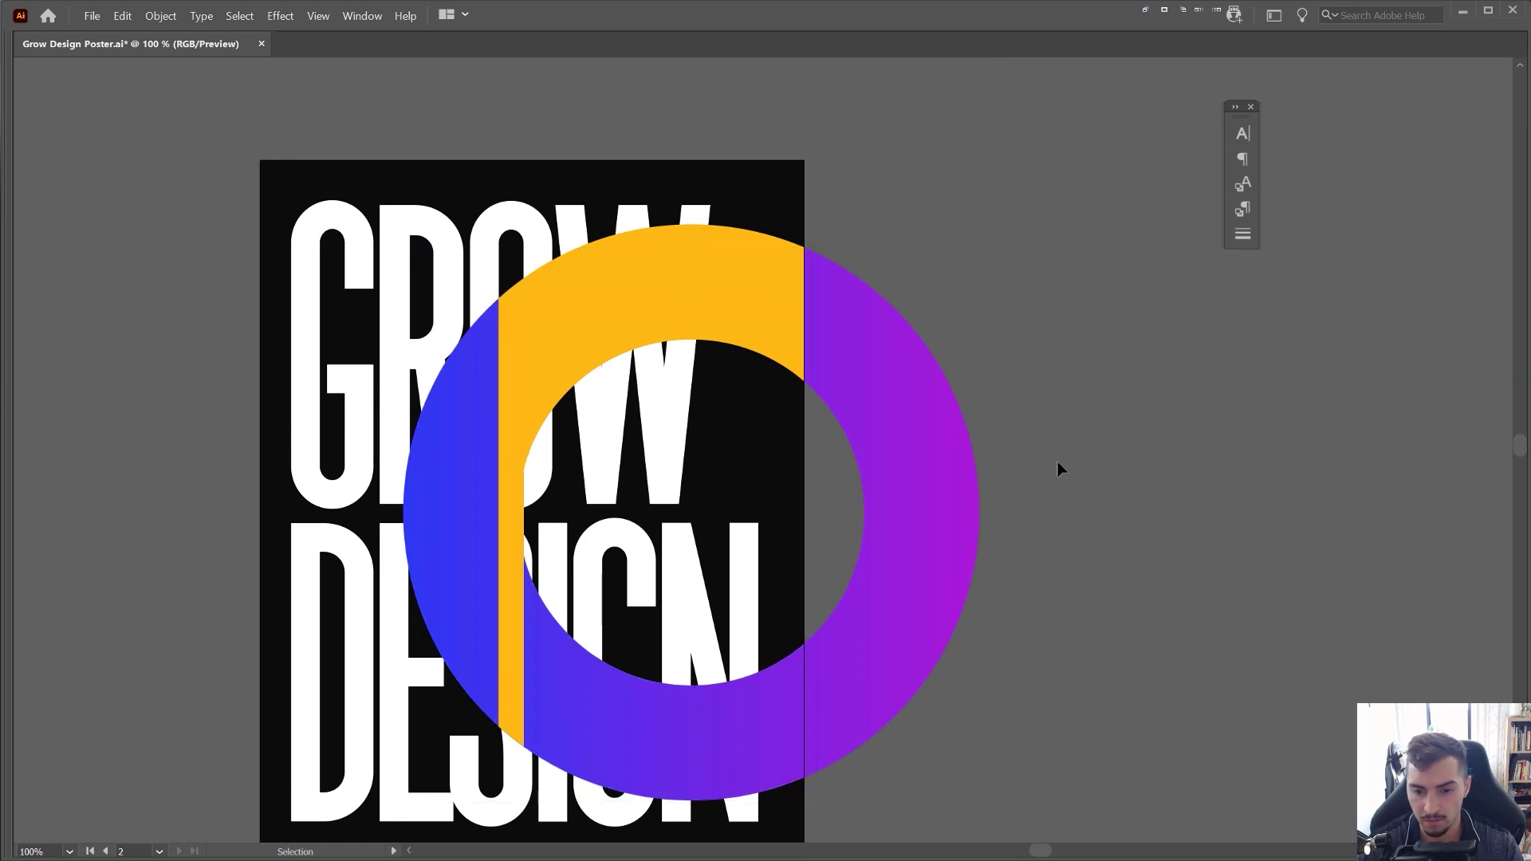
{"action": "key", "text": "ctrl+z"}
{"action": "key", "text": "ctrl+z"}
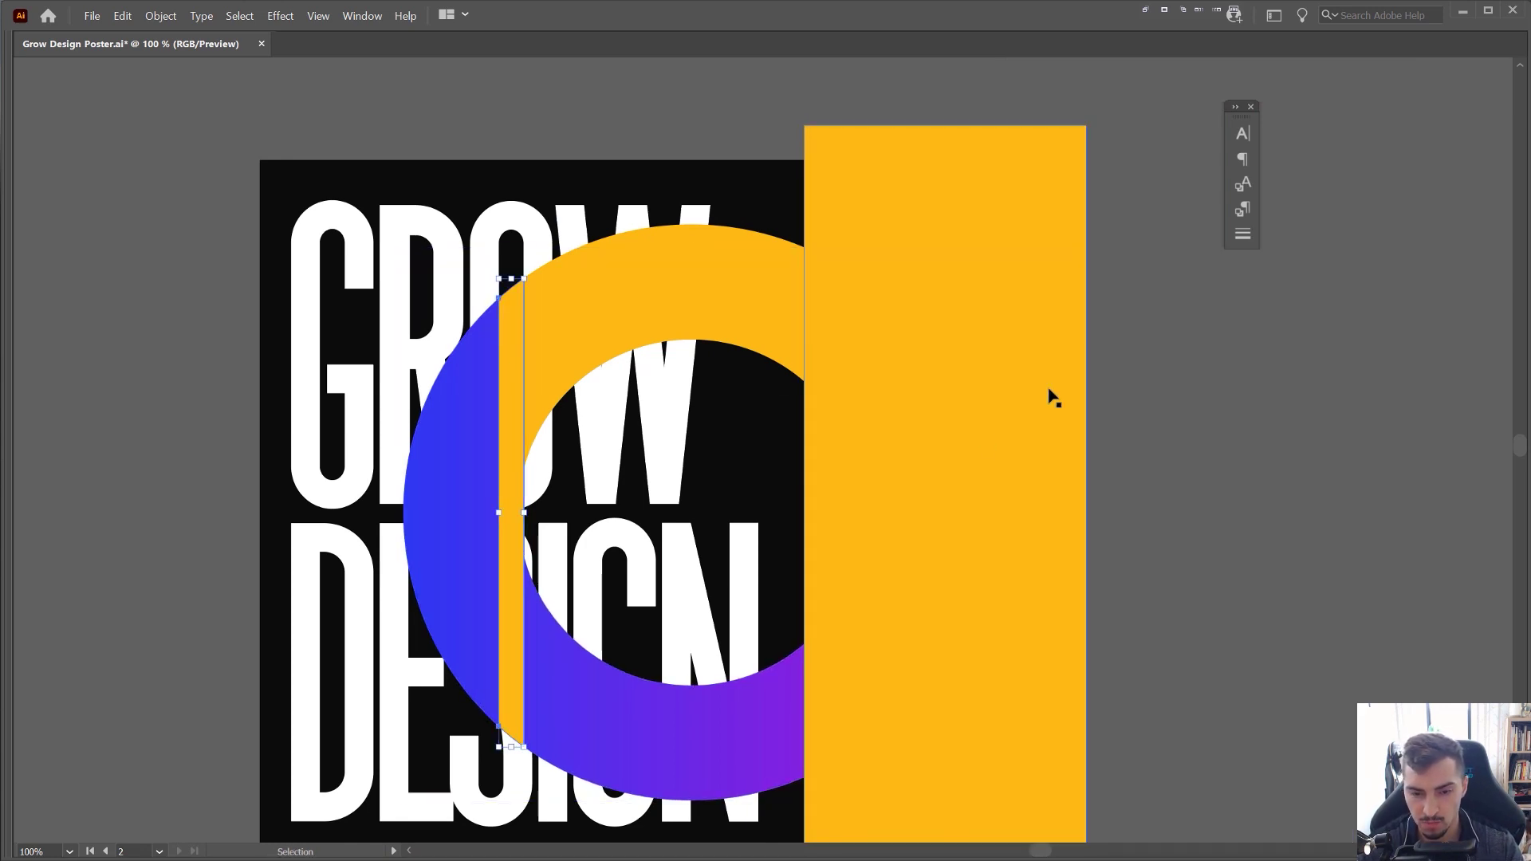
- Try splitting off the ring's lower section with the Shape Builder and deleting the yellow block, and undo both
{"action": "left_click", "coordinate": [707, 718], "text": "shift"}
{"action": "key", "text": "shift+m"}
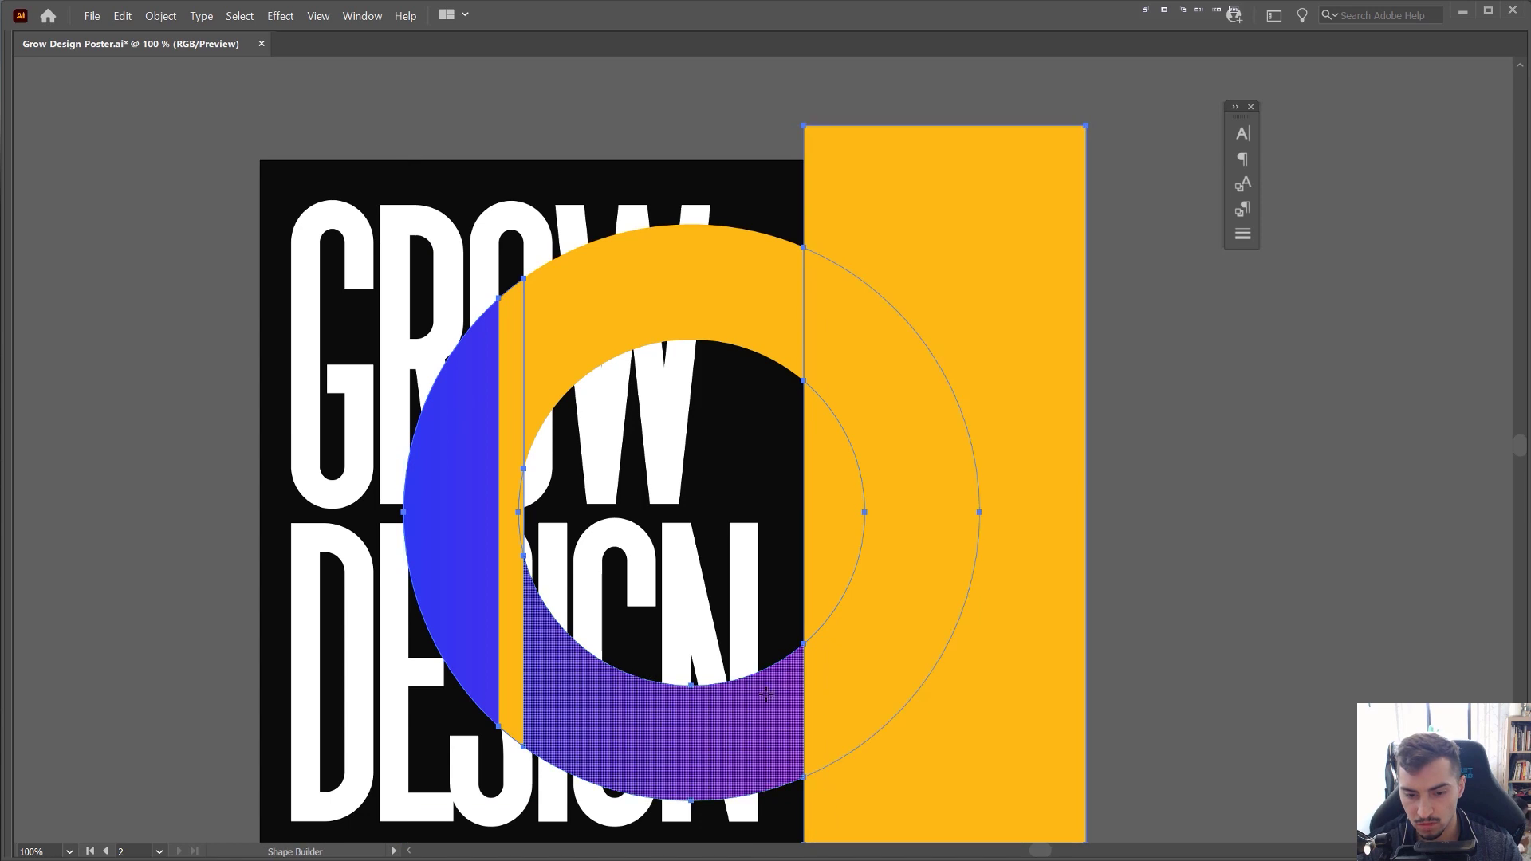
{"action": "left_click", "coordinate": [769, 698]}
{"action": "key", "text": "v"}
{"action": "left_click", "coordinate": [1152, 606]}
{"action": "left_click", "coordinate": [1032, 567]}
{"action": "key", "text": "Delete"}
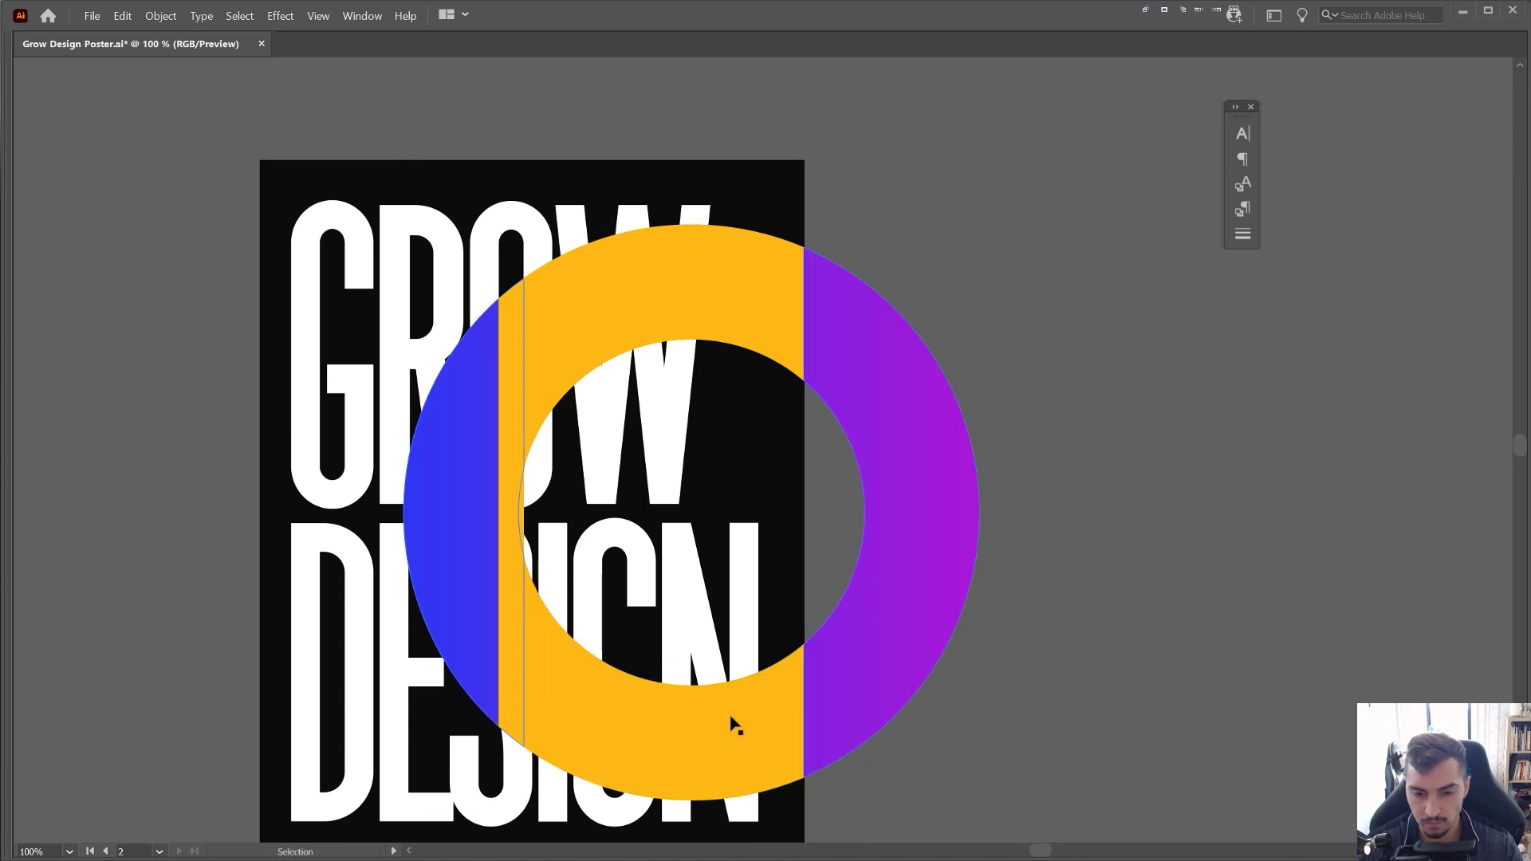
{"action": "key", "text": "ctrl+z"}
{"action": "key", "text": "ctrl+z"}
- Delete the large yellow block beside the poster and fill the ring's split-off upper section with the blue-to-purple gradient
{"action": "left_click", "coordinate": [1047, 654]}
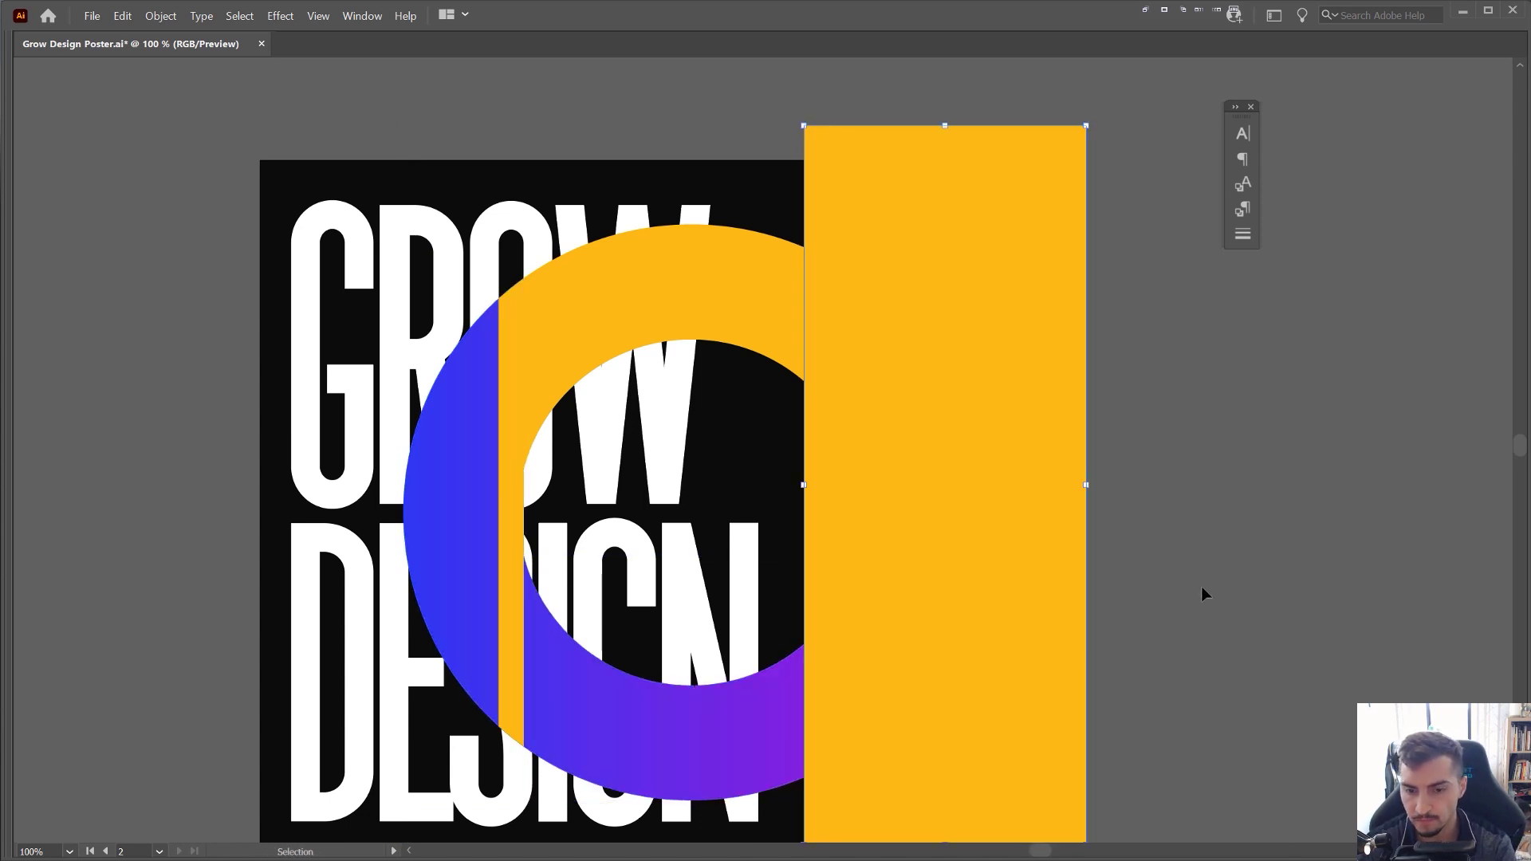
{"action": "key", "text": "Delete"}
{"action": "left_click_drag", "start_coordinate": [687, 281], "coordinate": [807, 257]}
{"action": "key", "text": "ctrl+z"}
{"action": "key", "text": "a"}
{"action": "key", "text": "v"}
{"action": "key", "text": "period"}
- Move the yellow strip out of the O and off the poster, keeping the ring's upper section in place
{"action": "left_click", "coordinate": [509, 369]}
{"action": "left_click", "coordinate": [547, 362]}
{"action": "left_click_drag", "start_coordinate": [488, 388], "coordinate": [426, 362]}
{"action": "key", "text": "ctrl+z"}
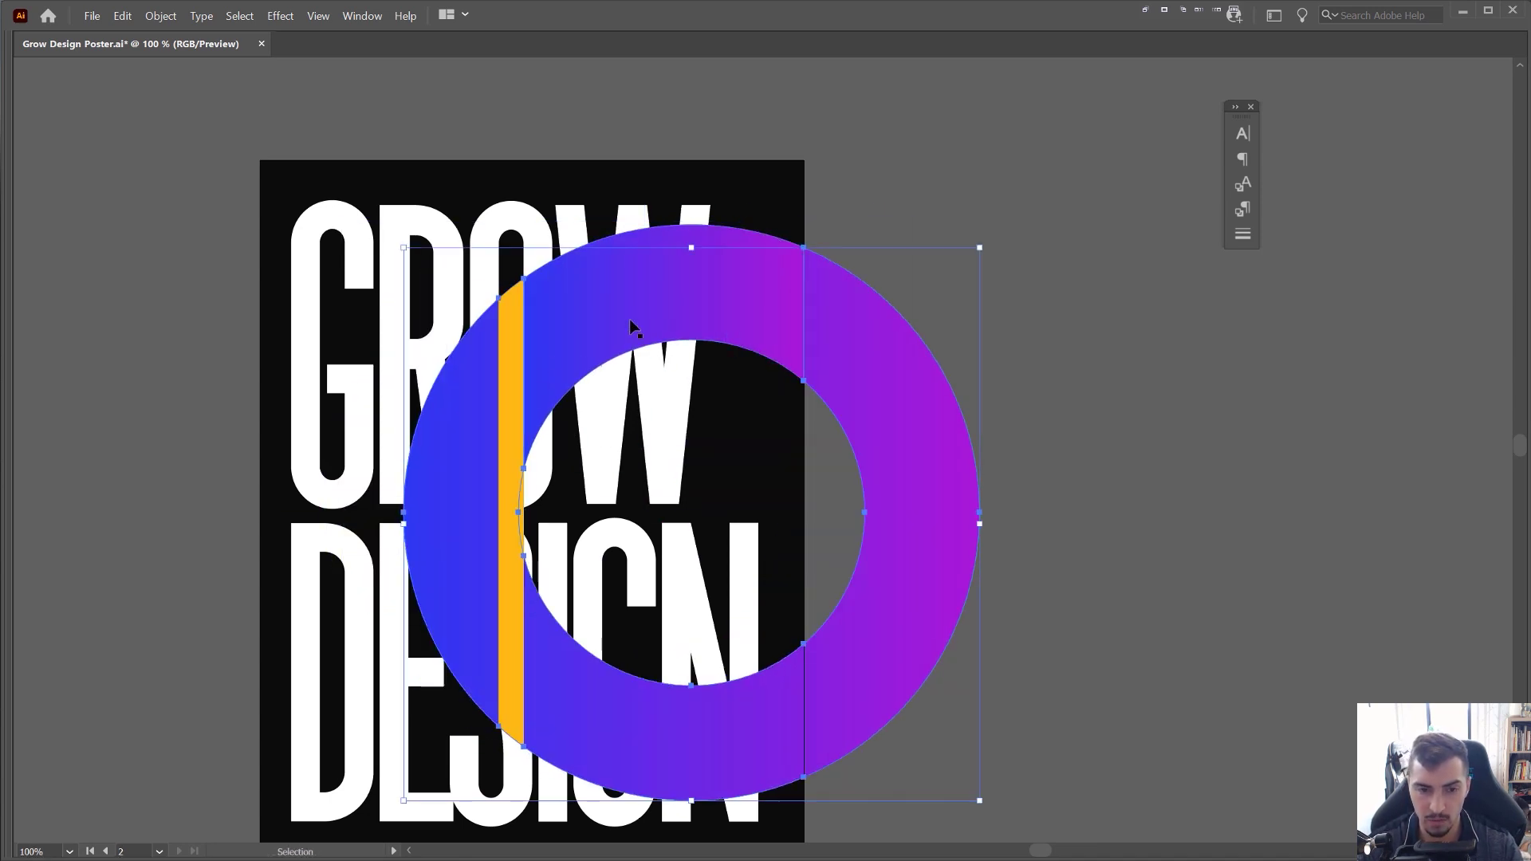
{"action": "left_click_drag", "start_coordinate": [506, 403], "coordinate": [943, 367]}
{"action": "left_click_drag", "start_coordinate": [591, 346], "coordinate": [571, 222]}
{"action": "scroll", "coordinate": [571, 226], "scroll_direction": "up", "scroll_amount": 1}
{"action": "key", "text": "ctrl+z"}
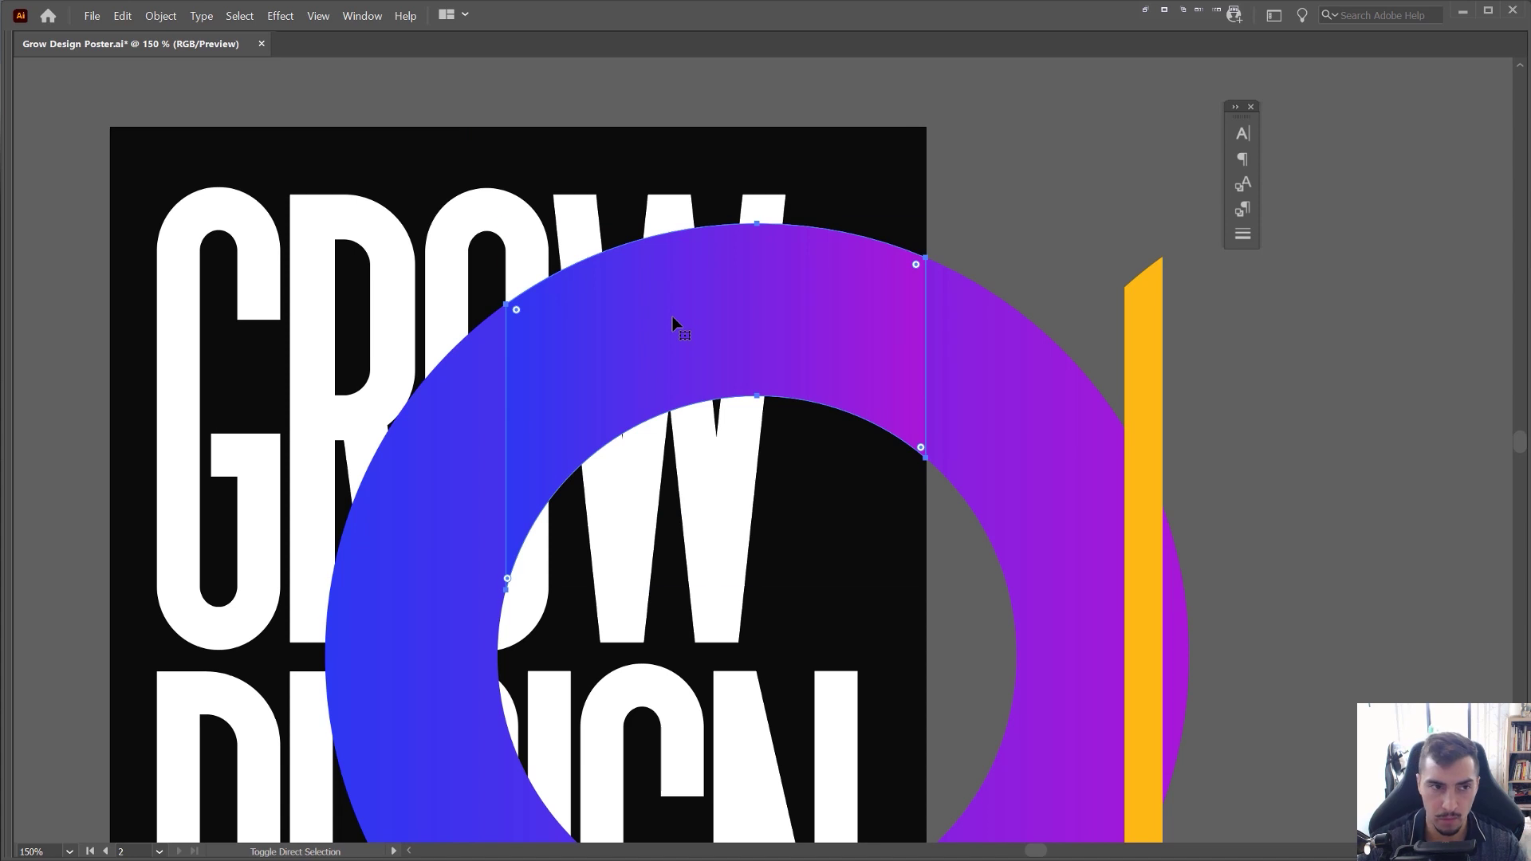
- Send the ring's upper section to the back so it runs behind the O and W, and check the overlap
{"action": "left_click", "coordinate": [152, 16]}
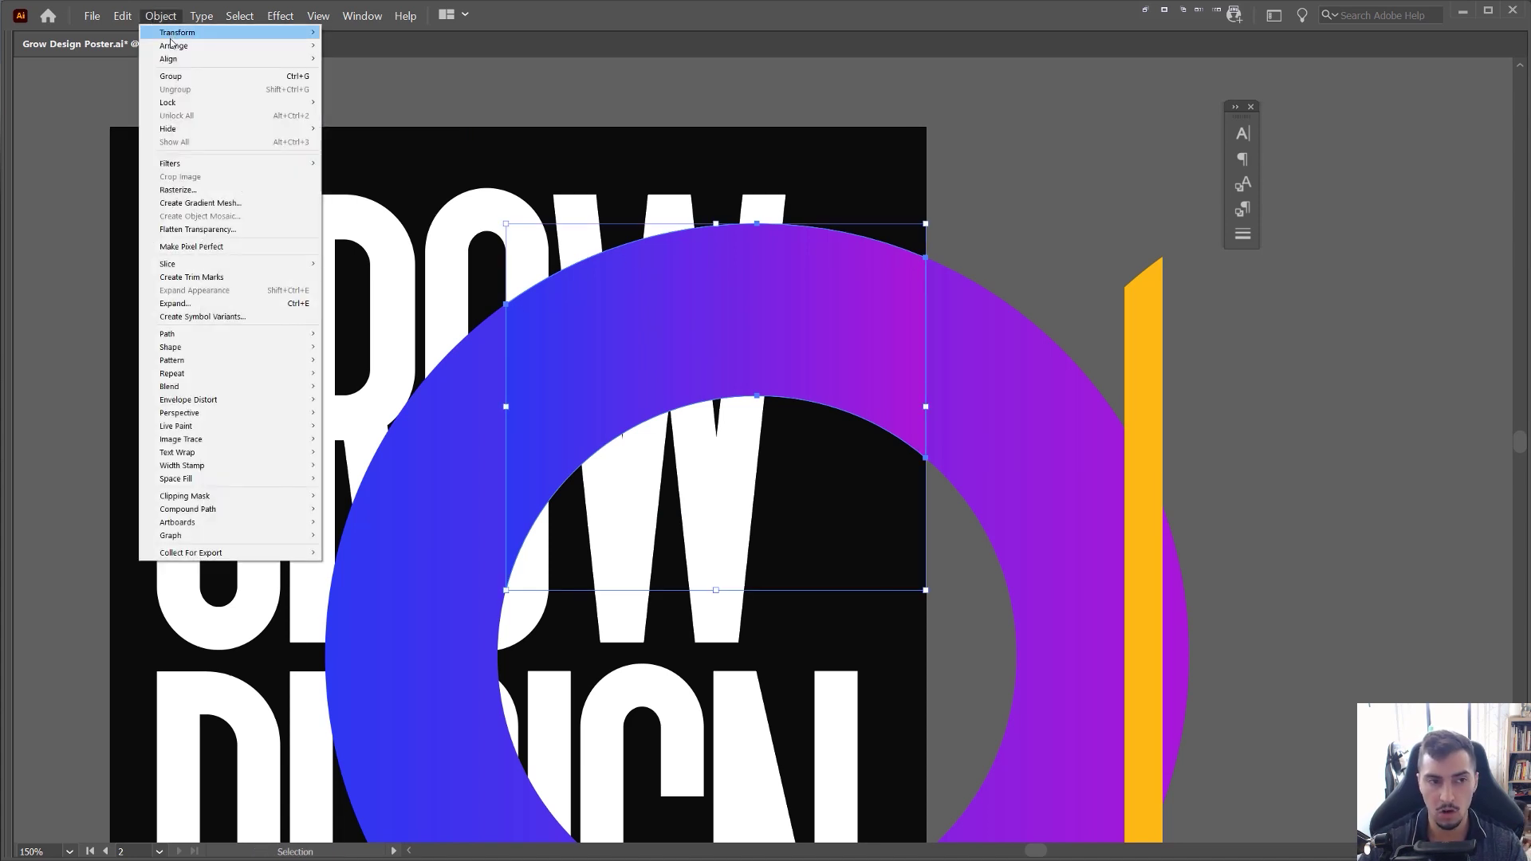
{"action": "mouse_move", "coordinate": [173, 46]}
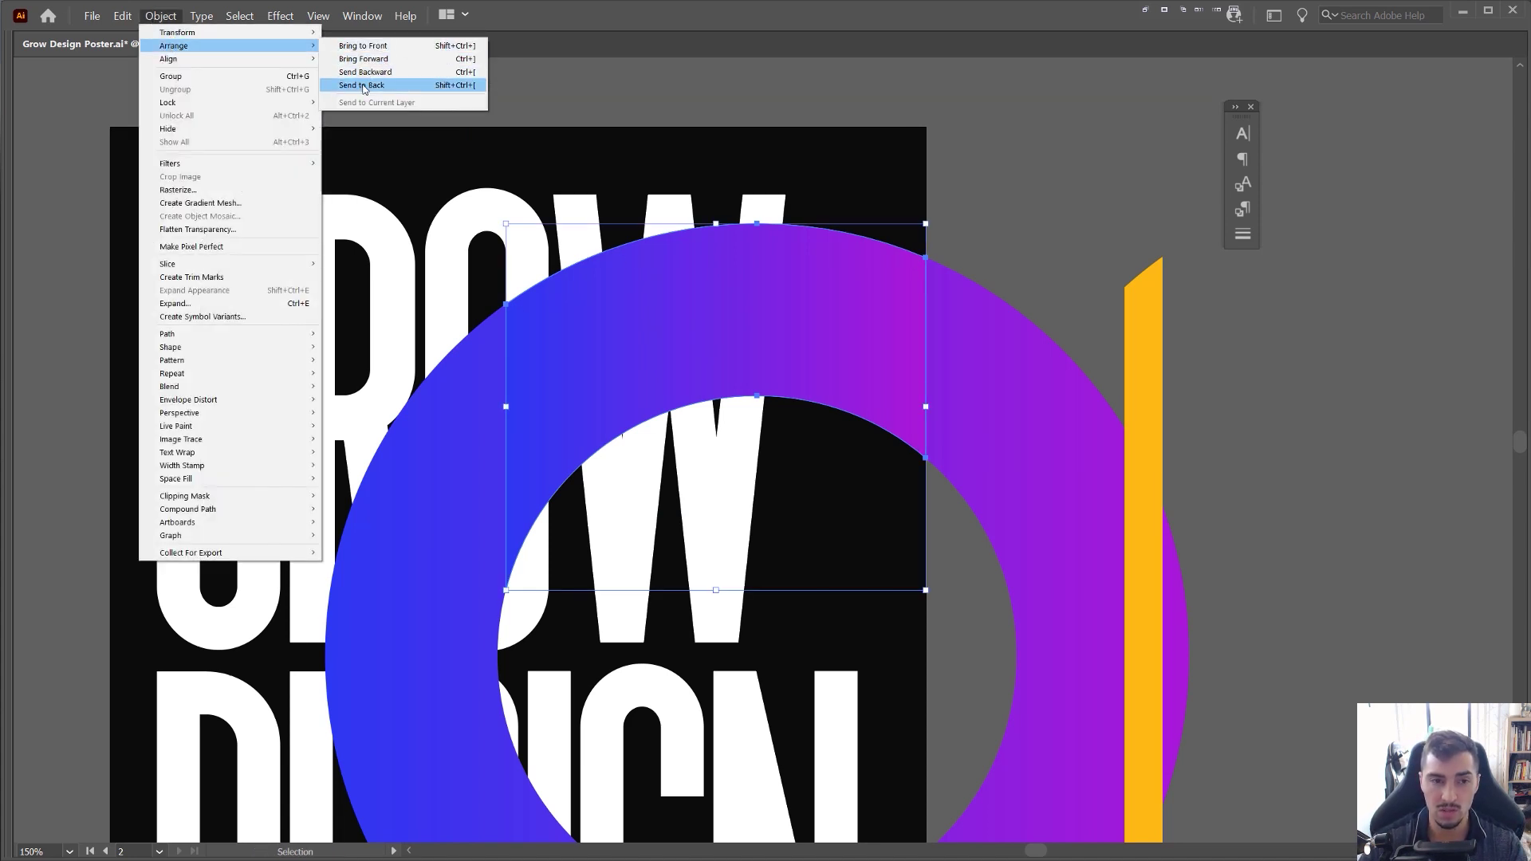
{"action": "left_click", "coordinate": [369, 86]}
{"action": "left_click", "coordinate": [1069, 167]}
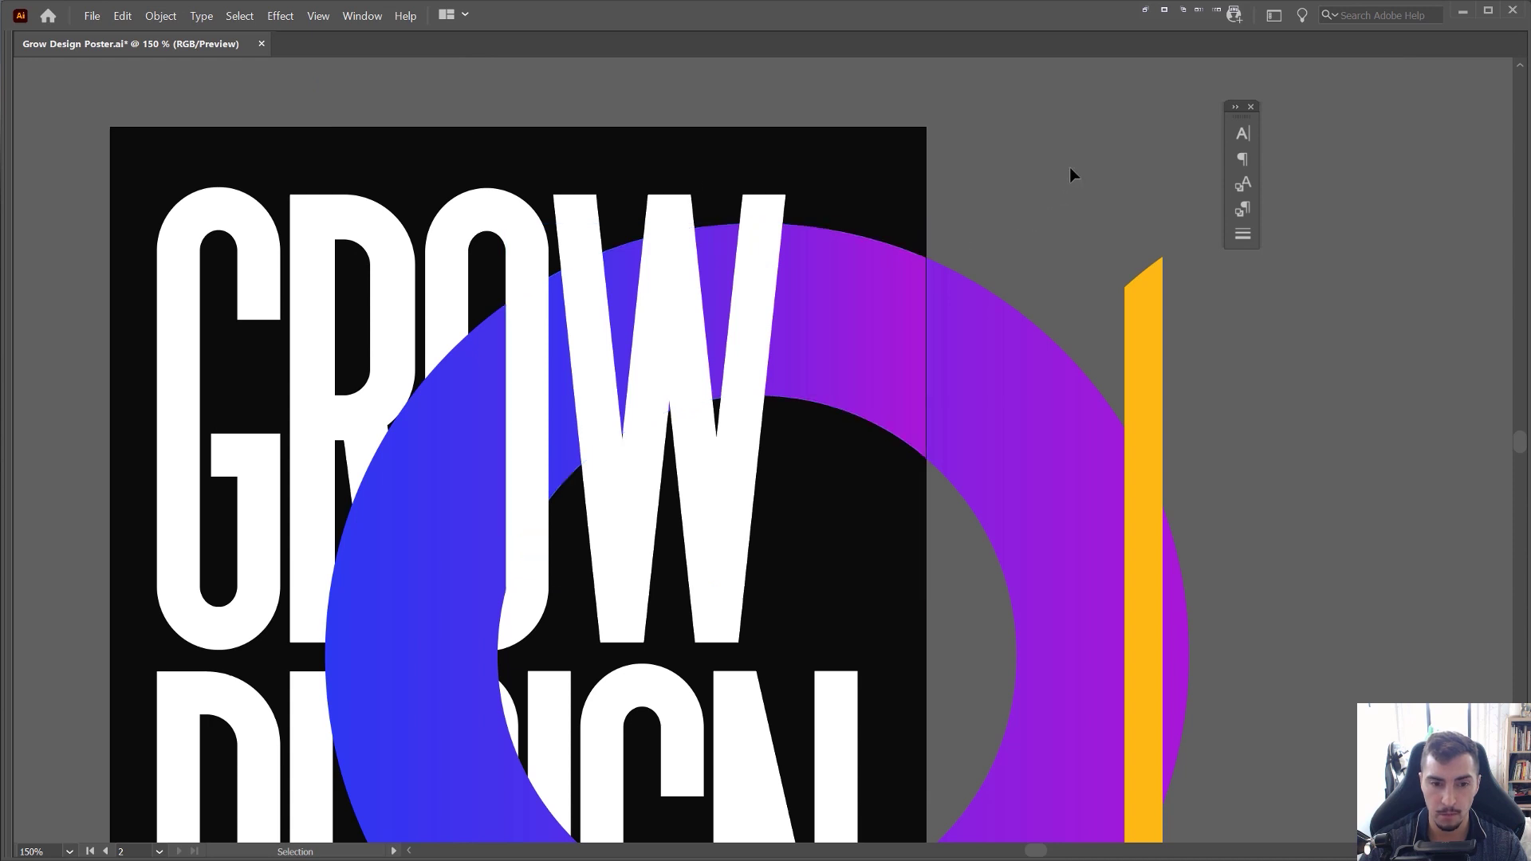
{"action": "scroll", "coordinate": [1069, 180], "scroll_direction": "down", "scroll_amount": 3, "text": "alt"}
{"action": "scroll", "coordinate": [848, 233], "scroll_direction": "up", "scroll_amount": 8, "text": "alt"}
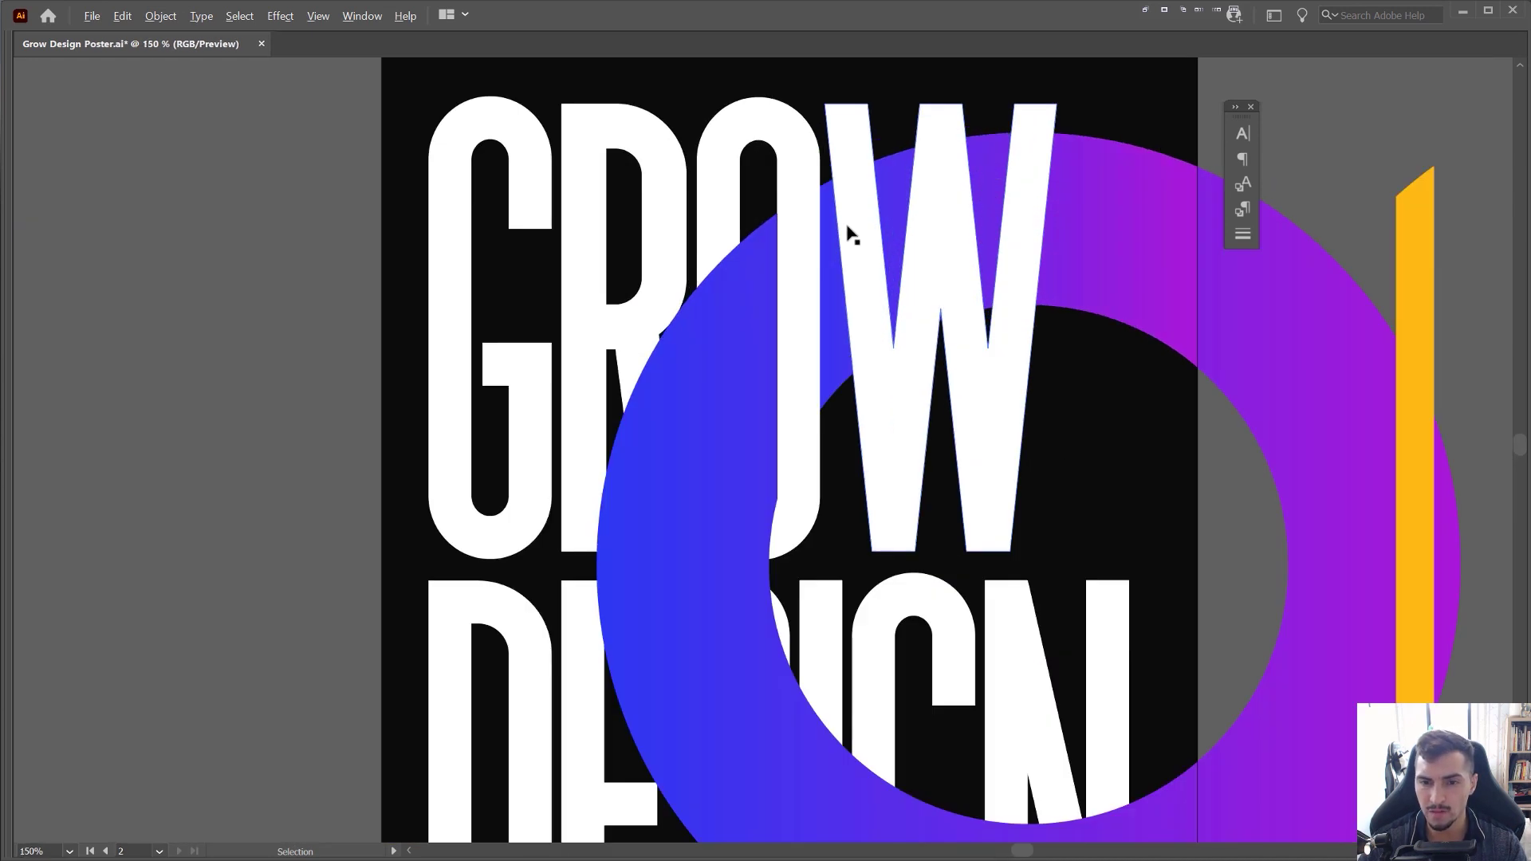
{"action": "scroll", "coordinate": [594, 227], "scroll_direction": "down", "scroll_amount": 6, "text": "alt"}
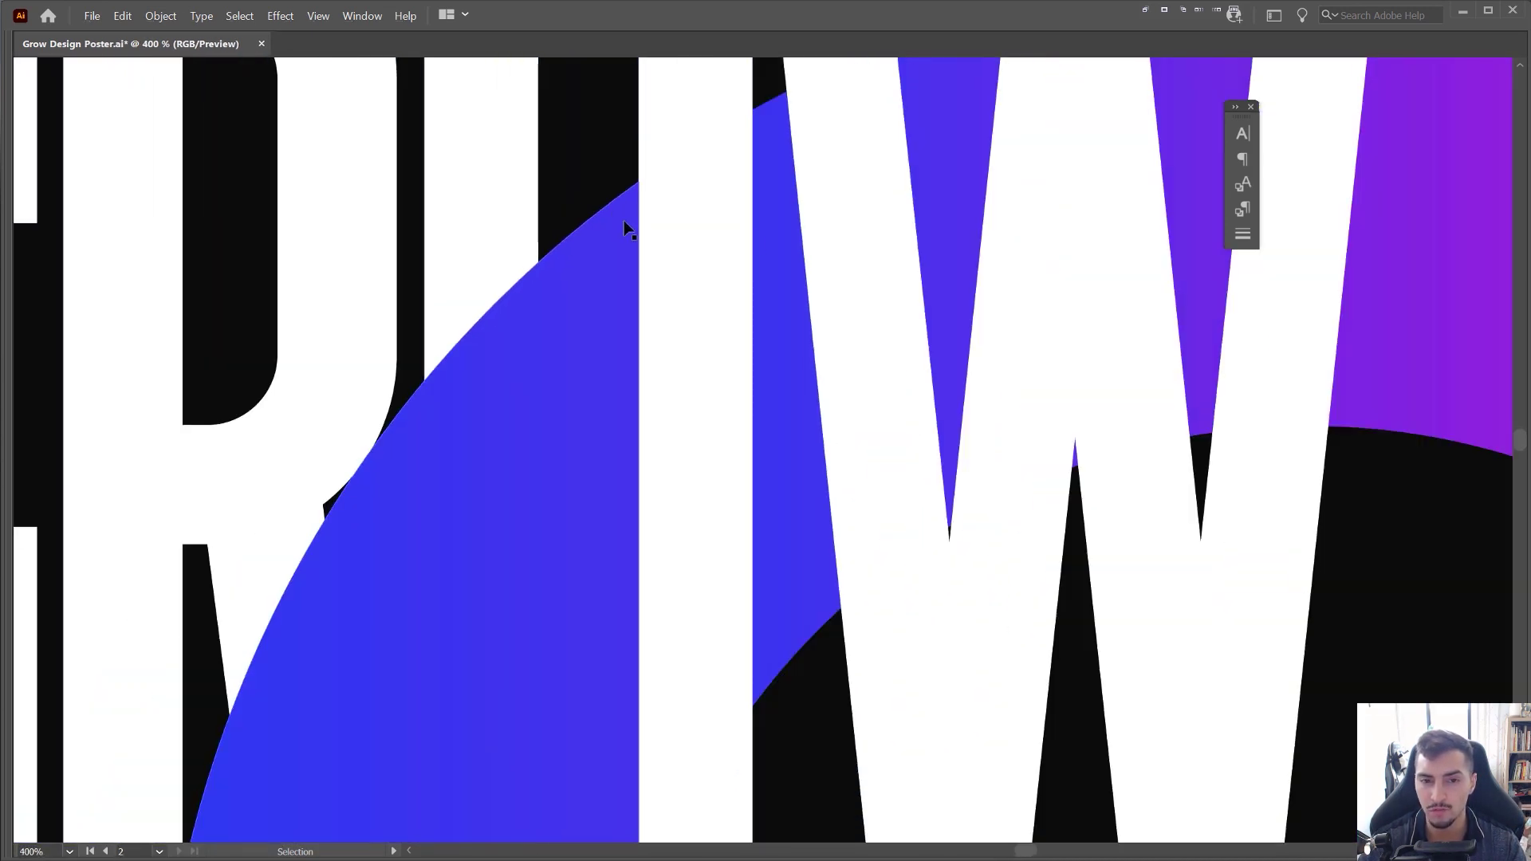
{"action": "scroll", "coordinate": [715, 266], "scroll_direction": "down", "scroll_amount": 2, "text": "alt"}
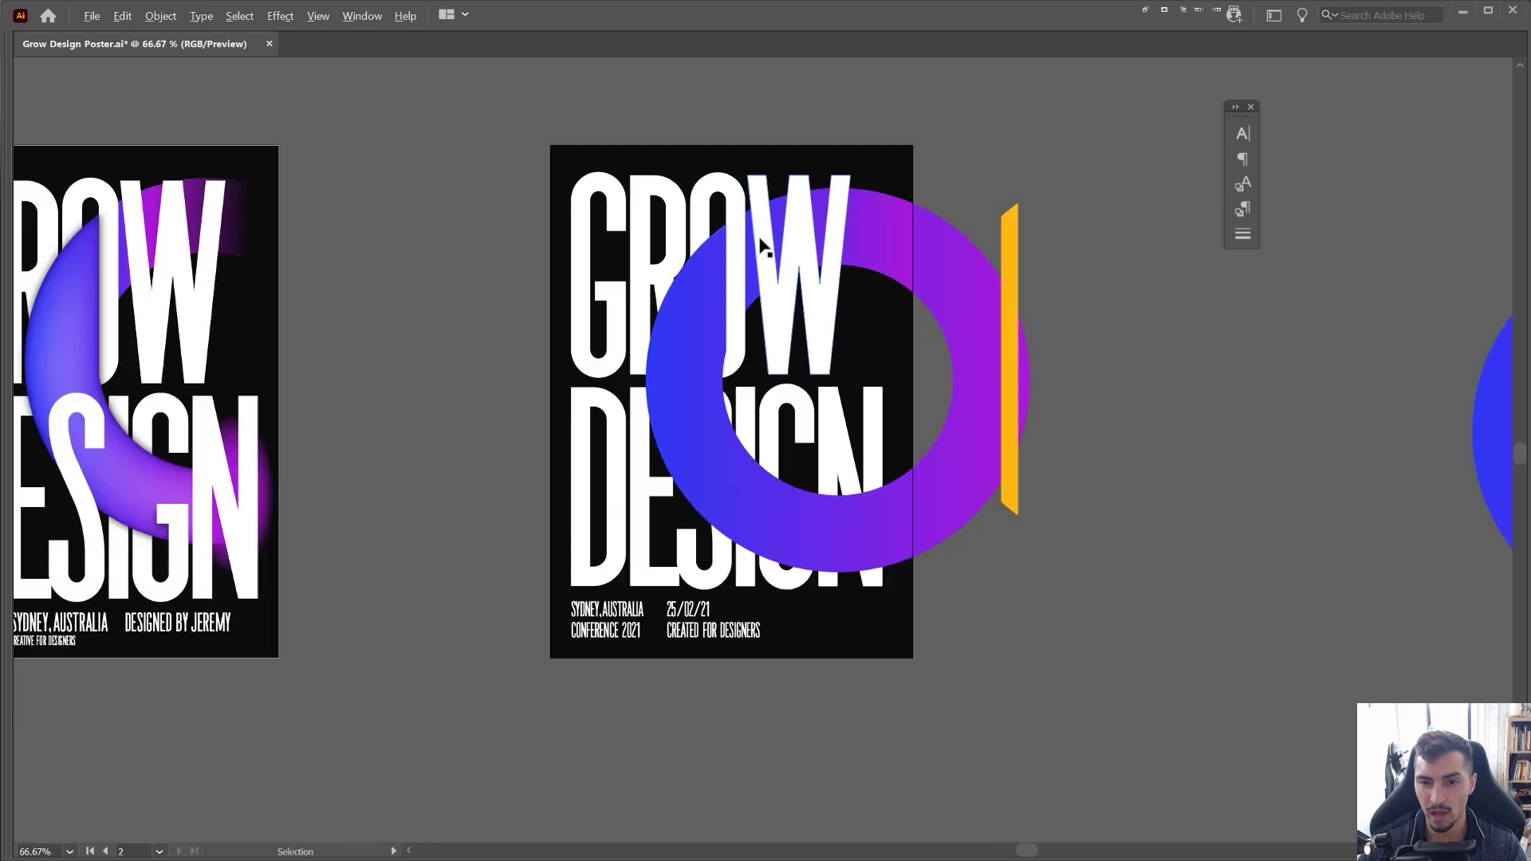
{"action": "scroll", "coordinate": [717, 240], "scroll_direction": "up", "scroll_amount": 4, "text": "alt"}
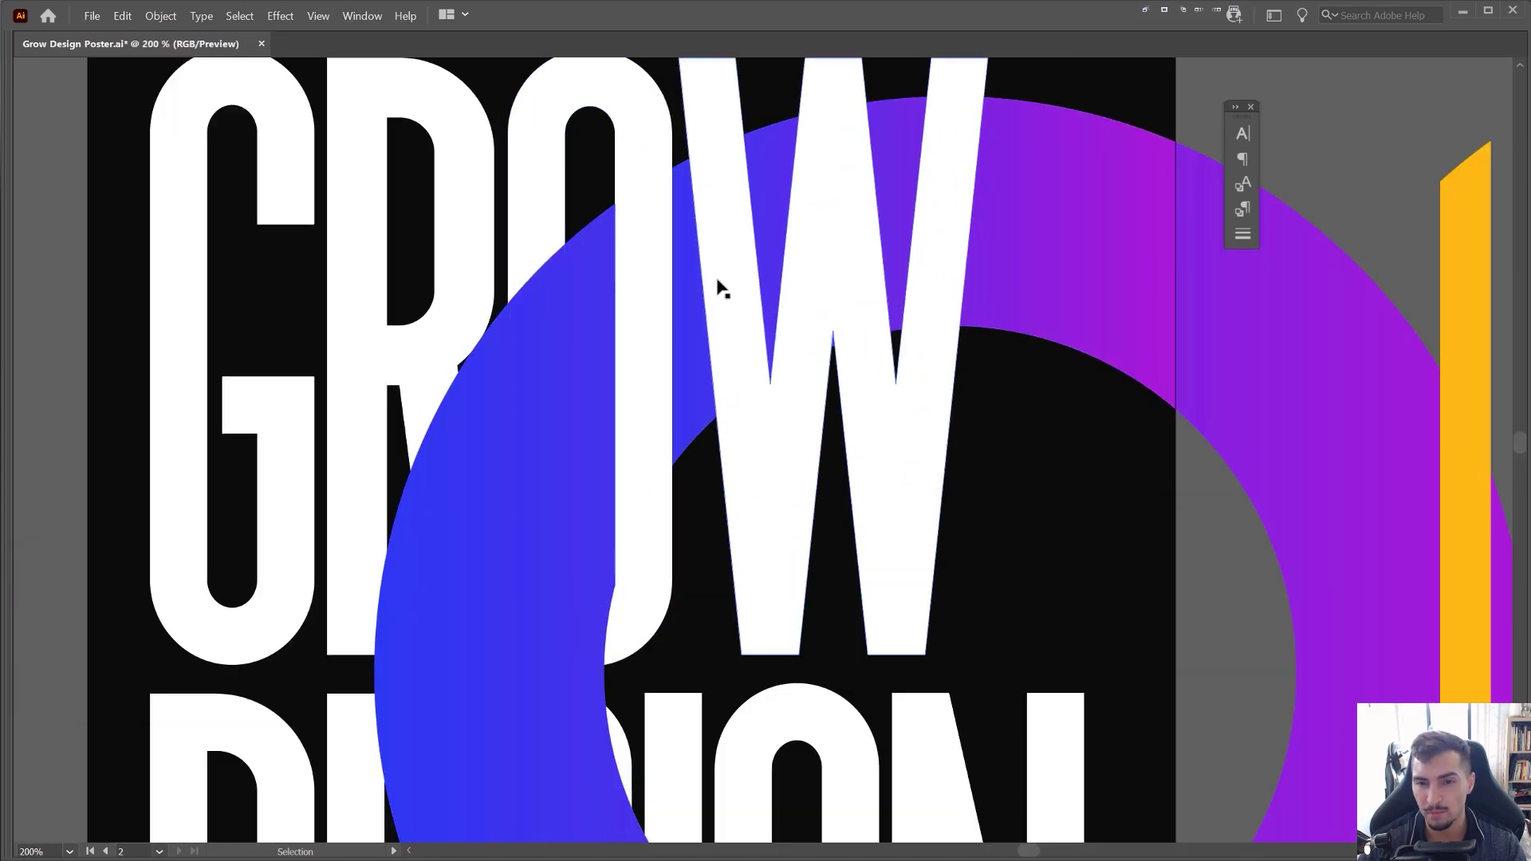
- Expand the collapsed Character palette group and place it clear of the artwork
{"action": "left_click", "coordinate": [813, 216]}
{"action": "scroll", "coordinate": [647, 206], "scroll_direction": "down", "scroll_amount": 2, "text": "alt"}
{"action": "left_click", "coordinate": [971, 119]}
{"action": "left_click_drag", "start_coordinate": [1032, 272], "coordinate": [1207, 357]}
{"action": "left_click", "coordinate": [1235, 106]}
{"action": "left_click", "coordinate": [1106, 121]}
{"action": "key", "text": "ctrl+z"}
{"action": "left_click_drag", "start_coordinate": [1250, 108], "coordinate": [1324, 90]}
- Move the yellow strip farther away from the poster so it no longer overlaps the ring
{"action": "left_click", "coordinate": [1074, 239]}
{"action": "left_click_drag", "start_coordinate": [1040, 230], "coordinate": [1171, 265]}
{"action": "left_click", "coordinate": [1104, 253]}
- Check the S against the reference poster, and bring the S of DESIGN to the front of the ring
{"action": "scroll", "coordinate": [809, 209], "scroll_direction": "down", "scroll_amount": 1}
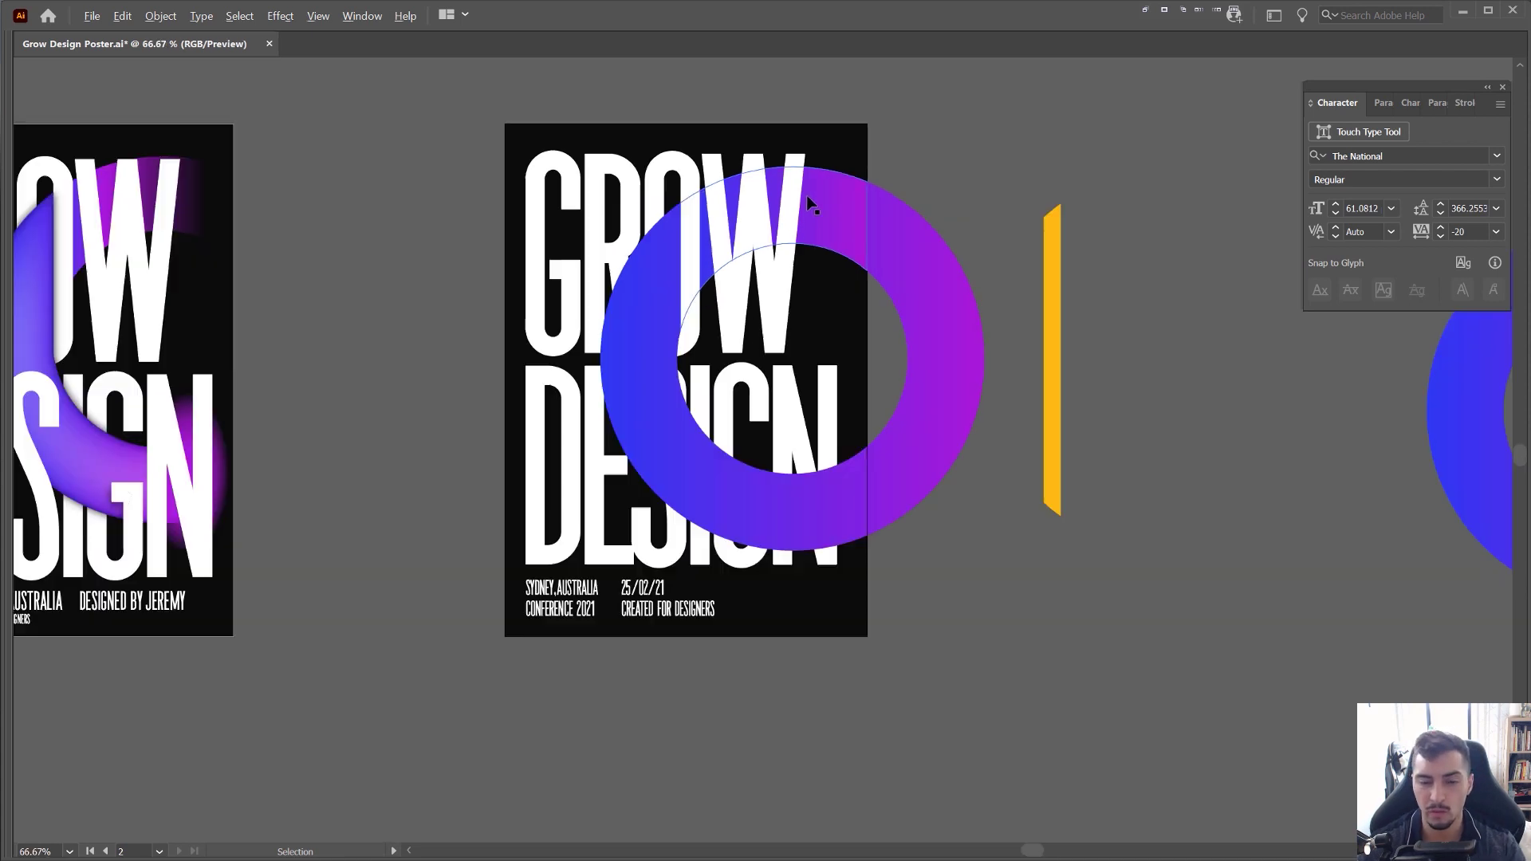
{"action": "left_click_drag", "start_coordinate": [707, 399], "coordinate": [774, 413]}
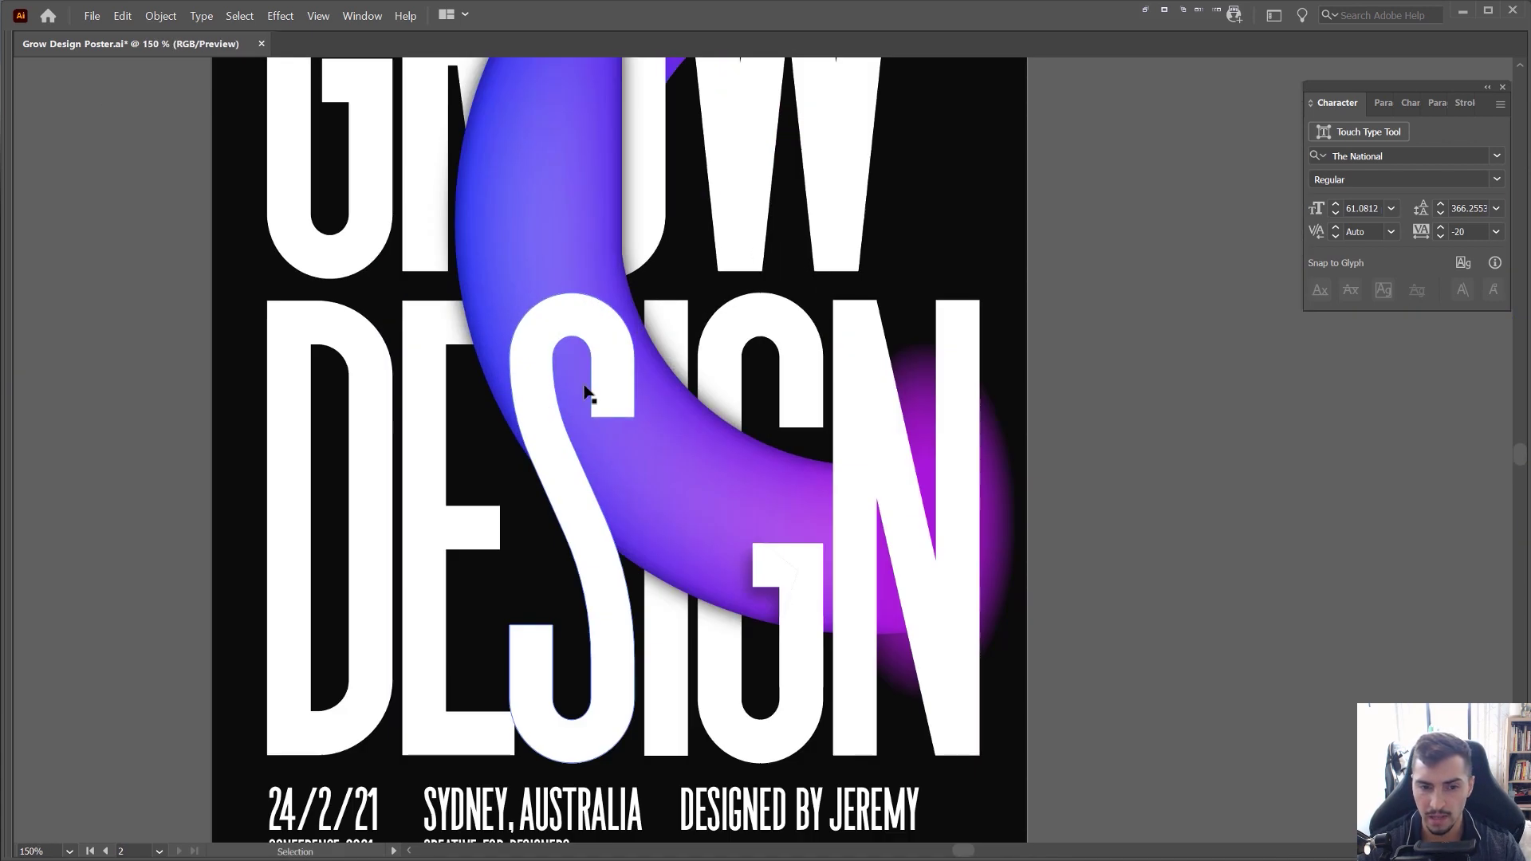
{"action": "left_click_drag", "start_coordinate": [1459, 428], "coordinate": [763, 420]}
{"action": "left_click_drag", "start_coordinate": [1371, 404], "coordinate": [714, 349]}
{"action": "left_click", "coordinate": [691, 279]}
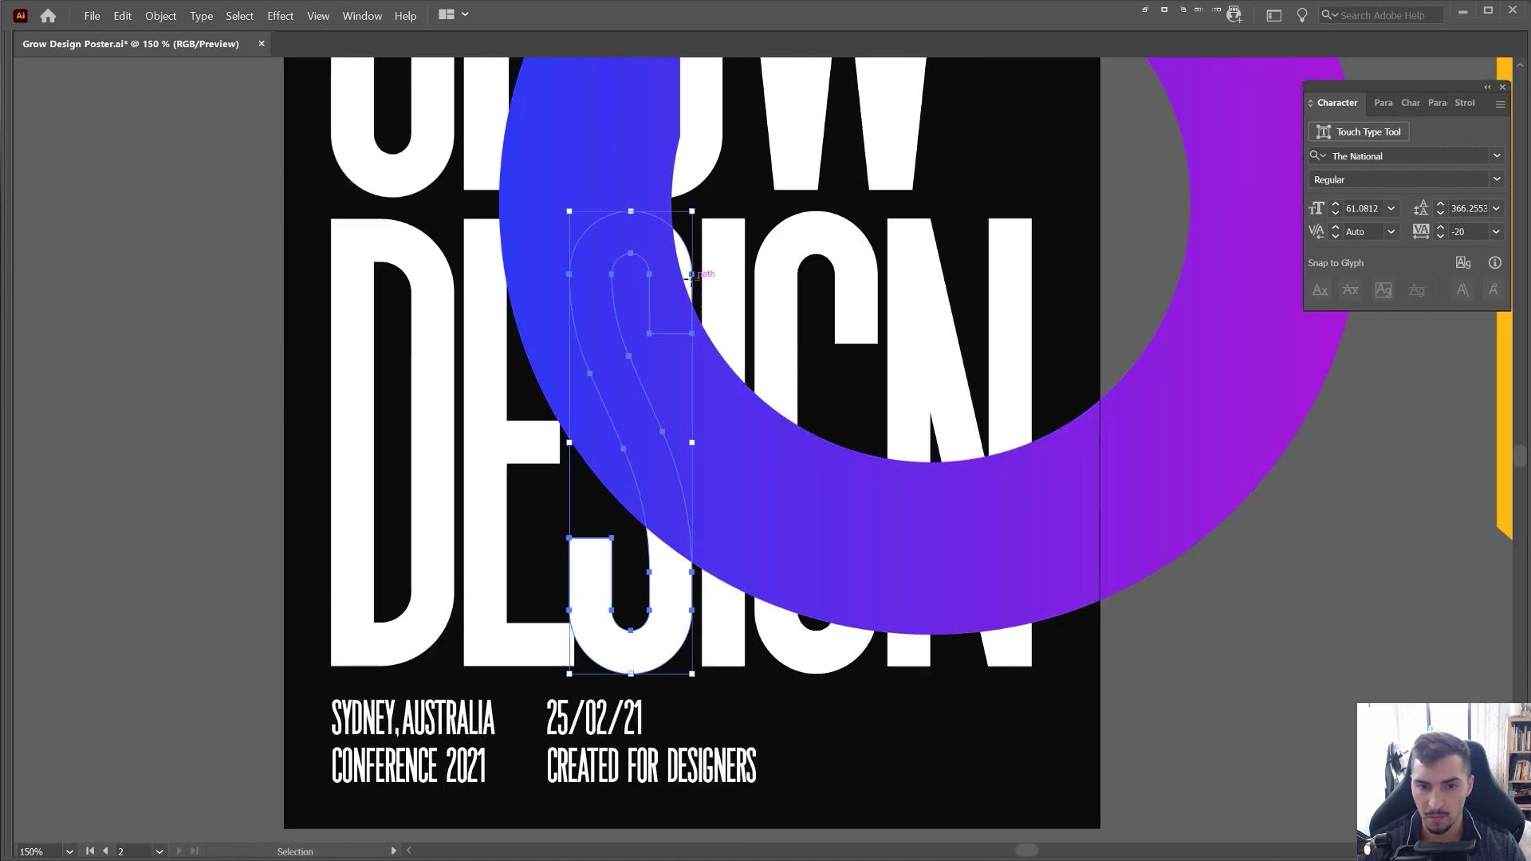
{"action": "left_click", "coordinate": [151, 18]}
{"action": "mouse_move", "coordinate": [280, 46]}
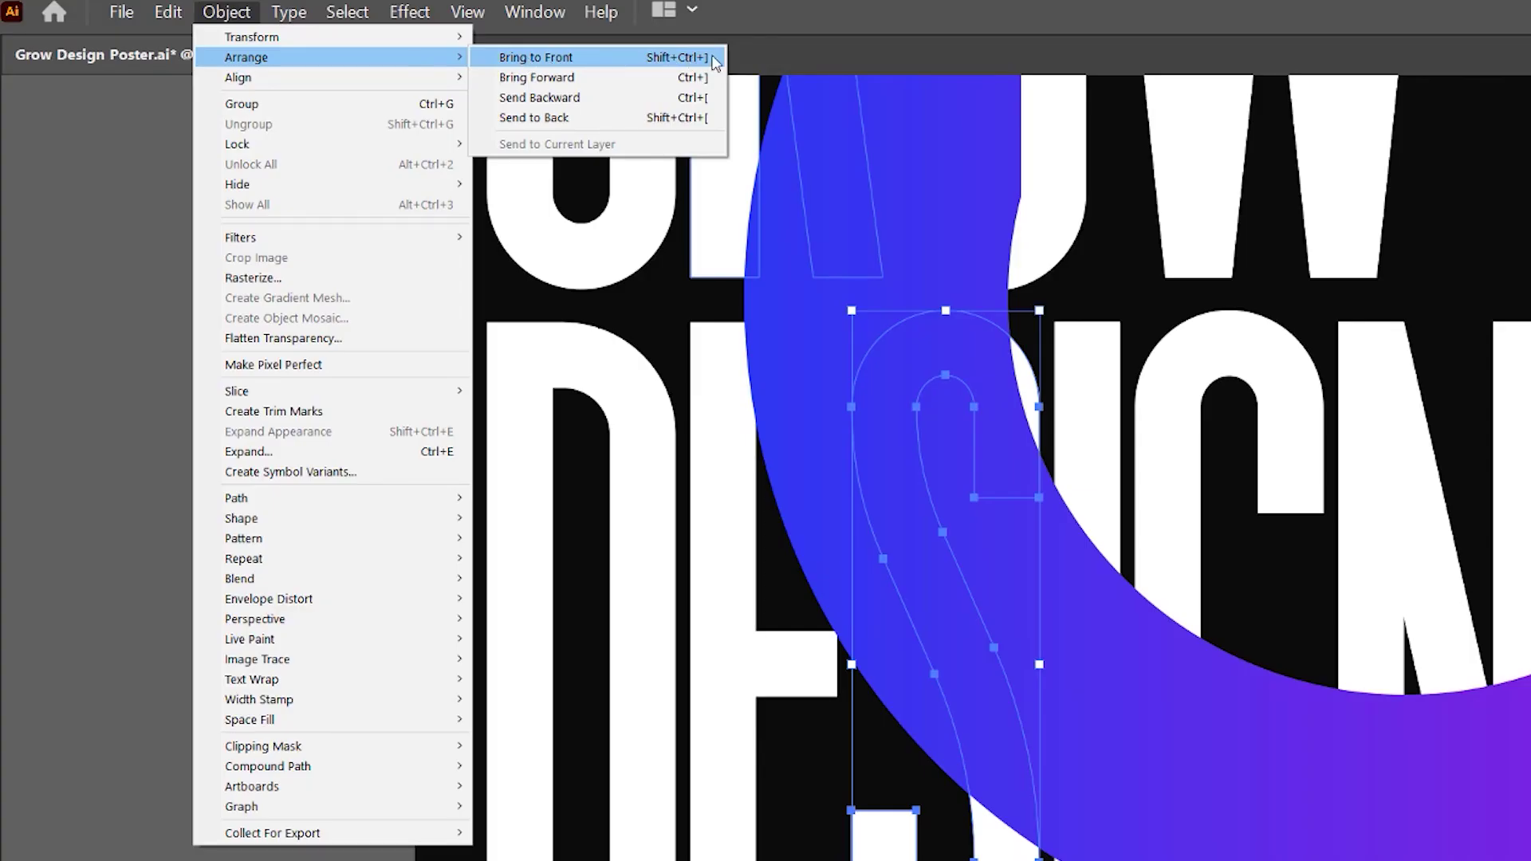
{"action": "left_click", "coordinate": [712, 57]}
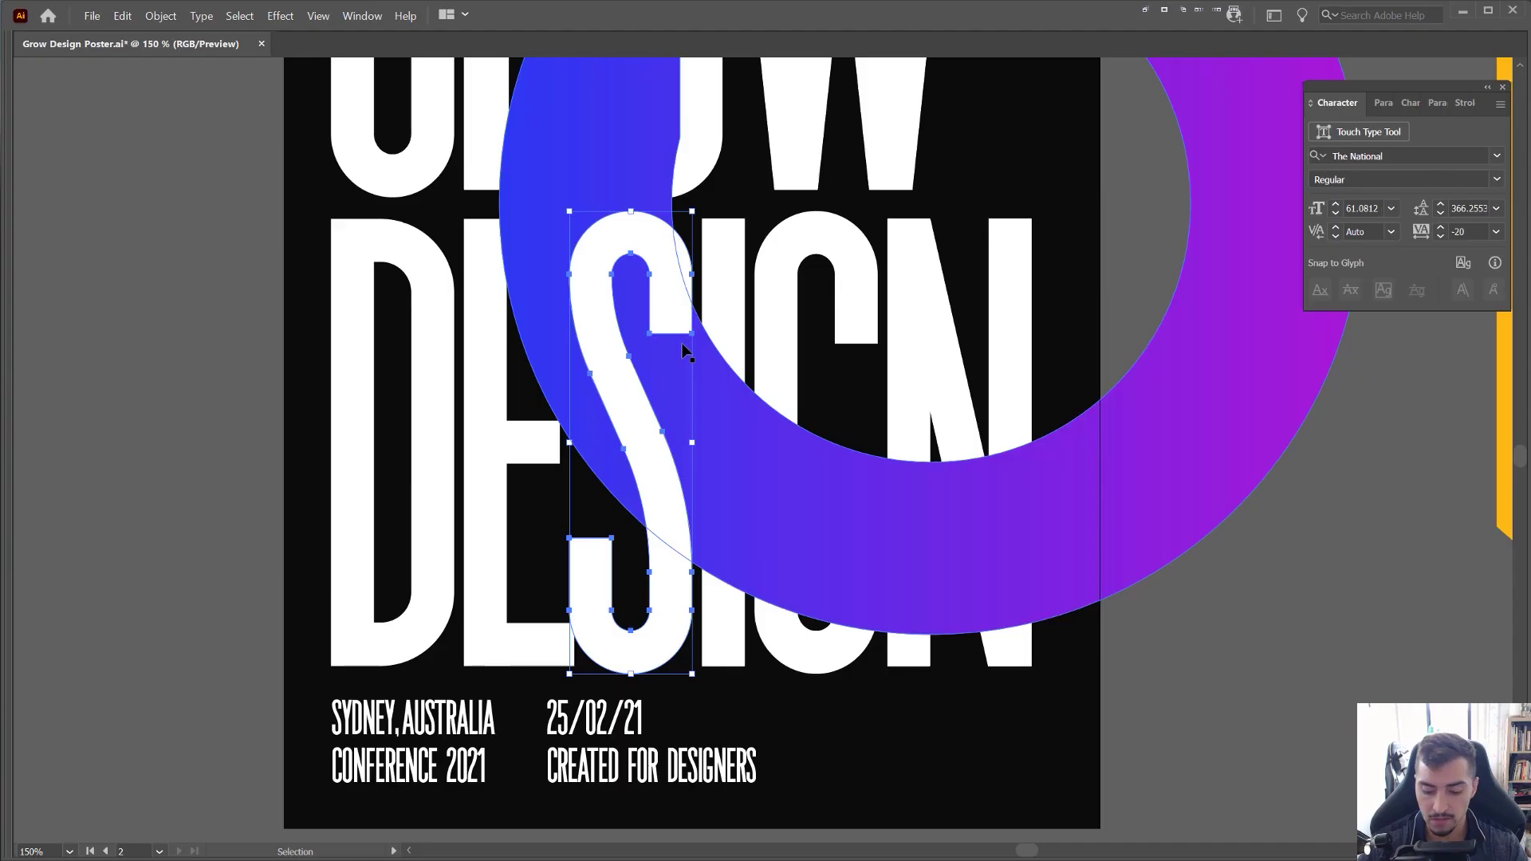
- Compare the S behind and in front of the ring by repeatedly undoing and redoing its reordering
{"action": "key", "text": "ctrl+z"}
{"action": "key", "text": "ctrl+shift+z"}
{"action": "key", "text": "ctrl+z"}
{"action": "key", "text": "ctrl+shift+z"}
{"action": "key", "text": "ctrl+z"}
{"action": "key", "text": "ctrl+shift+z"}
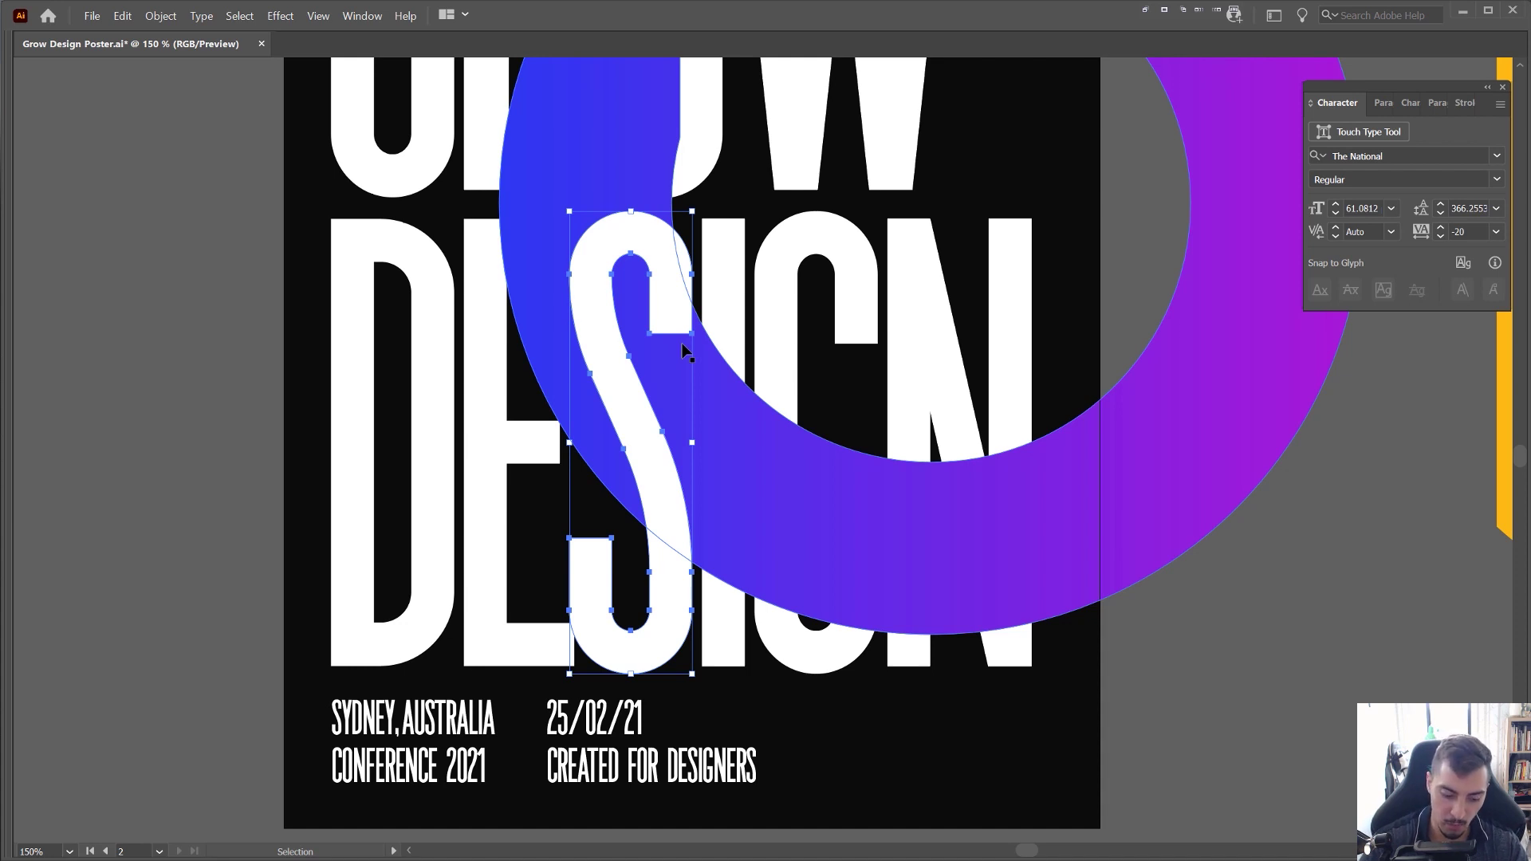
- Deselect the S, restore the full workspace layout, and bring the Swatches and Gradient settings into view
{"action": "left_click", "coordinate": [1402, 395]}
{"action": "key", "text": "Tab"}
{"action": "key", "text": "Tab"}
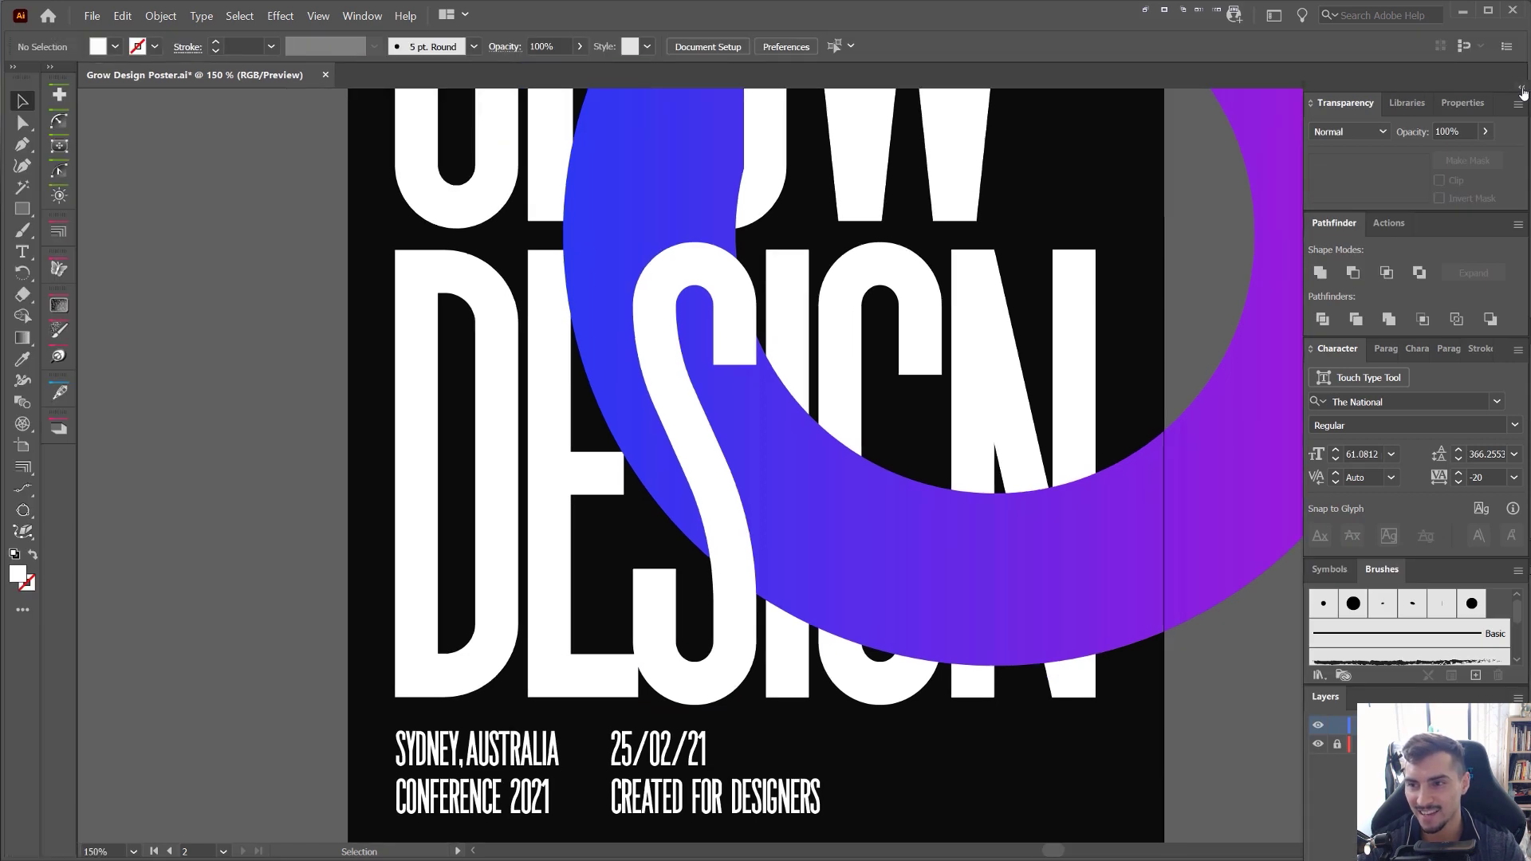
{"action": "left_click_drag", "start_coordinate": [1418, 90], "coordinate": [1410, 85]}
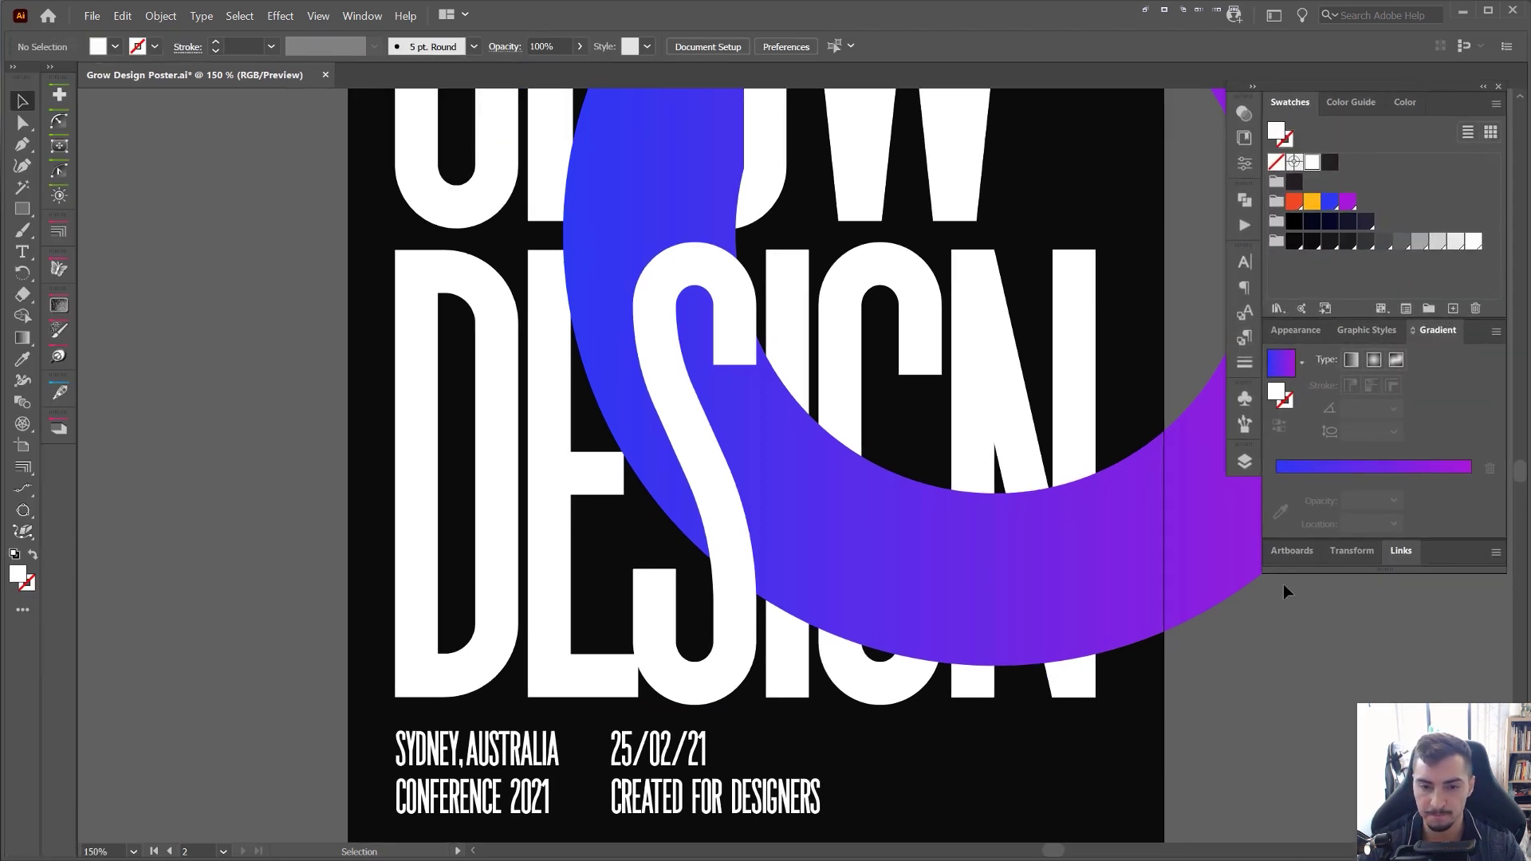
- Select the G of DESIGN and bring it to the front of the gradient ring
{"action": "scroll", "coordinate": [608, 348], "scroll_direction": "down", "scroll_amount": 2}
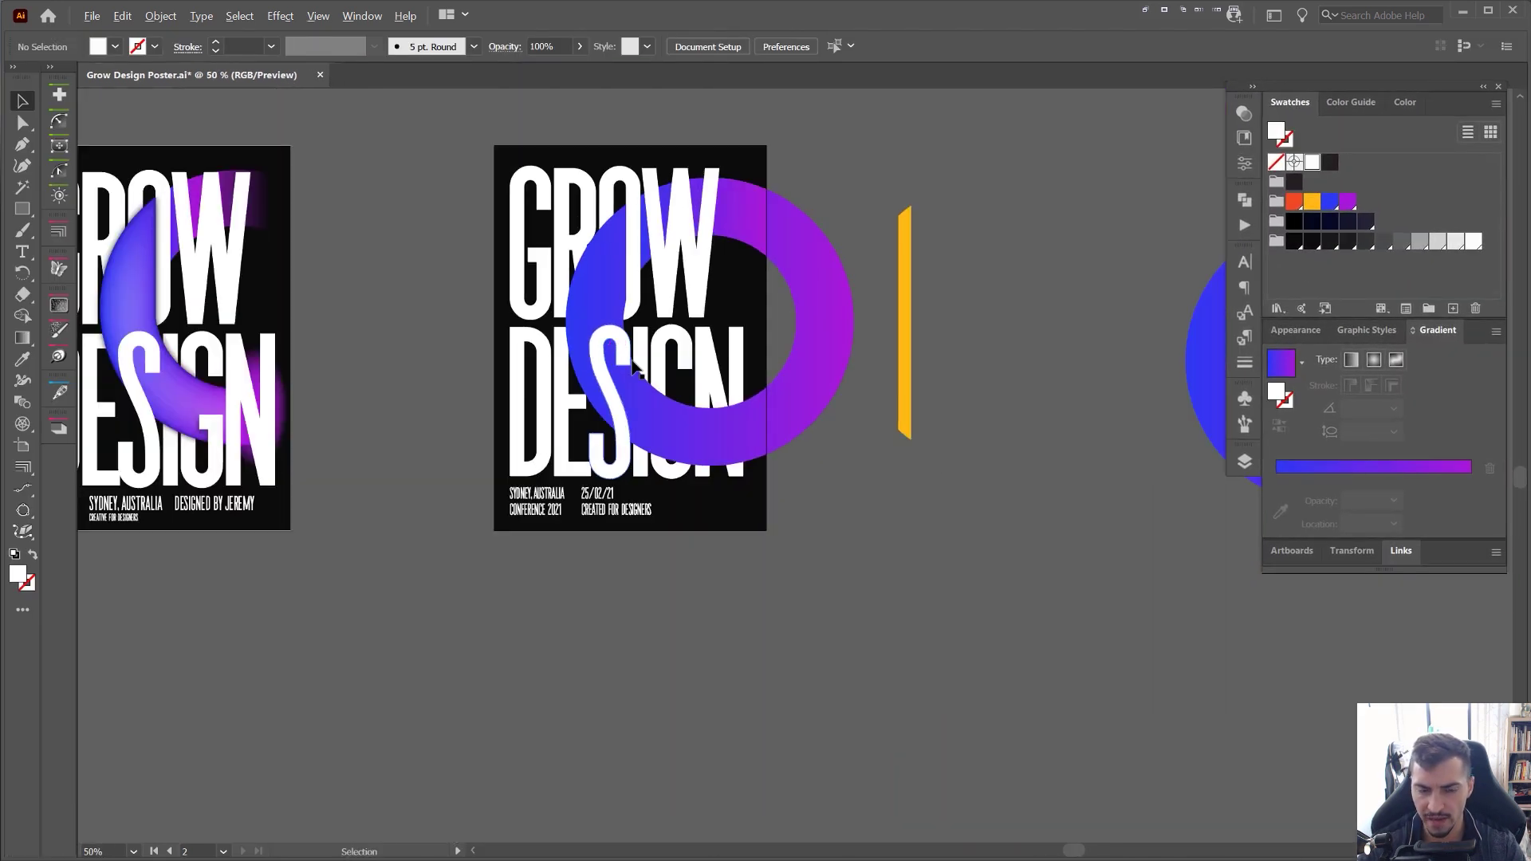
{"action": "scroll", "coordinate": [673, 363], "scroll_direction": "up", "scroll_amount": 2}
{"action": "left_click", "coordinate": [691, 451]}
{"action": "scroll", "coordinate": [692, 479], "scroll_direction": "up", "scroll_amount": 2}
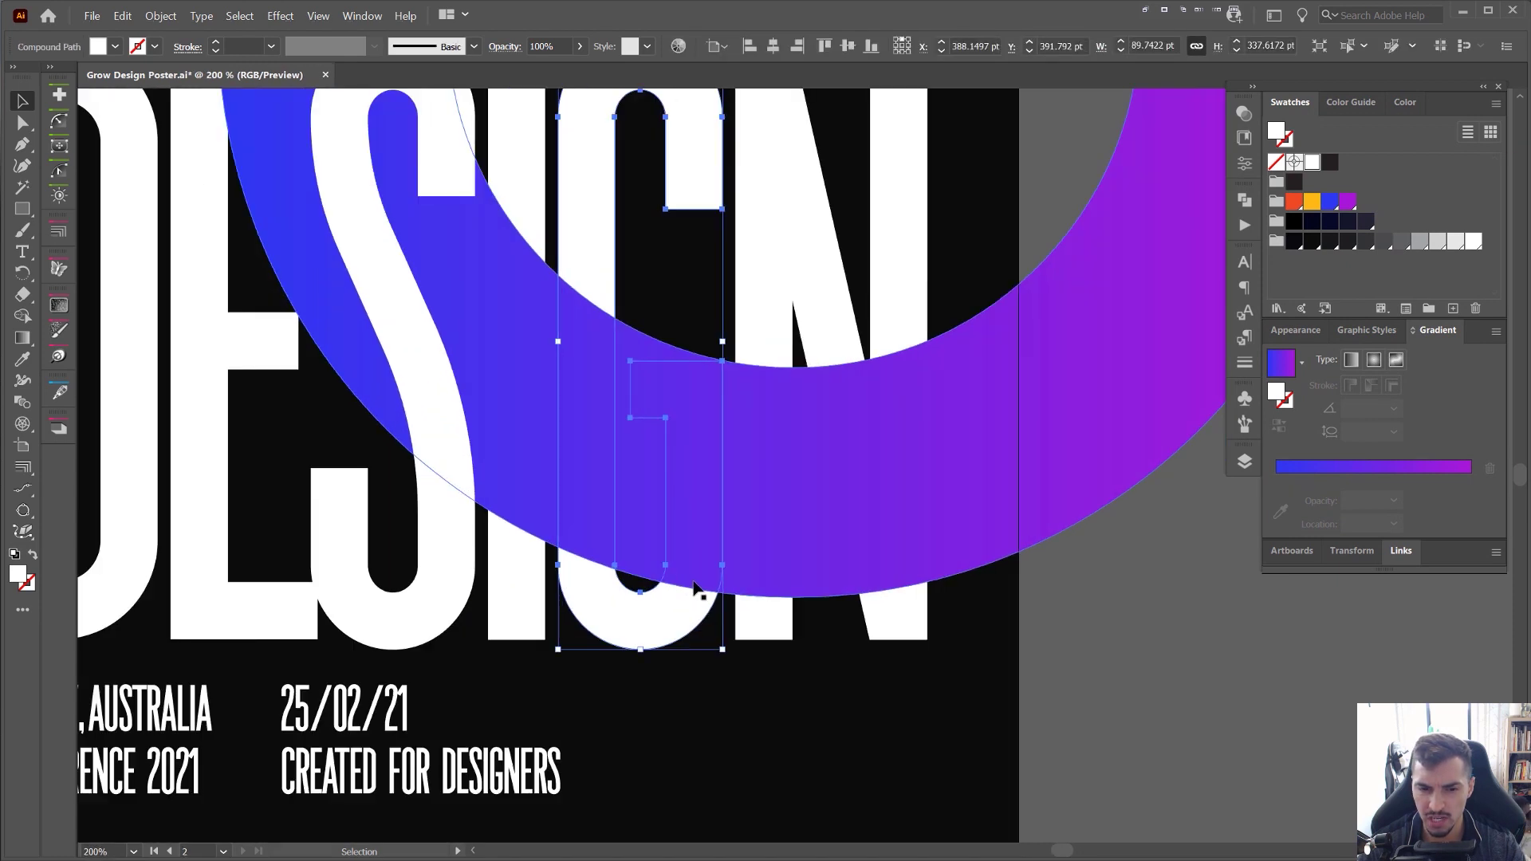
{"action": "scroll", "coordinate": [691, 412], "scroll_direction": "up", "scroll_amount": 2}
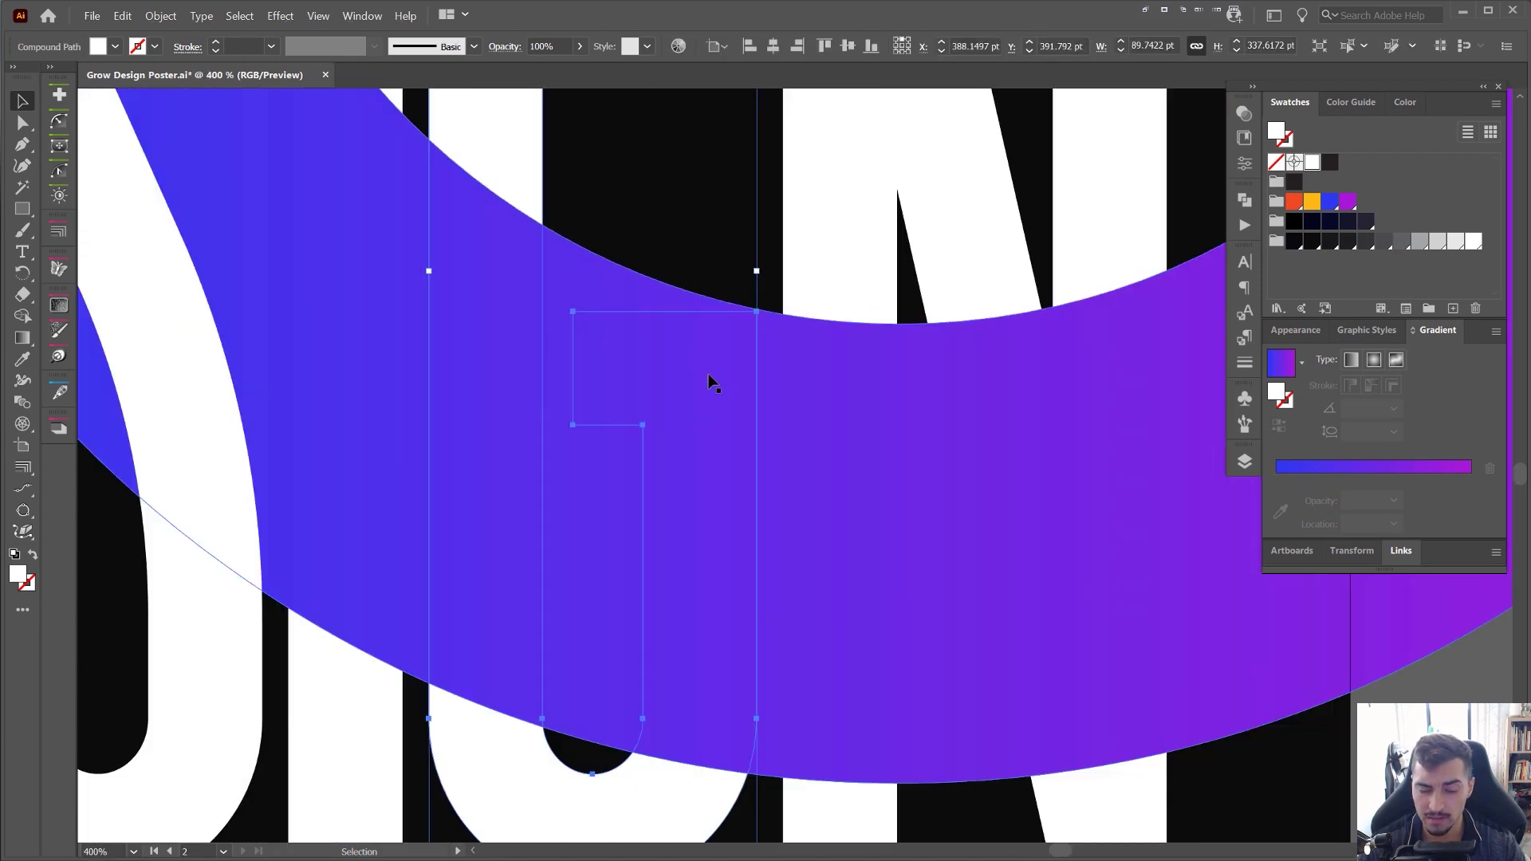
{"action": "scroll", "coordinate": [740, 311], "scroll_direction": "down", "scroll_amount": 2}
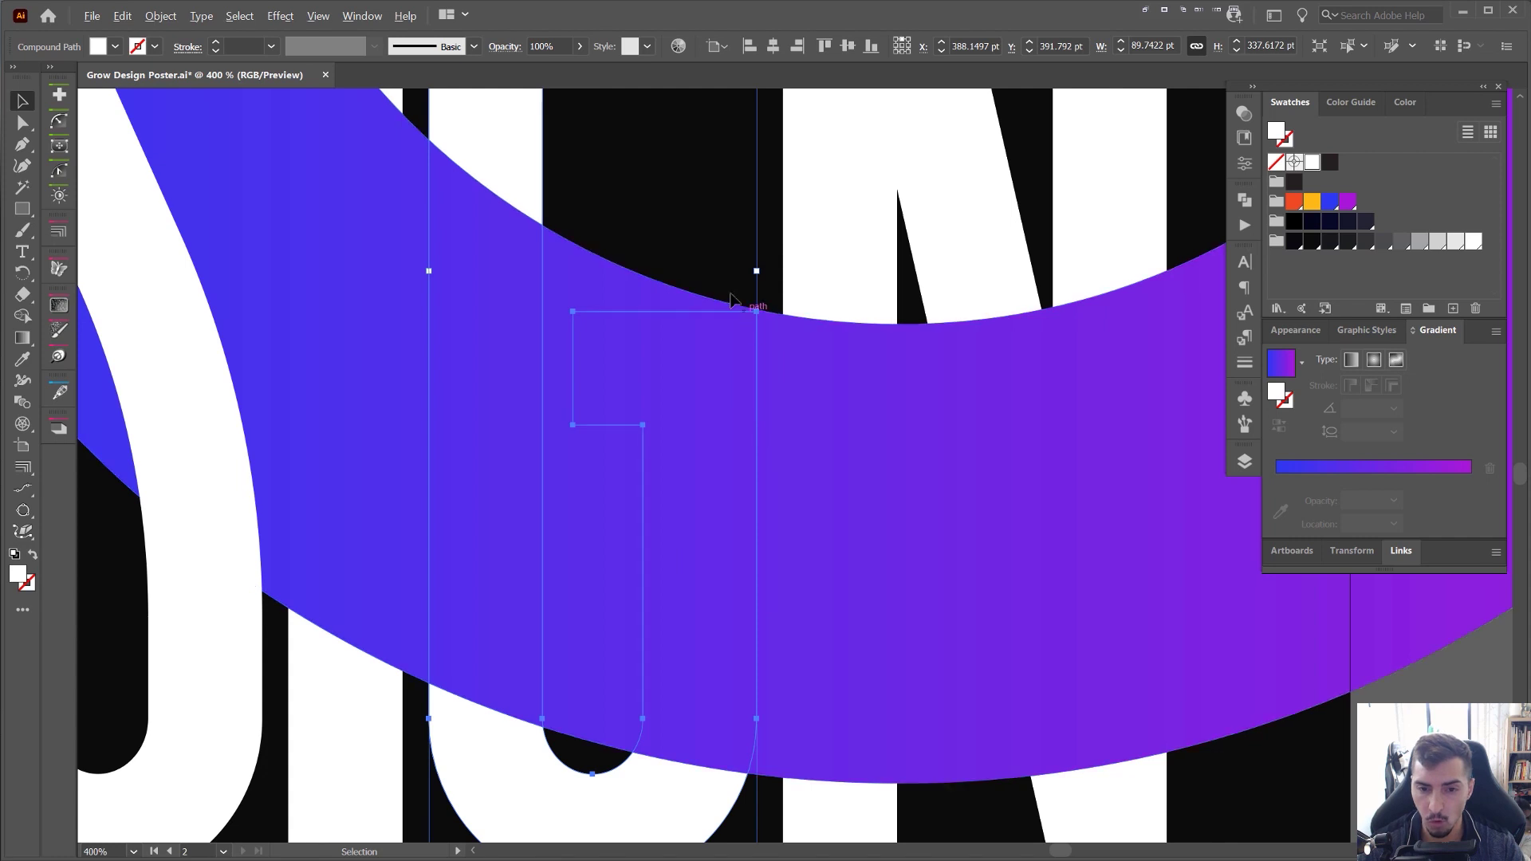
{"action": "left_click", "coordinate": [732, 338]}
{"action": "left_click", "coordinate": [715, 549]}
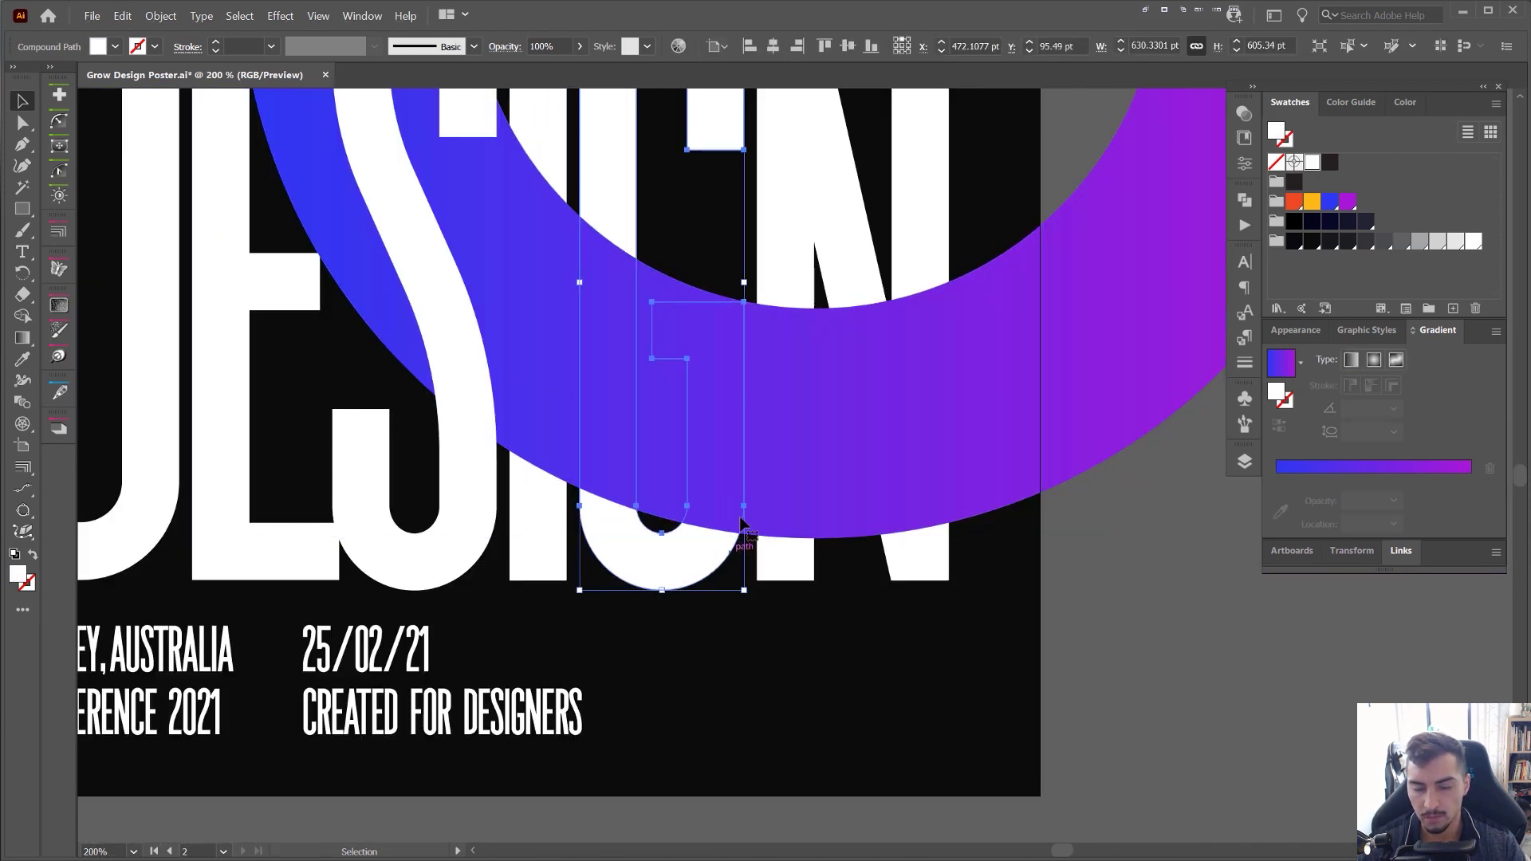
{"action": "left_click_drag", "start_coordinate": [742, 510], "coordinate": [724, 587]}
{"action": "key", "text": "a"}
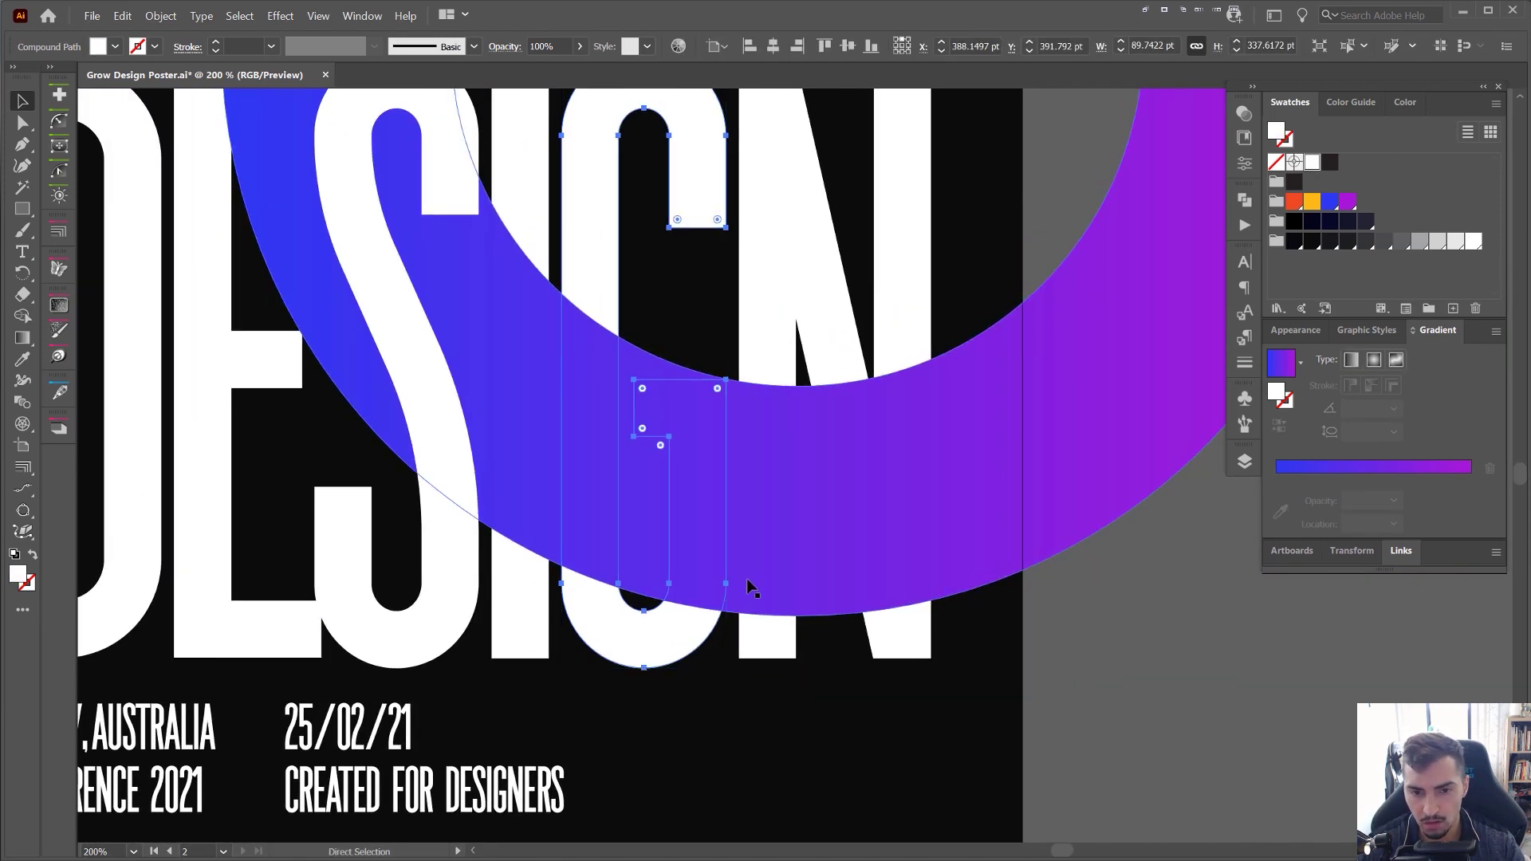
{"action": "key", "text": "v"}
{"action": "key", "text": "ctrl+shift+bracketright"}
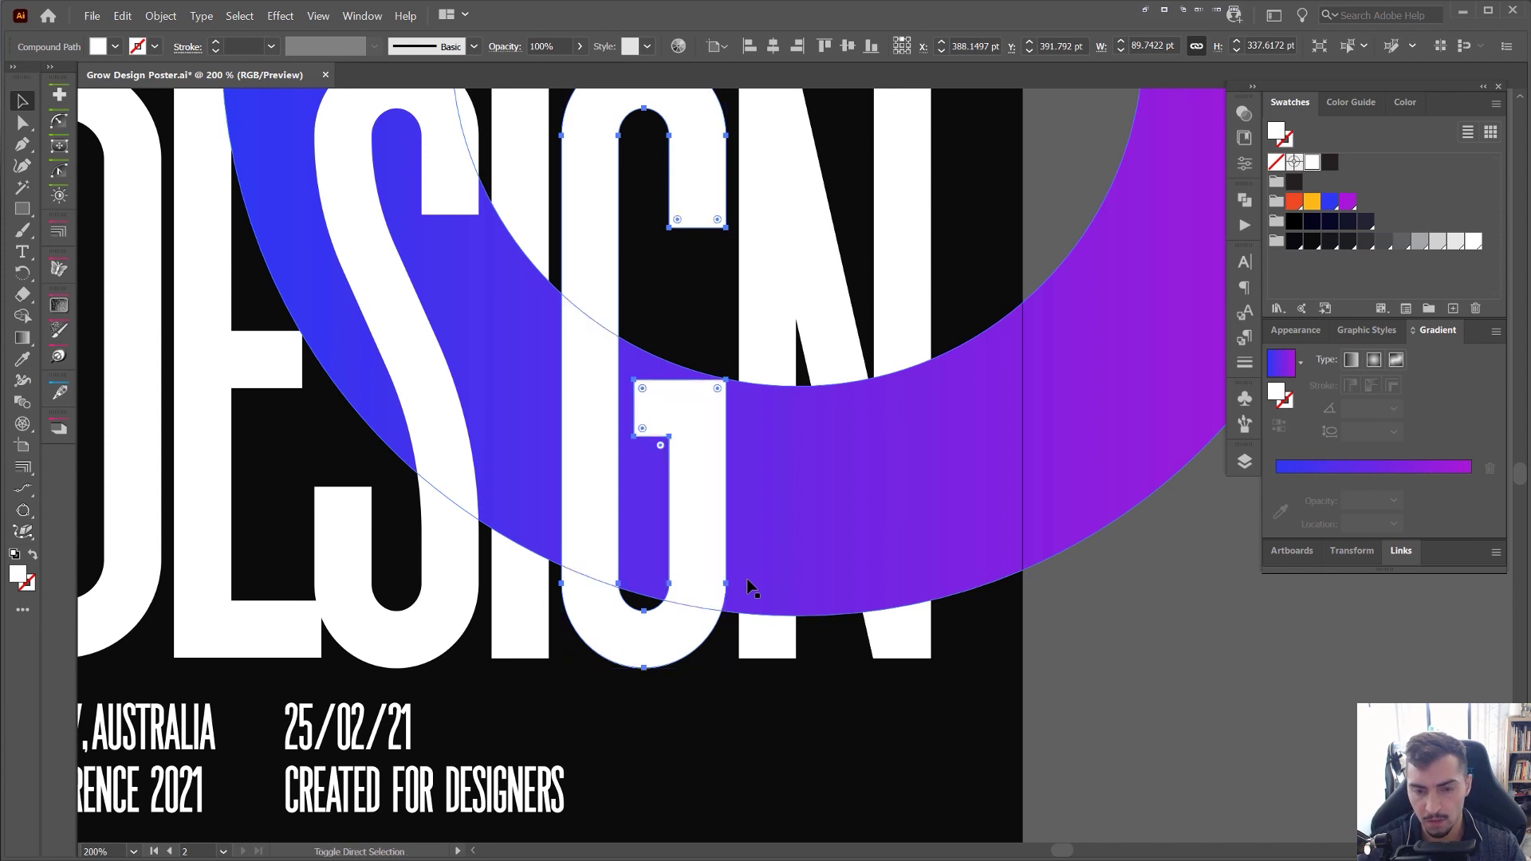
- Try to split the G's left stem from the ring with Shape Builder where the two overlap
{"action": "left_click", "coordinate": [798, 468], "text": "shift"}
{"action": "scroll", "coordinate": [810, 467], "scroll_direction": "down", "scroll_amount": 2}
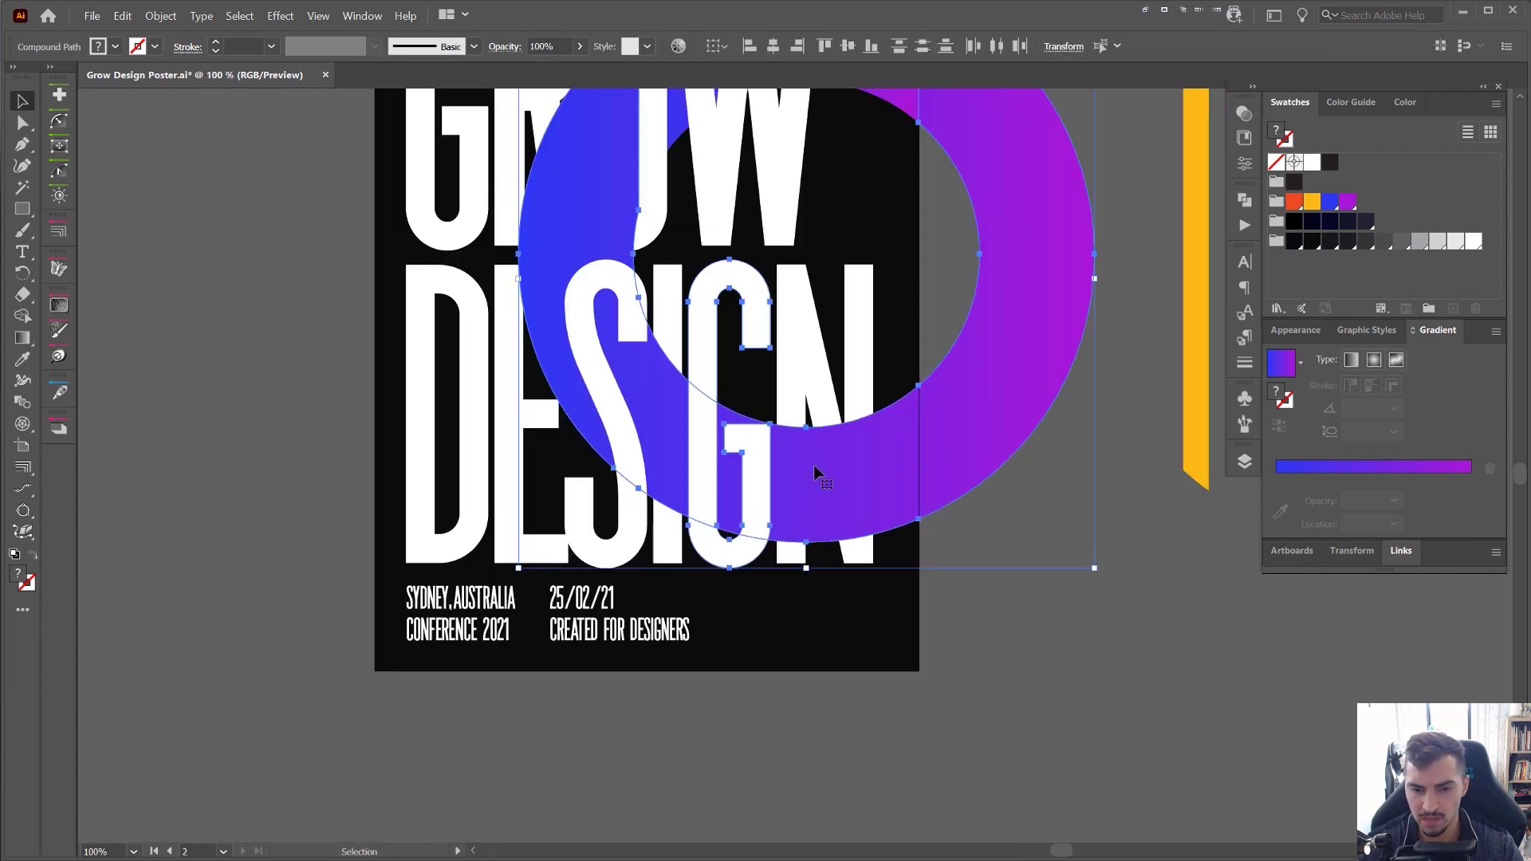
{"action": "scroll", "coordinate": [815, 472], "scroll_direction": "up", "scroll_amount": 1}
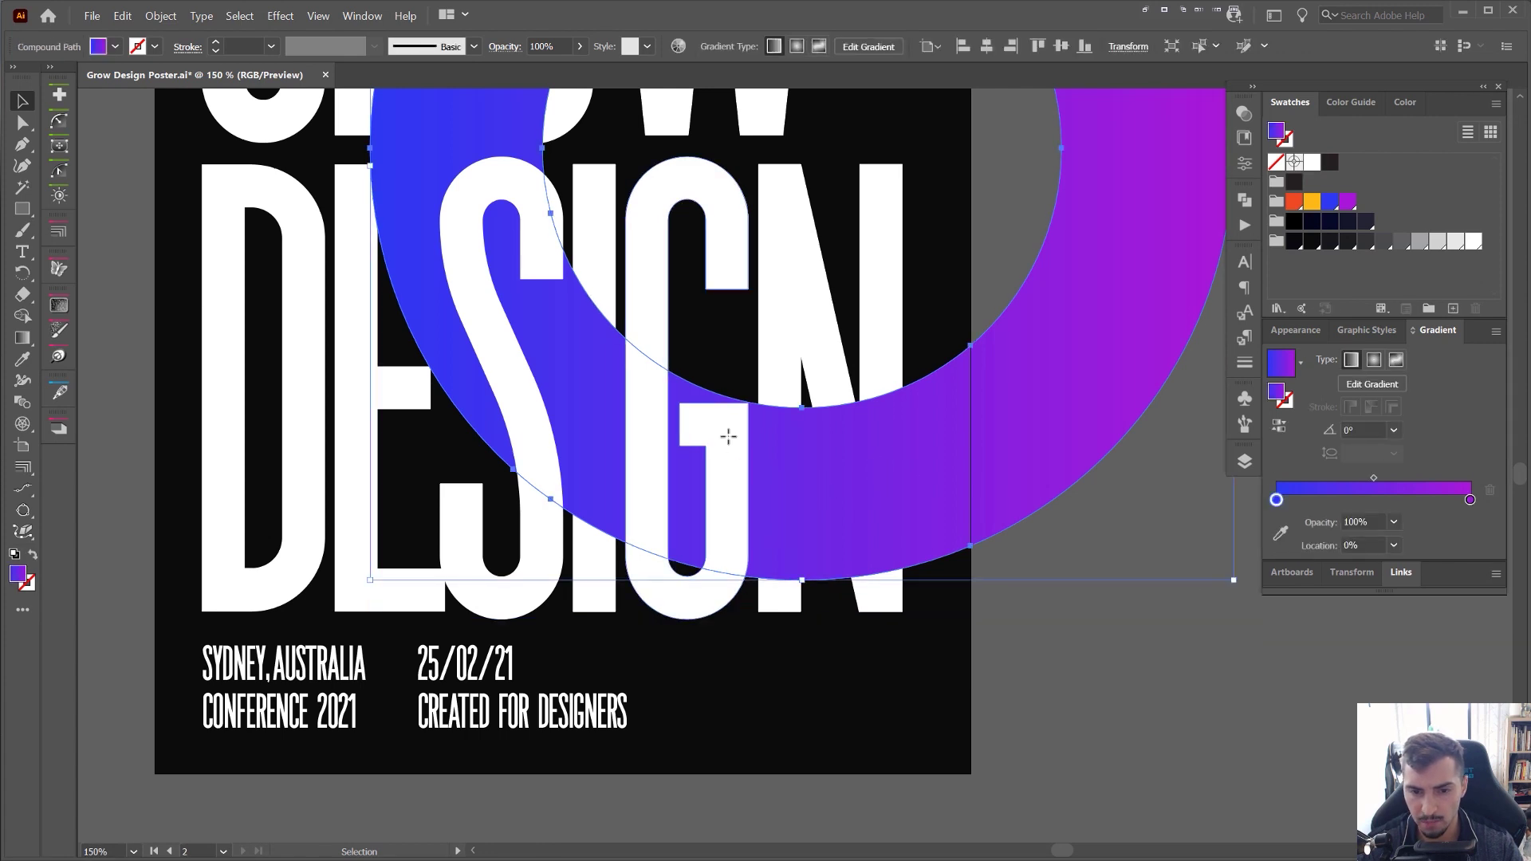
{"action": "left_click", "coordinate": [888, 472], "text": "shift"}
{"action": "left_click", "coordinate": [880, 477], "text": "shift"}
{"action": "key", "text": "shift+m"}
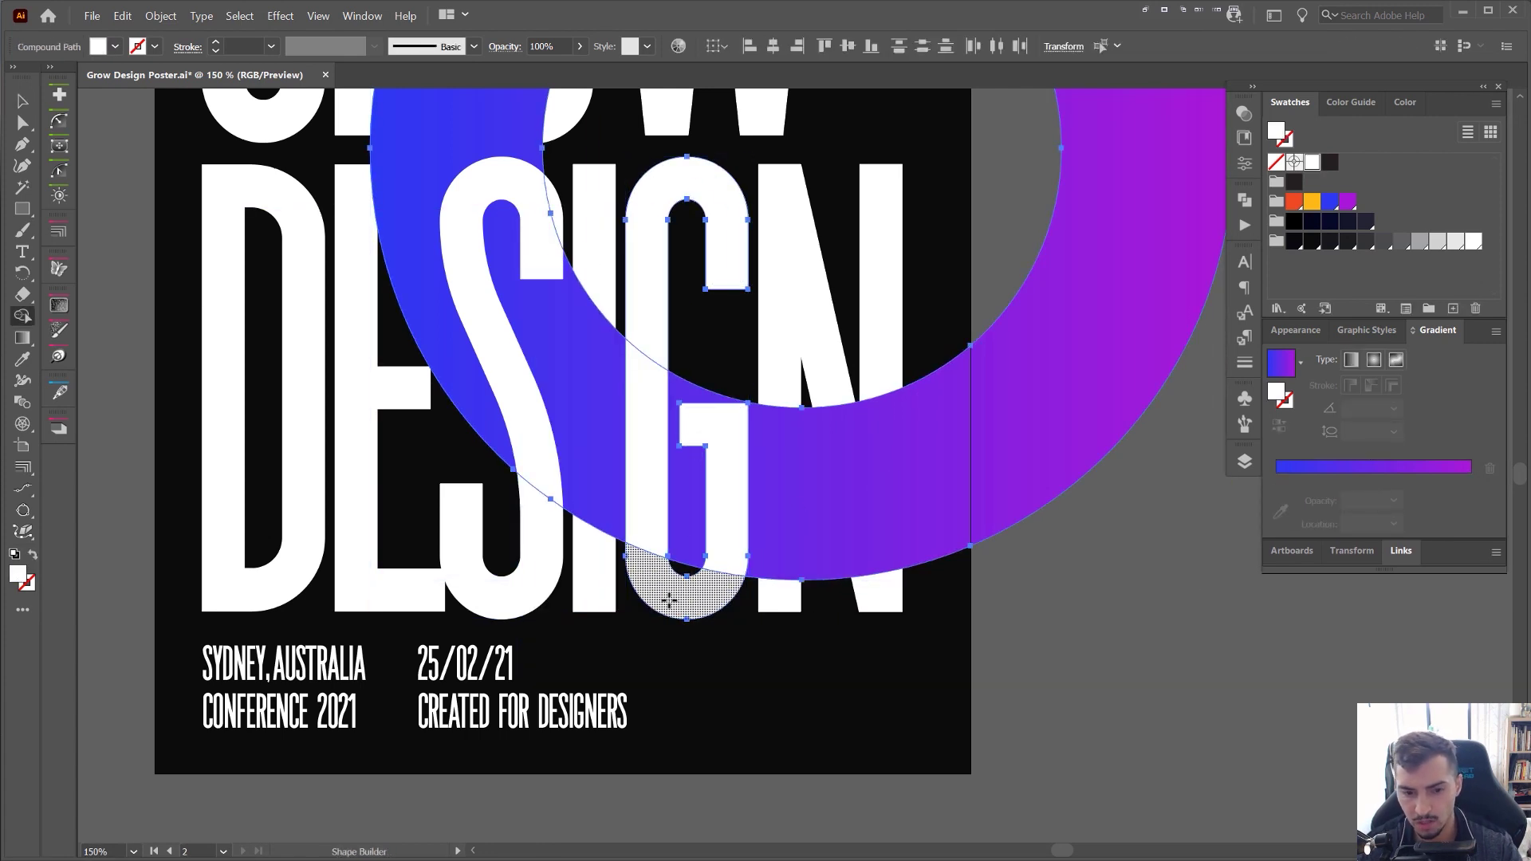
{"action": "left_click", "coordinate": [646, 539]}
{"action": "left_click", "coordinate": [659, 303]}
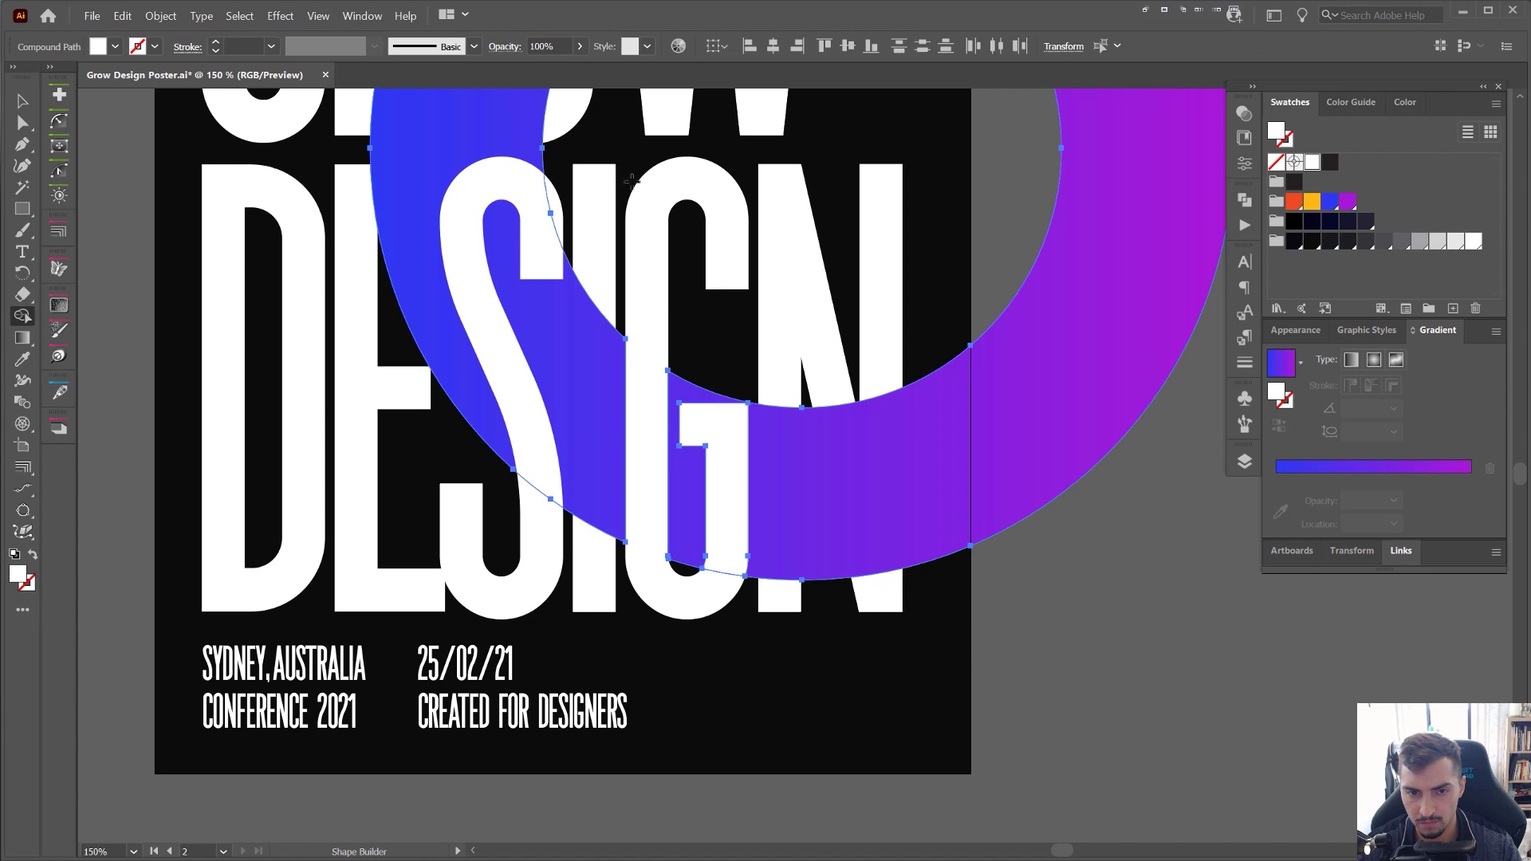
- Move the G aside to test the cut, undo the move, and compare the result with the reference poster
{"action": "key", "text": "v"}
{"action": "left_click", "coordinate": [686, 276]}
{"action": "left_click_drag", "start_coordinate": [652, 375], "coordinate": [598, 403]}
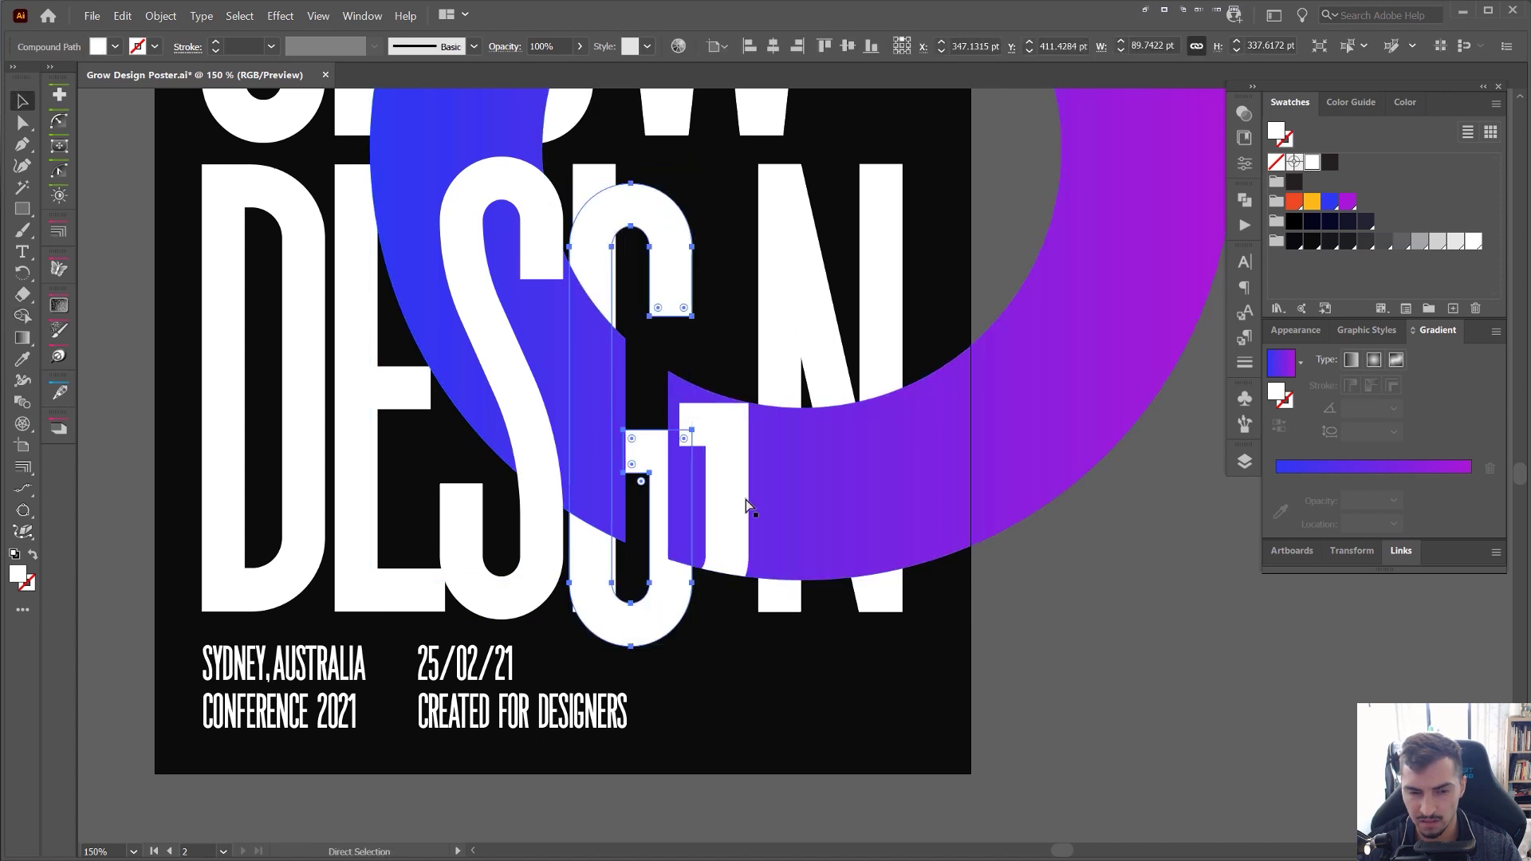
{"action": "key", "text": "ctrl+z"}
{"action": "key", "text": "ctrl+z"}
{"action": "key", "text": "ctrl+z"}
{"action": "scroll", "coordinate": [901, 528], "scroll_direction": "down", "scroll_amount": 2}
{"action": "left_click", "coordinate": [1060, 526]}
{"action": "key", "text": "ctrl+minus"}
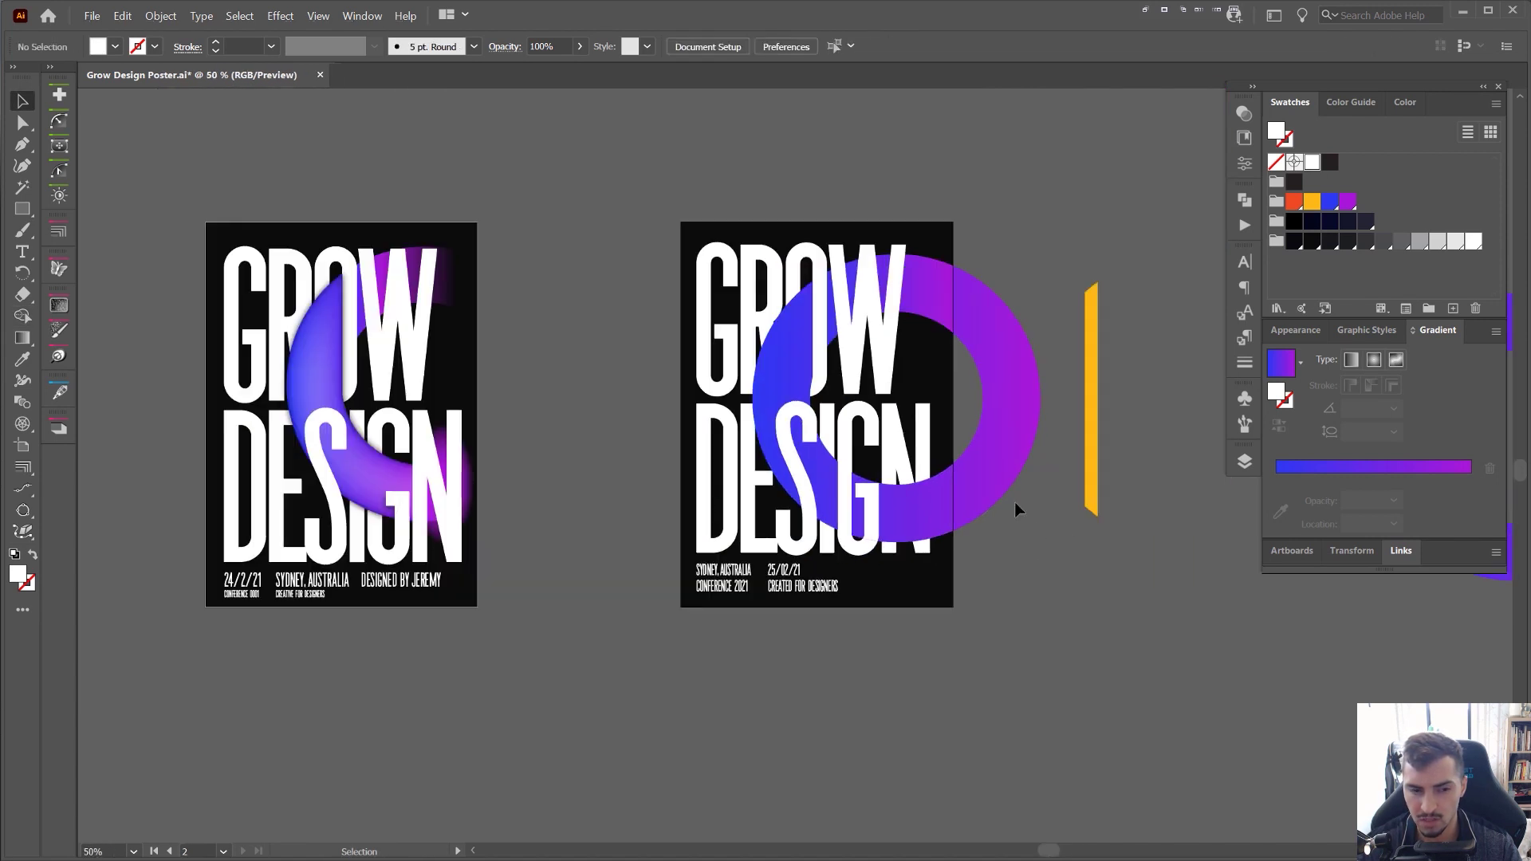
- Pull the G out to the side to inspect the separated pieces, and undo the move and the cut
{"action": "scroll", "coordinate": [875, 469], "scroll_direction": "up", "scroll_amount": 2}
{"action": "left_click_drag", "start_coordinate": [824, 425], "coordinate": [959, 413]}
{"action": "scroll", "coordinate": [813, 496], "scroll_direction": "up", "scroll_amount": 2}
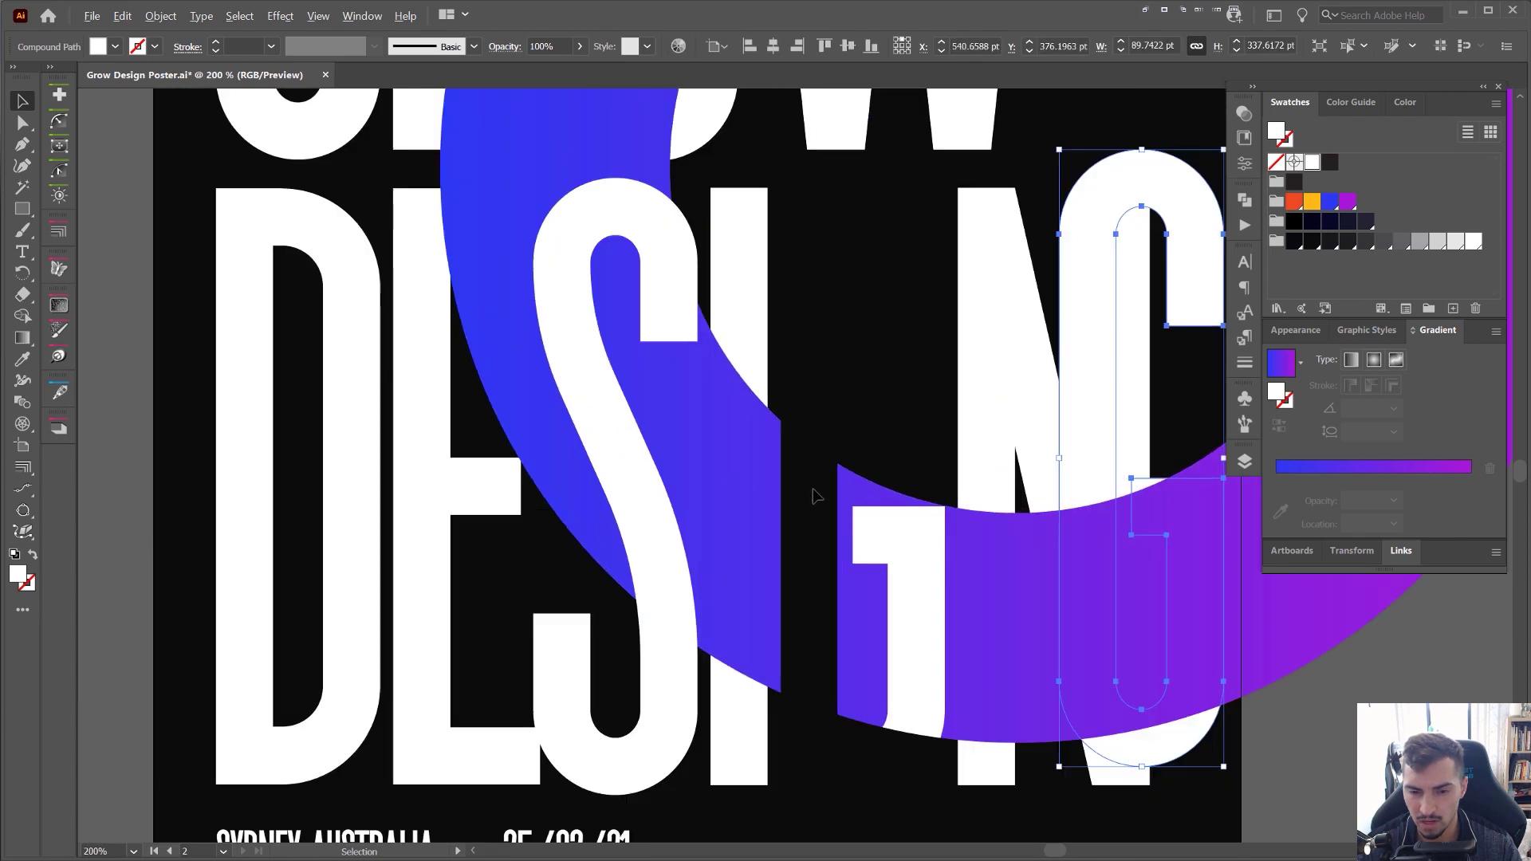
{"action": "key", "text": "ctrl+z"}
{"action": "key", "text": "ctrl+z"}
{"action": "key", "text": "ctrl+z"}
{"action": "key", "text": "ctrl+z"}
{"action": "key", "text": "ctrl+z"}
- Test whether the ring is one whole shape by moving it, and undo each move
{"action": "left_click_drag", "start_coordinate": [1152, 594], "coordinate": [1010, 464]}
{"action": "key", "text": "ctrl+z"}
{"action": "left_click_drag", "start_coordinate": [665, 721], "coordinate": [518, 765]}
{"action": "key", "text": "ctrl+z"}
{"action": "key", "text": "ctrl+z"}
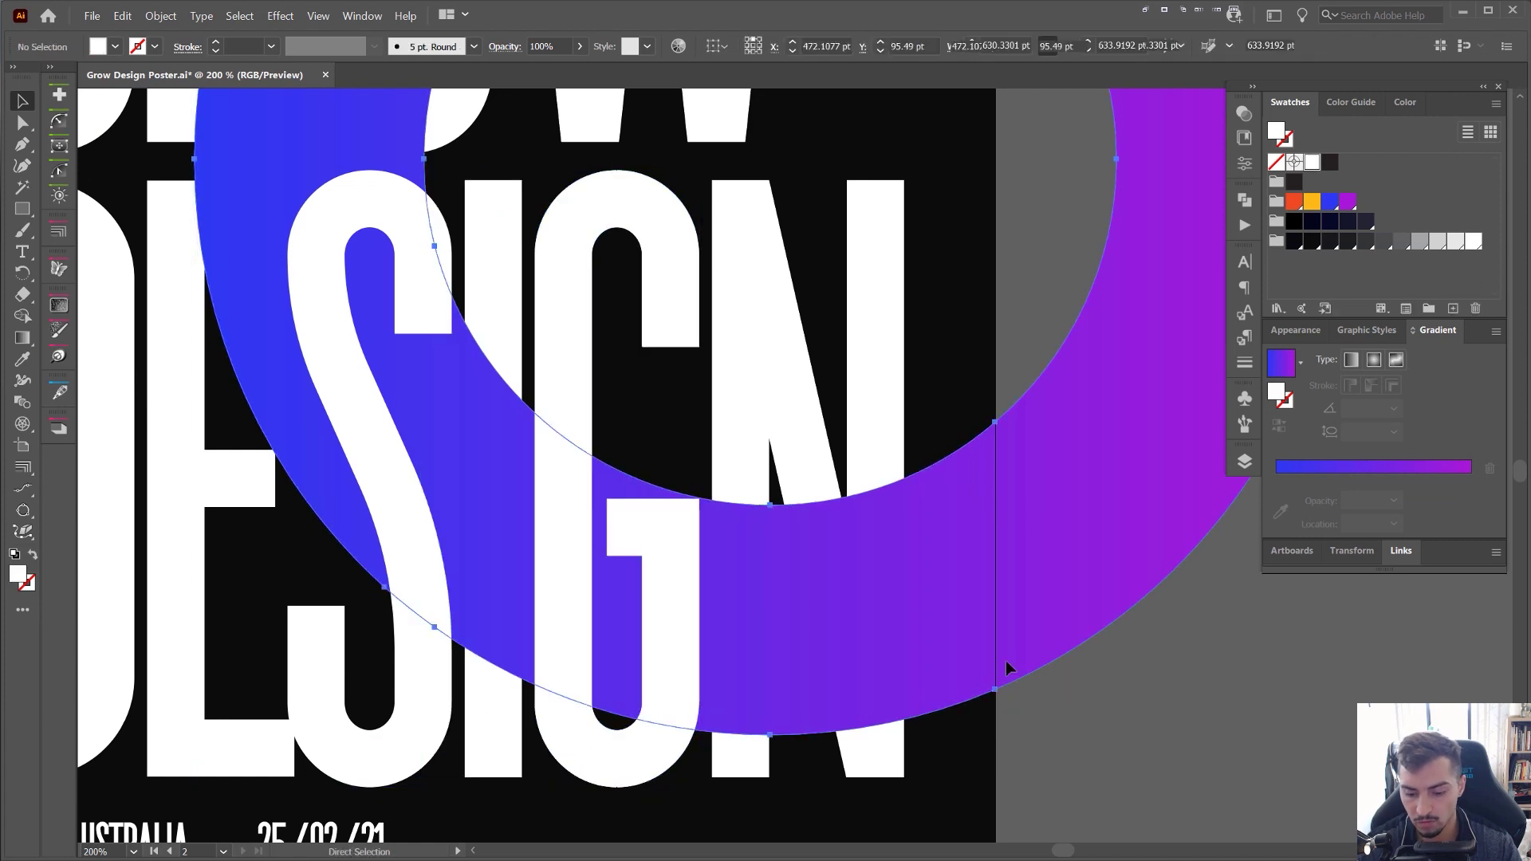
{"action": "left_click", "coordinate": [1006, 662]}
{"action": "key", "text": "ctrl+z"}
{"action": "key", "text": "ctrl+z"}
{"action": "key", "text": "ctrl+z"}
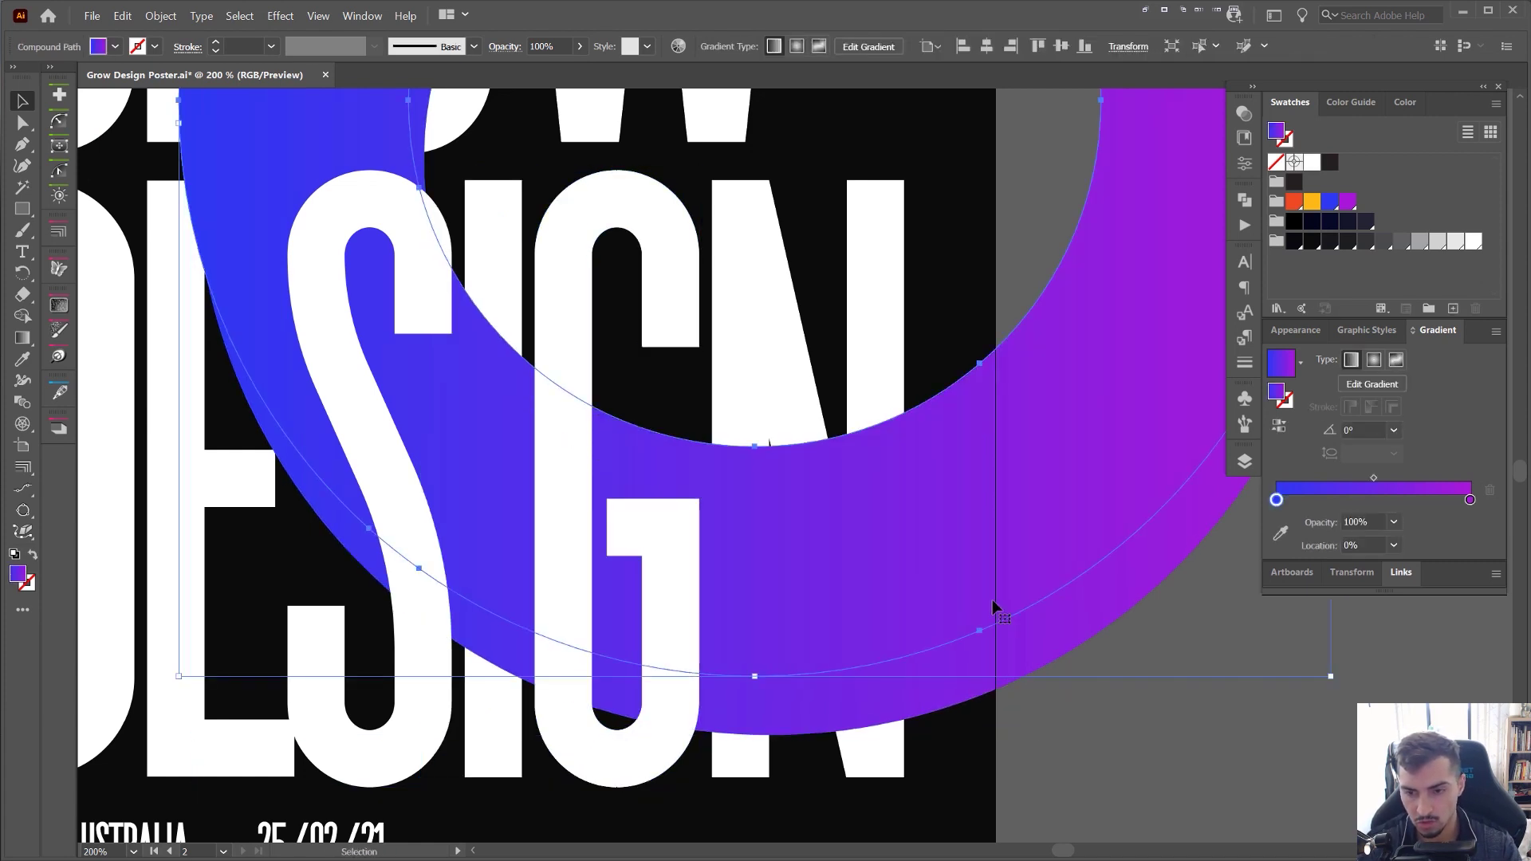
- Merge the ring across the G's left stem with Shape Builder, and test the result with a move that is undone
{"action": "left_click", "coordinate": [668, 694]}
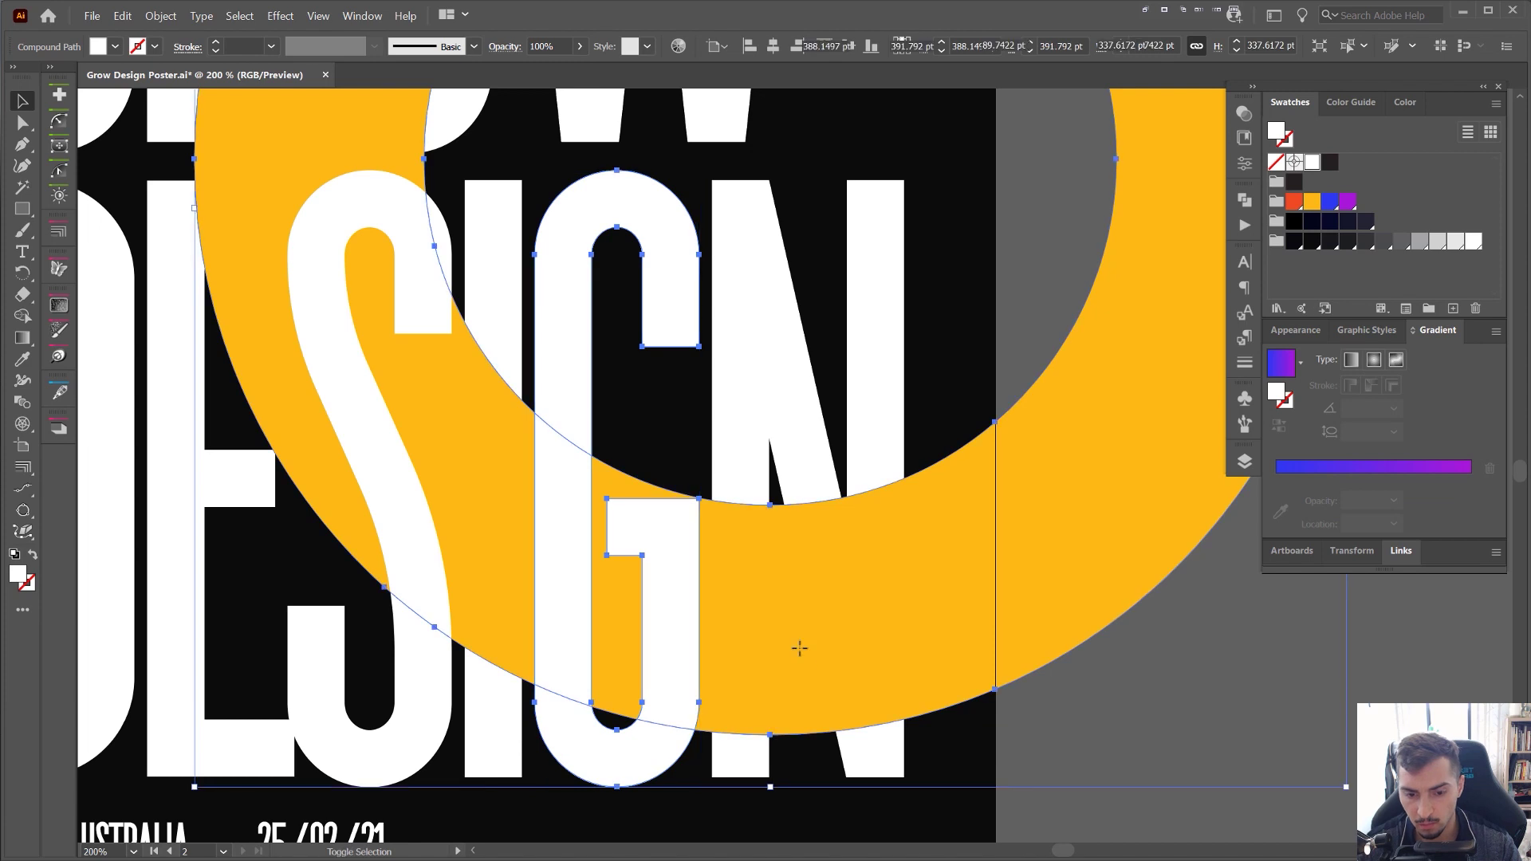
{"action": "left_click", "coordinate": [800, 649], "text": "shift"}
{"action": "key", "text": "shift+m"}
{"action": "mouse_move", "coordinate": [573, 679]}
{"action": "left_mouse_down"}
{"action": "mouse_move", "coordinate": [576, 335]}
{"action": "mouse_move", "coordinate": [591, 368]}
{"action": "left_mouse_up"}
{"action": "key", "text": "v"}
{"action": "left_click", "coordinate": [648, 422]}
{"action": "left_click_drag", "start_coordinate": [695, 531], "coordinate": [755, 520]}
{"action": "key", "text": "ctrl+z"}
- Reapply the blue-to-purple gradient to the ring, and compare the woven G with the reference poster
{"action": "left_click", "coordinate": [858, 566]}
{"action": "key", "text": "period"}
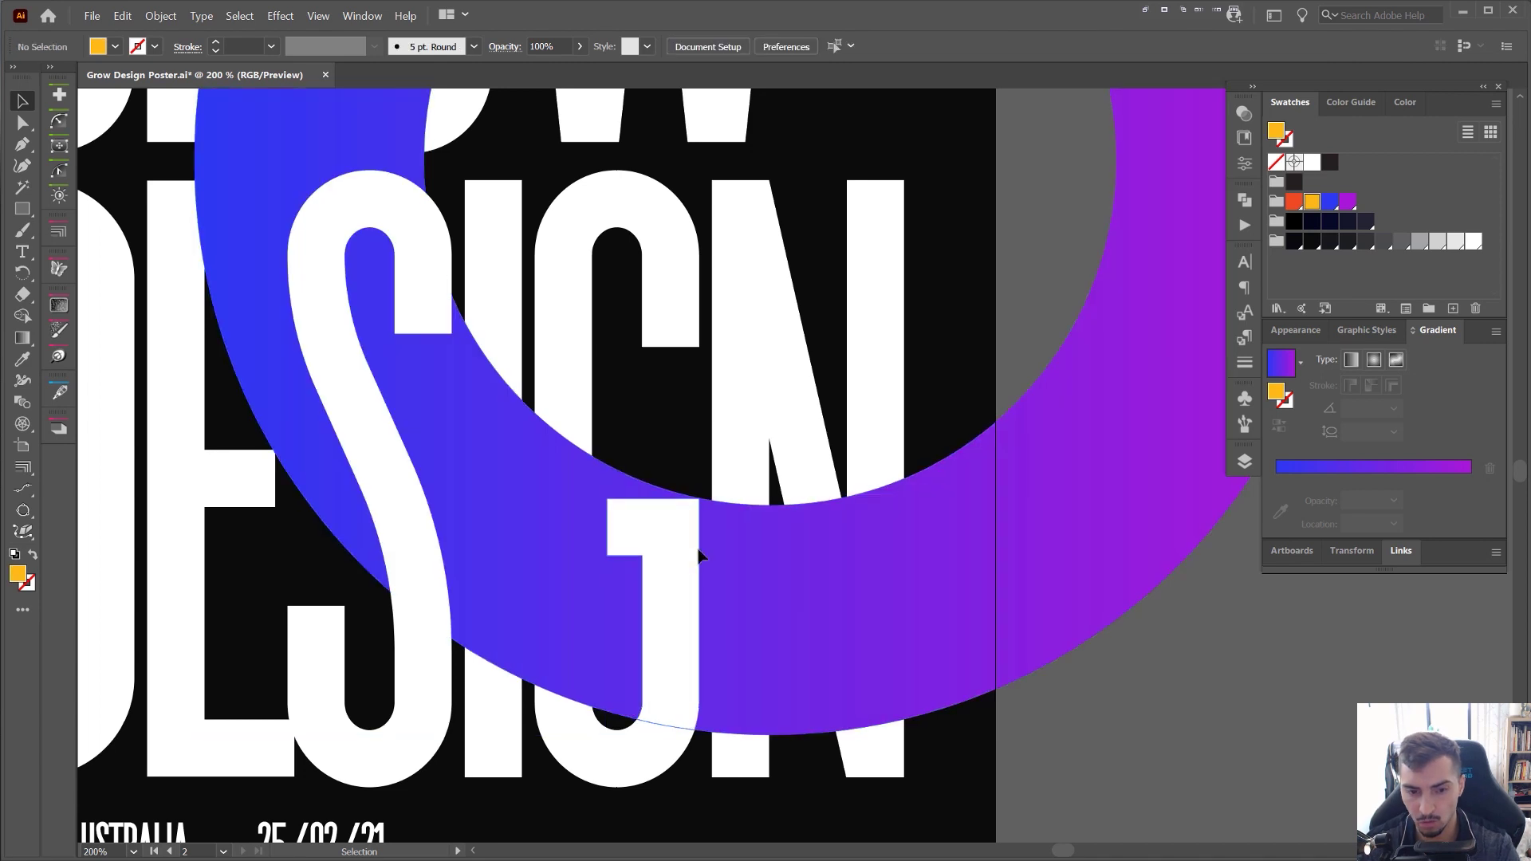
{"action": "left_click", "coordinate": [748, 522]}
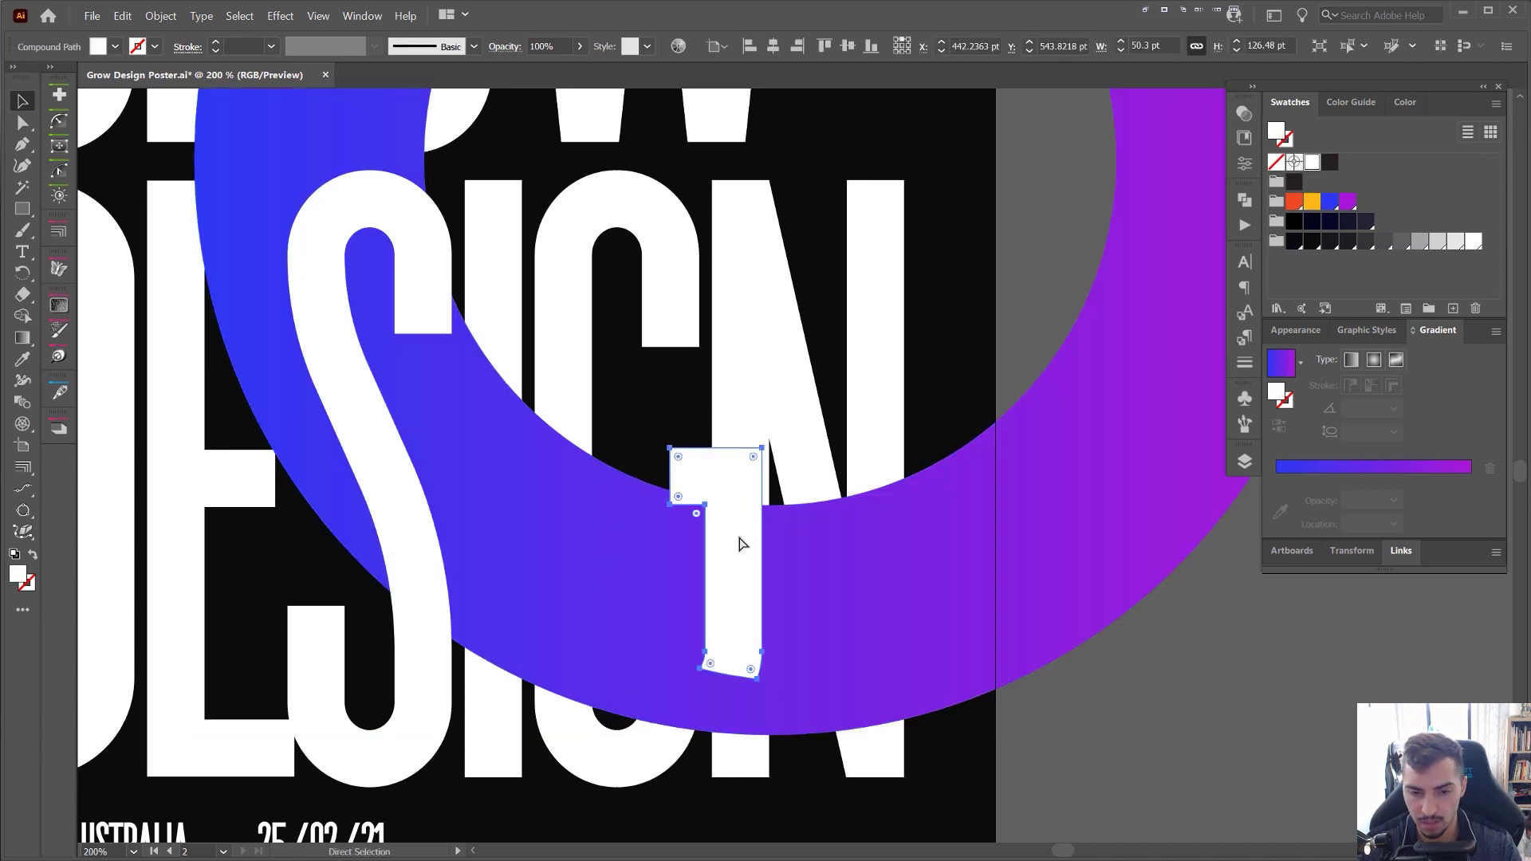
{"action": "key", "text": "ctrl+z"}
{"action": "scroll", "coordinate": [909, 654], "scroll_direction": "down", "scroll_amount": 1}
{"action": "left_click", "coordinate": [1097, 683]}
{"action": "scroll", "coordinate": [1101, 687], "scroll_direction": "down", "scroll_amount": 1}
{"action": "left_click_drag", "start_coordinate": [1107, 699], "coordinate": [1021, 587]}
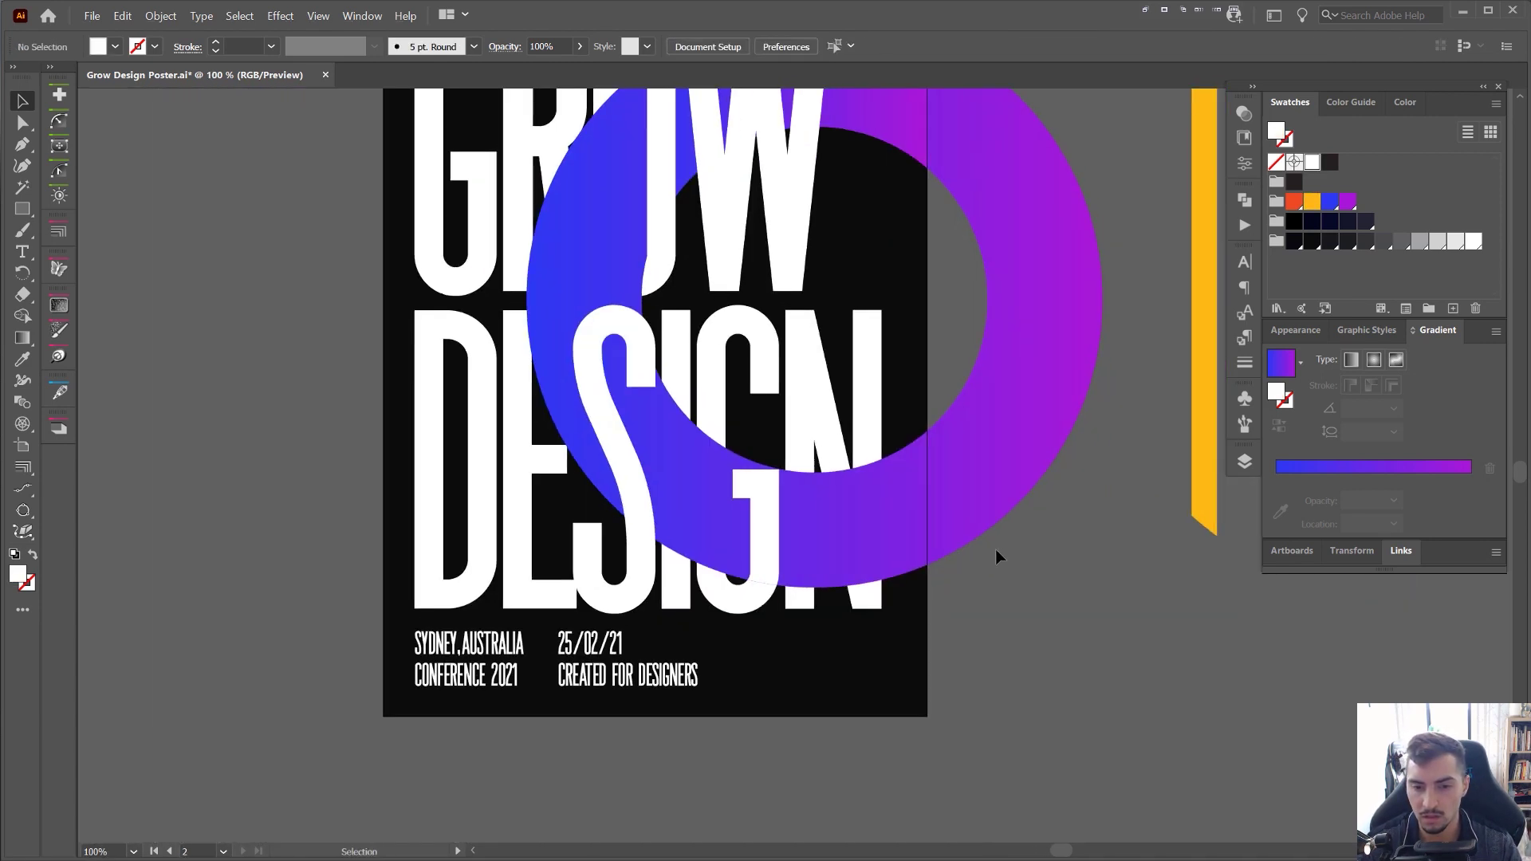
{"action": "scroll", "coordinate": [995, 548], "scroll_direction": "down", "scroll_amount": 2}
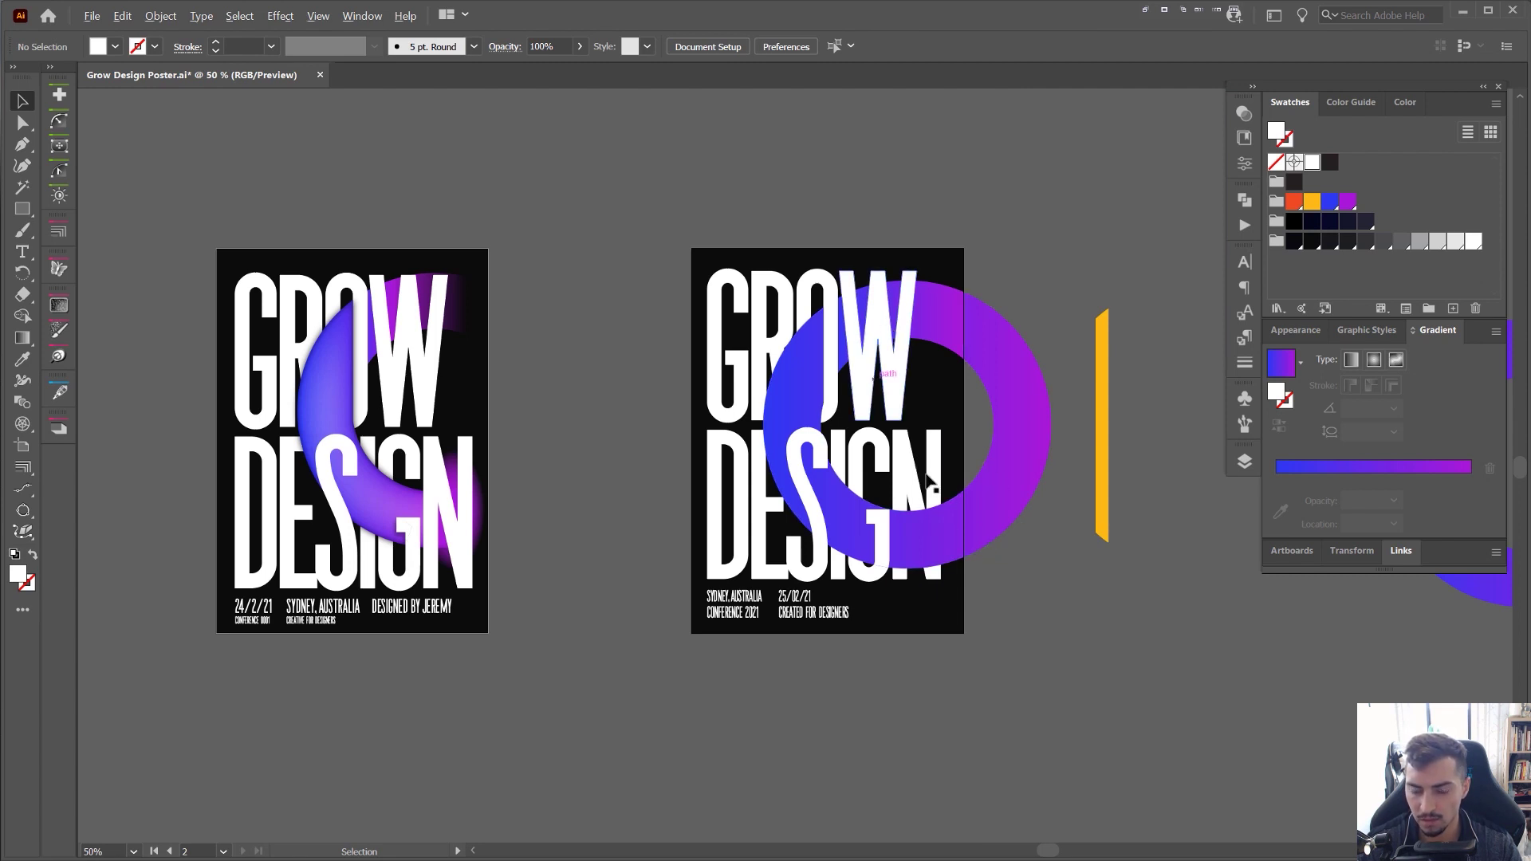
{"action": "scroll", "coordinate": [1007, 319], "scroll_direction": "right", "scroll_amount": 2}
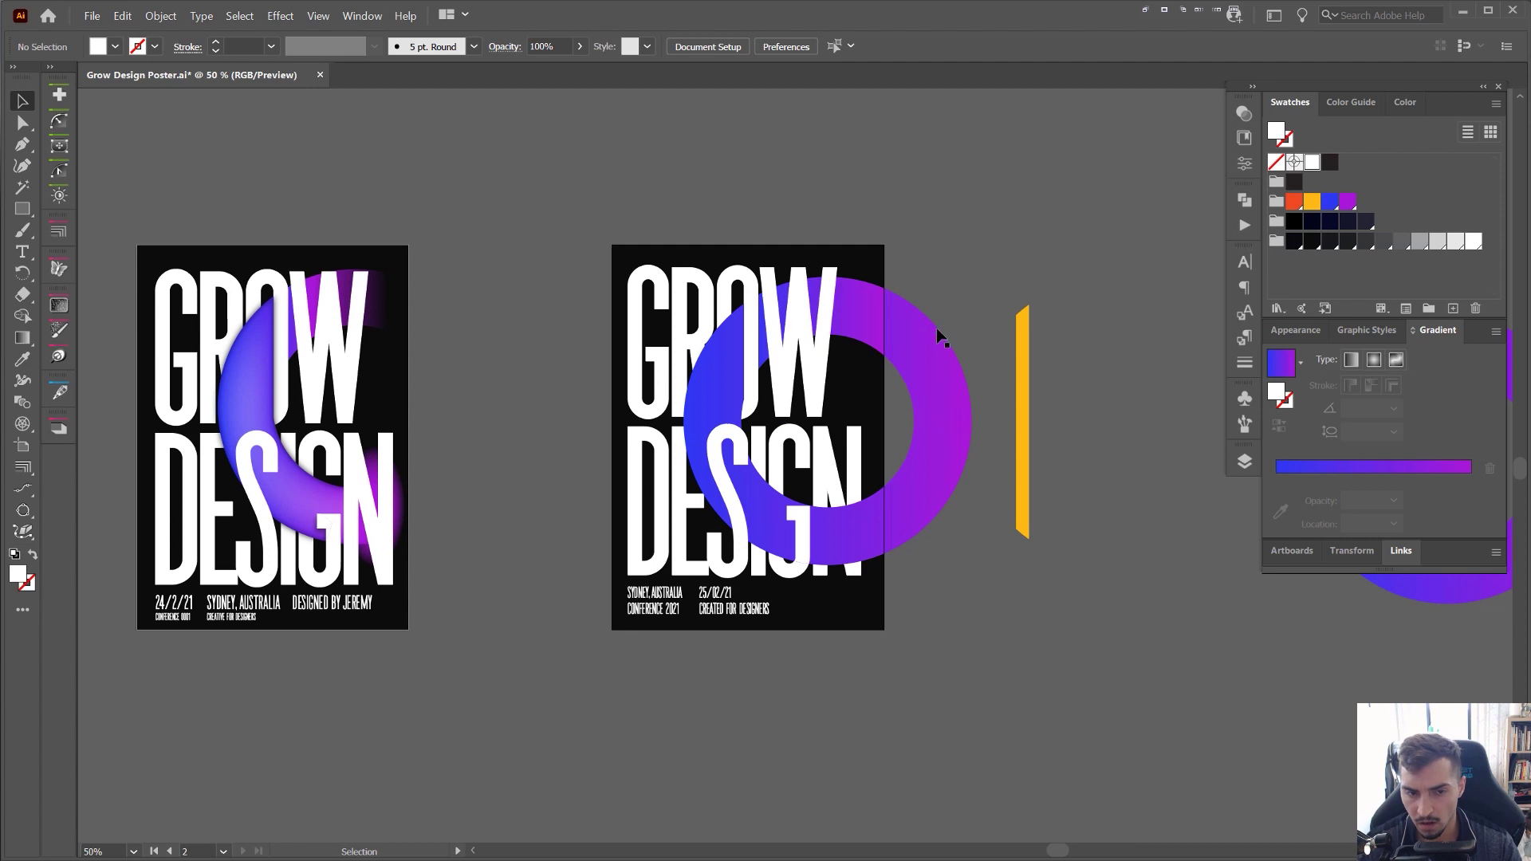
- Draw a tall white rectangle covering the part of the ring that extends past the poster's right margin
{"action": "left_click_drag", "start_coordinate": [913, 355], "coordinate": [894, 341]}
{"action": "left_click_drag", "start_coordinate": [959, 232], "coordinate": [847, 561]}
{"action": "key", "text": "v"}
- Try to trim the ring pieces against the white rectangle with Shape Builder, and undo the attempt
{"action": "left_click", "coordinate": [850, 299], "text": "shift"}
{"action": "left_click", "coordinate": [892, 319], "text": "shift"}
{"action": "left_click", "coordinate": [833, 513], "text": "shift"}
{"action": "key", "text": "shift+m"}
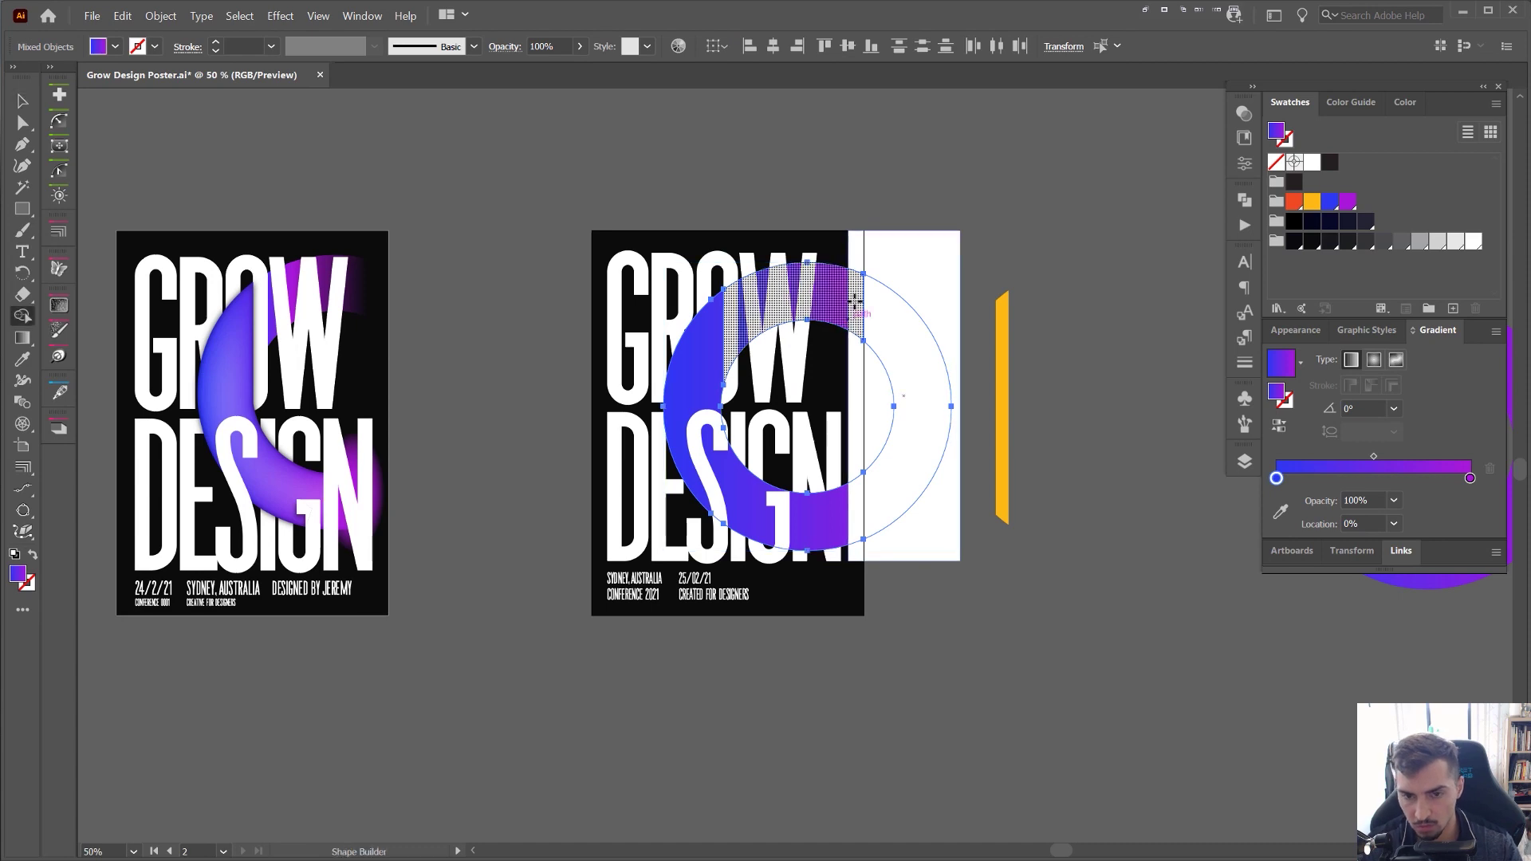
{"action": "scroll", "coordinate": [854, 323], "scroll_direction": "up", "scroll_amount": 2}
{"action": "left_click_drag", "start_coordinate": [923, 239], "coordinate": [861, 298]}
{"action": "key", "text": "ctrl+z"}
- Cut the ring off at the rectangle's left edge with Shape Builder, removing the outer ring areas and the rectangle
{"action": "key", "text": "v"}
{"action": "left_click", "coordinate": [1107, 91]}
{"action": "left_click", "coordinate": [948, 215]}
{"action": "left_click", "coordinate": [825, 263], "text": "shift"}
{"action": "key", "text": "shift+m"}
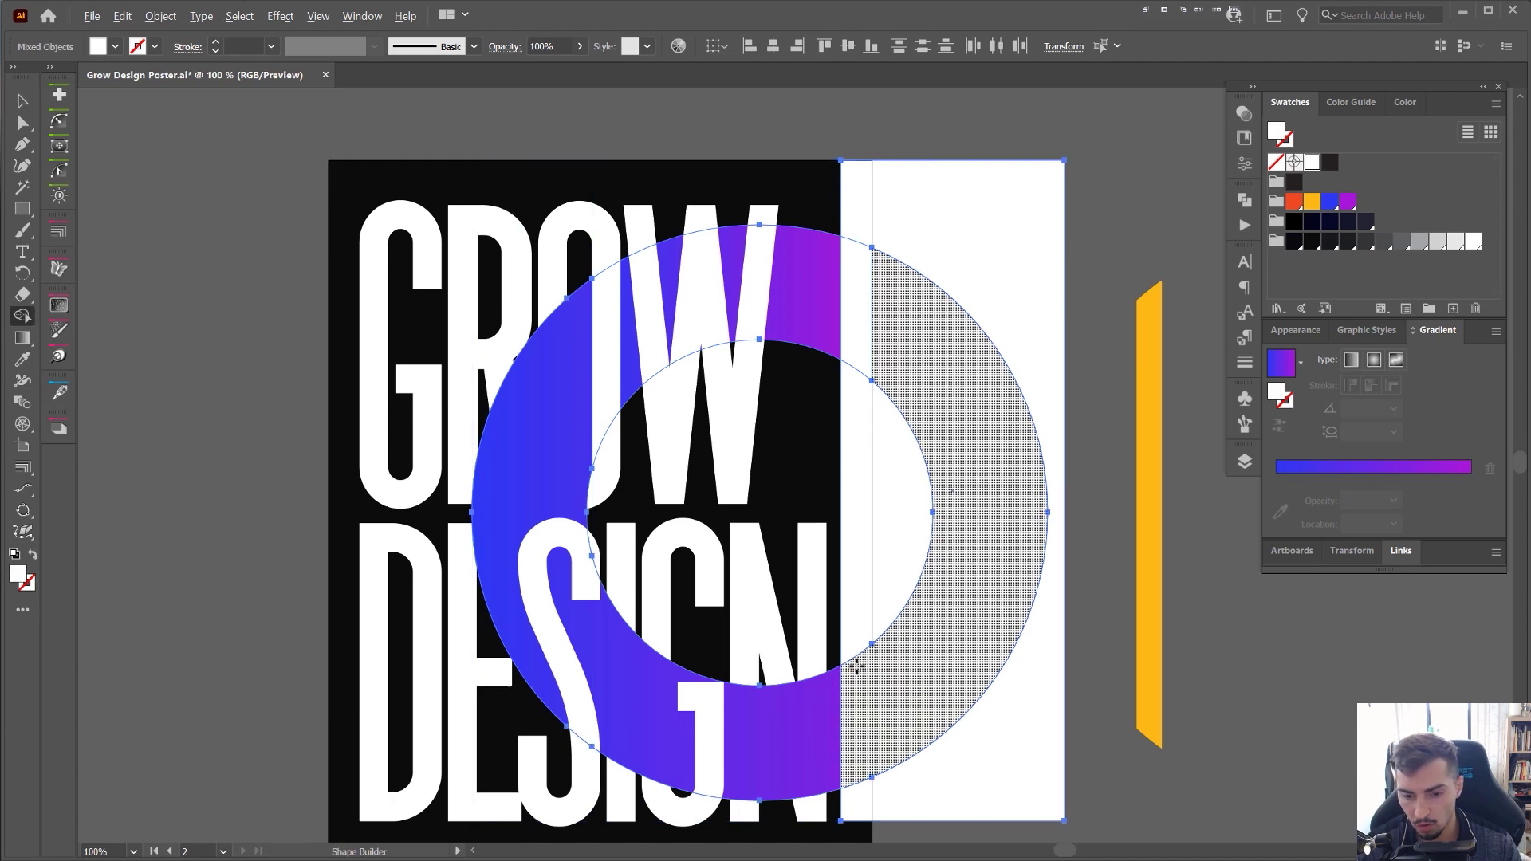
{"action": "left_click", "coordinate": [912, 630], "text": "alt"}
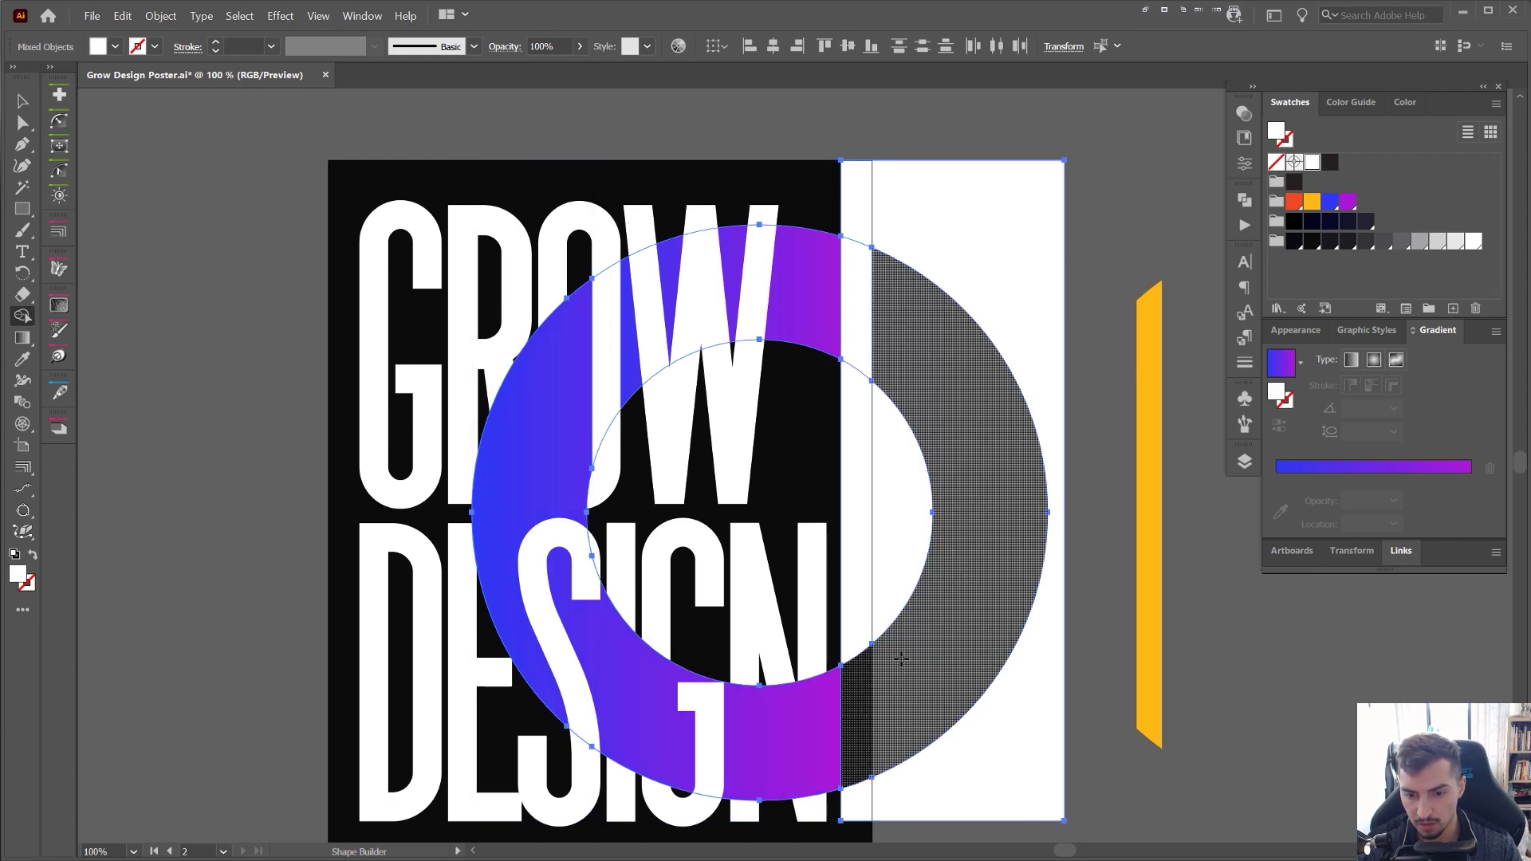
{"action": "left_click", "coordinate": [881, 561], "text": "alt"}
{"action": "left_click", "coordinate": [856, 308], "text": "alt"}
{"action": "left_click", "coordinate": [882, 232], "text": "alt"}
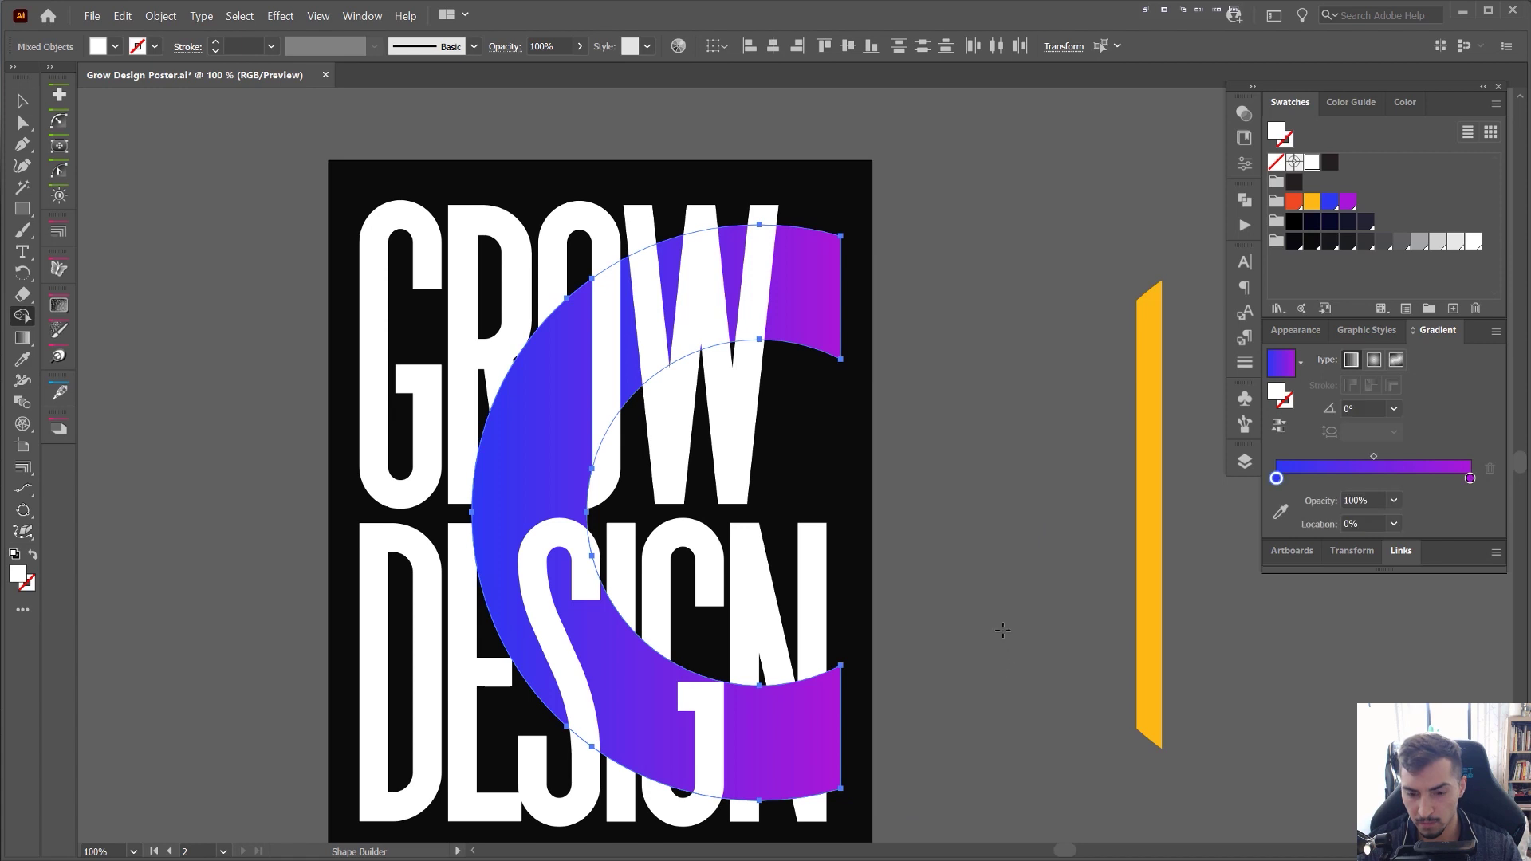
{"action": "key", "text": "v"}
{"action": "left_click", "coordinate": [1002, 501]}
- Inspect the trimmed ring in an uncluttered view, moving its front piece aside and undoing each move
{"action": "scroll", "coordinate": [1002, 496], "scroll_direction": "down", "scroll_amount": 1}
{"action": "key", "text": "Tab"}
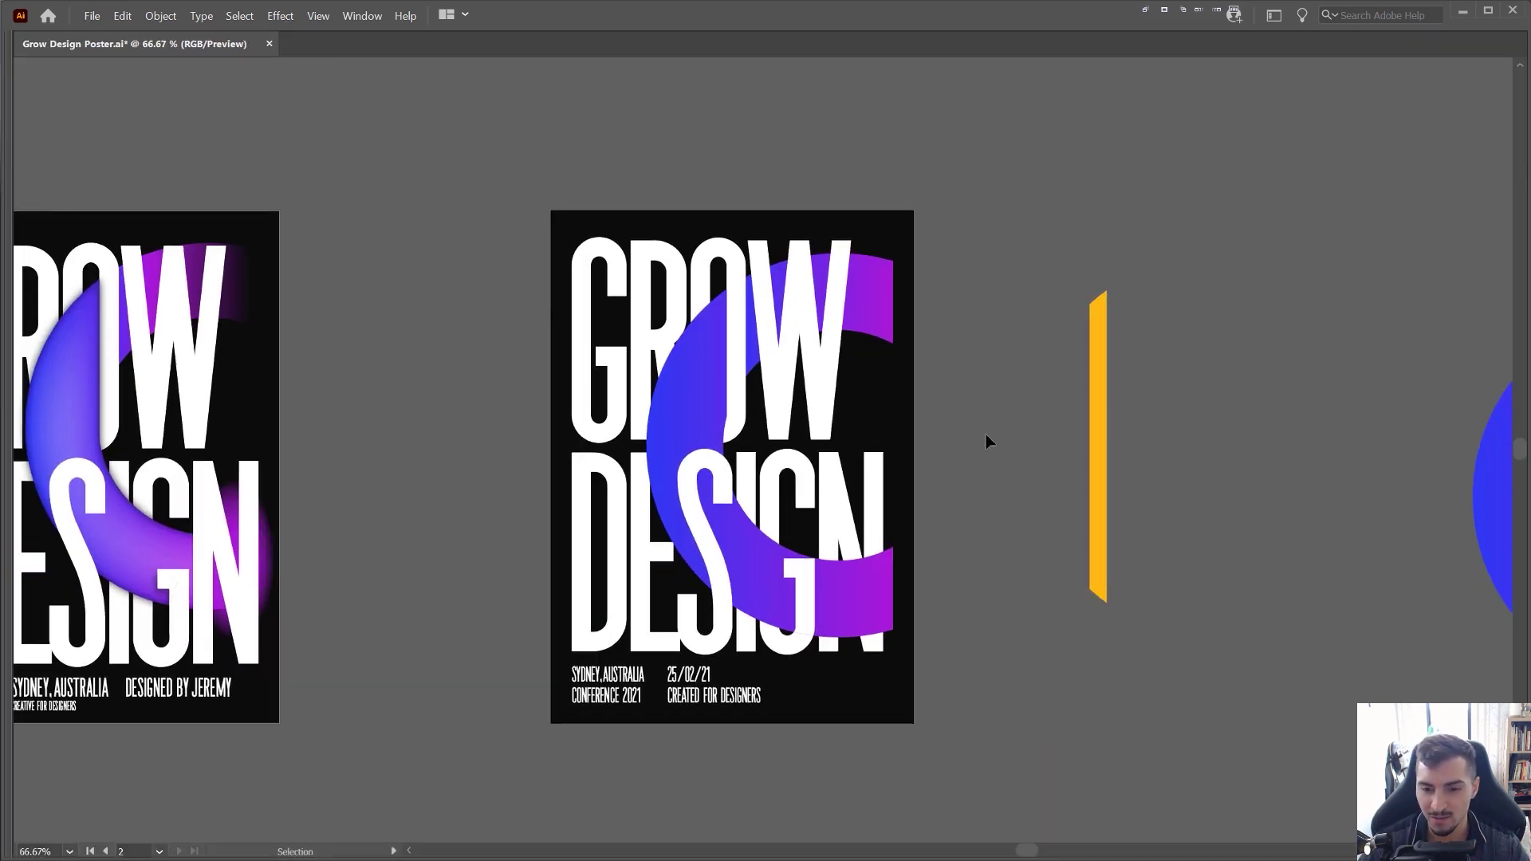
{"action": "scroll", "coordinate": [961, 646], "scroll_direction": "up", "scroll_amount": 2}
{"action": "scroll", "coordinate": [830, 387], "scroll_direction": "down", "scroll_amount": 1}
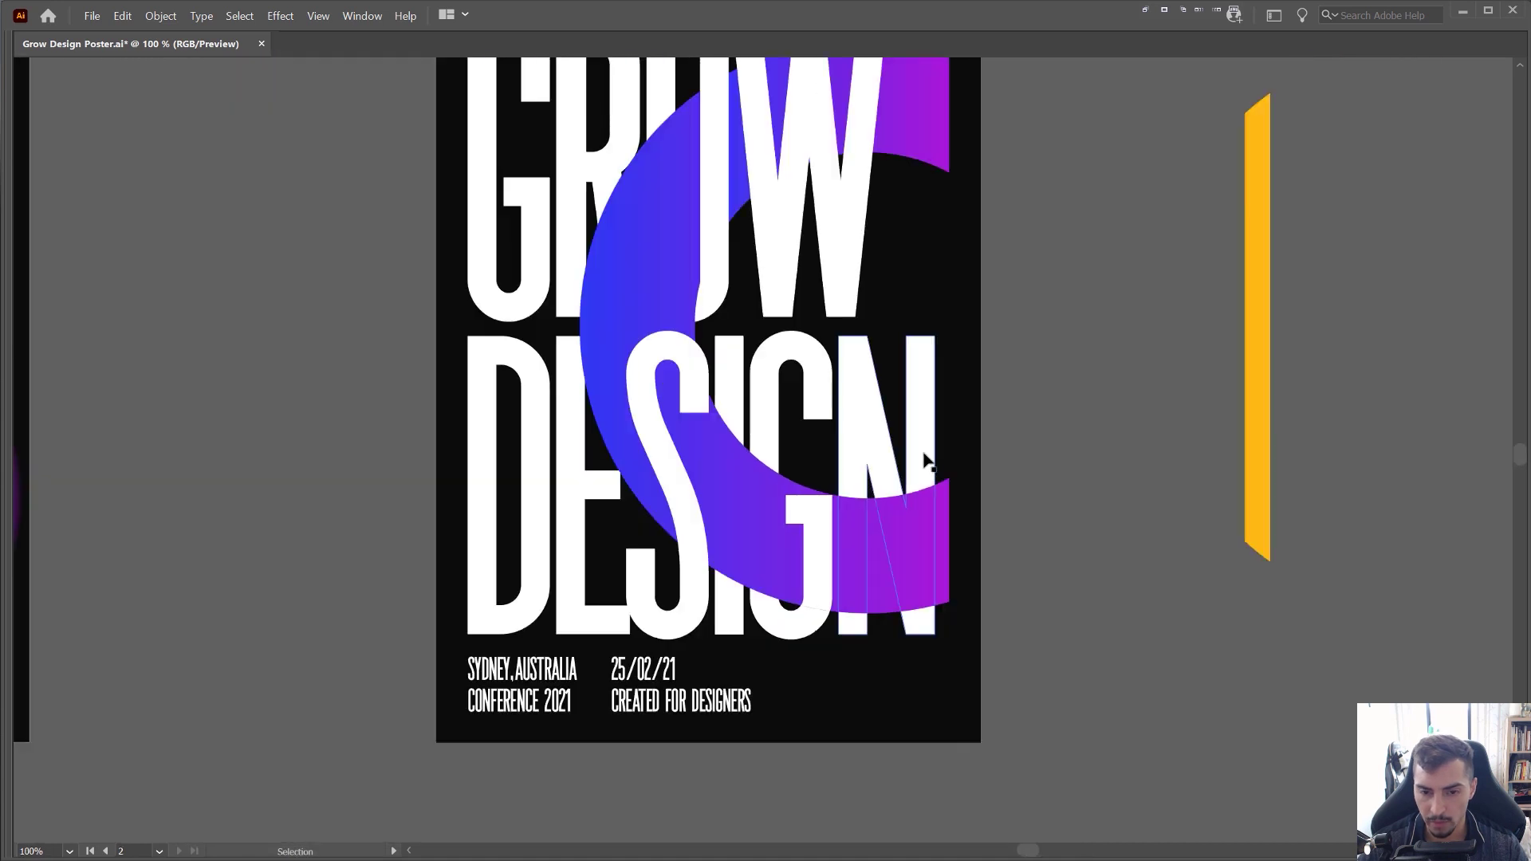
{"action": "scroll", "coordinate": [692, 457], "scroll_direction": "up", "scroll_amount": 1}
{"action": "scroll", "coordinate": [693, 459], "scroll_direction": "down", "scroll_amount": 1}
{"action": "left_click_drag", "start_coordinate": [587, 255], "coordinate": [554, 255]}
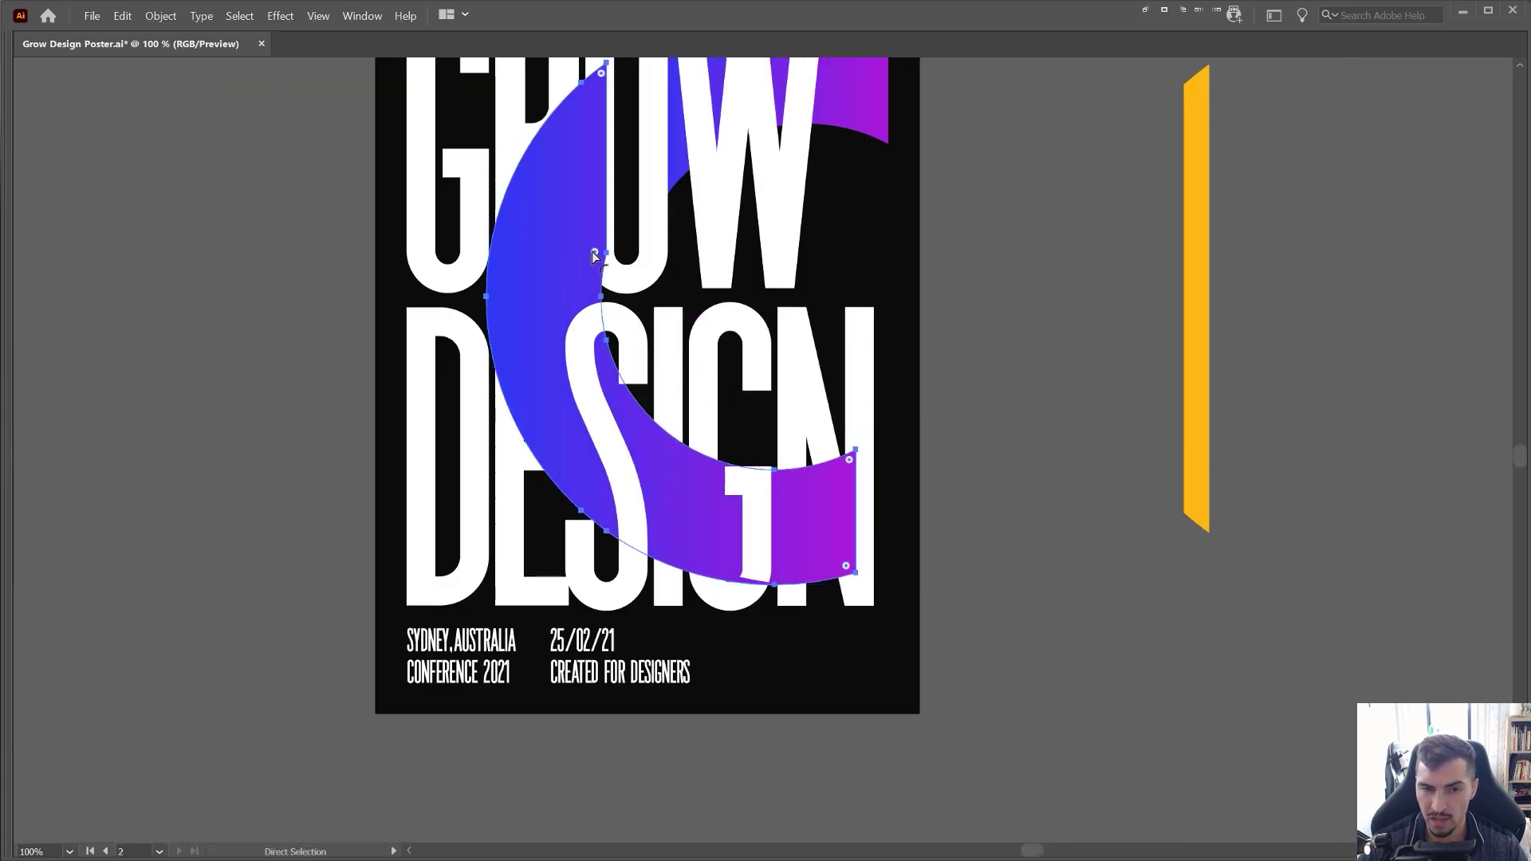
{"action": "key", "text": "ctrl+z"}
{"action": "left_click_drag", "start_coordinate": [699, 192], "coordinate": [721, 265]}
{"action": "left_click_drag", "start_coordinate": [618, 319], "coordinate": [579, 323]}
{"action": "key", "text": "ctrl+z"}
- Restore the full workspace and display the Properties and Appearance settings of the selected front ring piece
{"action": "key", "text": "Tab"}
{"action": "key", "text": "Tab"}
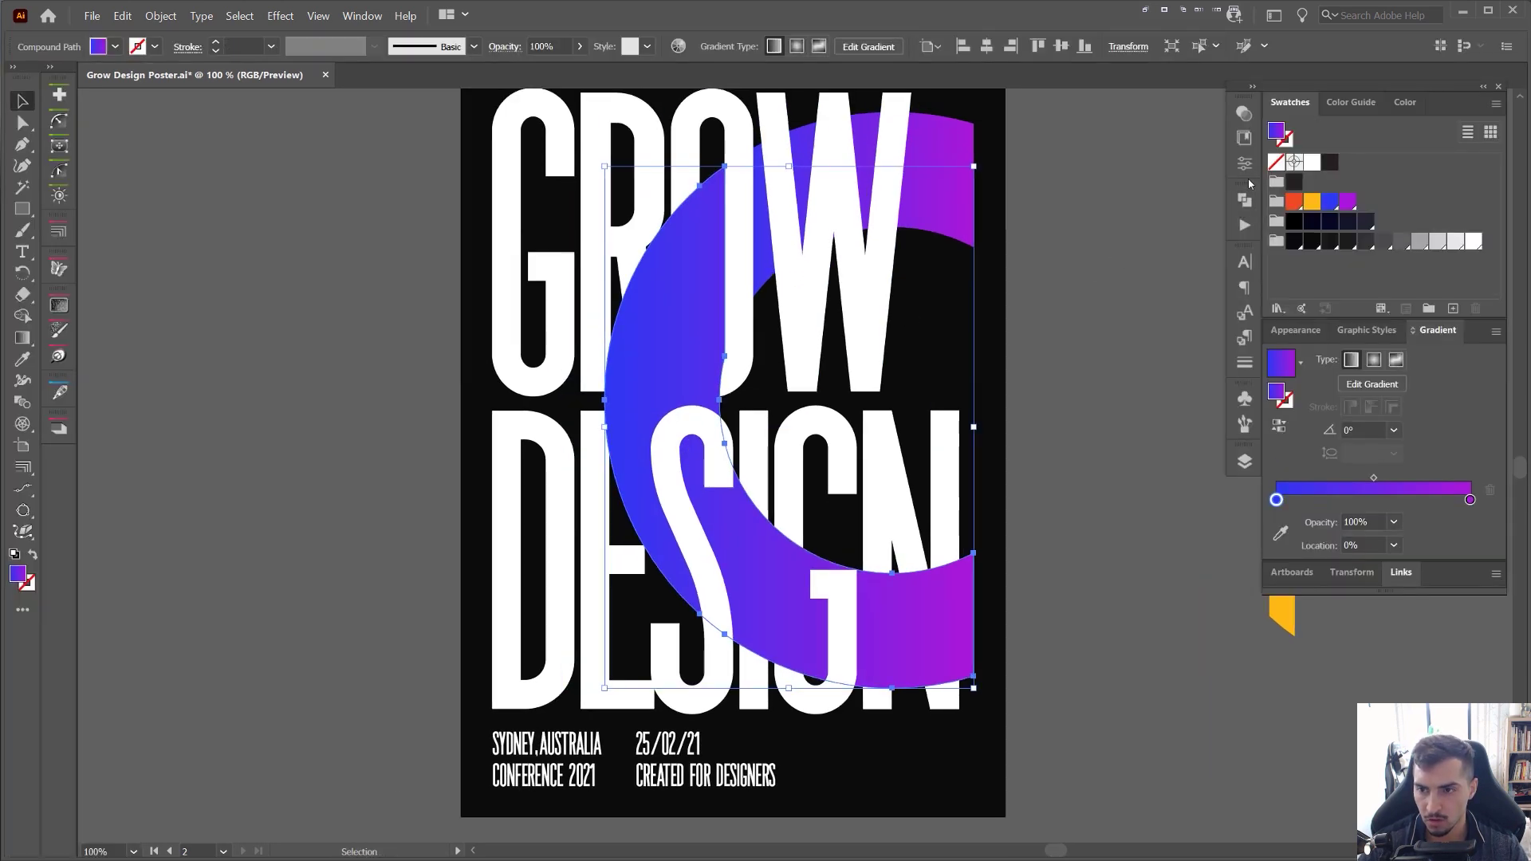
{"action": "left_click", "coordinate": [1246, 163]}
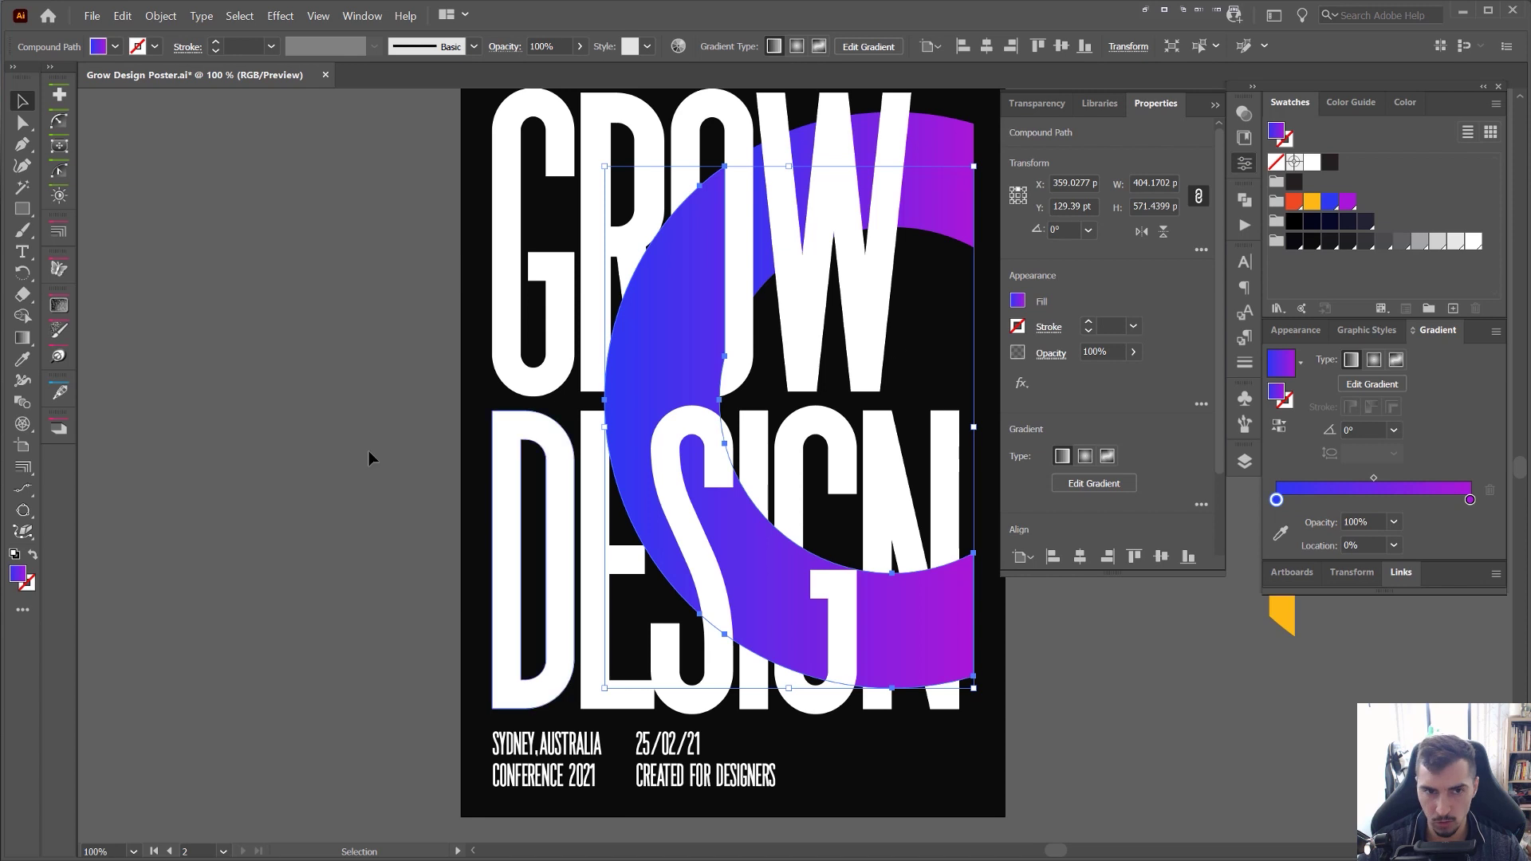
{"action": "left_click", "coordinate": [1295, 329]}
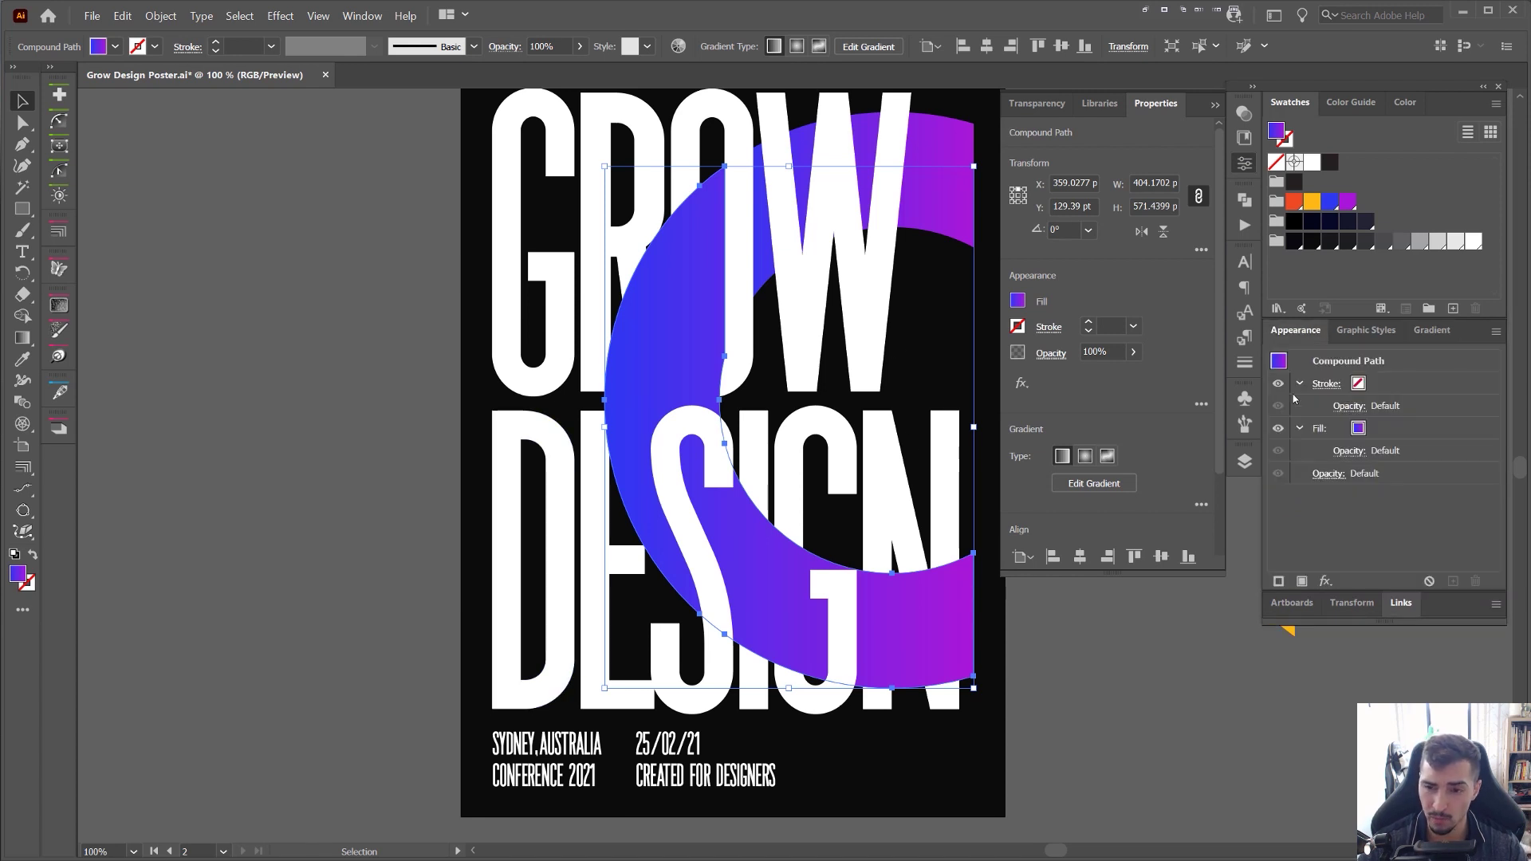
- Start an Inner Glow effect from the Illustrator Stylize effects on the selected front ring piece
{"action": "left_click", "coordinate": [1022, 384]}
{"action": "left_click", "coordinate": [364, 17]}
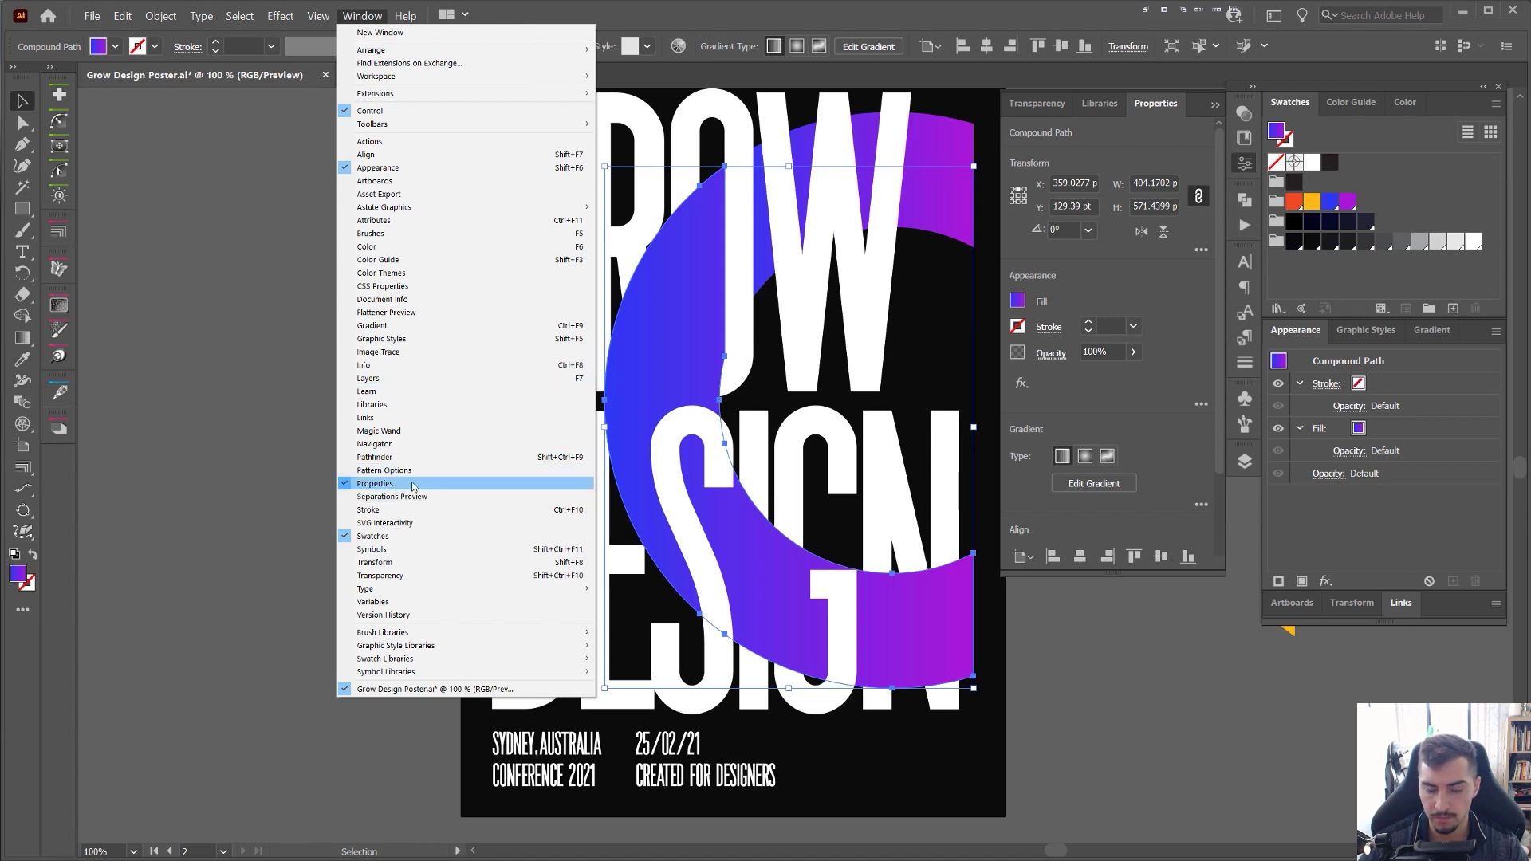
{"action": "left_click", "coordinate": [1097, 403]}
{"action": "left_click", "coordinate": [1021, 384]}
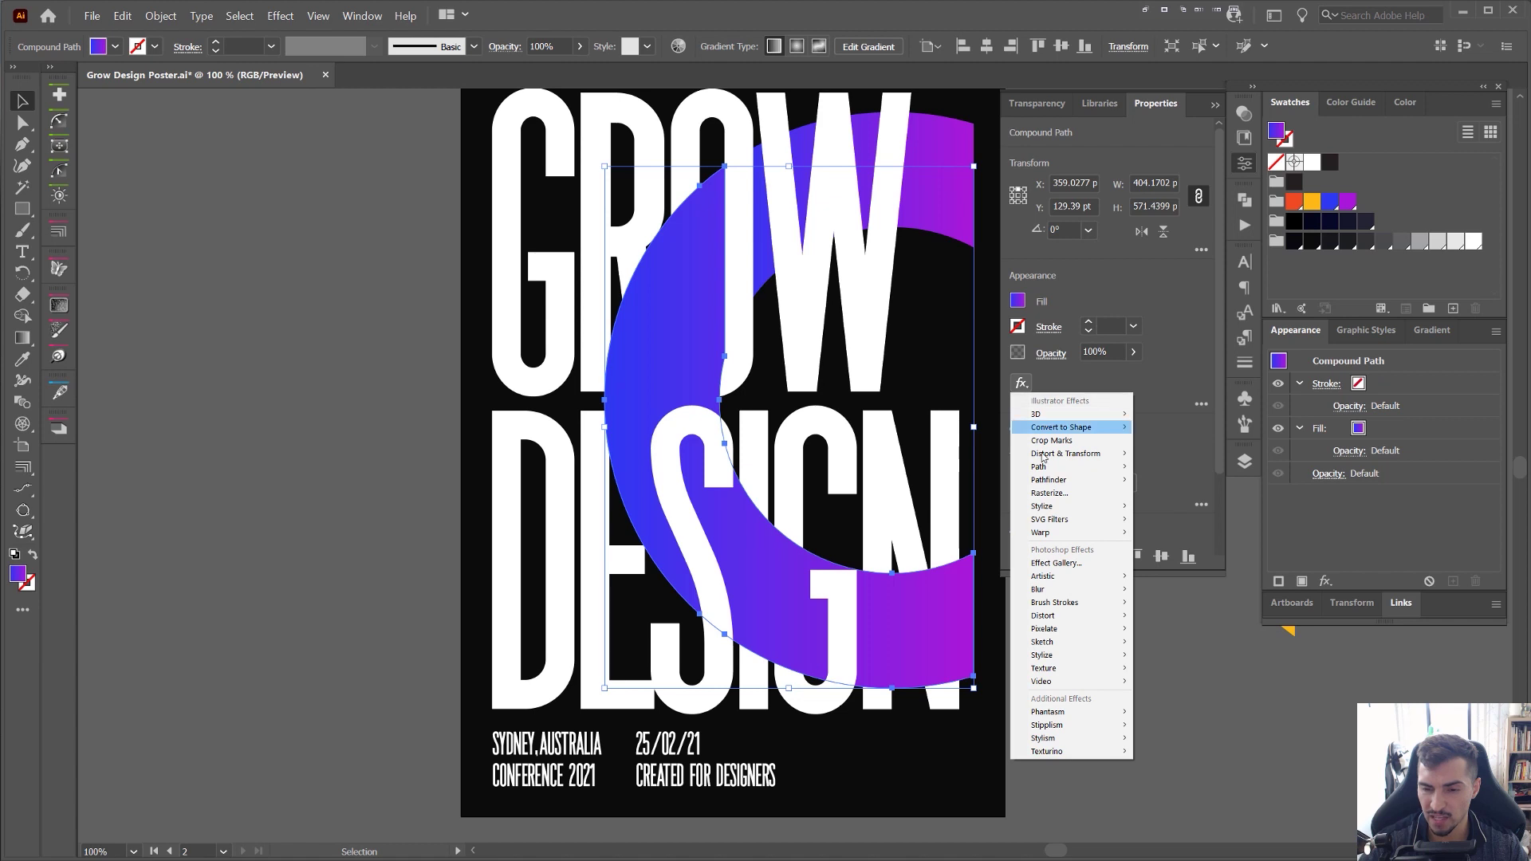
{"action": "mouse_move", "coordinate": [1044, 508]}
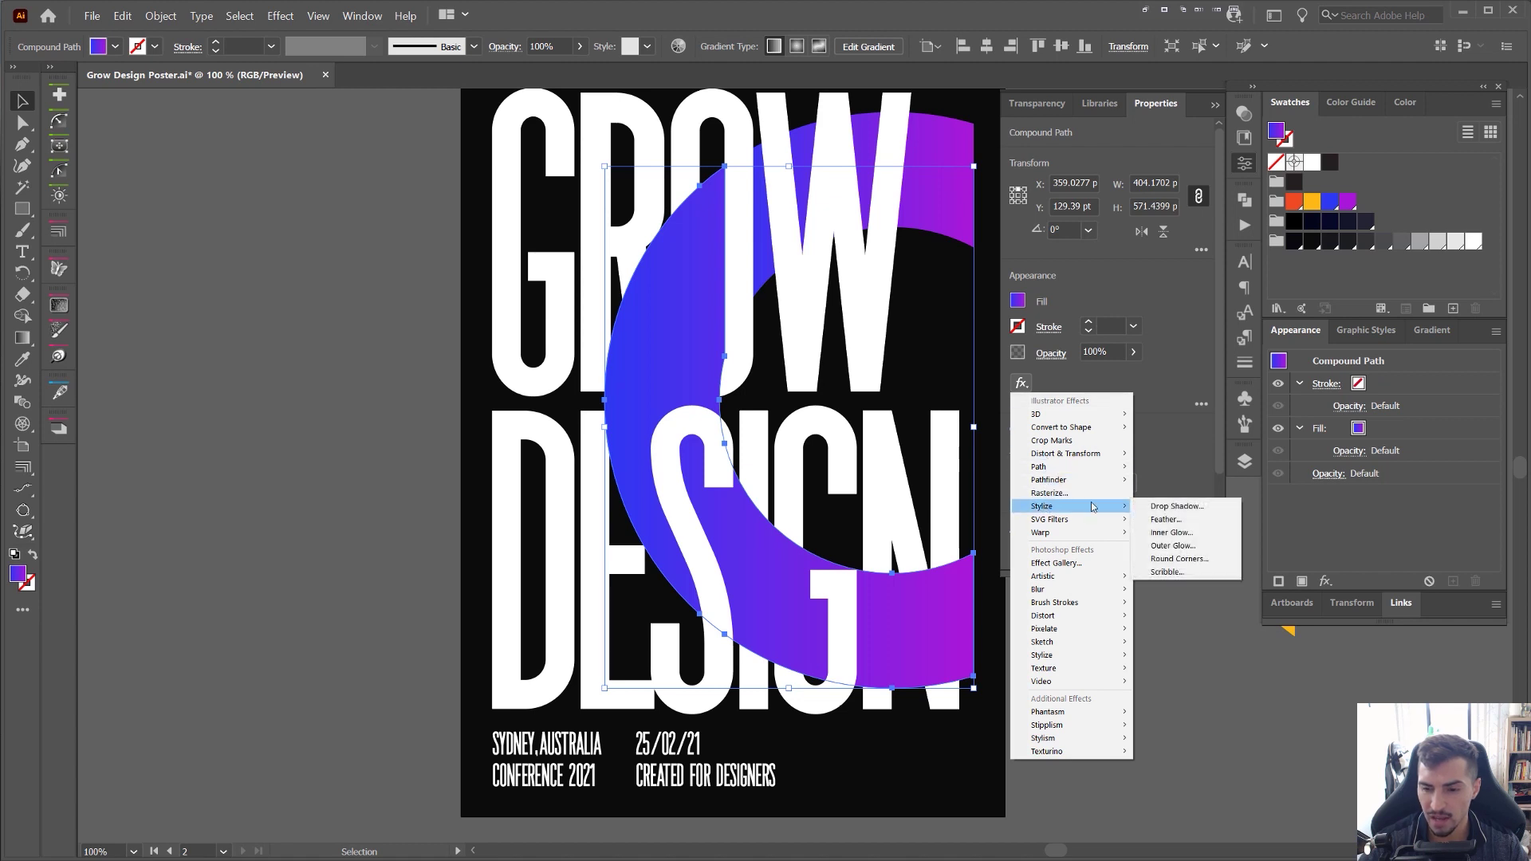
{"action": "left_click", "coordinate": [1168, 534]}
{"action": "left_click_drag", "start_coordinate": [1179, 341], "coordinate": [962, 367]}
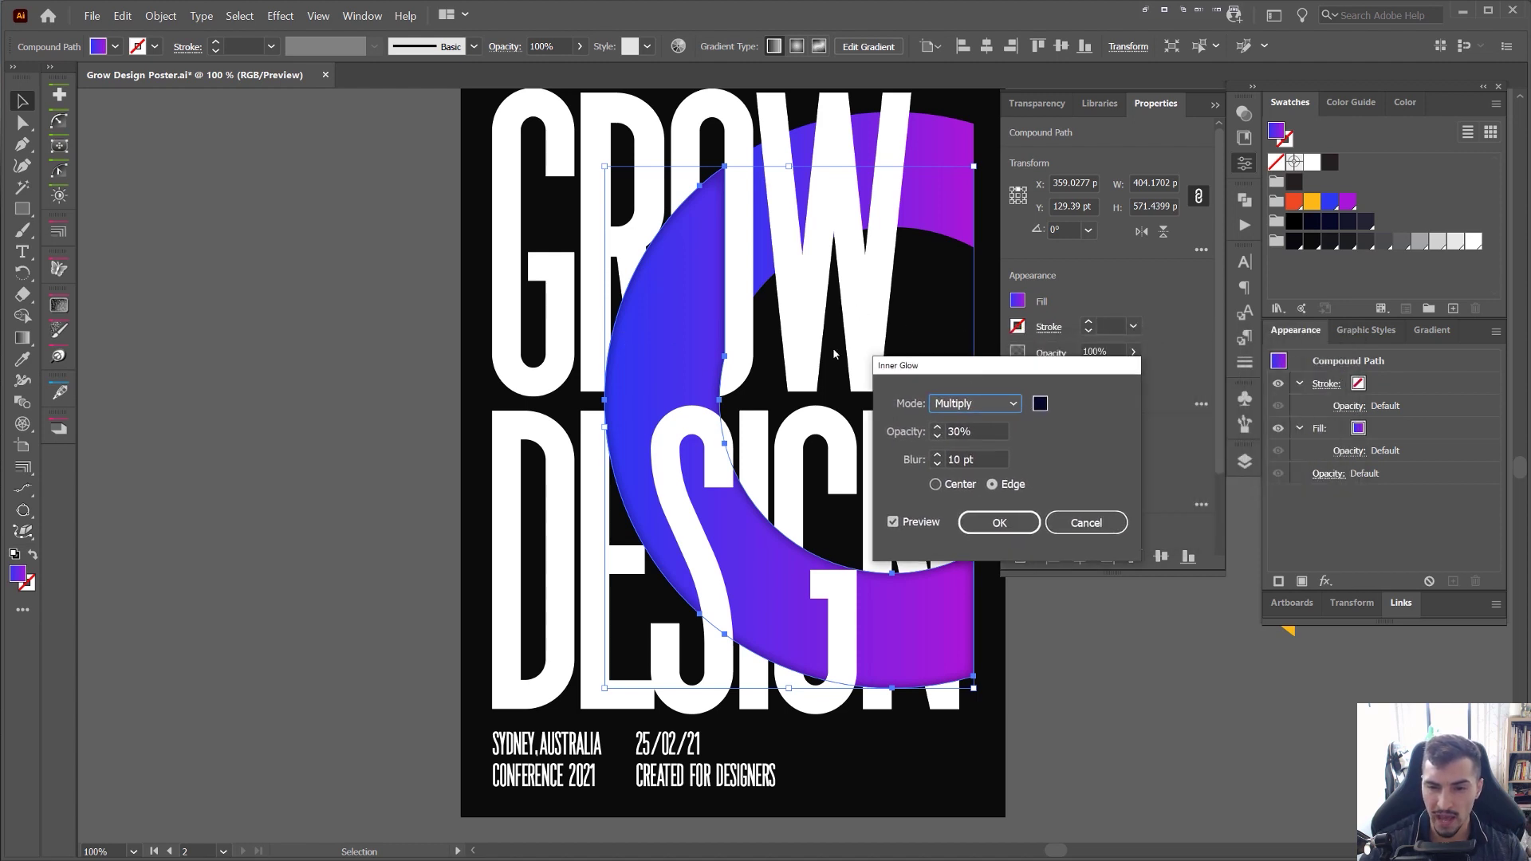
- Review the colour swatches for the inner glow and accept navy R=7 G=9 B=41
{"action": "left_click", "coordinate": [1041, 403]}
{"action": "left_click_drag", "start_coordinate": [906, 250], "coordinate": [634, 232]}
{"action": "left_click", "coordinate": [871, 342]}
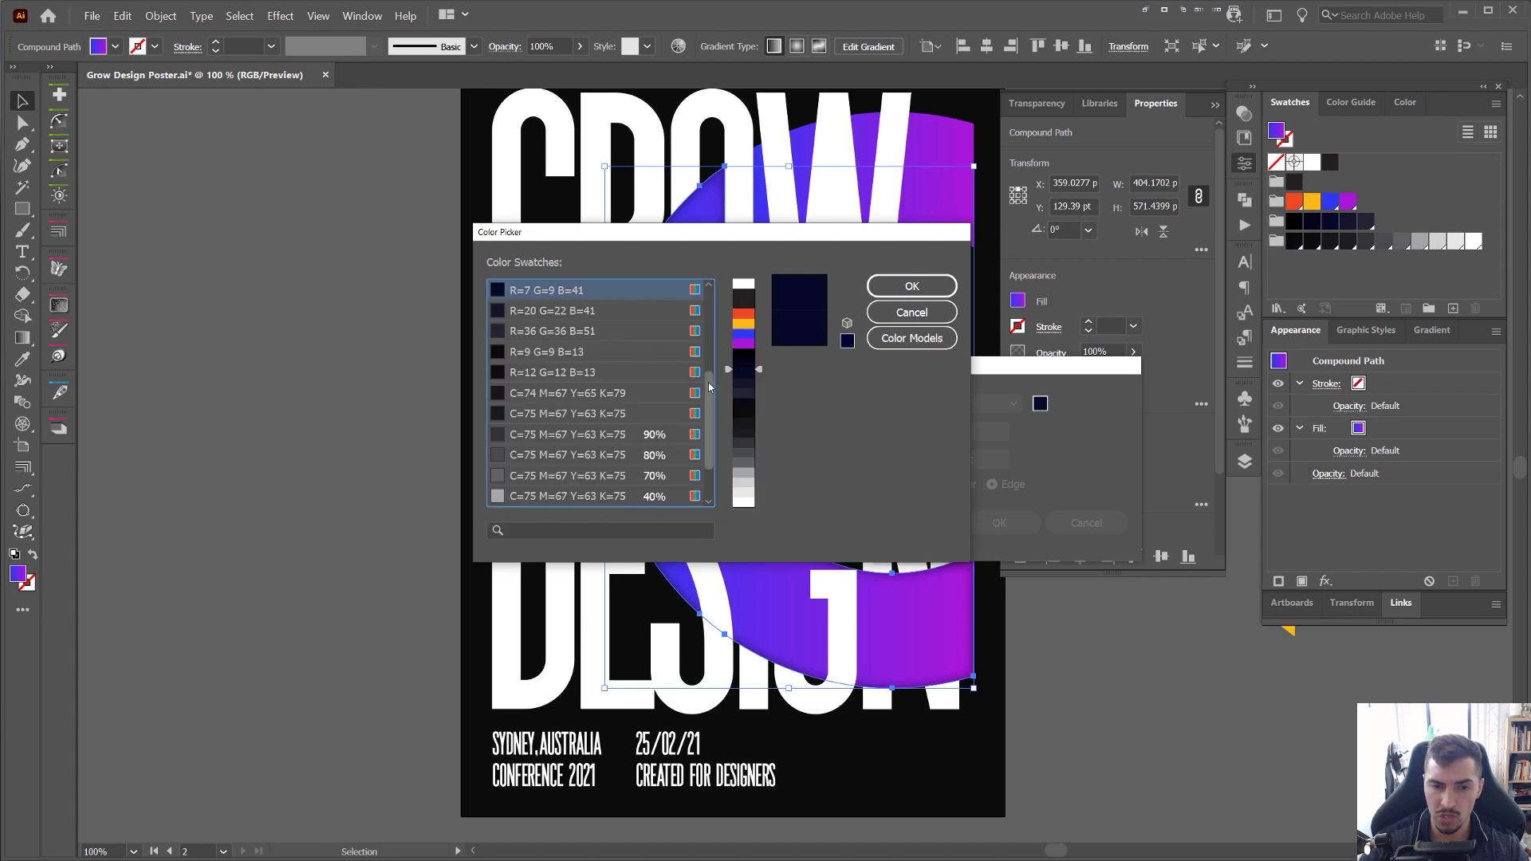
{"action": "scroll", "coordinate": [714, 386], "scroll_direction": "down", "scroll_amount": 2}
{"action": "scroll", "coordinate": [711, 308], "scroll_direction": "up", "scroll_amount": 5}
{"action": "left_click_drag", "start_coordinate": [707, 232], "coordinate": [1058, 288]}
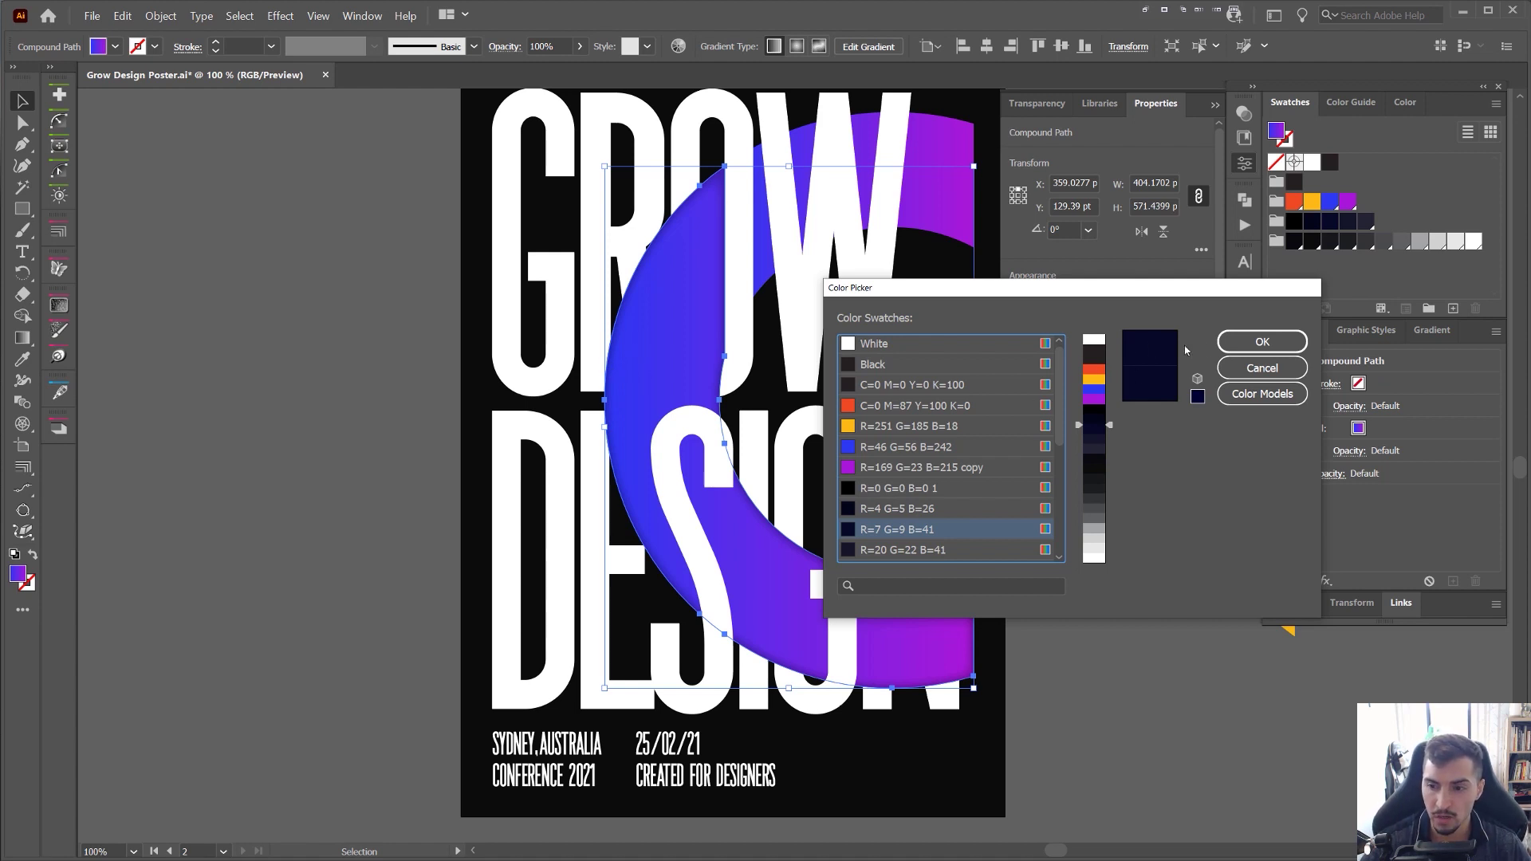
{"action": "left_click", "coordinate": [1261, 342]}
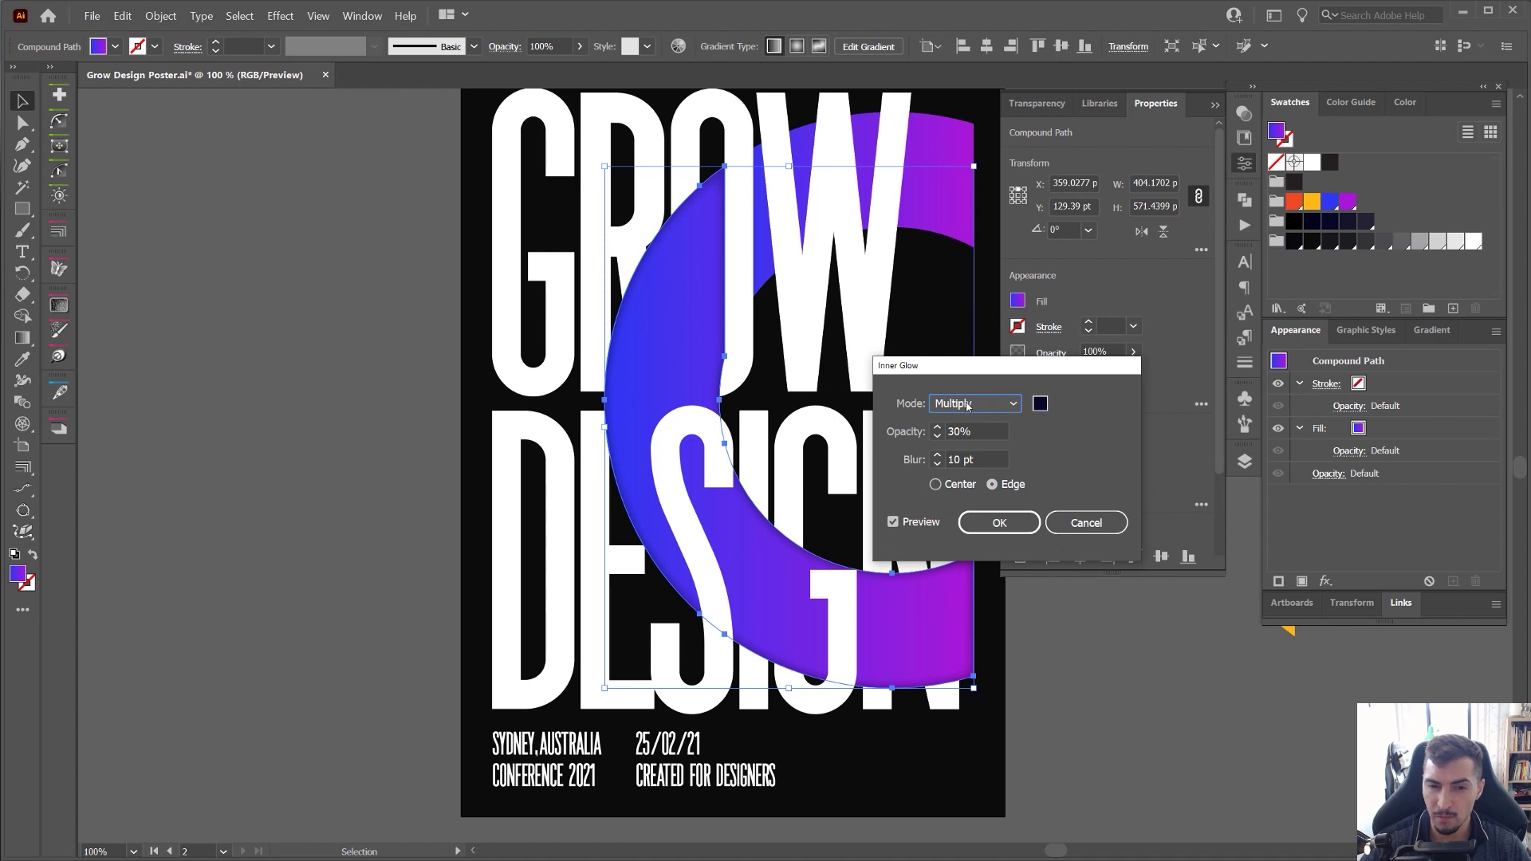
- Compare the Center and Edge options, and apply the inner glow from the Edge in Multiply mode with 30% opacity and 10 pt blur
{"action": "key", "text": "Tab"}
{"action": "left_click", "coordinate": [955, 460]}
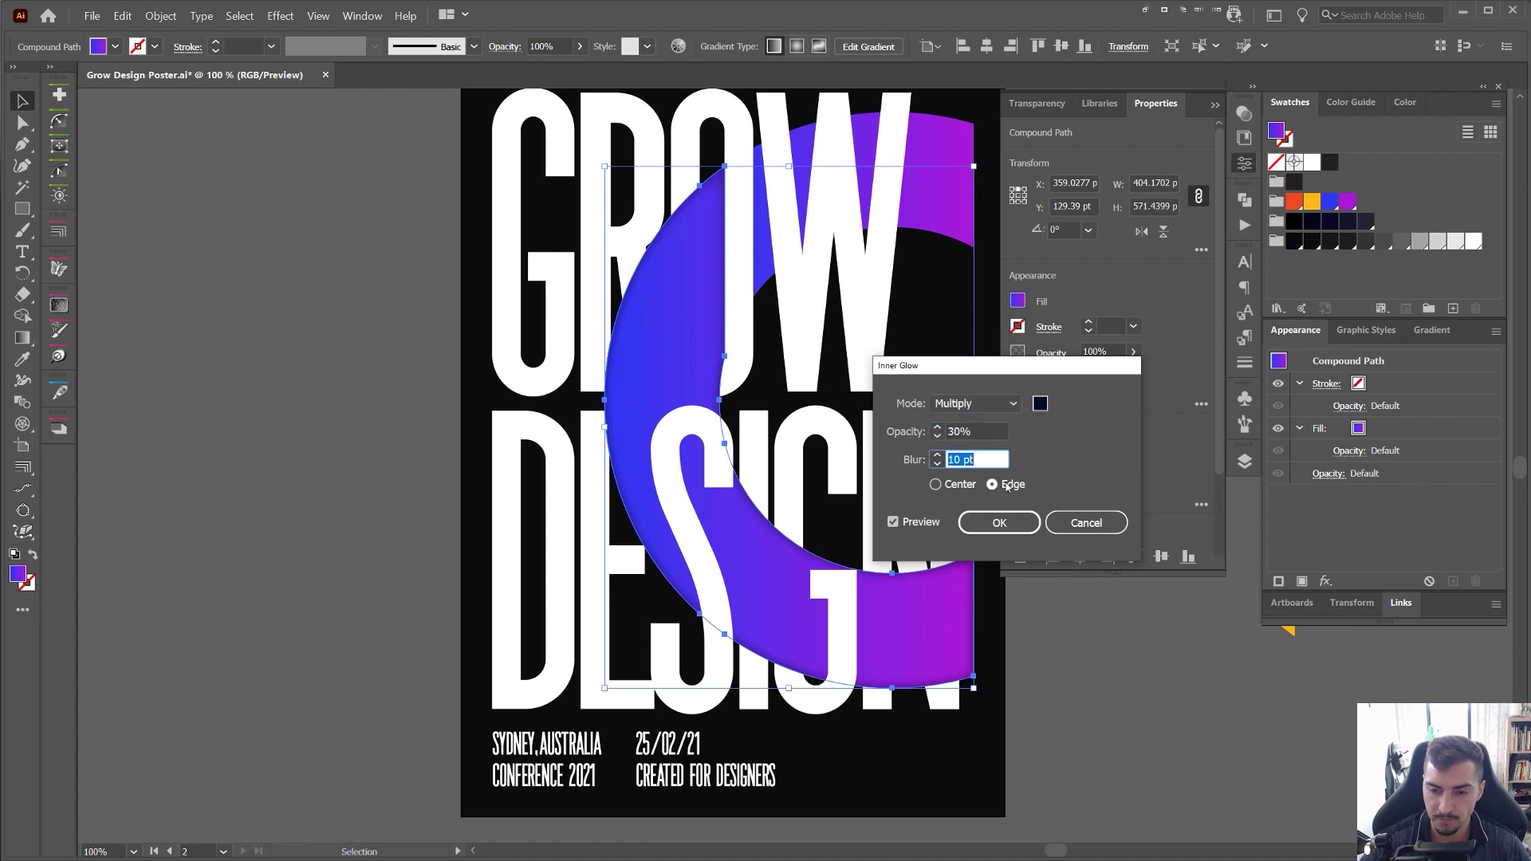
{"action": "left_click", "coordinate": [935, 484]}
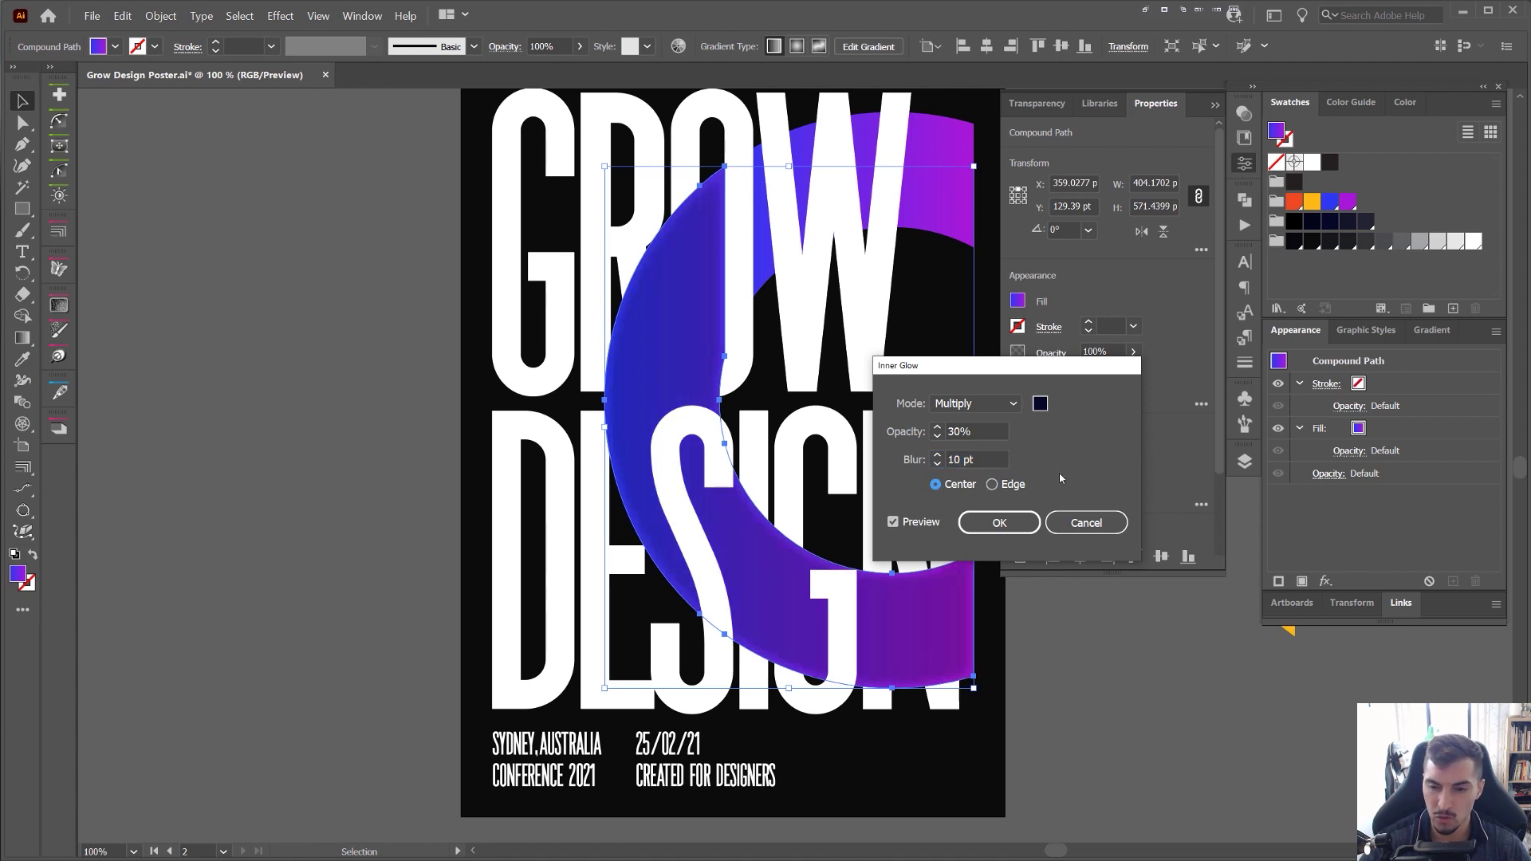
{"action": "left_click", "coordinate": [993, 484]}
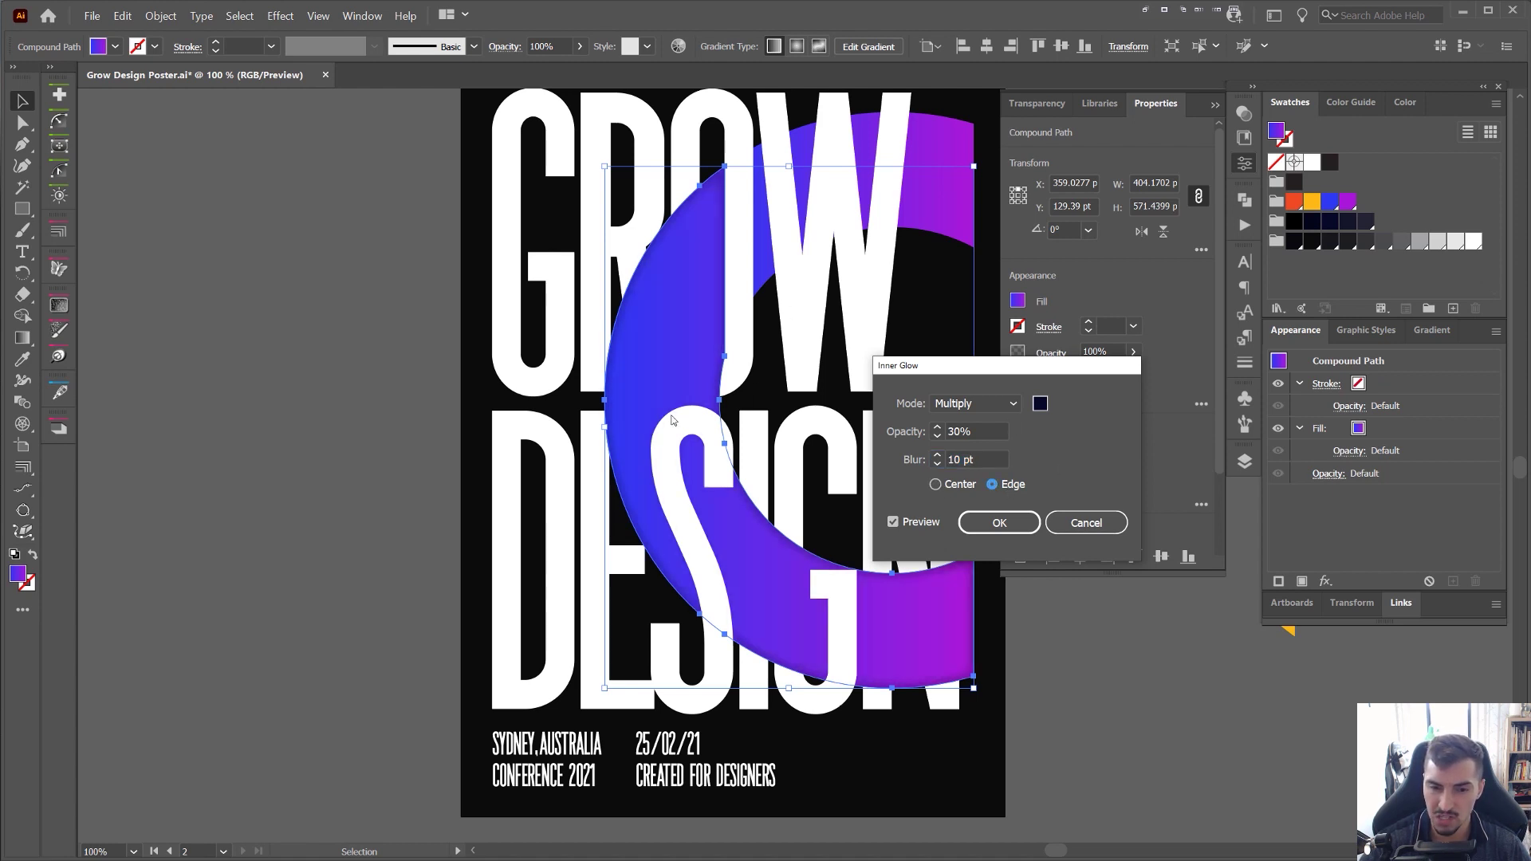
{"action": "left_click", "coordinate": [998, 524]}
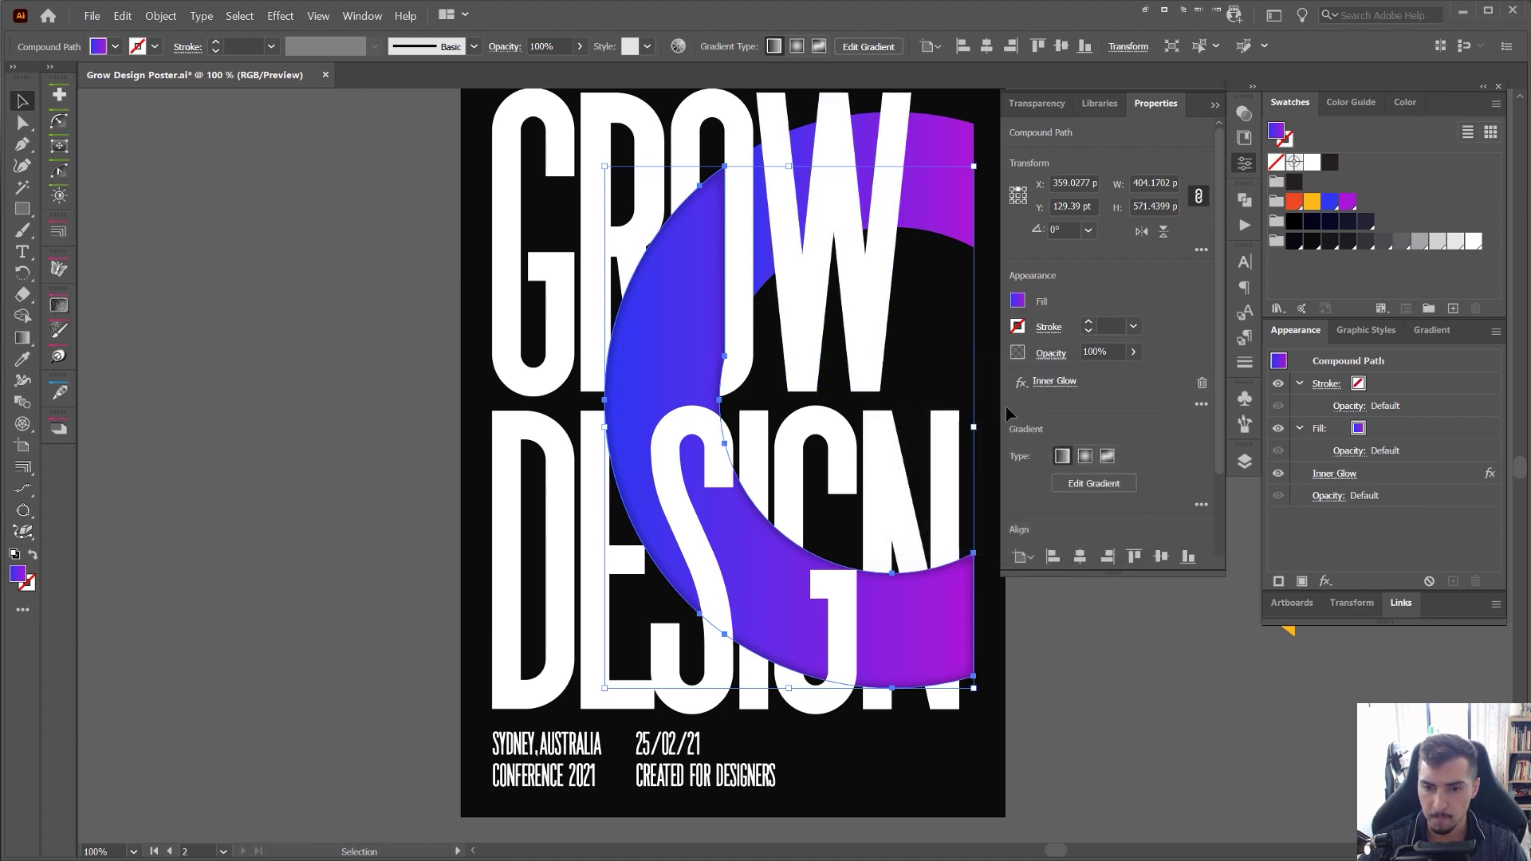
- Start a second Inner Glow effect on the front ring piece and look through its blend modes
{"action": "left_click", "coordinate": [1020, 383]}
{"action": "mouse_move", "coordinate": [1054, 508]}
{"action": "left_click", "coordinate": [1186, 534]}
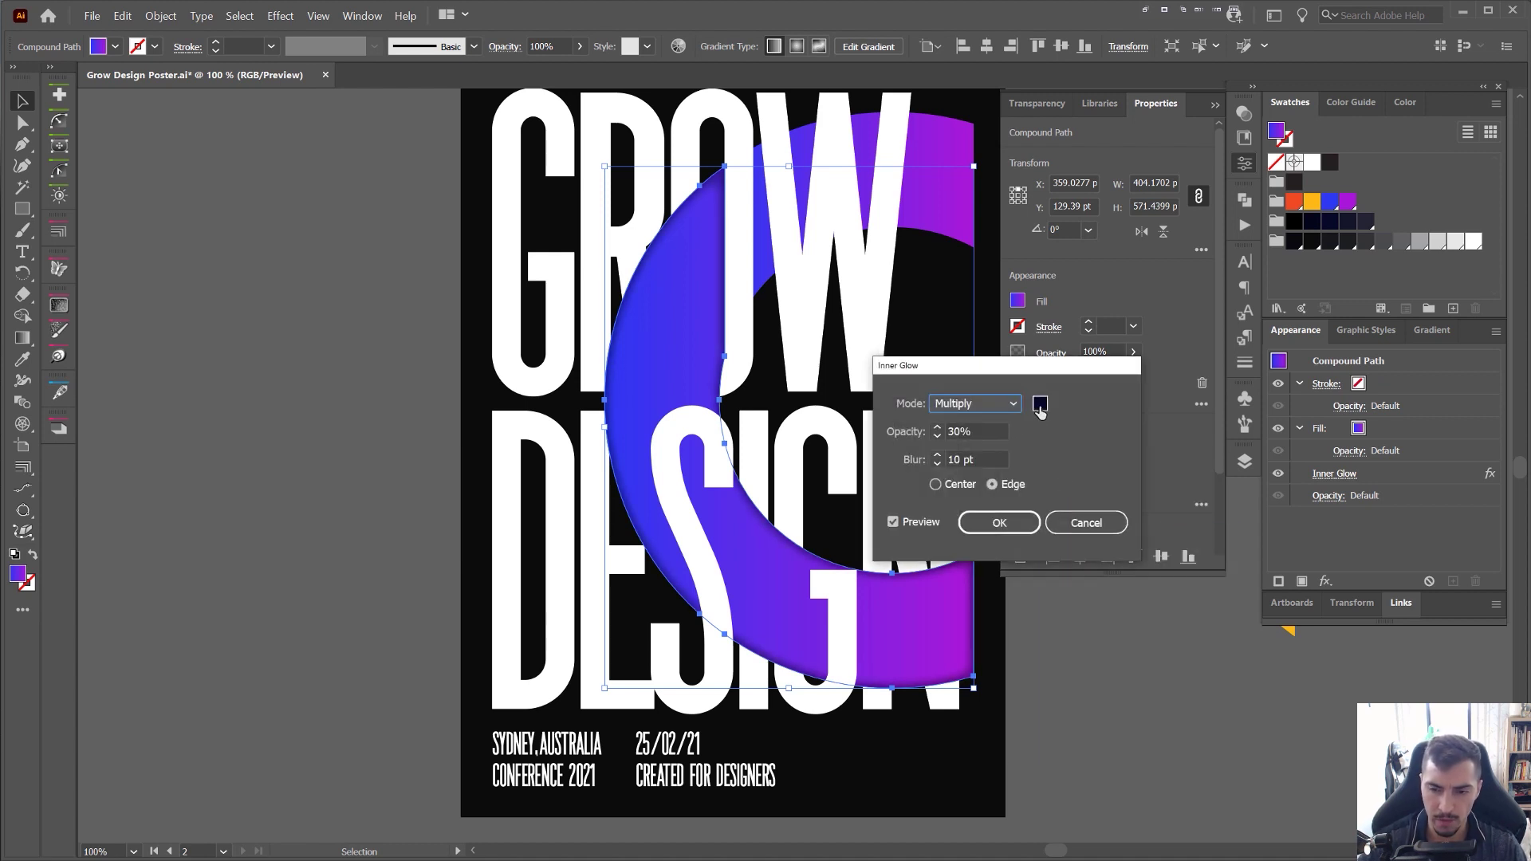
{"action": "left_click", "coordinate": [998, 404]}
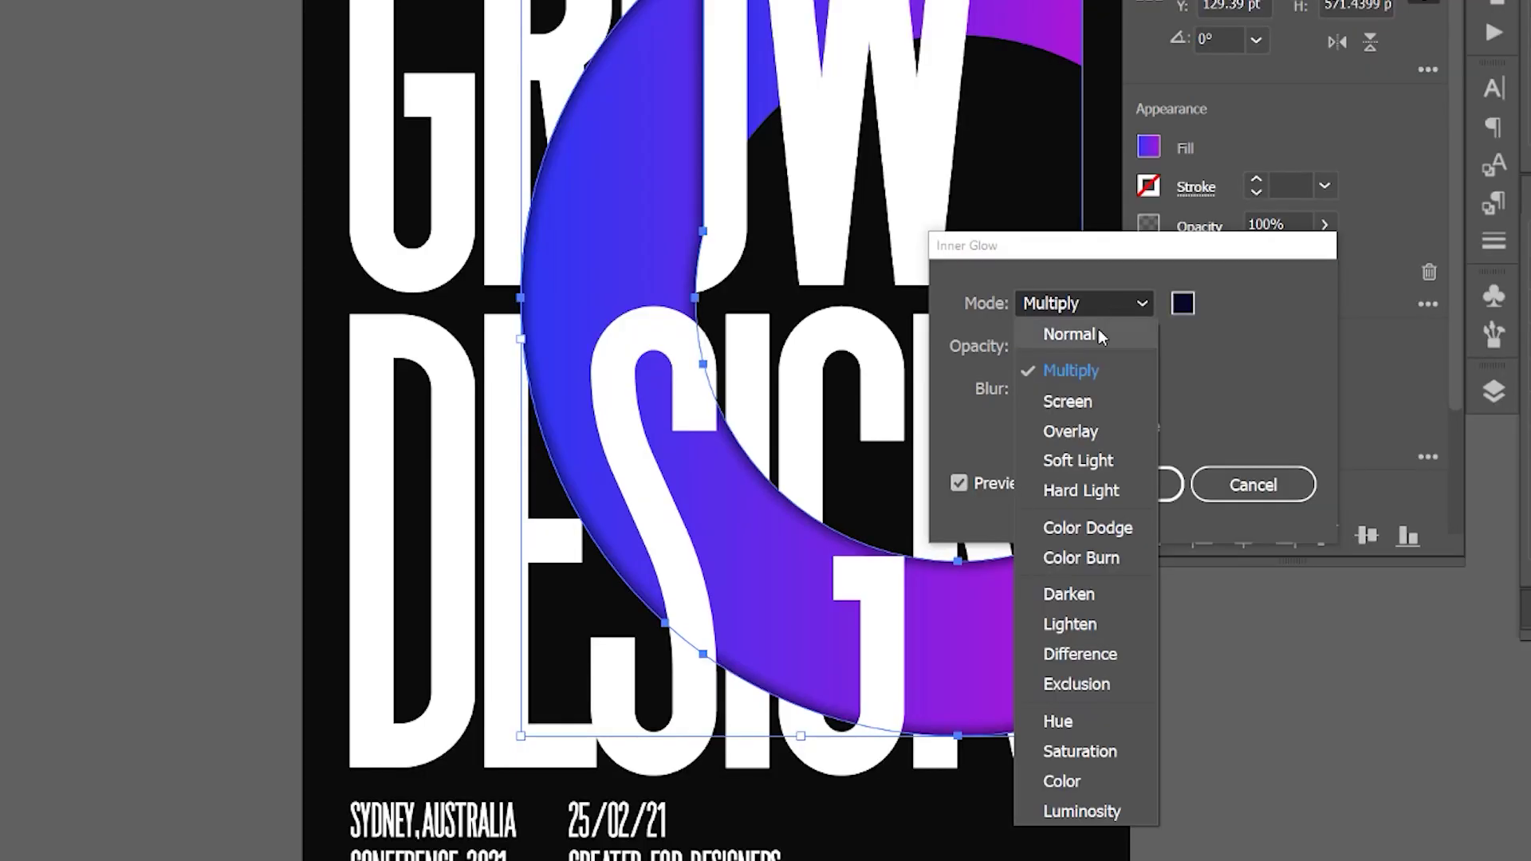
{"action": "key", "text": "Escape"}
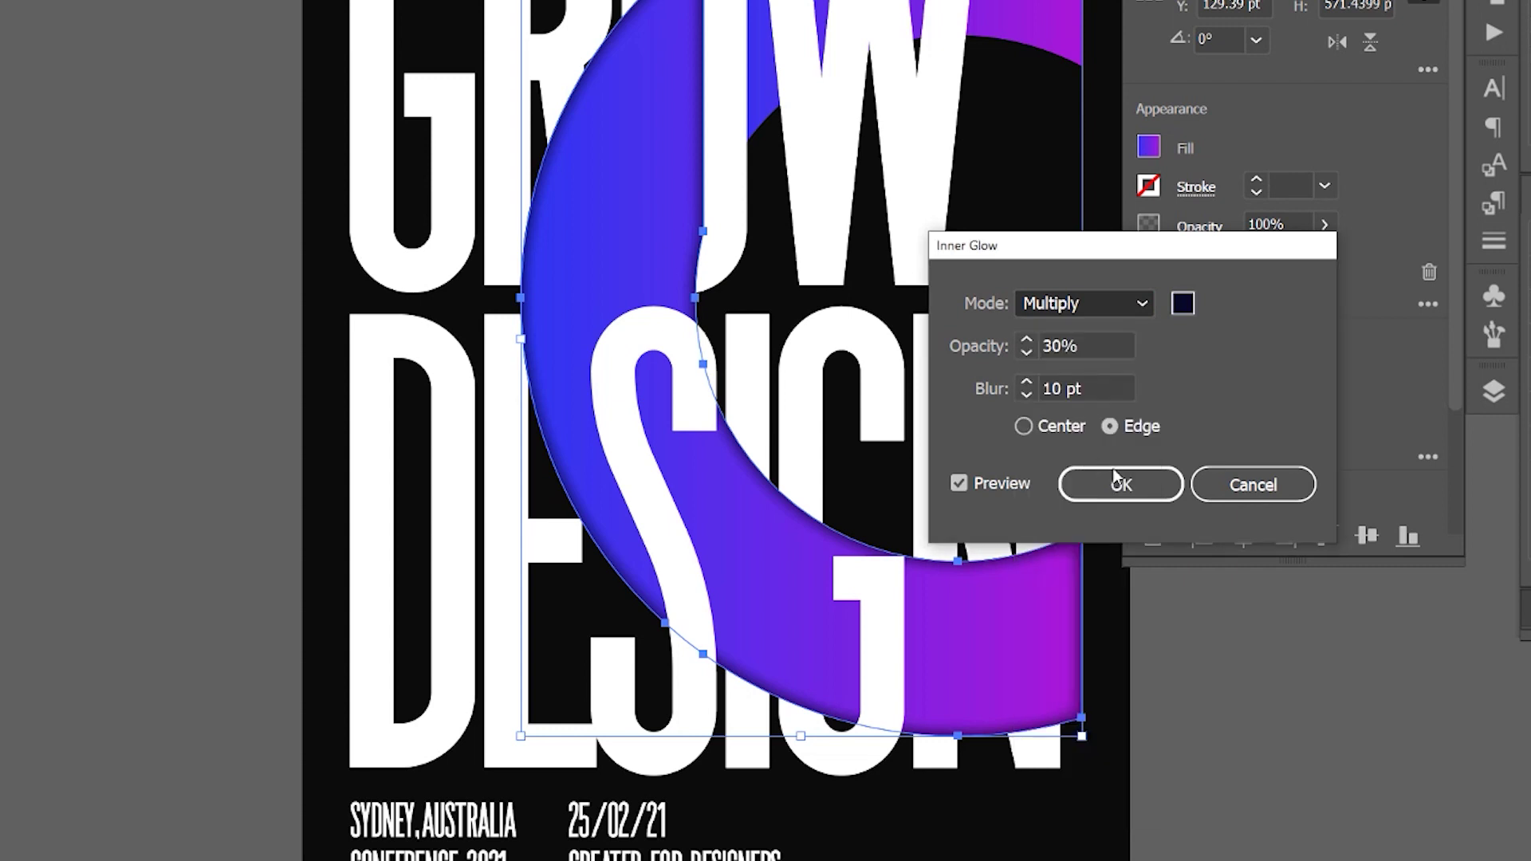
- Give the second inner glow the blue swatch R=46 G=56 B=242, Soft Light mode and a Center origin
{"action": "left_click", "coordinate": [1183, 304]}
{"action": "left_click", "coordinate": [1491, 289]}
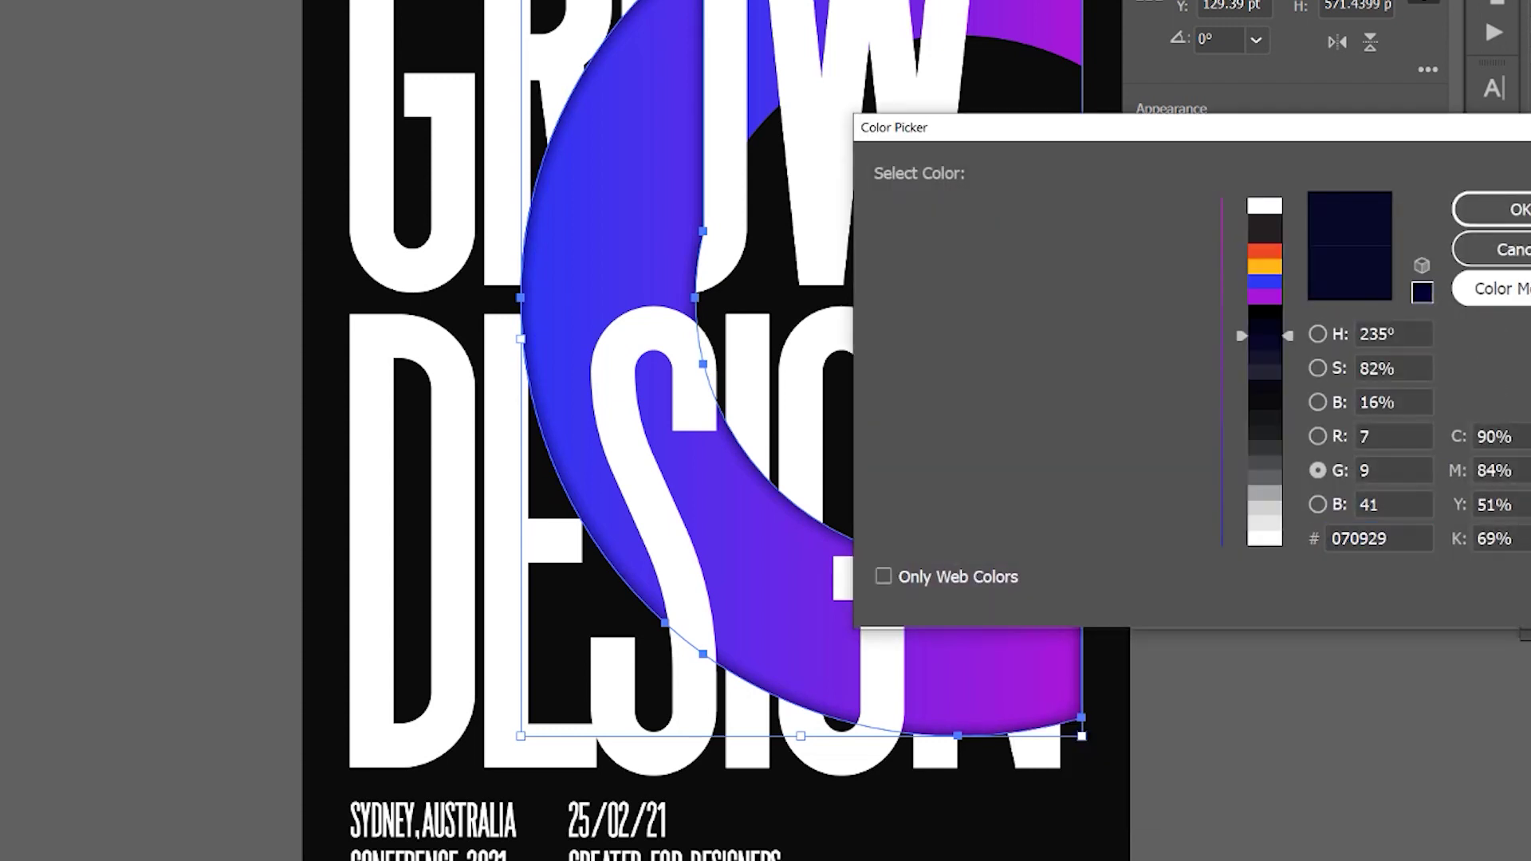
{"action": "scroll", "coordinate": [1090, 320], "scroll_direction": "up", "scroll_amount": 1}
{"action": "scroll", "coordinate": [951, 403], "scroll_direction": "down", "scroll_amount": 4}
{"action": "scroll", "coordinate": [951, 404], "scroll_direction": "up", "scroll_amount": 5}
{"action": "left_click", "coordinate": [974, 373]}
{"action": "left_click", "coordinate": [1506, 217]}
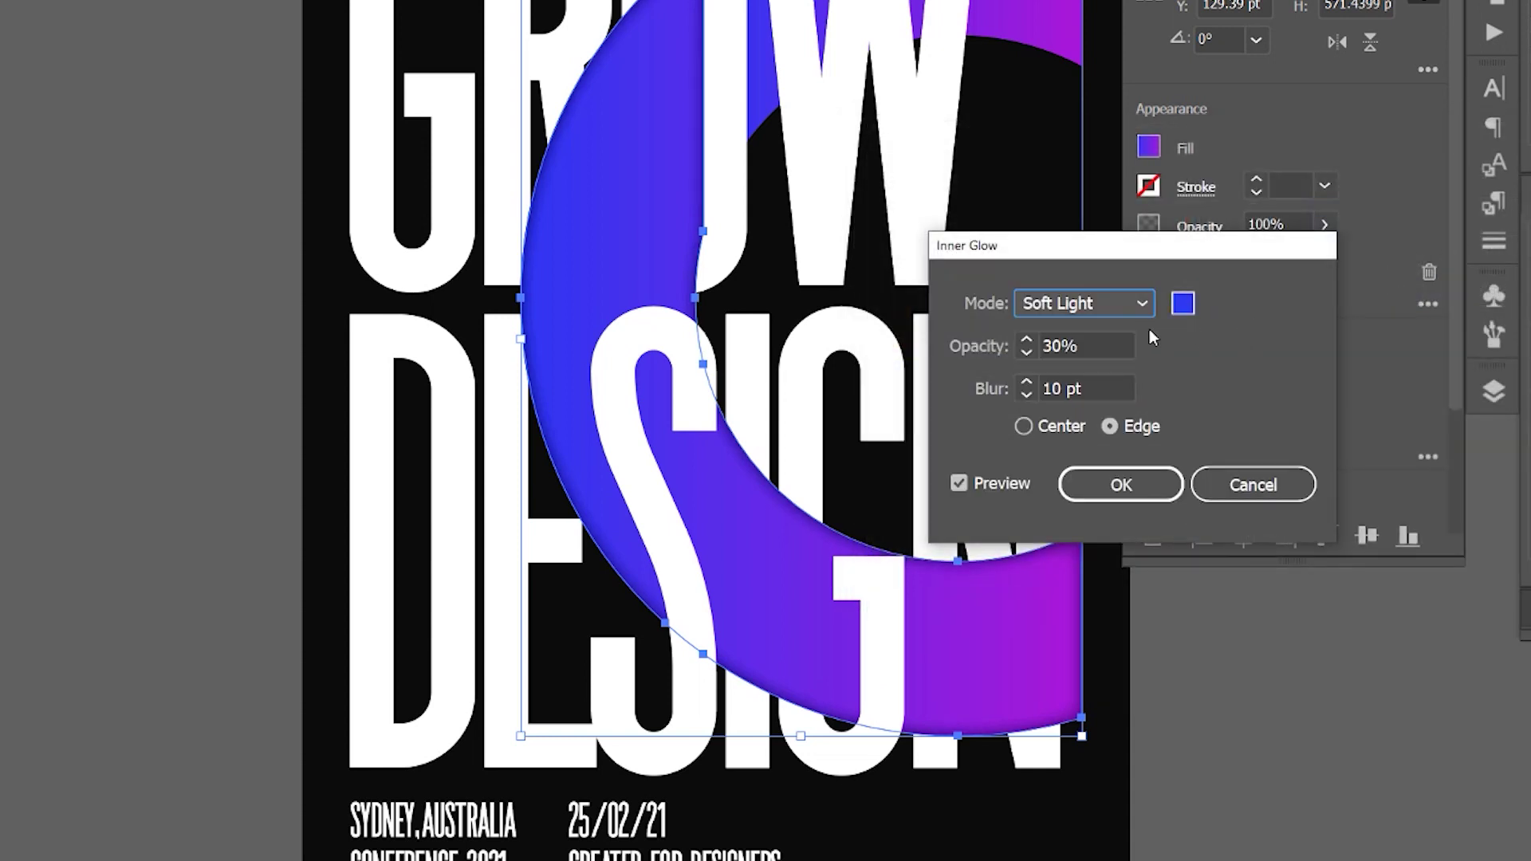
{"action": "left_click", "coordinate": [1025, 427]}
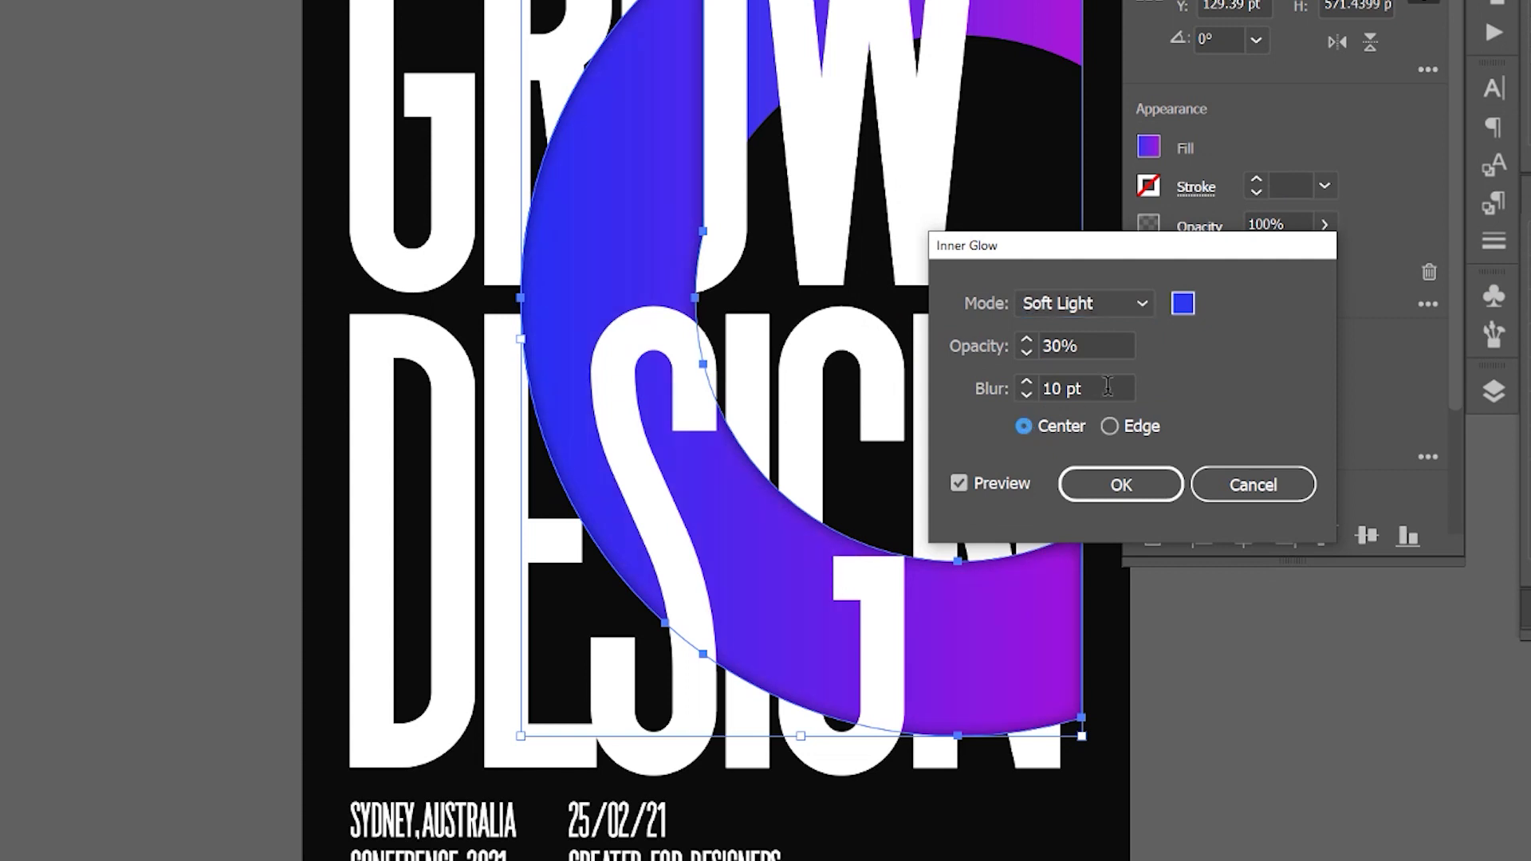
- Shift the second inner glow's colour to the lighter blue 2E66F2
{"action": "left_click", "coordinate": [1183, 303]}
{"action": "left_click_drag", "start_coordinate": [1285, 470], "coordinate": [1290, 408]}
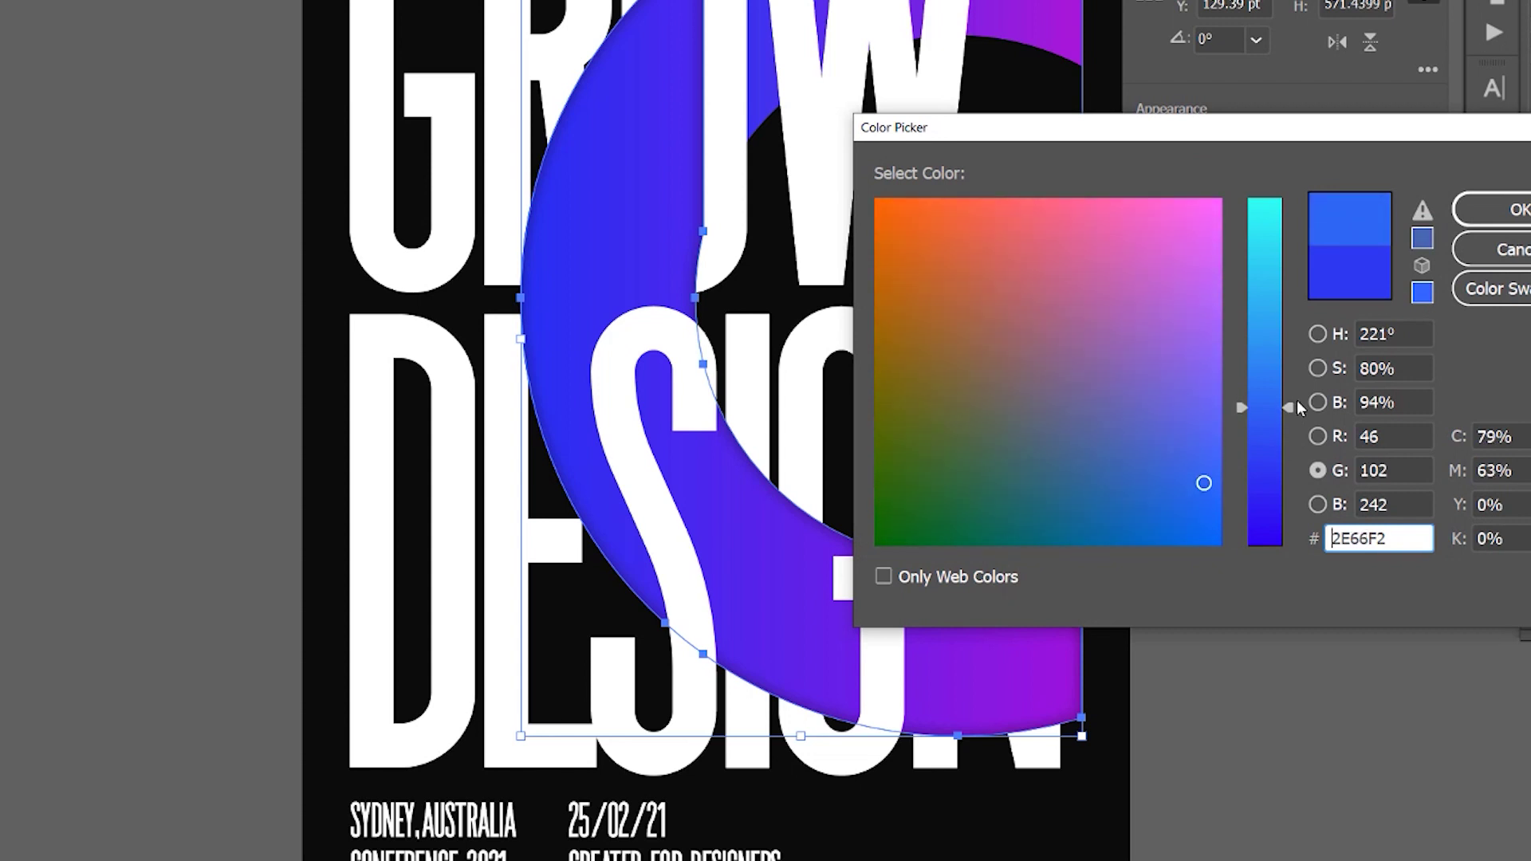
{"action": "left_click", "coordinate": [1520, 226]}
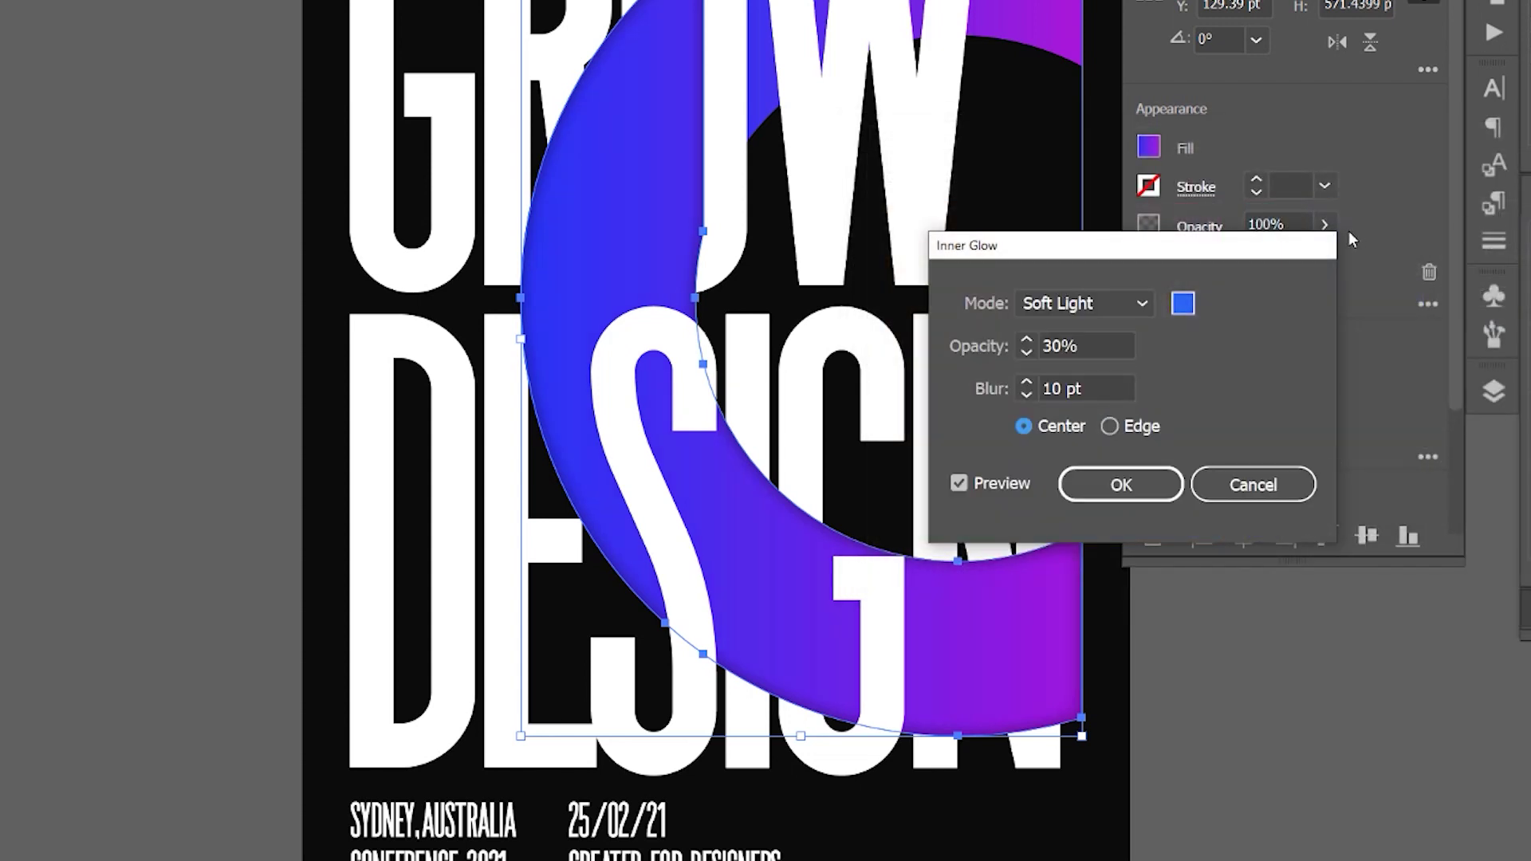
- Try Color Dodge and Overlay on the second inner glow, and set its blend mode to Screen
{"action": "left_click", "coordinate": [1083, 303]}
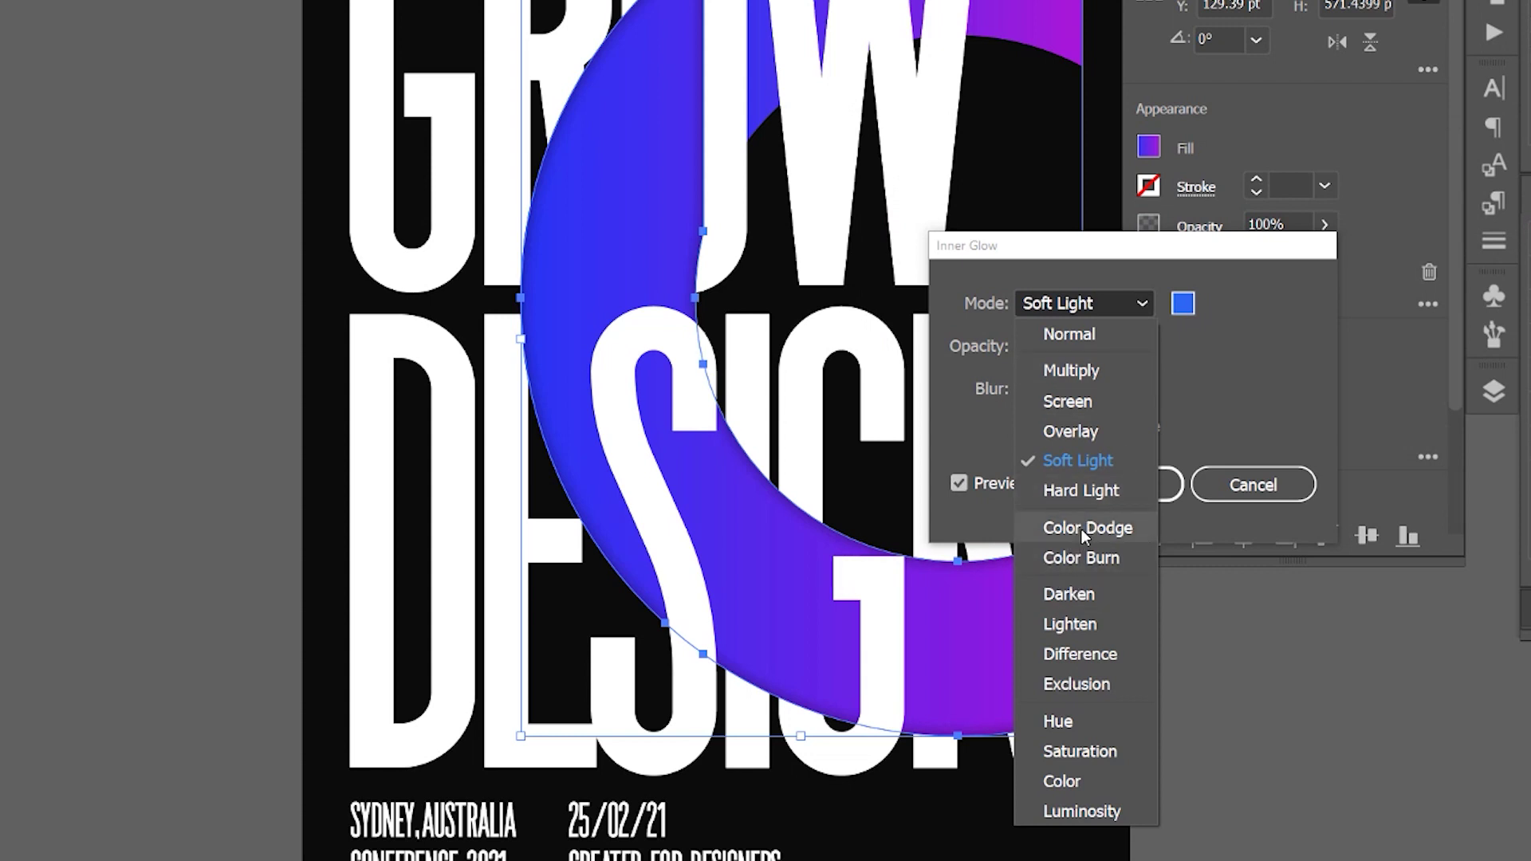
{"action": "left_click", "coordinate": [1075, 499]}
{"action": "left_click", "coordinate": [1061, 311]}
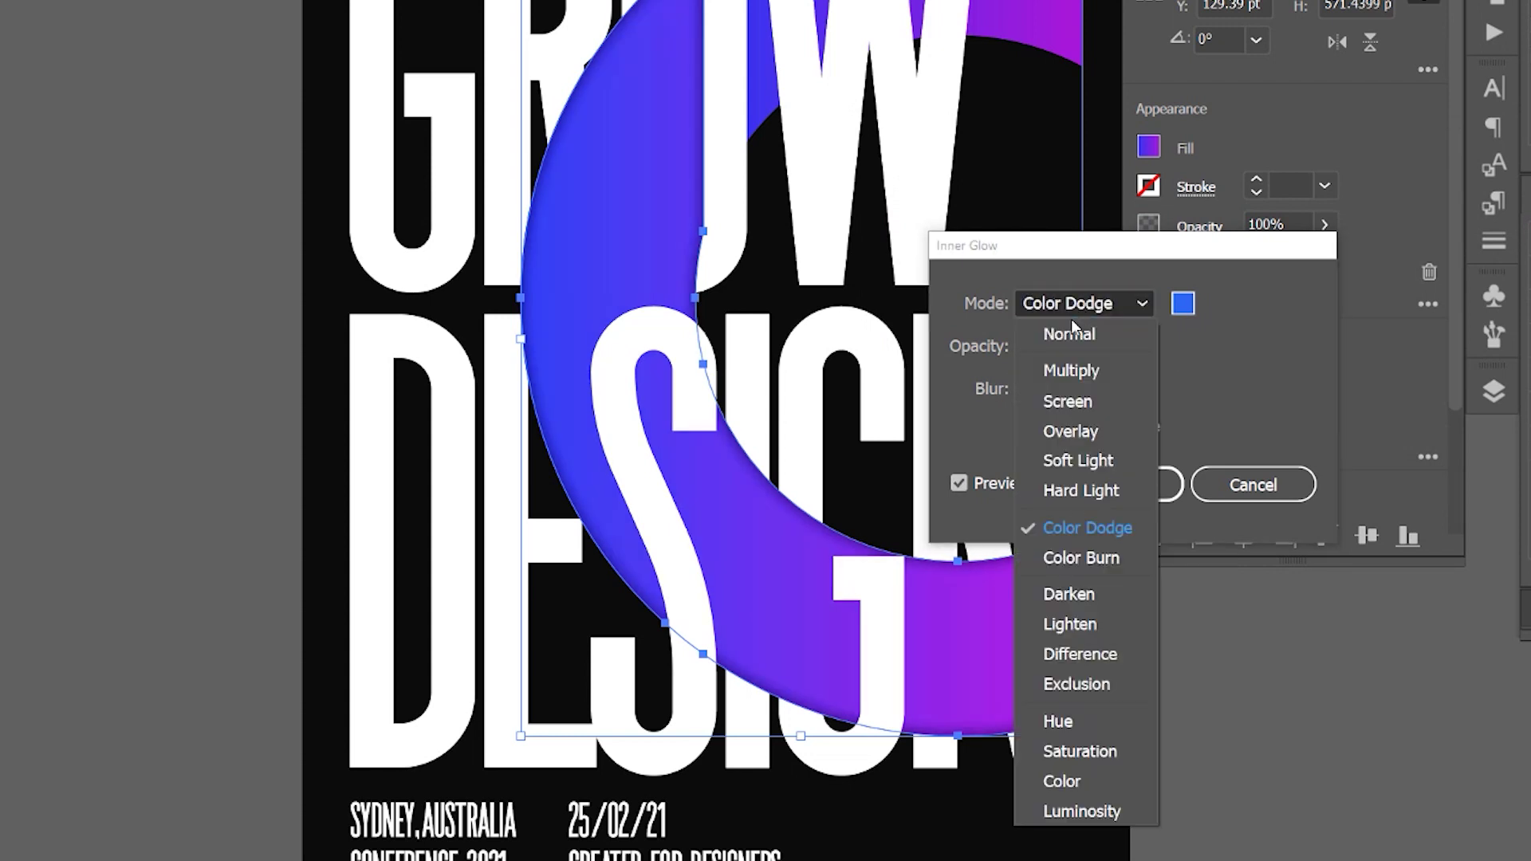
{"action": "left_click", "coordinate": [1069, 401]}
{"action": "left_click", "coordinate": [1088, 311]}
{"action": "left_click", "coordinate": [1073, 403]}
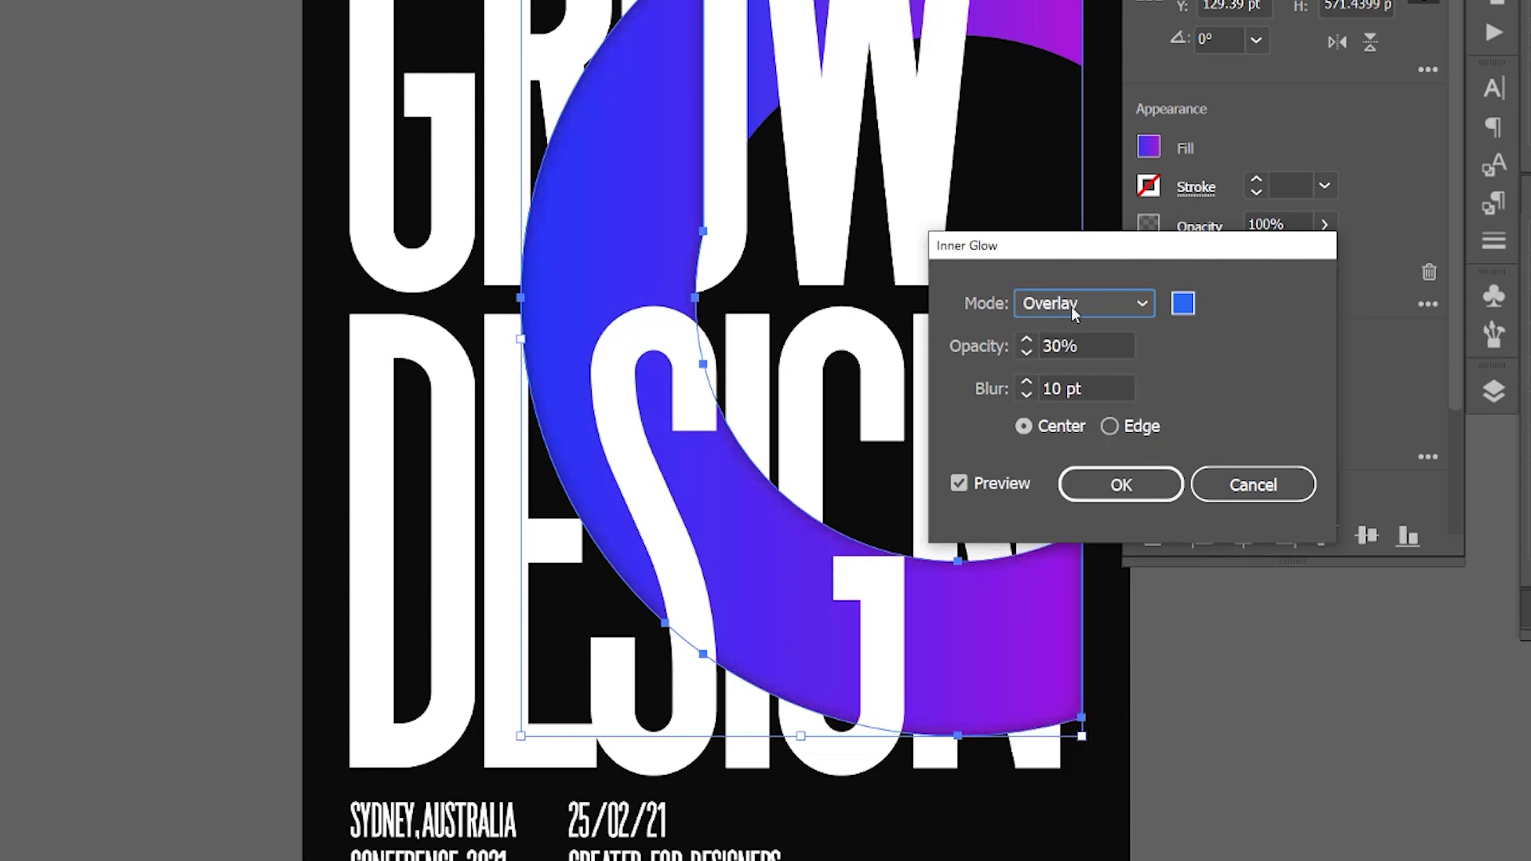
{"action": "left_click", "coordinate": [1037, 304]}
{"action": "left_click", "coordinate": [974, 469]}
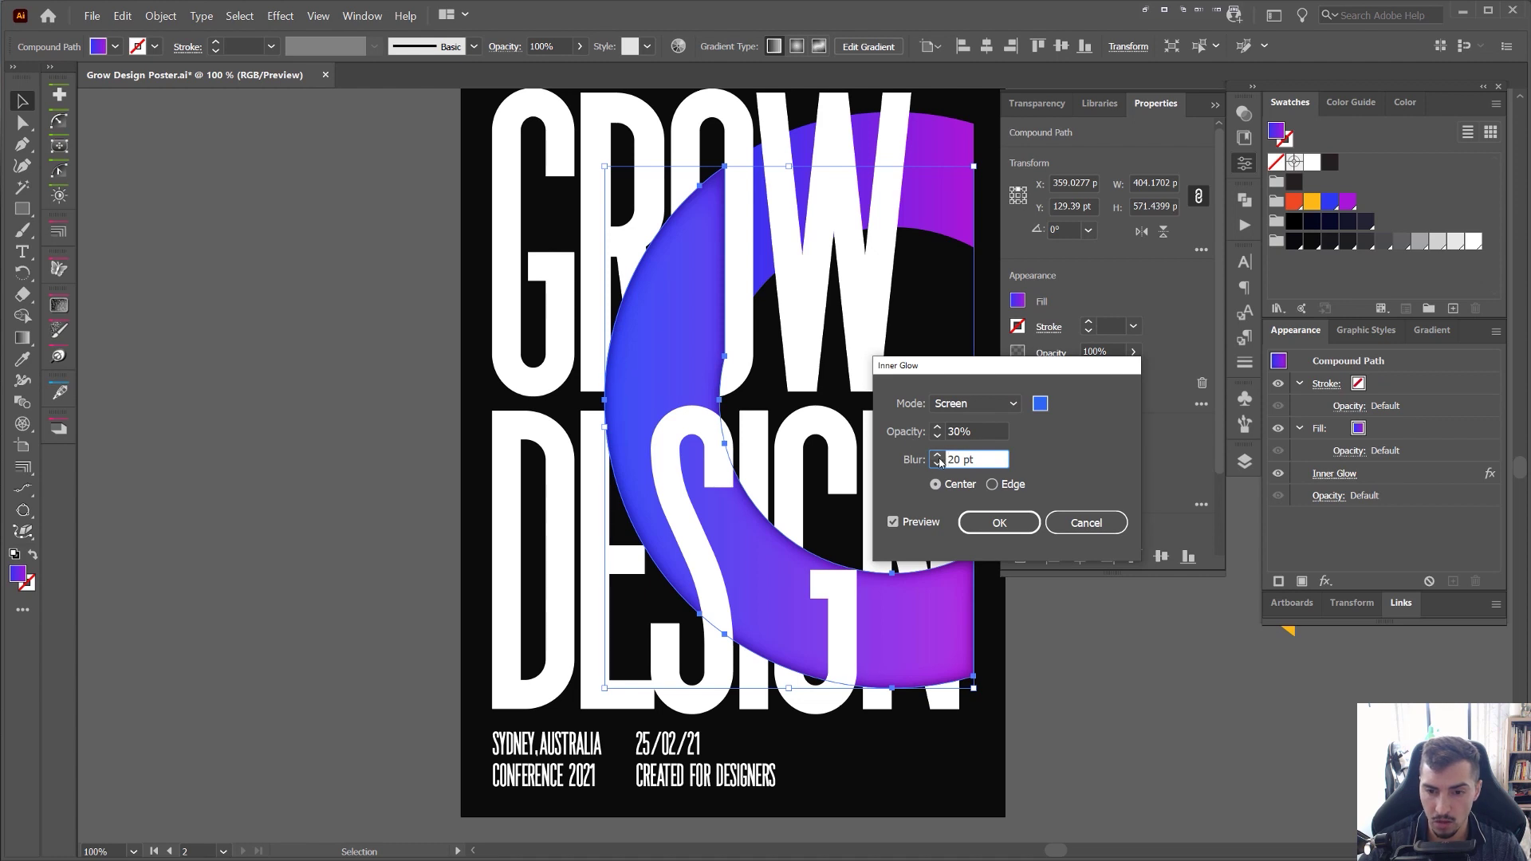
- Set the second inner glow's opacity to 50% and its blur to 50 pt
{"action": "left_click", "coordinate": [939, 458], "text": "shift"}
{"action": "type", "text": "40"}
{"action": "left_click_drag", "start_coordinate": [976, 431], "coordinate": [942, 431]}
{"action": "left_click", "coordinate": [940, 429], "text": "shift"}
{"action": "left_click", "coordinate": [940, 429], "text": "shift"}
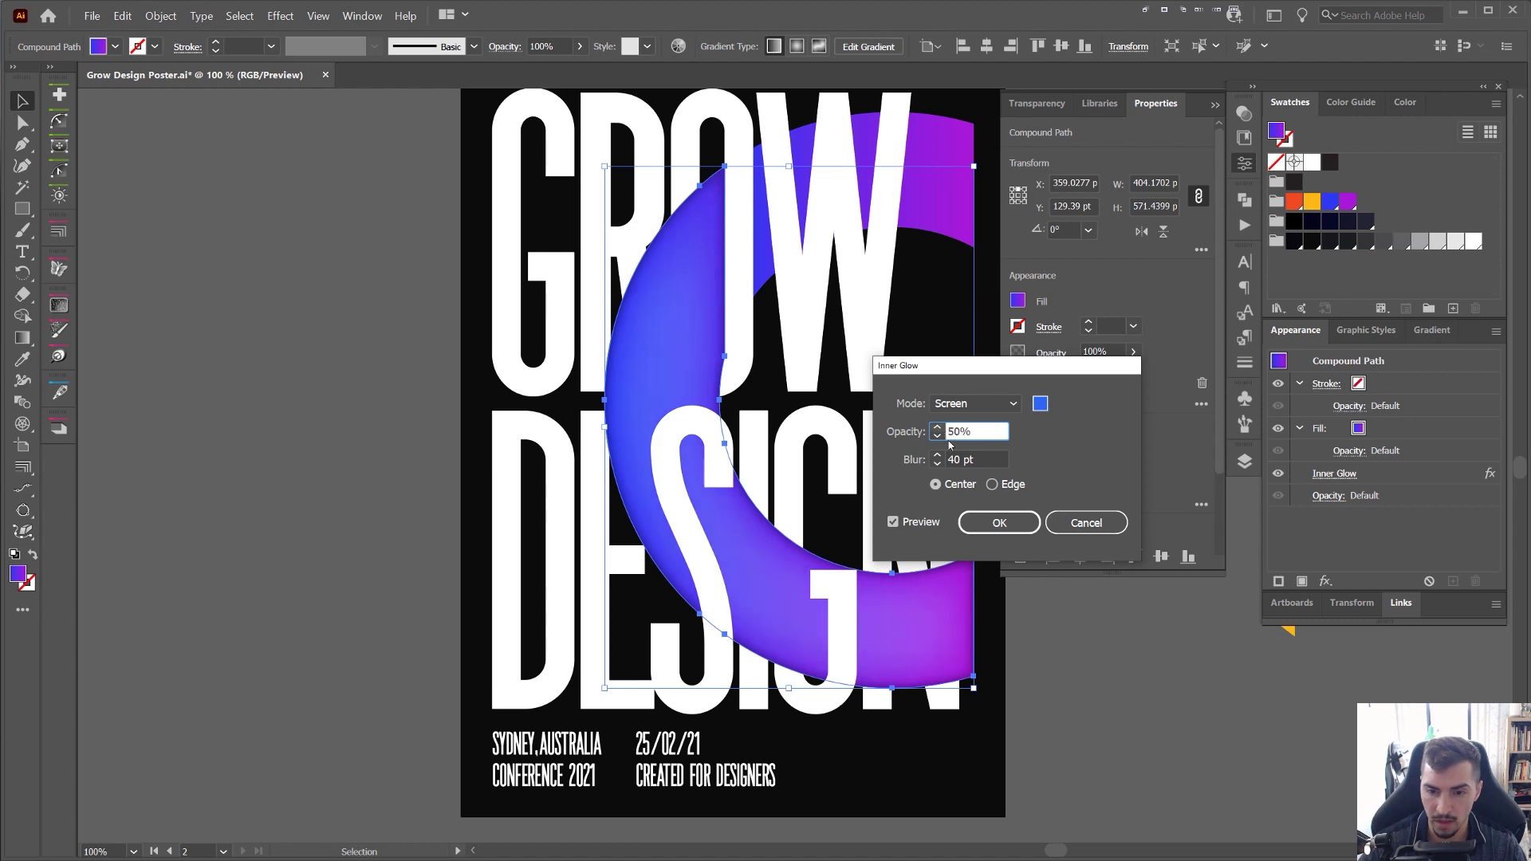
{"action": "key", "text": "Tab"}
{"action": "left_click", "coordinate": [939, 459], "text": "shift"}
{"action": "left_click", "coordinate": [939, 461], "text": "shift"}
{"action": "left_click", "coordinate": [939, 464], "text": "shift"}
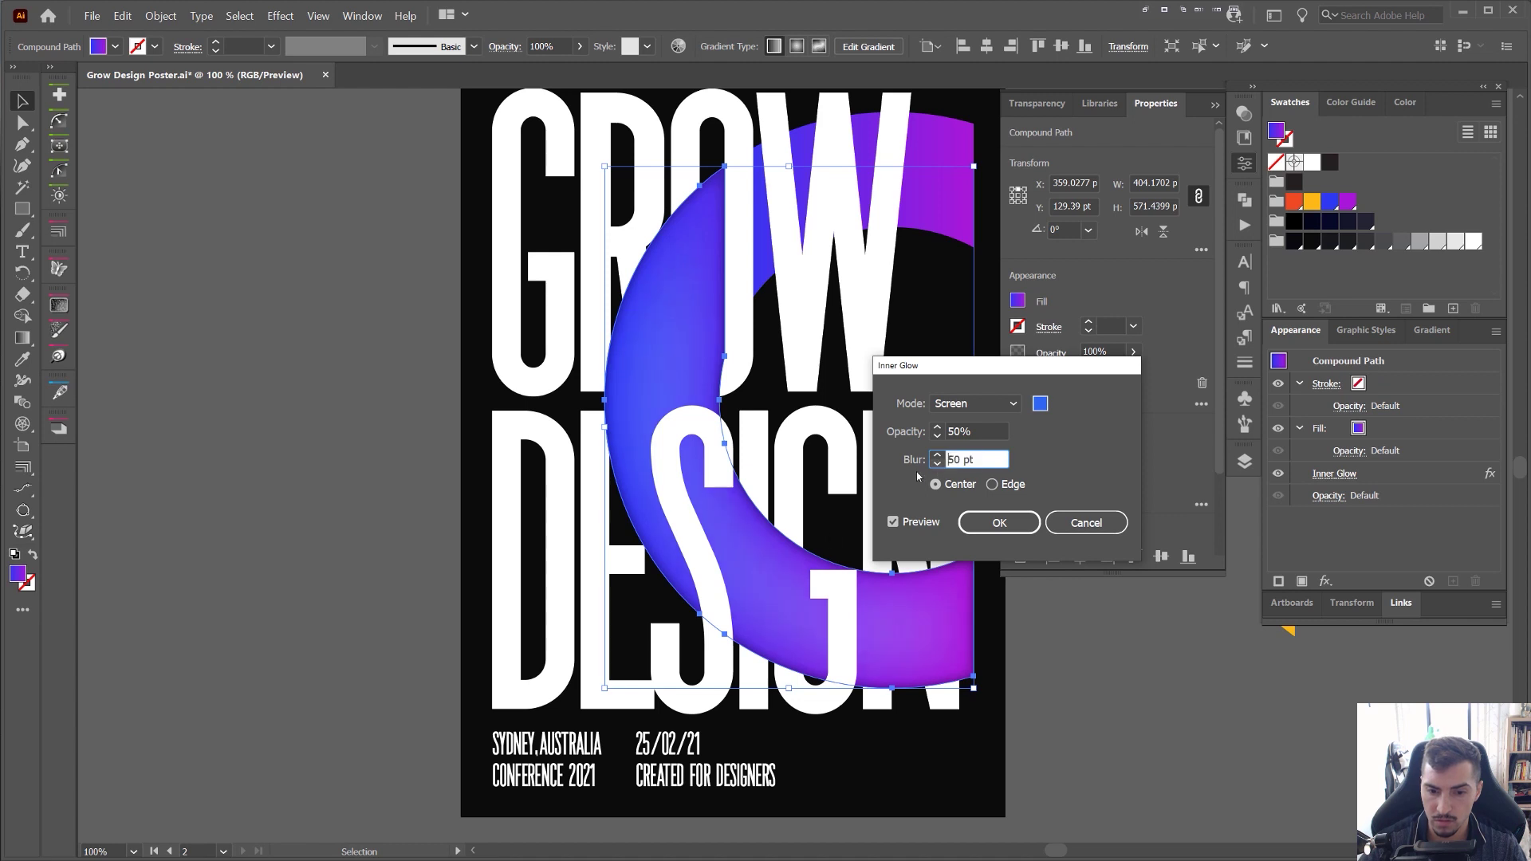
- Keep the glow's blue colour, test Color Burn mode, and apply the second inner glow in Screen mode
{"action": "left_click", "coordinate": [1041, 406]}
{"action": "left_click", "coordinate": [1248, 394]}
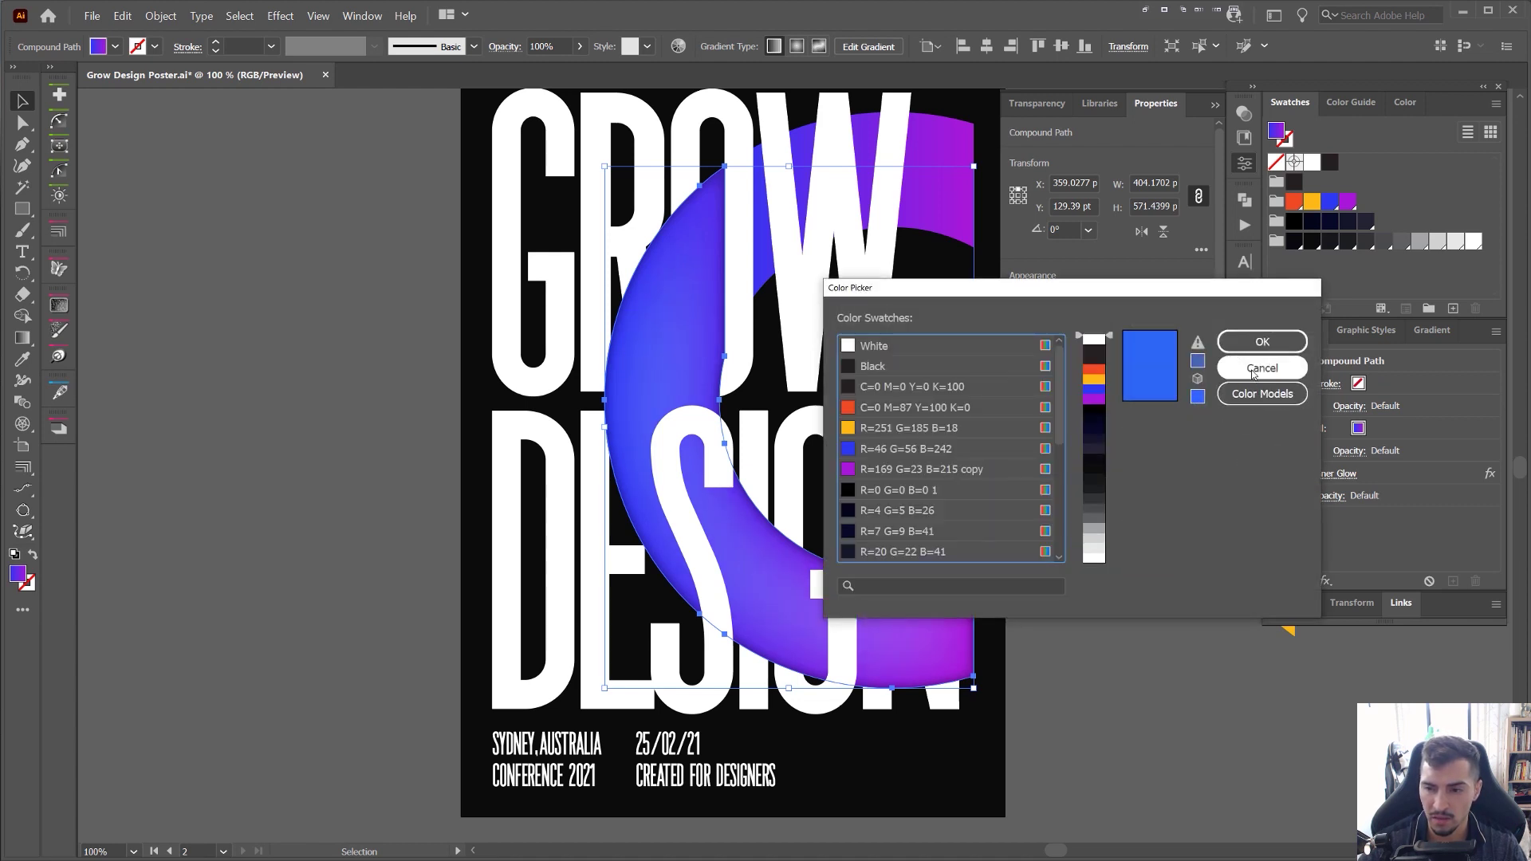
{"action": "left_click", "coordinate": [1263, 341]}
{"action": "left_click", "coordinate": [974, 403]}
{"action": "left_click", "coordinate": [971, 507]}
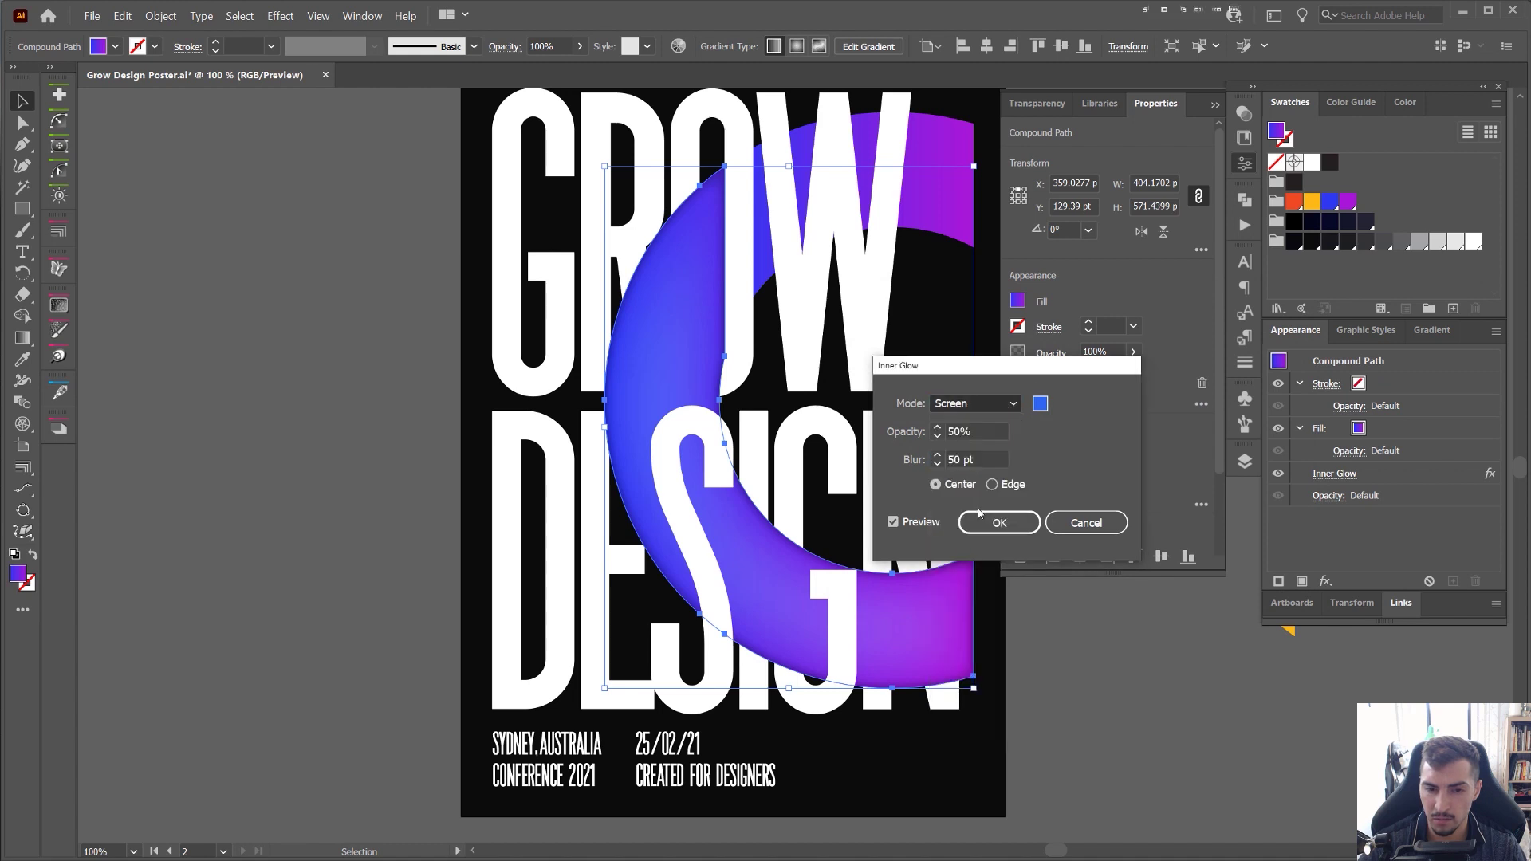
{"action": "left_click", "coordinate": [987, 408]}
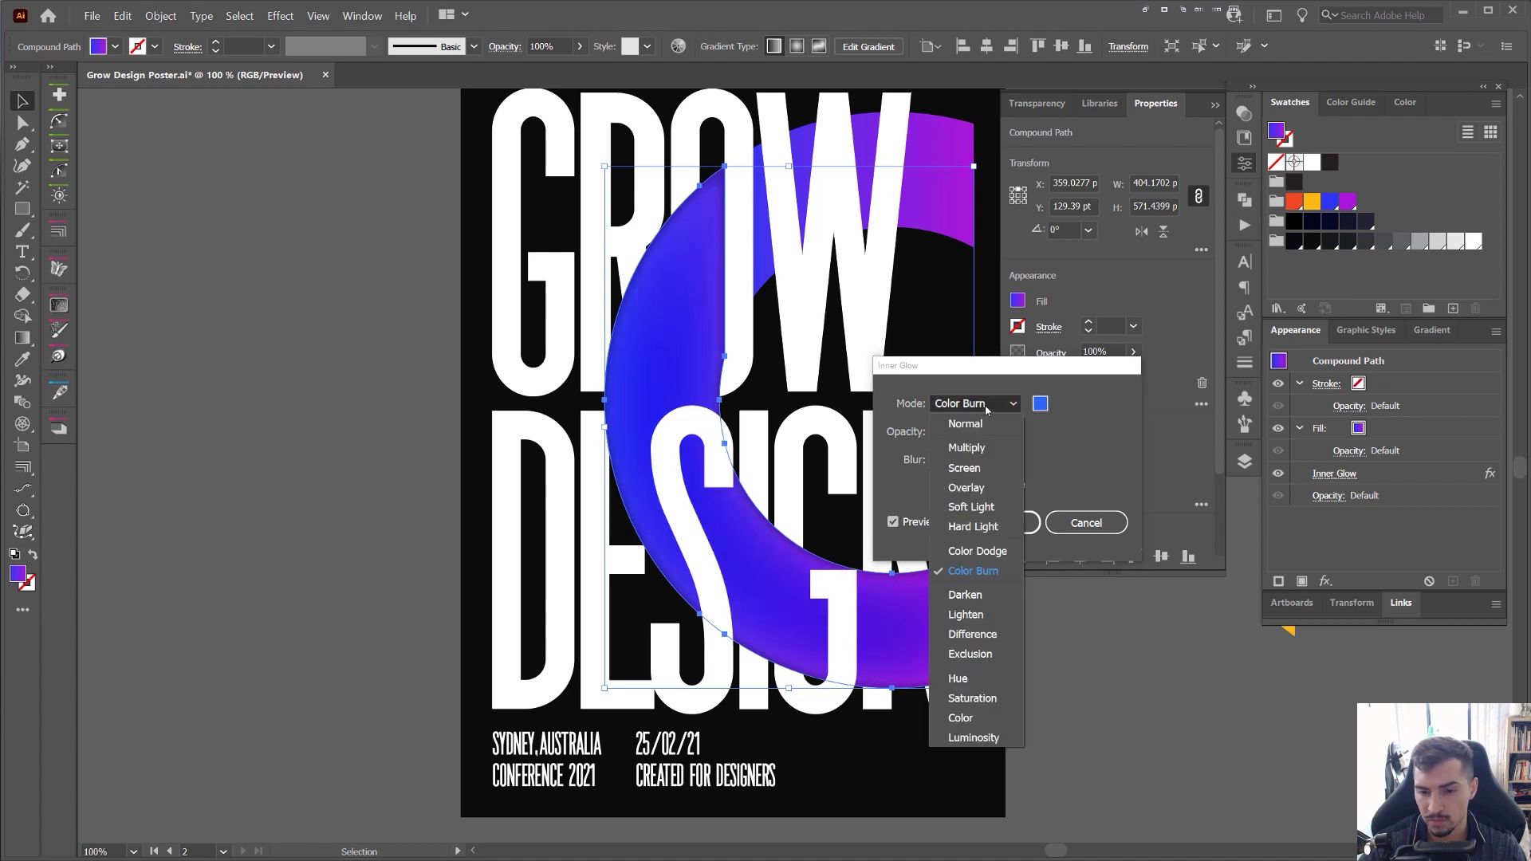
{"action": "left_click", "coordinate": [985, 468]}
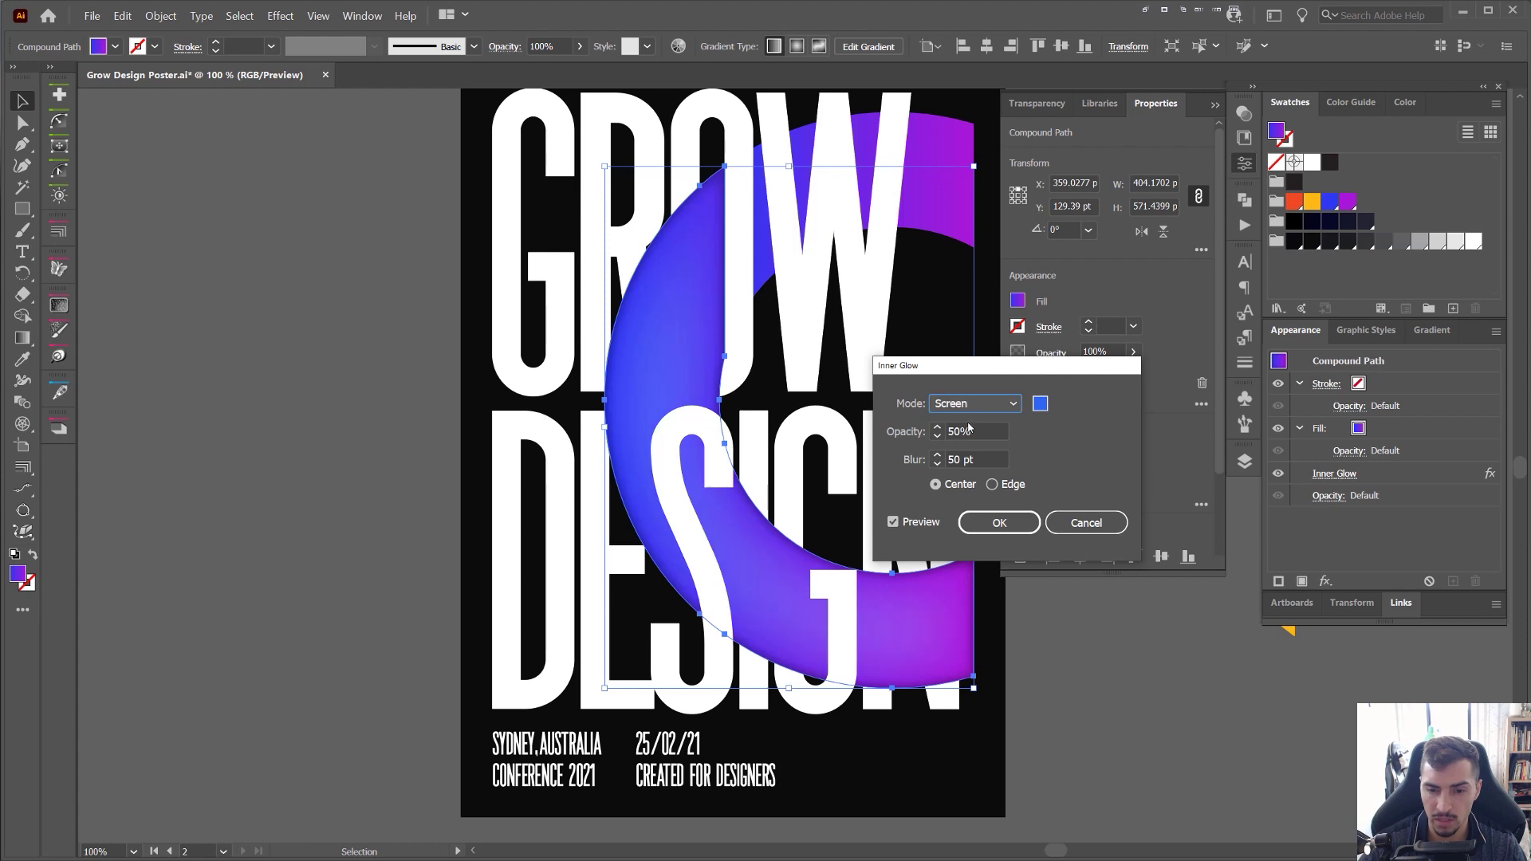
{"action": "left_click", "coordinate": [1000, 523]}
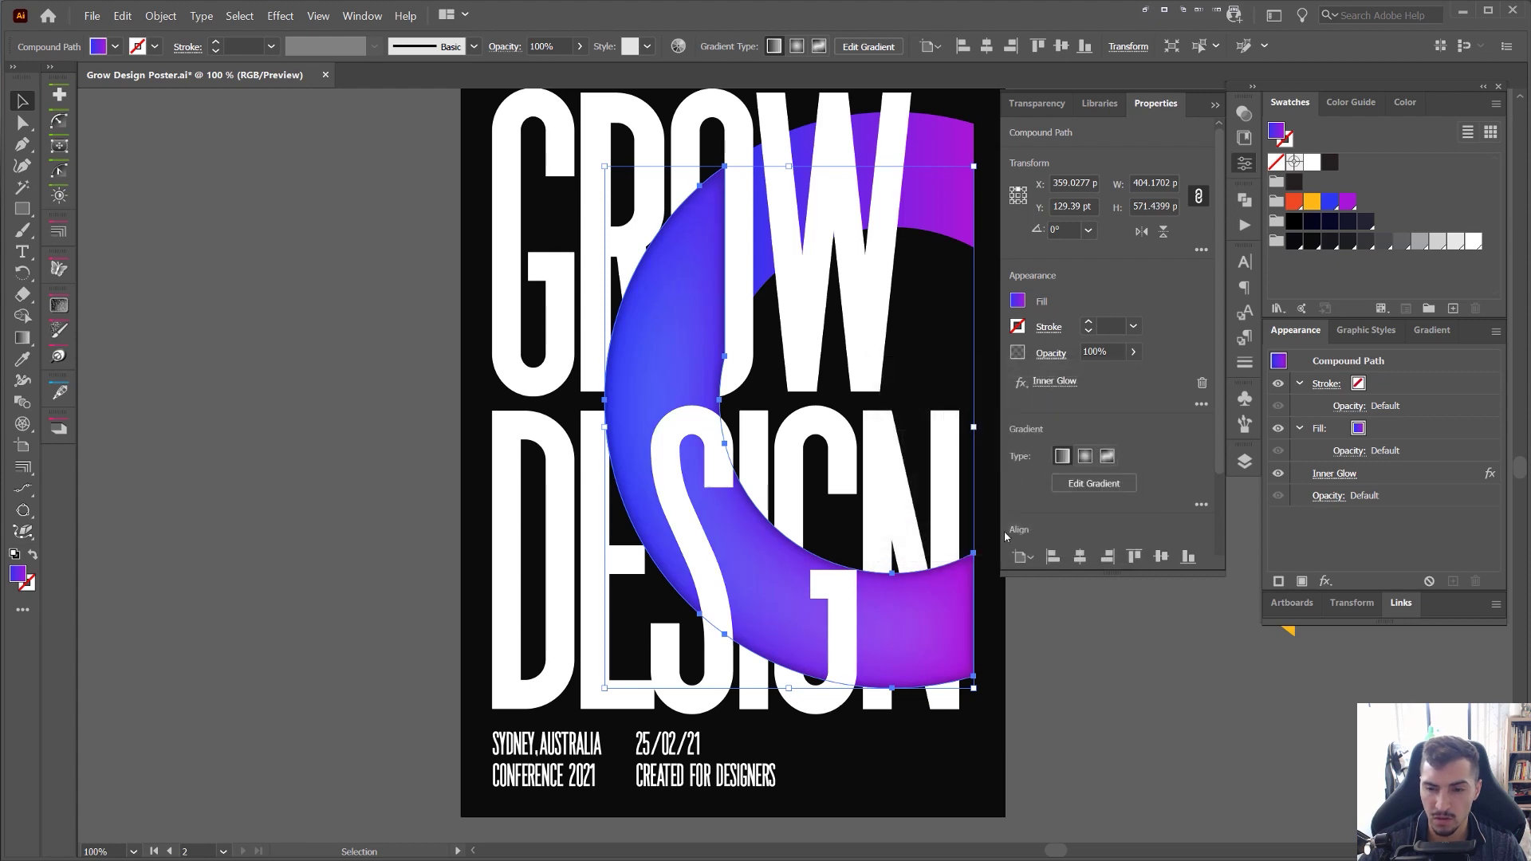
- Deselect the ring, collapse the Properties settings, and examine the glowing front piece against the back piece and the neighbouring reference poster
{"action": "left_click", "coordinate": [1140, 611]}
{"action": "left_click", "coordinate": [1248, 166]}
{"action": "scroll", "coordinate": [1079, 364], "scroll_direction": "down", "scroll_amount": 2}
{"action": "scroll", "coordinate": [983, 391], "scroll_direction": "up", "scroll_amount": 2}
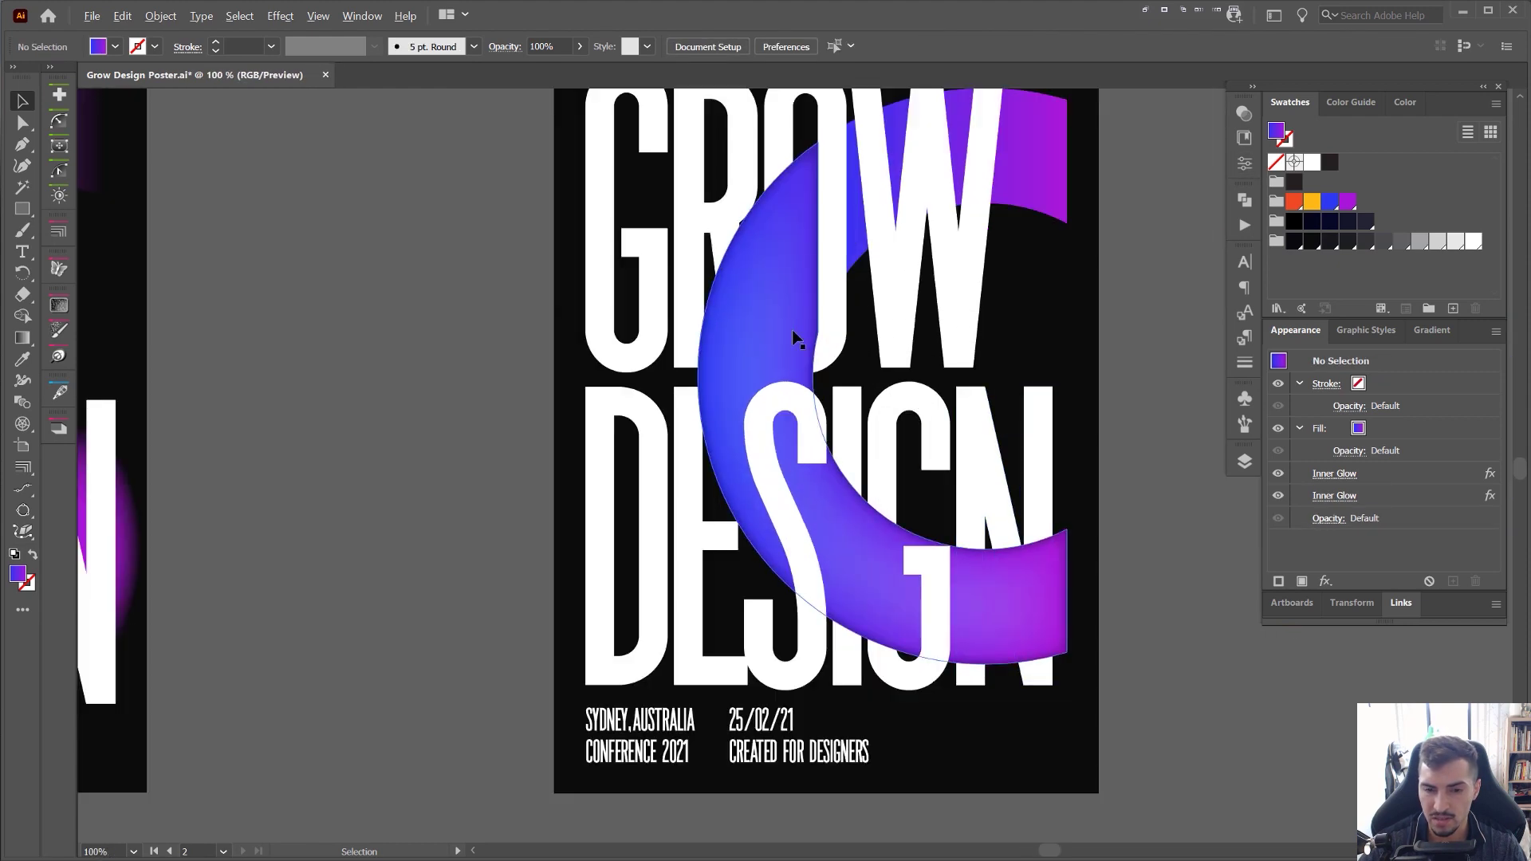
{"action": "scroll", "coordinate": [793, 336], "scroll_direction": "up", "scroll_amount": 2}
{"action": "scroll", "coordinate": [594, 422], "scroll_direction": "up", "scroll_amount": 3}
{"action": "scroll", "coordinate": [668, 429], "scroll_direction": "down", "scroll_amount": 6}
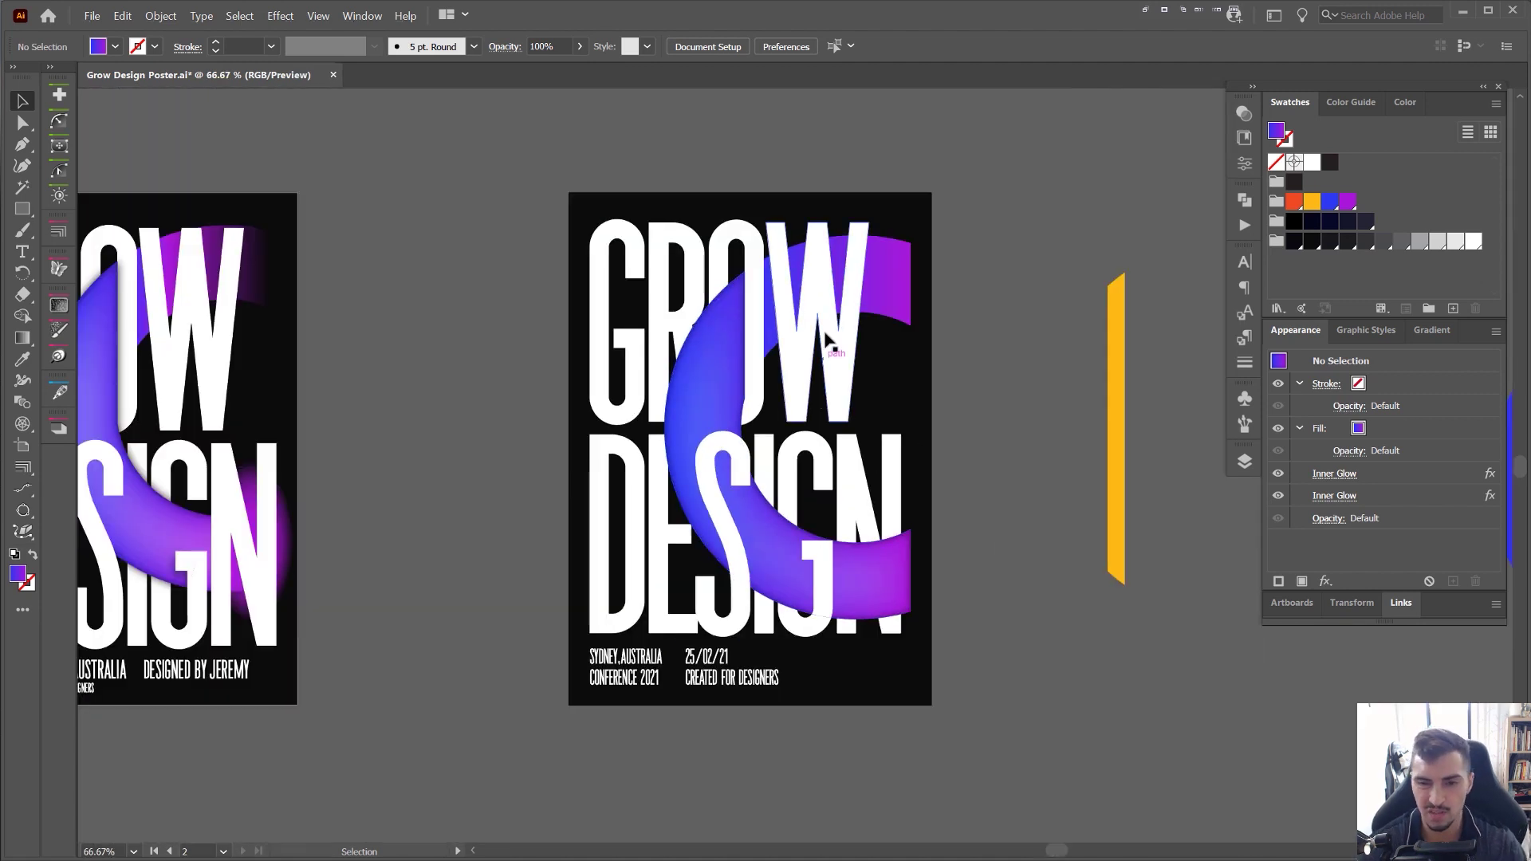
{"action": "left_click", "coordinate": [899, 268]}
{"action": "left_click", "coordinate": [914, 264]}
{"action": "left_click", "coordinate": [910, 268]}
{"action": "left_click", "coordinate": [1030, 248]}
{"action": "left_click_drag", "start_coordinate": [1005, 449], "coordinate": [982, 367]}
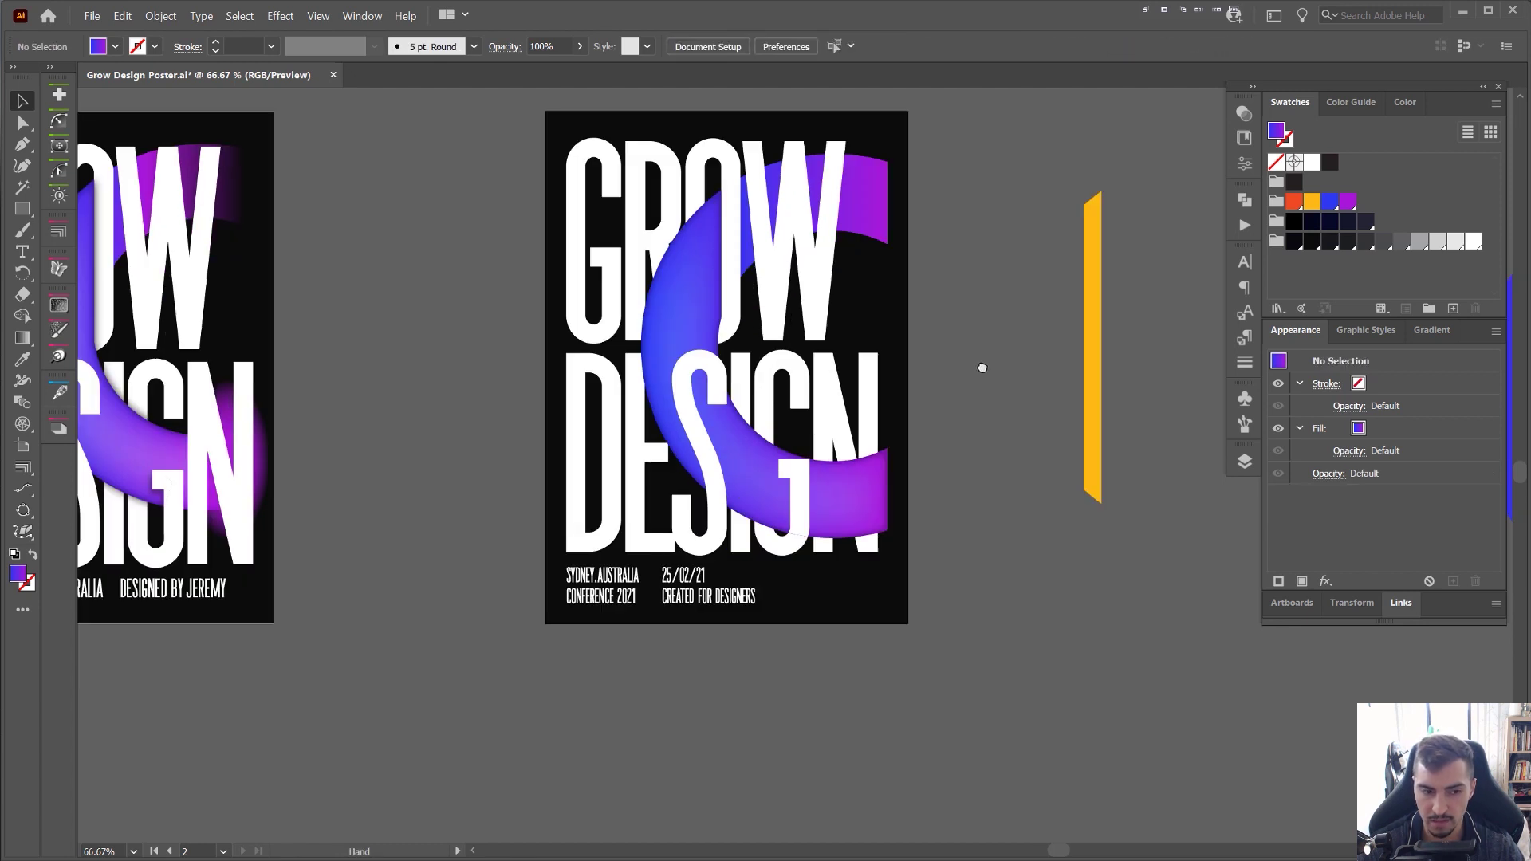
{"action": "left_click_drag", "start_coordinate": [964, 421], "coordinate": [1005, 441]}
- Select the back ring piece behind the W and display its gradient settings beside the poster
{"action": "scroll", "coordinate": [1026, 173], "scroll_direction": "up", "scroll_amount": 1}
{"action": "left_click", "coordinate": [859, 213]}
{"action": "scroll", "coordinate": [873, 247], "scroll_direction": "up", "scroll_amount": 1}
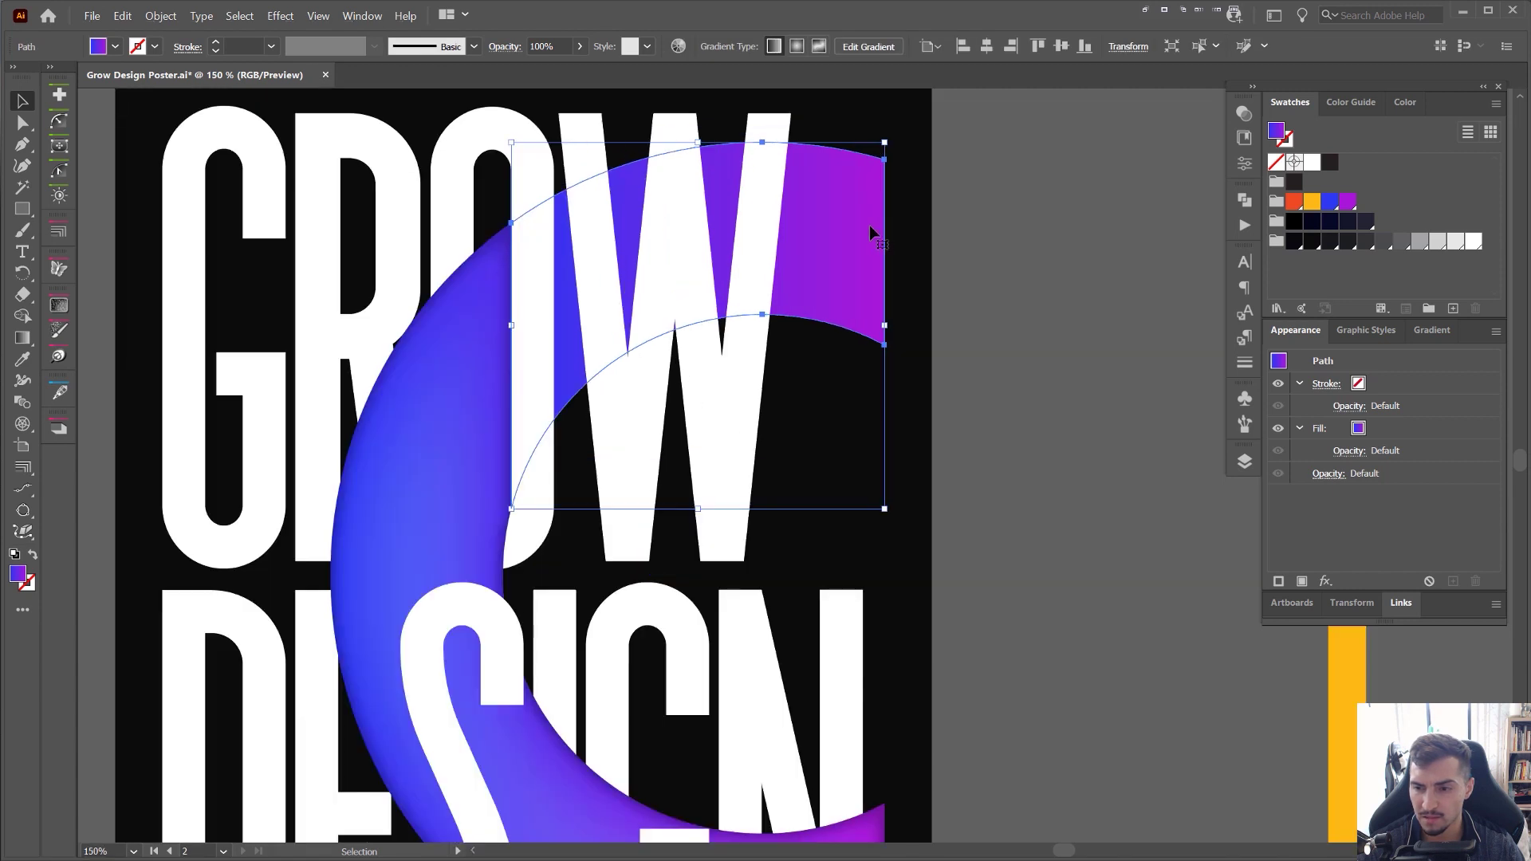
{"action": "left_click", "coordinate": [1347, 331]}
{"action": "left_click_drag", "start_coordinate": [1347, 335], "coordinate": [1040, 287]}
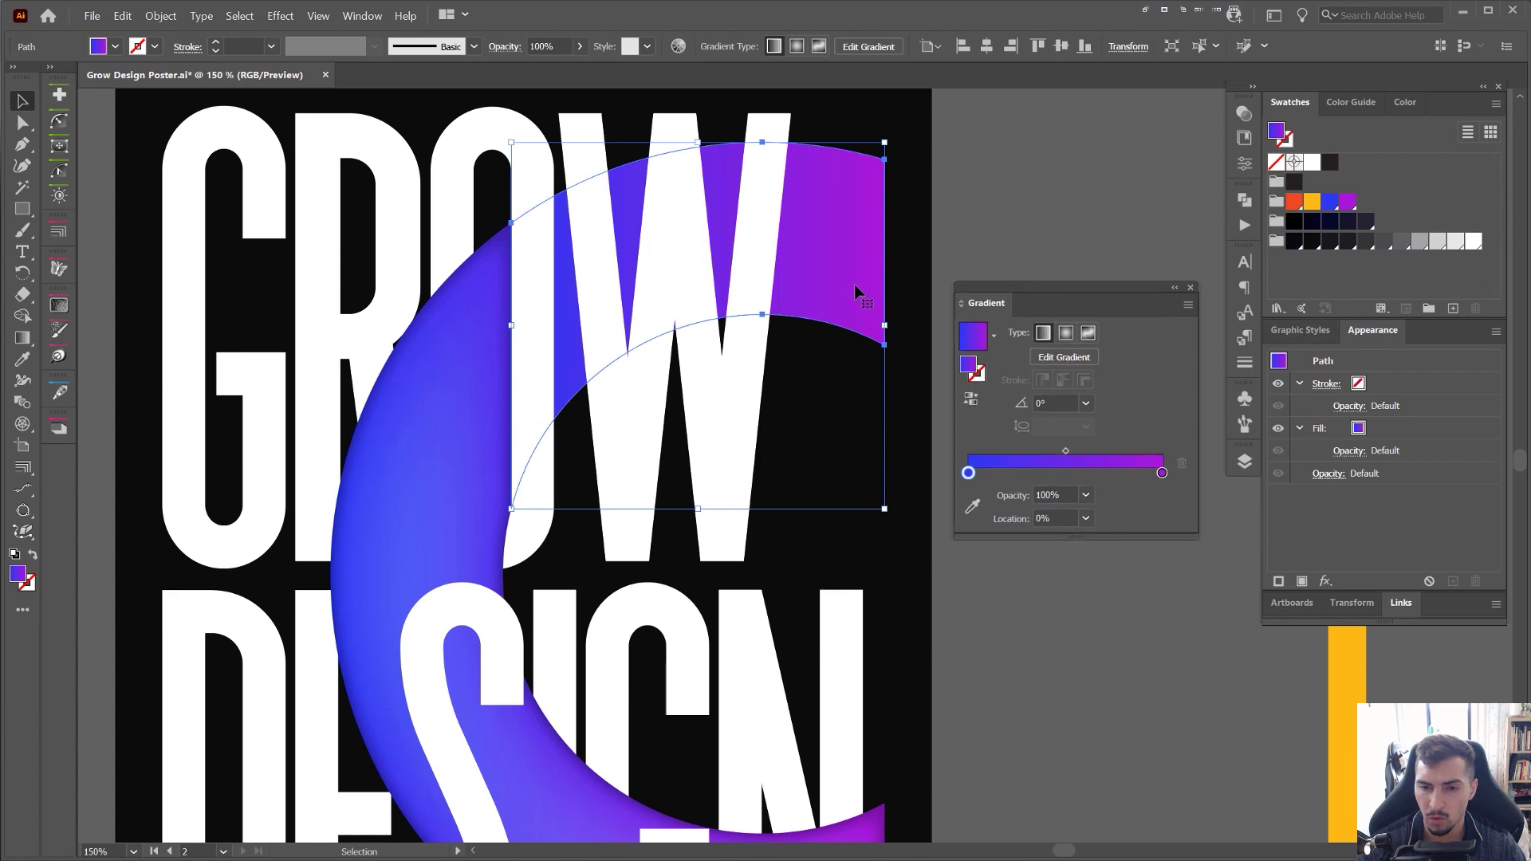
- Fade out the back ring piece behind the W by setting its purple gradient stop's opacity to 0%
{"action": "left_click", "coordinate": [1162, 473]}
{"action": "double_click", "coordinate": [1055, 505]}
{"action": "type", "text": "0"}
{"action": "key", "text": "Return"}
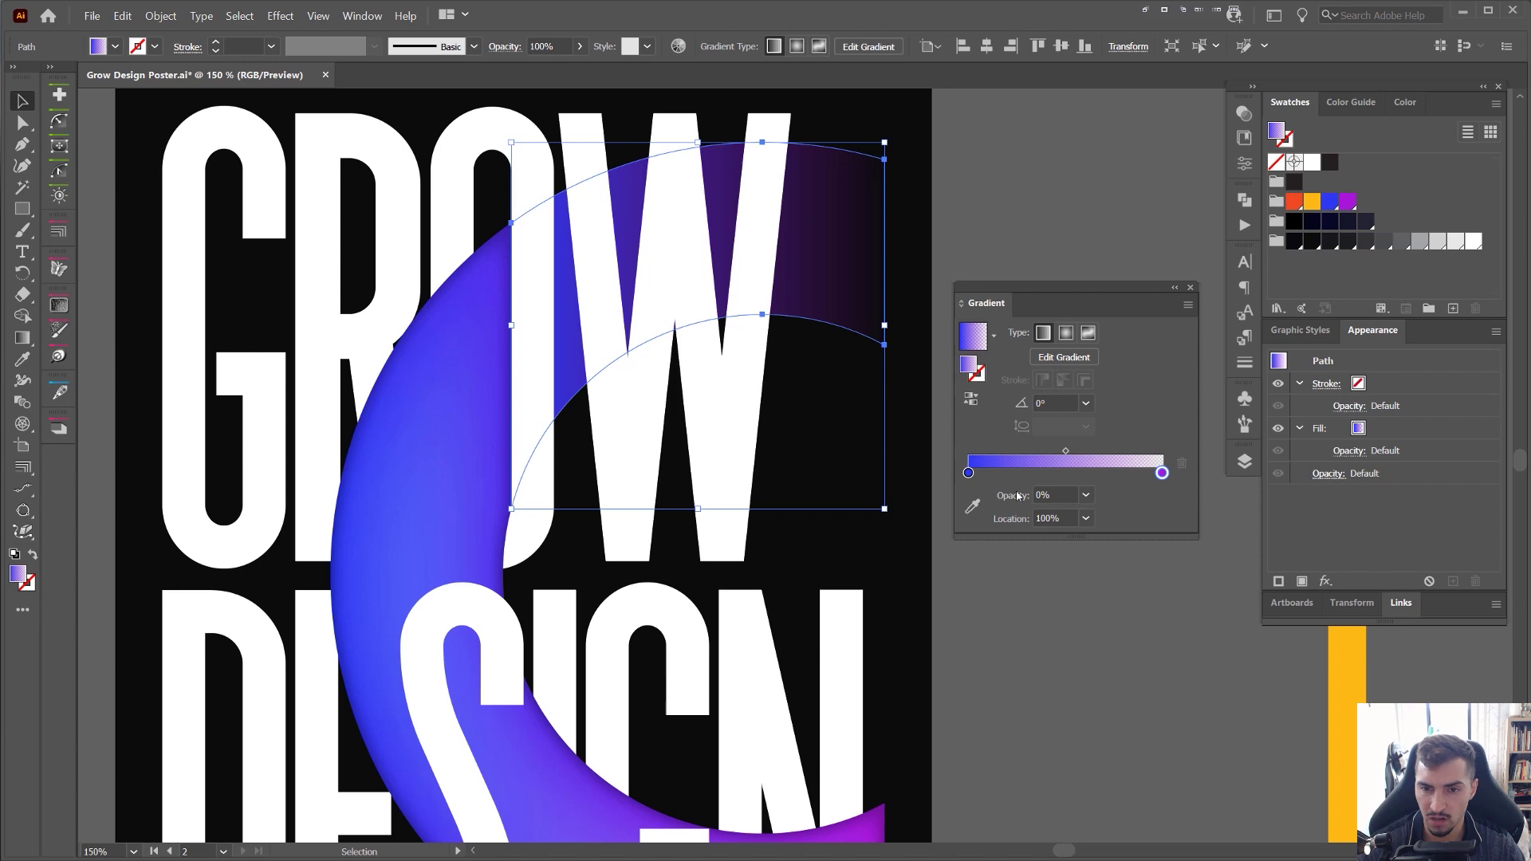
{"action": "left_click", "coordinate": [1000, 170]}
{"action": "scroll", "coordinate": [885, 185], "scroll_direction": "up", "scroll_amount": 2}
{"action": "scroll", "coordinate": [851, 172], "scroll_direction": "down", "scroll_amount": 4}
{"action": "key", "text": "space"}
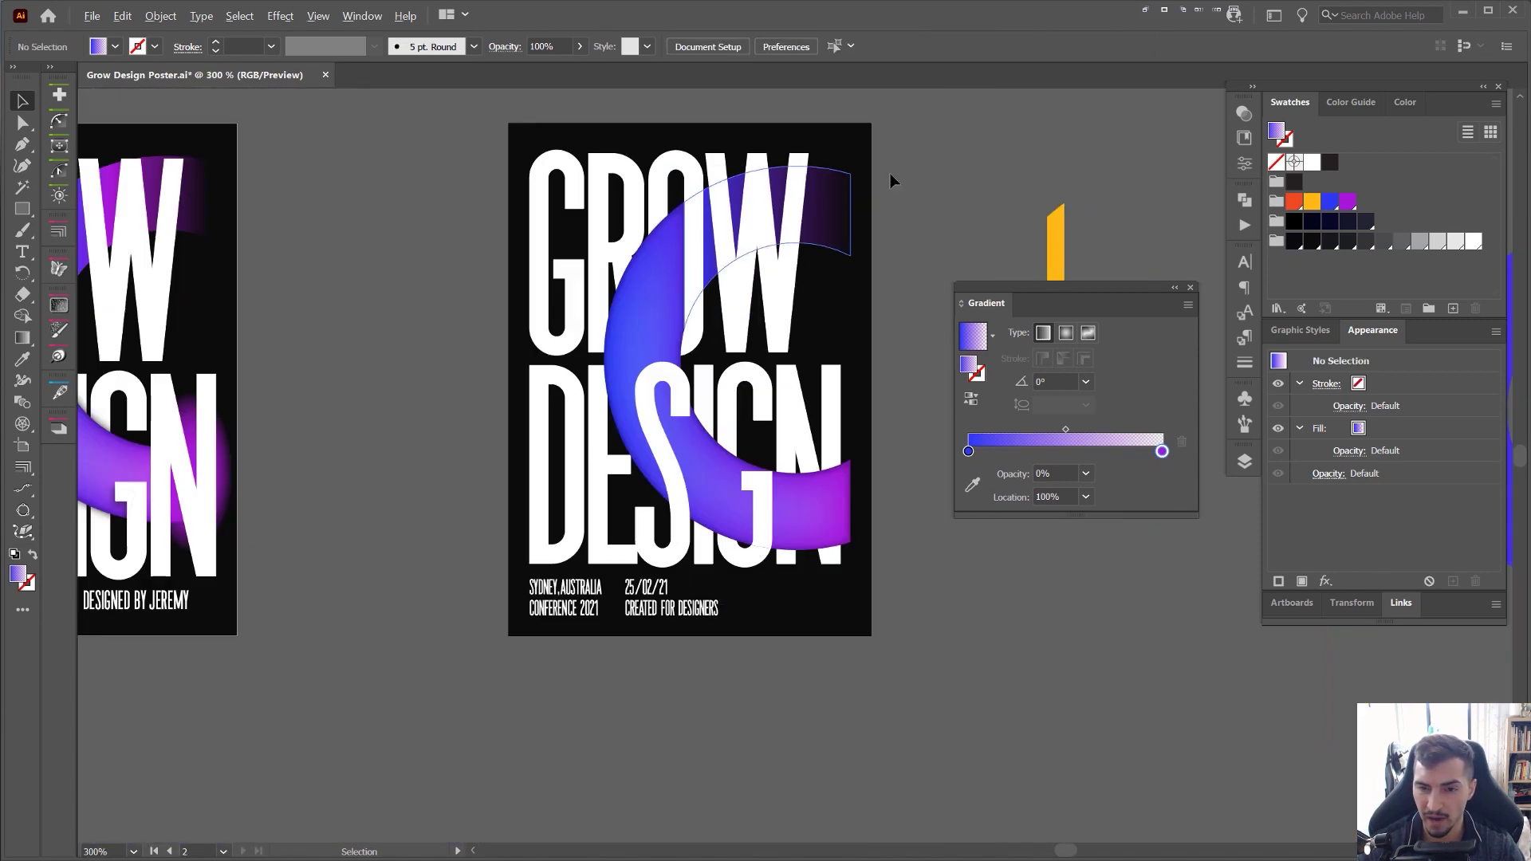
- Shift the back ring piece's transparent purple stop slightly inward so its fade ends before the cut edge
{"action": "scroll", "coordinate": [837, 175], "scroll_direction": "up", "scroll_amount": 5}
{"action": "left_click", "coordinate": [810, 246]}
{"action": "left_click", "coordinate": [1154, 473]}
{"action": "left_click_drag", "start_coordinate": [1154, 473], "coordinate": [1118, 241]}
{"action": "scroll", "coordinate": [965, 231], "scroll_direction": "down", "scroll_amount": 3}
{"action": "left_click", "coordinate": [965, 229]}
{"action": "scroll", "coordinate": [866, 444], "scroll_direction": "down", "scroll_amount": 4}
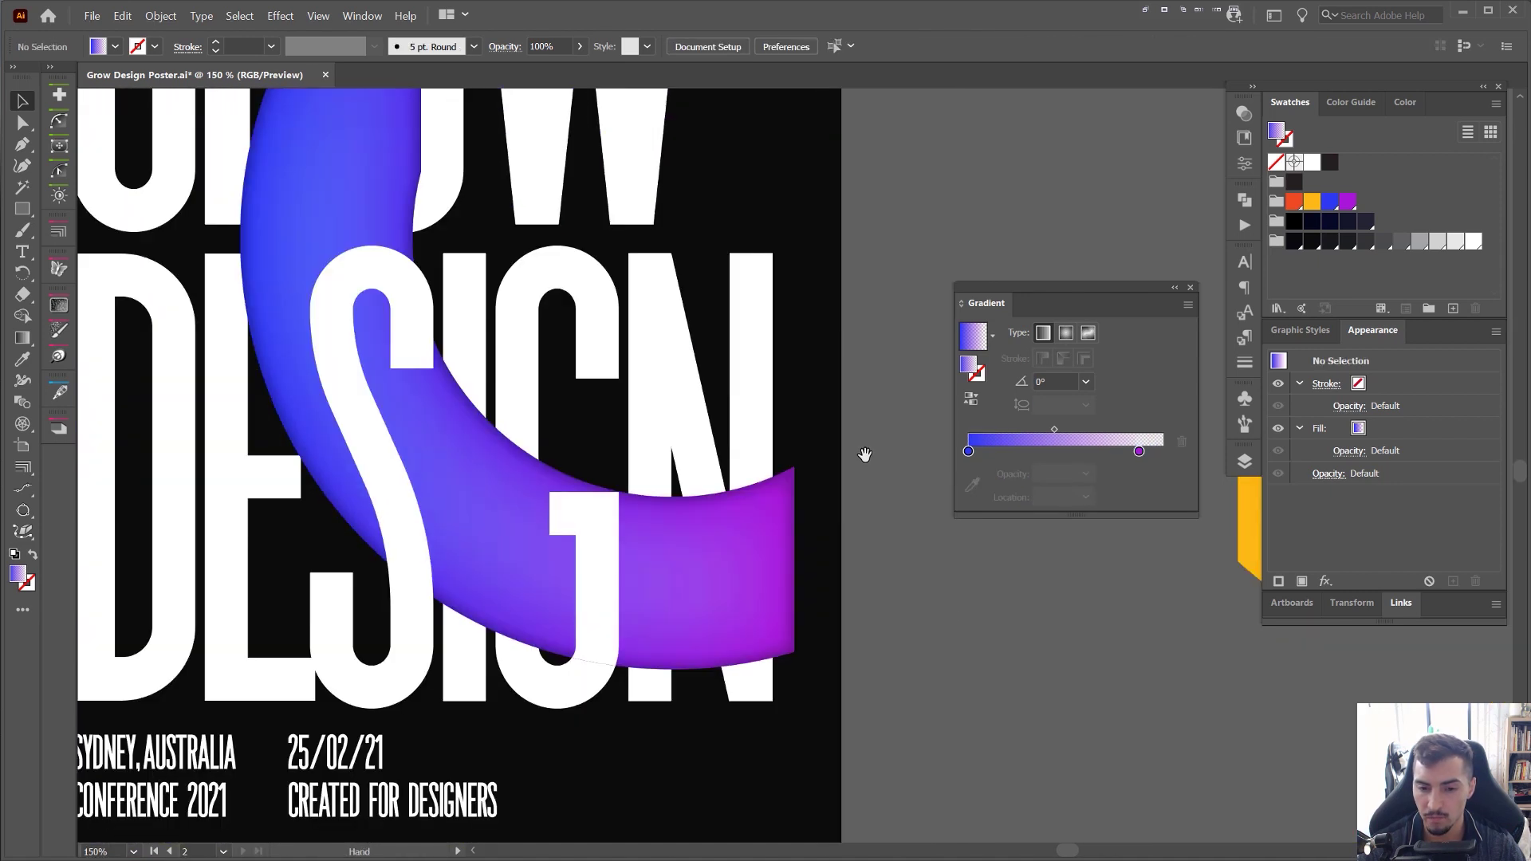
- Draw a tall narrow ellipse over the ring's lower cut end and position it across the N's right edge
{"action": "key", "text": "l"}
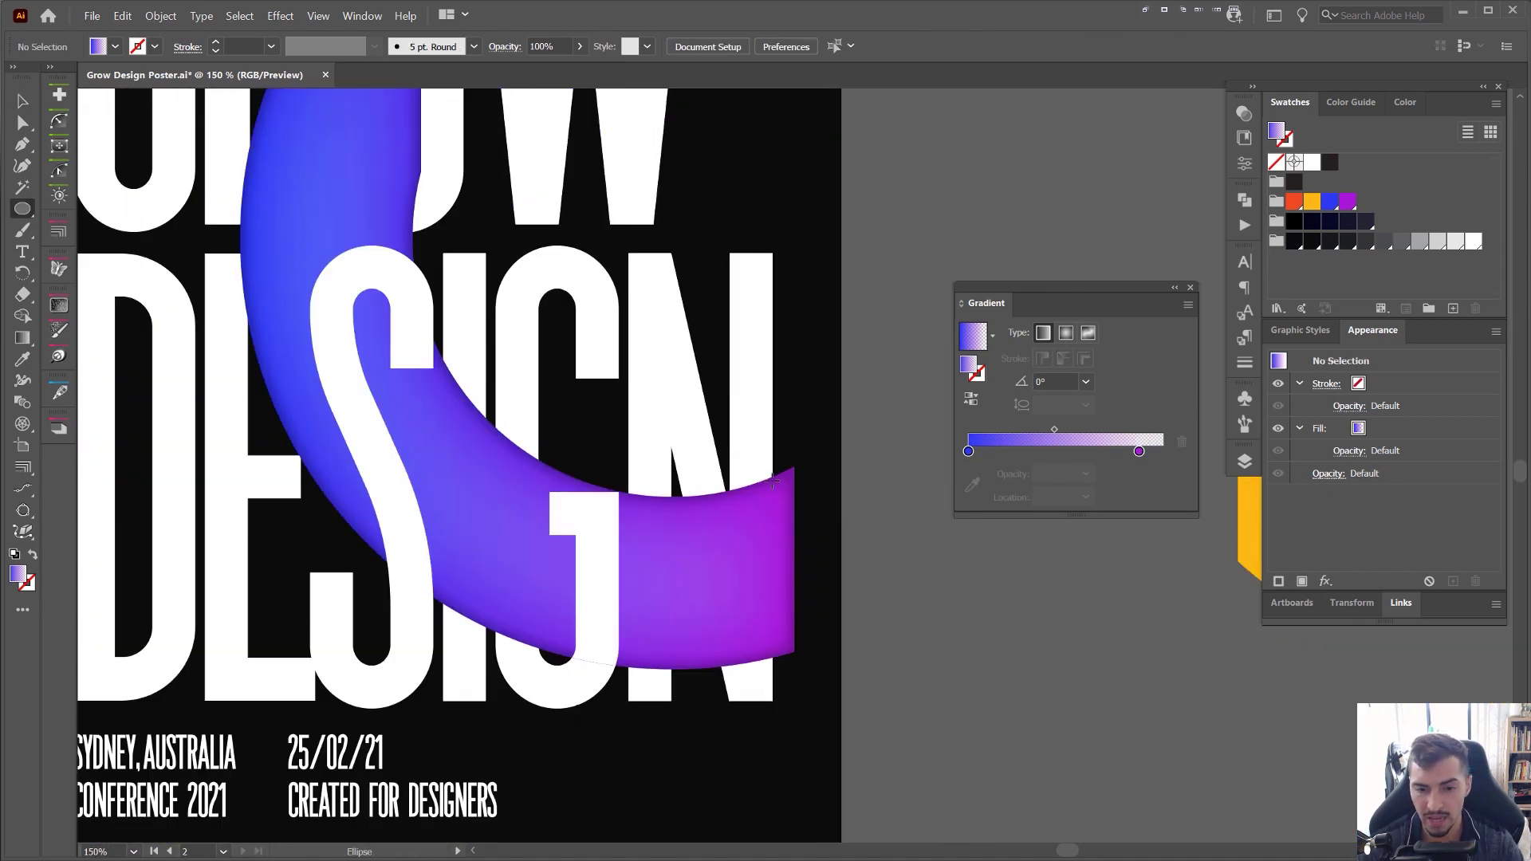
{"action": "left_click_drag", "start_coordinate": [23, 209], "coordinate": [25, 210]}
{"action": "left_click_drag", "start_coordinate": [768, 517], "coordinate": [832, 701]}
{"action": "key", "text": "v"}
{"action": "left_click_drag", "start_coordinate": [830, 466], "coordinate": [833, 502]}
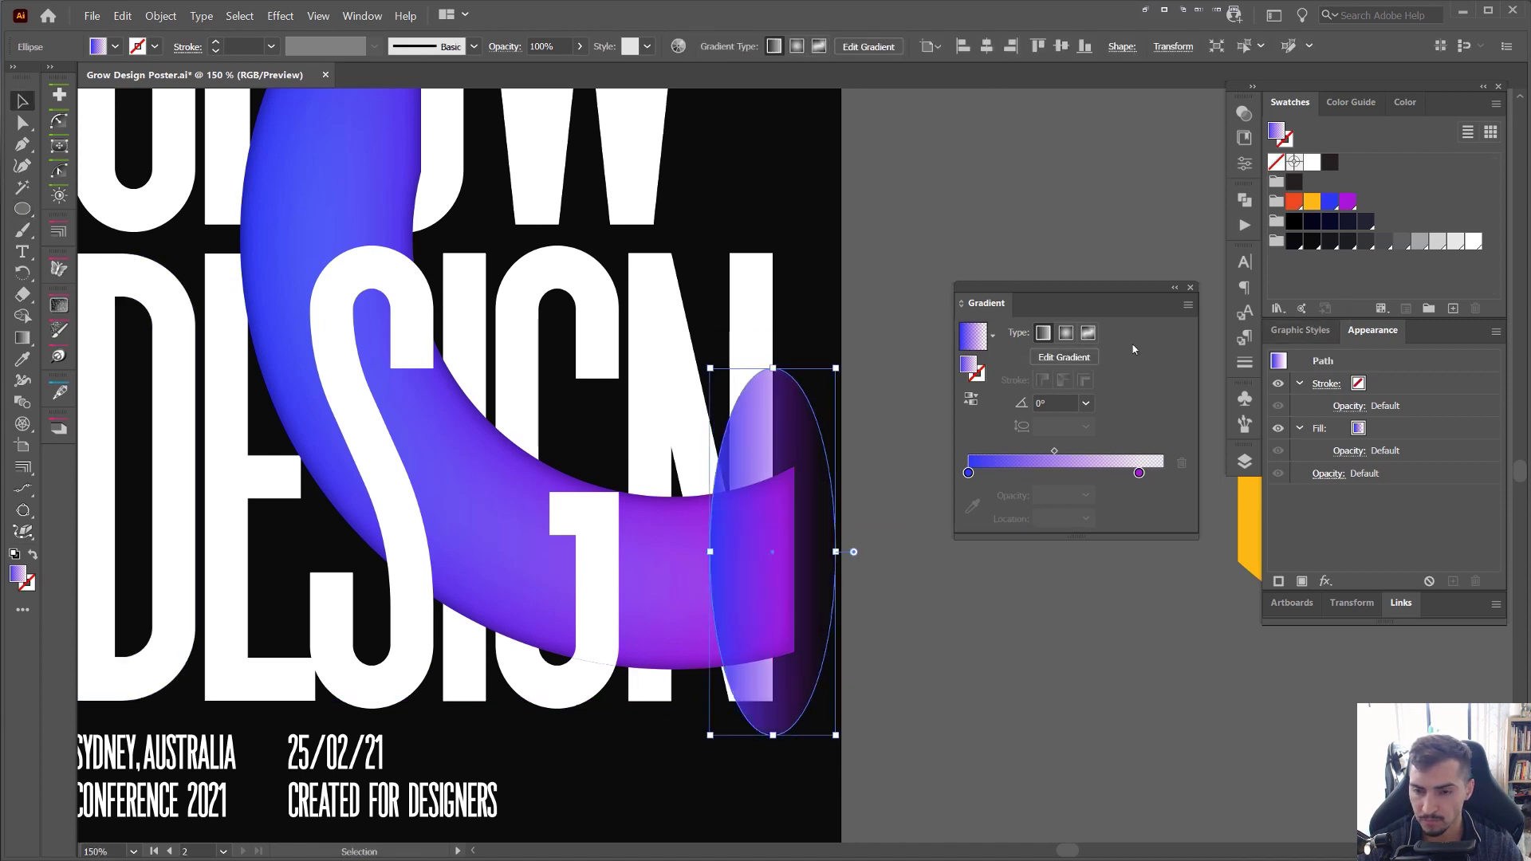
- Give the ellipse a radial purple-to-transparent gradient, with the transparent stop at the far end and the midpoint at about 78.5%
{"action": "left_click_drag", "start_coordinate": [990, 282], "coordinate": [956, 278]}
{"action": "left_click", "coordinate": [1034, 330]}
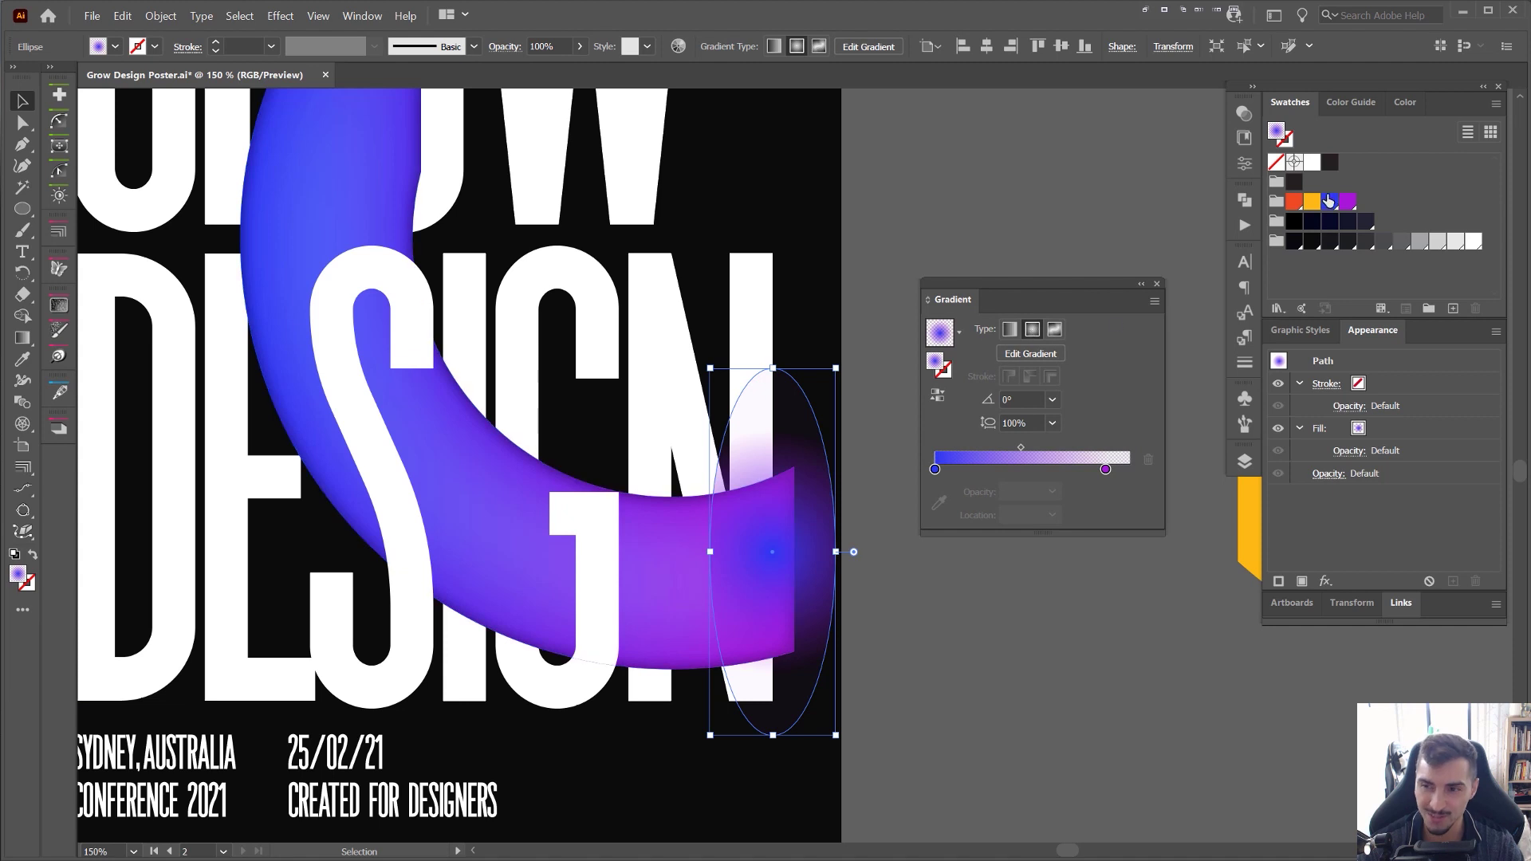
{"action": "left_click", "coordinate": [935, 469]}
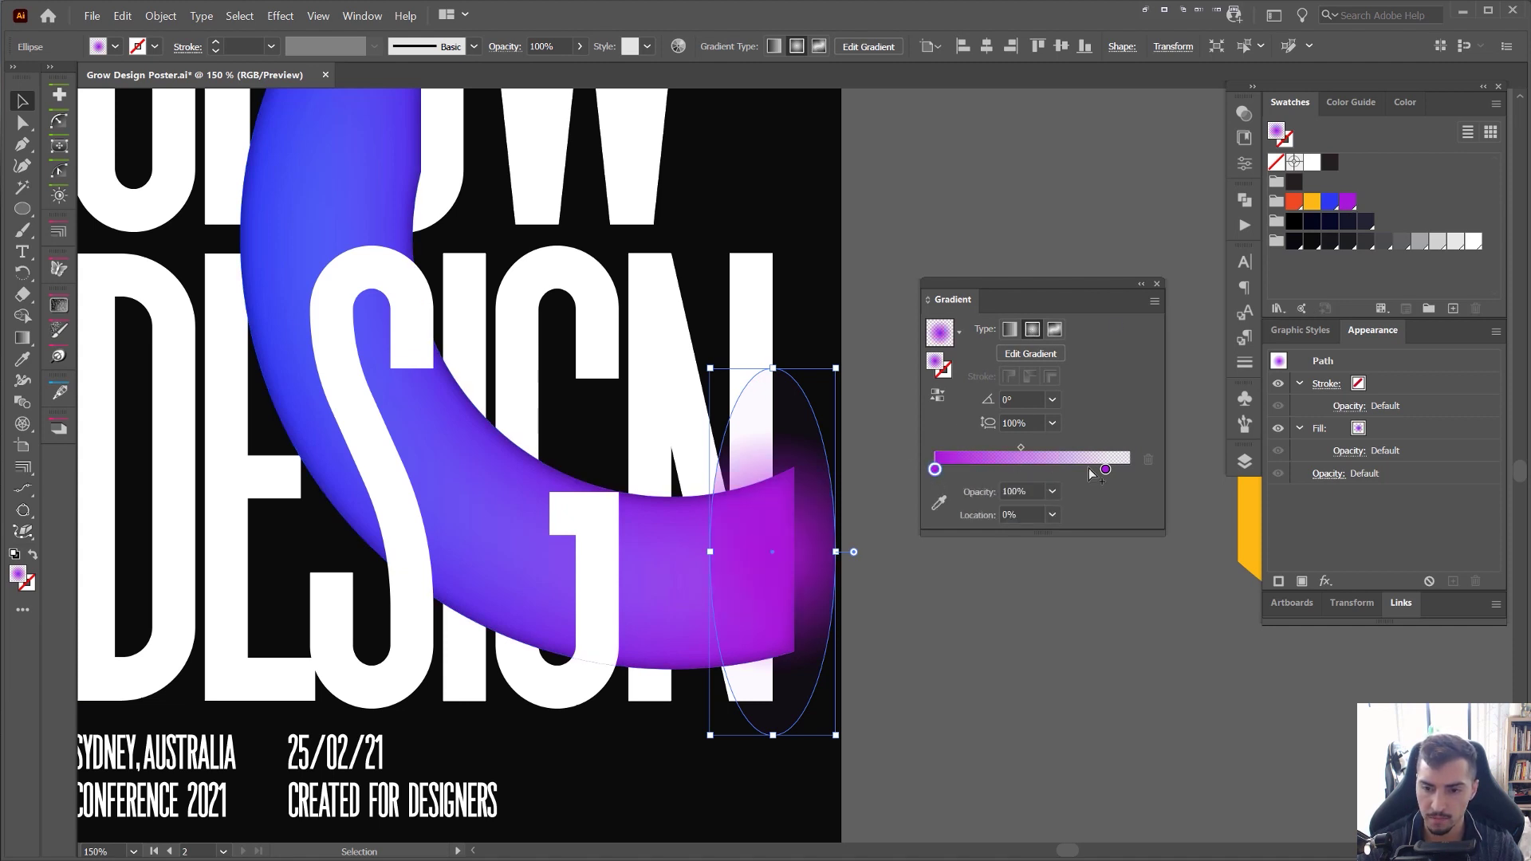
{"action": "left_click_drag", "start_coordinate": [1020, 449], "coordinate": [1200, 472]}
{"action": "left_click_drag", "start_coordinate": [1104, 449], "coordinate": [1088, 447]}
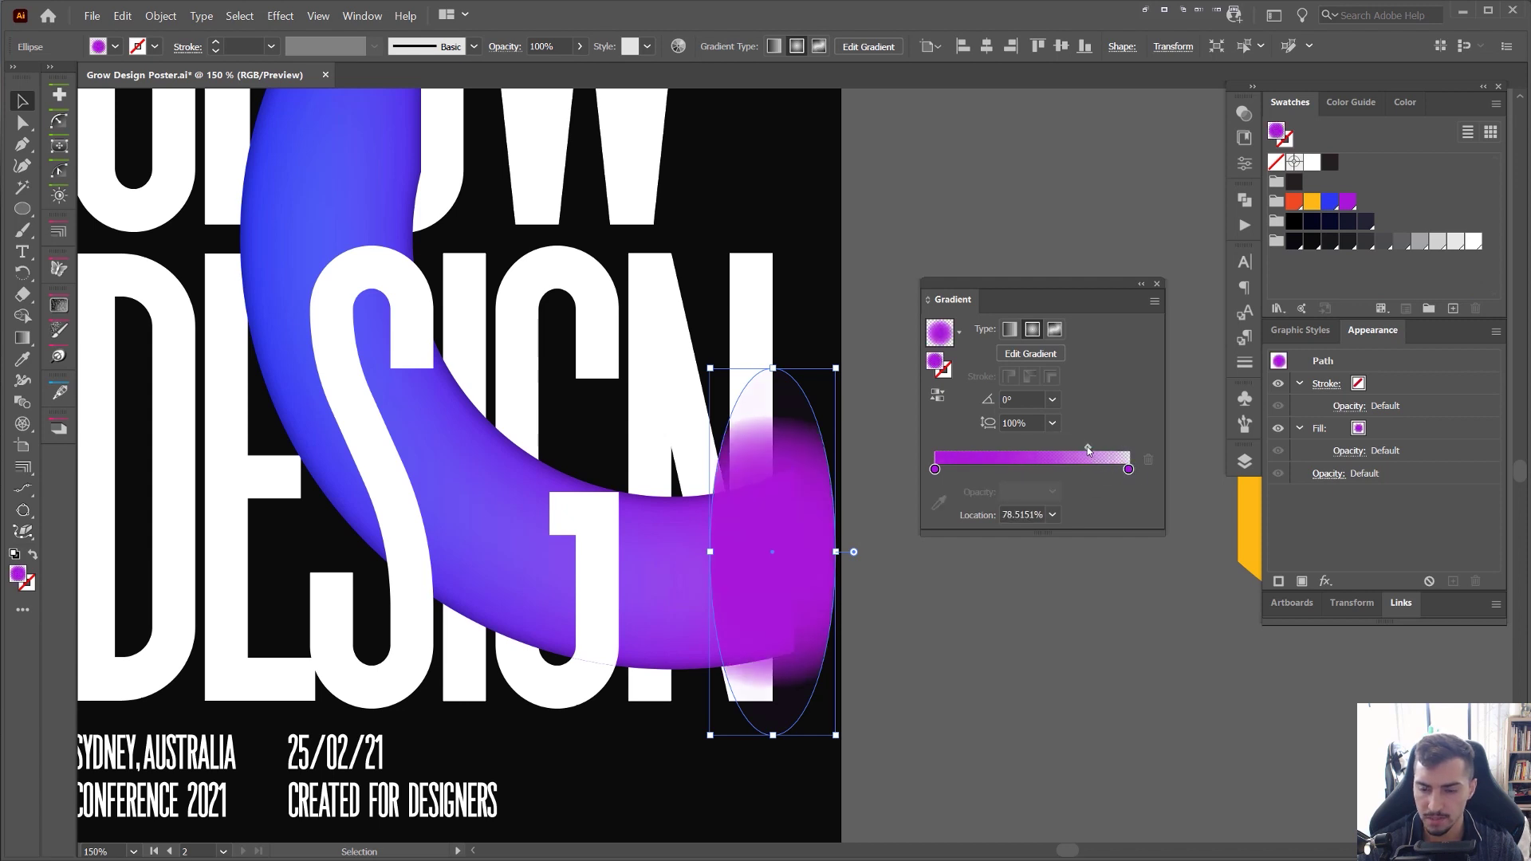
- Set the radial gradient's aspect ratio to 140%, then narrow the ellipse slightly and shift its gradient midpoint to about 68%
{"action": "scroll", "coordinate": [1028, 429], "scroll_direction": "up", "scroll_amount": 3}
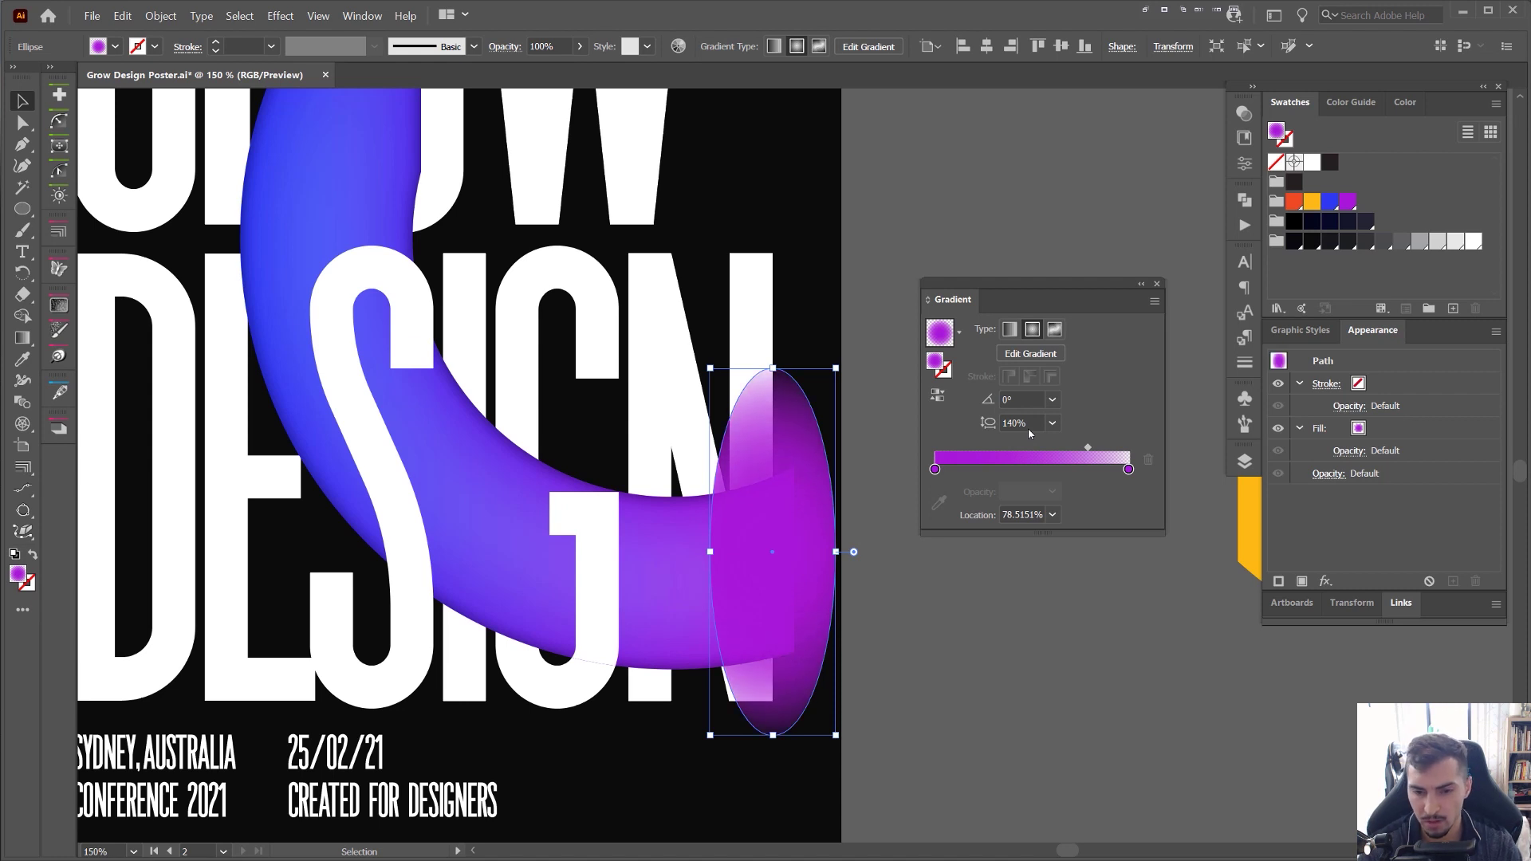
{"action": "key", "text": "ctrl+minus"}
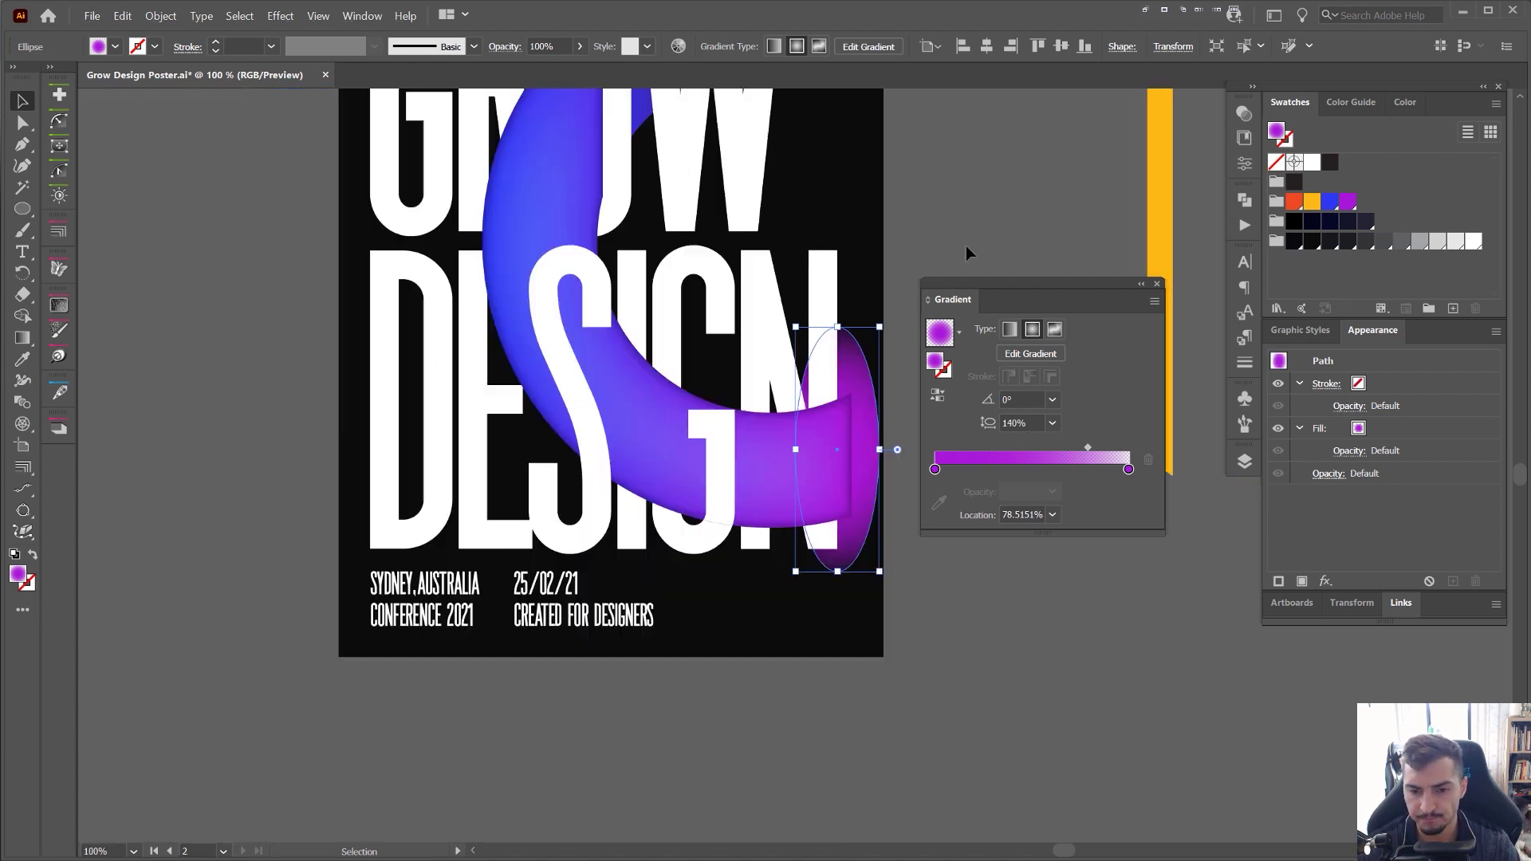
{"action": "left_click_drag", "start_coordinate": [881, 452], "coordinate": [875, 450]}
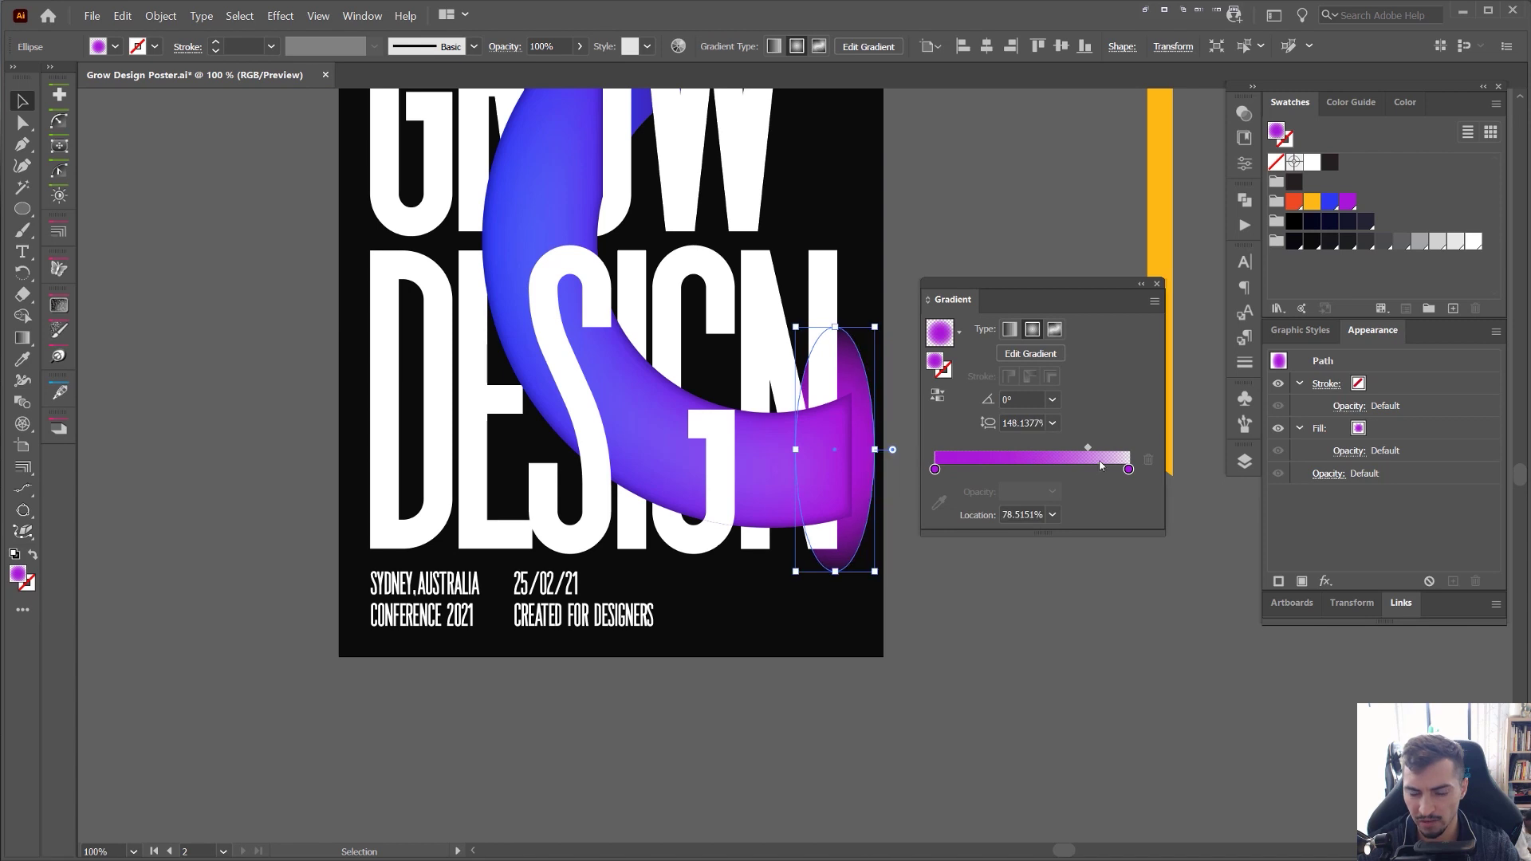
{"action": "left_click_drag", "start_coordinate": [1072, 452], "coordinate": [1066, 451]}
{"action": "left_click", "coordinate": [1032, 234]}
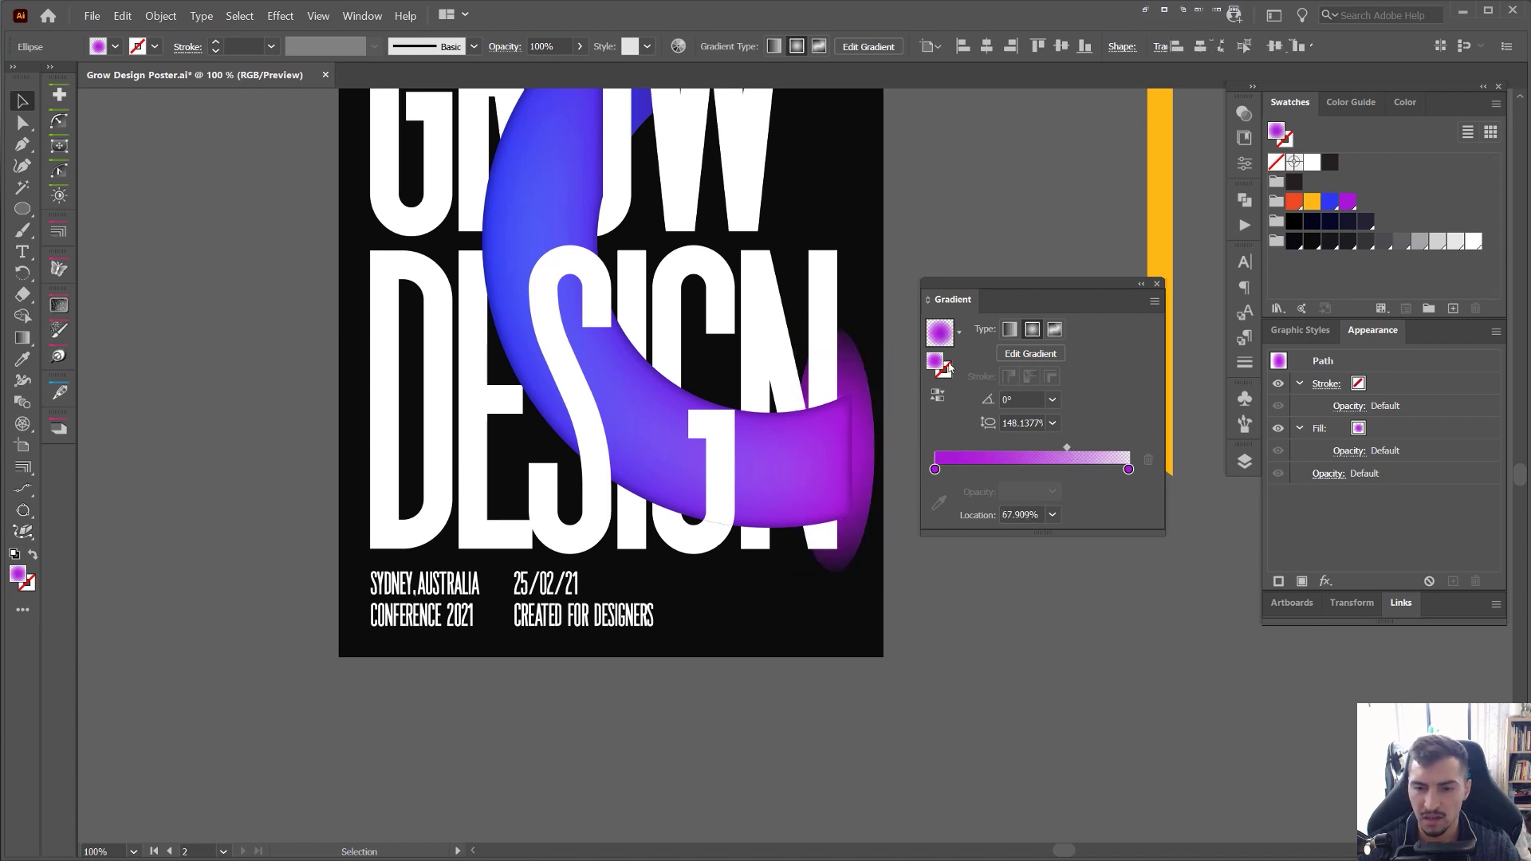
- Bring the letter N of DESIGN in front of the ring and the purple ellipse
{"action": "left_click", "coordinate": [859, 434]}
{"action": "left_click_drag", "start_coordinate": [1079, 285], "coordinate": [1126, 307]}
{"action": "left_click", "coordinate": [1061, 233]}
{"action": "left_click", "coordinate": [791, 418]}
{"action": "scroll", "coordinate": [791, 419], "scroll_direction": "down", "scroll_amount": 2}
{"action": "scroll", "coordinate": [807, 410], "scroll_direction": "up", "scroll_amount": 2}
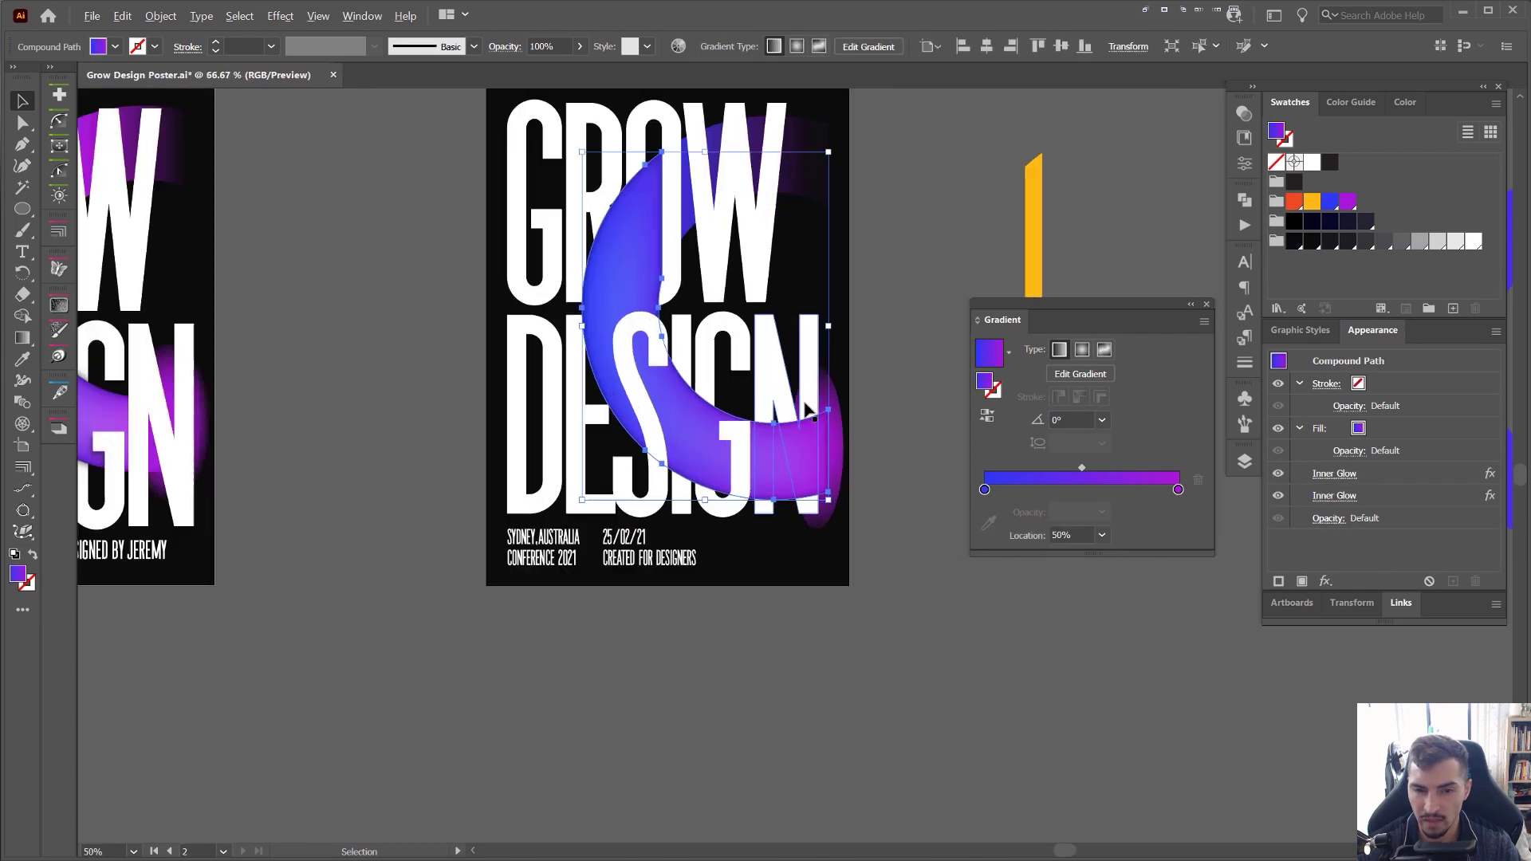
{"action": "left_click", "coordinate": [780, 377]}
{"action": "key", "text": "ctrl+shift+bracketright"}
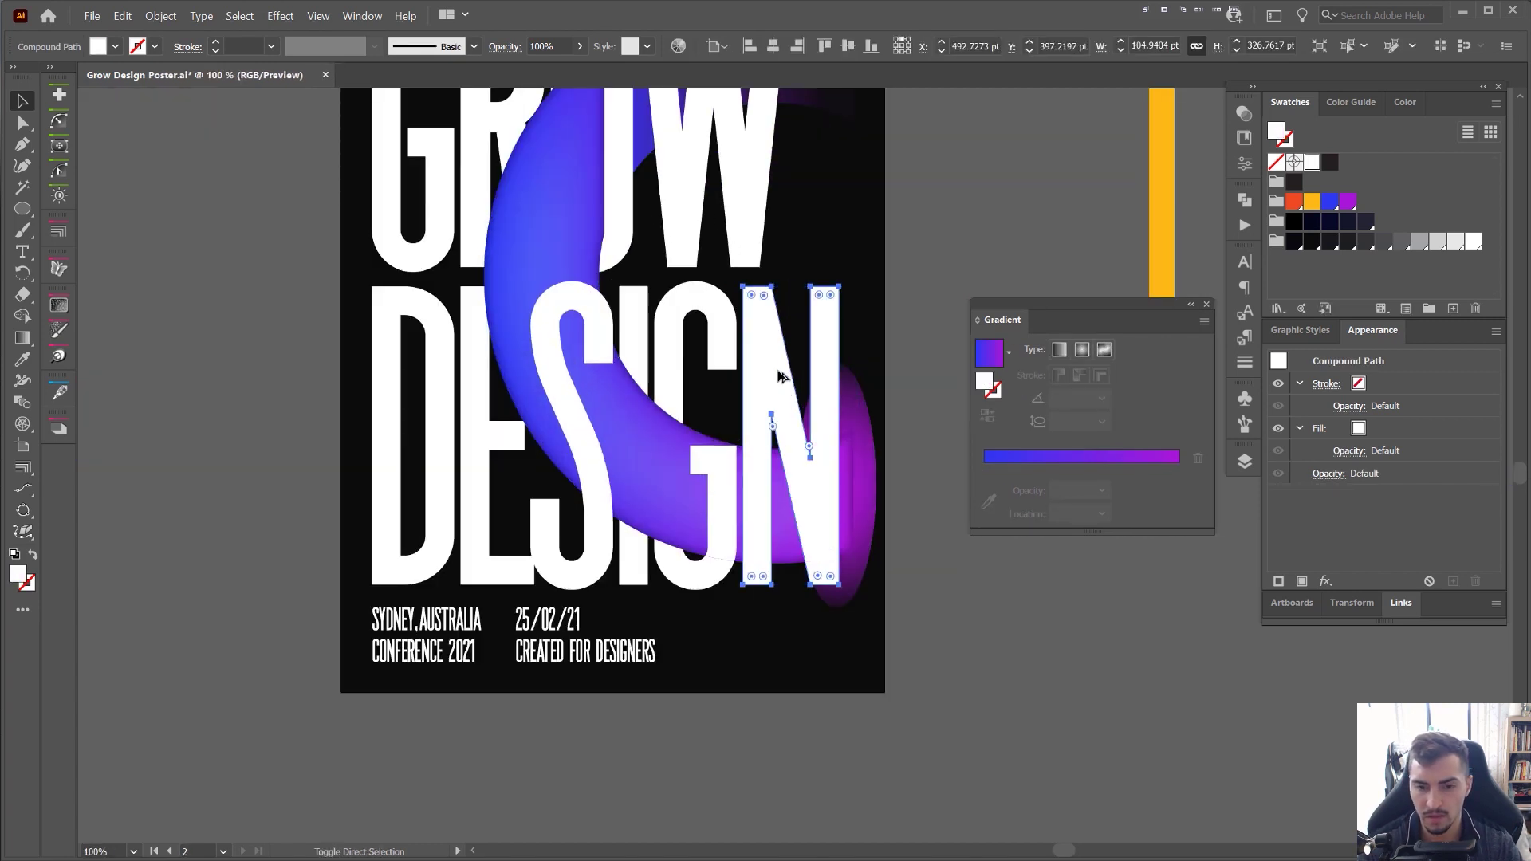
- Arrange the purple ellipse in front of the ring's end but behind the letter N
{"action": "key", "text": "a"}
{"action": "scroll", "coordinate": [848, 453], "scroll_direction": "up", "scroll_amount": 2}
{"action": "key", "text": "ctrl+z"}
{"action": "left_click", "coordinate": [848, 453]}
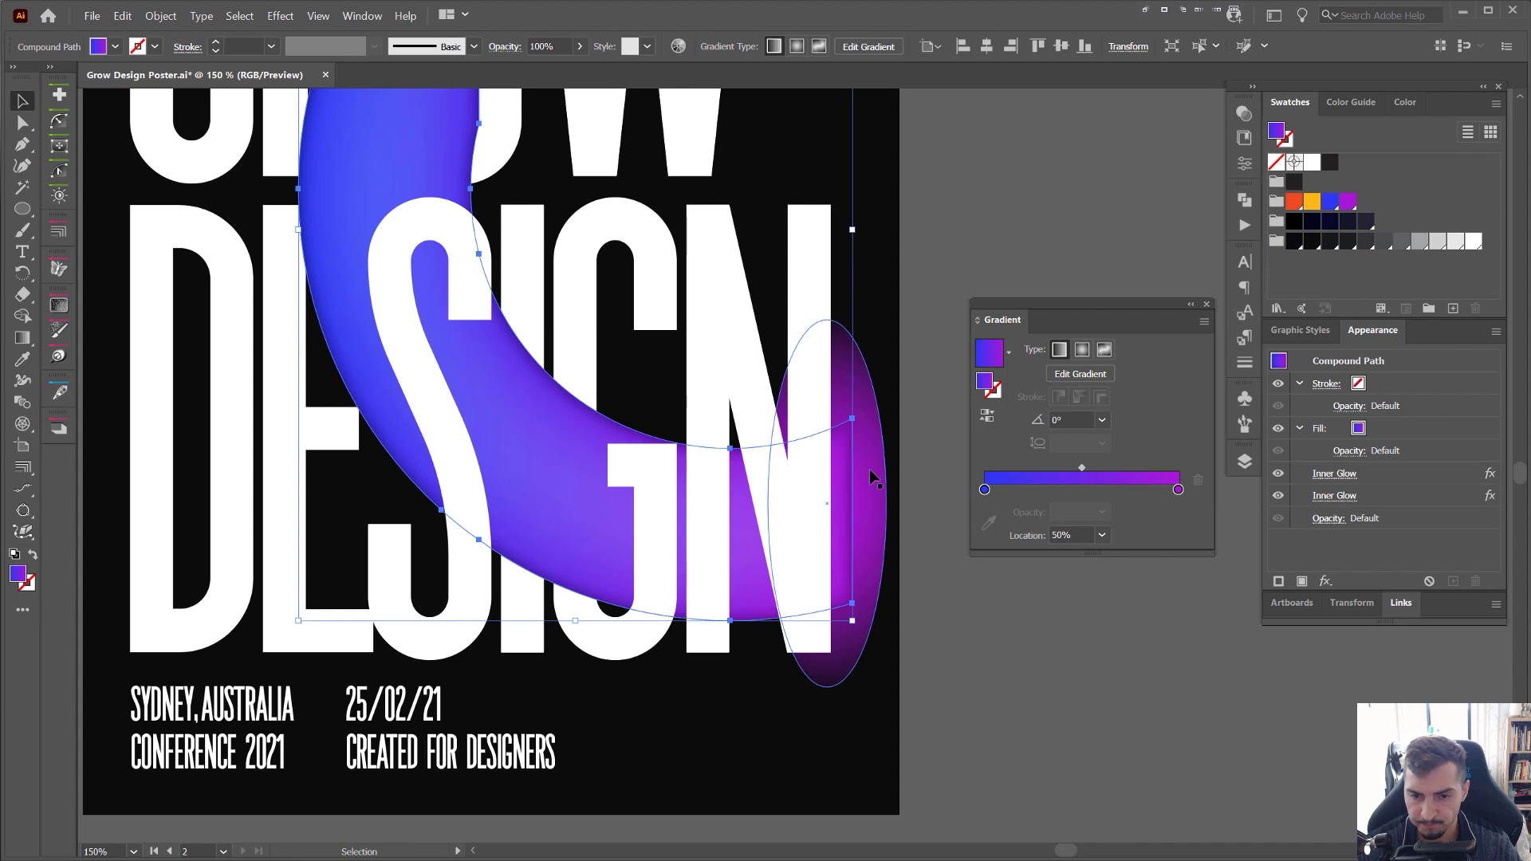
{"action": "left_click", "coordinate": [874, 432], "text": "ctrl"}
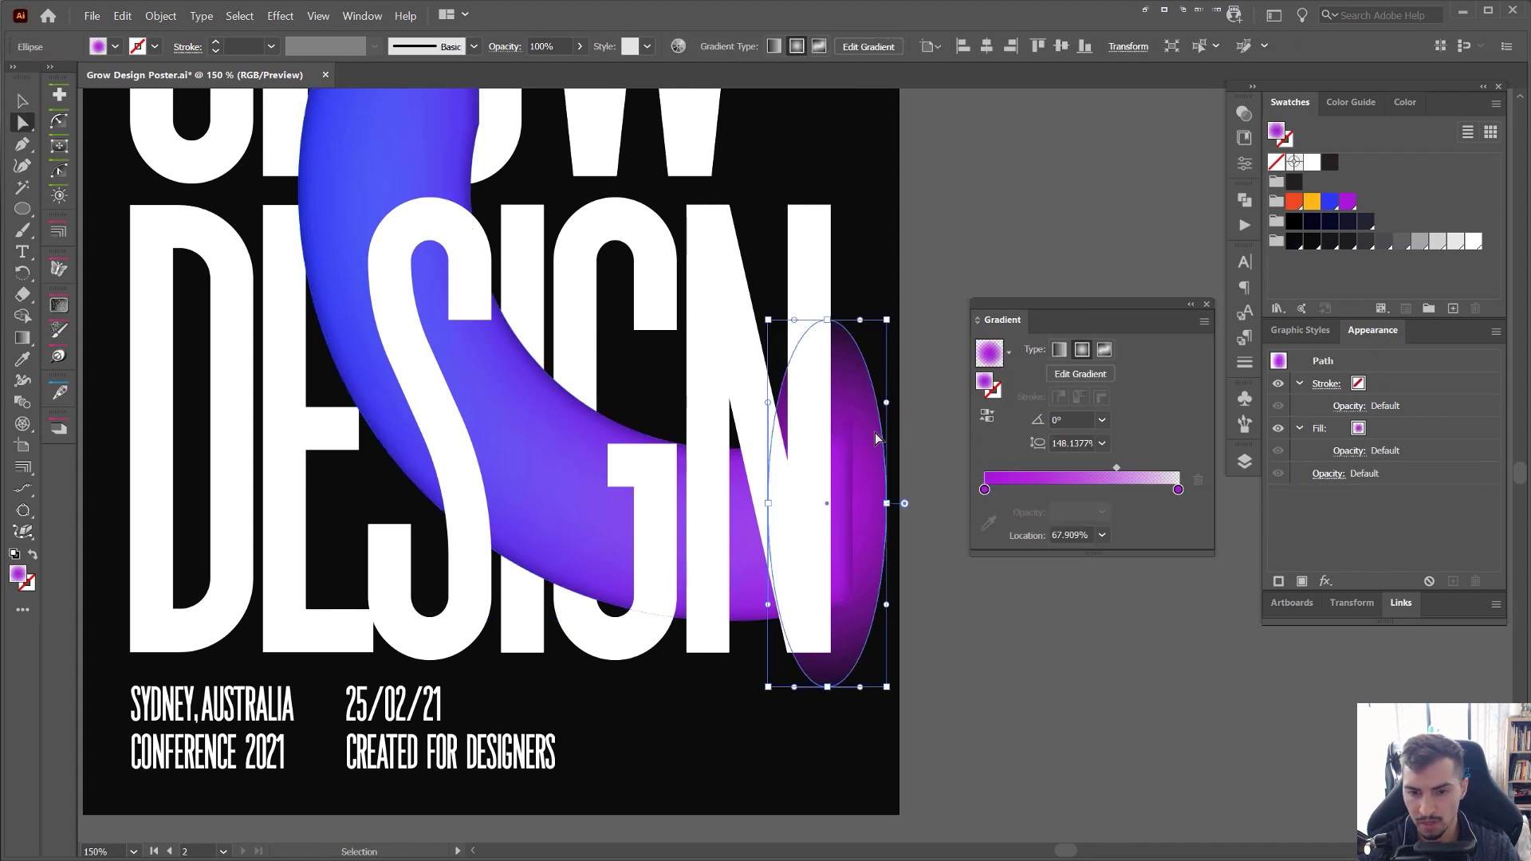
{"action": "key", "text": "ctrl+shift+bracketright"}
{"action": "key", "text": "ctrl+bracketleft"}
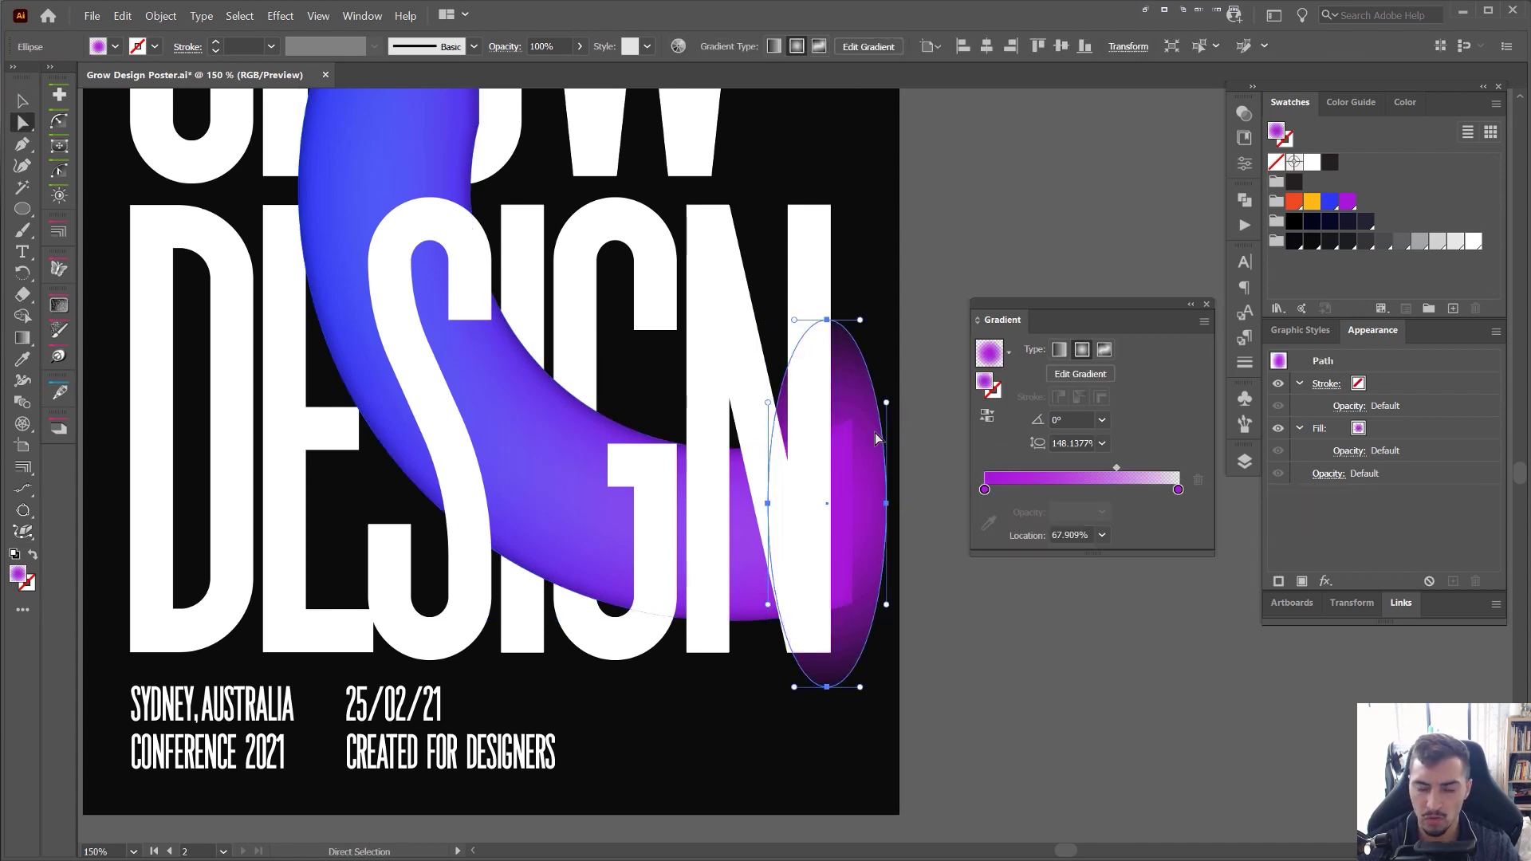
- Move the two anchor points at the ring's lower end about 16 pt inward to align with the N's right edge
{"action": "left_click", "coordinate": [850, 482]}
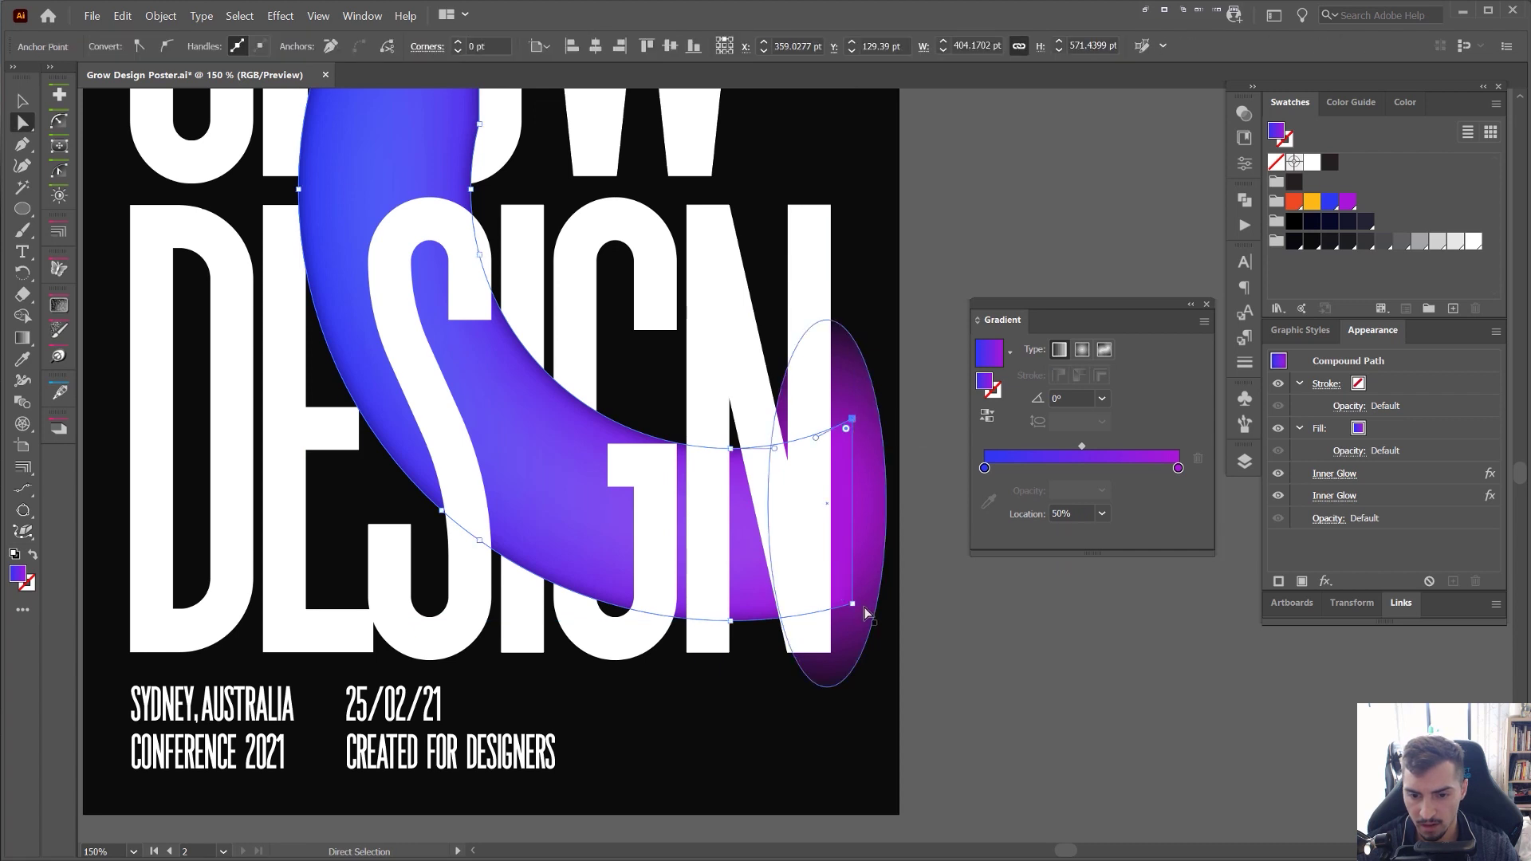
{"action": "mouse_move", "coordinate": [852, 611]}
{"action": "left_mouse_down"}
{"action": "mouse_move", "coordinate": [572, 664]}
{"action": "mouse_move", "coordinate": [831, 613]}
{"action": "left_mouse_up"}
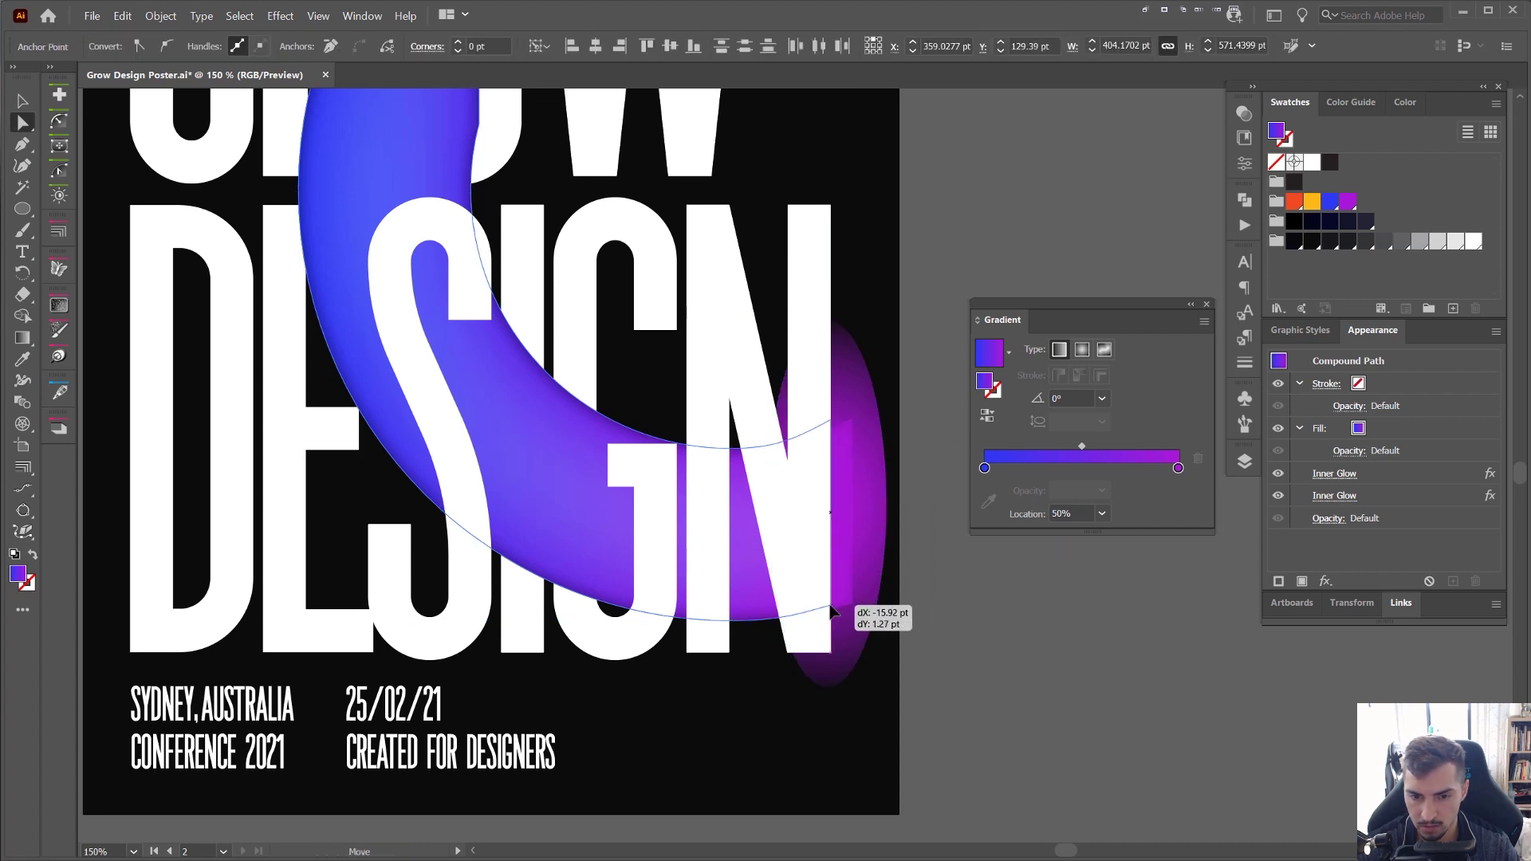
{"action": "scroll", "coordinate": [793, 616], "scroll_direction": "up", "scroll_amount": 2}
{"action": "left_click_drag", "start_coordinate": [903, 502], "coordinate": [839, 557]}
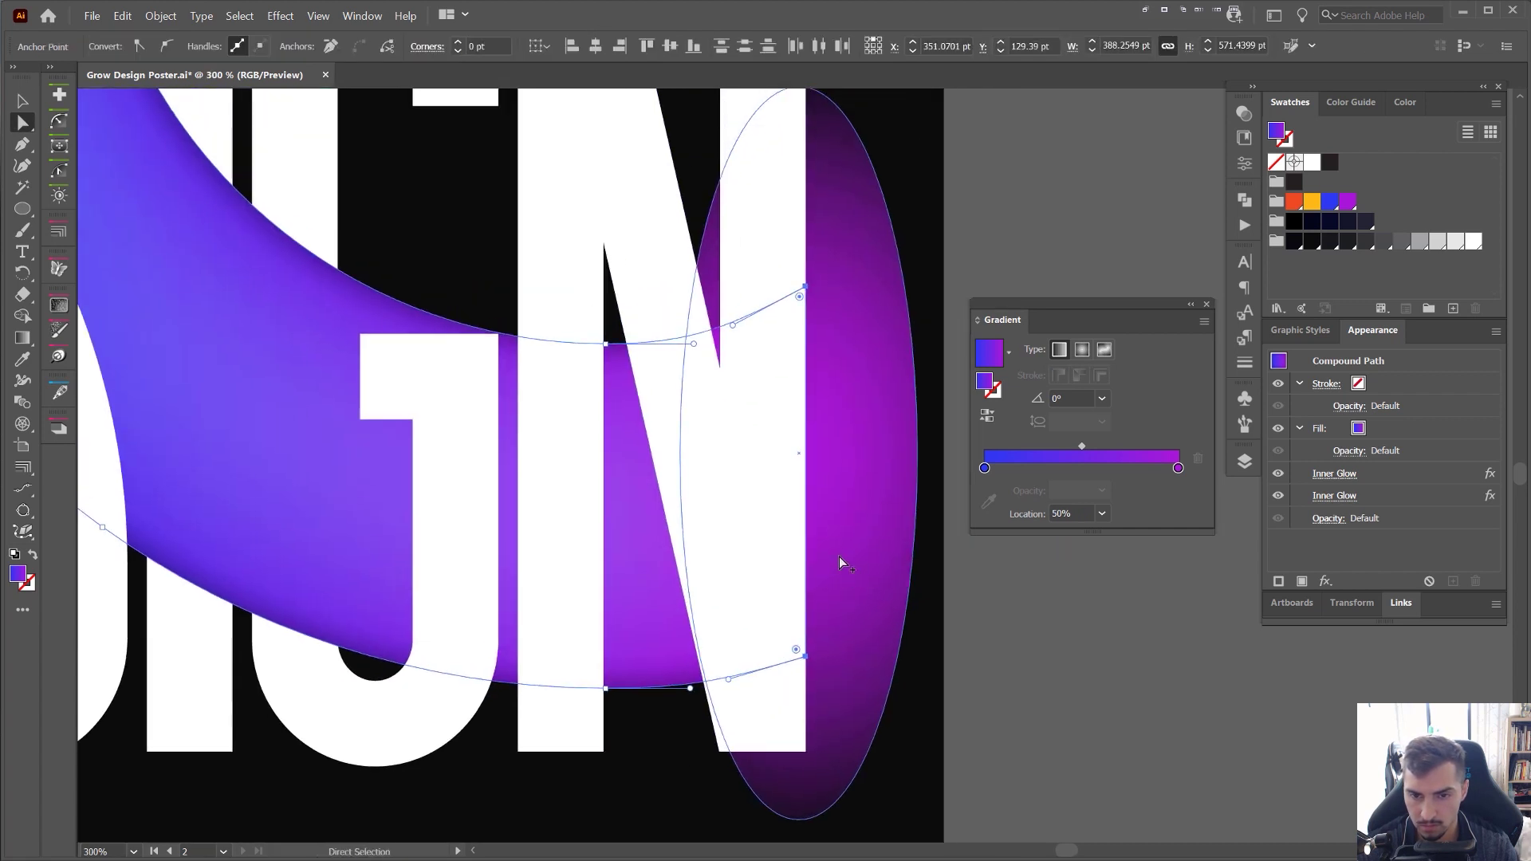
{"action": "scroll", "coordinate": [837, 555], "scroll_direction": "down", "scroll_amount": 2}
- Resize the purple ellipse to about 73.5 by 227 pt, keeping it centred on the N's right edge
{"action": "left_click_drag", "start_coordinate": [861, 458], "coordinate": [1099, 689]}
{"action": "scroll", "coordinate": [1006, 643], "scroll_direction": "down", "scroll_amount": 2}
{"action": "key", "text": "ctrl+z"}
{"action": "scroll", "coordinate": [968, 586], "scroll_direction": "up", "scroll_amount": 3}
{"action": "left_click_drag", "start_coordinate": [957, 585], "coordinate": [820, 488]}
{"action": "key", "text": "v"}
{"action": "left_click_drag", "start_coordinate": [783, 233], "coordinate": [771, 263]}
{"action": "left_click_drag", "start_coordinate": [762, 453], "coordinate": [763, 467]}
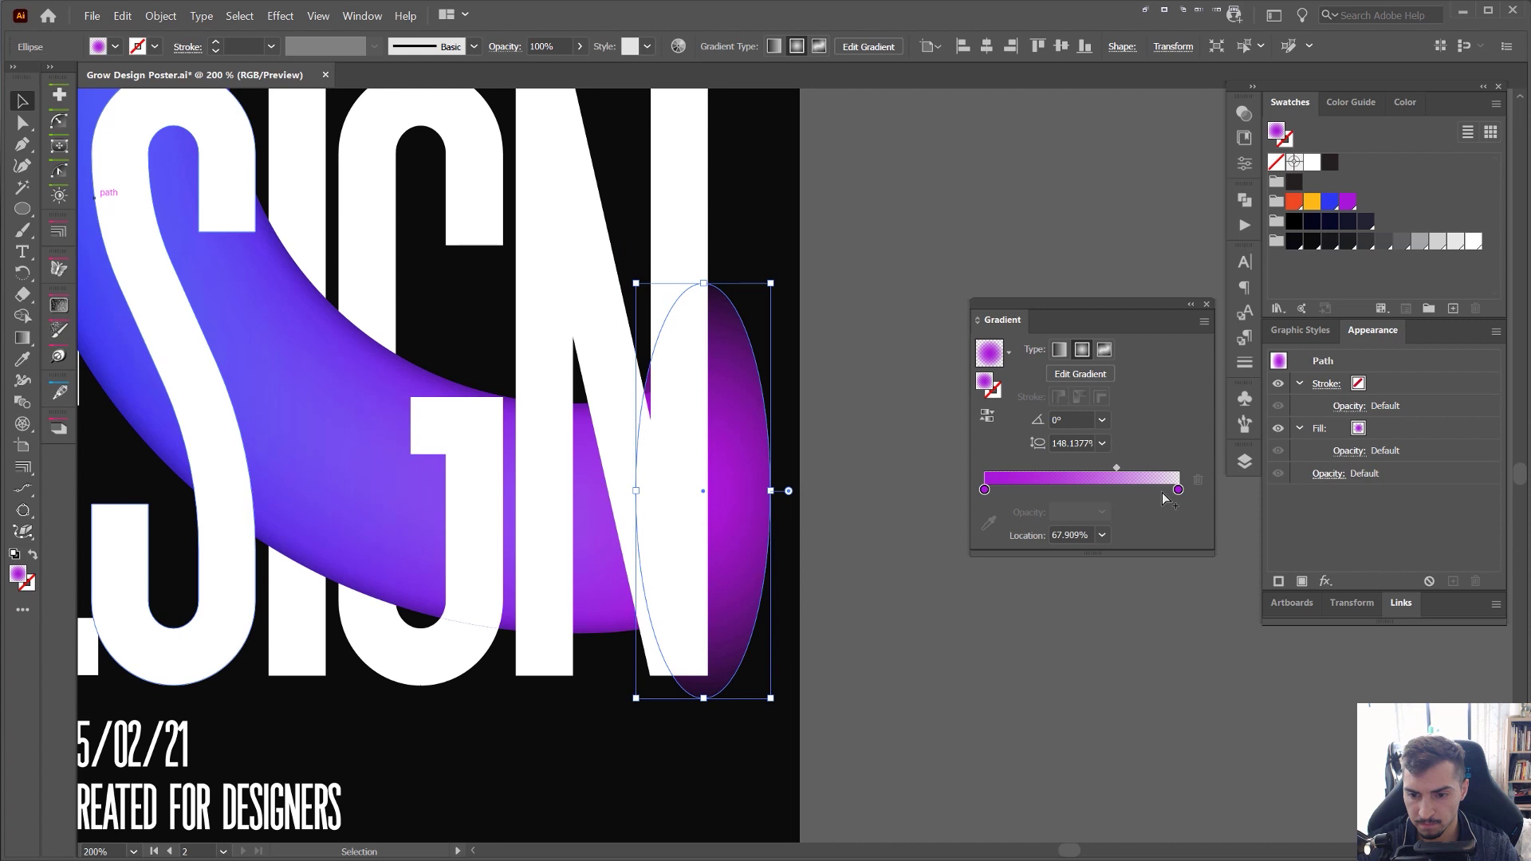
- Set the ellipse gradient's aspect ratio to 720% and its midpoint location to about 45%
{"action": "scroll", "coordinate": [1066, 442], "scroll_direction": "up", "scroll_amount": 5}
{"action": "scroll", "coordinate": [1067, 443], "scroll_direction": "down", "scroll_amount": 16}
{"action": "scroll", "coordinate": [1068, 443], "scroll_direction": "up", "scroll_amount": 5}
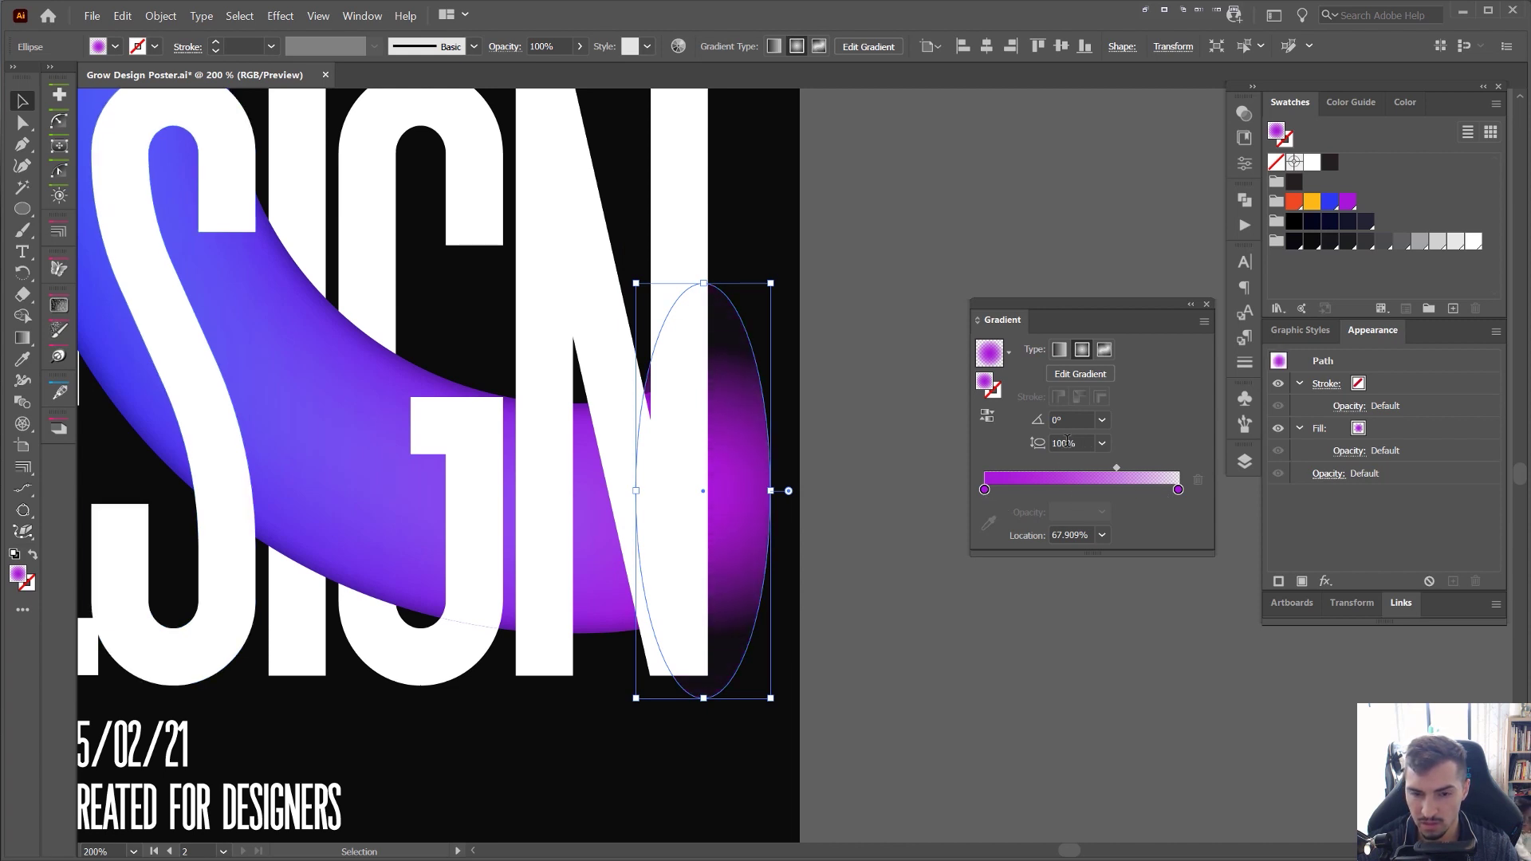
{"action": "scroll", "coordinate": [1066, 442], "scroll_direction": "up", "scroll_amount": 19}
{"action": "left_click_drag", "start_coordinate": [1179, 490], "coordinate": [1073, 469]}
{"action": "left_click_drag", "start_coordinate": [1091, 312], "coordinate": [1052, 302]}
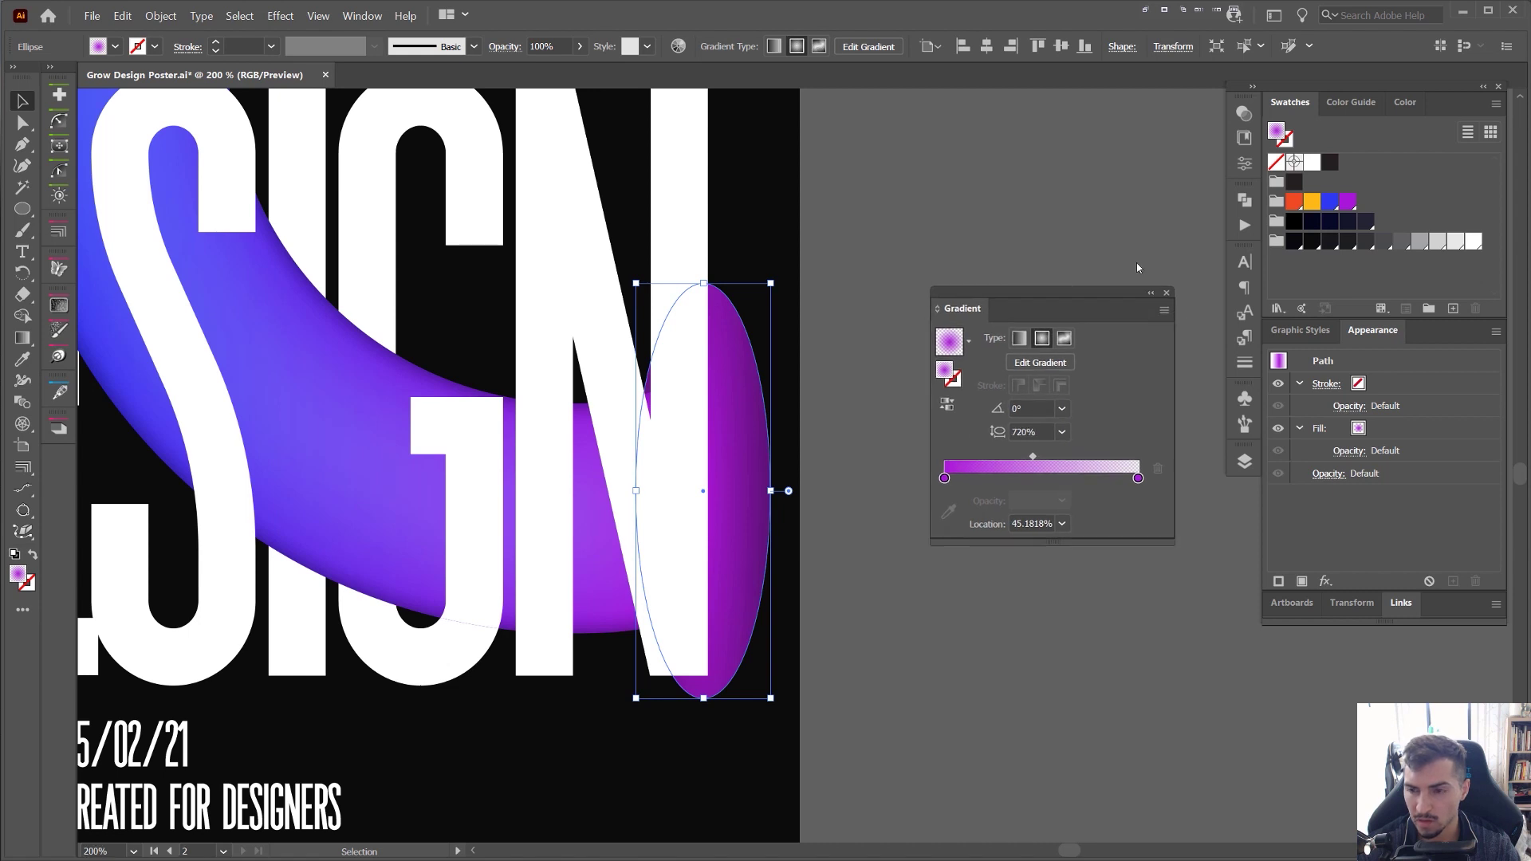
- Apply a Feather effect with a 25 pt radius to the purple ellipse
{"action": "left_click", "coordinate": [1243, 165]}
{"action": "left_click", "coordinate": [1023, 383]}
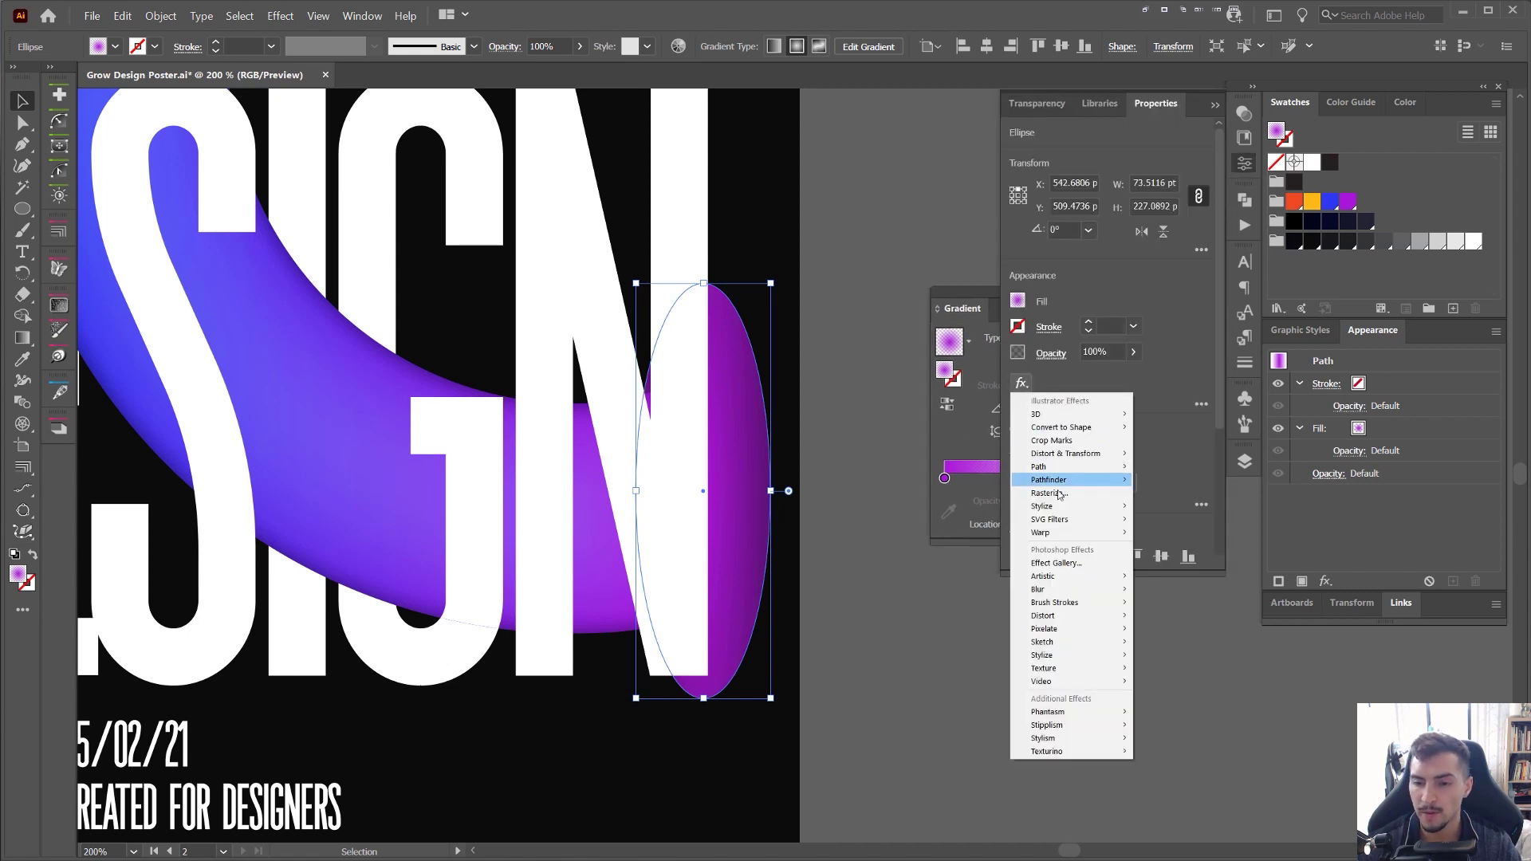
{"action": "mouse_move", "coordinate": [1069, 506]}
{"action": "left_click", "coordinate": [1167, 520]}
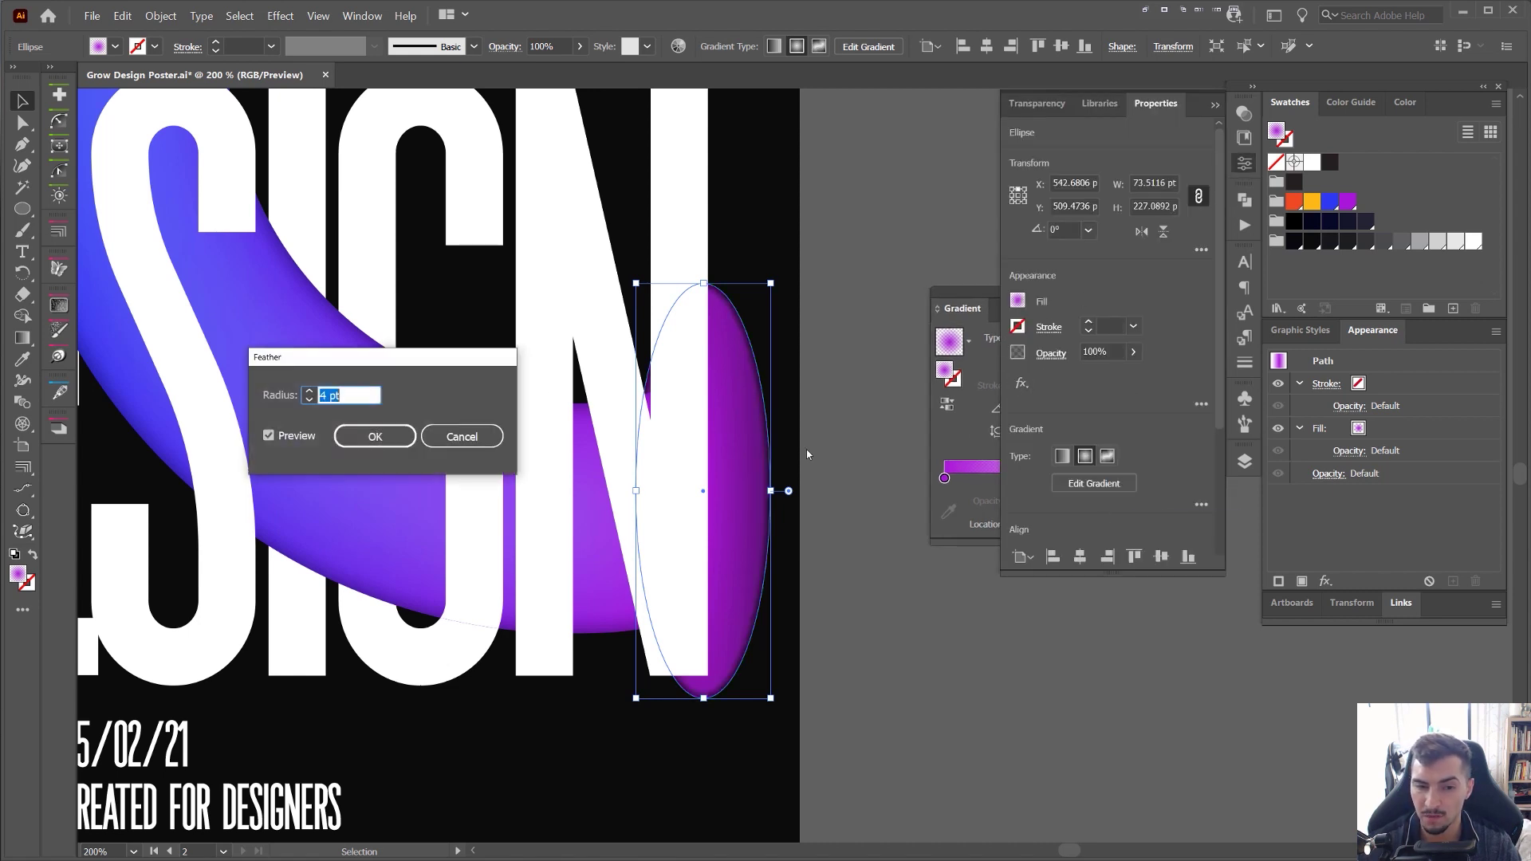
{"action": "type", "text": "30"}
{"action": "left_click", "coordinate": [312, 399], "text": "shift"}
{"action": "left_click", "coordinate": [312, 399], "text": "shift"}
{"action": "left_click", "coordinate": [312, 399], "text": "shift"}
{"action": "left_click", "coordinate": [311, 392], "text": "shift"}
{"action": "left_click", "coordinate": [311, 392], "text": "shift"}
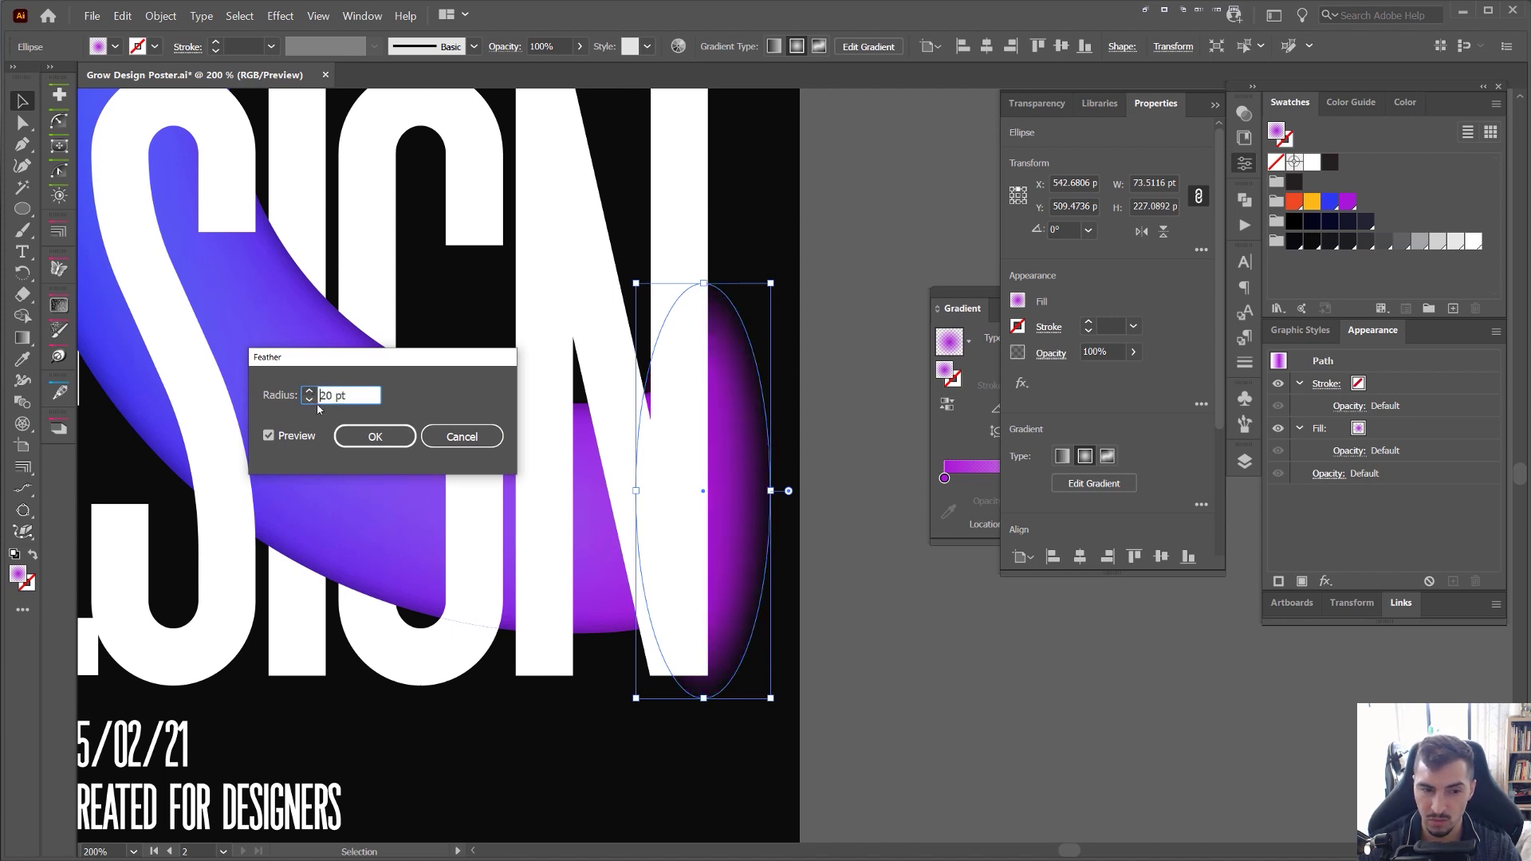
{"action": "left_click", "coordinate": [367, 432]}
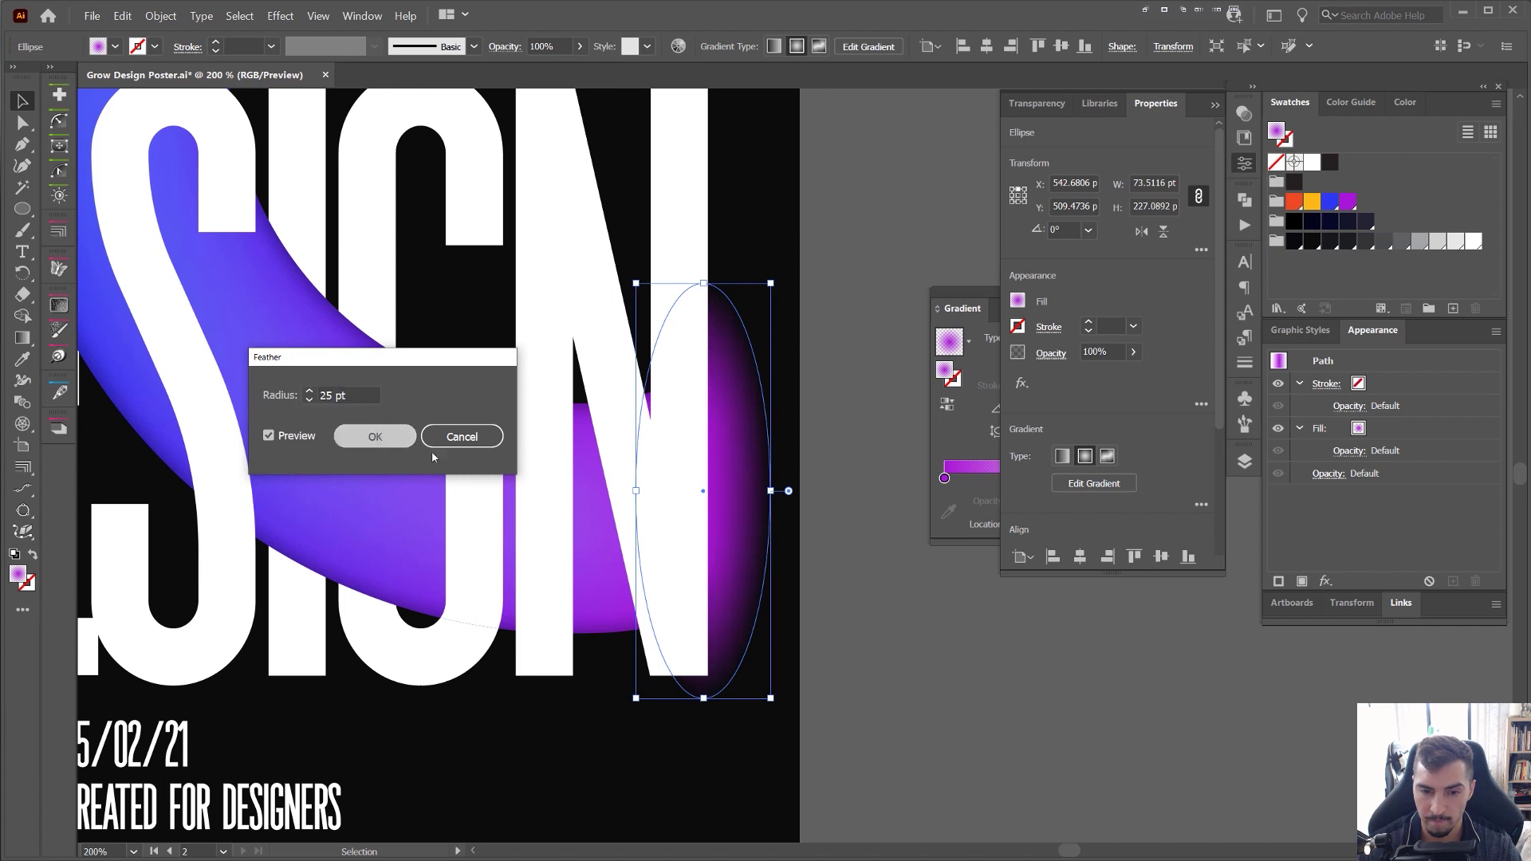
- Enlarge the feathered ellipse slightly, undo the last change to it, and collapse the object properties with nothing selected
{"action": "left_click", "coordinate": [787, 547]}
{"action": "left_click_drag", "start_coordinate": [745, 527], "coordinate": [850, 548]}
{"action": "scroll", "coordinate": [786, 490], "scroll_direction": "up", "scroll_amount": 2}
{"action": "scroll", "coordinate": [744, 498], "scroll_direction": "up", "scroll_amount": 3}
{"action": "scroll", "coordinate": [743, 502], "scroll_direction": "down", "scroll_amount": 3}
{"action": "key", "text": "ctrl+z"}
{"action": "left_click", "coordinate": [1244, 163]}
{"action": "left_click", "coordinate": [922, 177]}
{"action": "scroll", "coordinate": [916, 190], "scroll_direction": "down", "scroll_amount": 2}
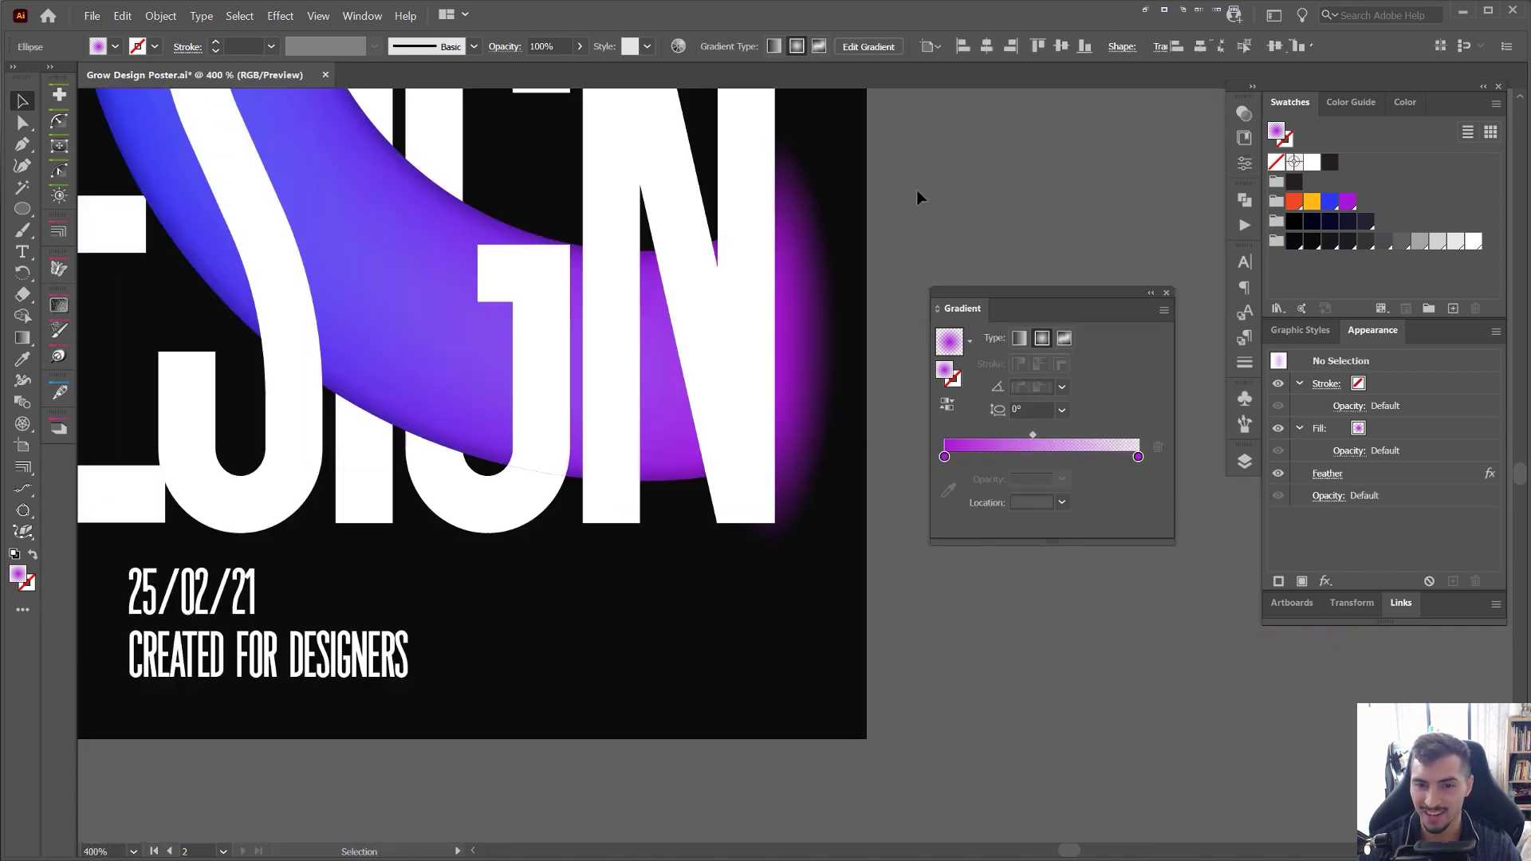
- Fine-tune the proportions of the feathered ellipse beside the N and deselect it
{"action": "left_click_drag", "start_coordinate": [867, 383], "coordinate": [841, 510]}
{"action": "scroll", "coordinate": [852, 398], "scroll_direction": "down", "scroll_amount": 4}
{"action": "scroll", "coordinate": [851, 402], "scroll_direction": "up", "scroll_amount": 2}
{"action": "left_click", "coordinate": [826, 407]}
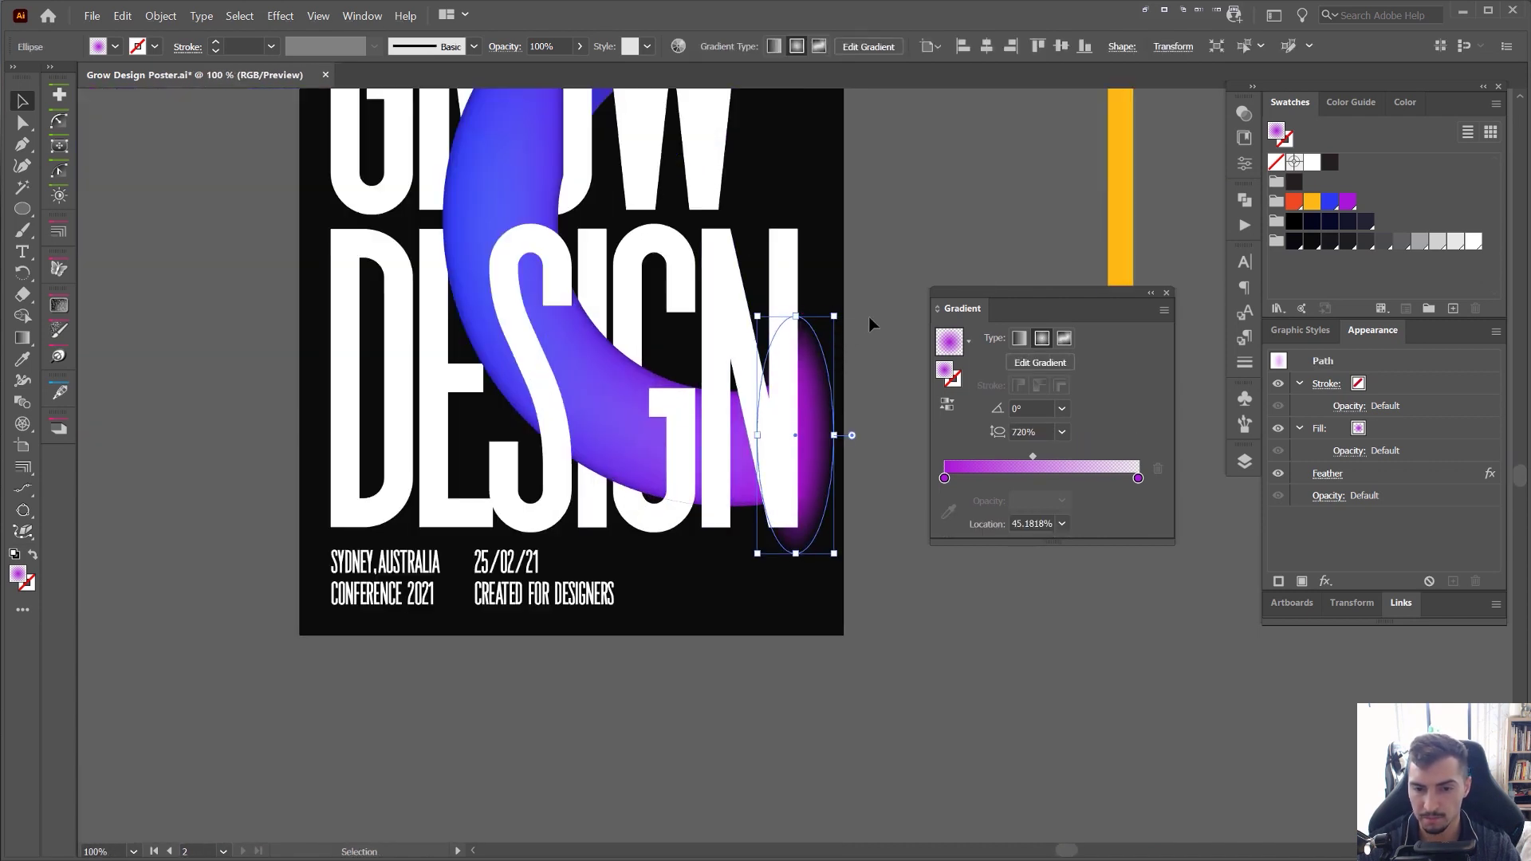
{"action": "left_click", "coordinate": [926, 228]}
- Compare the poster's ring shading and fades with the neighbouring reference poster, and dock the gradient settings alongside Appearance
{"action": "scroll", "coordinate": [926, 228], "scroll_direction": "down", "scroll_amount": 2}
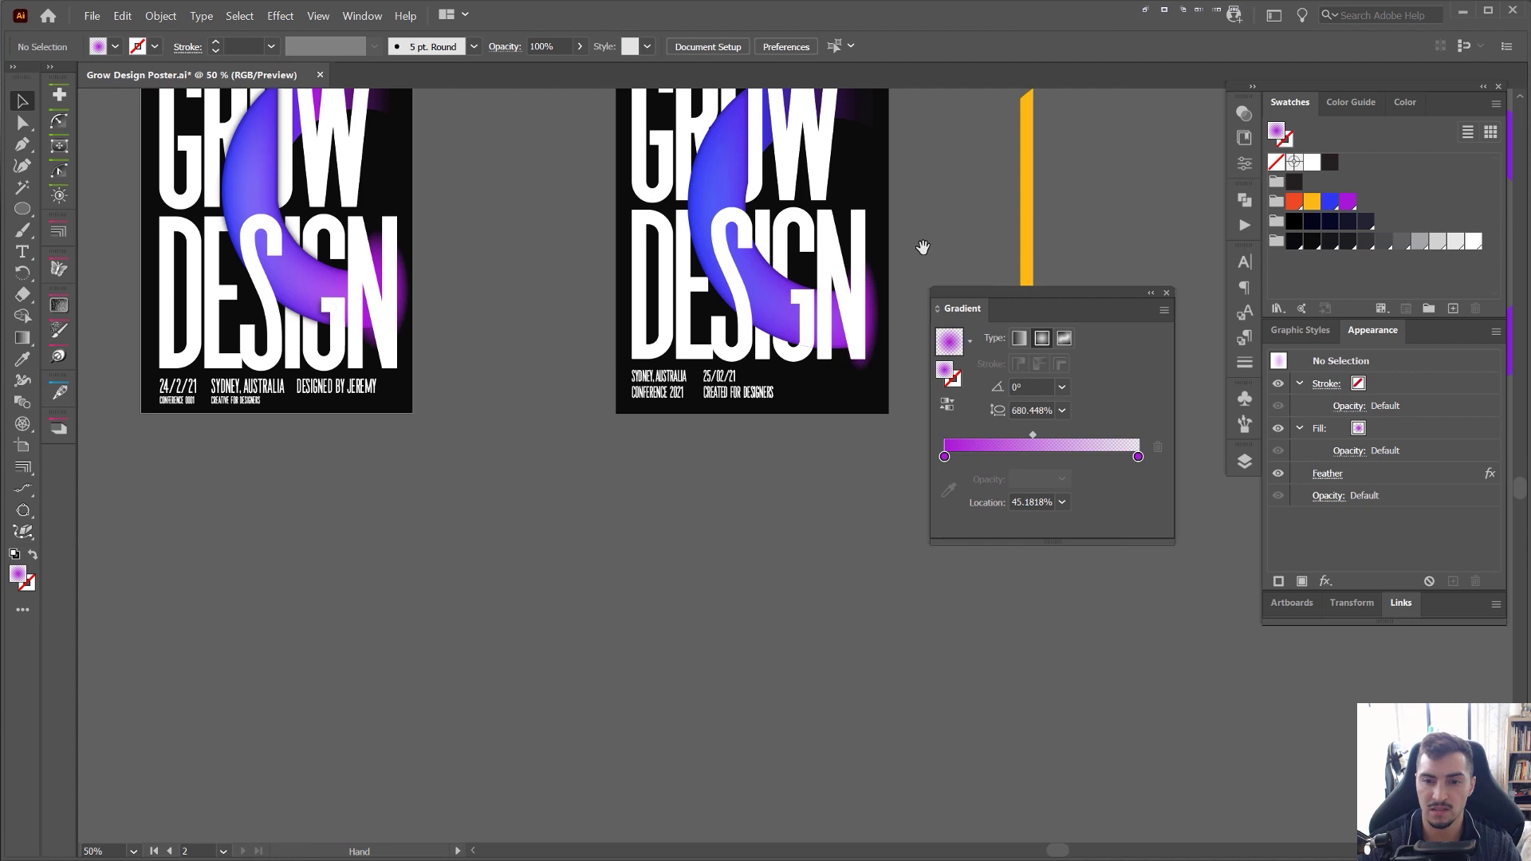
{"action": "scroll", "coordinate": [903, 181], "scroll_direction": "up", "scroll_amount": 2}
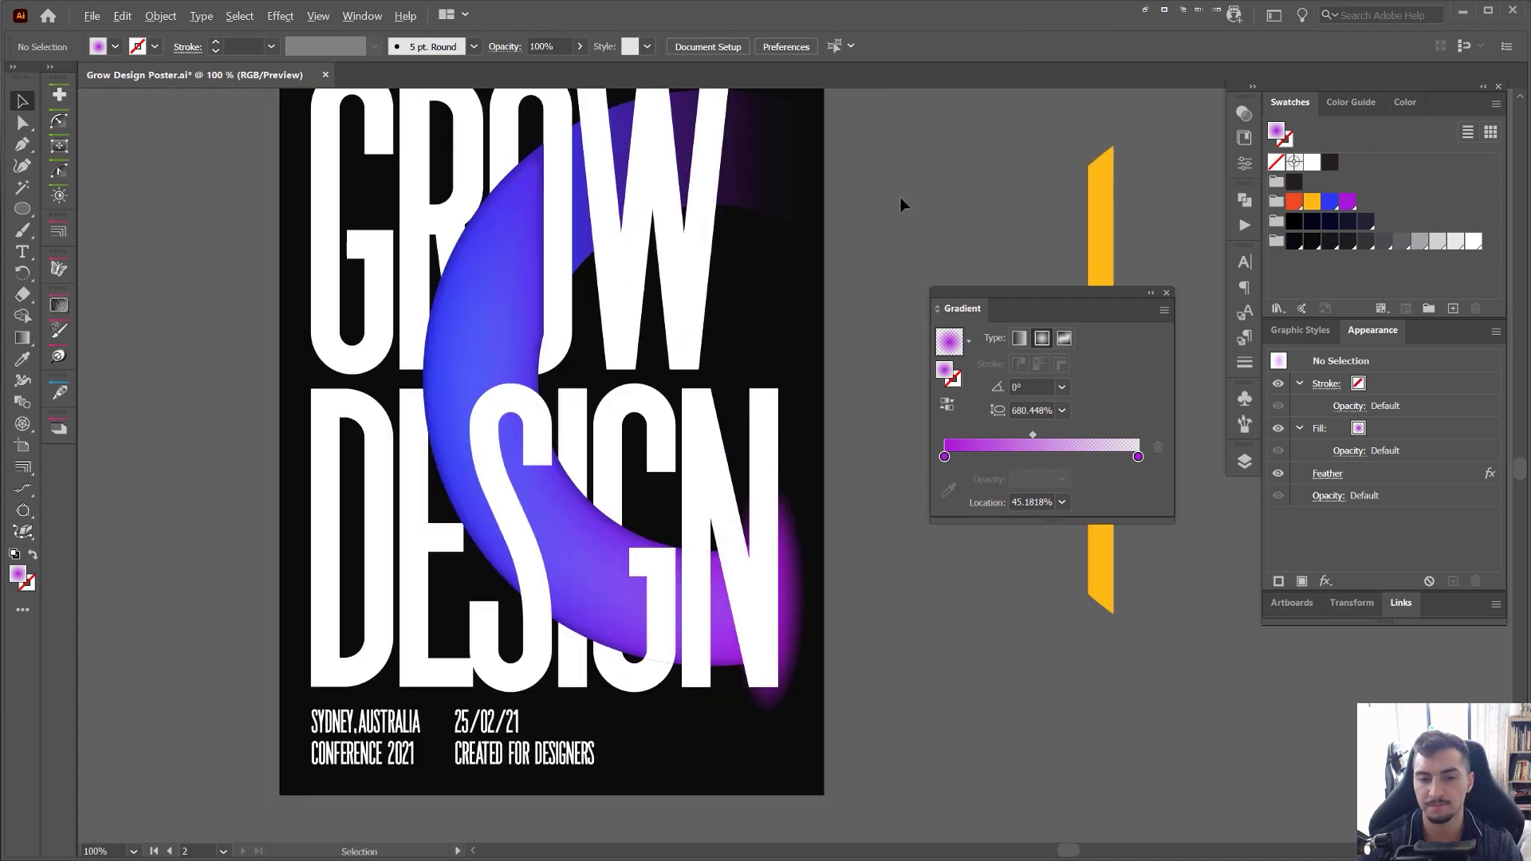
{"action": "scroll", "coordinate": [888, 199], "scroll_direction": "down", "scroll_amount": 1}
{"action": "left_click_drag", "start_coordinate": [1067, 304], "coordinate": [1090, 331]}
{"action": "left_click_drag", "start_coordinate": [921, 205], "coordinate": [953, 234]}
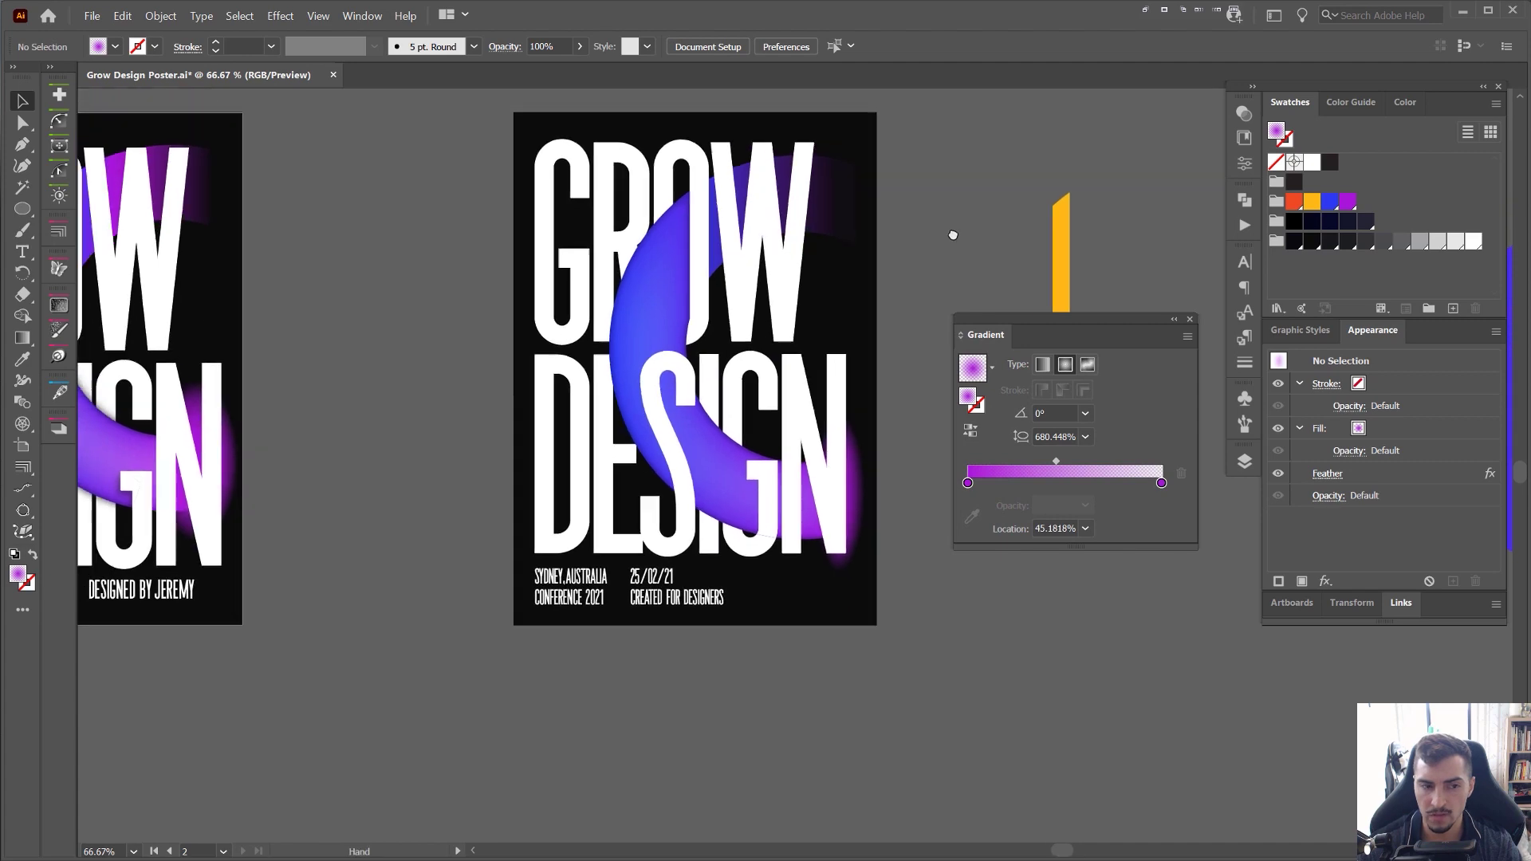
{"action": "left_click_drag", "start_coordinate": [701, 227], "coordinate": [1069, 247]}
{"action": "scroll", "coordinate": [267, 367], "scroll_direction": "up", "scroll_amount": 3}
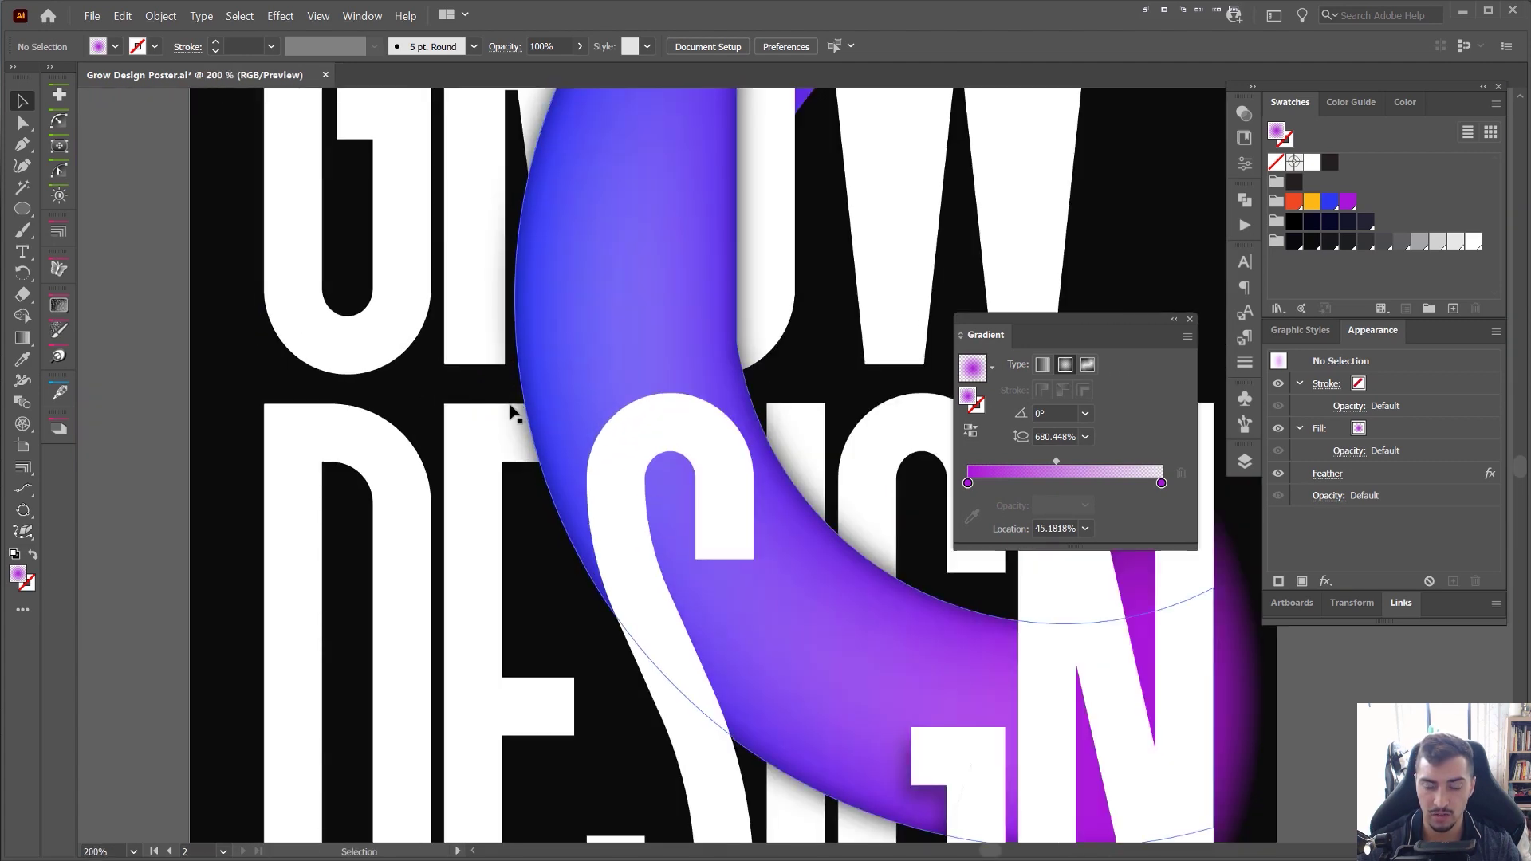
{"action": "scroll", "coordinate": [511, 407], "scroll_direction": "down", "scroll_amount": 1}
{"action": "left_click_drag", "start_coordinate": [753, 343], "coordinate": [393, 333]}
{"action": "left_click_drag", "start_coordinate": [1000, 336], "coordinate": [1445, 335]}
{"action": "scroll", "coordinate": [1082, 289], "scroll_direction": "down", "scroll_amount": 1}
{"action": "left_click_drag", "start_coordinate": [1204, 297], "coordinate": [630, 312]}
- Duplicate the large blue-to-purple ring segment in place, and undo a test move of the copy
{"action": "left_click", "coordinate": [865, 291]}
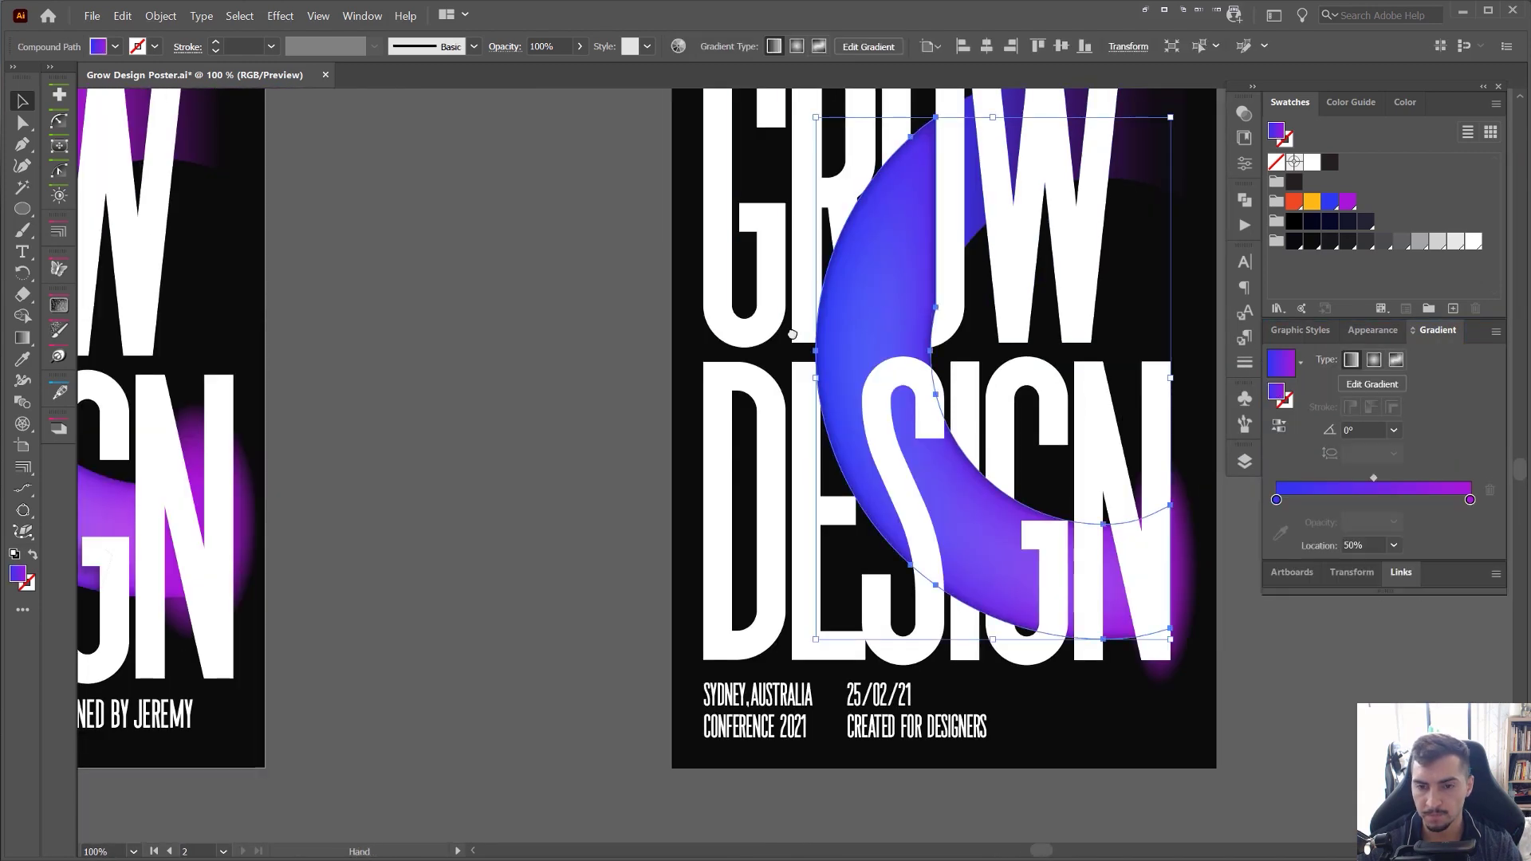
{"action": "left_click_drag", "start_coordinate": [855, 310], "coordinate": [693, 351]}
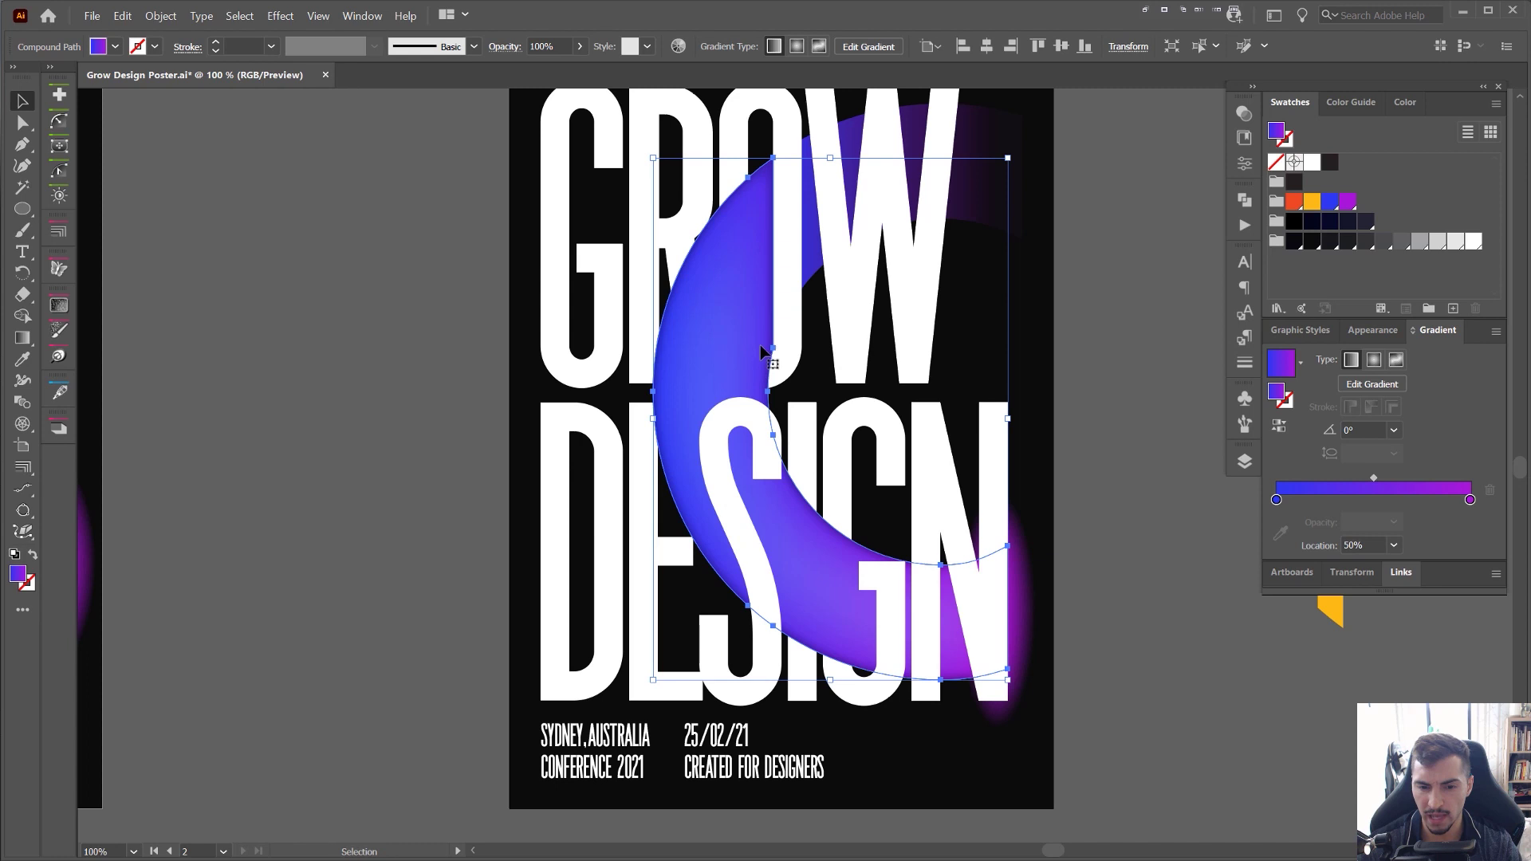
{"action": "key", "text": "a"}
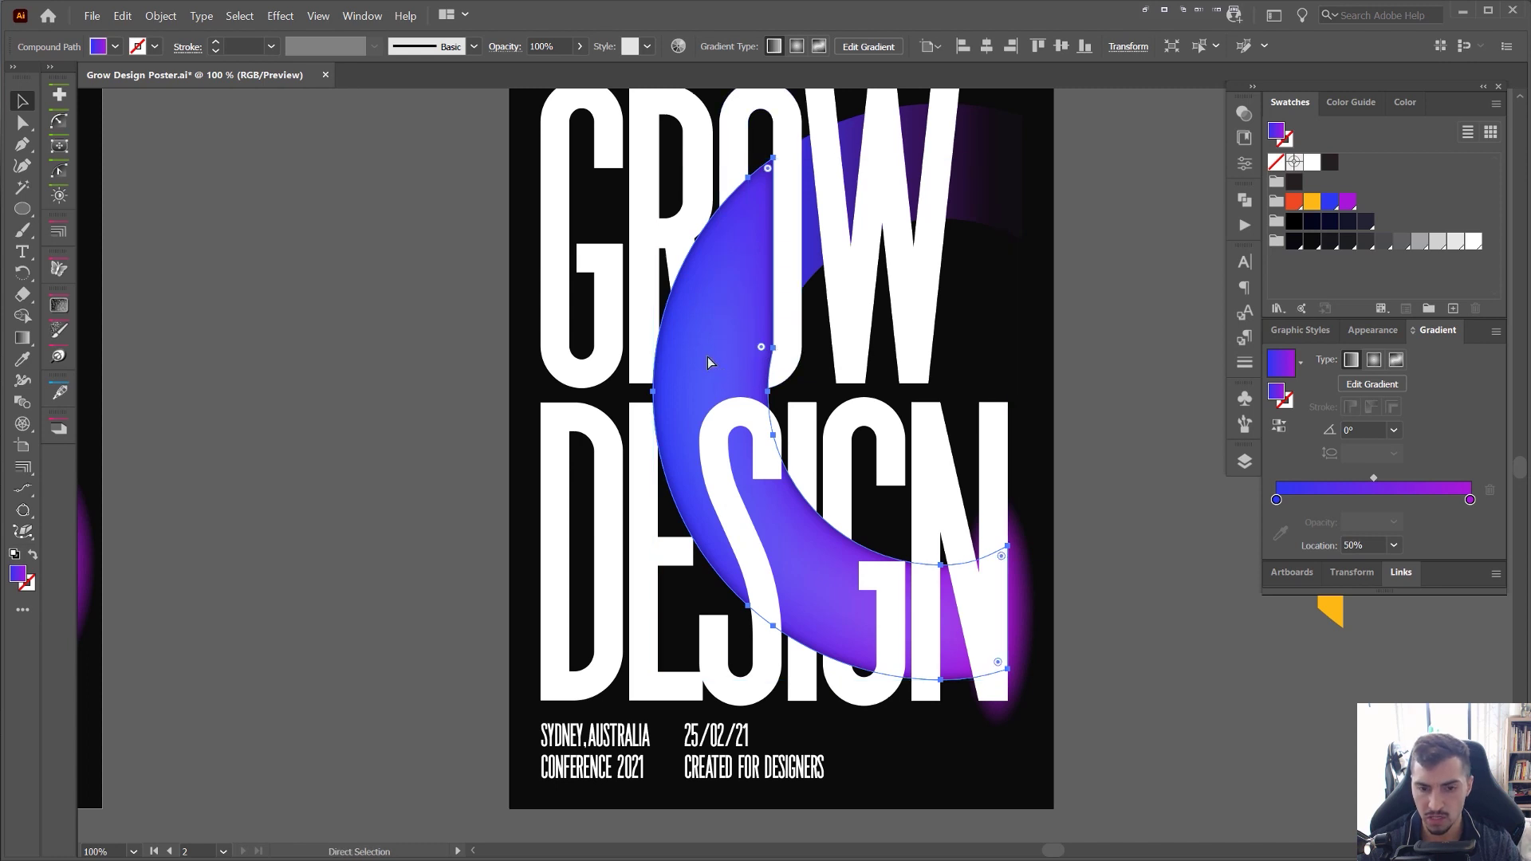
{"action": "key", "text": "v"}
{"action": "left_click_drag", "start_coordinate": [702, 344], "coordinate": [636, 338]}
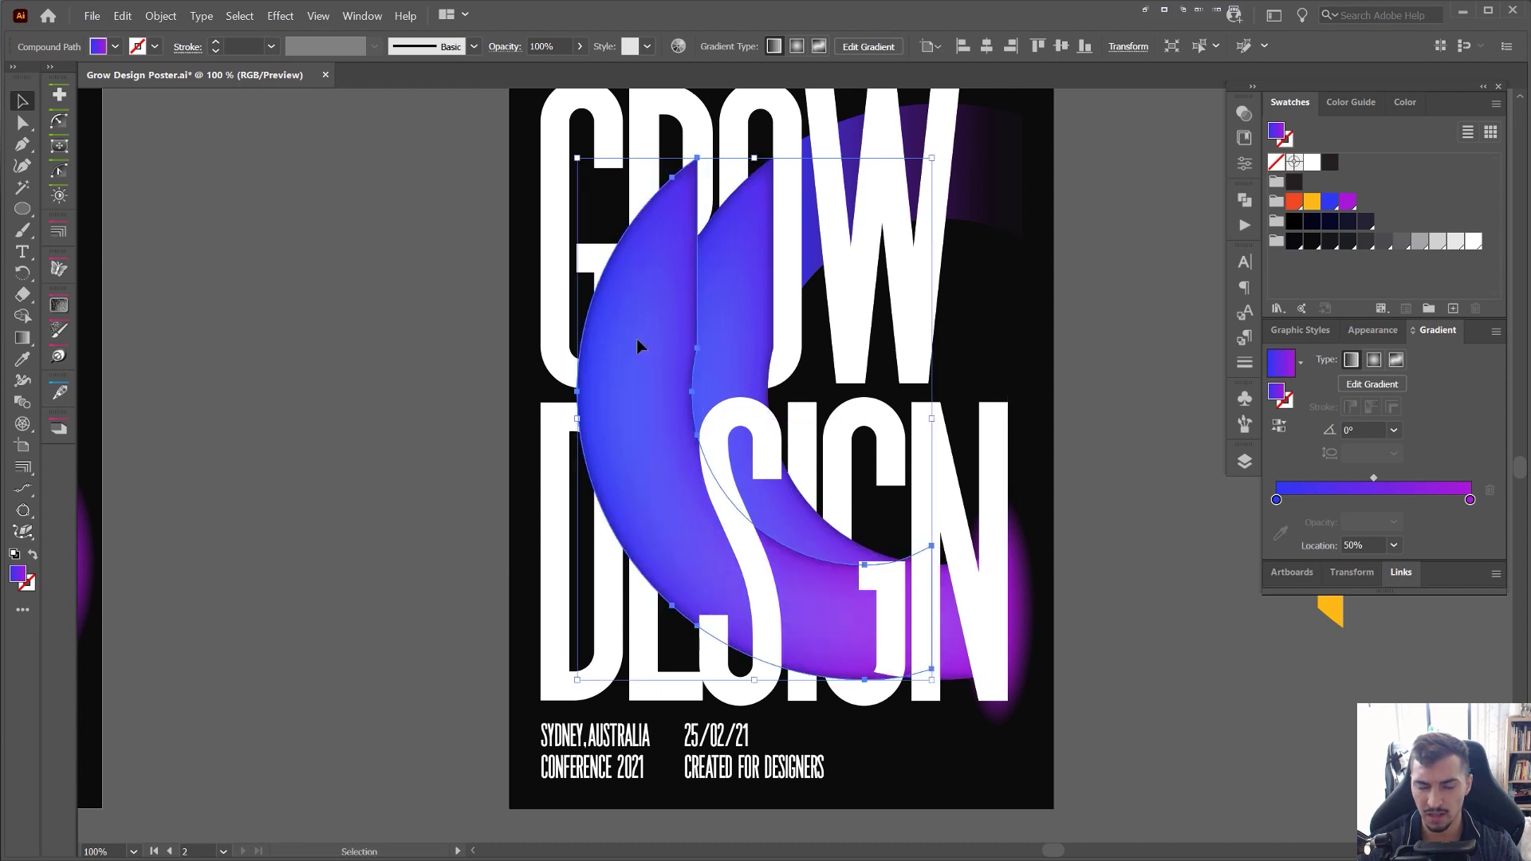
{"action": "key", "text": "ctrl+z"}
- Remove both Inner Glow effects from the copied ring segment and fill it with black
{"action": "key", "text": "a"}
{"action": "left_click", "coordinate": [1362, 333]}
{"action": "left_click", "coordinate": [1424, 474]}
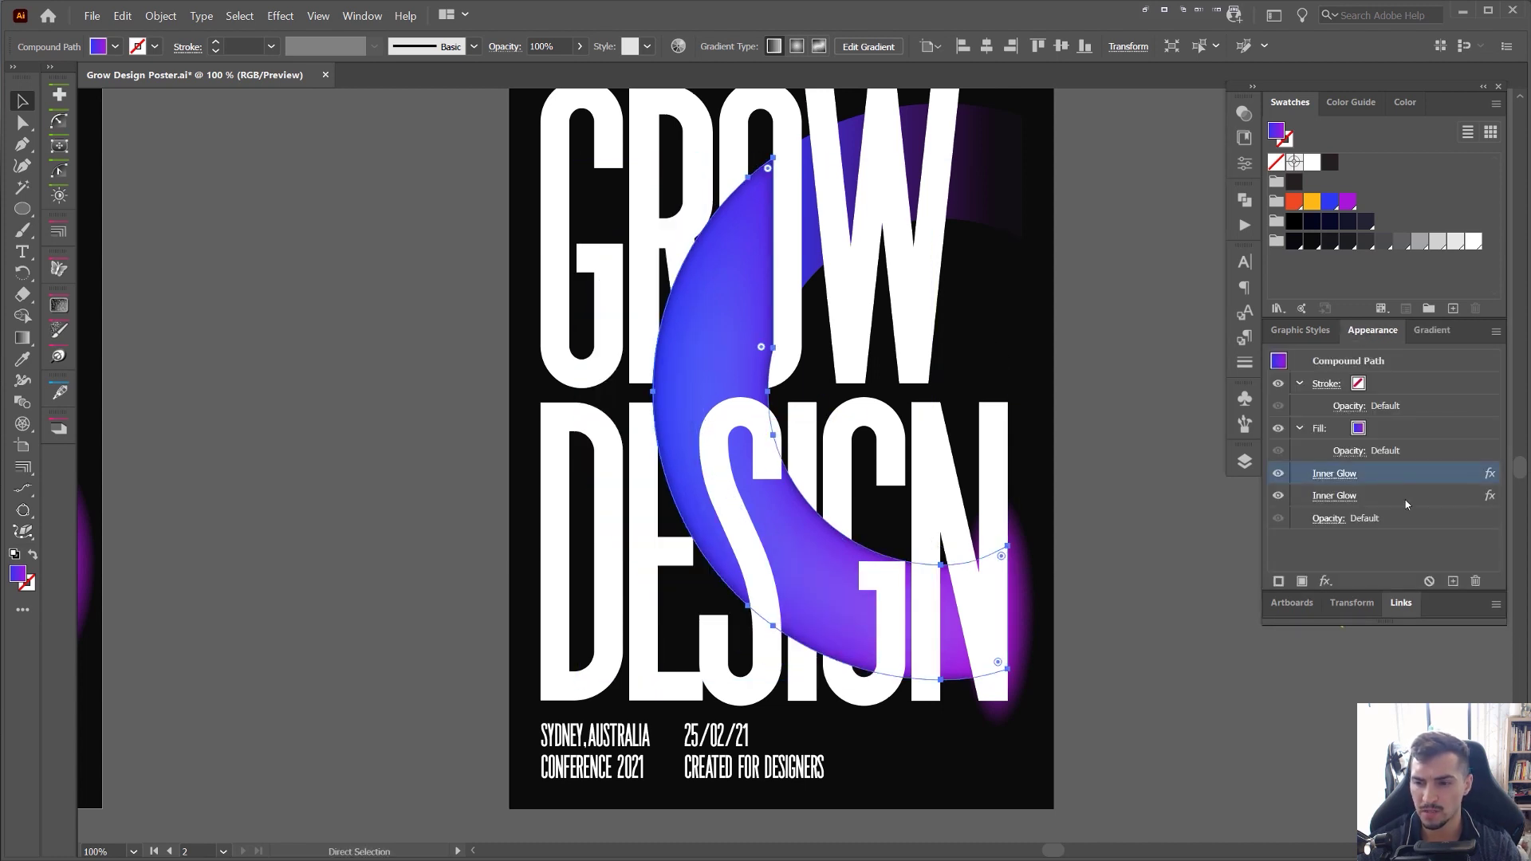
{"action": "left_click", "coordinate": [1433, 502], "text": "shift"}
{"action": "left_click", "coordinate": [1475, 580]}
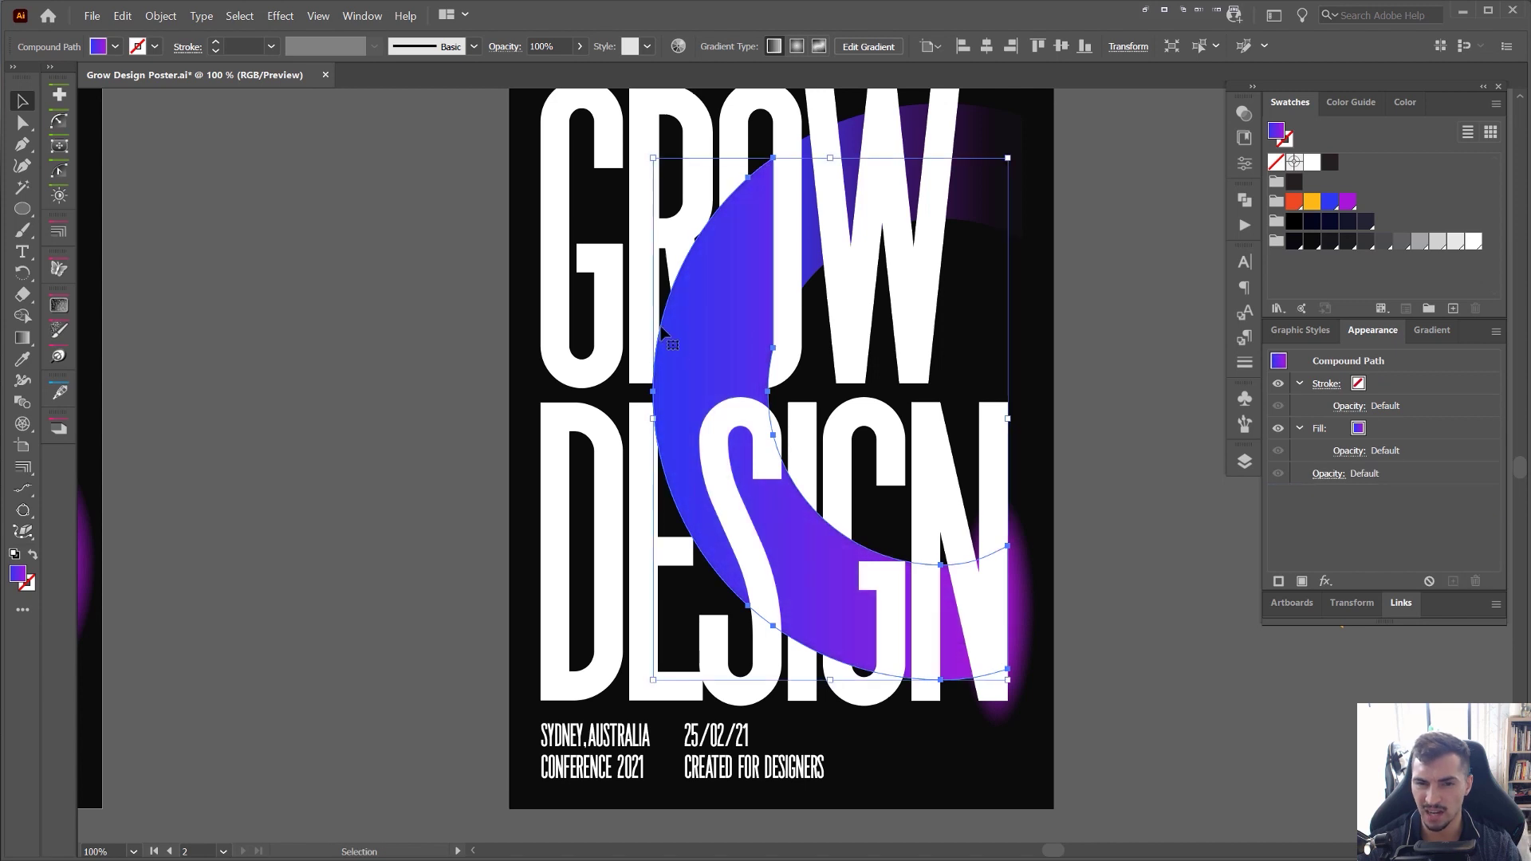
{"action": "left_click", "coordinate": [1312, 241]}
{"action": "key", "text": "v"}
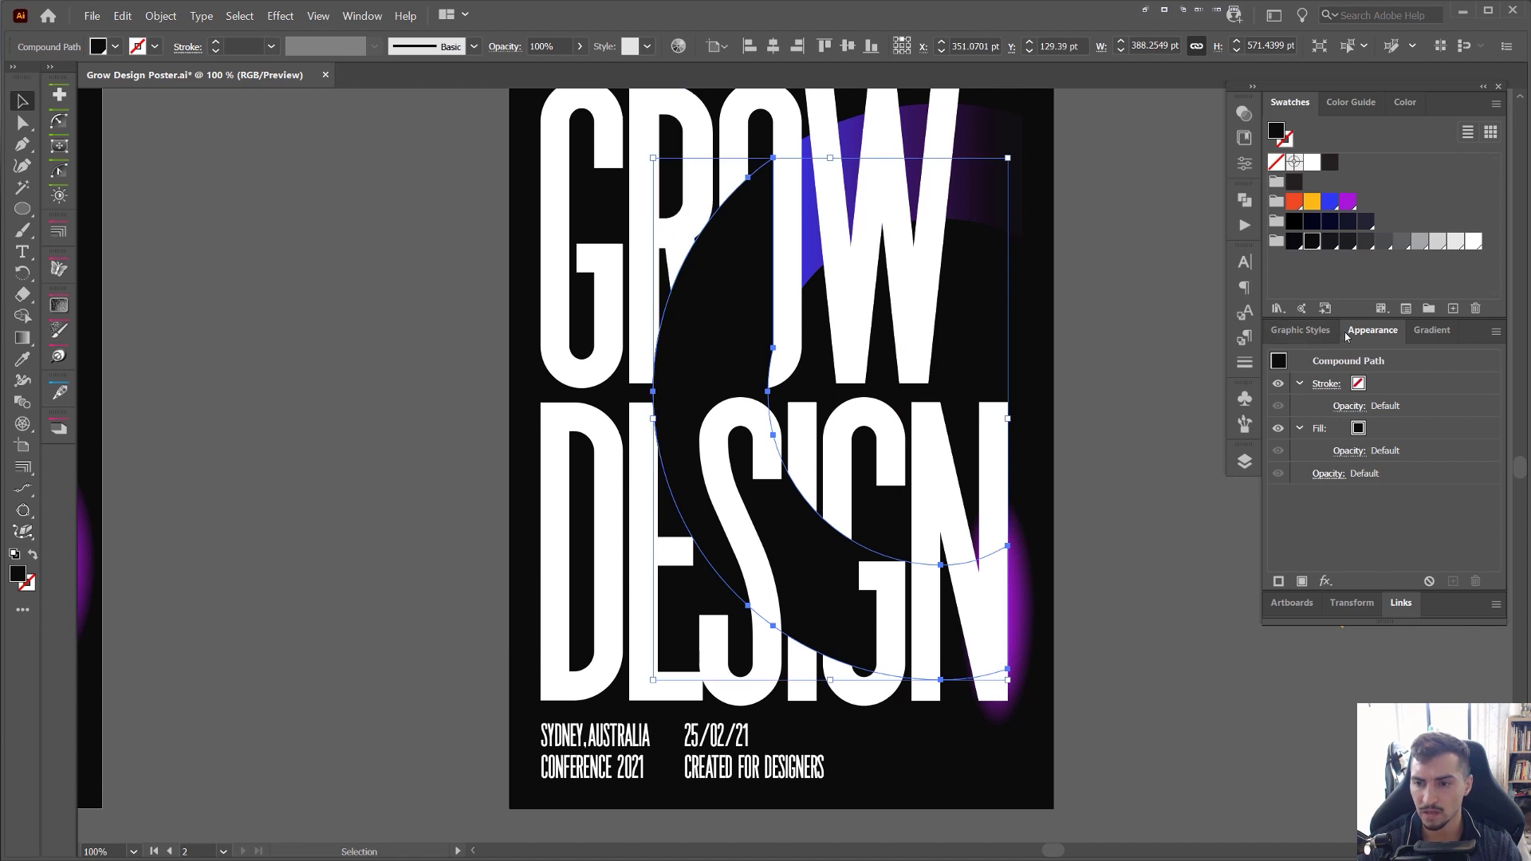
- Apply a Feather effect with a 30 pt radius to the black ring copy
{"action": "left_click_drag", "start_coordinate": [1347, 337], "coordinate": [1283, 335]}
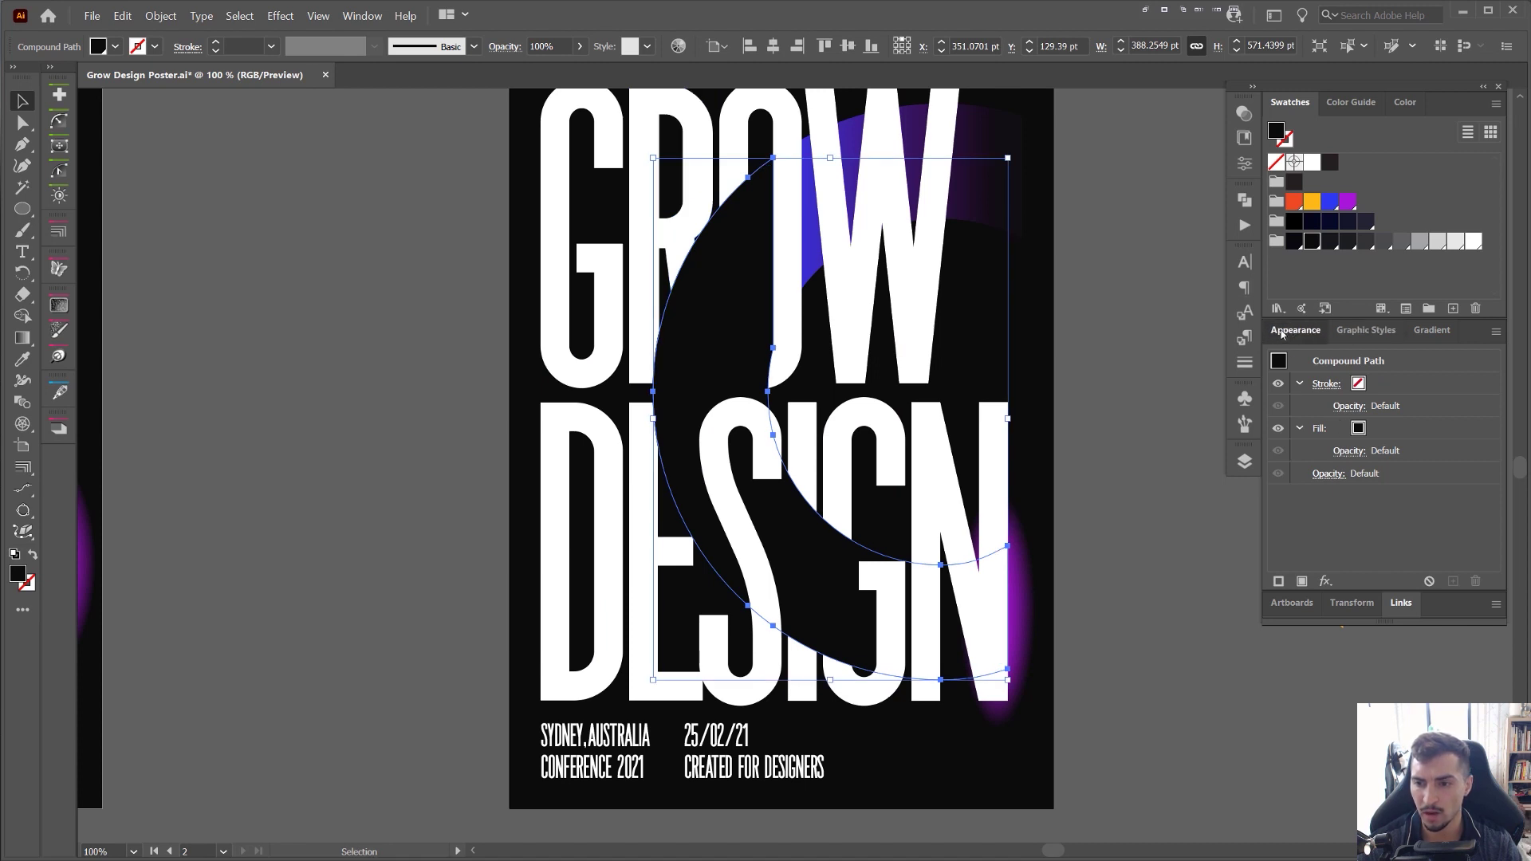
{"action": "left_click", "coordinate": [1326, 583]}
{"action": "mouse_move", "coordinate": [1352, 321]}
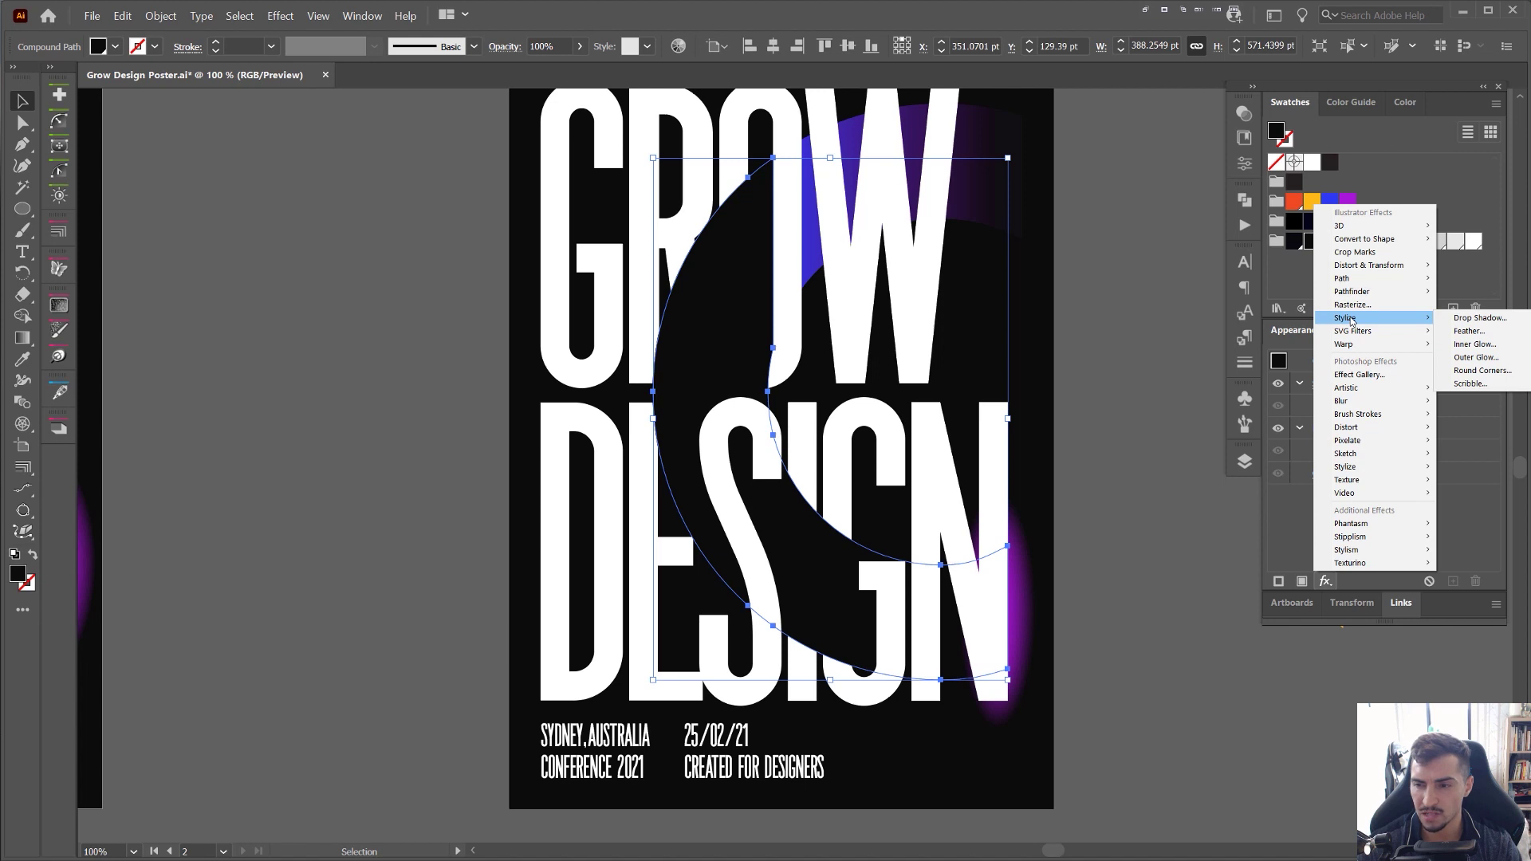
{"action": "left_click", "coordinate": [1469, 331]}
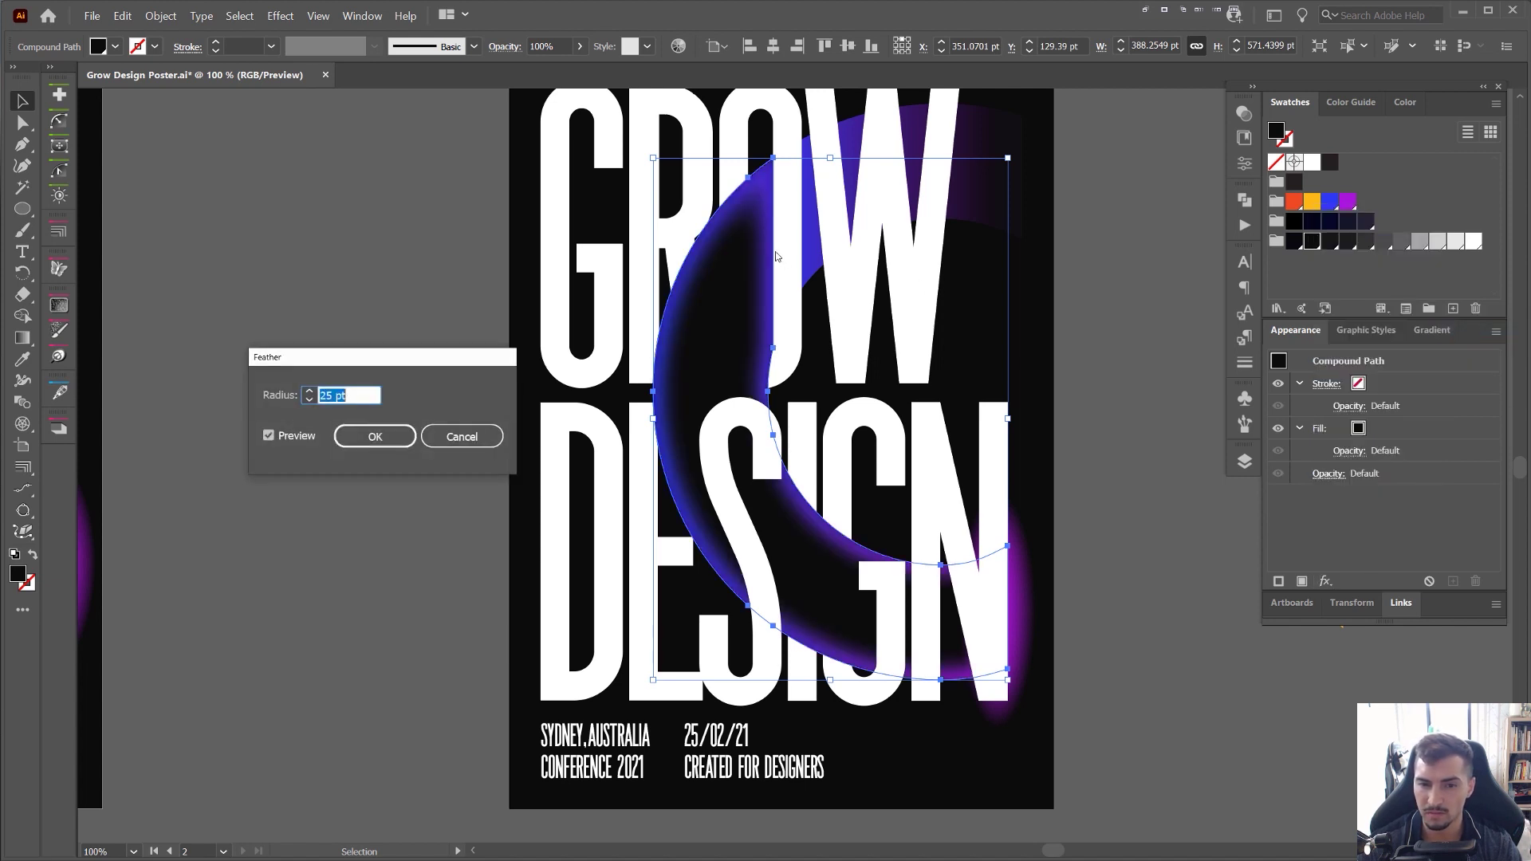
{"action": "left_click", "coordinate": [309, 393]}
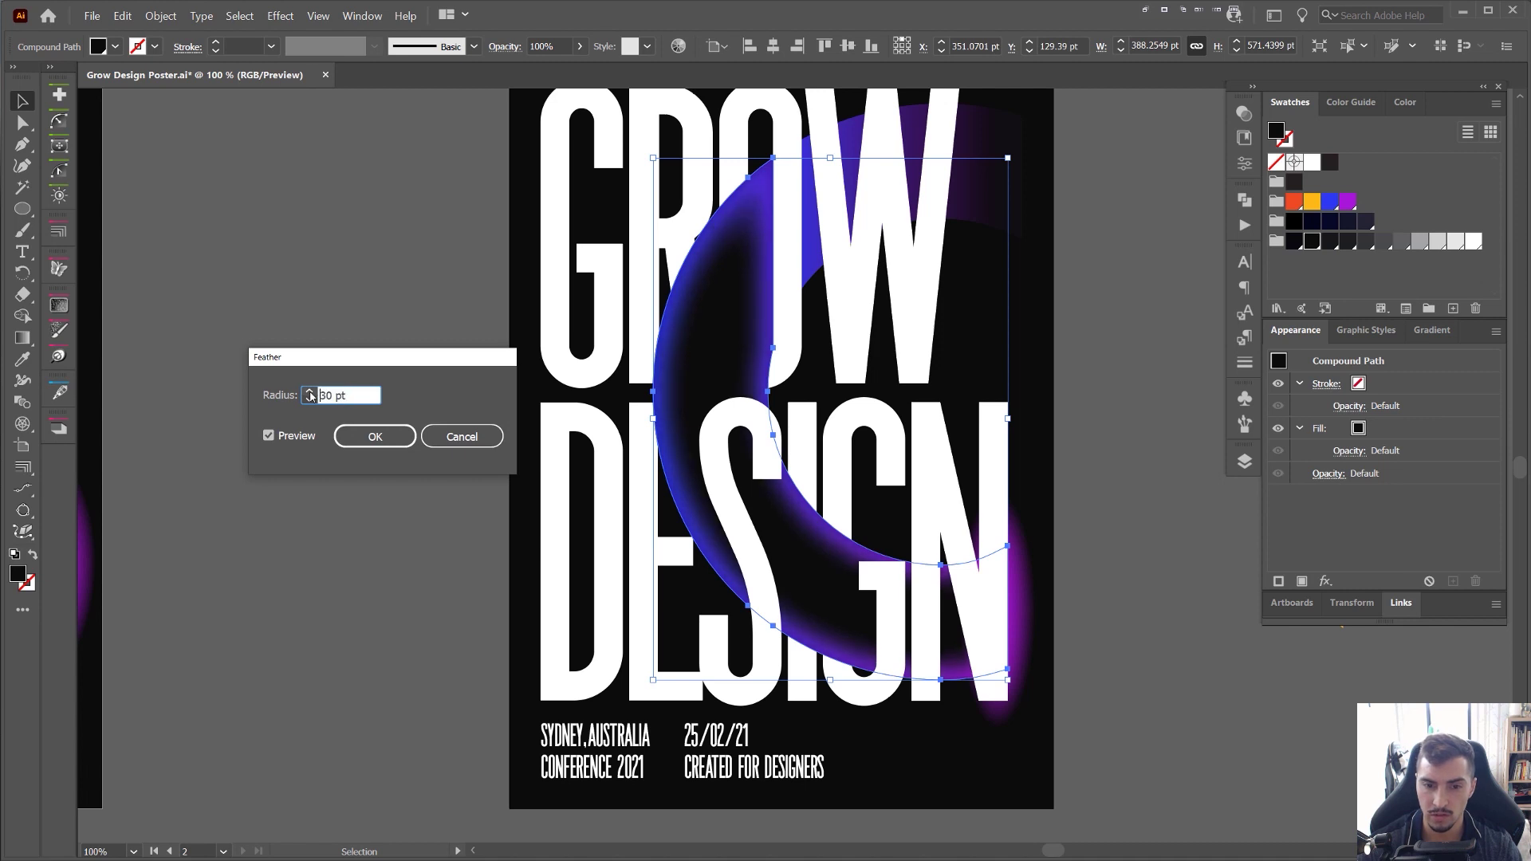
{"action": "left_click", "coordinate": [375, 436]}
{"action": "key", "text": "a"}
{"action": "key", "text": "v"}
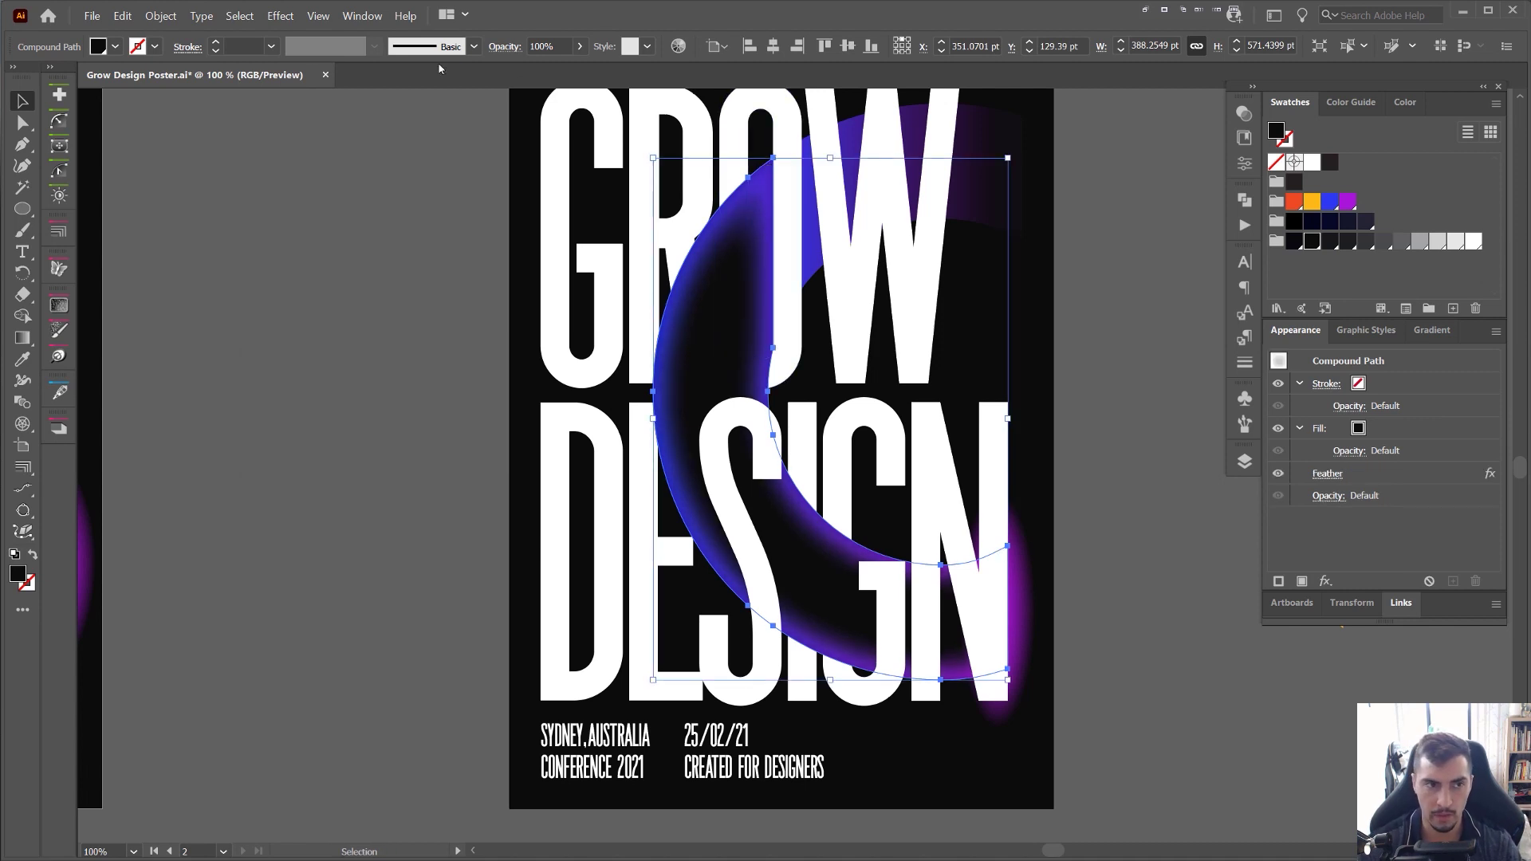
- Send the feathered black ring copy backward so it sits behind the gradient ring segment
{"action": "left_click", "coordinate": [159, 17]}
{"action": "mouse_move", "coordinate": [184, 46]}
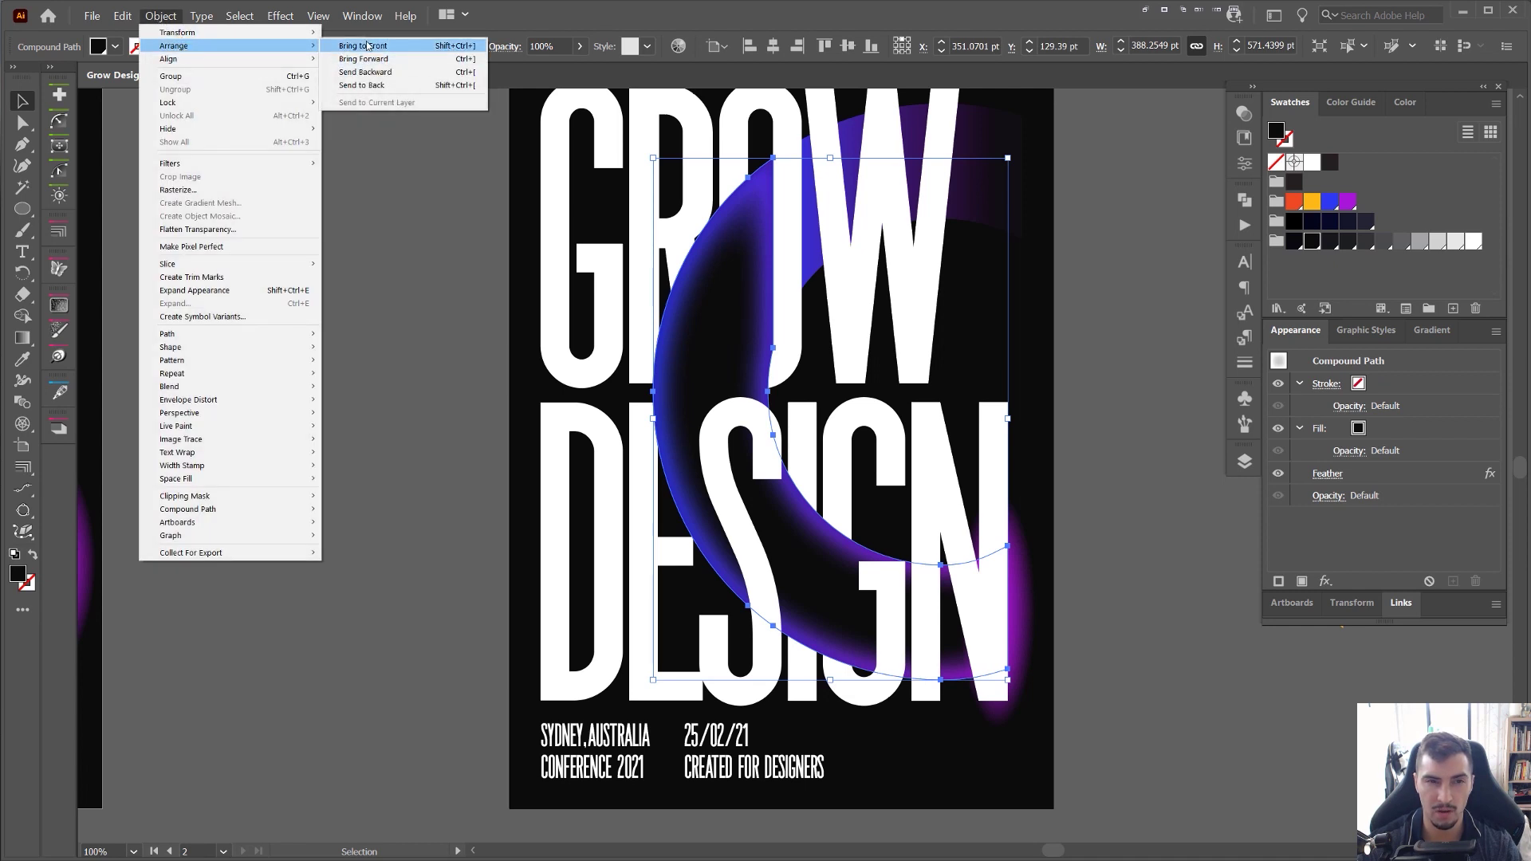
{"action": "left_click", "coordinate": [367, 72]}
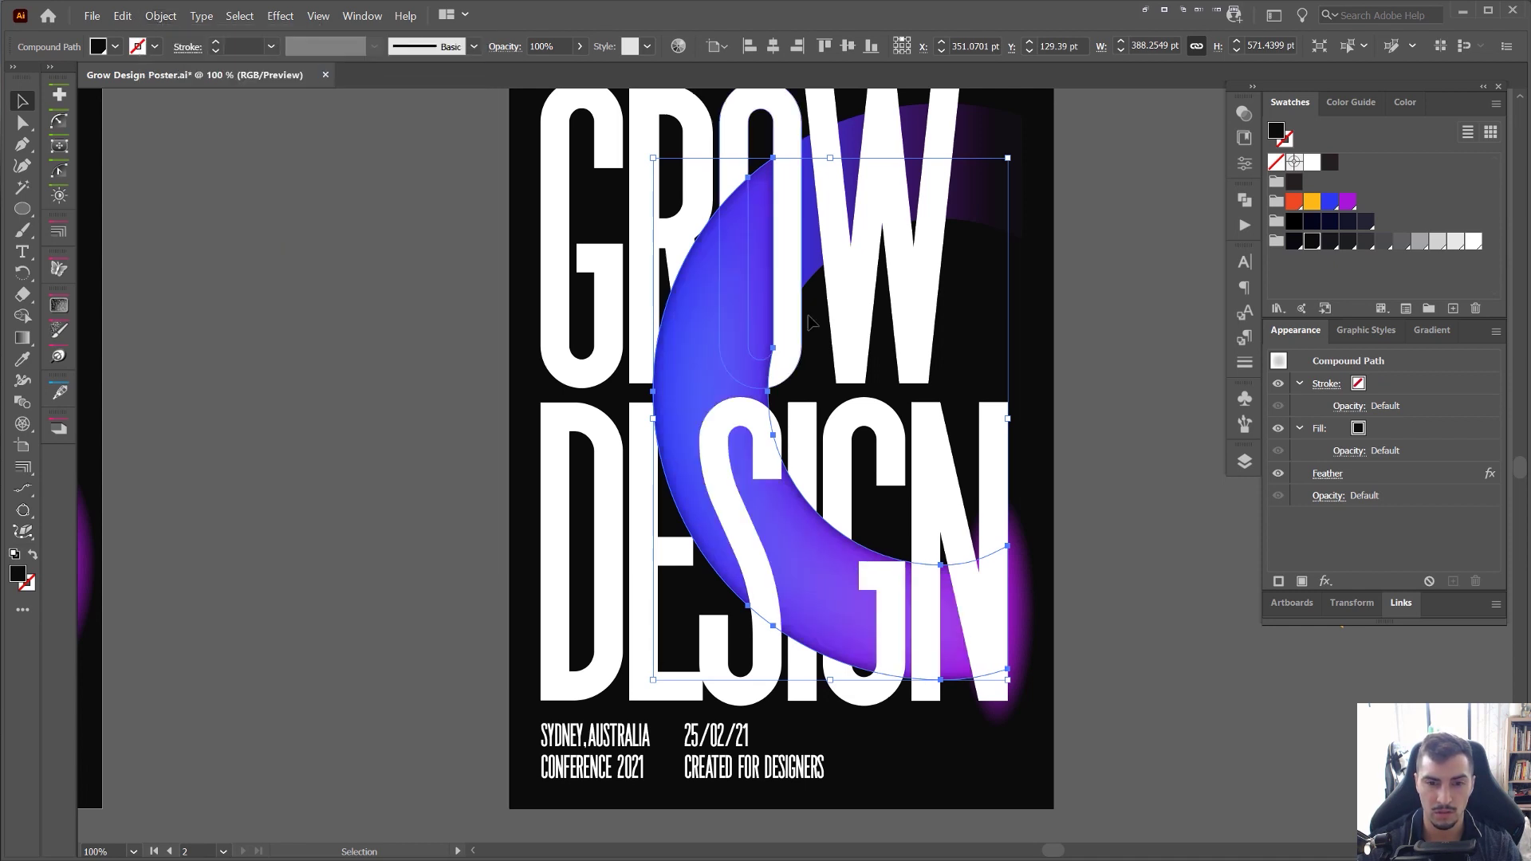
- Nudge the feathered black shape about 13 pt left so it casts a shadow on the letters beside the ring, and deselect it
{"action": "key", "text": "shift+Left"}
{"action": "key", "text": "ctrl+z"}
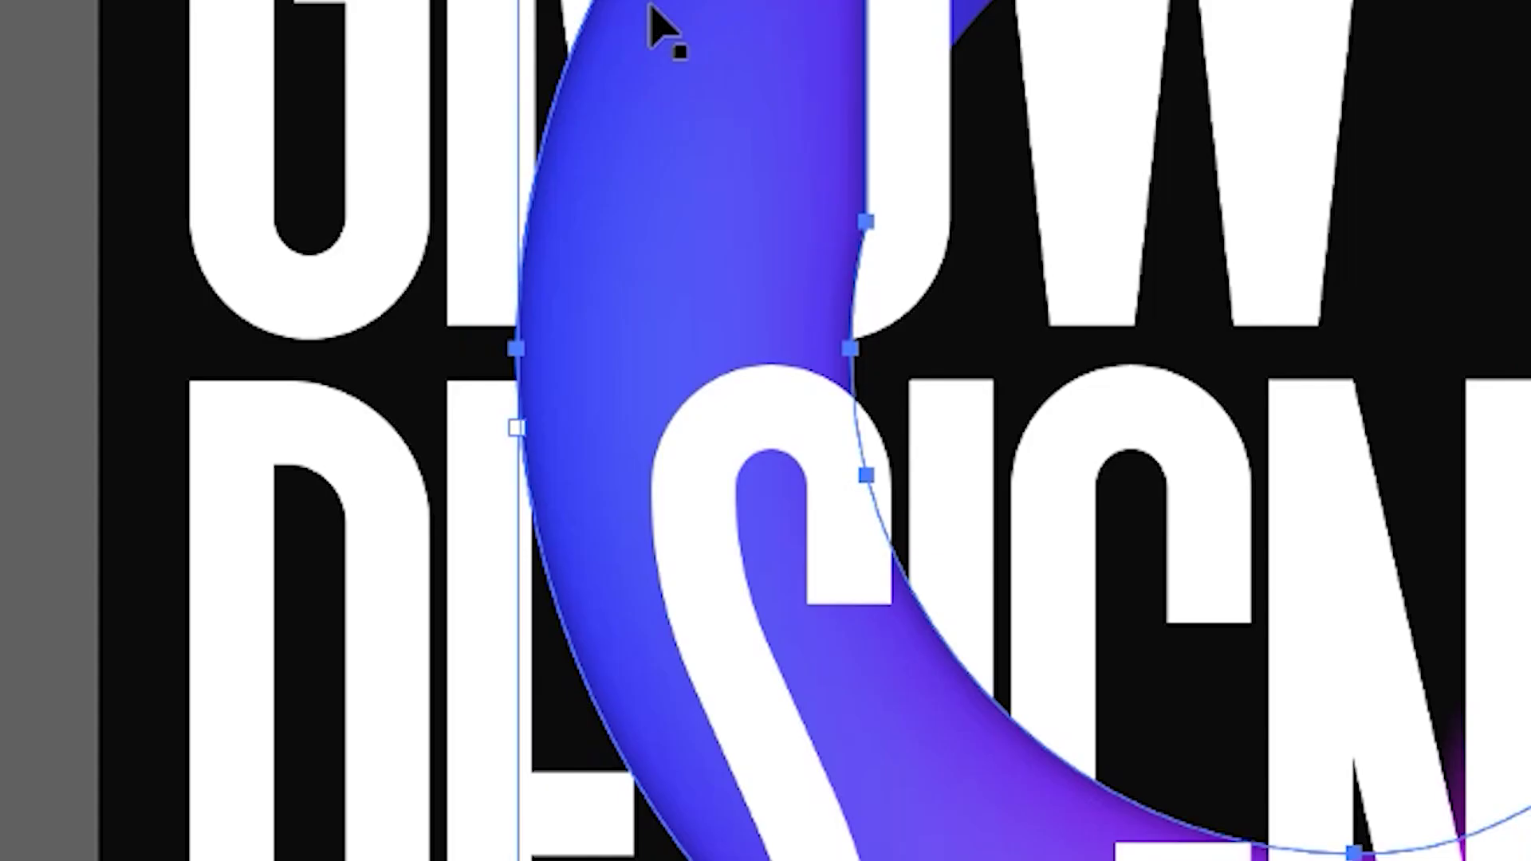
{"action": "key", "text": "Left"}
{"action": "key", "text": "Left"}
{"action": "key", "text": "Left"}
{"action": "key", "text": "Left"}
{"action": "key", "text": "Left"}
{"action": "key", "text": "Left"}
{"action": "key", "text": "Left"}
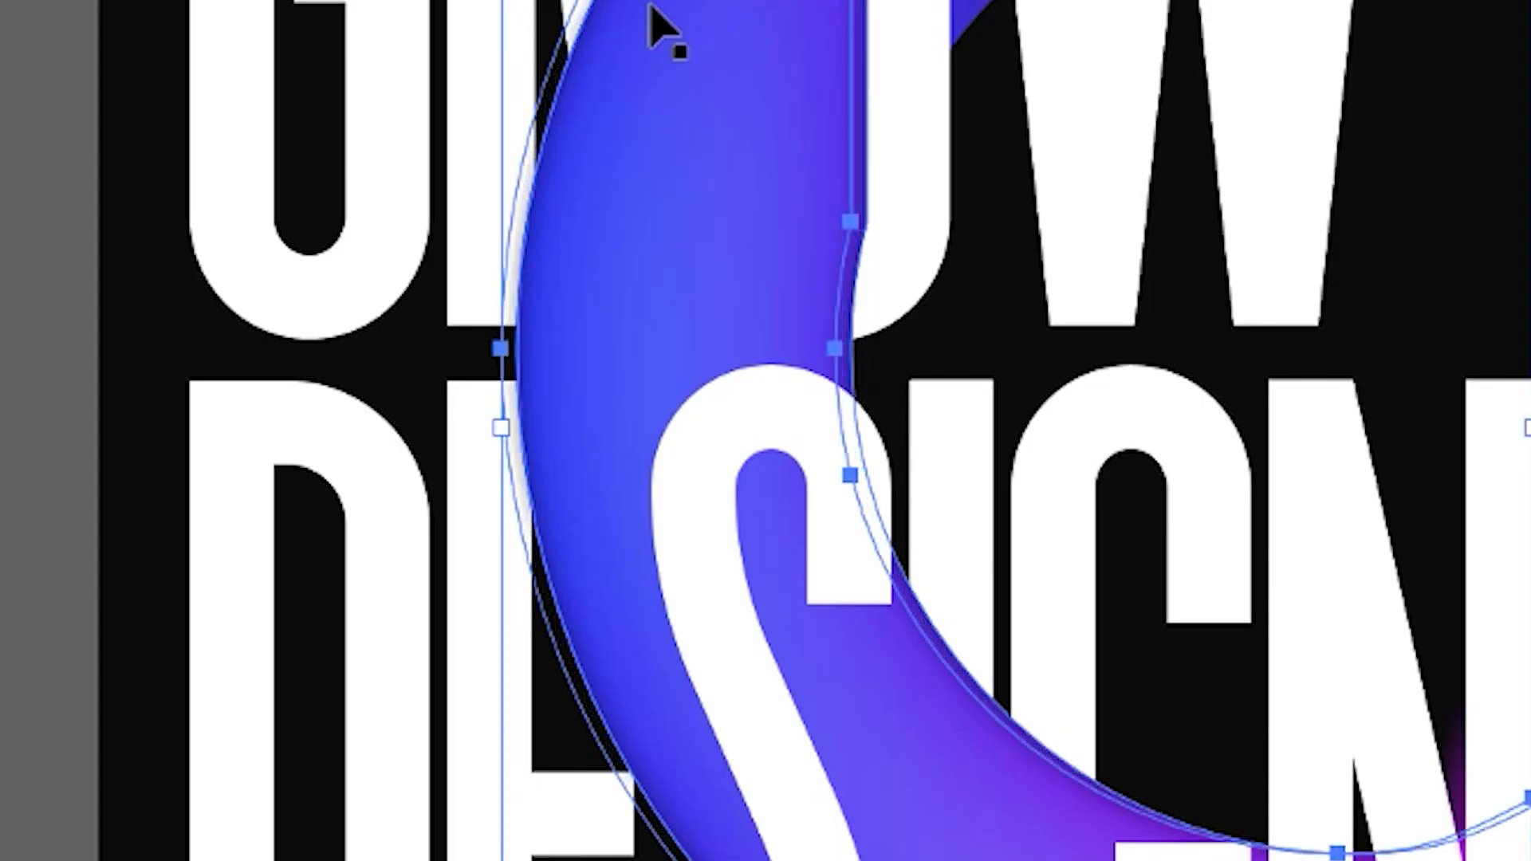
{"action": "key", "text": "shift+Left"}
{"action": "key", "text": "shift+Left"}
{"action": "key", "text": "shift+Left"}
{"action": "key", "text": "shift+Right"}
{"action": "key", "text": "shift+Right"}
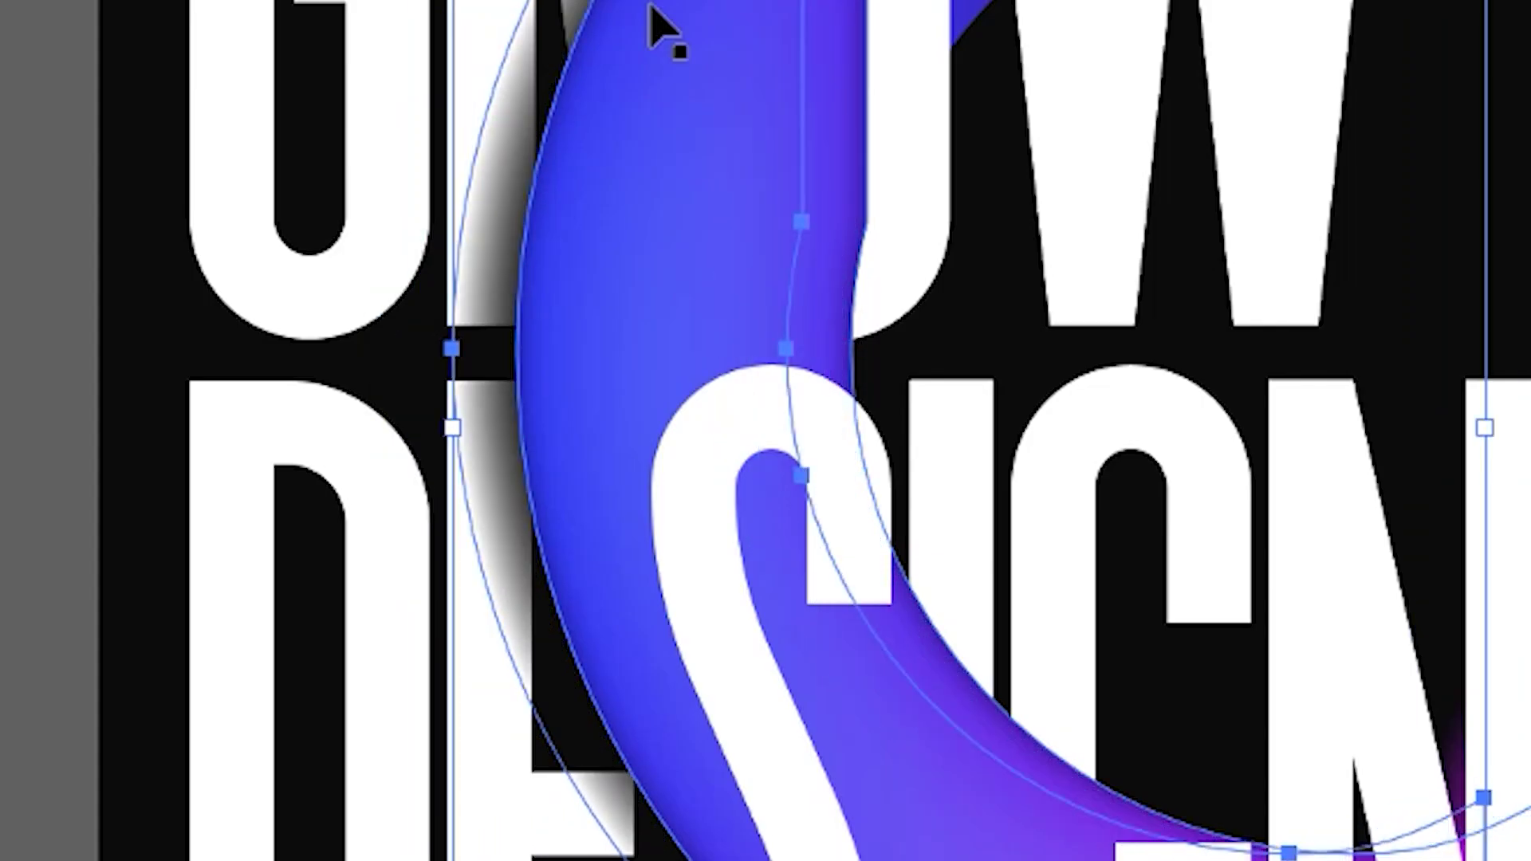
{"action": "scroll", "coordinate": [608, 111], "scroll_direction": "up", "scroll_amount": 3}
{"action": "scroll", "coordinate": [127, 275], "scroll_direction": "up", "scroll_amount": 1}
{"action": "key", "text": "shift+Right"}
{"action": "key", "text": "Left"}
{"action": "key", "text": "Left"}
{"action": "key", "text": "Left"}
{"action": "key", "text": "Right"}
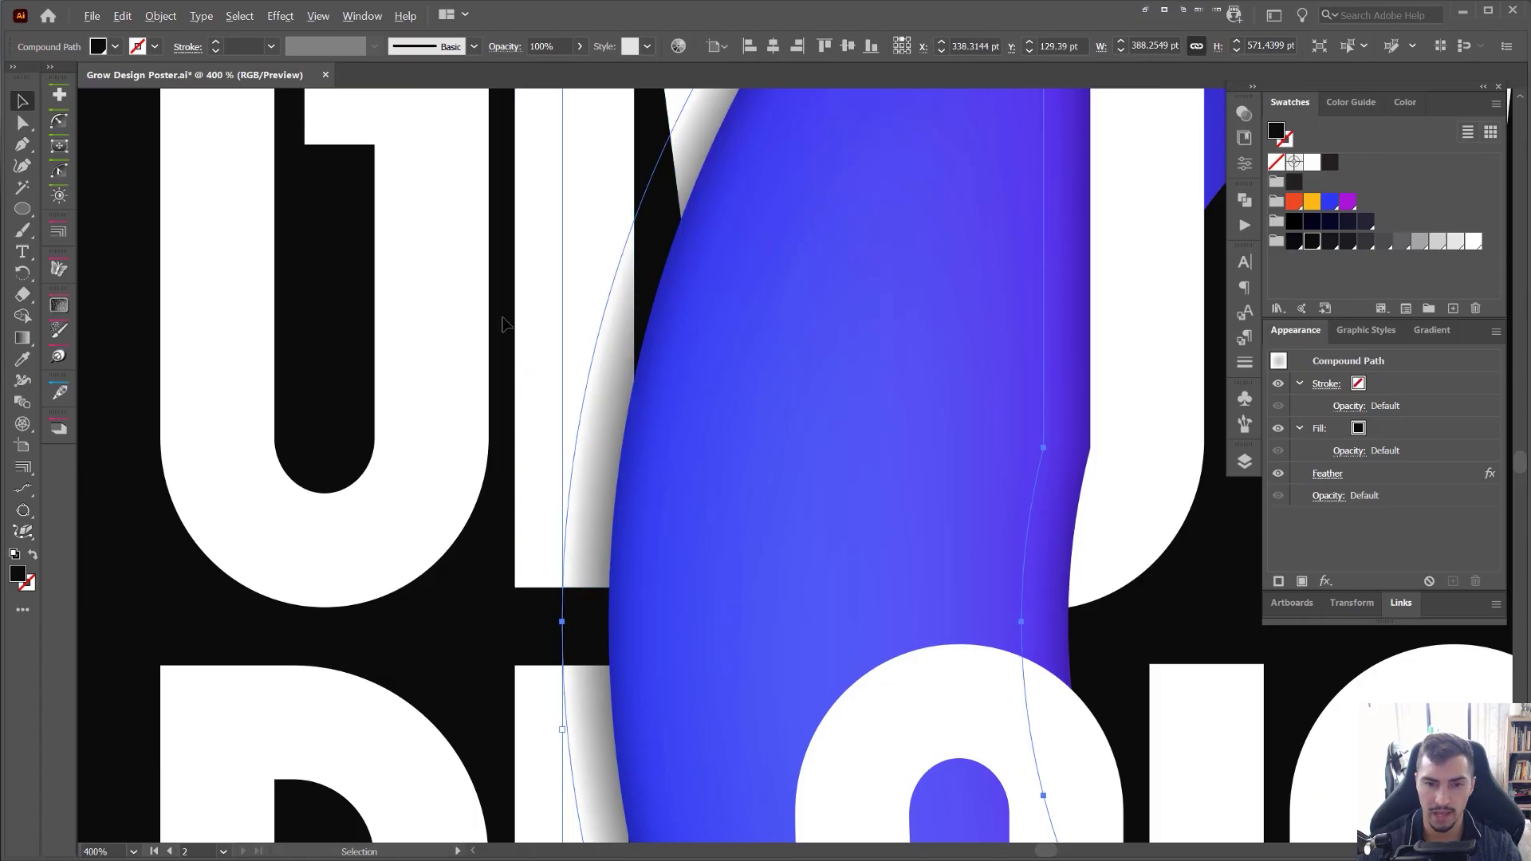
{"action": "scroll", "coordinate": [503, 318], "scroll_direction": "down", "scroll_amount": 5}
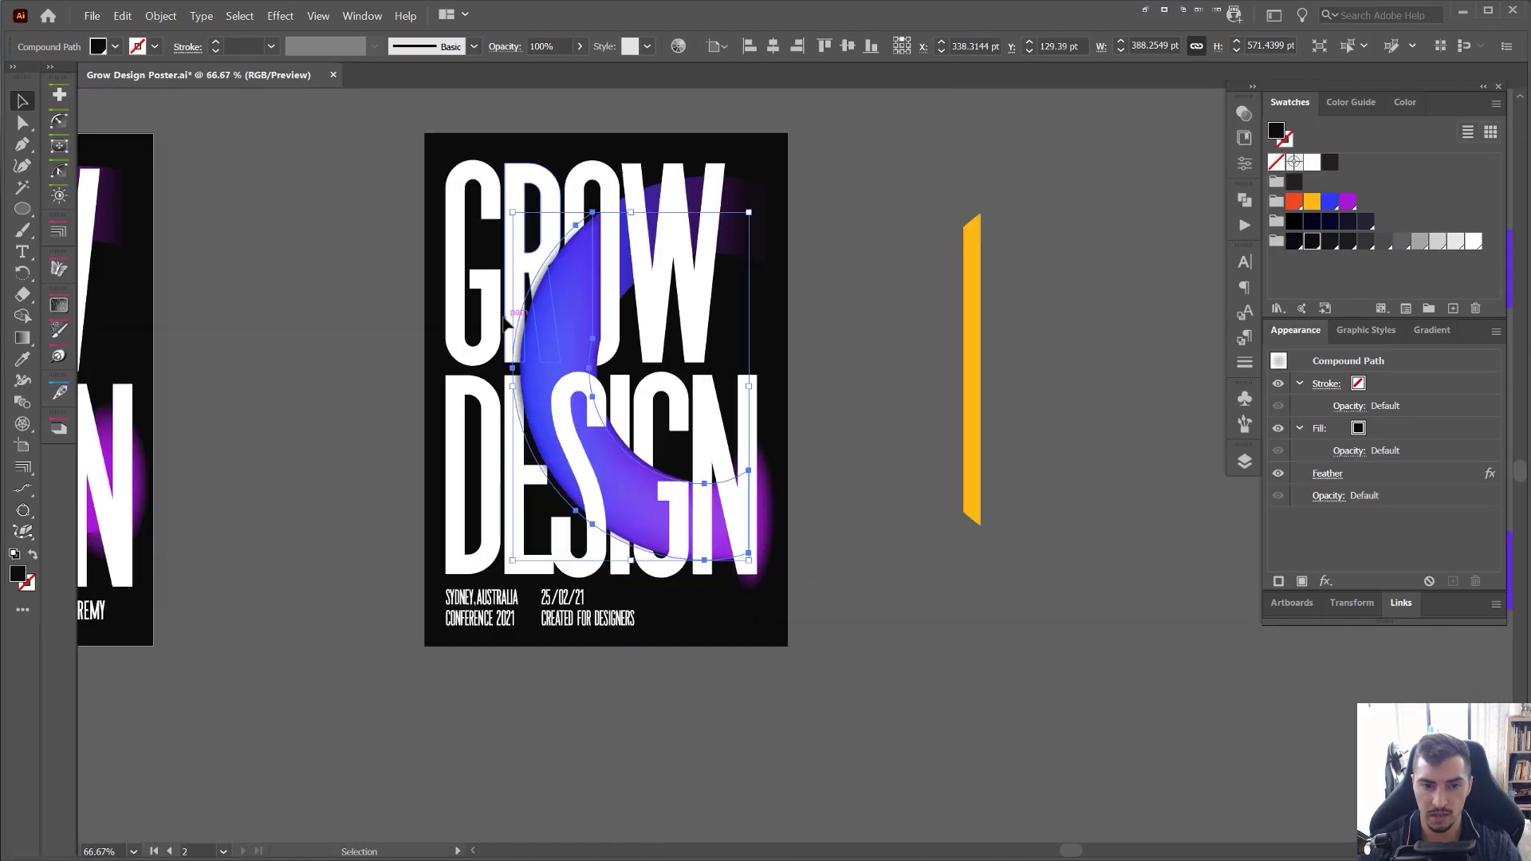
{"action": "left_click", "coordinate": [480, 198]}
- Examine the shadow along the ring's outer edge from the O of GROW down to the N of DESIGN
{"action": "scroll", "coordinate": [479, 199], "scroll_direction": "up", "scroll_amount": 3}
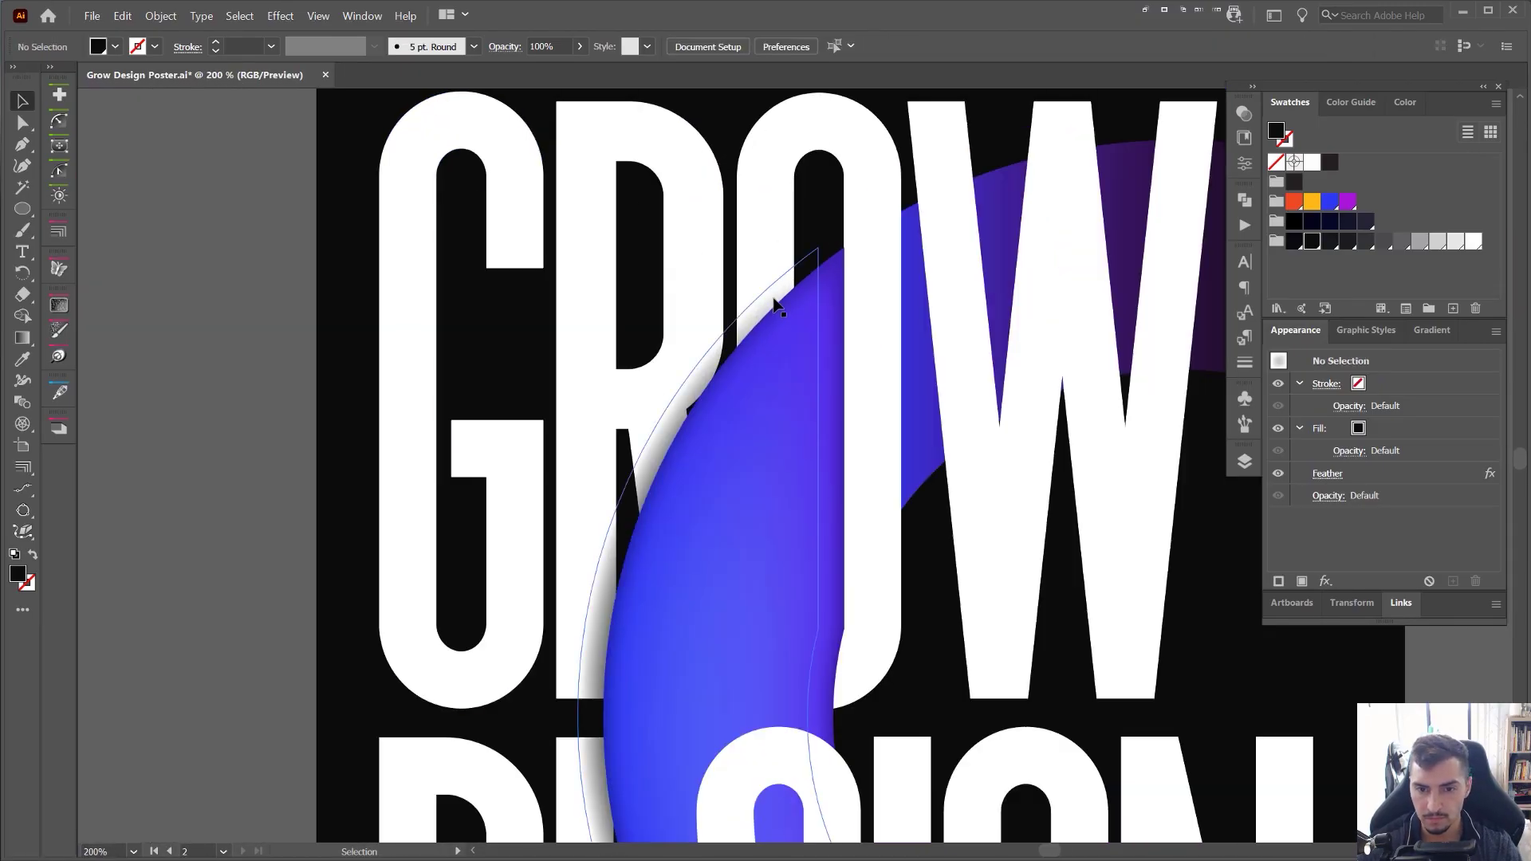
{"action": "scroll", "coordinate": [816, 239], "scroll_direction": "up", "scroll_amount": 6}
{"action": "scroll", "coordinate": [818, 279], "scroll_direction": "down", "scroll_amount": 4}
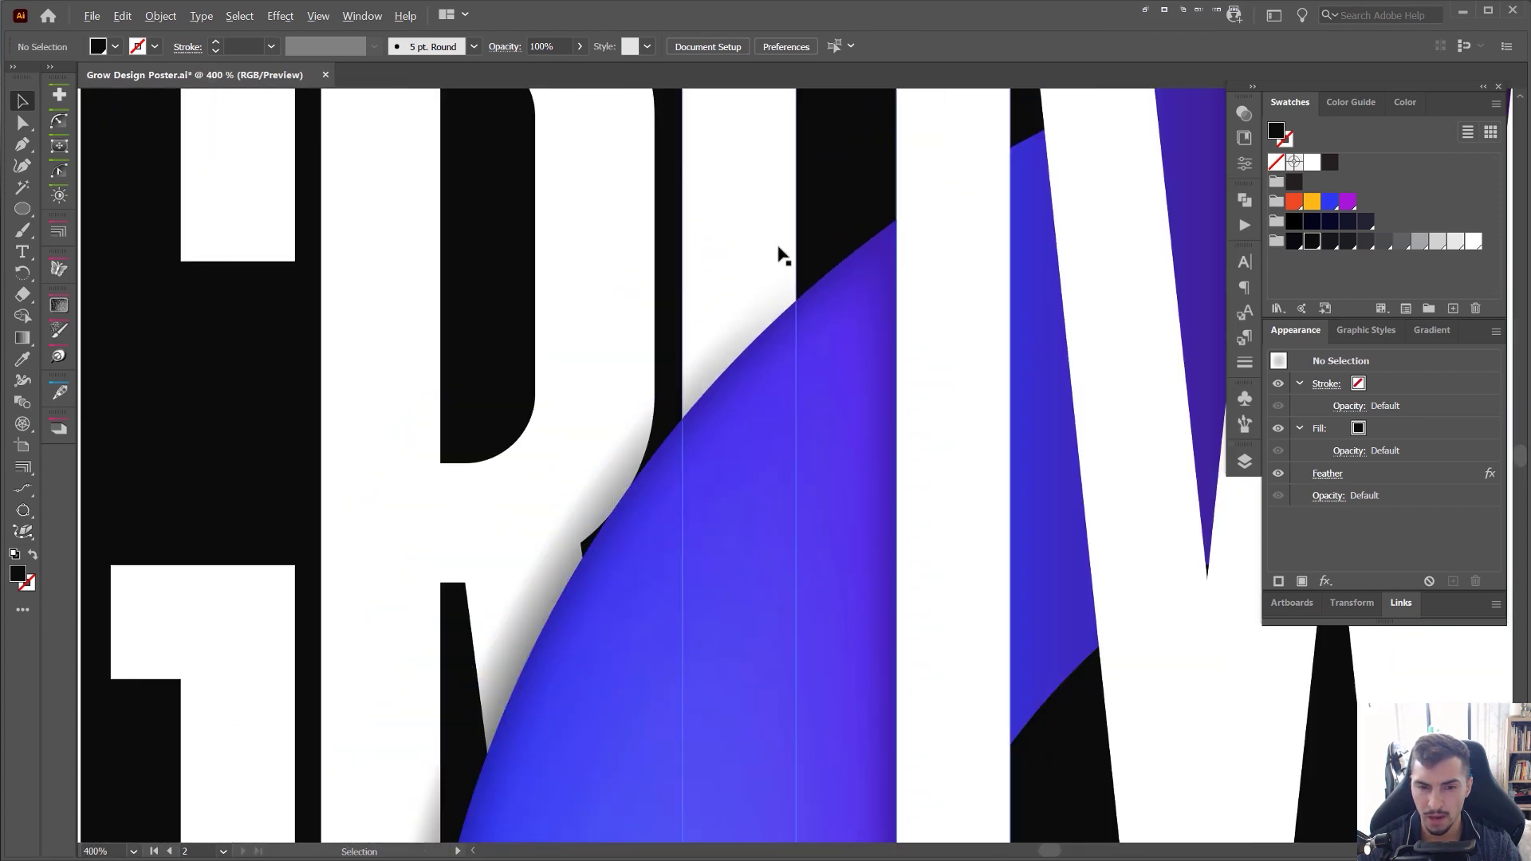
{"action": "scroll", "coordinate": [698, 381], "scroll_direction": "up", "scroll_amount": 3}
{"action": "scroll", "coordinate": [586, 462], "scroll_direction": "down", "scroll_amount": 4}
{"action": "scroll", "coordinate": [590, 464], "scroll_direction": "down", "scroll_amount": 5}
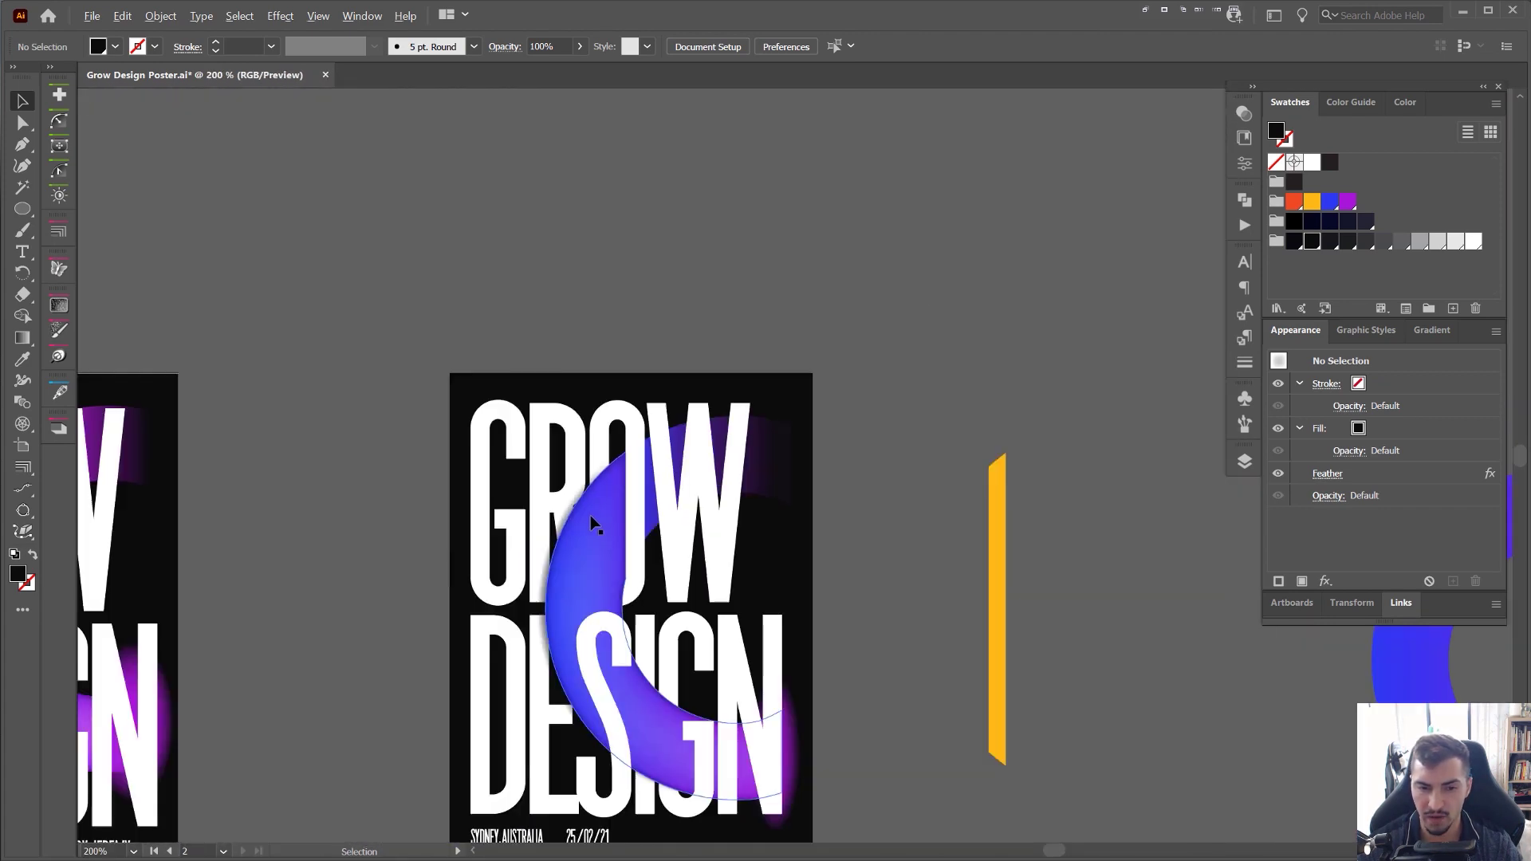
{"action": "scroll", "coordinate": [572, 563], "scroll_direction": "up", "scroll_amount": 3}
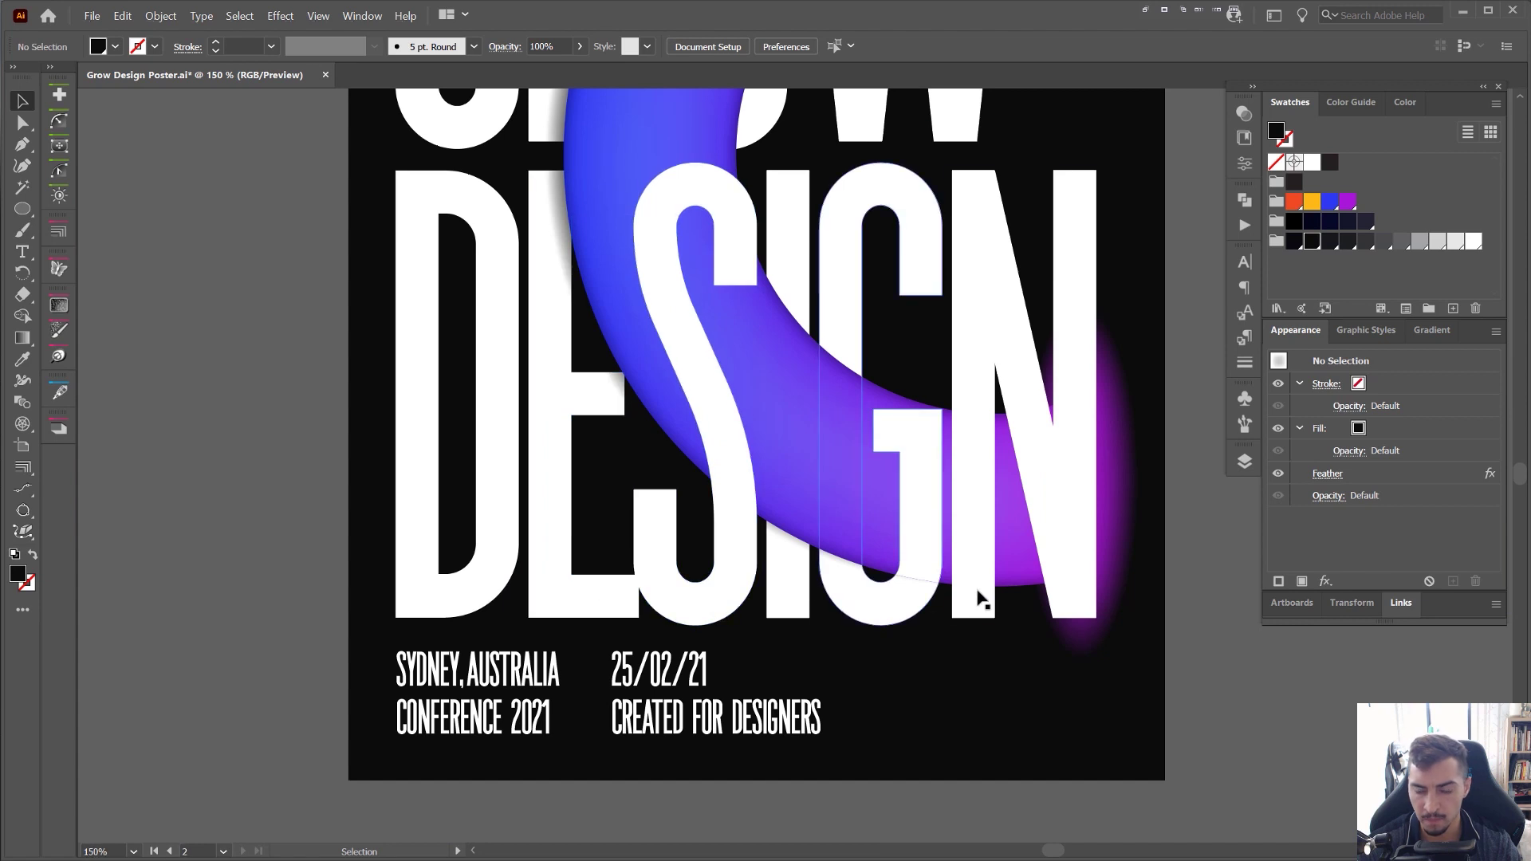
{"action": "scroll", "coordinate": [978, 602], "scroll_direction": "up", "scroll_amount": 2}
- Raise the bottom anchor point of the feathered shadow shape at the left stem of the N and deselect the shape
{"action": "left_click", "coordinate": [797, 560]}
{"action": "scroll", "coordinate": [975, 582], "scroll_direction": "up", "scroll_amount": 3}
{"action": "scroll", "coordinate": [767, 539], "scroll_direction": "up", "scroll_amount": 1}
{"action": "scroll", "coordinate": [759, 518], "scroll_direction": "down", "scroll_amount": 1}
{"action": "left_click_drag", "start_coordinate": [821, 444], "coordinate": [821, 477]}
{"action": "key", "text": "ctrl+z"}
{"action": "key", "text": "a"}
{"action": "left_click", "coordinate": [951, 551]}
{"action": "left_click_drag", "start_coordinate": [1075, 563], "coordinate": [1075, 527]}
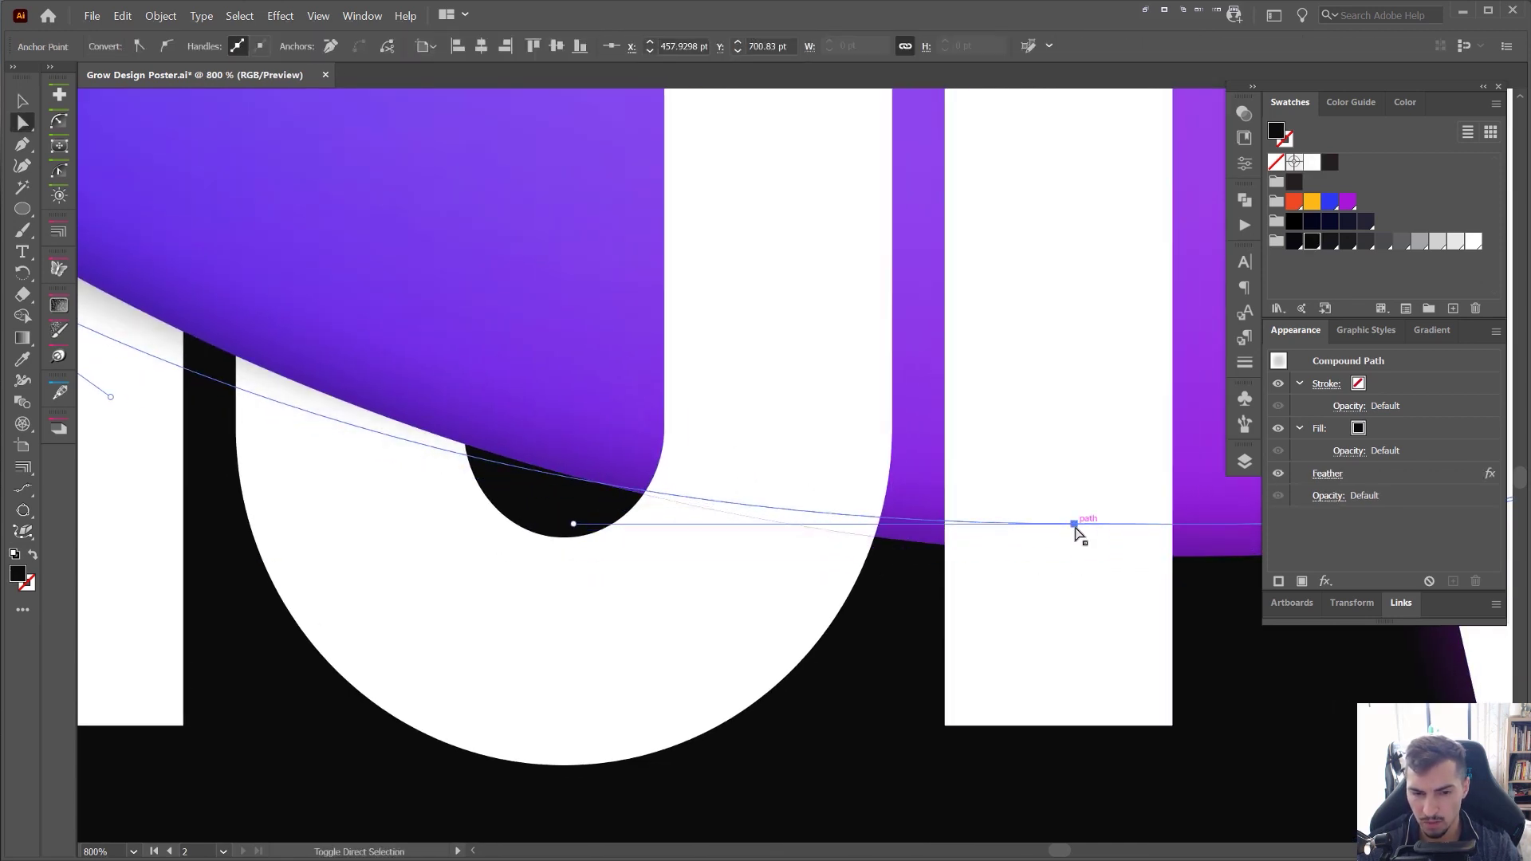
{"action": "scroll", "coordinate": [649, 529], "scroll_direction": "up", "scroll_amount": 3}
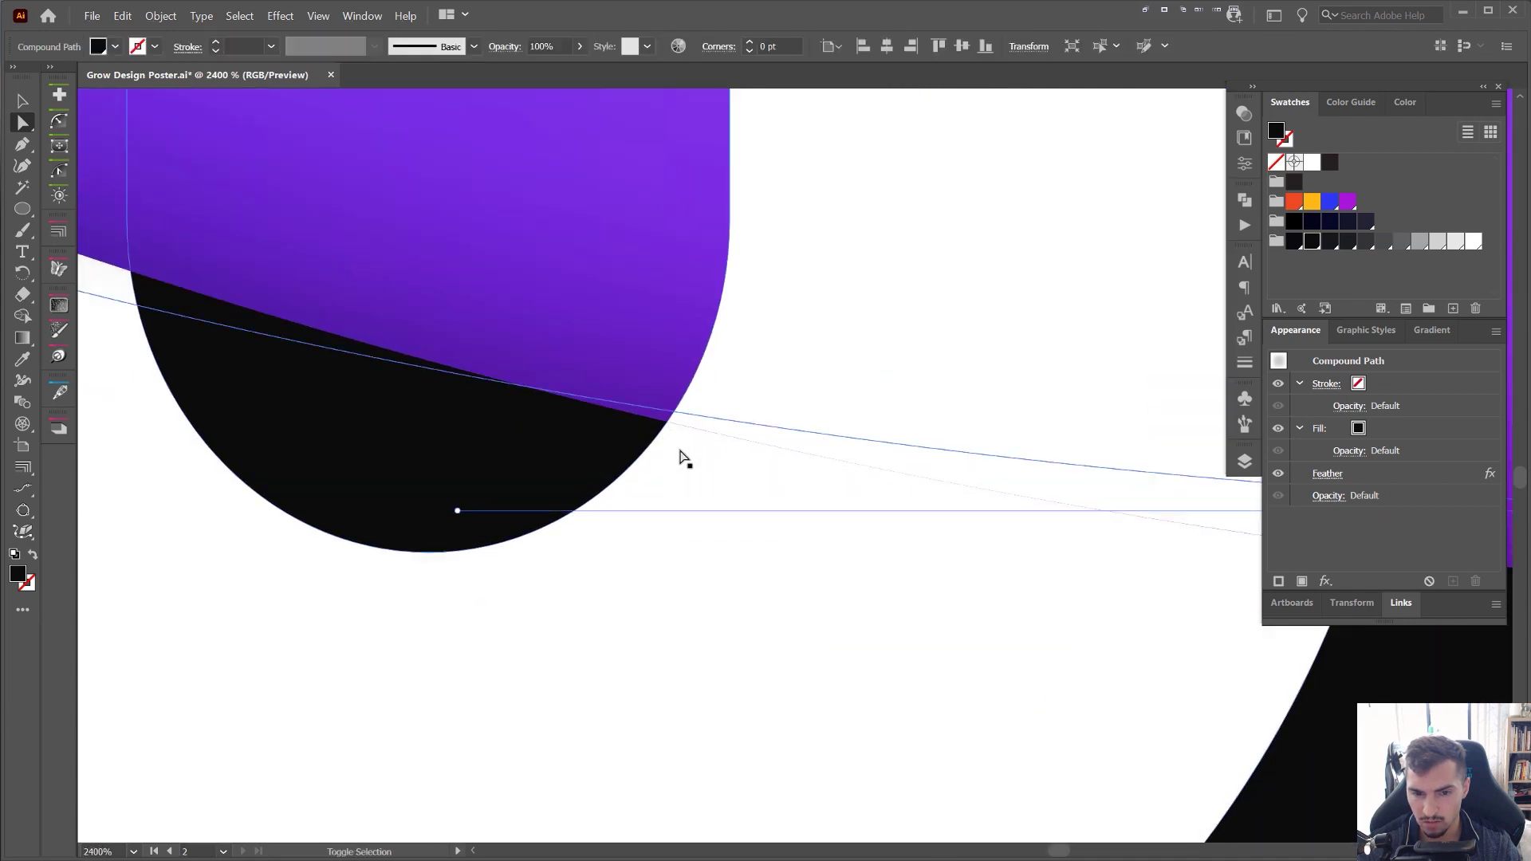
{"action": "scroll", "coordinate": [695, 460], "scroll_direction": "down", "scroll_amount": 6}
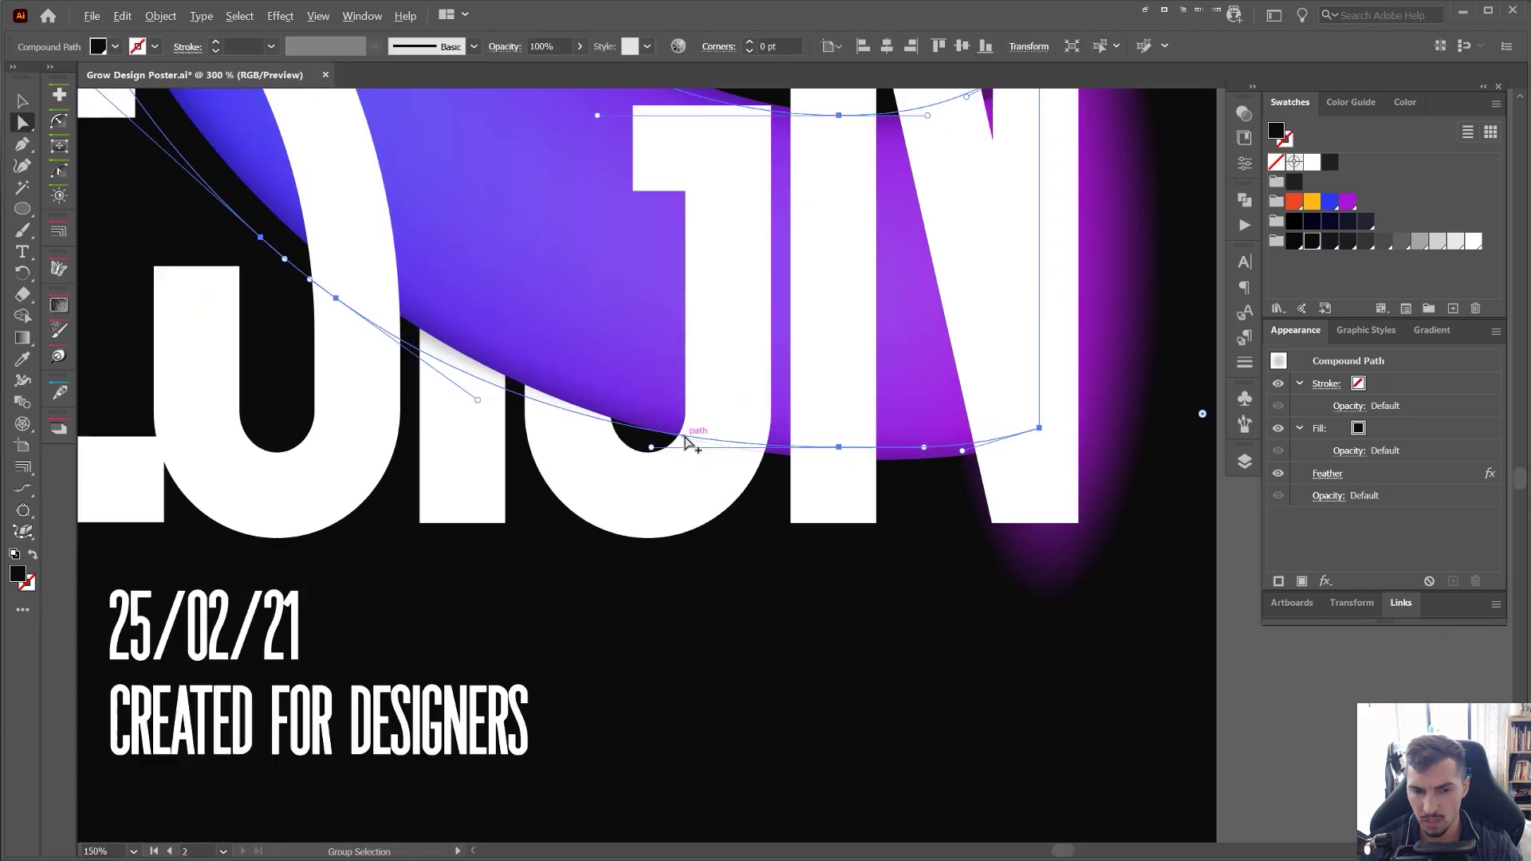
{"action": "scroll", "coordinate": [685, 451], "scroll_direction": "up", "scroll_amount": 3}
{"action": "scroll", "coordinate": [576, 391], "scroll_direction": "up", "scroll_amount": 5}
{"action": "scroll", "coordinate": [429, 352], "scroll_direction": "down", "scroll_amount": 5}
{"action": "left_click", "coordinate": [815, 608]}
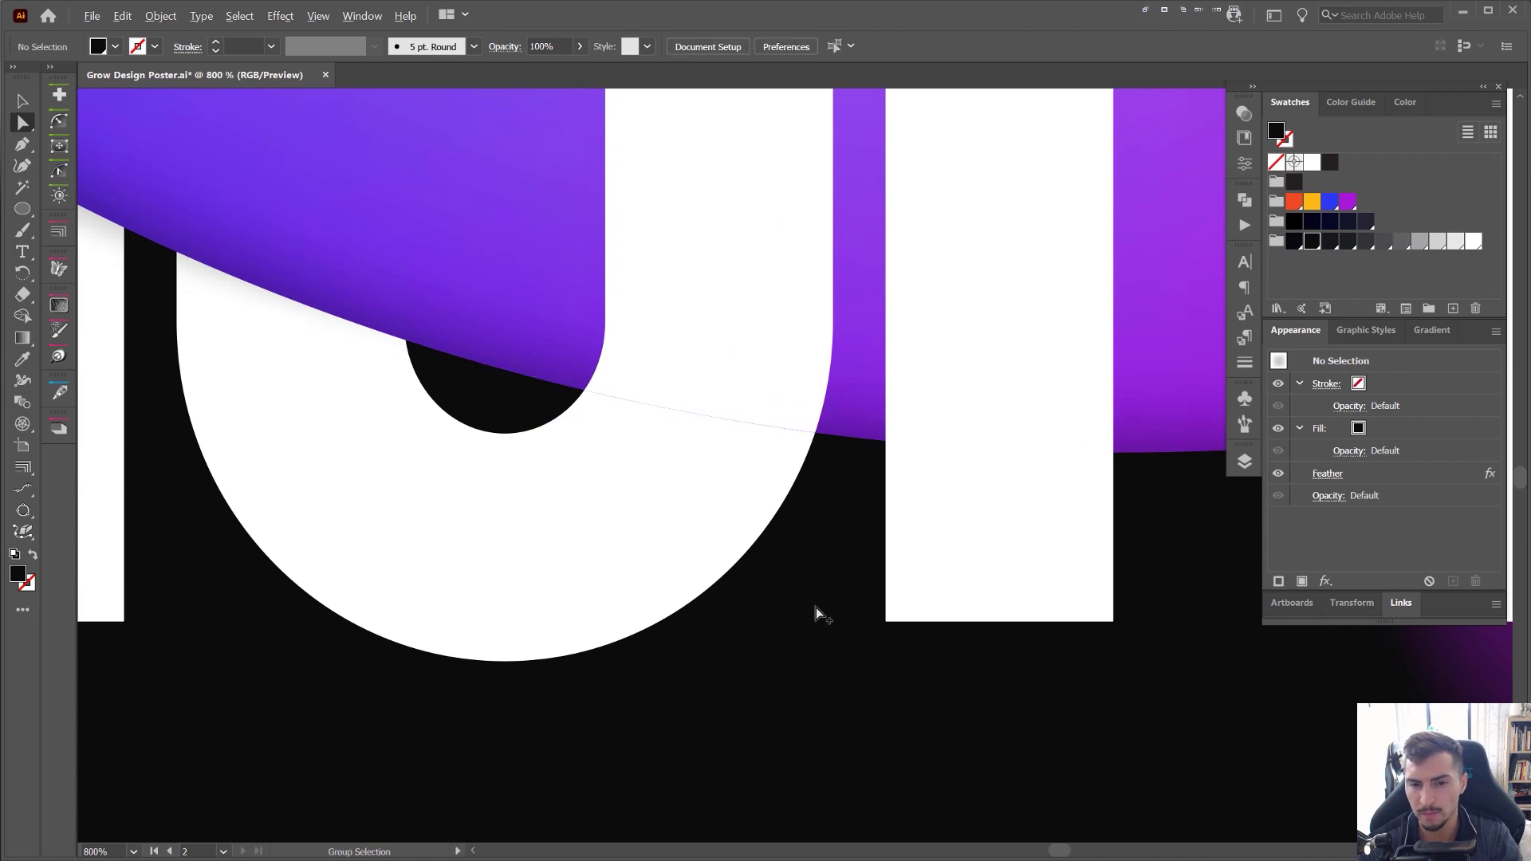
- Try shifting the front piece of the G to inspect the seam at its base, and undo the move
{"action": "scroll", "coordinate": [816, 608], "scroll_direction": "down", "scroll_amount": 3}
{"action": "scroll", "coordinate": [957, 598], "scroll_direction": "up", "scroll_amount": 3}
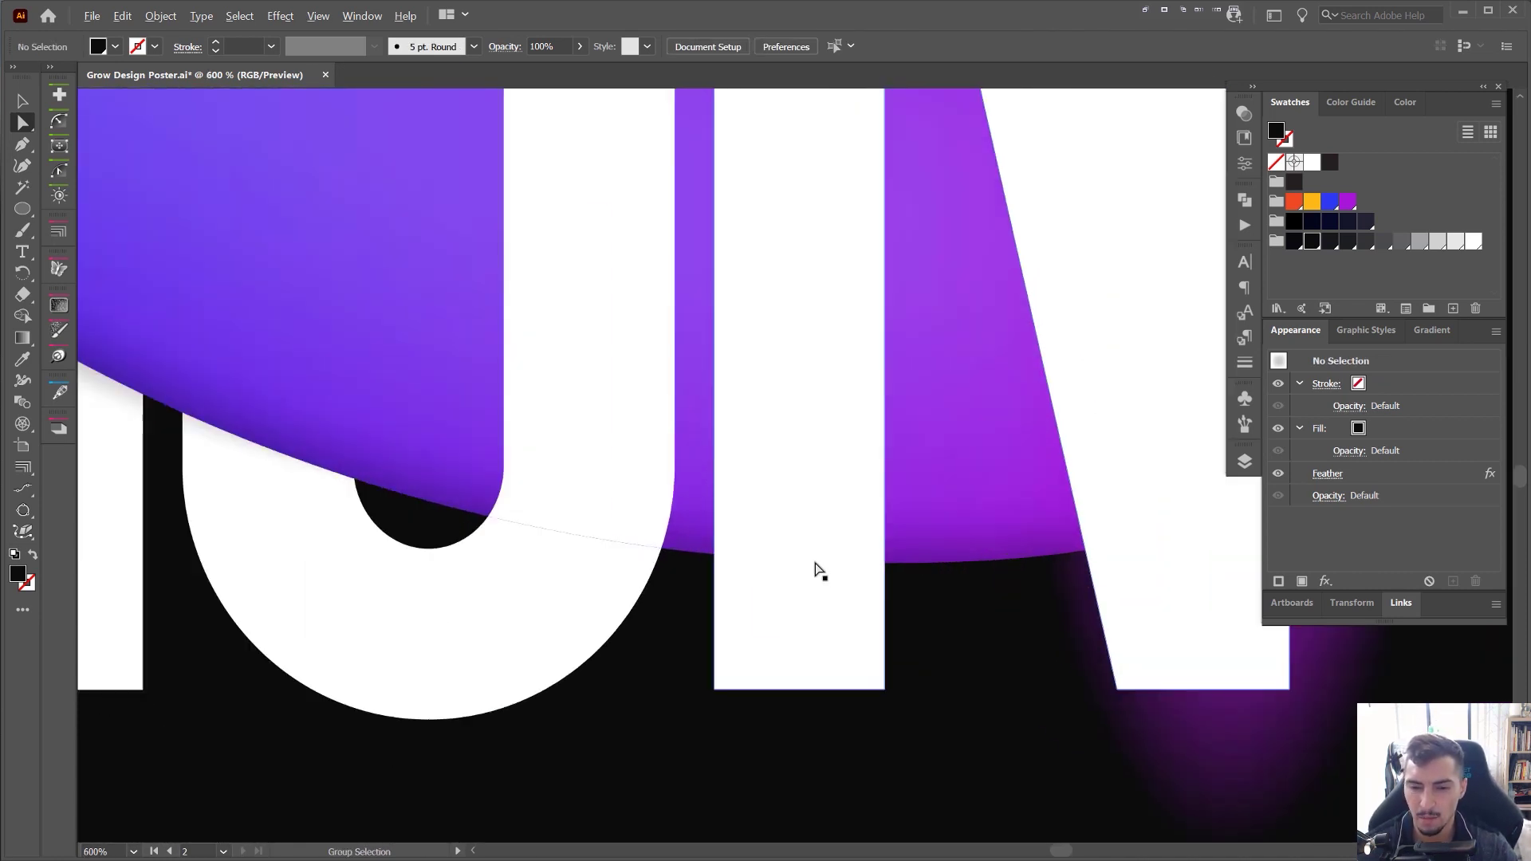
{"action": "left_click", "coordinate": [814, 600]}
{"action": "scroll", "coordinate": [926, 630], "scroll_direction": "down", "scroll_amount": 3}
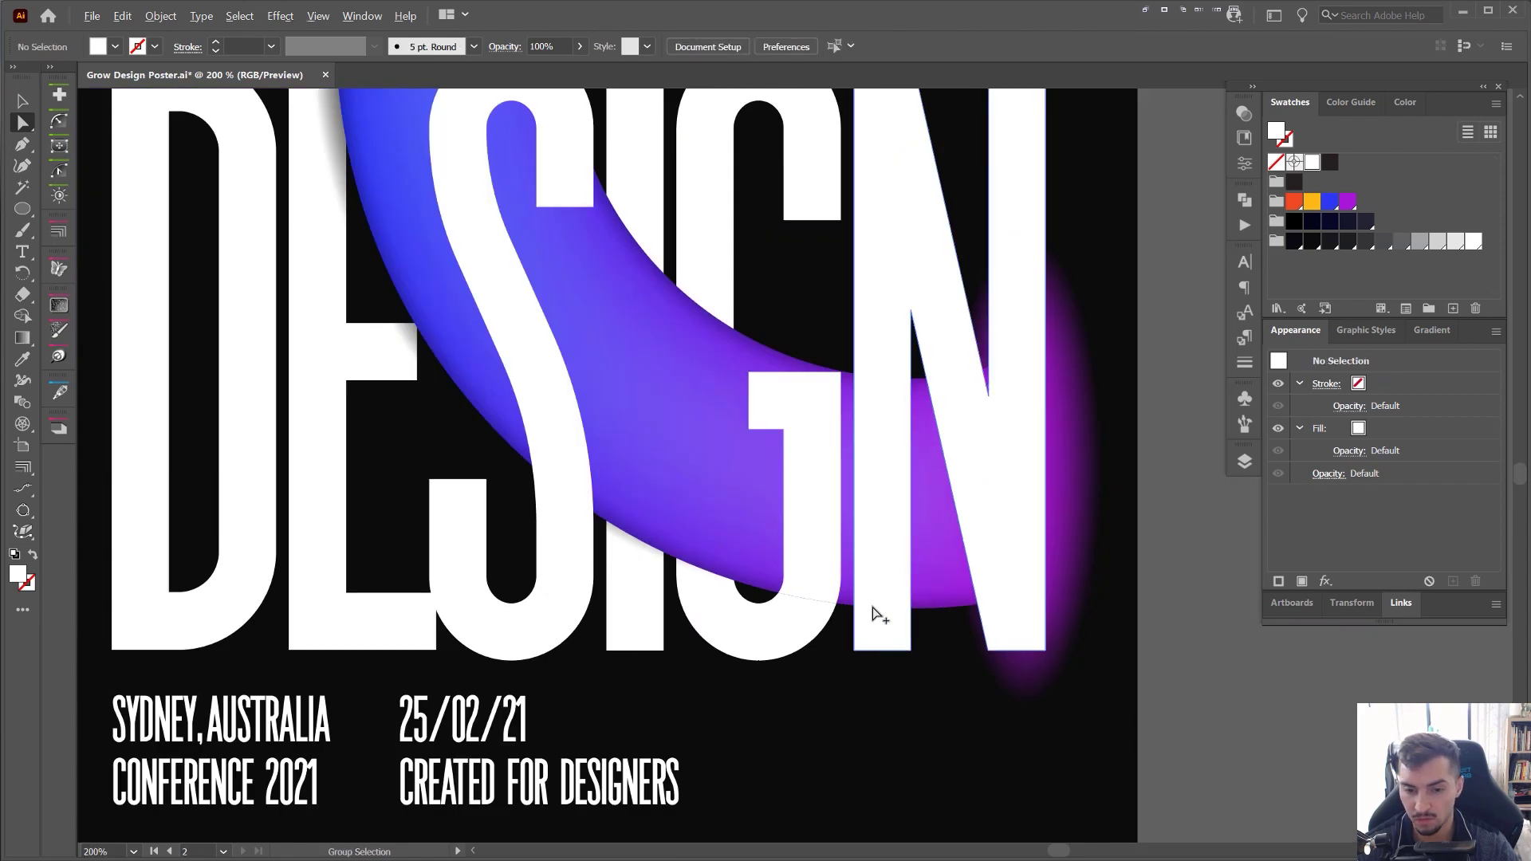
{"action": "scroll", "coordinate": [878, 615], "scroll_direction": "down", "scroll_amount": 1}
{"action": "left_click_drag", "start_coordinate": [810, 466], "coordinate": [745, 461]}
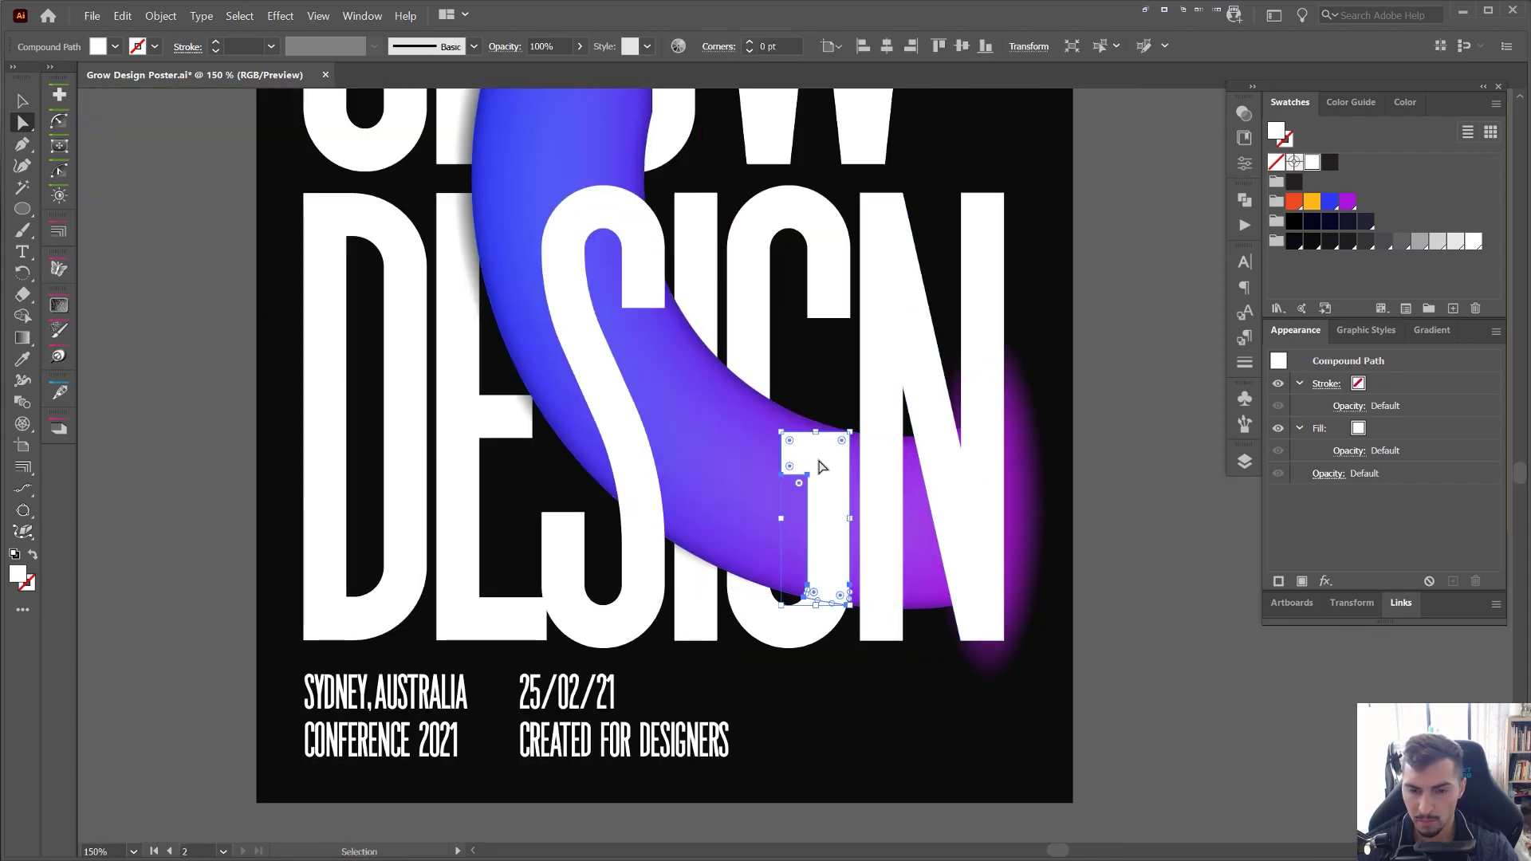
{"action": "scroll", "coordinate": [745, 461], "scroll_direction": "up", "scroll_amount": 2}
{"action": "left_click_drag", "start_coordinate": [843, 539], "coordinate": [818, 504]}
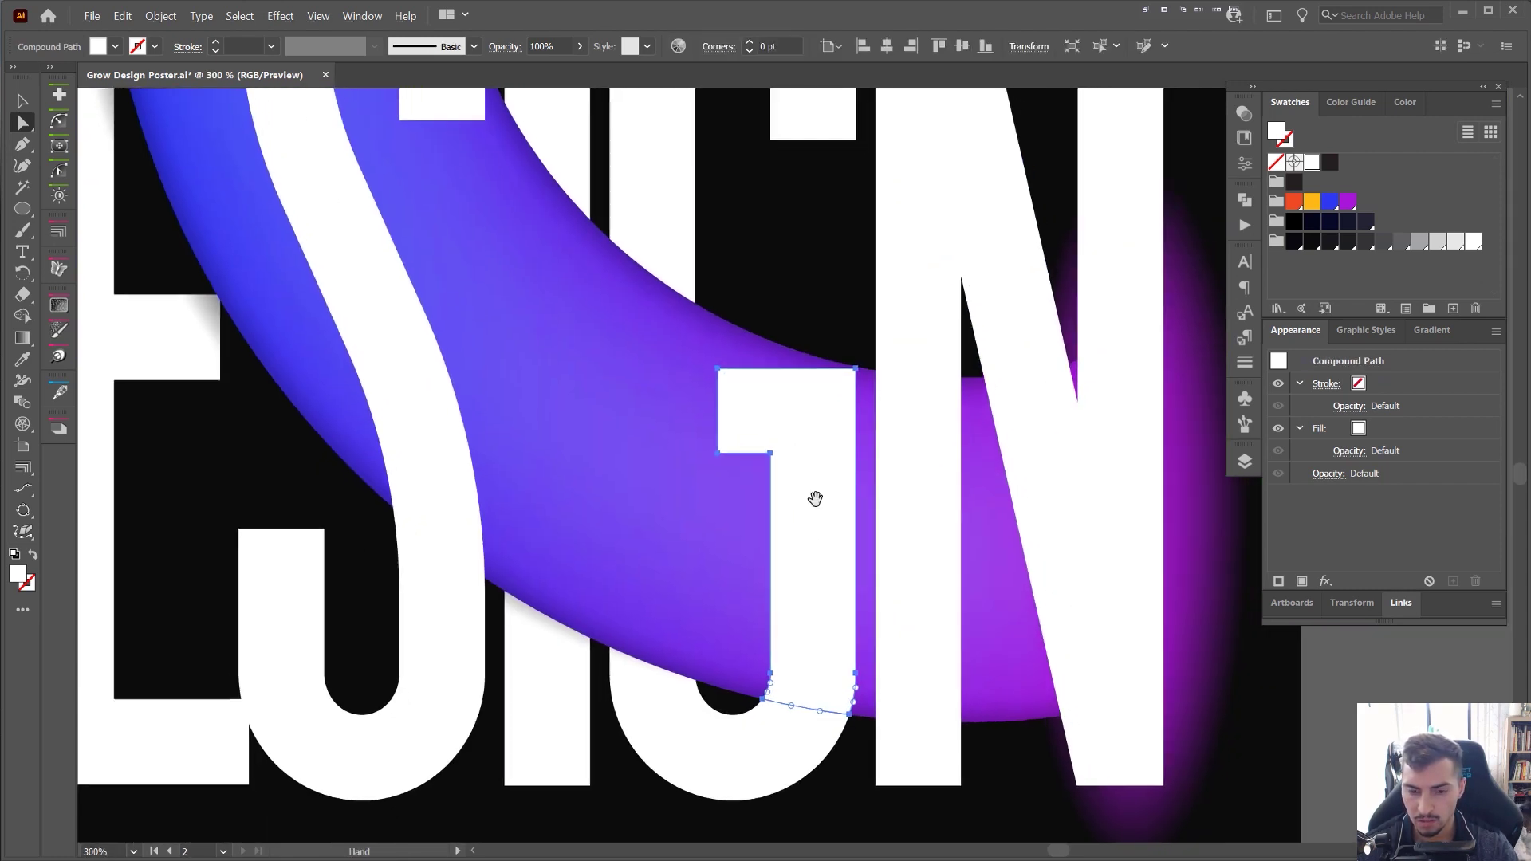
{"action": "left_click_drag", "start_coordinate": [814, 434], "coordinate": [779, 421]}
{"action": "key", "text": "ctrl+z"}
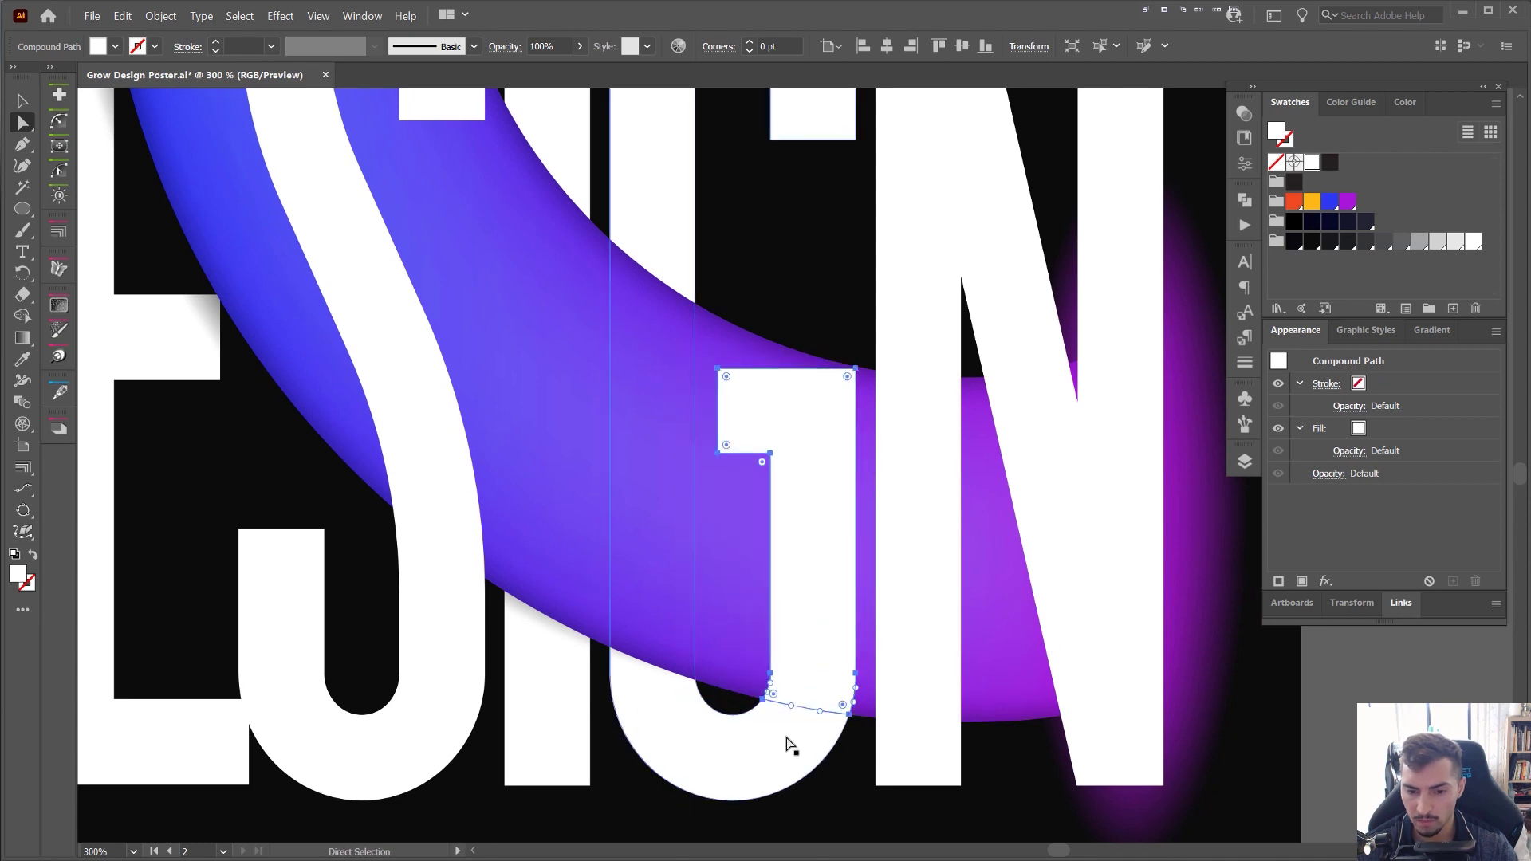
- Draw a closed Pen shape from the seam at the G's base up along its front piece and around the arm
{"action": "left_click", "coordinate": [1326, 772]}
{"action": "key", "text": "p"}
{"action": "scroll", "coordinate": [767, 703], "scroll_direction": "up", "scroll_amount": 2}
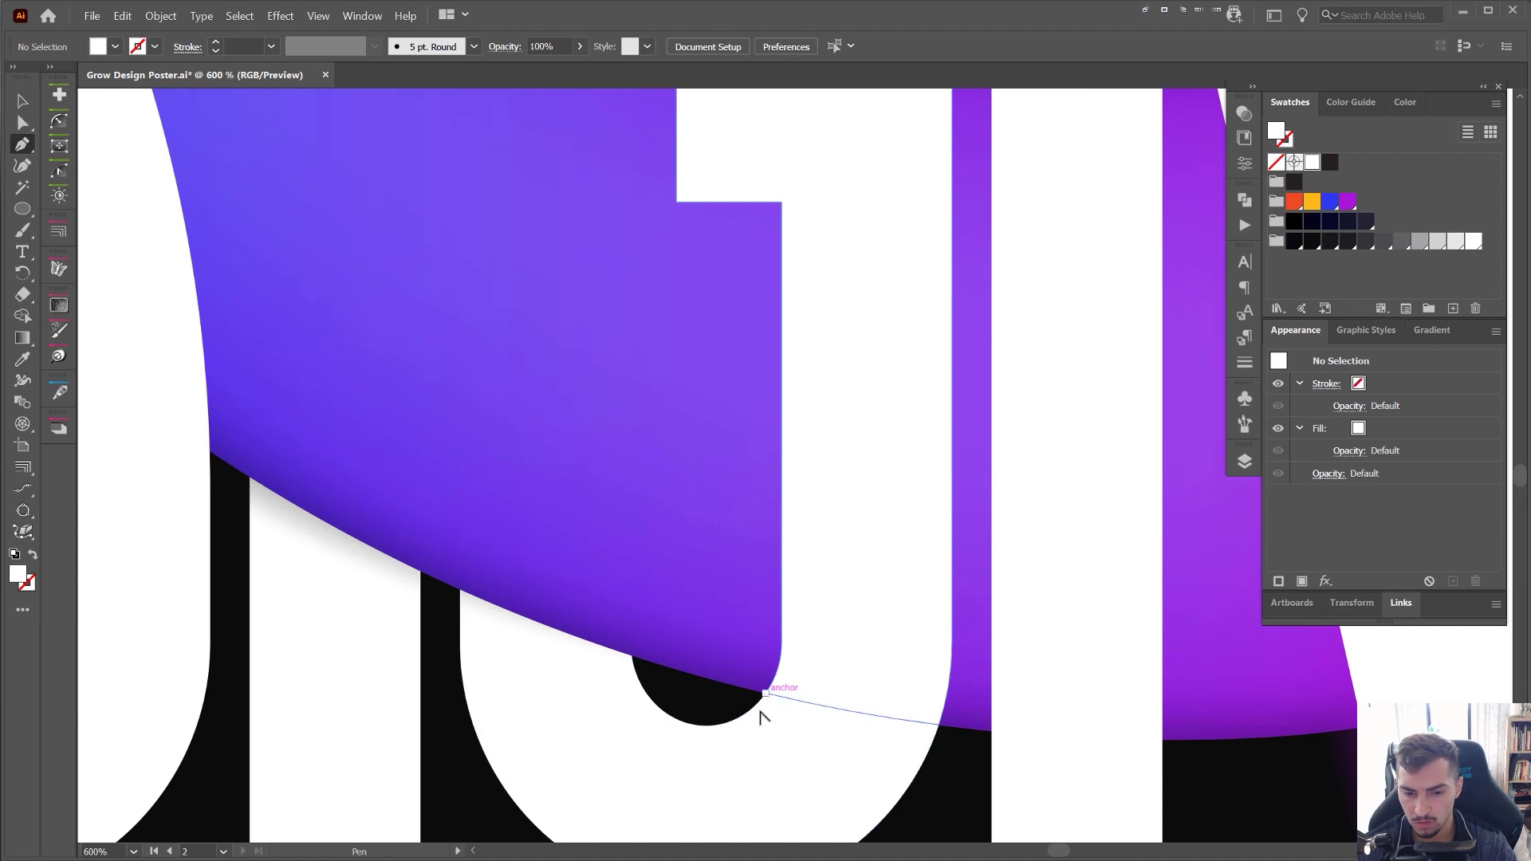
{"action": "scroll", "coordinate": [762, 712], "scroll_direction": "up", "scroll_amount": 2}
{"action": "left_click", "coordinate": [766, 673]}
{"action": "scroll", "coordinate": [736, 625], "scroll_direction": "down", "scroll_amount": 2}
{"action": "left_click_drag", "start_coordinate": [736, 595], "coordinate": [810, 410]}
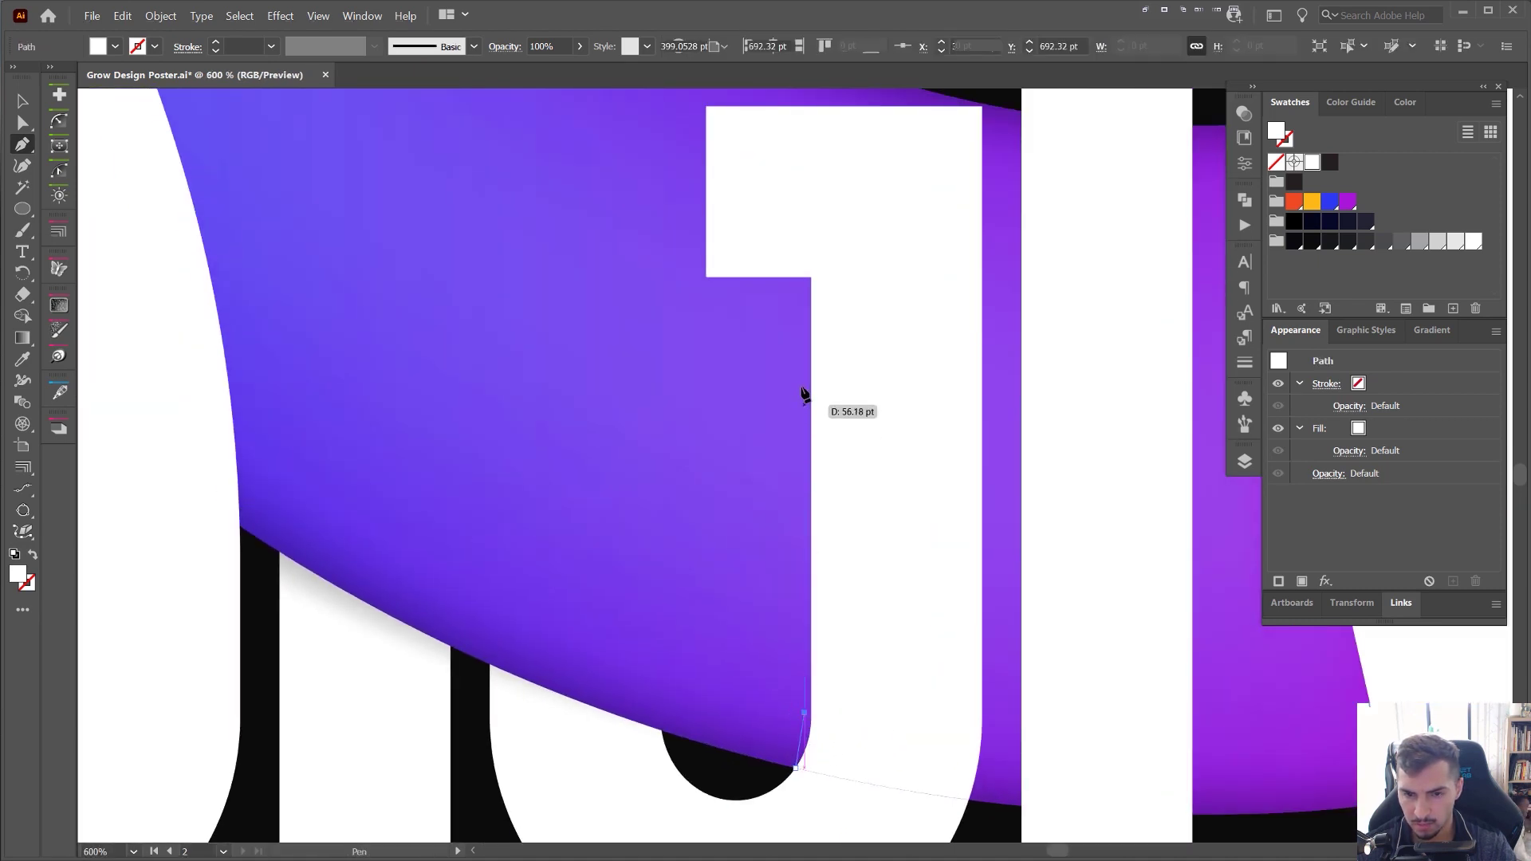
{"action": "left_click", "coordinate": [799, 295]}
{"action": "left_click", "coordinate": [697, 293], "text": "shift"}
{"action": "left_click", "coordinate": [699, 145], "text": "shift"}
{"action": "left_click", "coordinate": [855, 148], "text": "shift"}
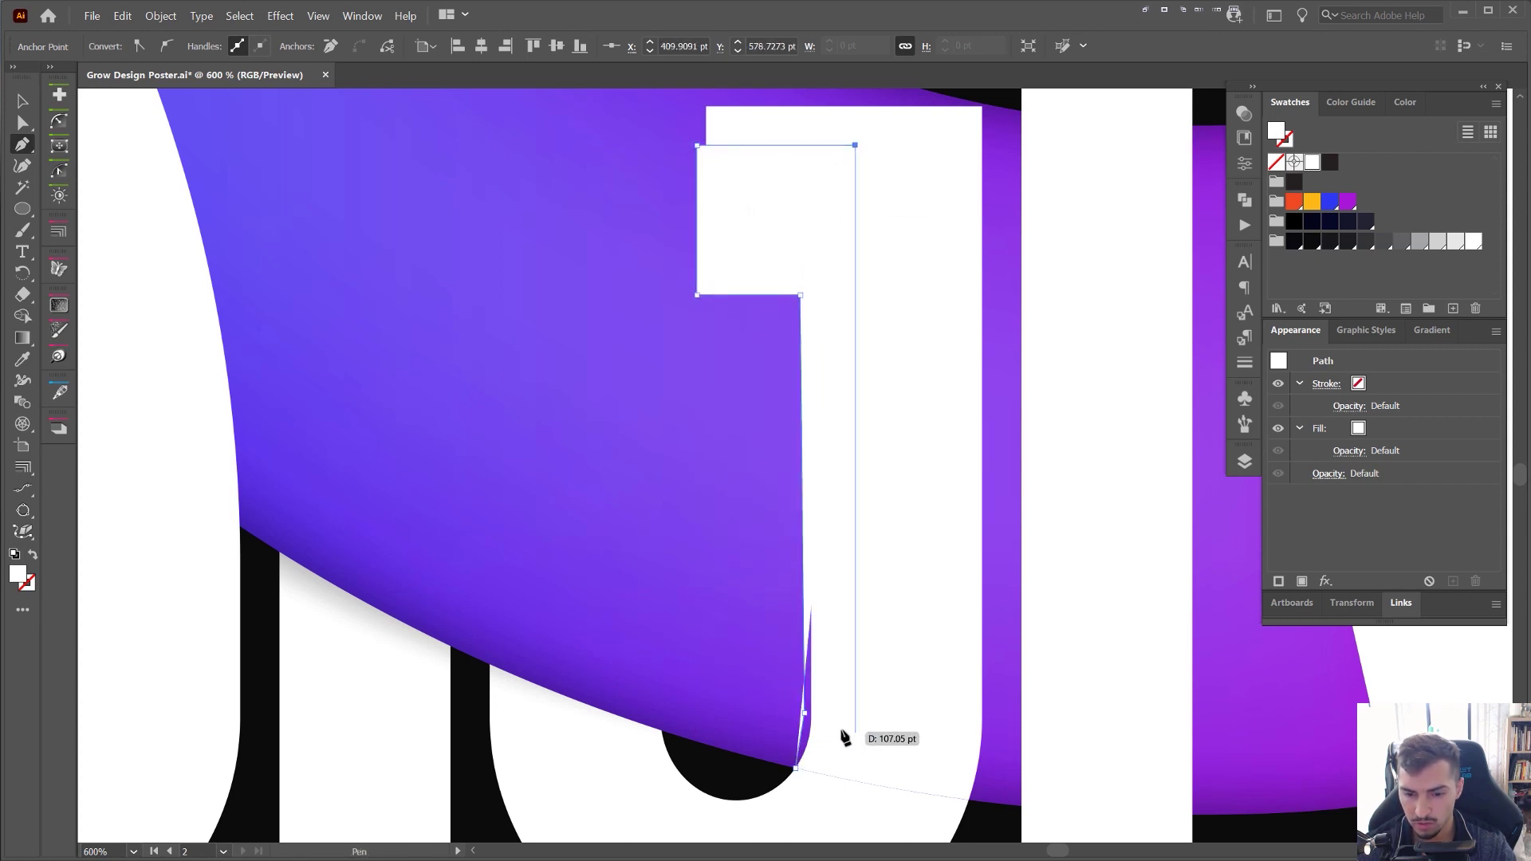
{"action": "left_click_drag", "start_coordinate": [797, 768], "coordinate": [754, 778]}
{"action": "key", "text": "v"}
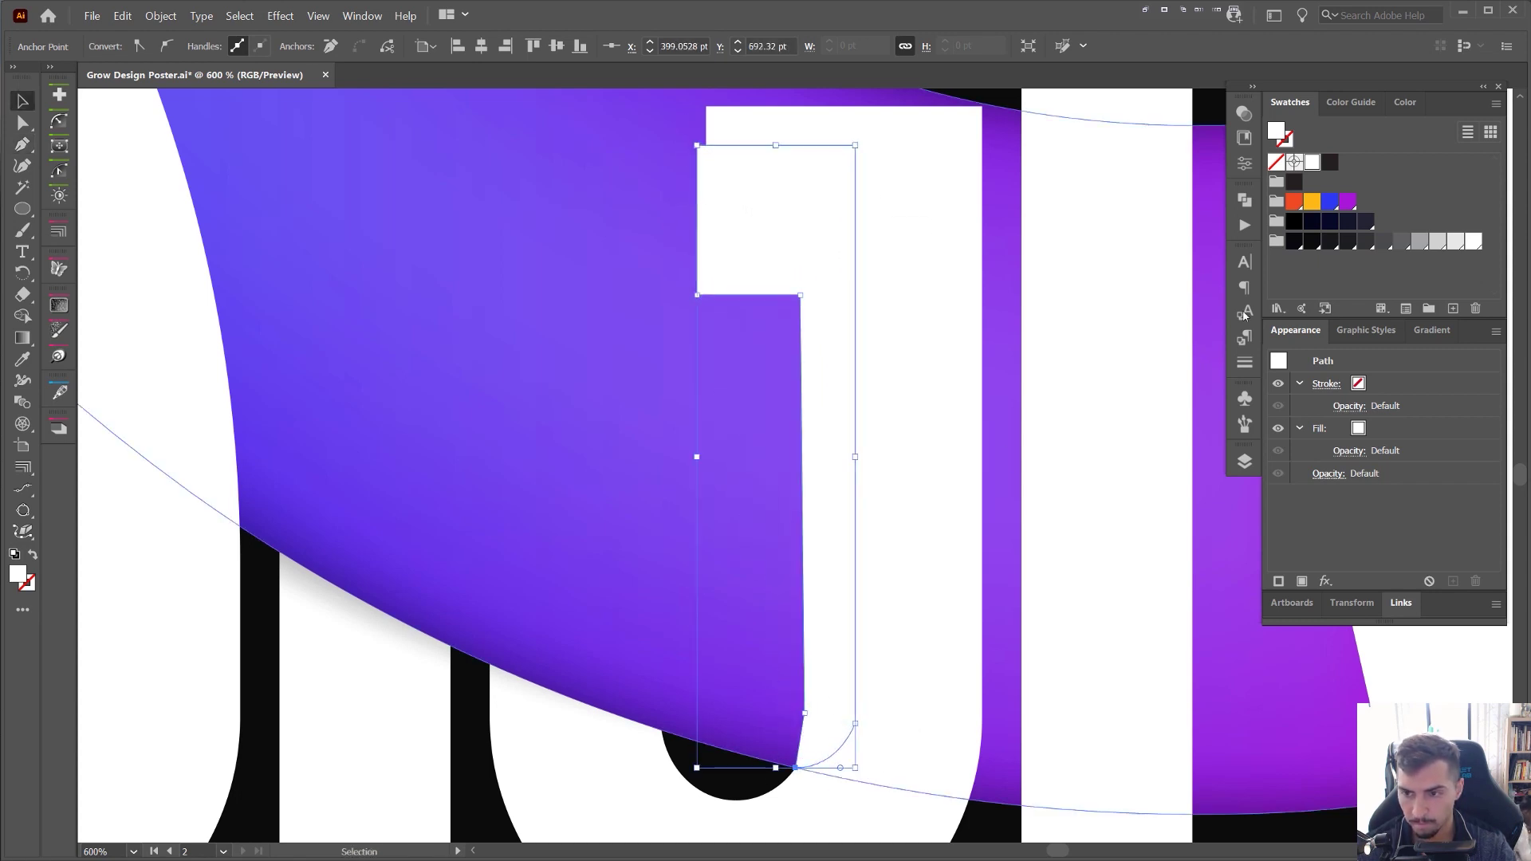
- Fill the new shape with black and apply a Feather effect with an 8 pt radius
{"action": "left_click", "coordinate": [1300, 242]}
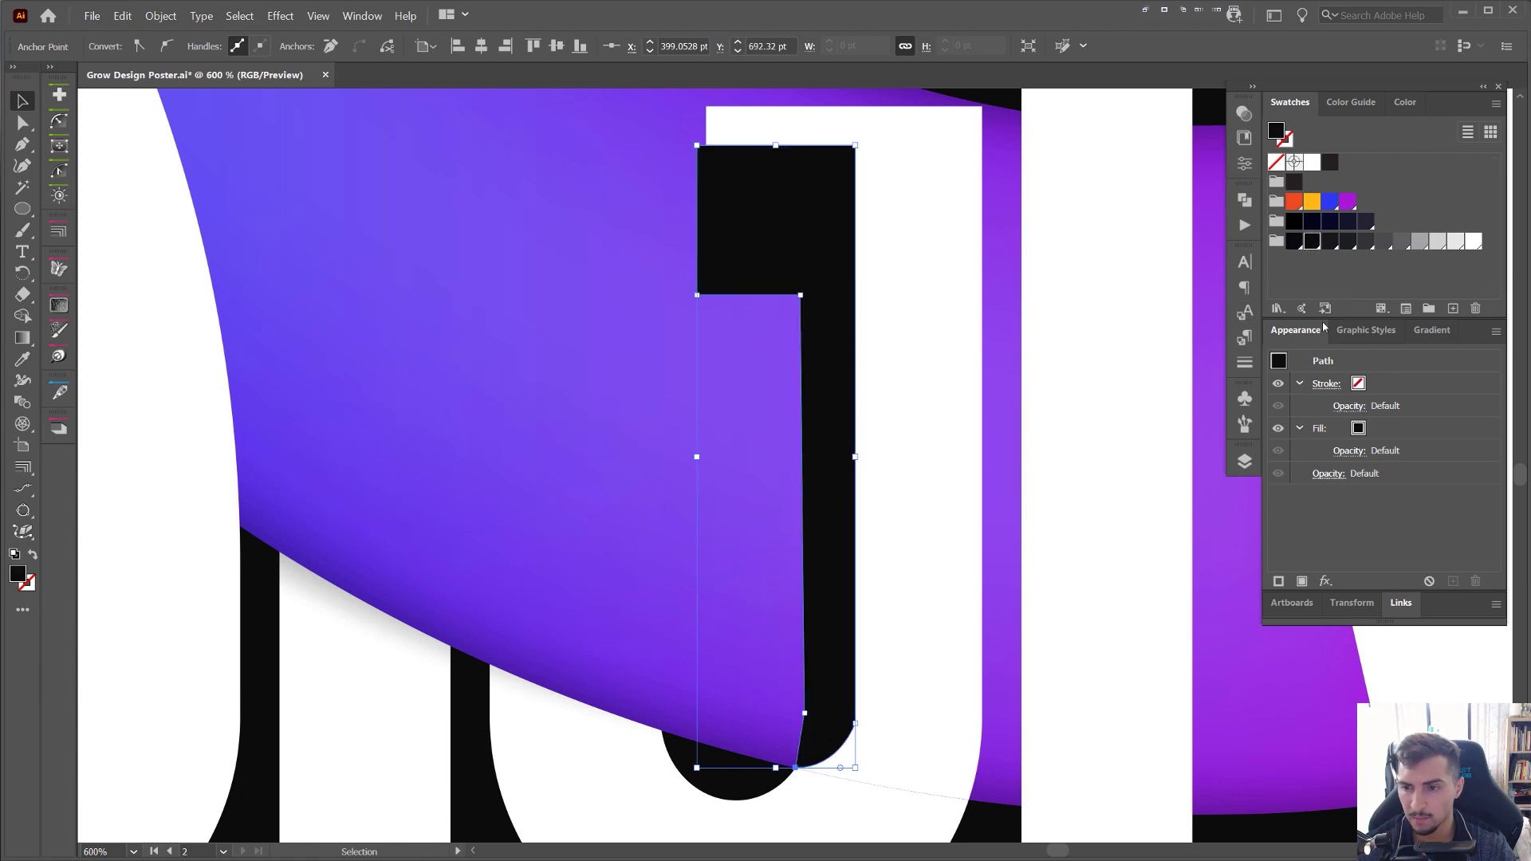
{"action": "left_click", "coordinate": [1327, 582]}
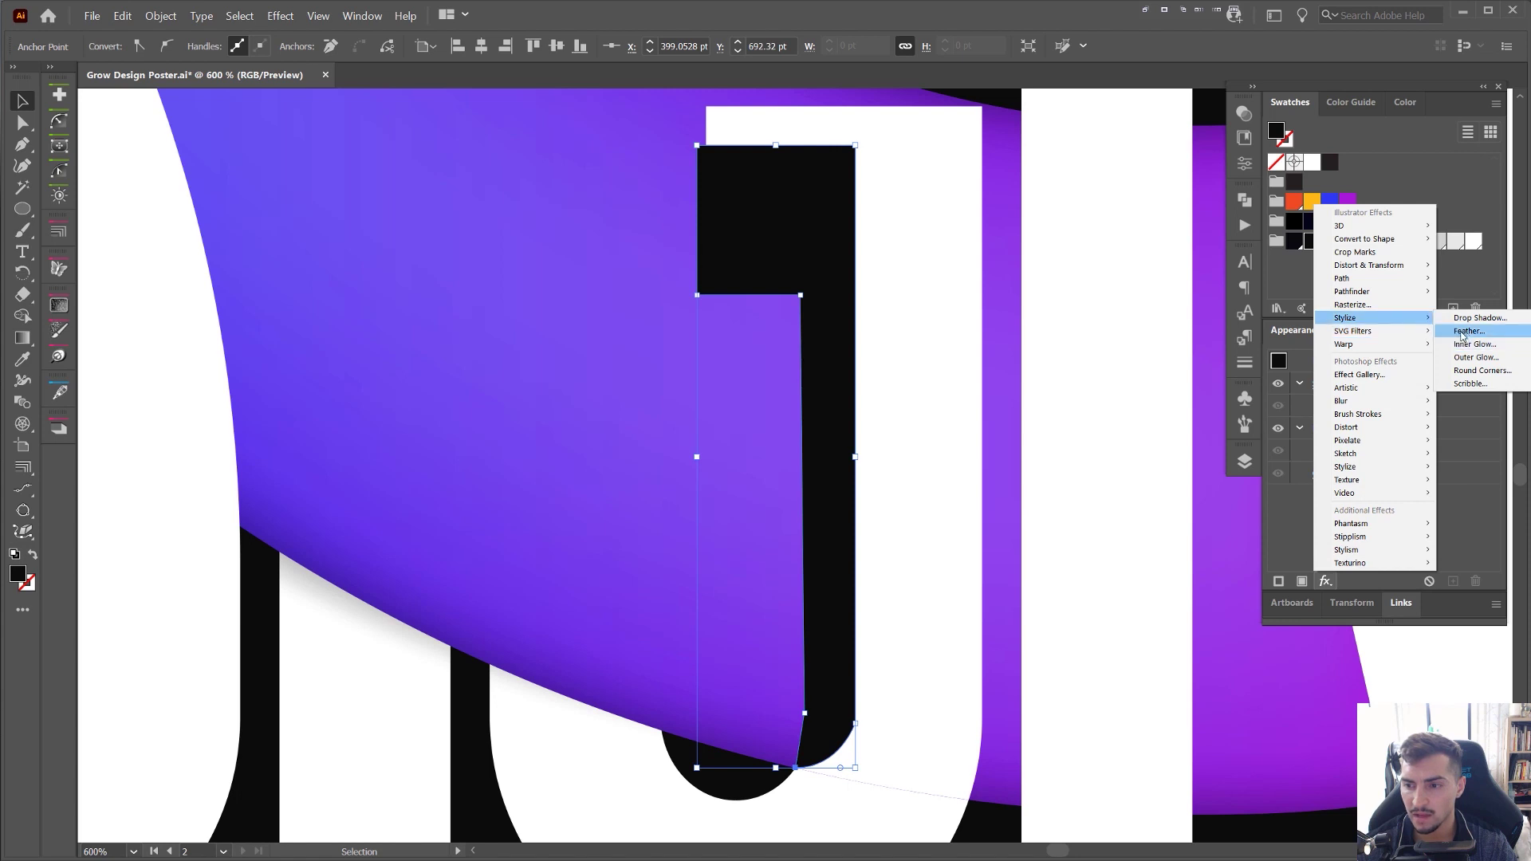
{"action": "left_click", "coordinate": [1469, 331]}
{"action": "left_click", "coordinate": [309, 399], "text": "shift"}
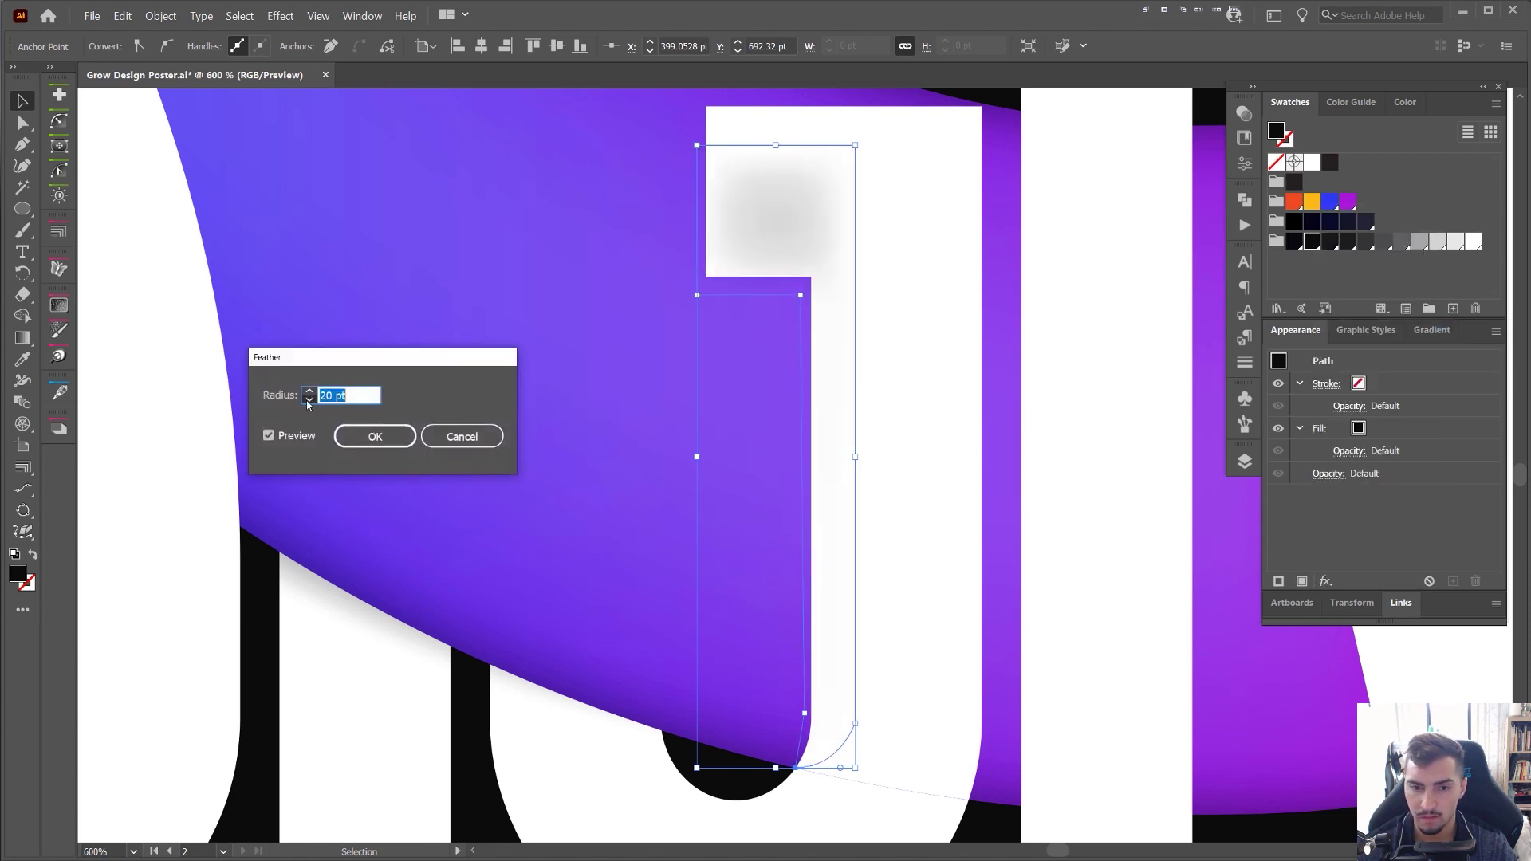
{"action": "left_click", "coordinate": [309, 400], "text": "shift"}
{"action": "left_click", "coordinate": [309, 399], "text": "shift"}
{"action": "left_click", "coordinate": [312, 391]}
{"action": "left_click", "coordinate": [312, 391], "text": "shift"}
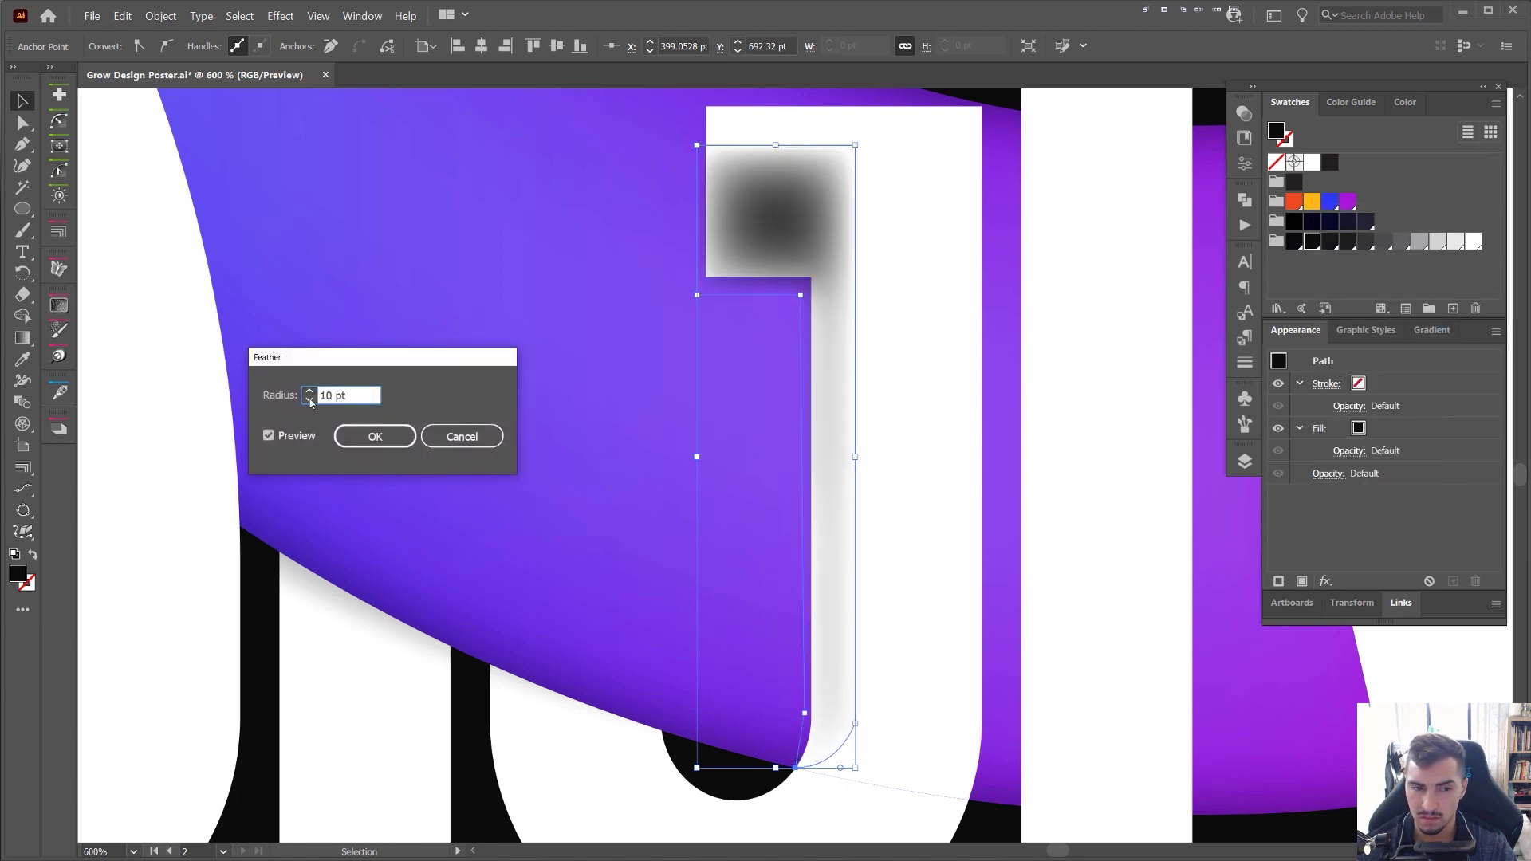
{"action": "left_click", "coordinate": [310, 401]}
{"action": "left_click", "coordinate": [310, 400]}
{"action": "left_click", "coordinate": [310, 401]}
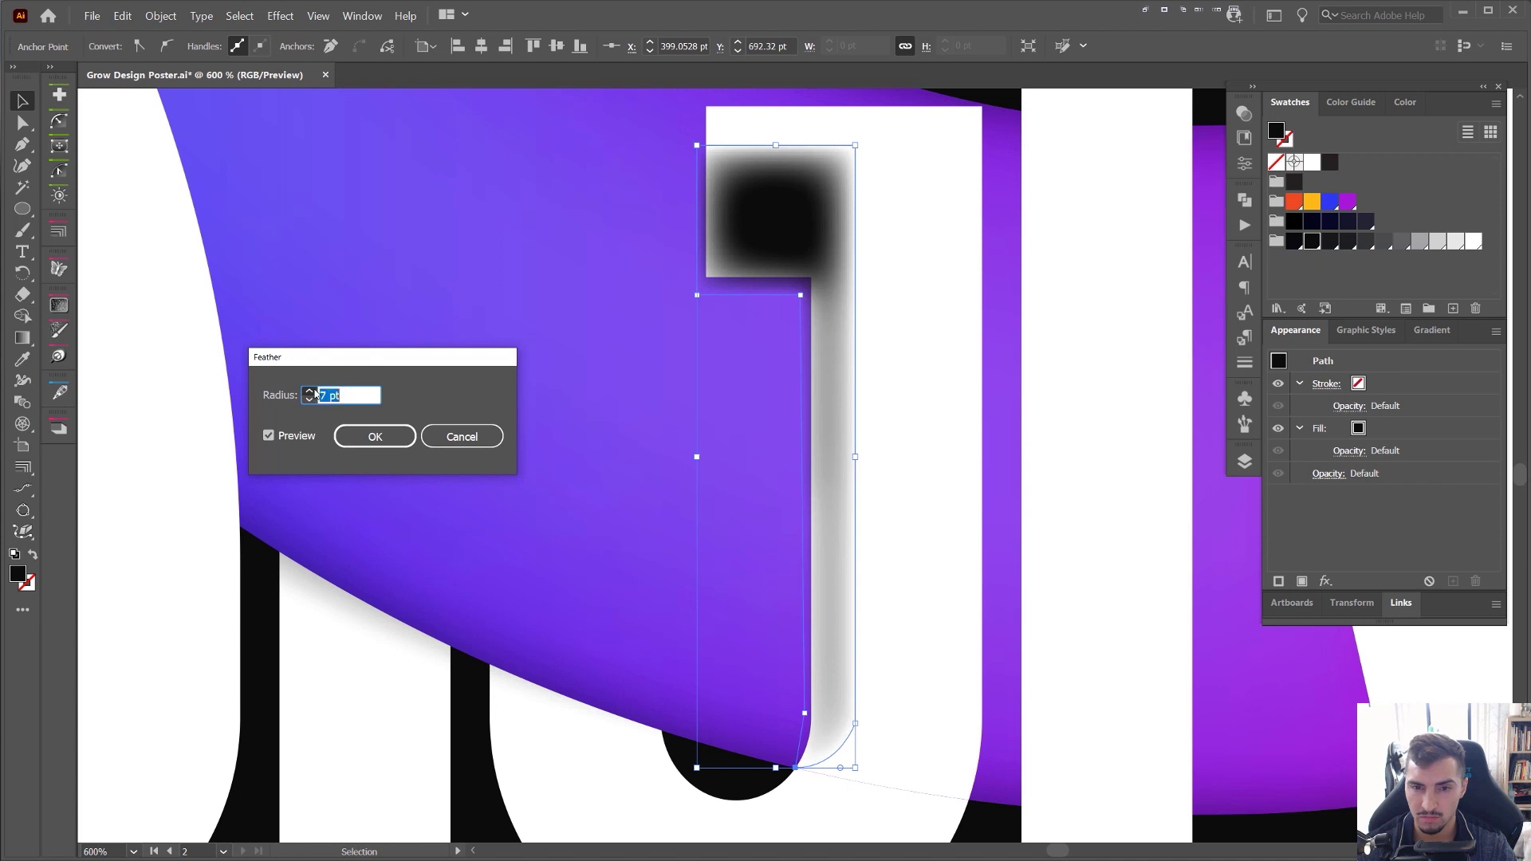
{"action": "left_click", "coordinate": [315, 392]}
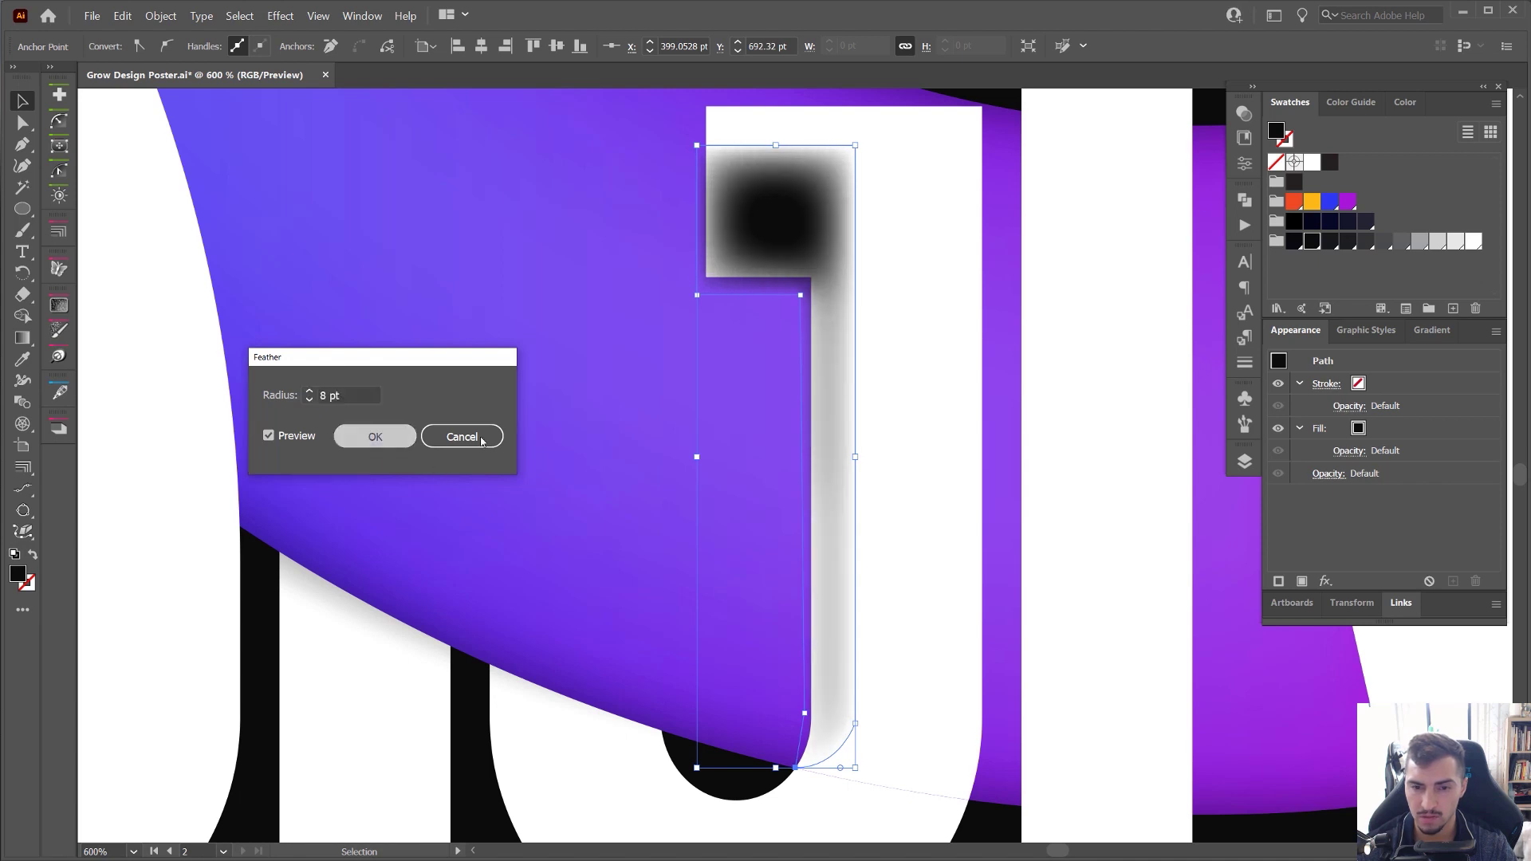
{"action": "left_click", "coordinate": [375, 436]}
- Send the feathered shape behind the G's front piece and shift it slightly down and to the left
{"action": "key", "text": "v"}
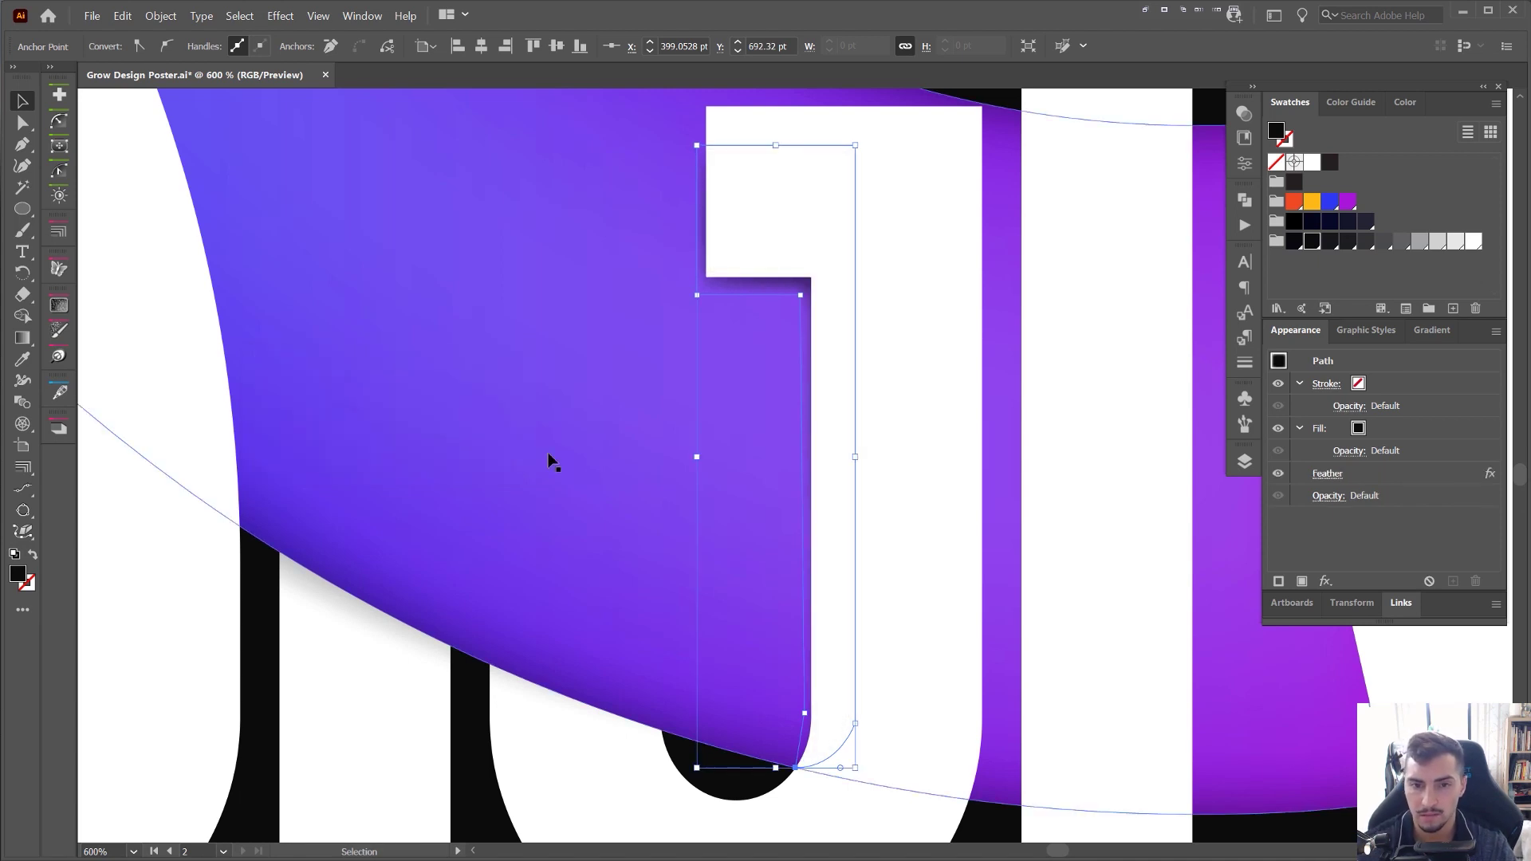
{"action": "key", "text": "a"}
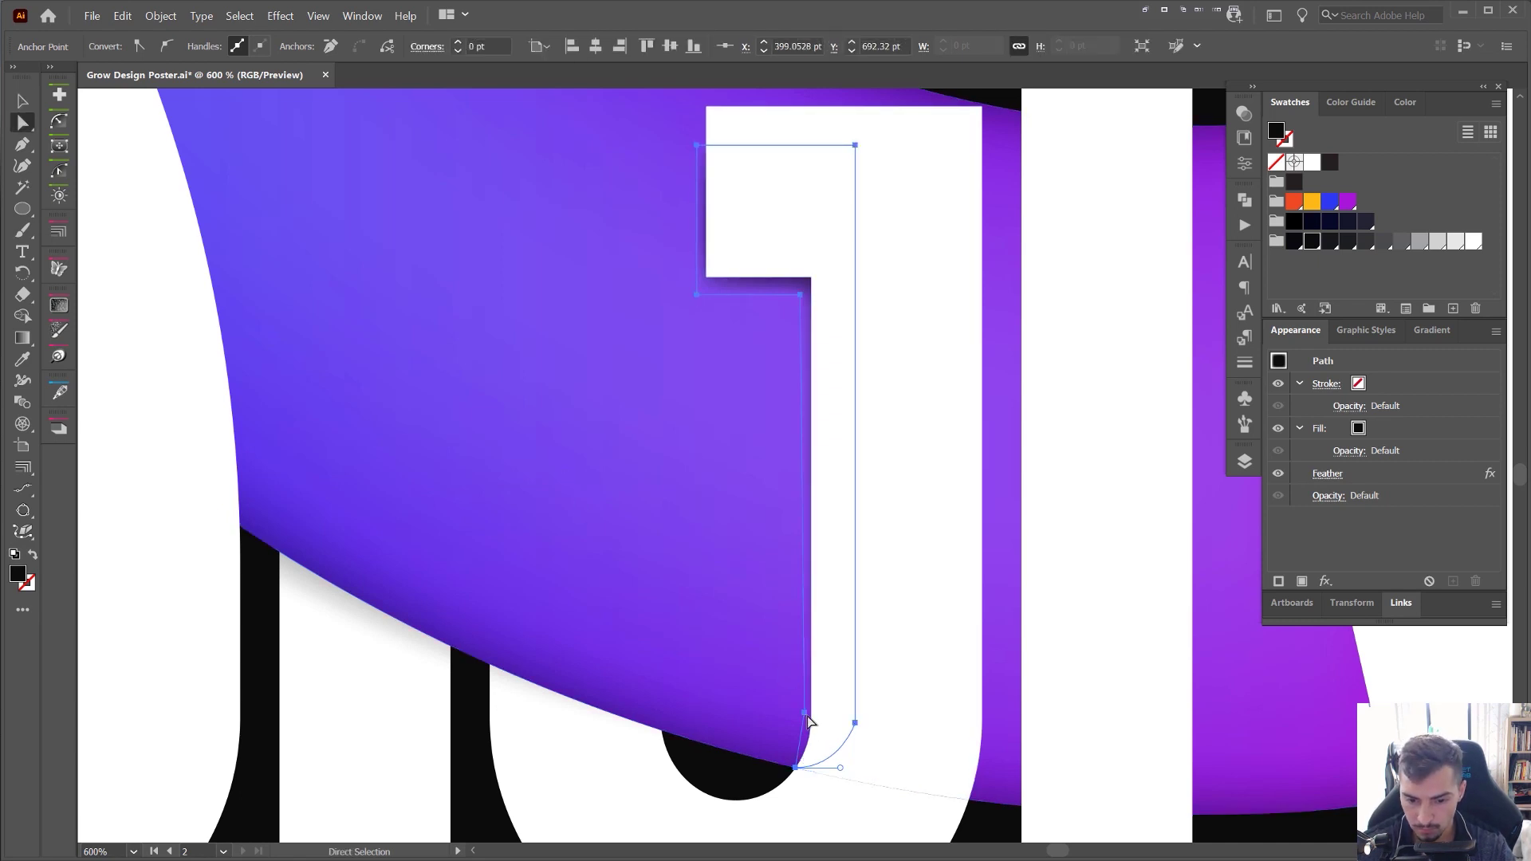
{"action": "left_click_drag", "start_coordinate": [795, 771], "coordinate": [780, 778]}
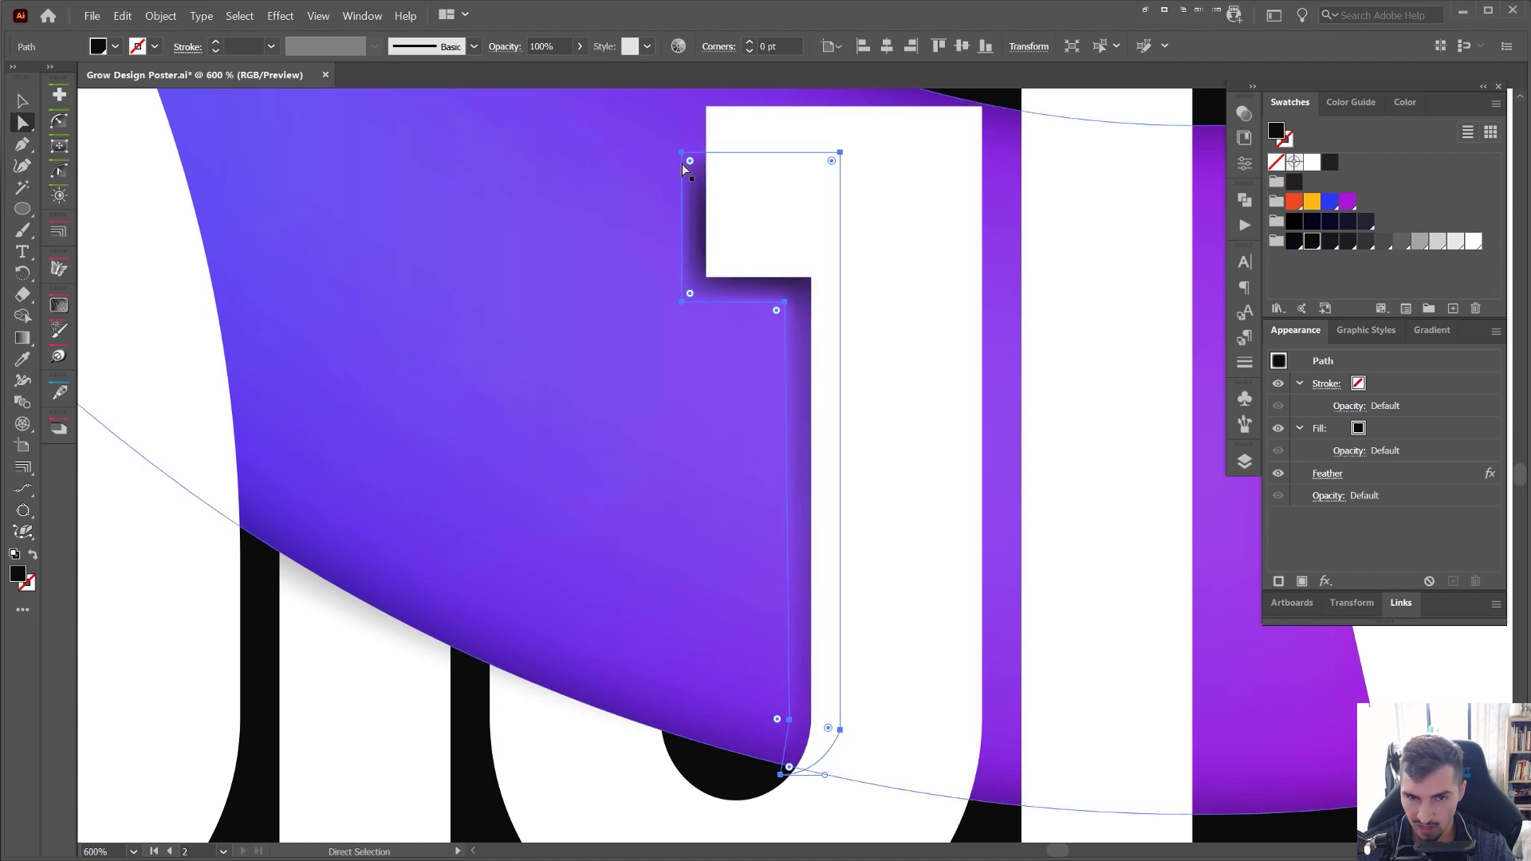
- Move the two left anchor points of the G's shadow slightly right to narrow the shadow beside the arm
{"action": "left_click", "coordinate": [682, 152]}
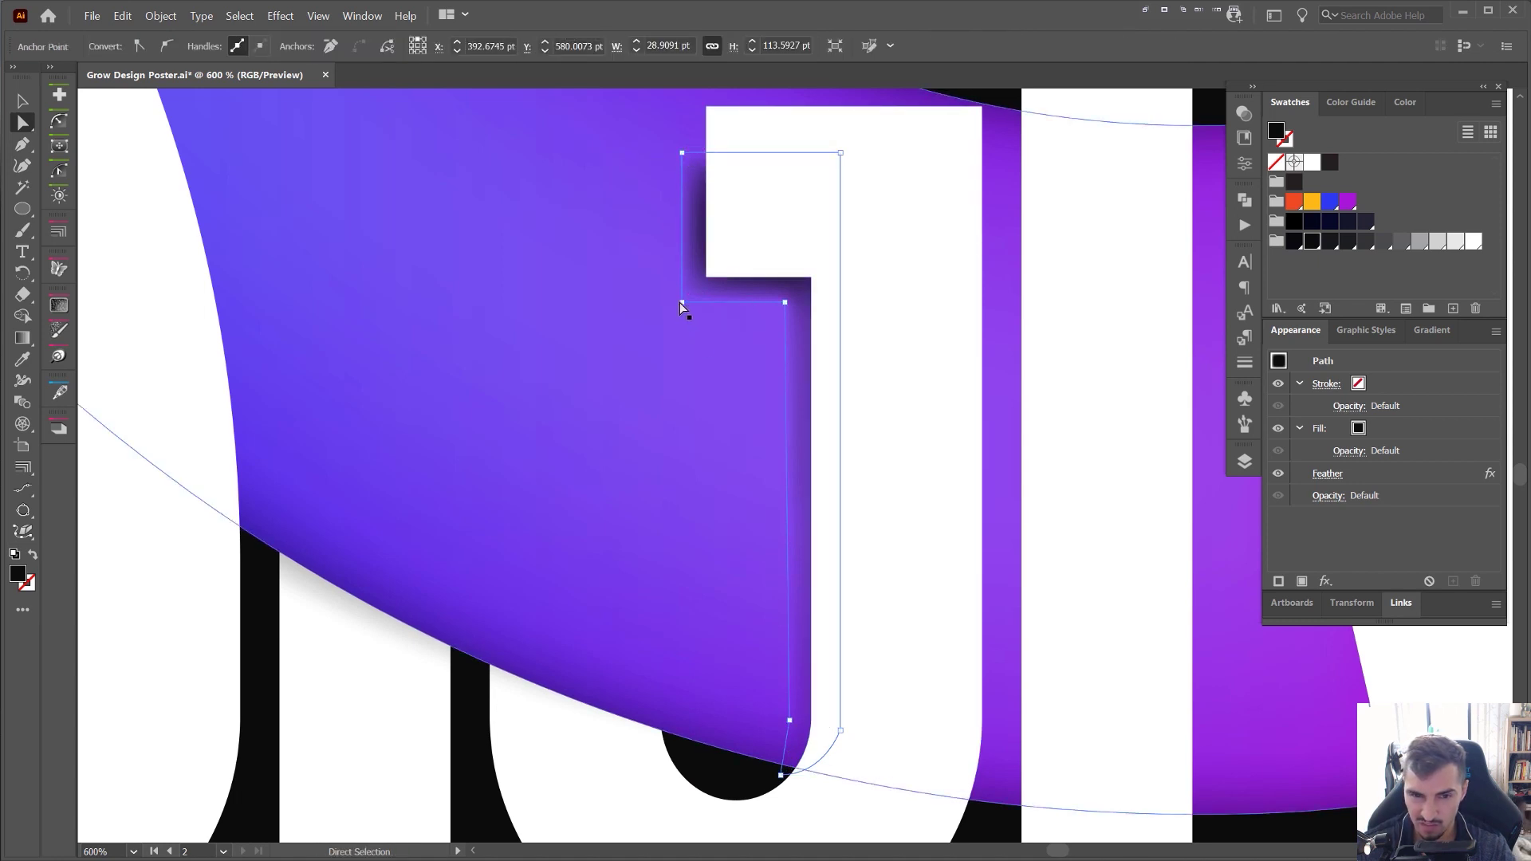
{"action": "left_click", "coordinate": [682, 303]}
{"action": "left_click", "coordinate": [686, 153], "text": "shift"}
{"action": "key", "text": "shift+Right"}
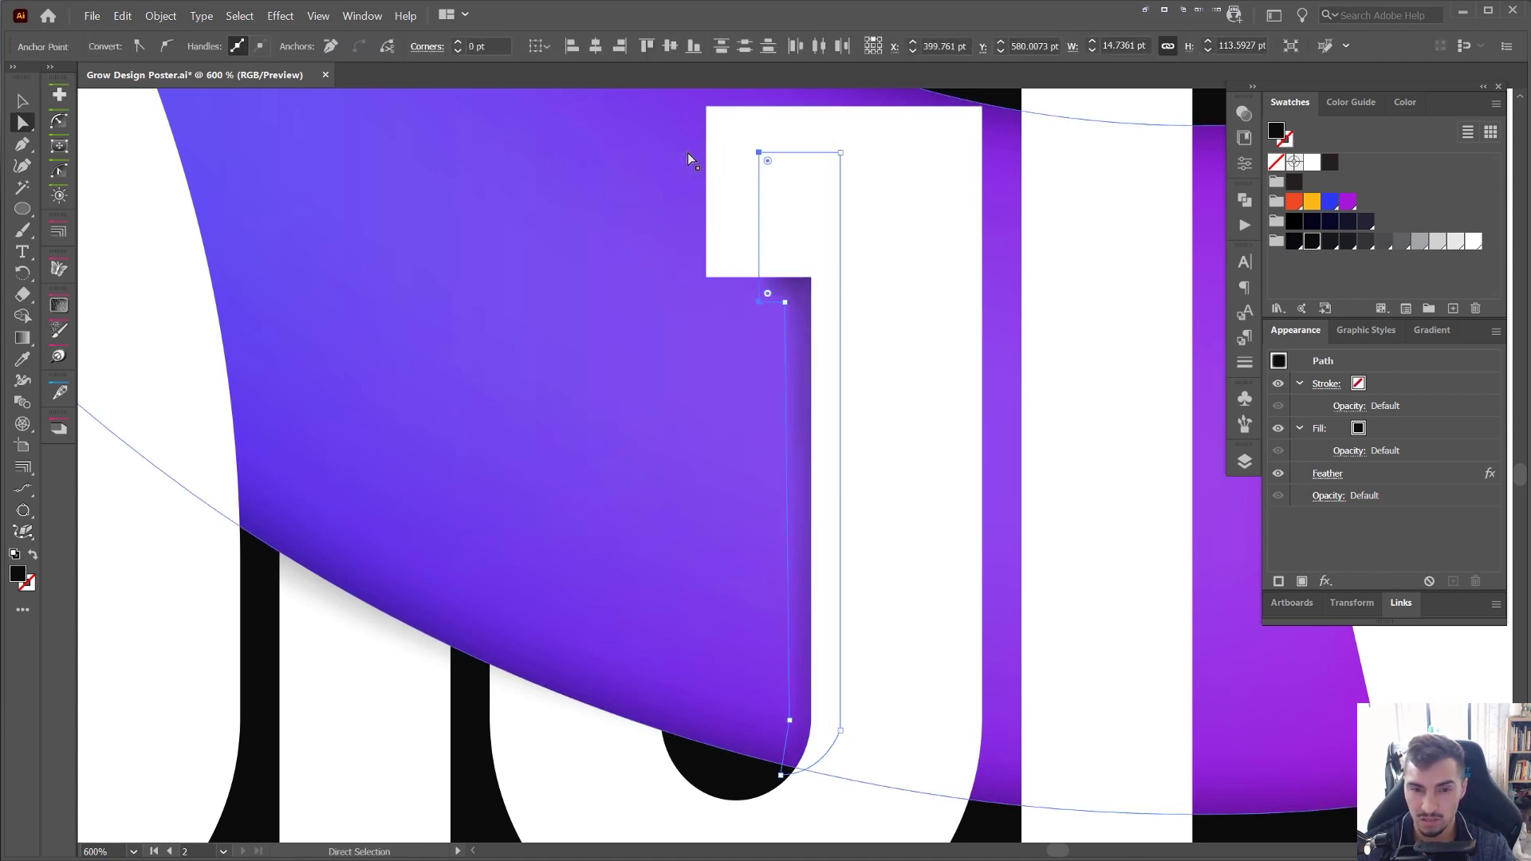
{"action": "key", "text": "ctrl+shift+z"}
{"action": "key", "text": "ctrl+z"}
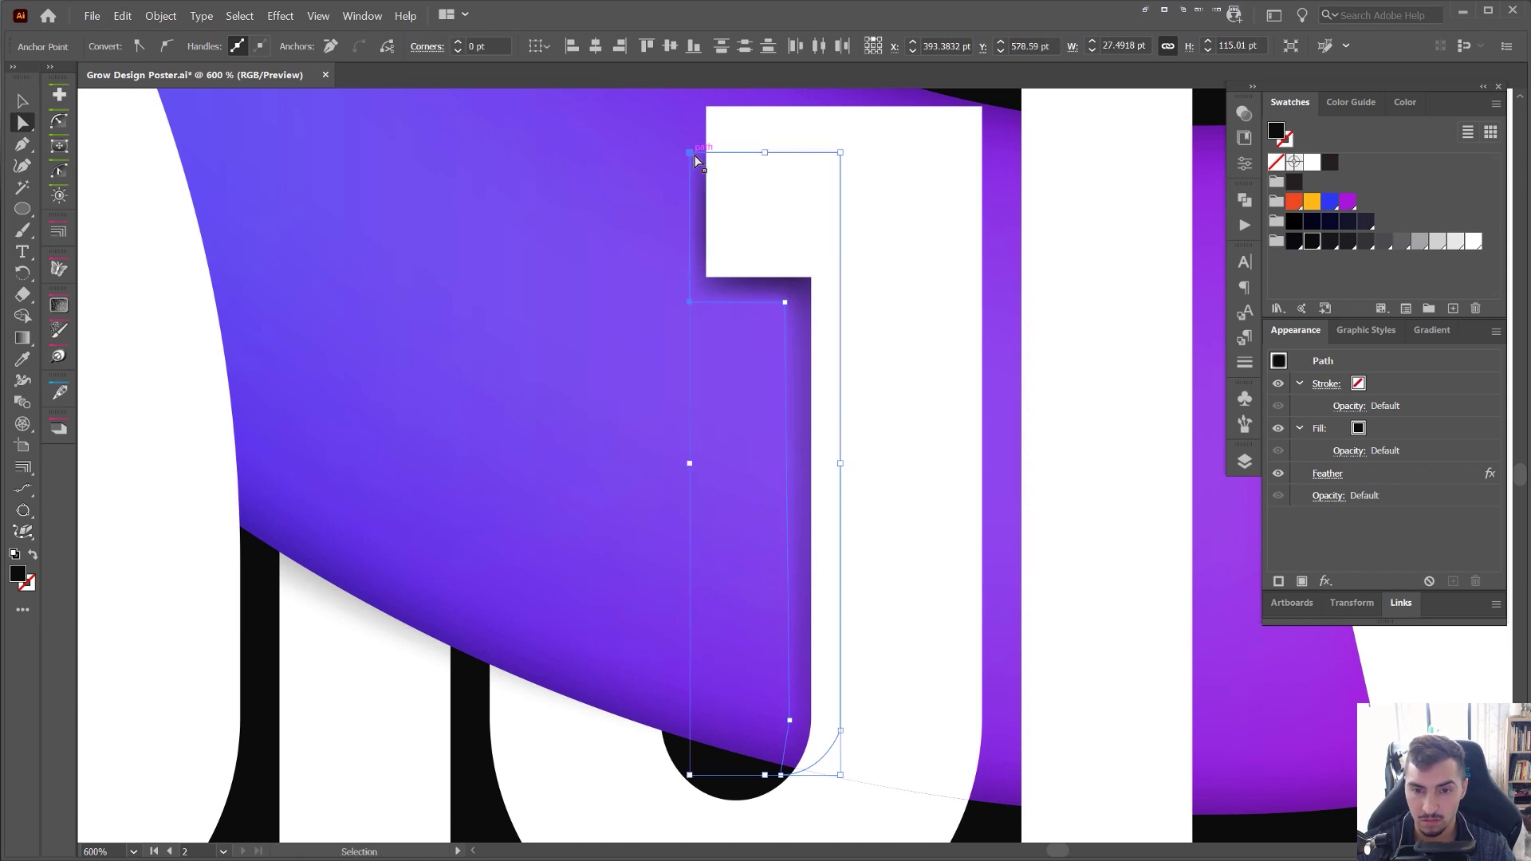
- Check the G shadow's Feather settings, keep the 8 pt radius, and deselect the shape to review the letter
{"action": "left_click", "coordinate": [787, 304]}
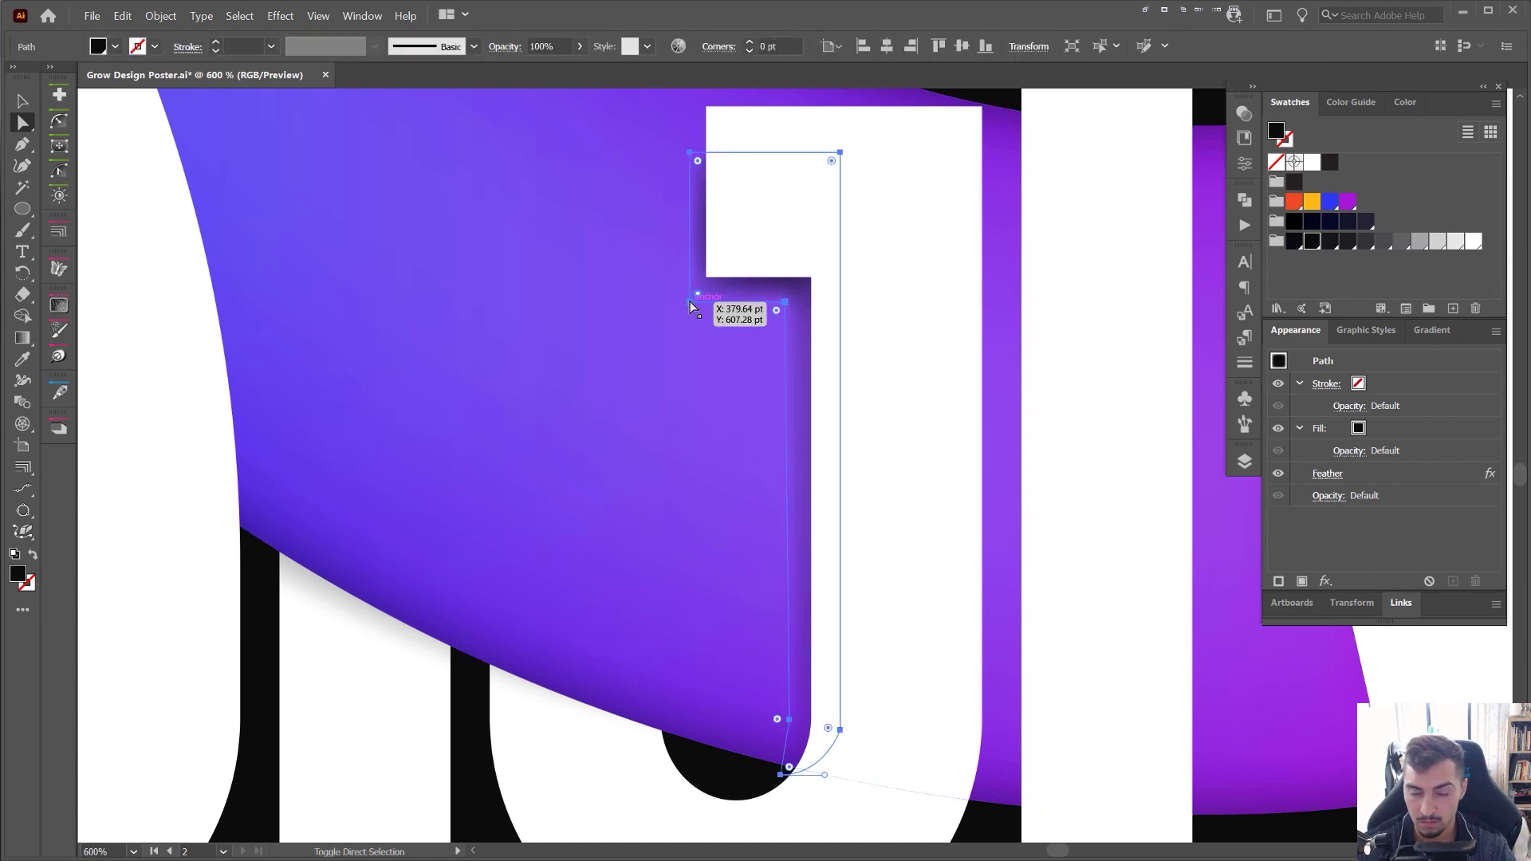
{"action": "left_click", "coordinate": [1330, 474]}
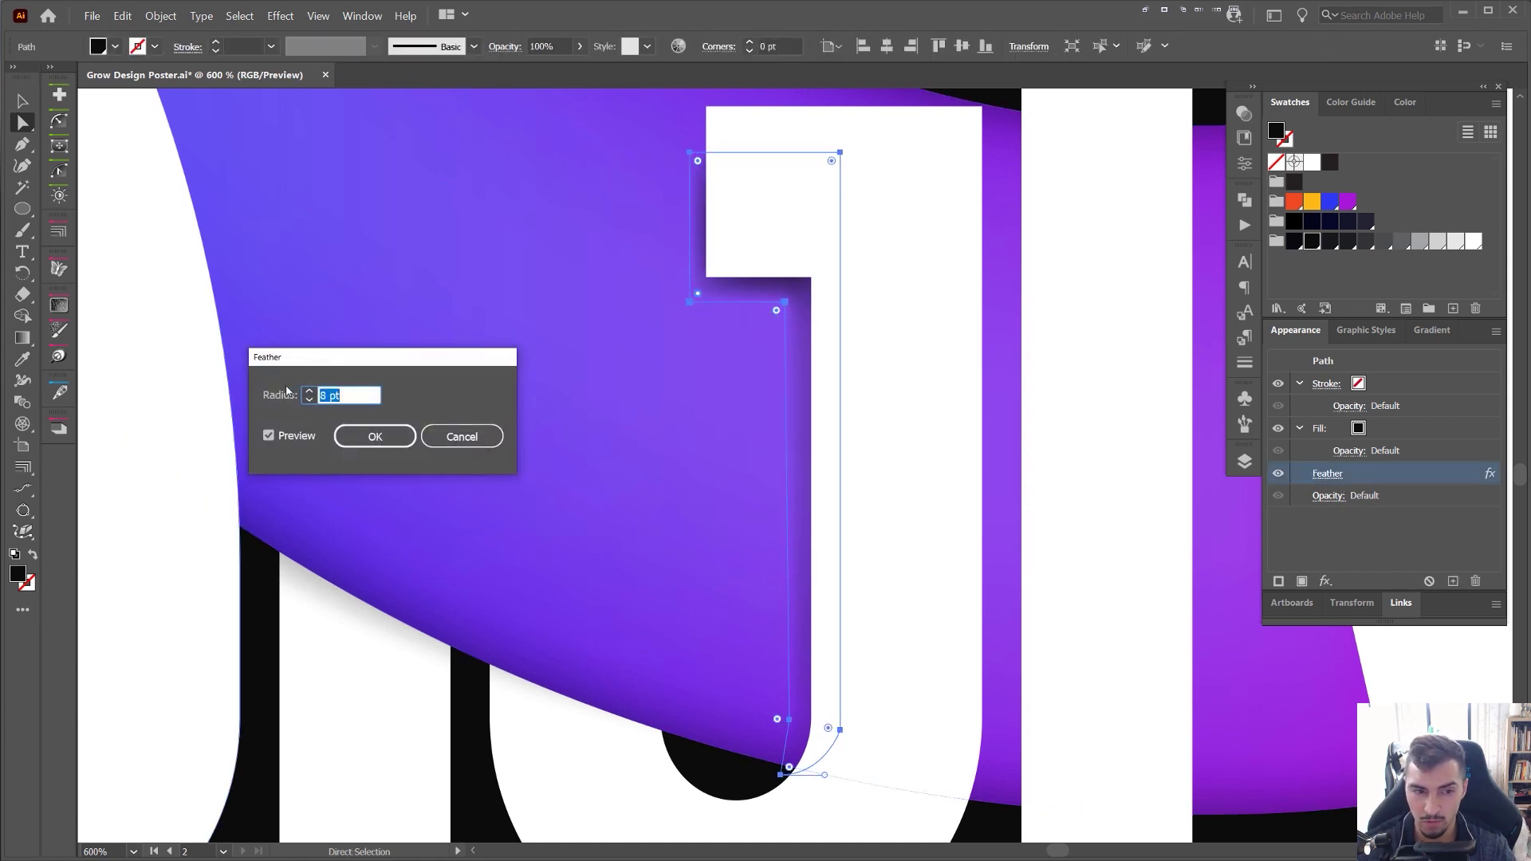
{"action": "left_click", "coordinate": [364, 436]}
{"action": "scroll", "coordinate": [786, 292], "scroll_direction": "up", "scroll_amount": 4}
{"action": "scroll", "coordinate": [788, 292], "scroll_direction": "down", "scroll_amount": 7}
{"action": "left_click", "coordinate": [1159, 686]}
{"action": "key", "text": "v"}
{"action": "key", "text": "ctrl+minus"}
{"action": "key", "text": "ctrl+minus"}
{"action": "scroll", "coordinate": [926, 425], "scroll_direction": "up", "scroll_amount": 3}
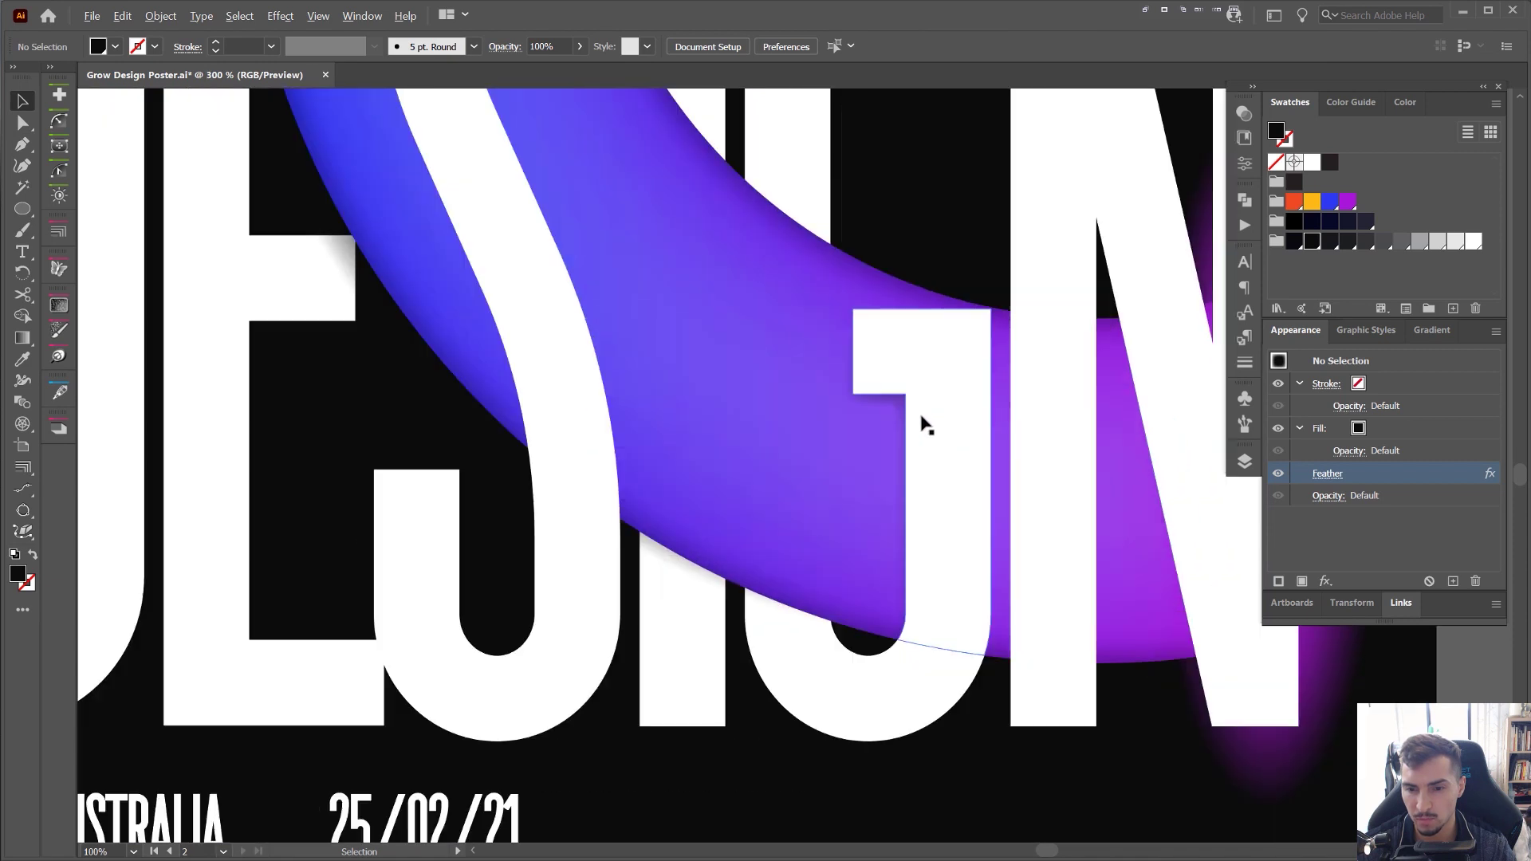
- Try moving the feathered shadow away from the G, and undo the move
{"action": "left_click", "coordinate": [894, 406]}
{"action": "scroll", "coordinate": [901, 403], "scroll_direction": "up", "scroll_amount": 2}
{"action": "key", "text": "a"}
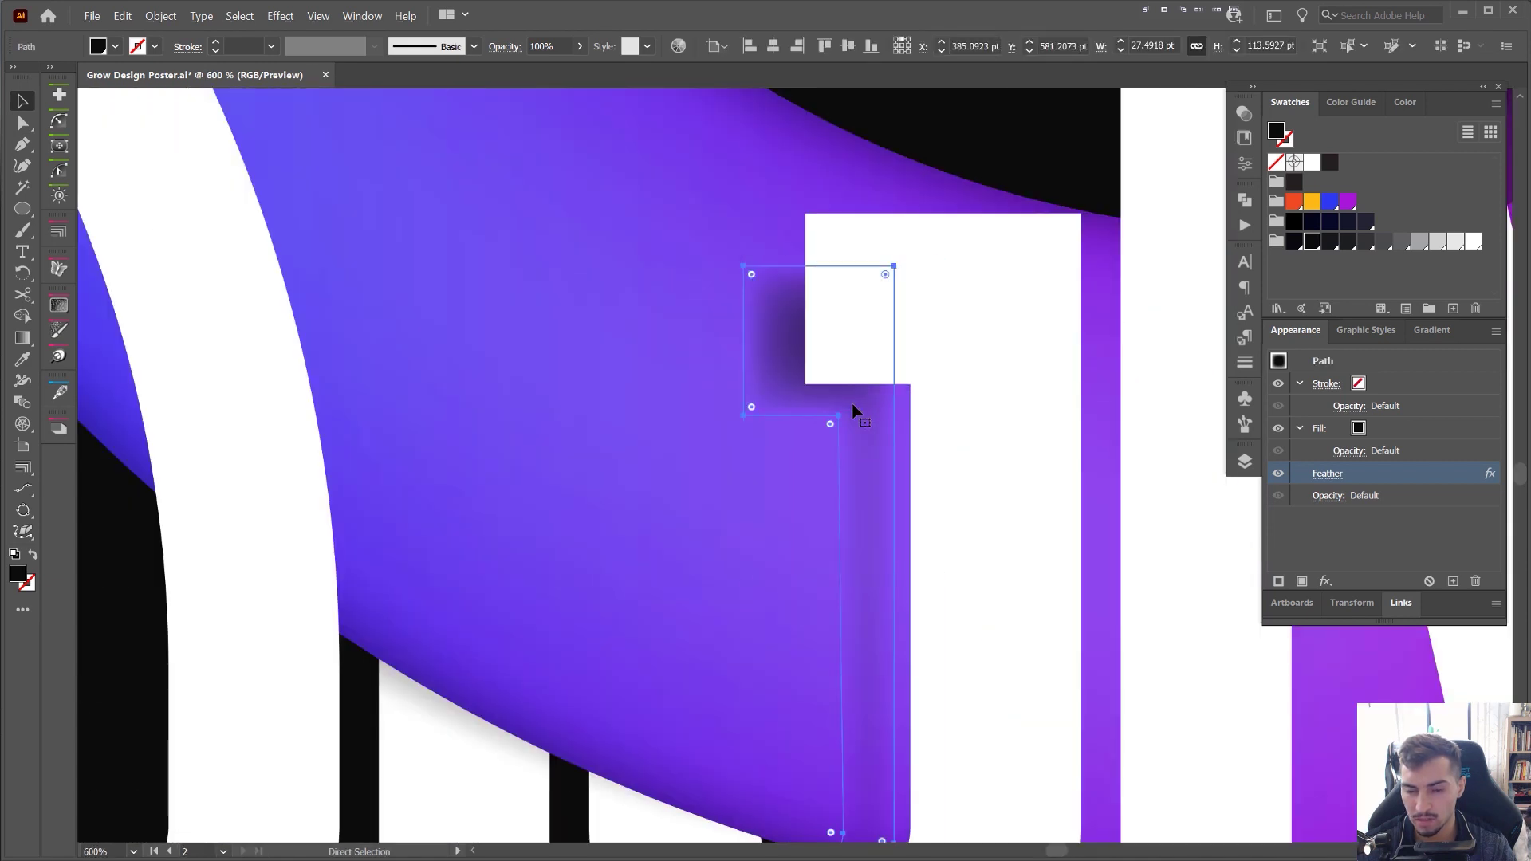
{"action": "key", "text": "v"}
{"action": "scroll", "coordinate": [952, 424], "scroll_direction": "down", "scroll_amount": 2}
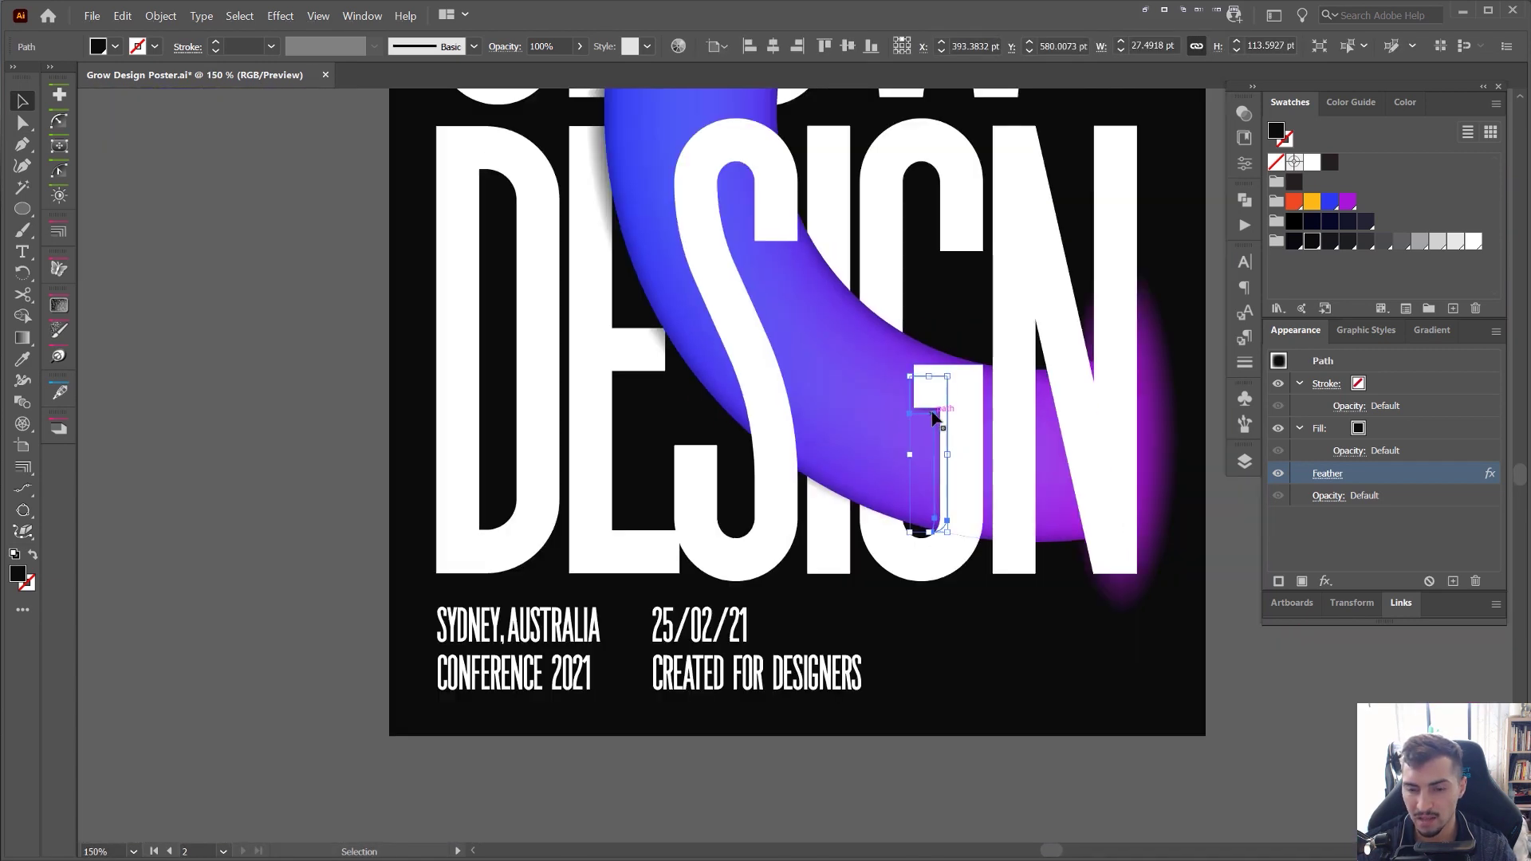
{"action": "left_click", "coordinate": [343, 435]}
{"action": "left_click_drag", "start_coordinate": [943, 428], "coordinate": [264, 360]}
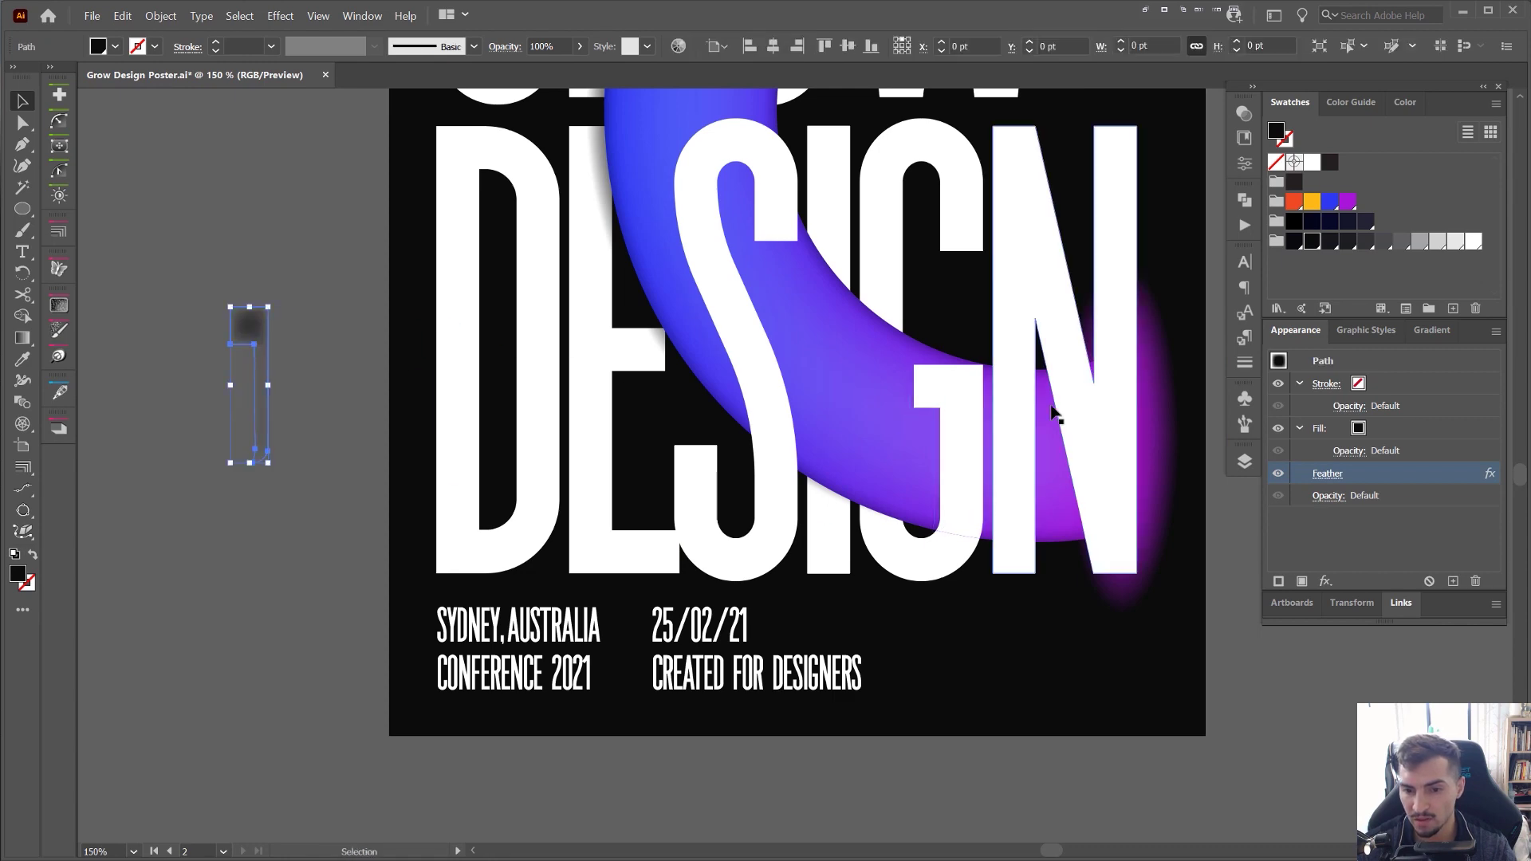
{"action": "scroll", "coordinate": [1053, 412], "scroll_direction": "up", "scroll_amount": 2}
{"action": "key", "text": "ctrl+z"}
- Examine the shadow around the G's front piece and the S of DESIGN where it overlaps the ring
{"action": "left_click", "coordinate": [921, 753]}
{"action": "scroll", "coordinate": [924, 754], "scroll_direction": "down", "scroll_amount": 2}
{"action": "scroll", "coordinate": [921, 754], "scroll_direction": "down", "scroll_amount": 2}
{"action": "scroll", "coordinate": [750, 271], "scroll_direction": "up", "scroll_amount": 5}
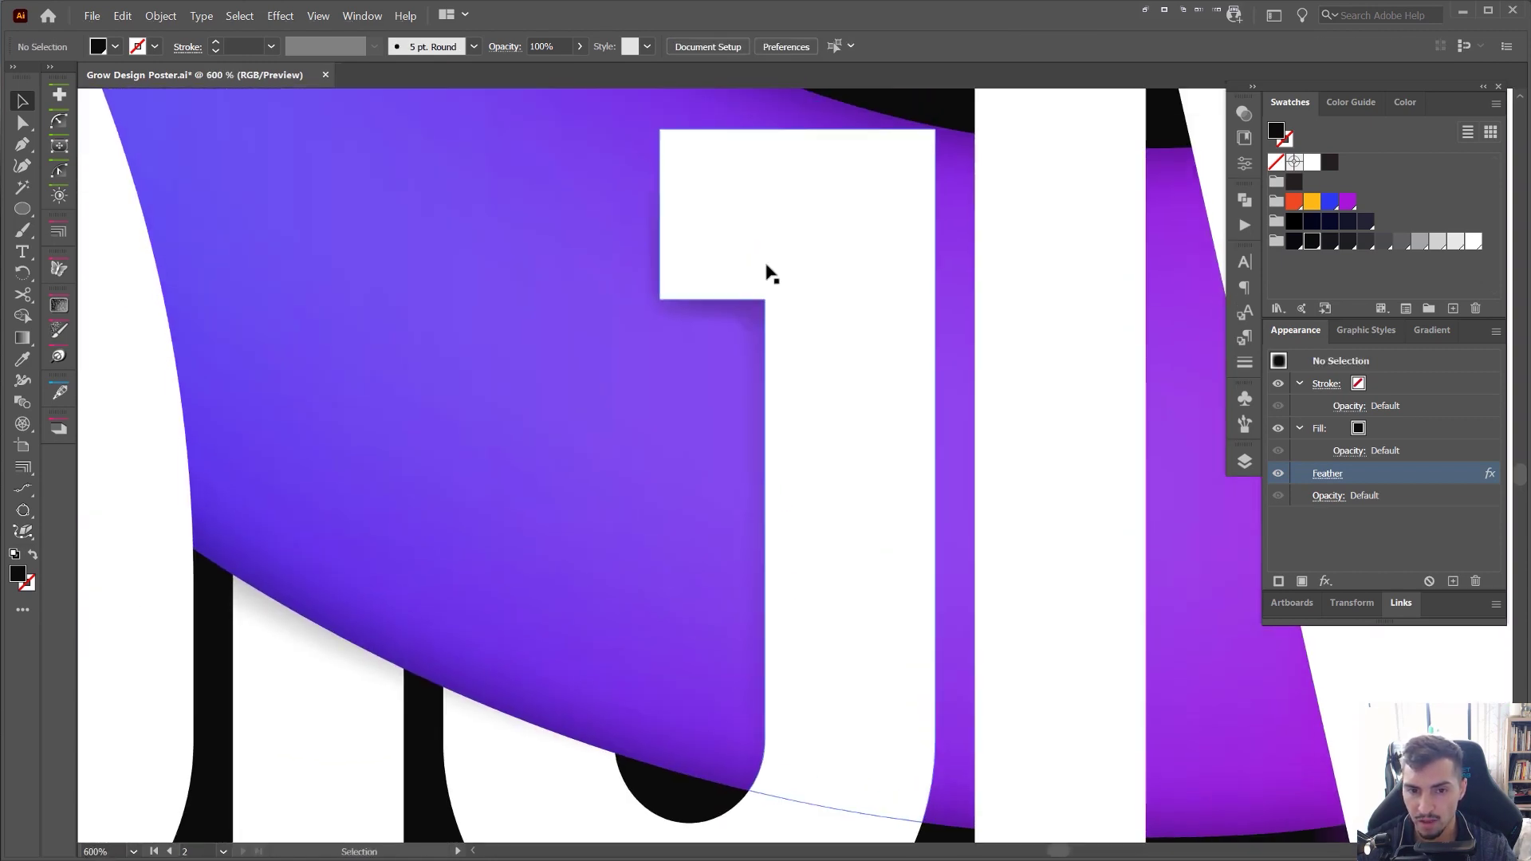
{"action": "scroll", "coordinate": [767, 271], "scroll_direction": "down", "scroll_amount": 8}
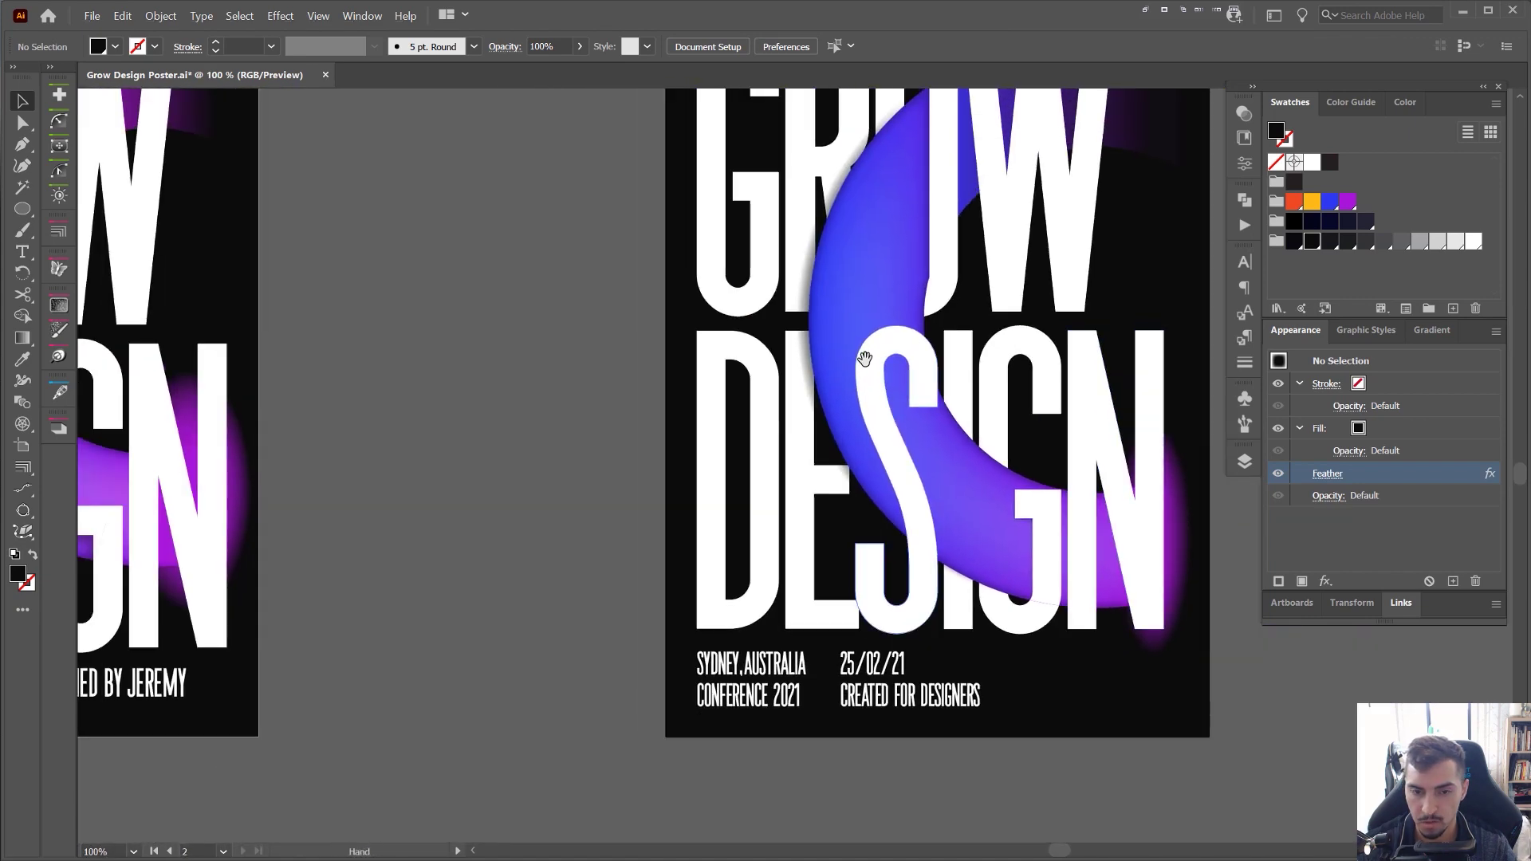
{"action": "scroll", "coordinate": [864, 359], "scroll_direction": "down", "scroll_amount": 1}
{"action": "scroll", "coordinate": [902, 375], "scroll_direction": "up", "scroll_amount": 4}
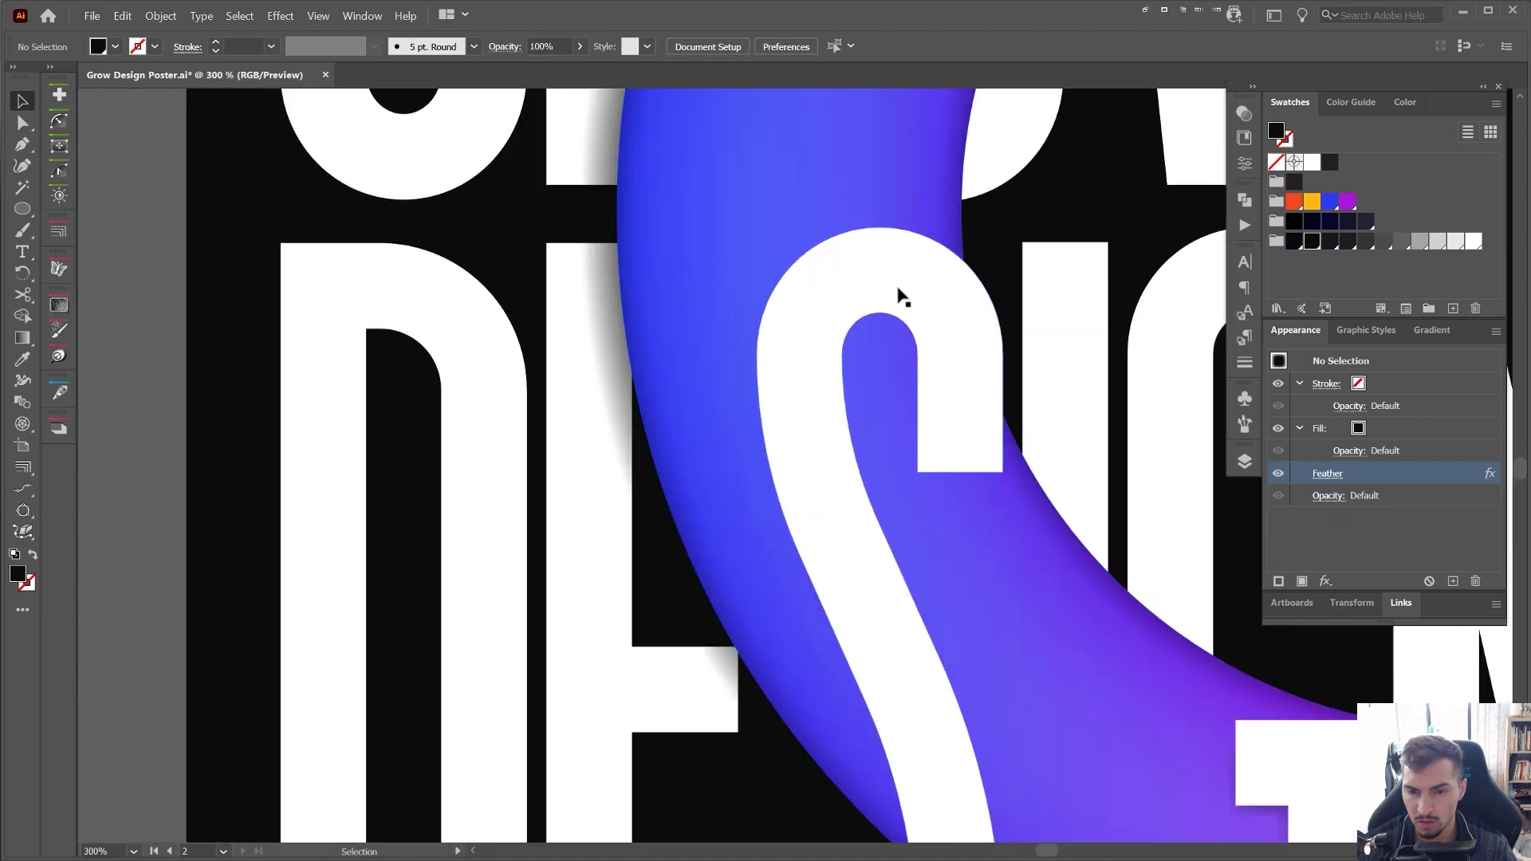
{"action": "left_click", "coordinate": [901, 296]}
{"action": "scroll", "coordinate": [914, 391], "scroll_direction": "up", "scroll_amount": 1}
{"action": "scroll", "coordinate": [877, 351], "scroll_direction": "down", "scroll_amount": 2}
{"action": "left_click", "coordinate": [989, 376]}
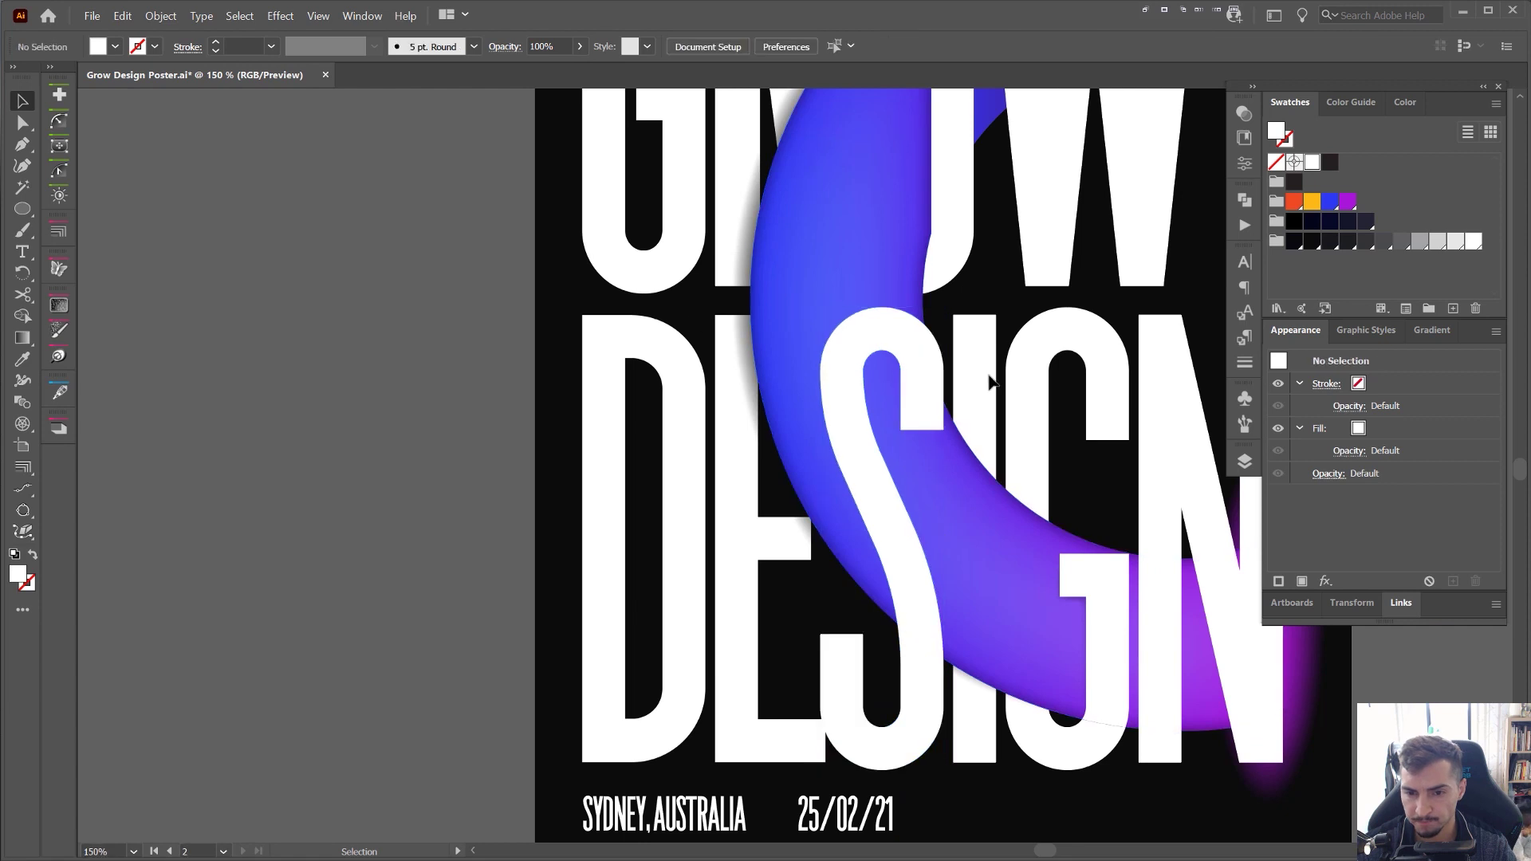
- Trace a curved Pen path from the S's upper terminal around its inner curve and down the right edge to the ring's lower edge
{"action": "scroll", "coordinate": [989, 383], "scroll_direction": "up", "scroll_amount": 3}
{"action": "left_click", "coordinate": [768, 511]}
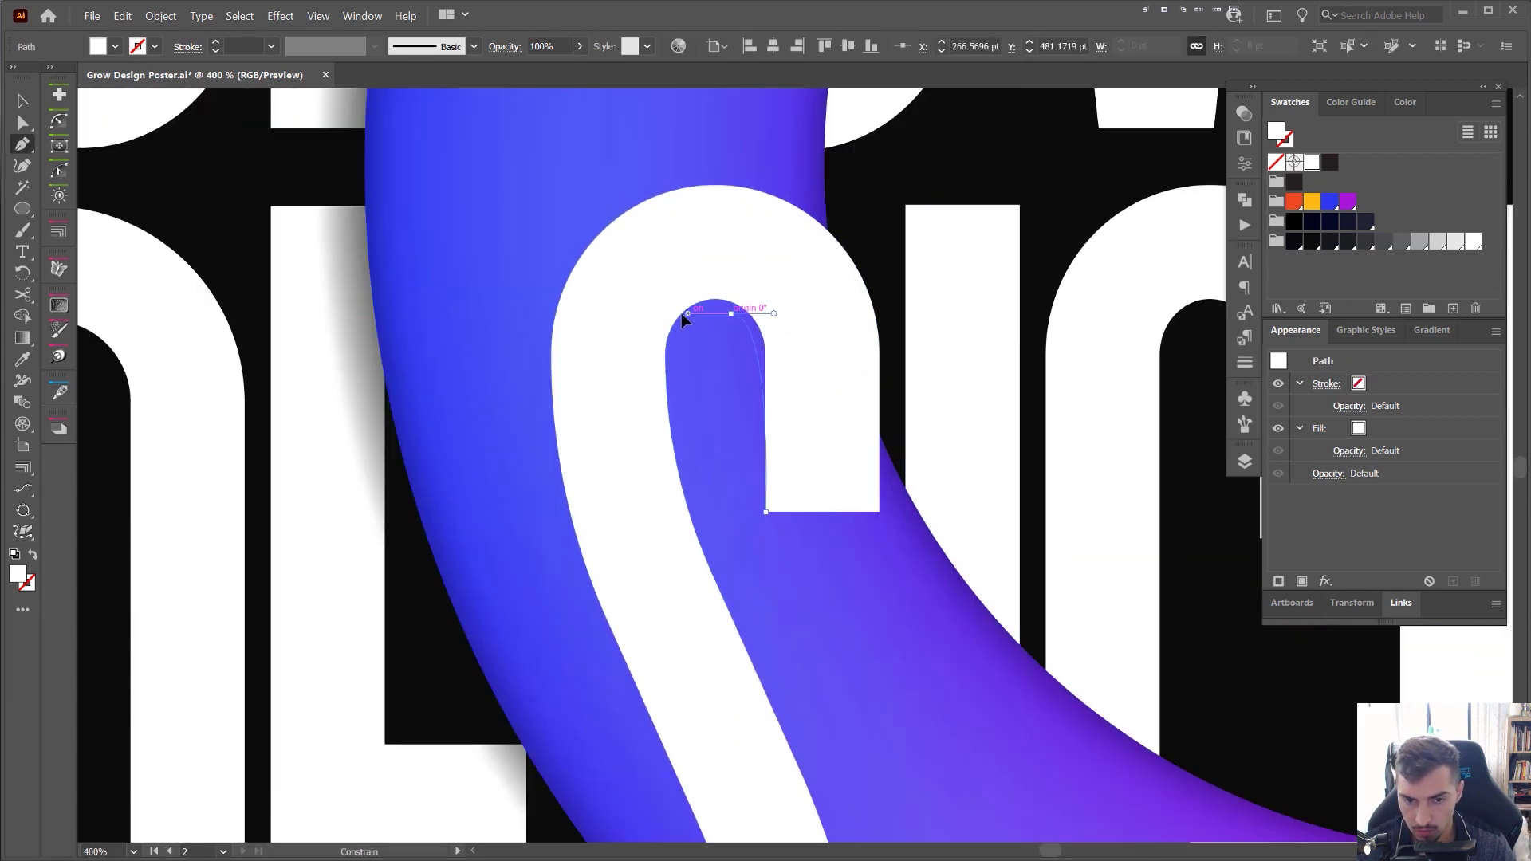
{"action": "left_click_drag", "start_coordinate": [684, 319], "coordinate": [677, 313]}
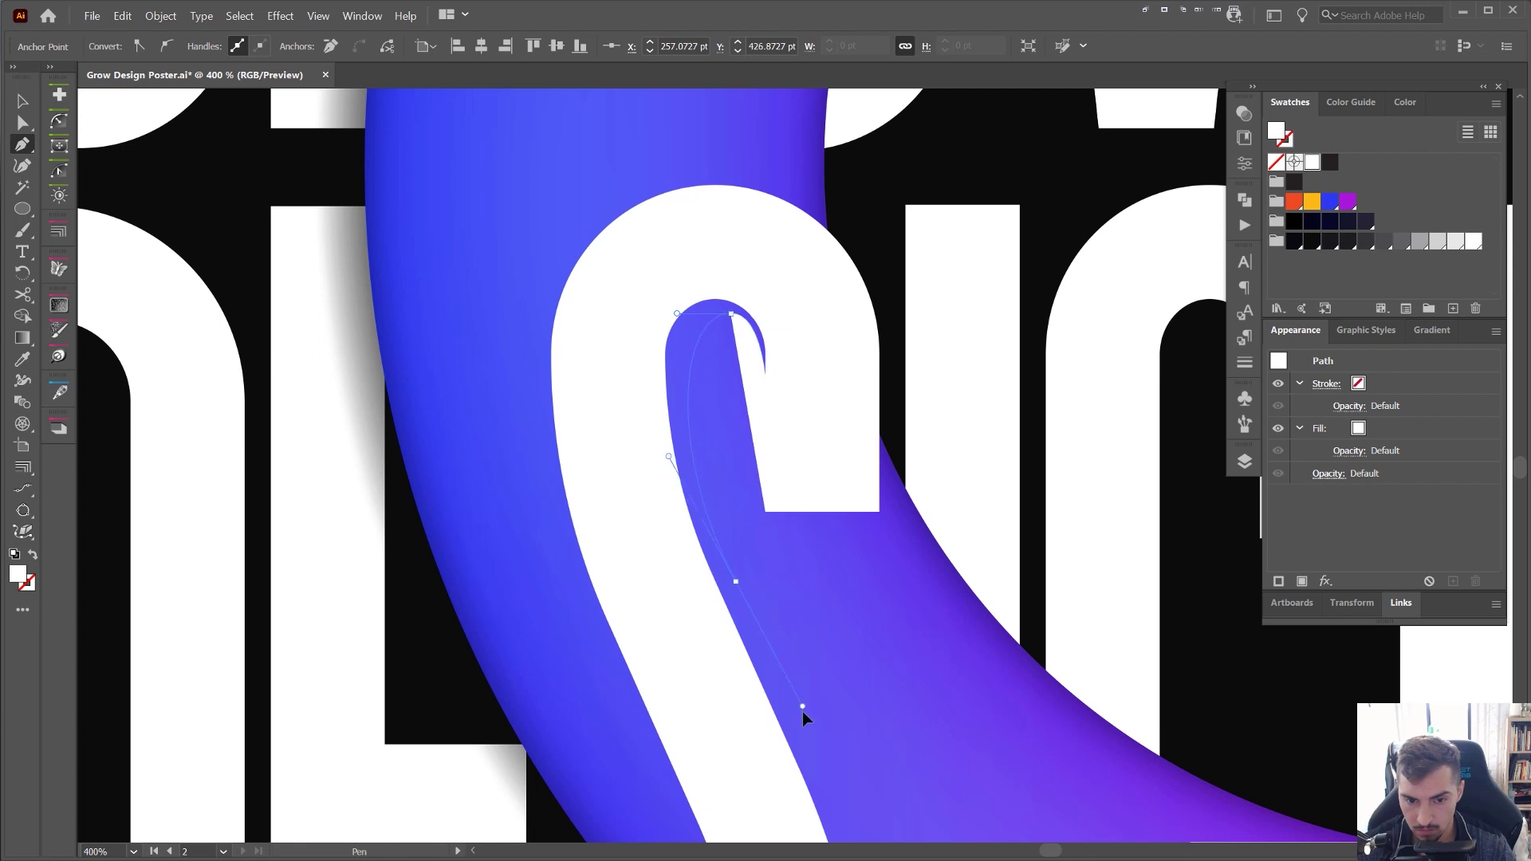
{"action": "scroll", "coordinate": [804, 715], "scroll_direction": "down", "scroll_amount": 5}
{"action": "left_click_drag", "start_coordinate": [756, 502], "coordinate": [757, 588]}
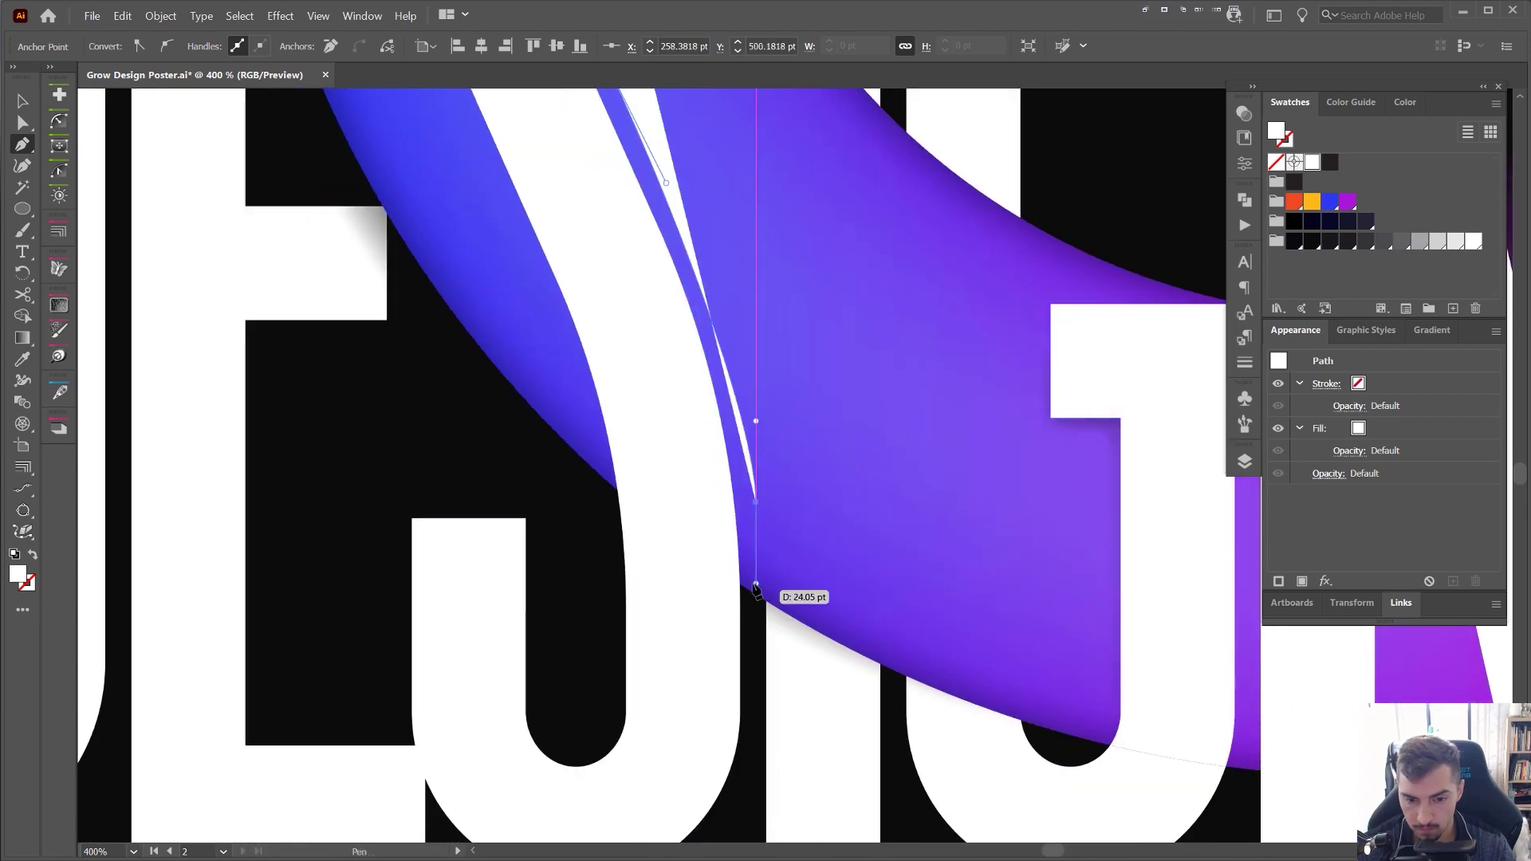
{"action": "left_click", "coordinate": [749, 573]}
{"action": "left_click", "coordinate": [690, 541]}
{"action": "left_click_drag", "start_coordinate": [604, 214], "coordinate": [693, 419]}
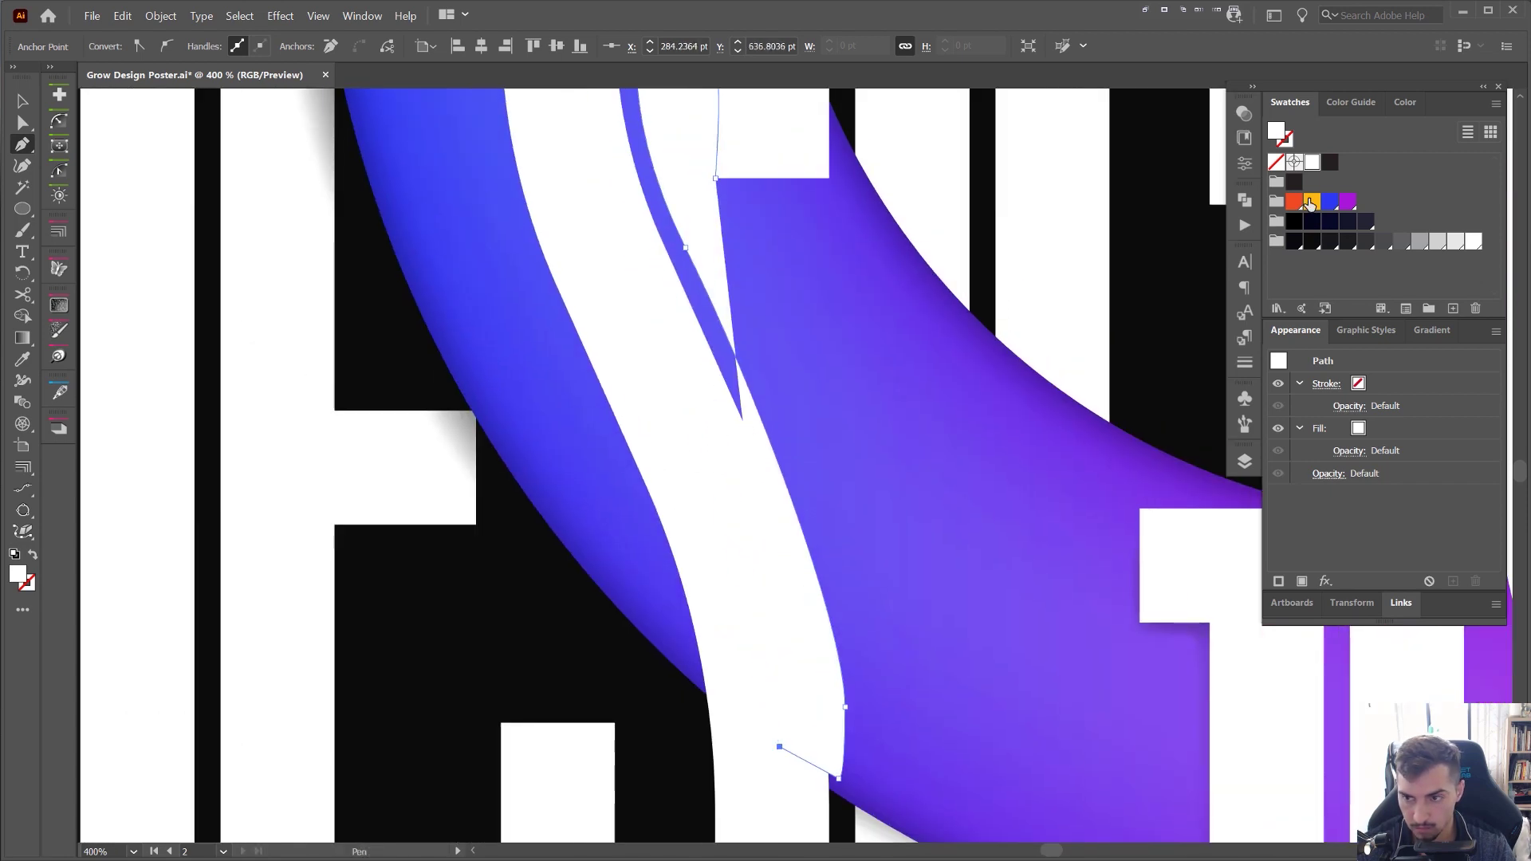
- Fill the path with yellow for visibility and close it by tracing back up inside the S to its upper terminal
{"action": "left_click", "coordinate": [1312, 202]}
{"action": "scroll", "coordinate": [765, 366], "scroll_direction": "up", "scroll_amount": 5}
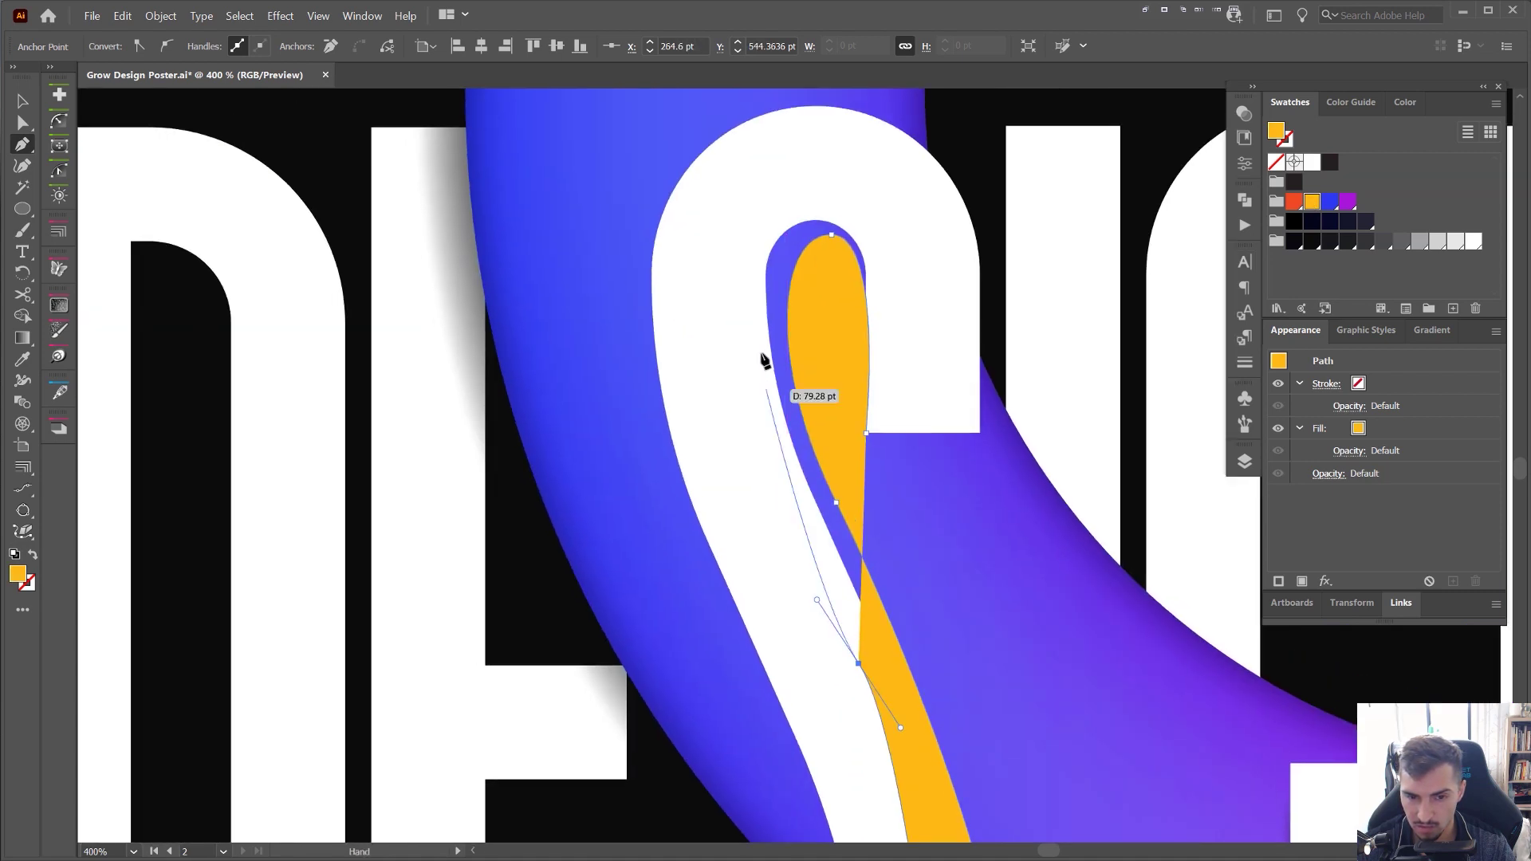
{"action": "left_click_drag", "start_coordinate": [748, 213], "coordinate": [833, 174]}
{"action": "left_click_drag", "start_coordinate": [893, 249], "coordinate": [891, 330]}
{"action": "left_click", "coordinate": [867, 431]}
- Extend the shape with a square corner at the bottom of the S's upper terminal and close the path
{"action": "key", "text": "v"}
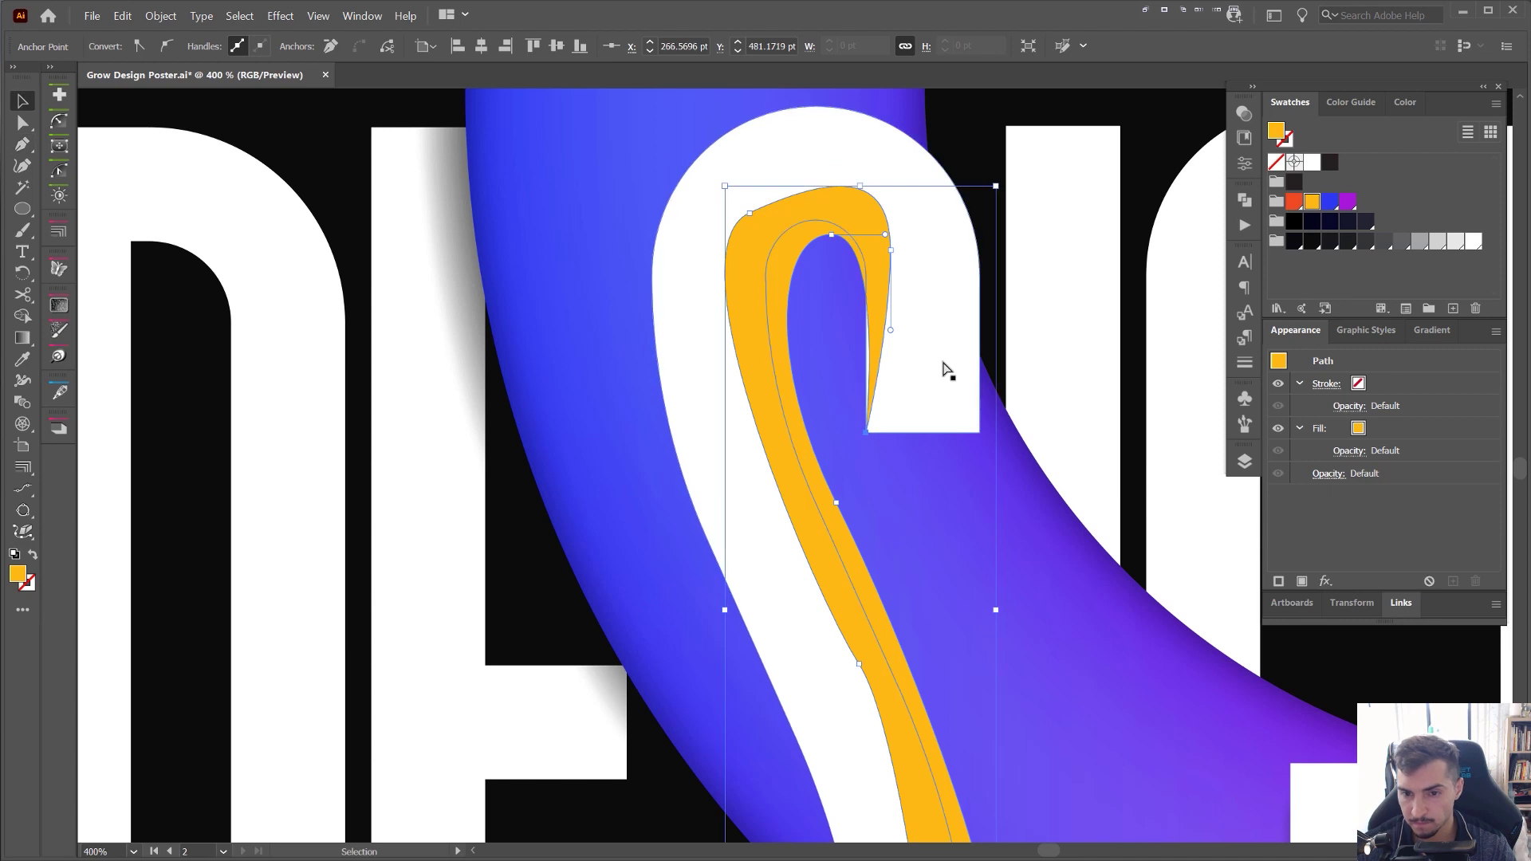
{"action": "key", "text": "p"}
{"action": "left_click", "coordinate": [891, 250]}
{"action": "left_click", "coordinate": [891, 433]}
{"action": "left_click", "coordinate": [867, 433]}
{"action": "key", "text": "v"}
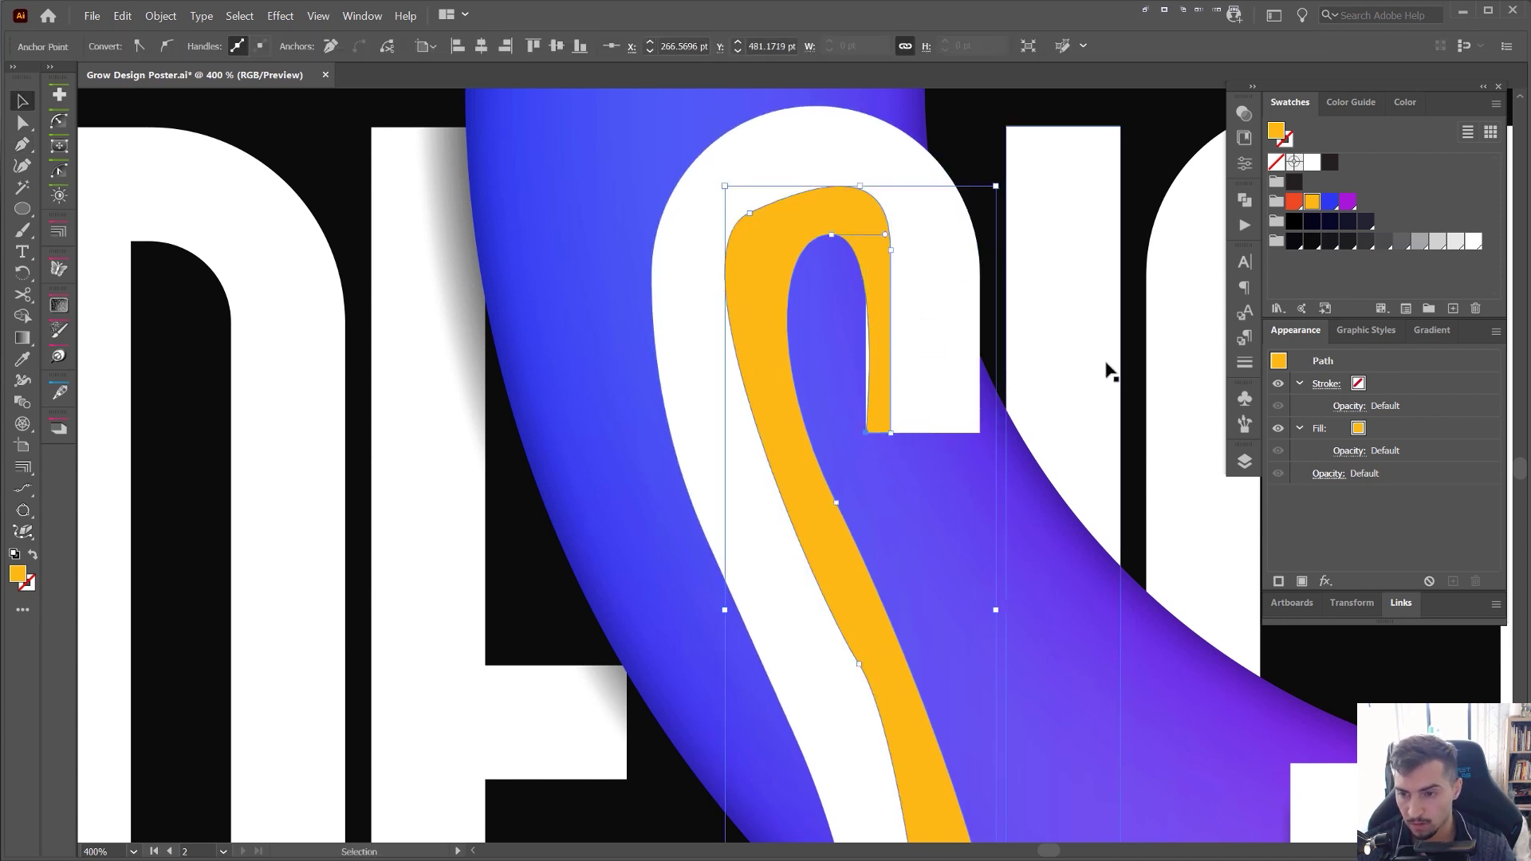
- Fill the closed yellow shadow shape inside the S of DESIGN with black
{"action": "scroll", "coordinate": [1110, 371], "scroll_direction": "down", "scroll_amount": 2}
{"action": "left_click", "coordinate": [1304, 243]}
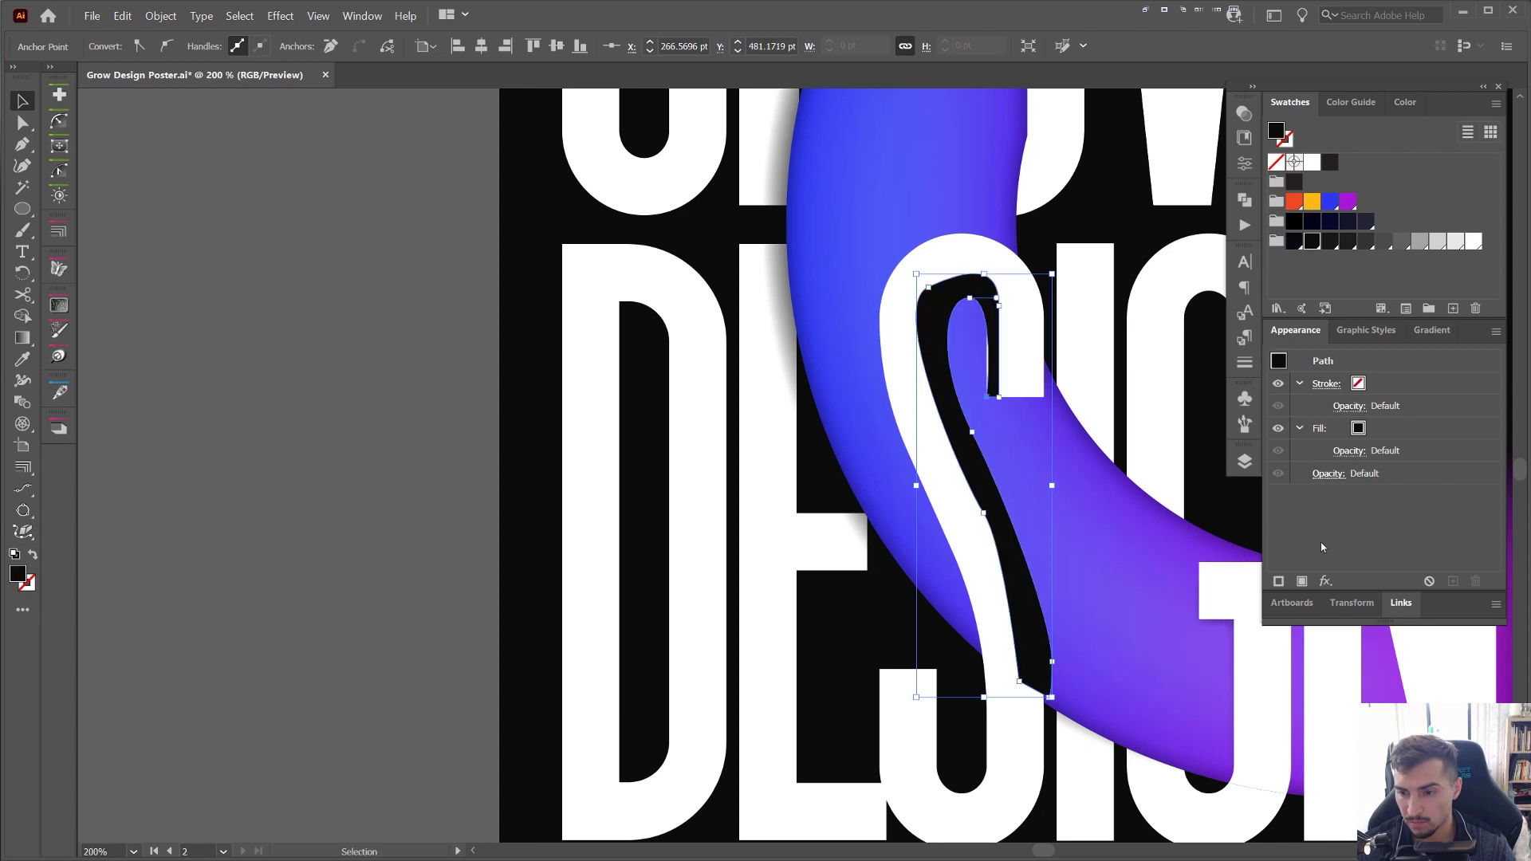
{"action": "left_click", "coordinate": [1244, 163]}
{"action": "left_click", "coordinate": [1021, 383]}
{"action": "mouse_move", "coordinate": [1056, 507]}
{"action": "left_click", "coordinate": [1160, 507]}
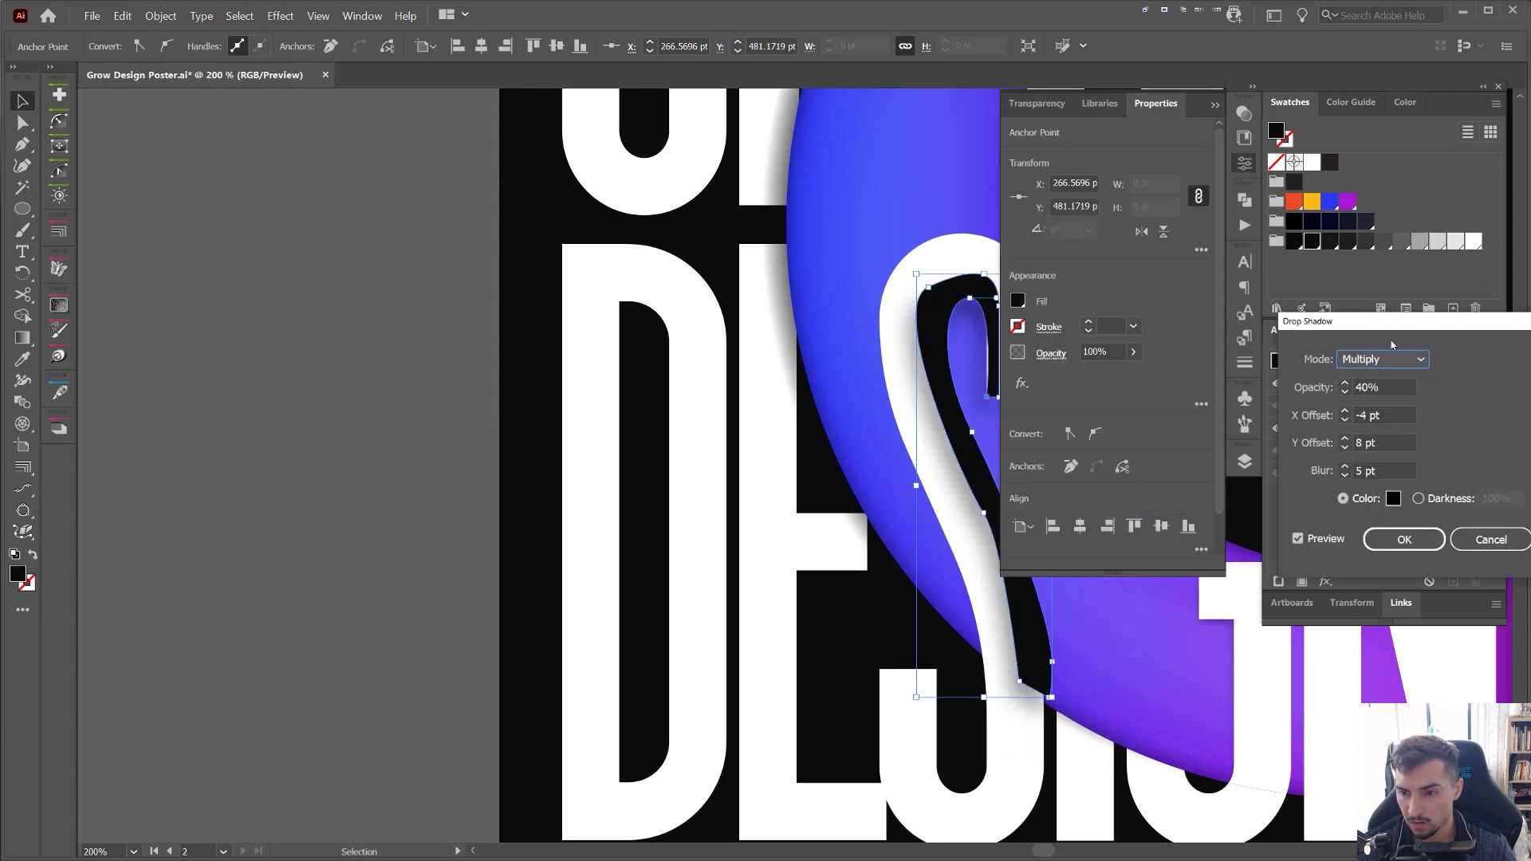
{"action": "key", "text": "Escape"}
- Apply a Feather effect with an 11 pt radius to the black shape along the S
{"action": "left_click", "coordinate": [1020, 383]}
{"action": "mouse_move", "coordinate": [1069, 507]}
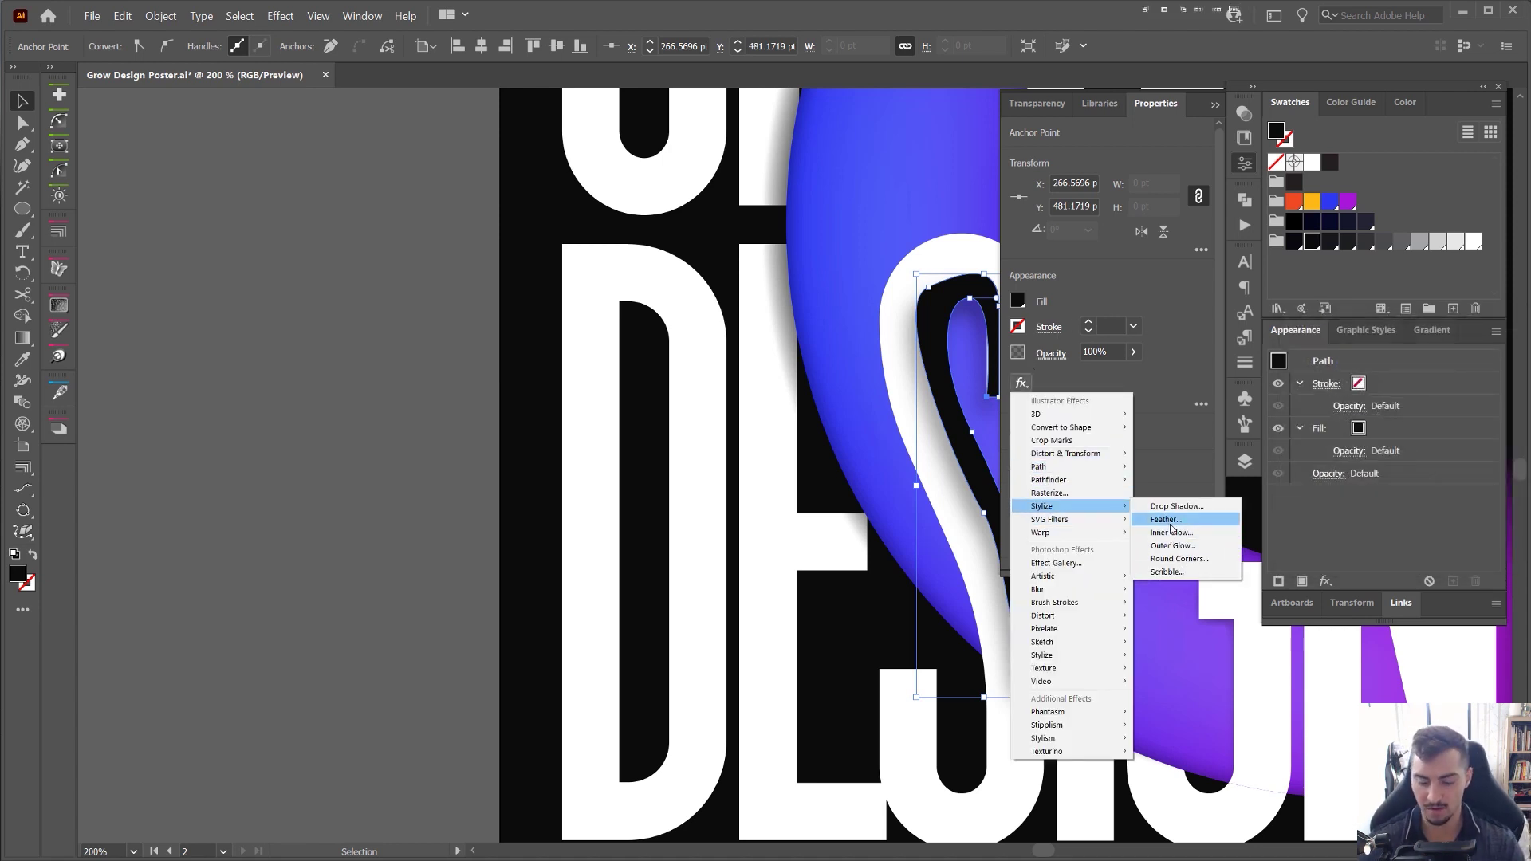
{"action": "left_click", "coordinate": [1169, 522]}
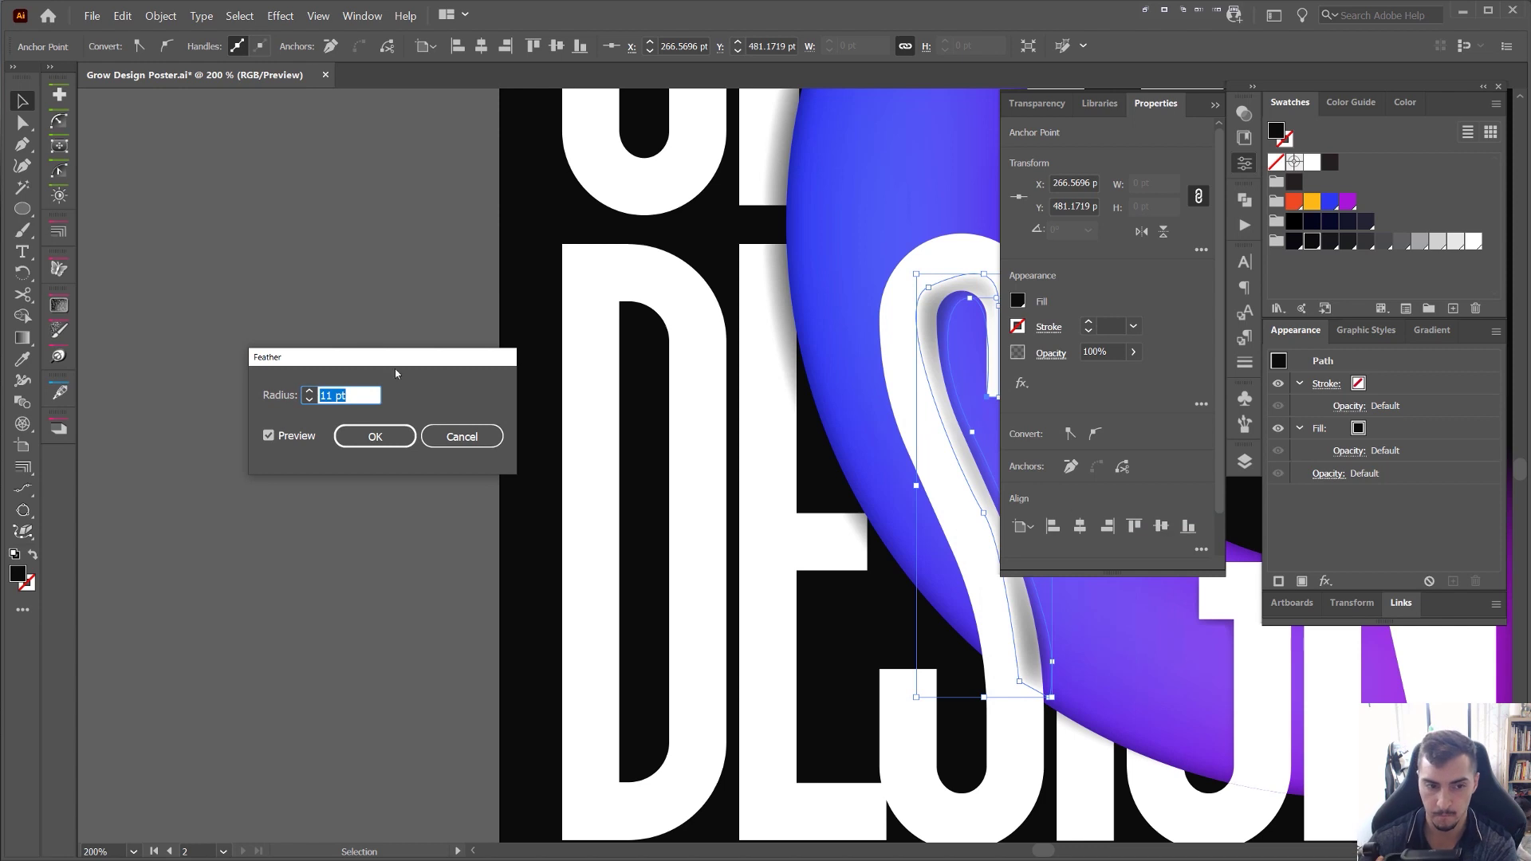
{"action": "left_click", "coordinate": [375, 437]}
- Send the feathered shadow shape backward behind the white S and deselect it
{"action": "left_click_drag", "start_coordinate": [1041, 337], "coordinate": [919, 363]}
{"action": "key", "text": "a"}
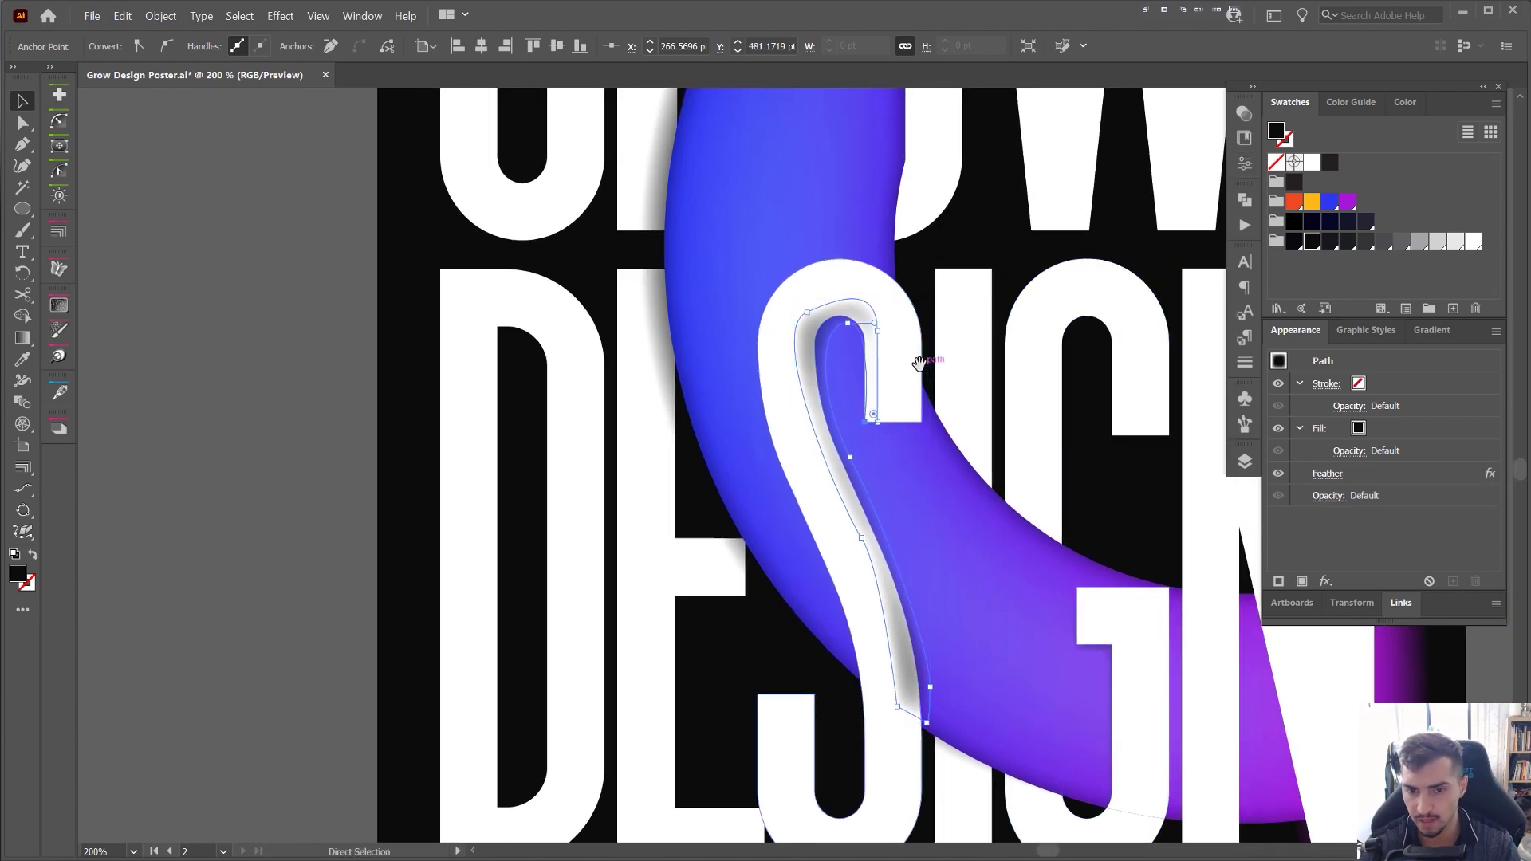
{"action": "key", "text": "ctrl+["}
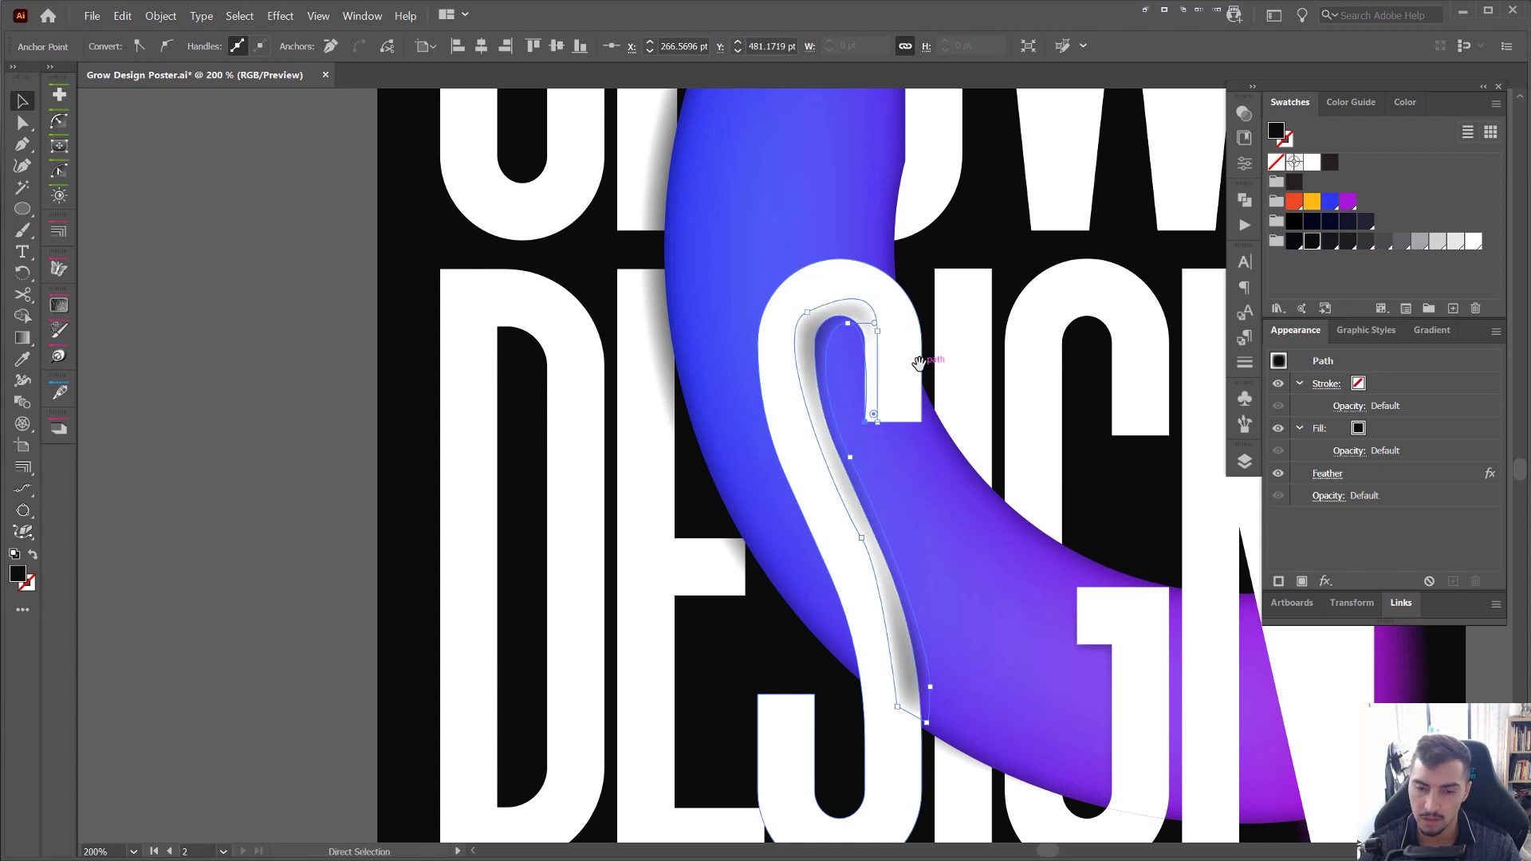
{"action": "key", "text": "v"}
{"action": "left_click", "coordinate": [331, 376]}
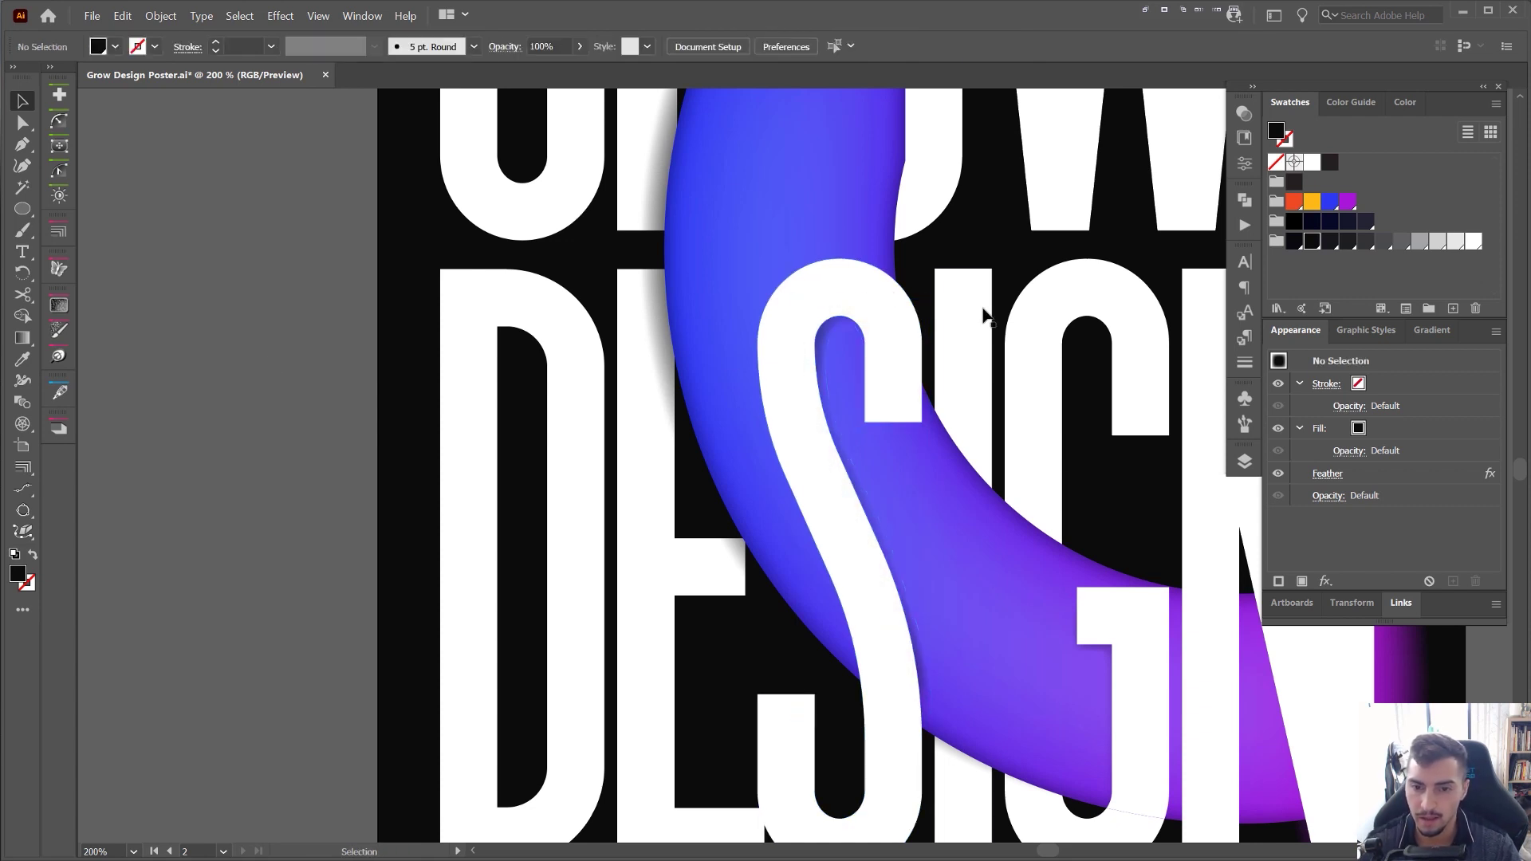
- Nudge the shadow path's anchor point at the top of the S's inner curve closer to the centre of the arch
{"action": "scroll", "coordinate": [844, 329], "scroll_direction": "up", "scroll_amount": 4}
{"action": "scroll", "coordinate": [766, 362], "scroll_direction": "down", "scroll_amount": 8}
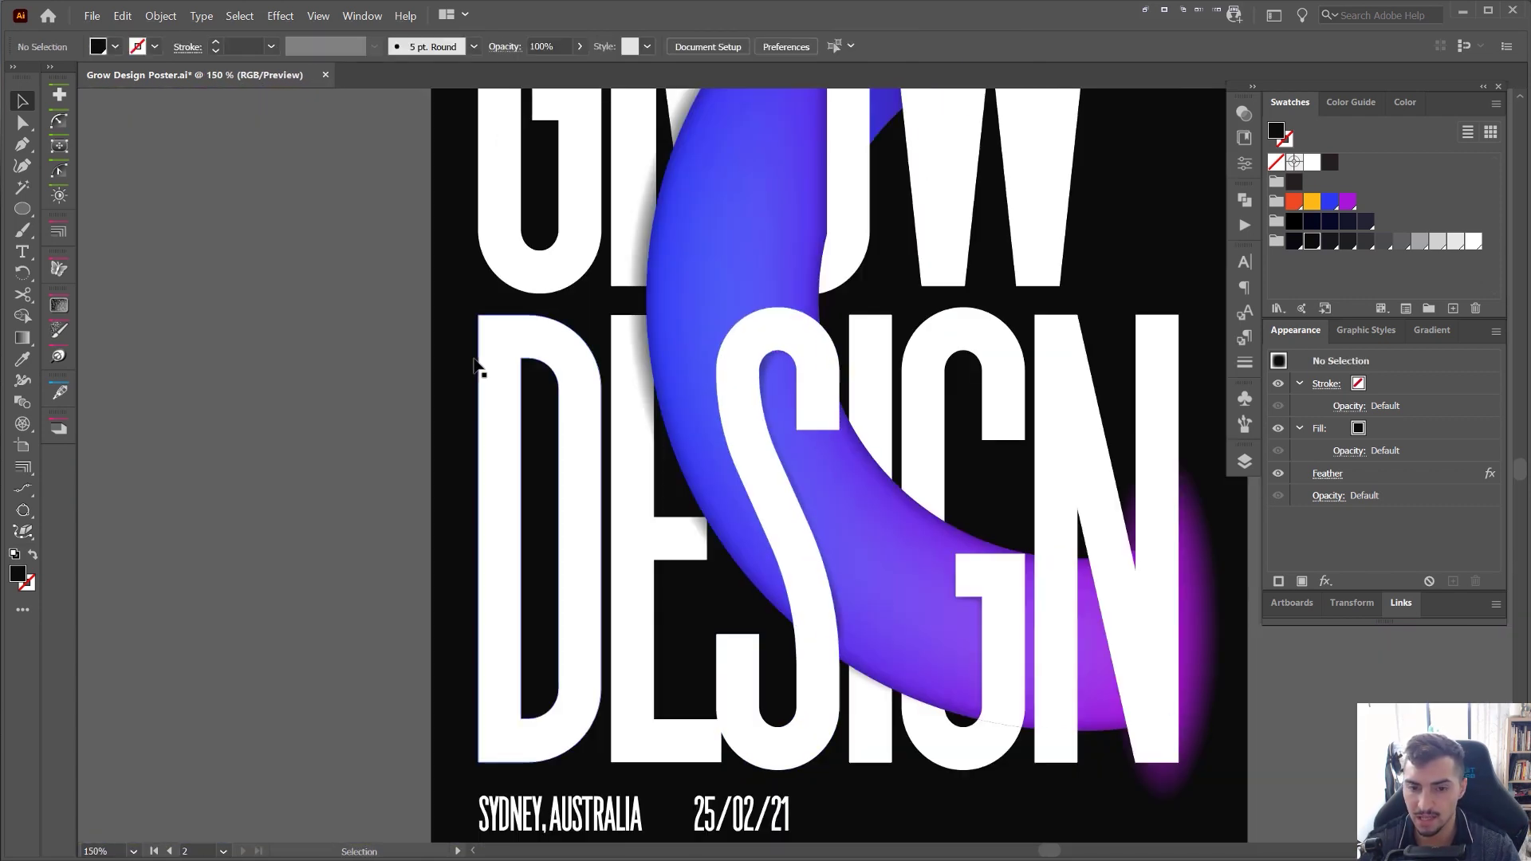
{"action": "scroll", "coordinate": [634, 384], "scroll_direction": "up", "scroll_amount": 6}
{"action": "key", "text": "a"}
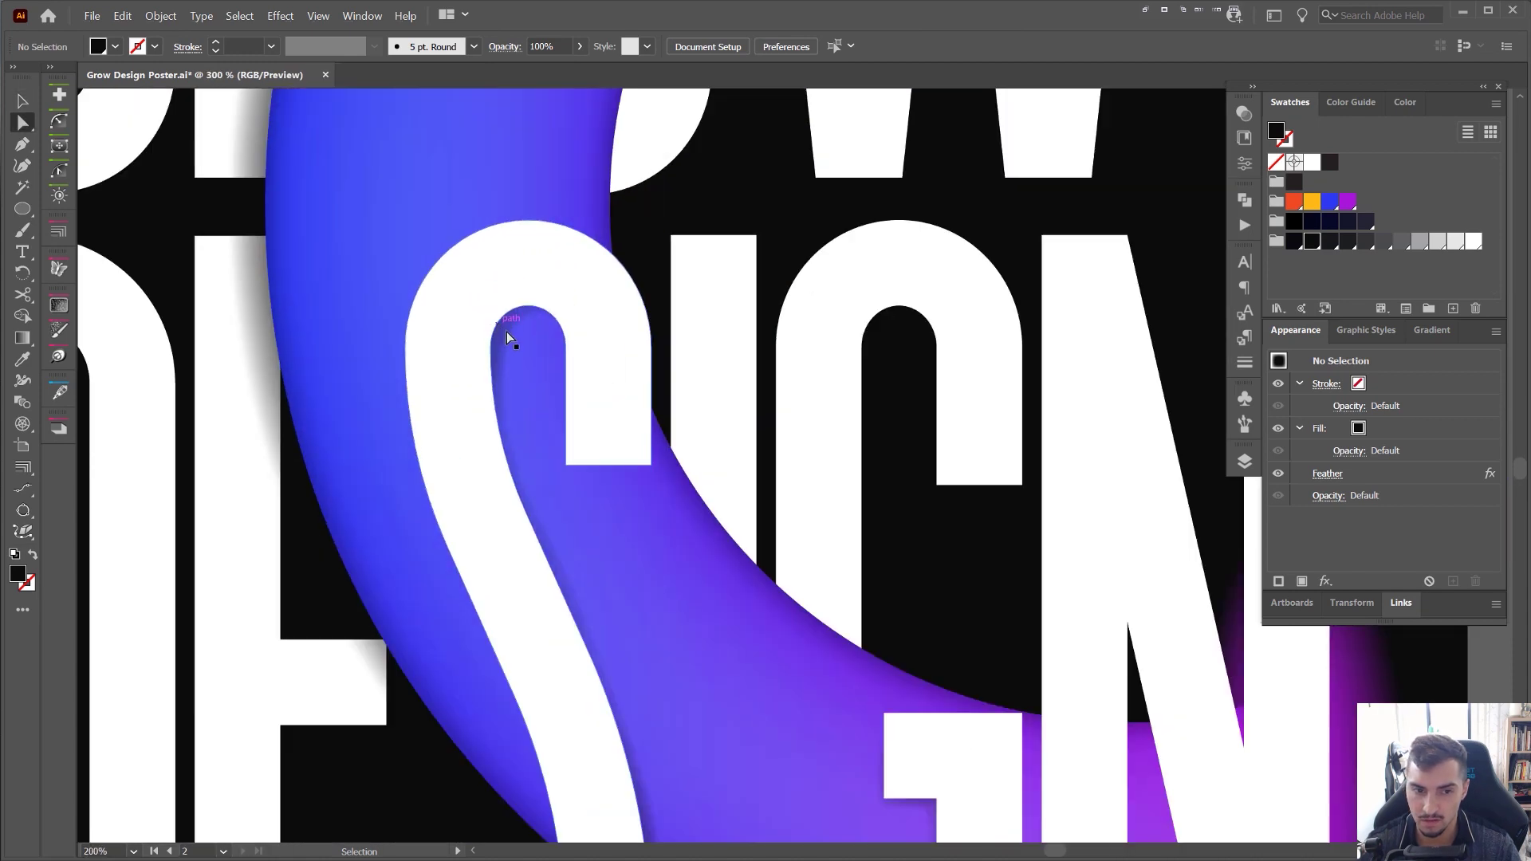
{"action": "left_click", "coordinate": [505, 332]}
{"action": "scroll", "coordinate": [505, 332], "scroll_direction": "up", "scroll_amount": 2}
{"action": "left_click", "coordinate": [599, 296]}
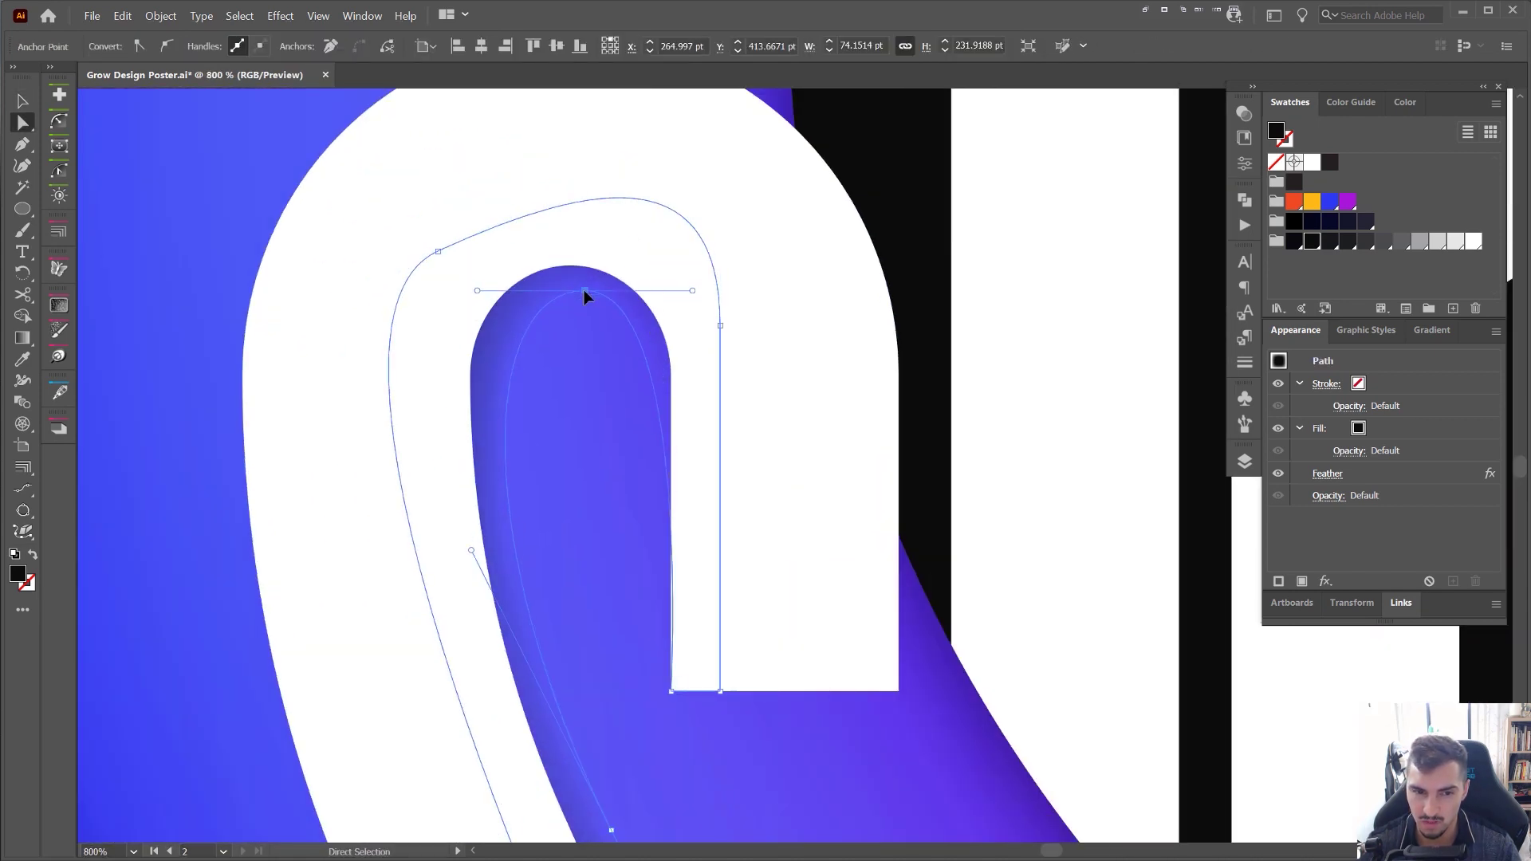
{"action": "scroll", "coordinate": [590, 299], "scroll_direction": "down", "scroll_amount": 5}
{"action": "key", "text": "v"}
{"action": "left_click", "coordinate": [1067, 383]}
- Examine the whole poster beside the earlier version and on its own with the interface panels hidden
{"action": "scroll", "coordinate": [1067, 383], "scroll_direction": "down", "scroll_amount": 4}
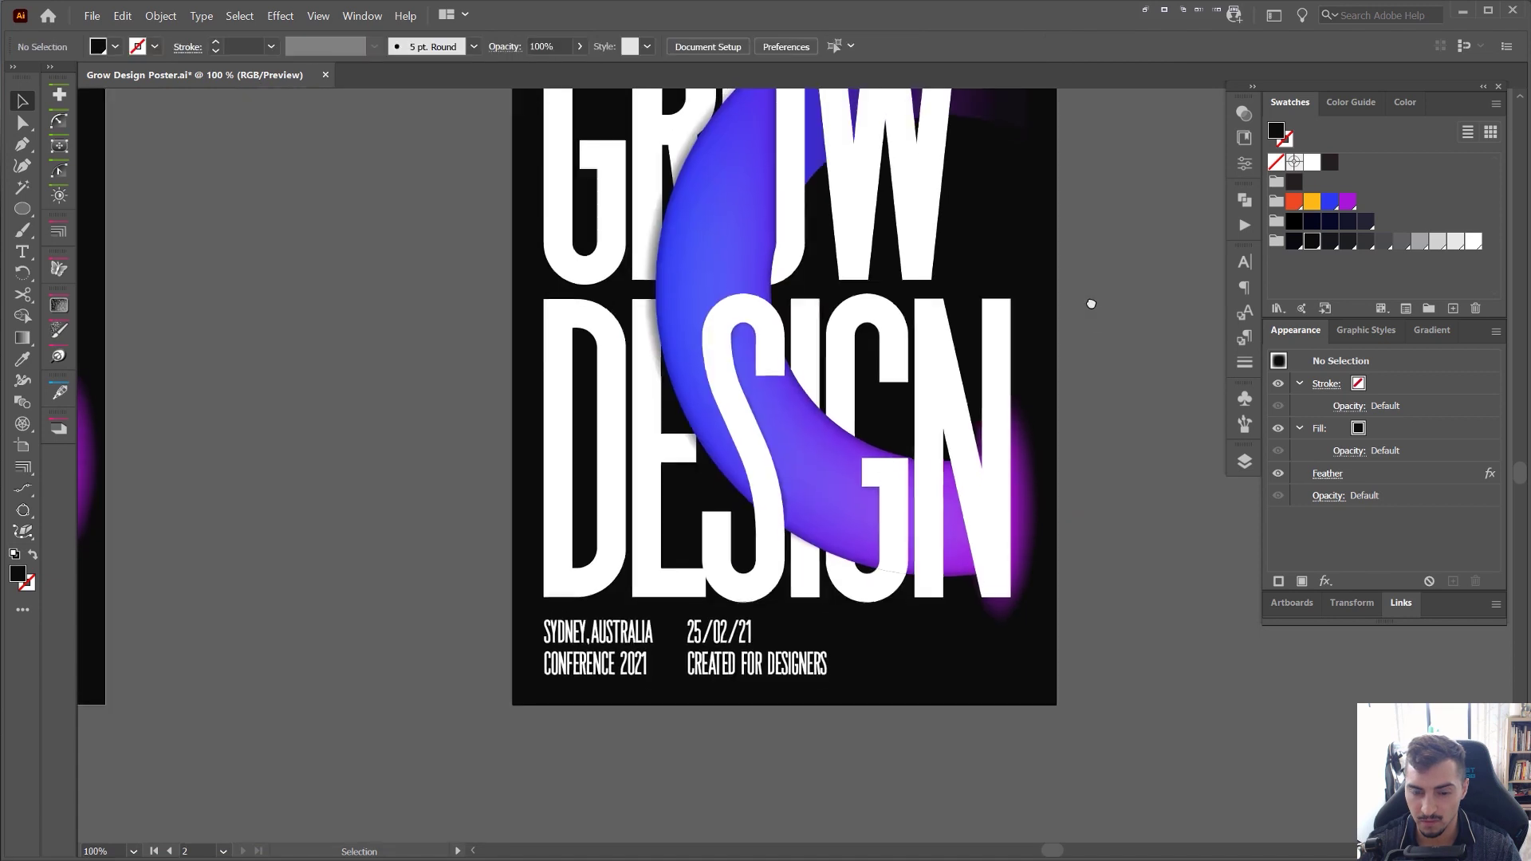
{"action": "left_click_drag", "start_coordinate": [1067, 348], "coordinate": [934, 383]}
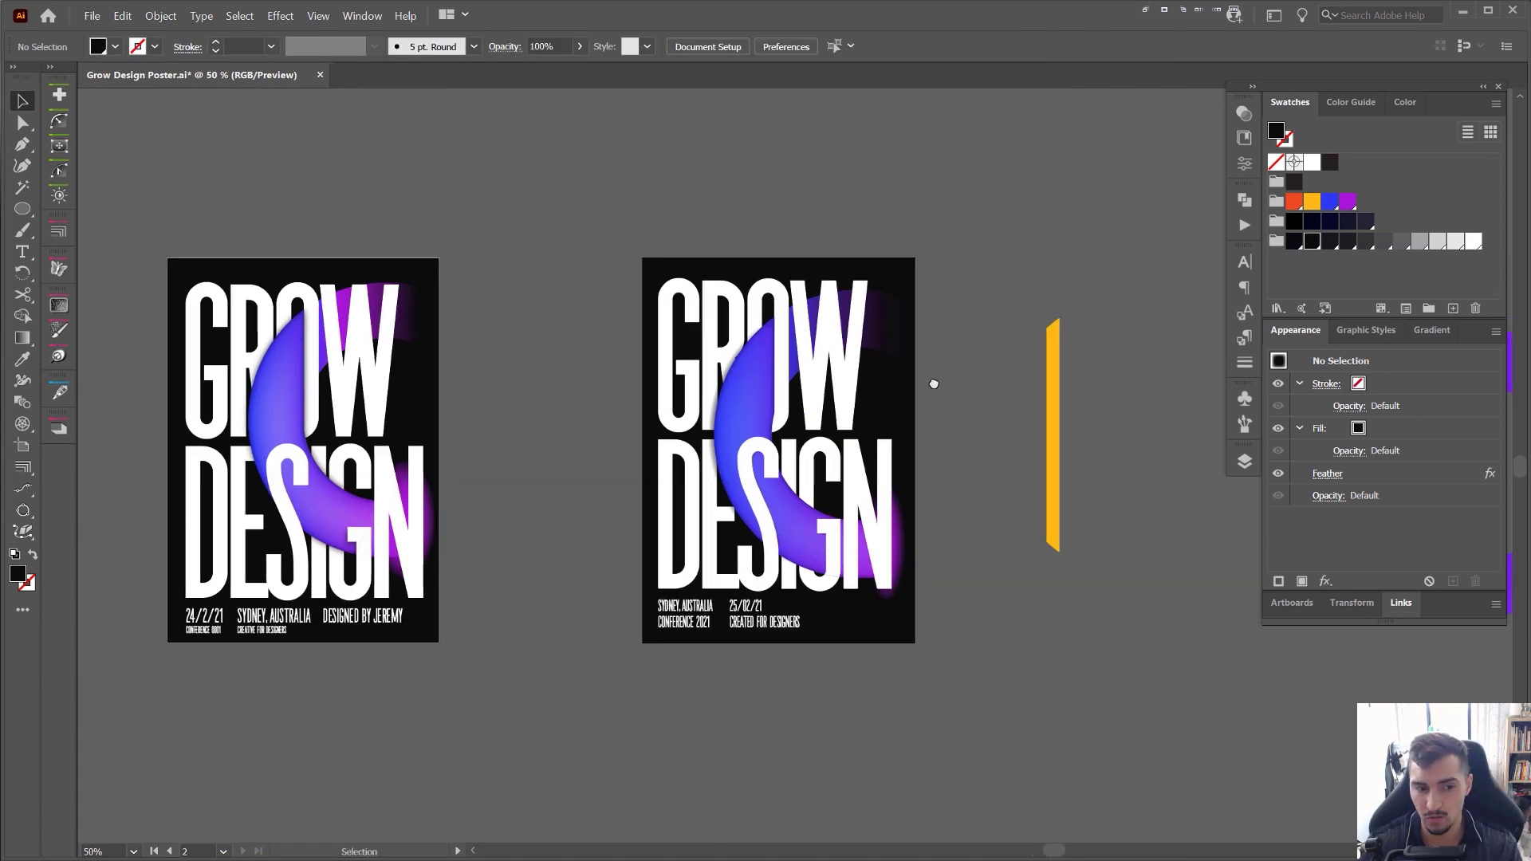
{"action": "scroll", "coordinate": [813, 530], "scroll_direction": "up", "scroll_amount": 4}
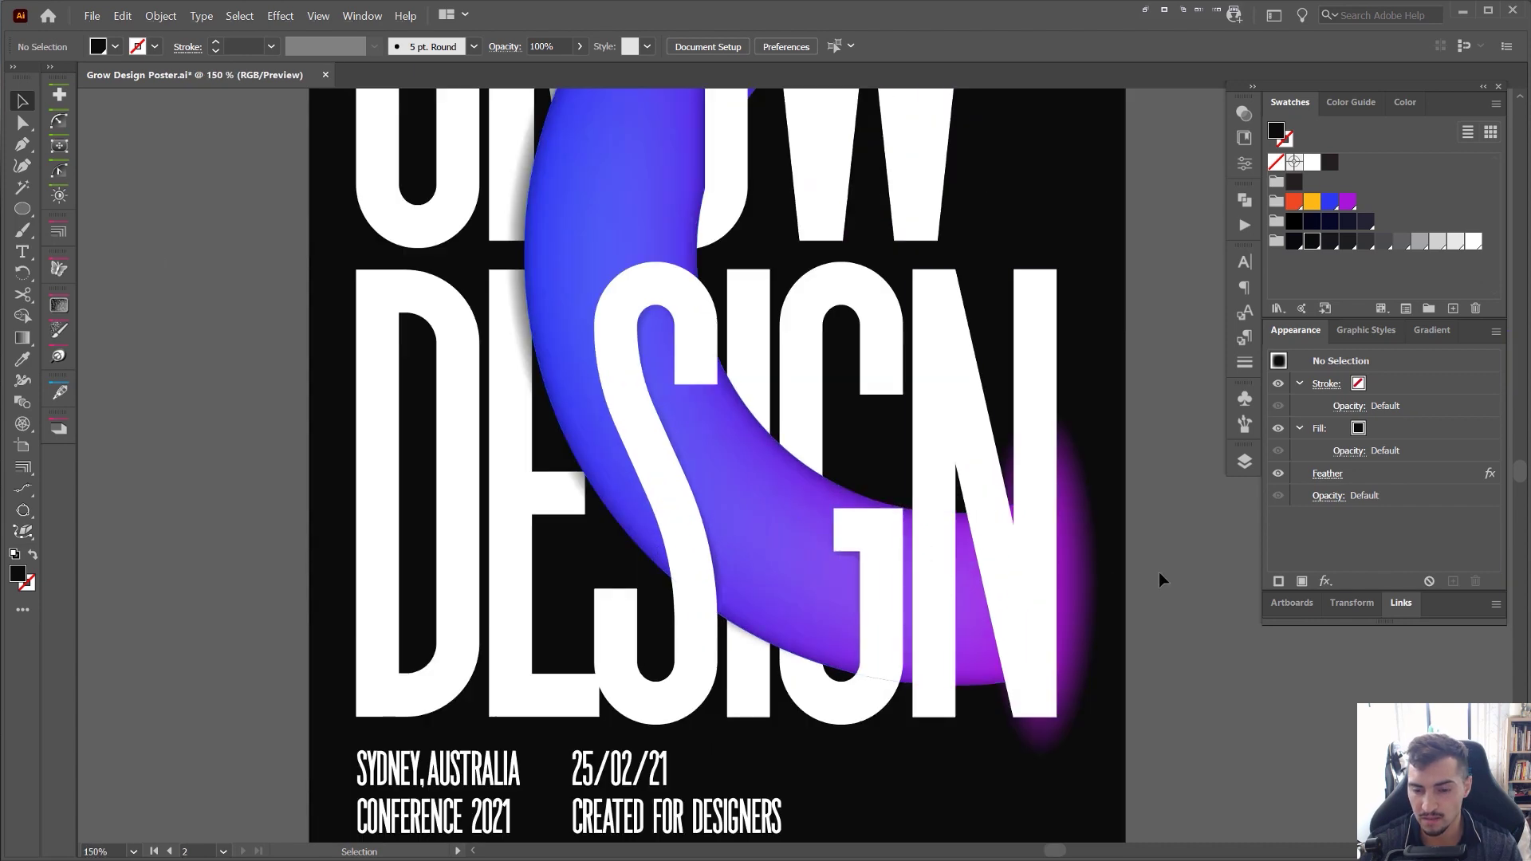
{"action": "key", "text": "Tab"}
{"action": "scroll", "coordinate": [1070, 526], "scroll_direction": "down", "scroll_amount": 4}
{"action": "scroll", "coordinate": [1114, 399], "scroll_direction": "up", "scroll_amount": 4}
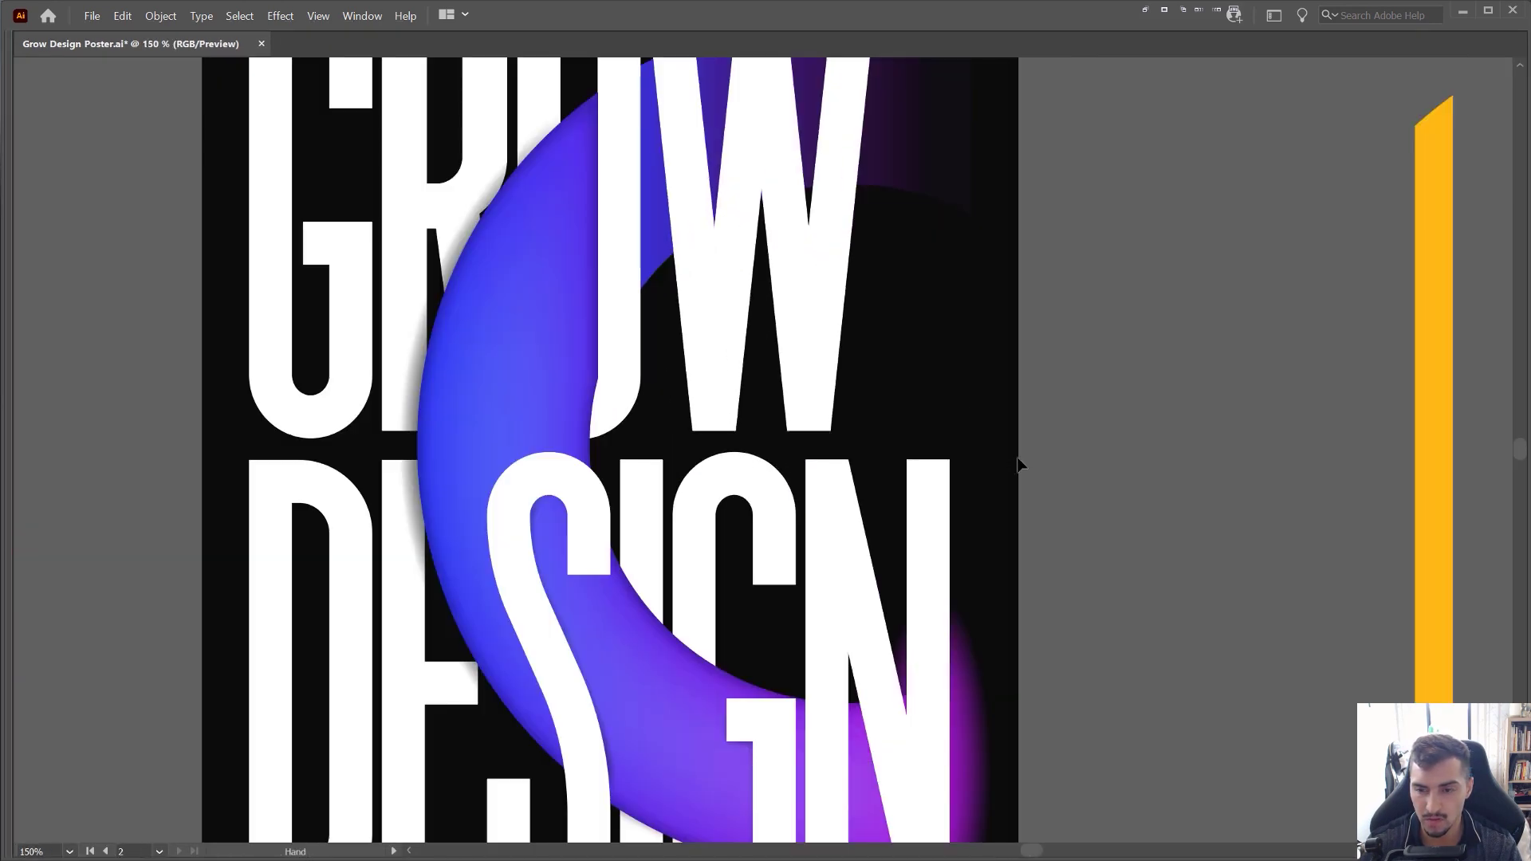
{"action": "scroll", "coordinate": [1018, 458], "scroll_direction": "down", "scroll_amount": 1}
{"action": "left_click_drag", "start_coordinate": [1284, 417], "coordinate": [1390, 390]}
{"action": "mouse_move", "coordinate": [1158, 405]}
{"action": "left_mouse_down"}
{"action": "mouse_move", "coordinate": [1063, 369]}
{"action": "mouse_move", "coordinate": [1153, 388]}
{"action": "left_mouse_up"}
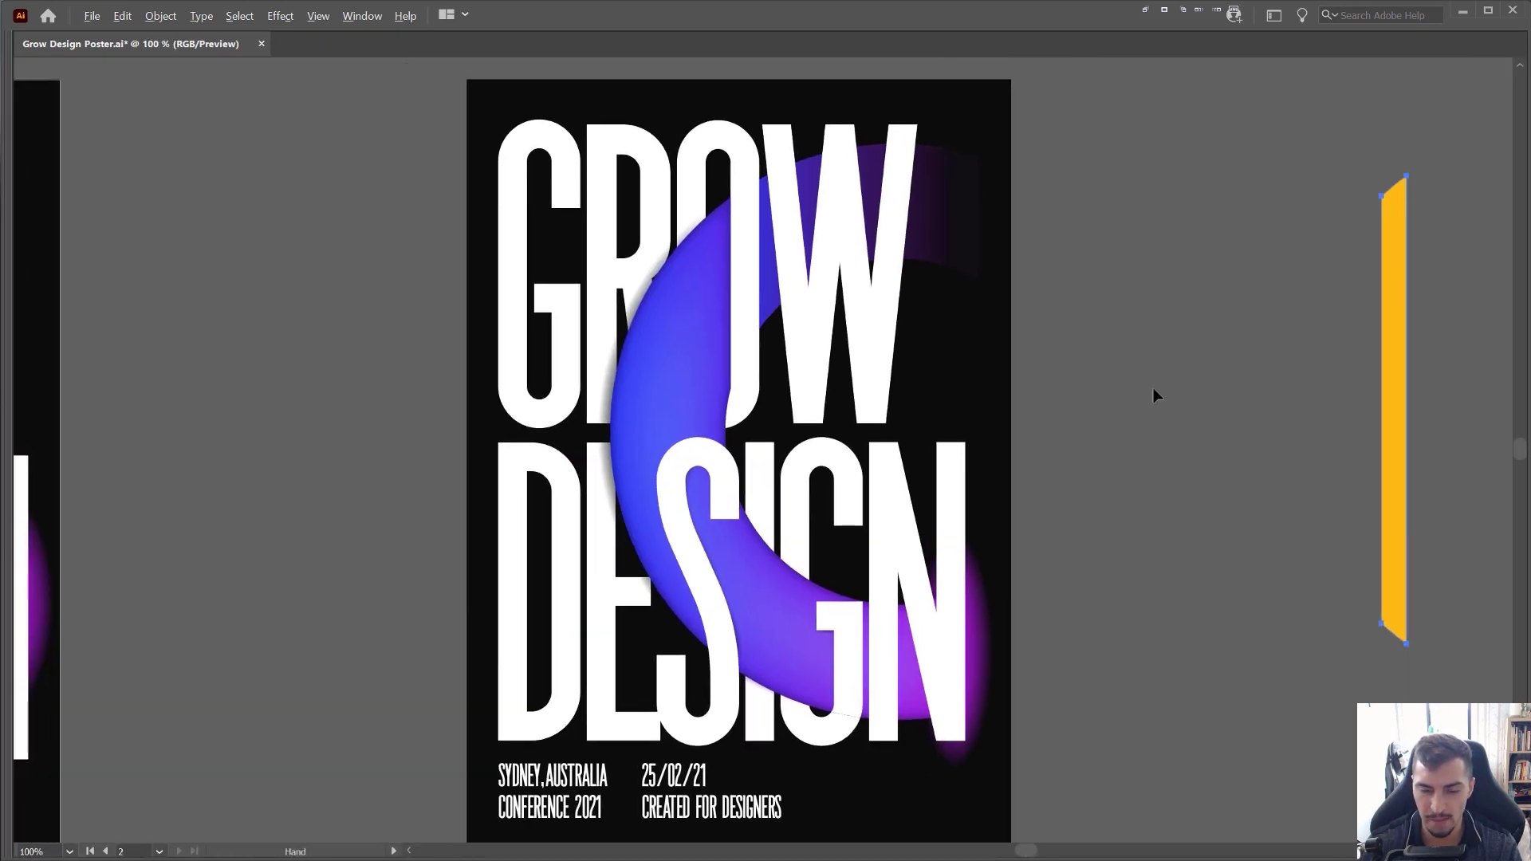
{"action": "key", "text": "shift+Tab"}
{"action": "left_click_drag", "start_coordinate": [1074, 360], "coordinate": [942, 358]}
{"action": "key", "text": "Tab"}
{"action": "scroll", "coordinate": [983, 314], "scroll_direction": "down", "scroll_amount": 1}
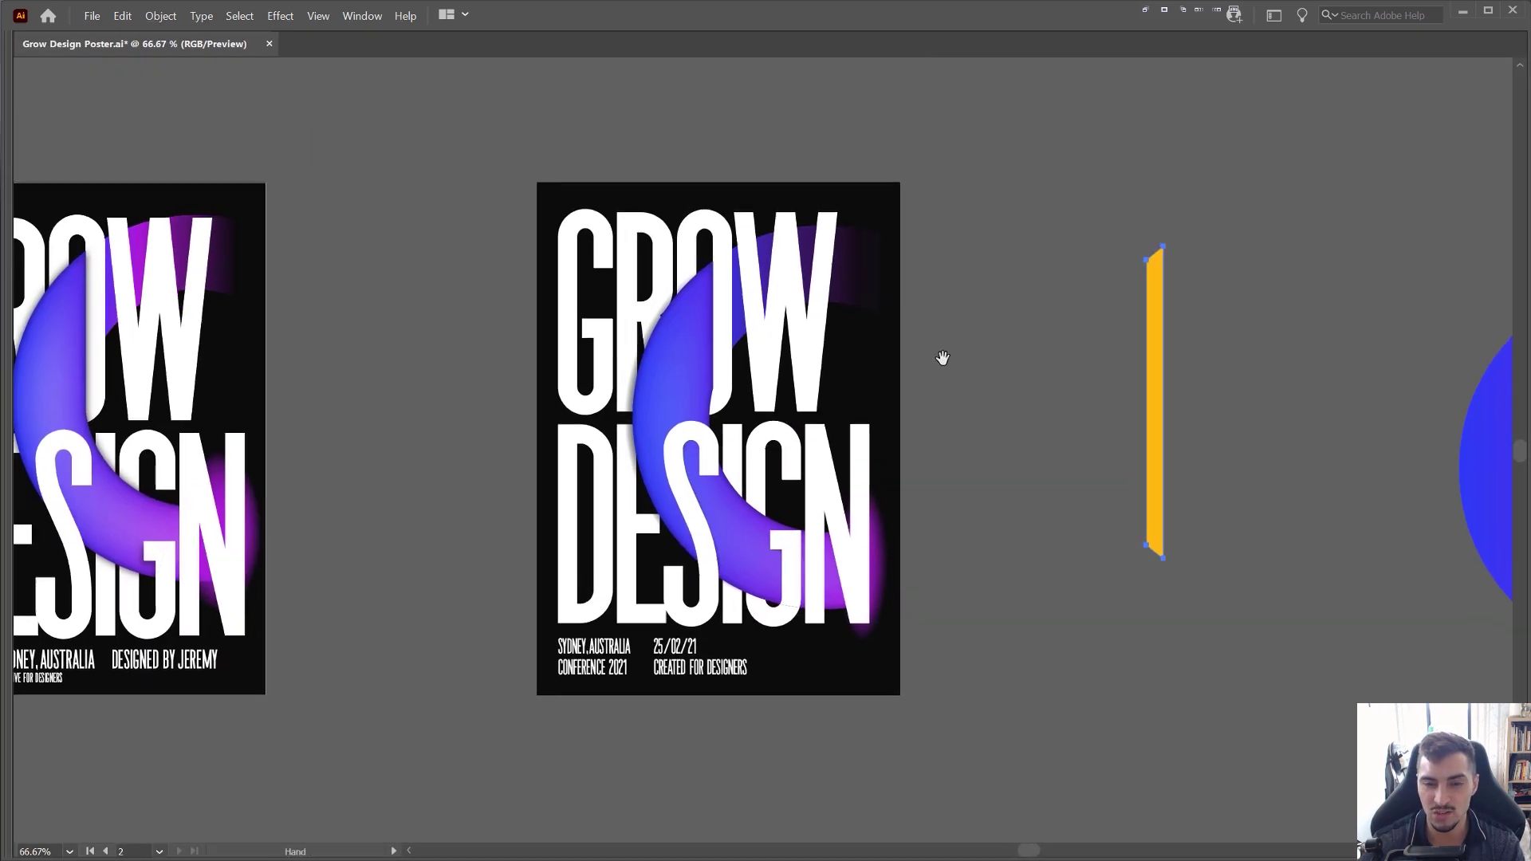
{"action": "scroll", "coordinate": [831, 331], "scroll_direction": "up", "scroll_amount": 1}
{"action": "left_click_drag", "start_coordinate": [1176, 356], "coordinate": [1157, 298]}
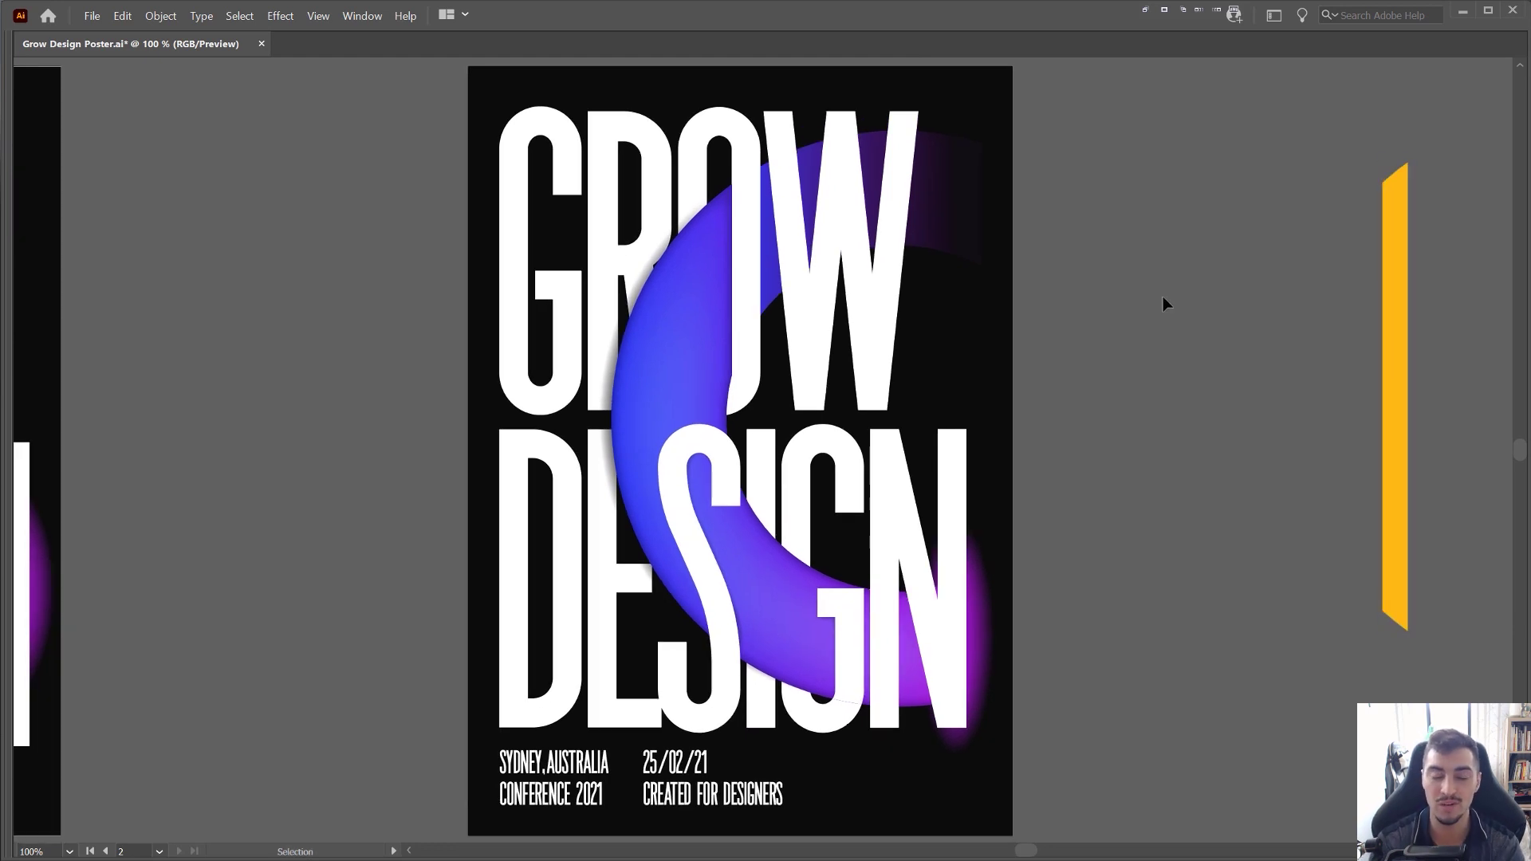